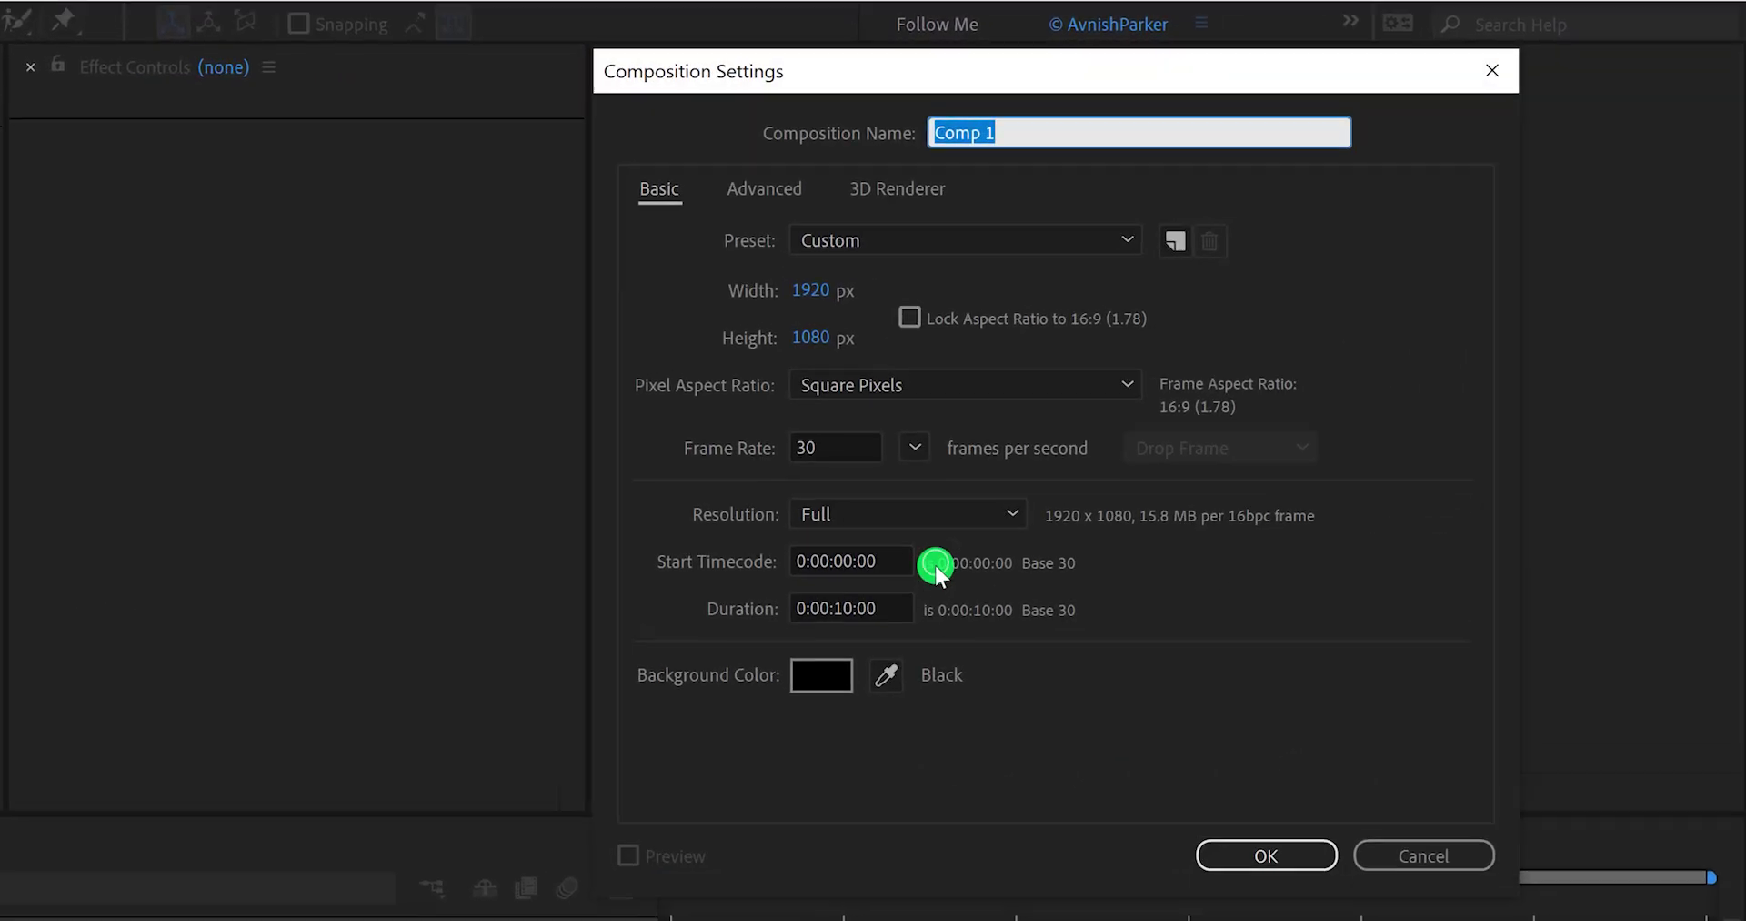
Step: Create the composition as Black_Friday_Banner with a width of 1080 px
type("Black_Friday_Banner")
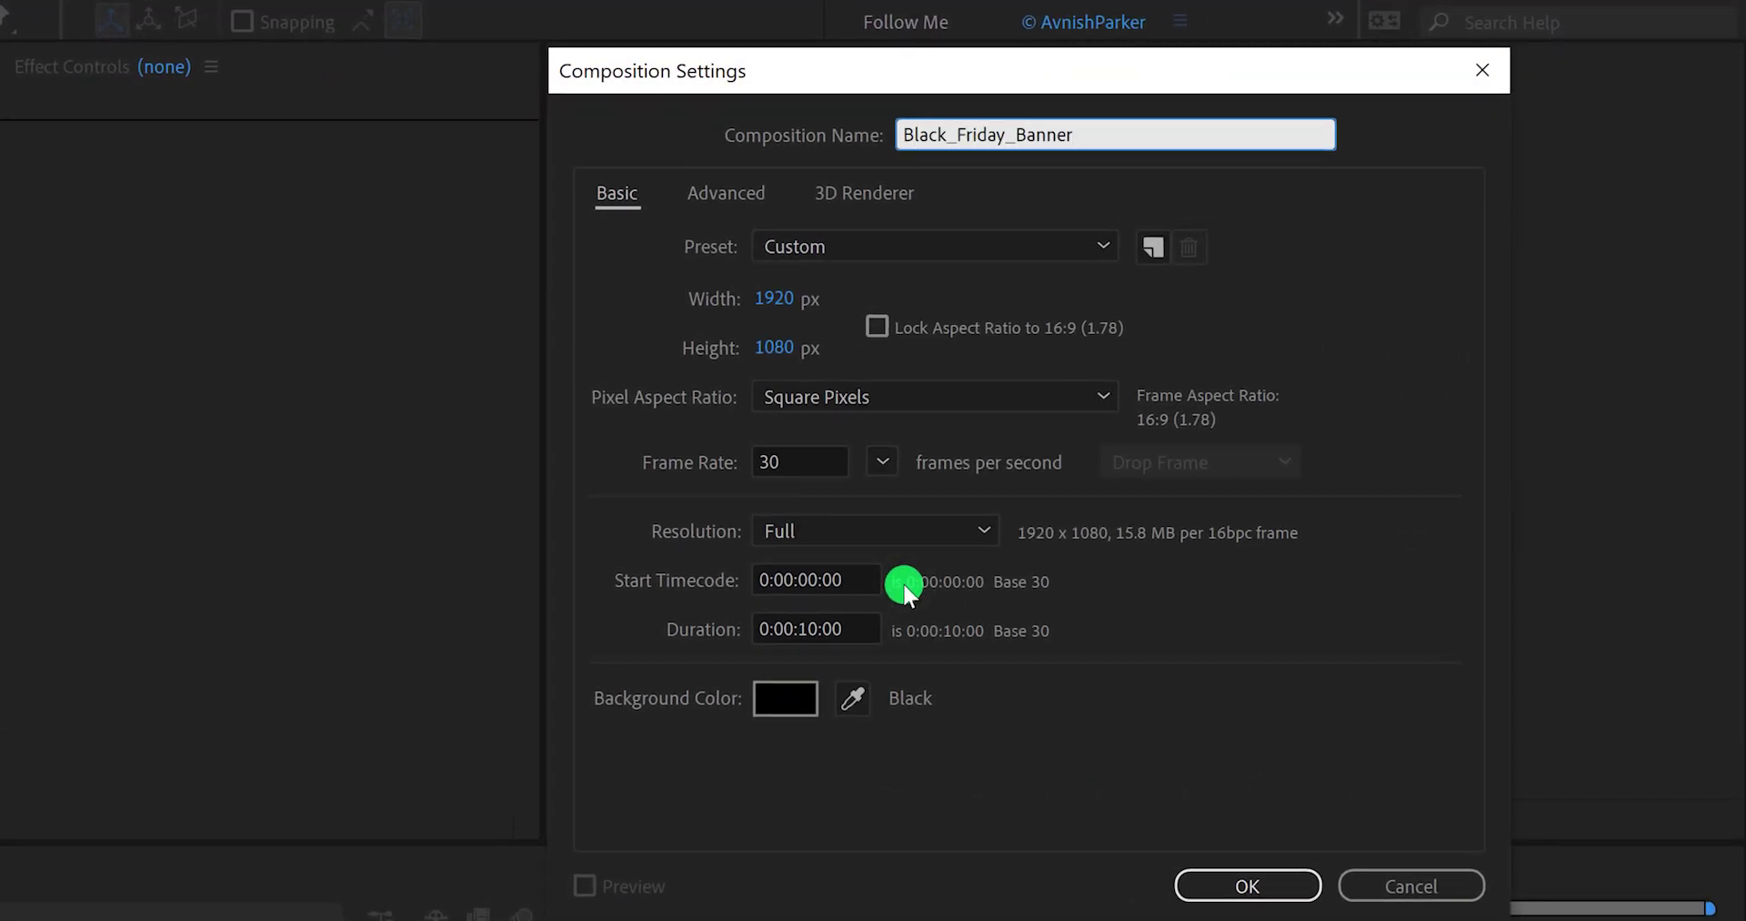
left_click(806, 310)
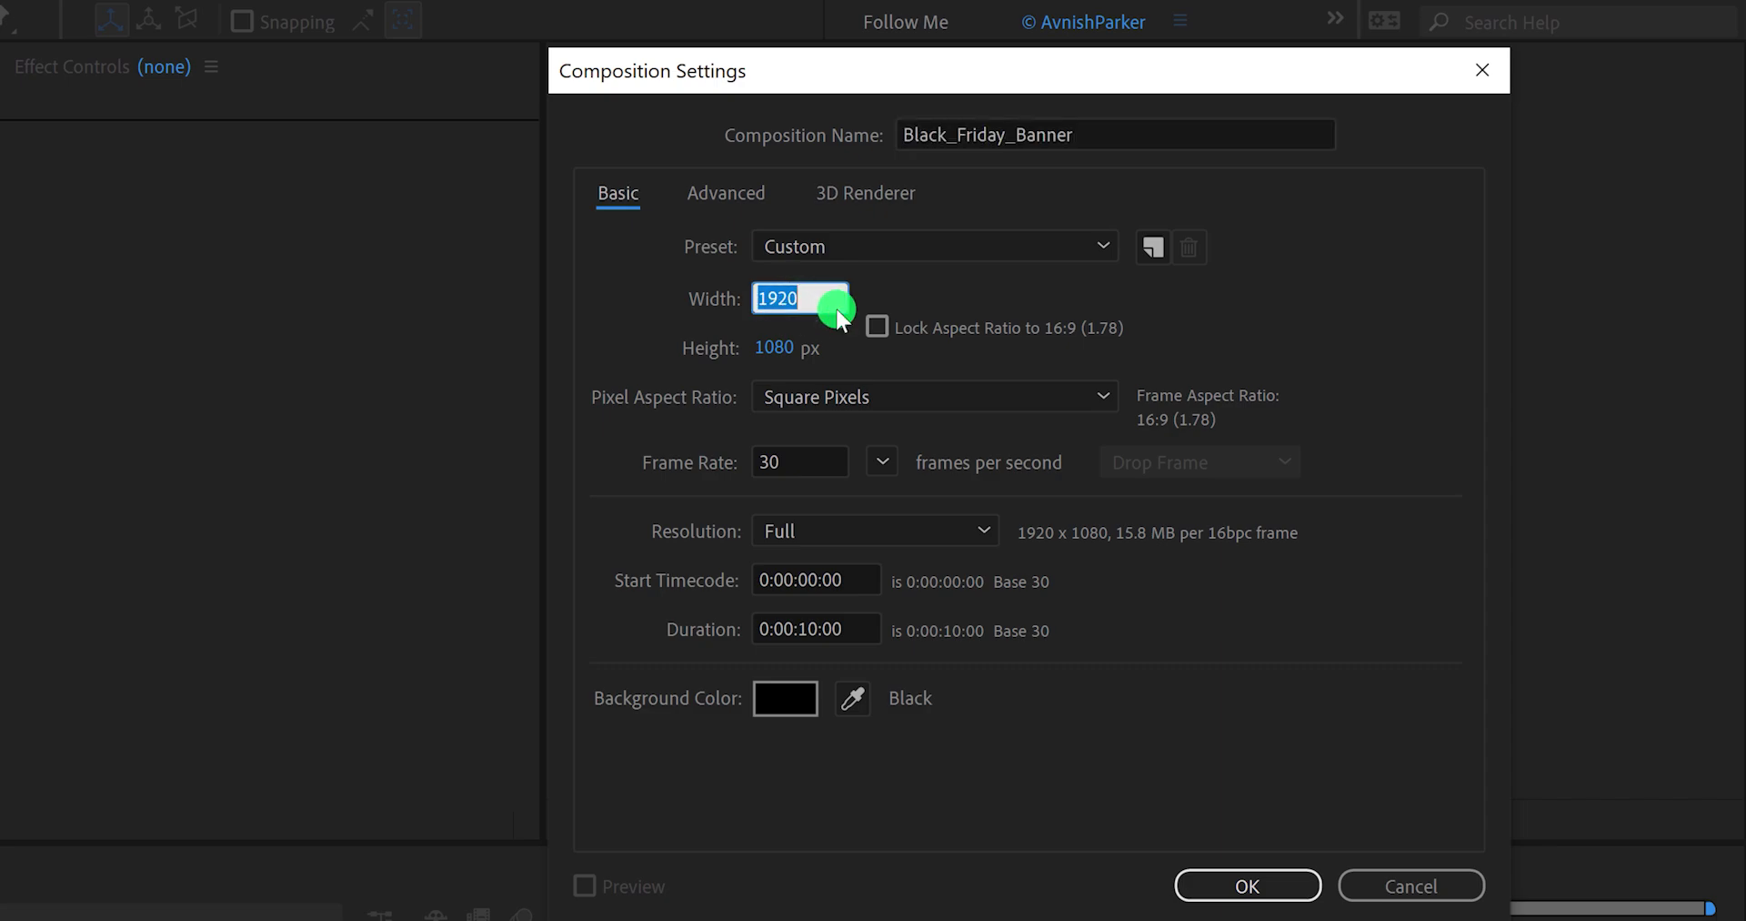
type("1080")
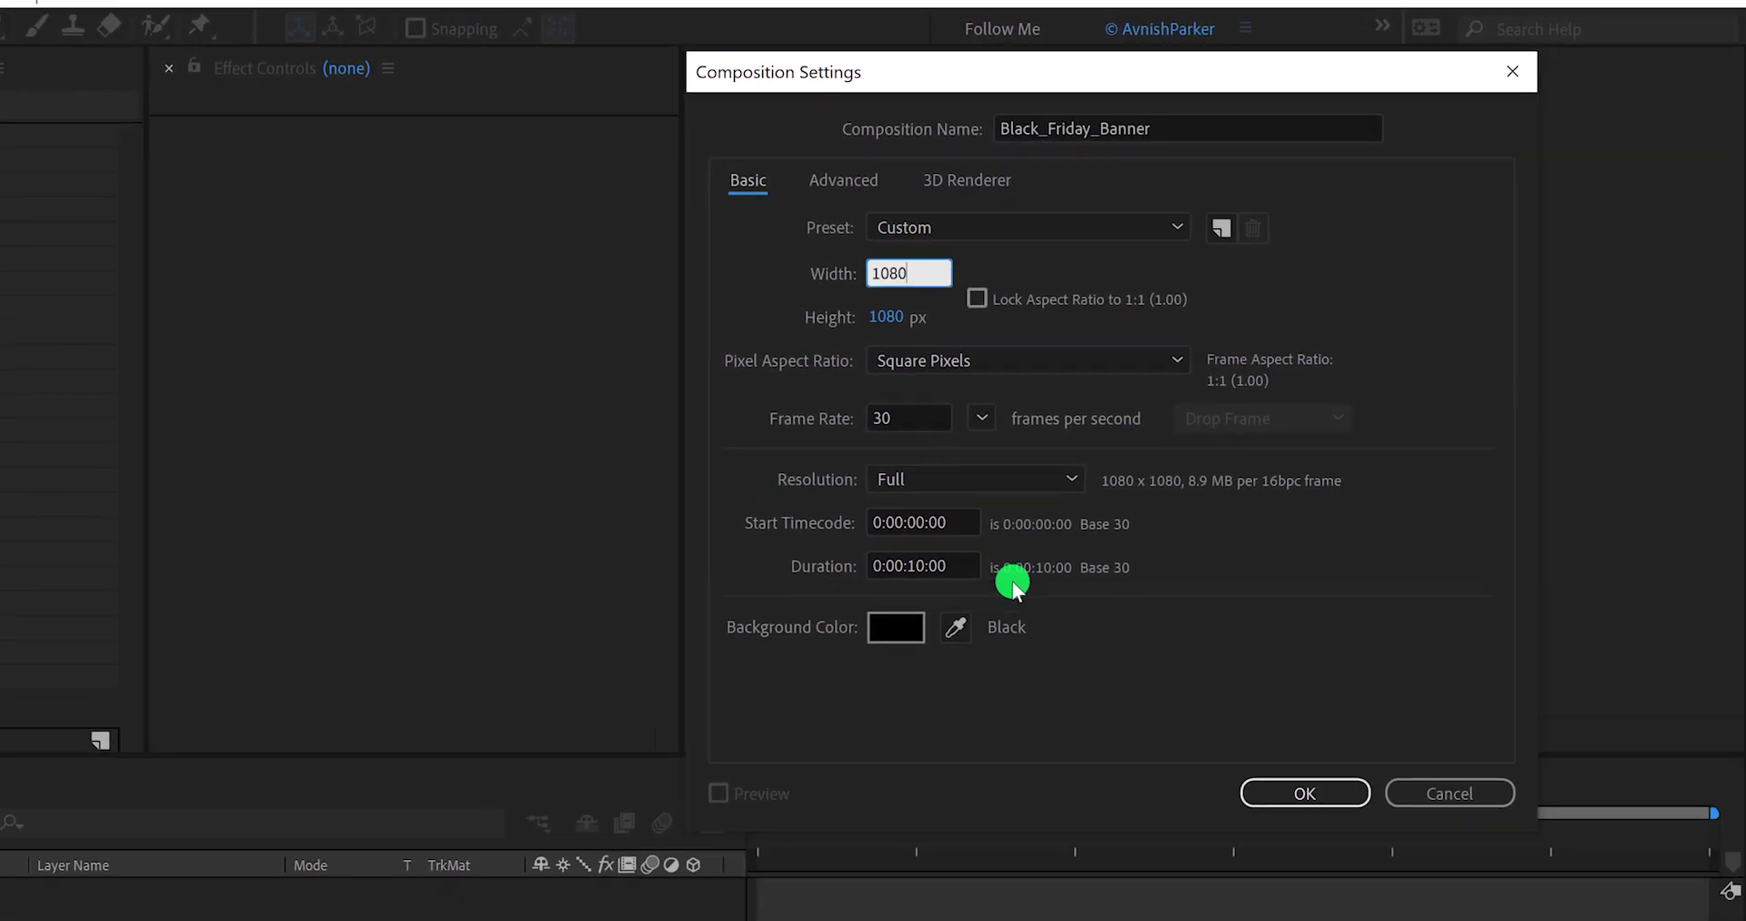
left_click(1305, 792)
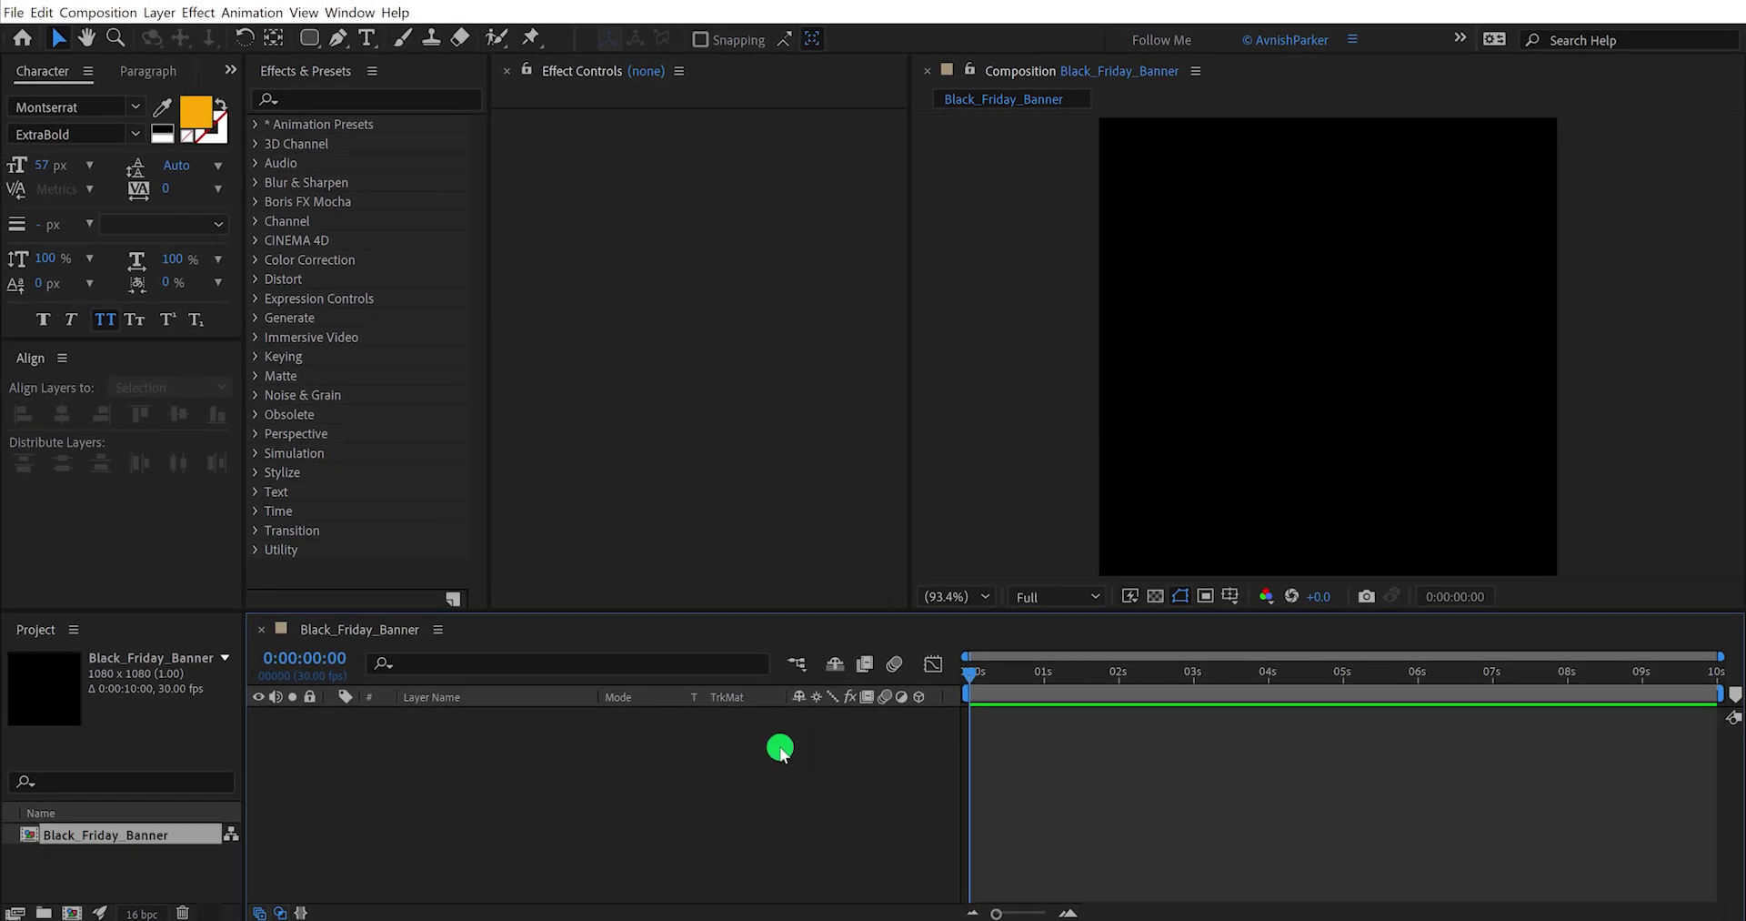
Step: Add a full-composition solid layer named Background, keeping its default colour and size
right_click(758, 752)
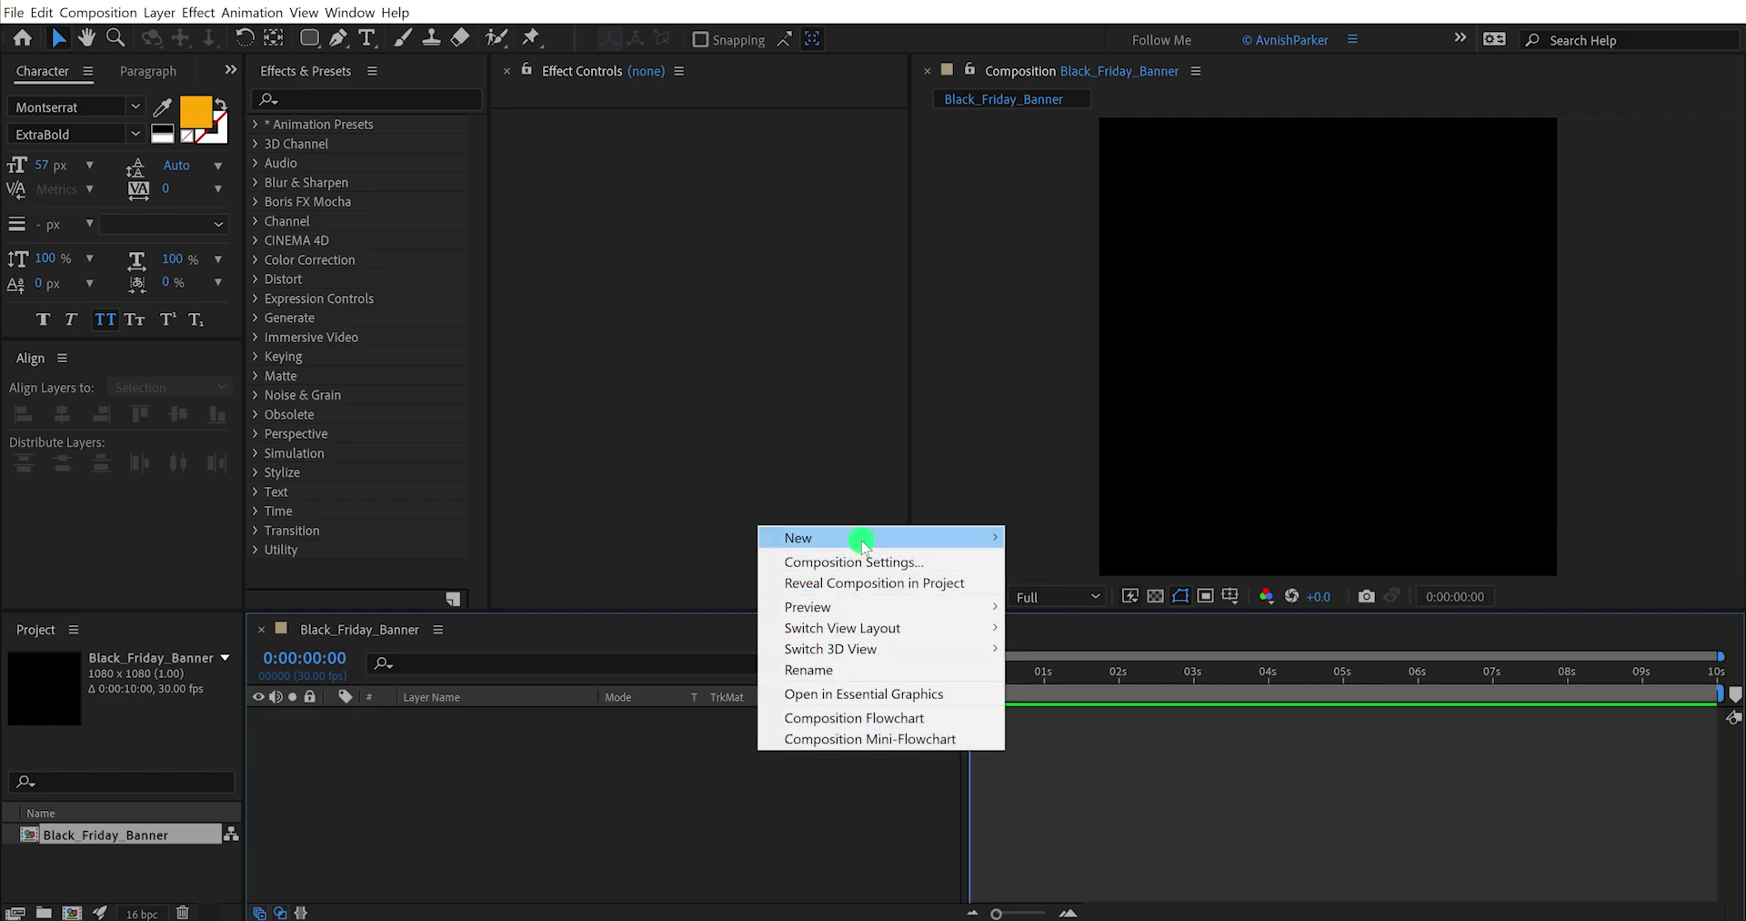
mouse_move(872, 543)
left_click(1053, 583)
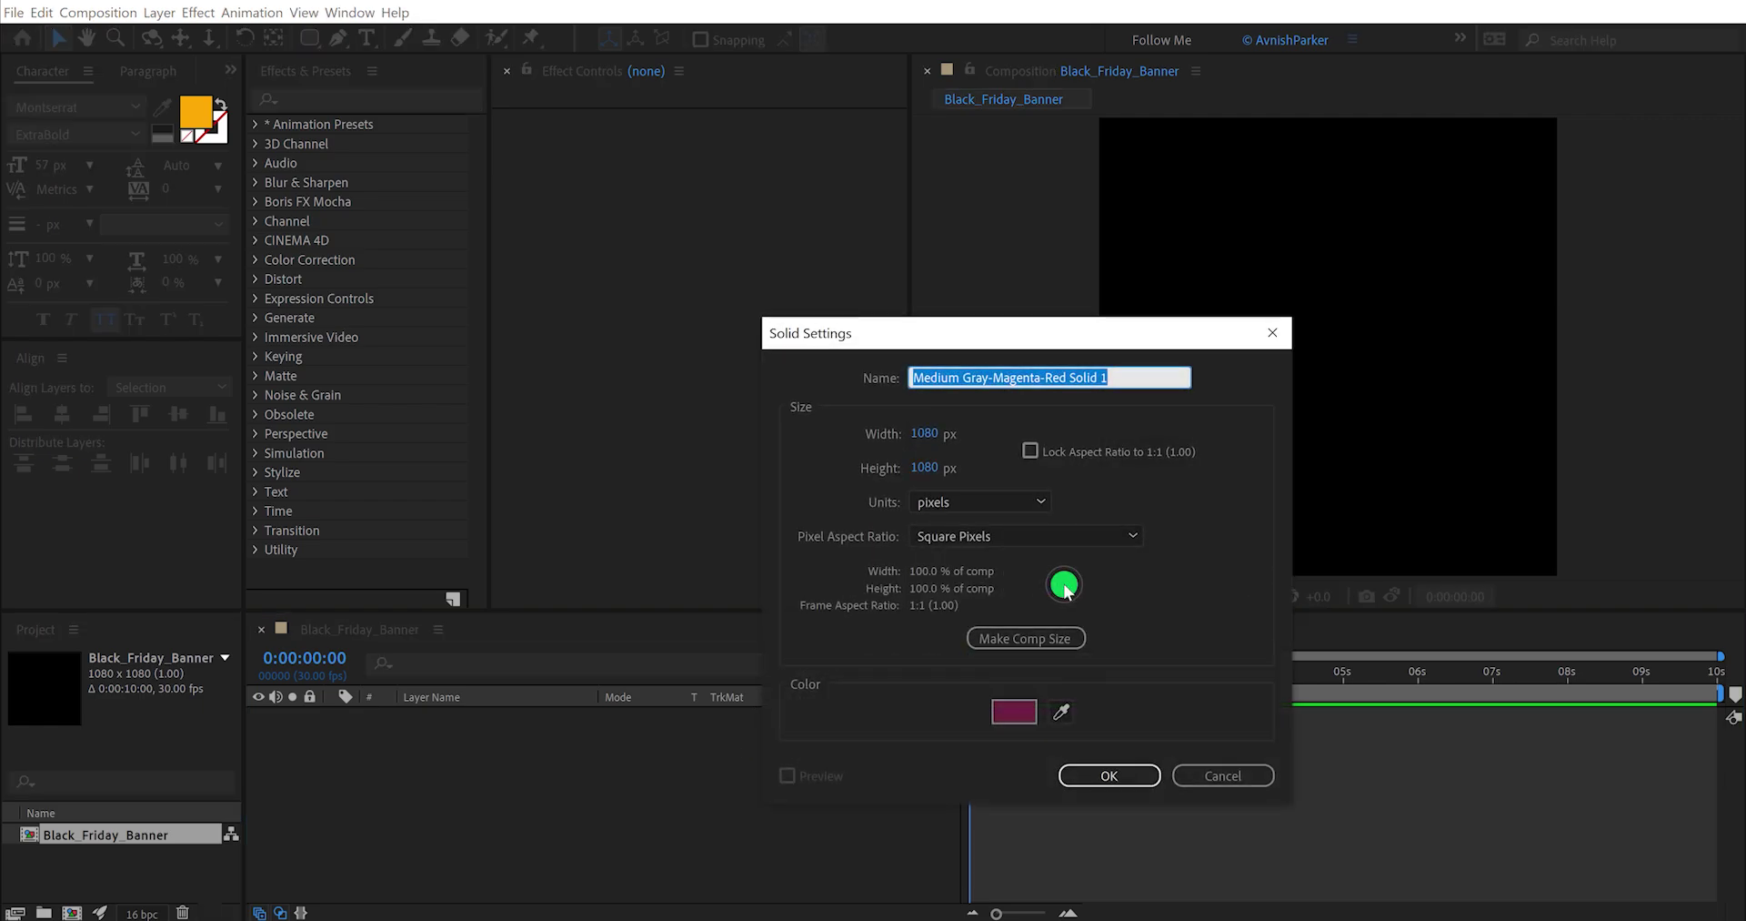
type("Background")
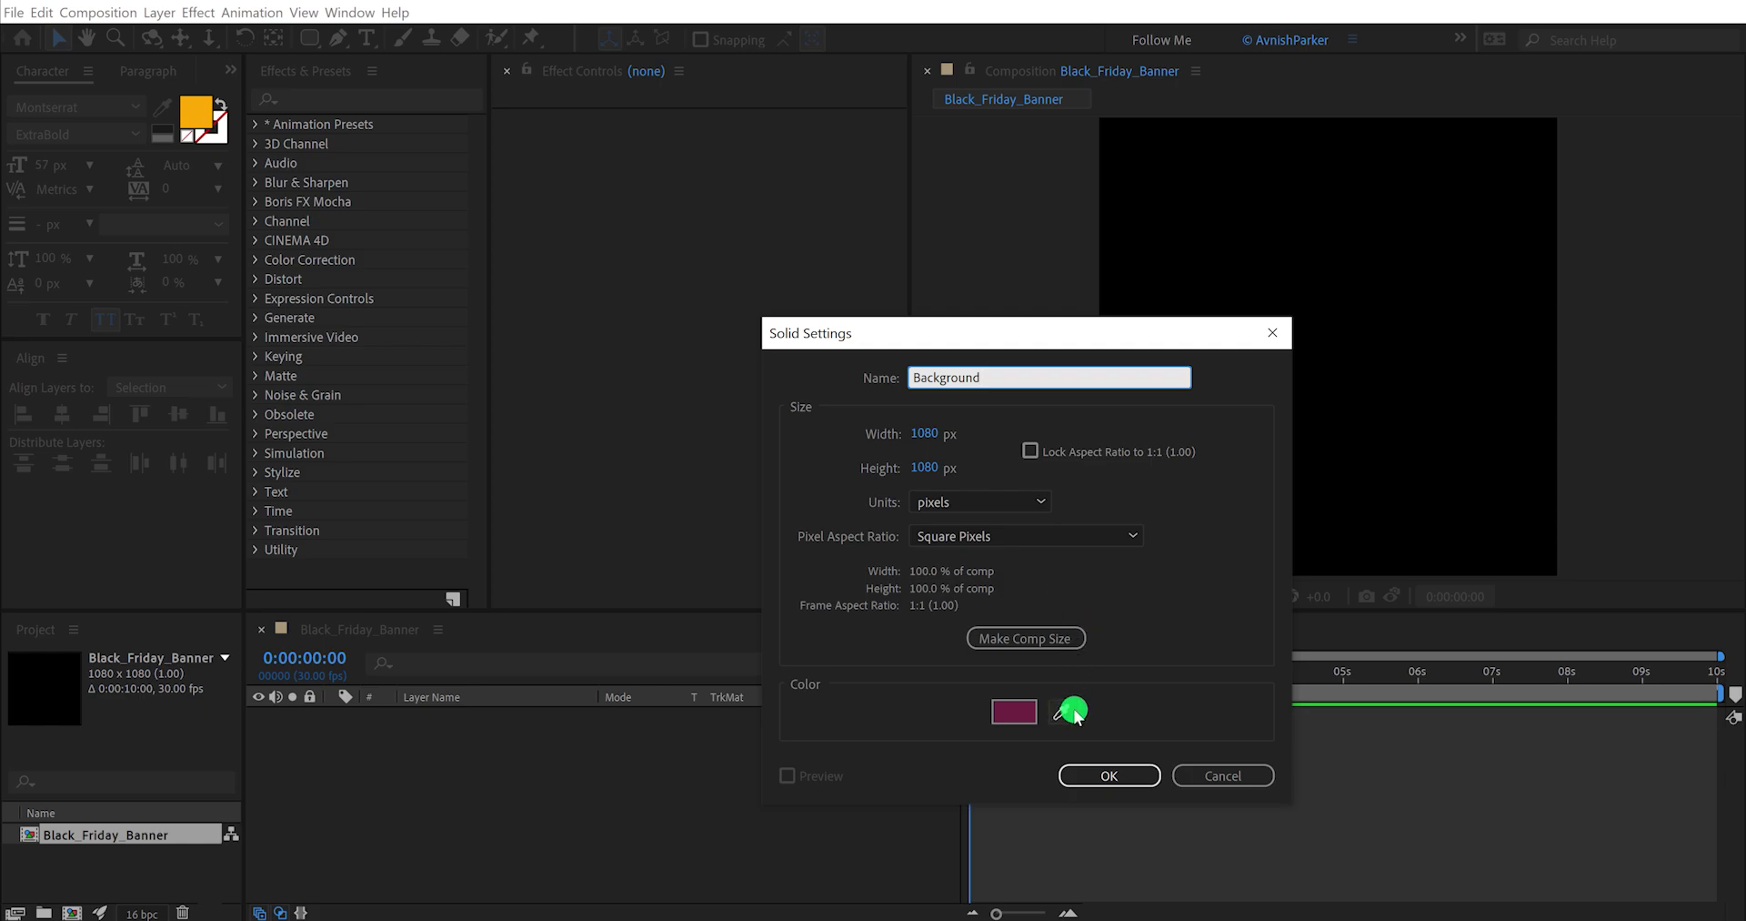
left_click(1096, 772)
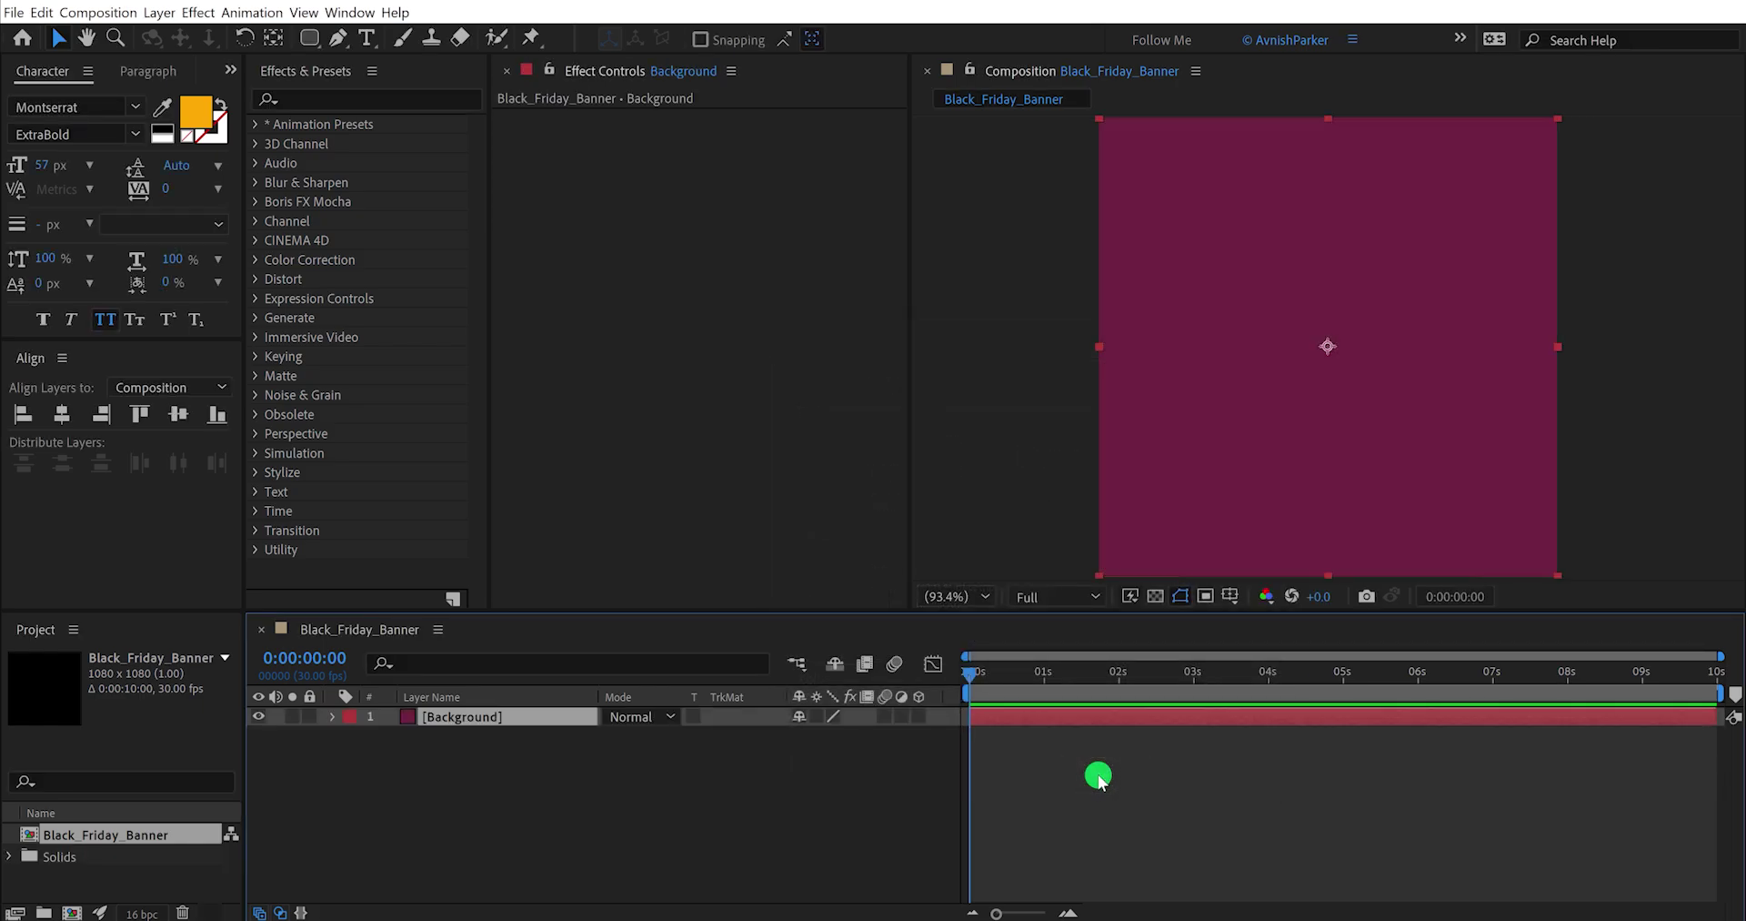
Step: Find the Gradient Ramp effect and apply it to the Background layer
left_click(383, 100)
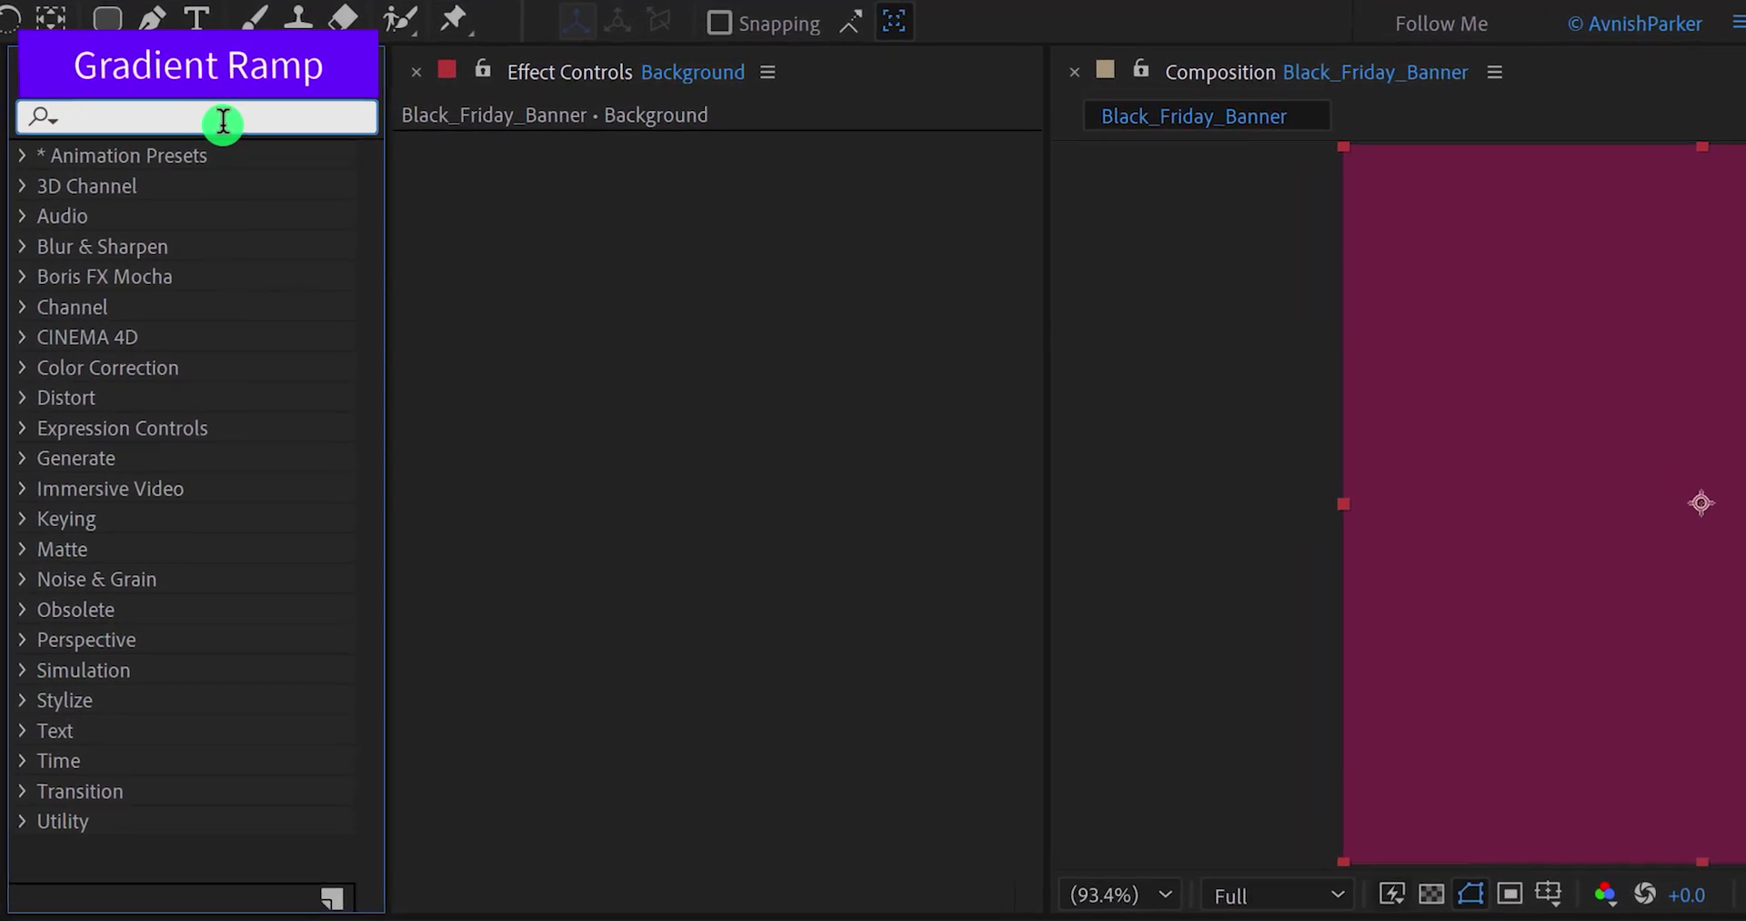
type("grad")
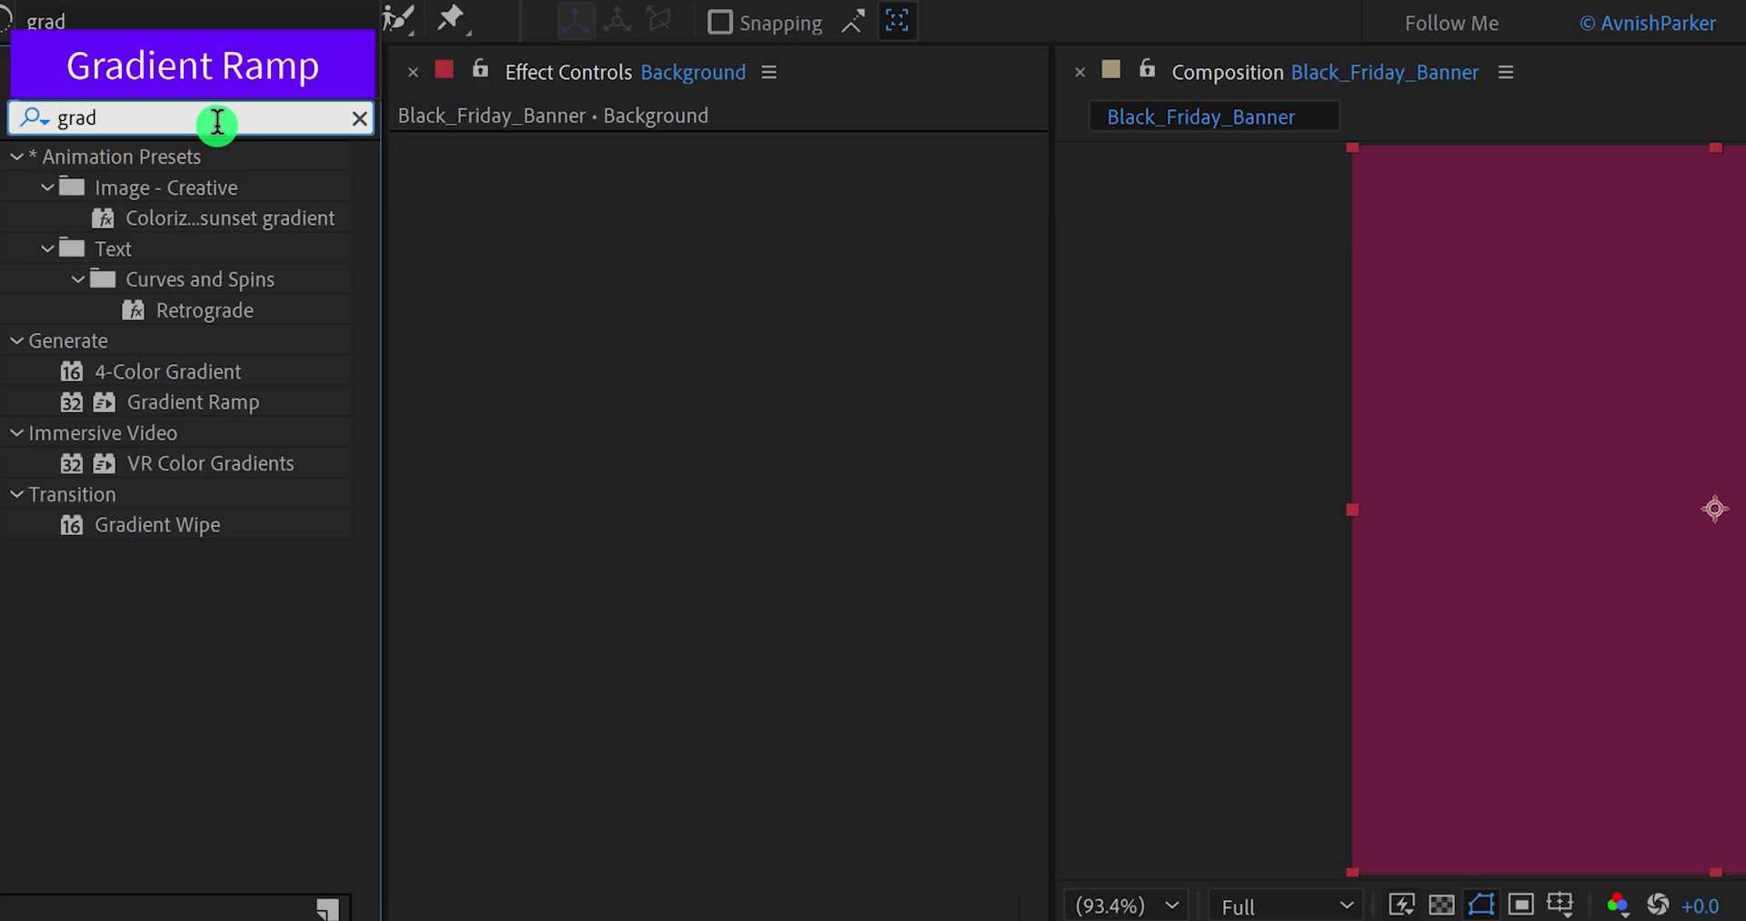
type("i")
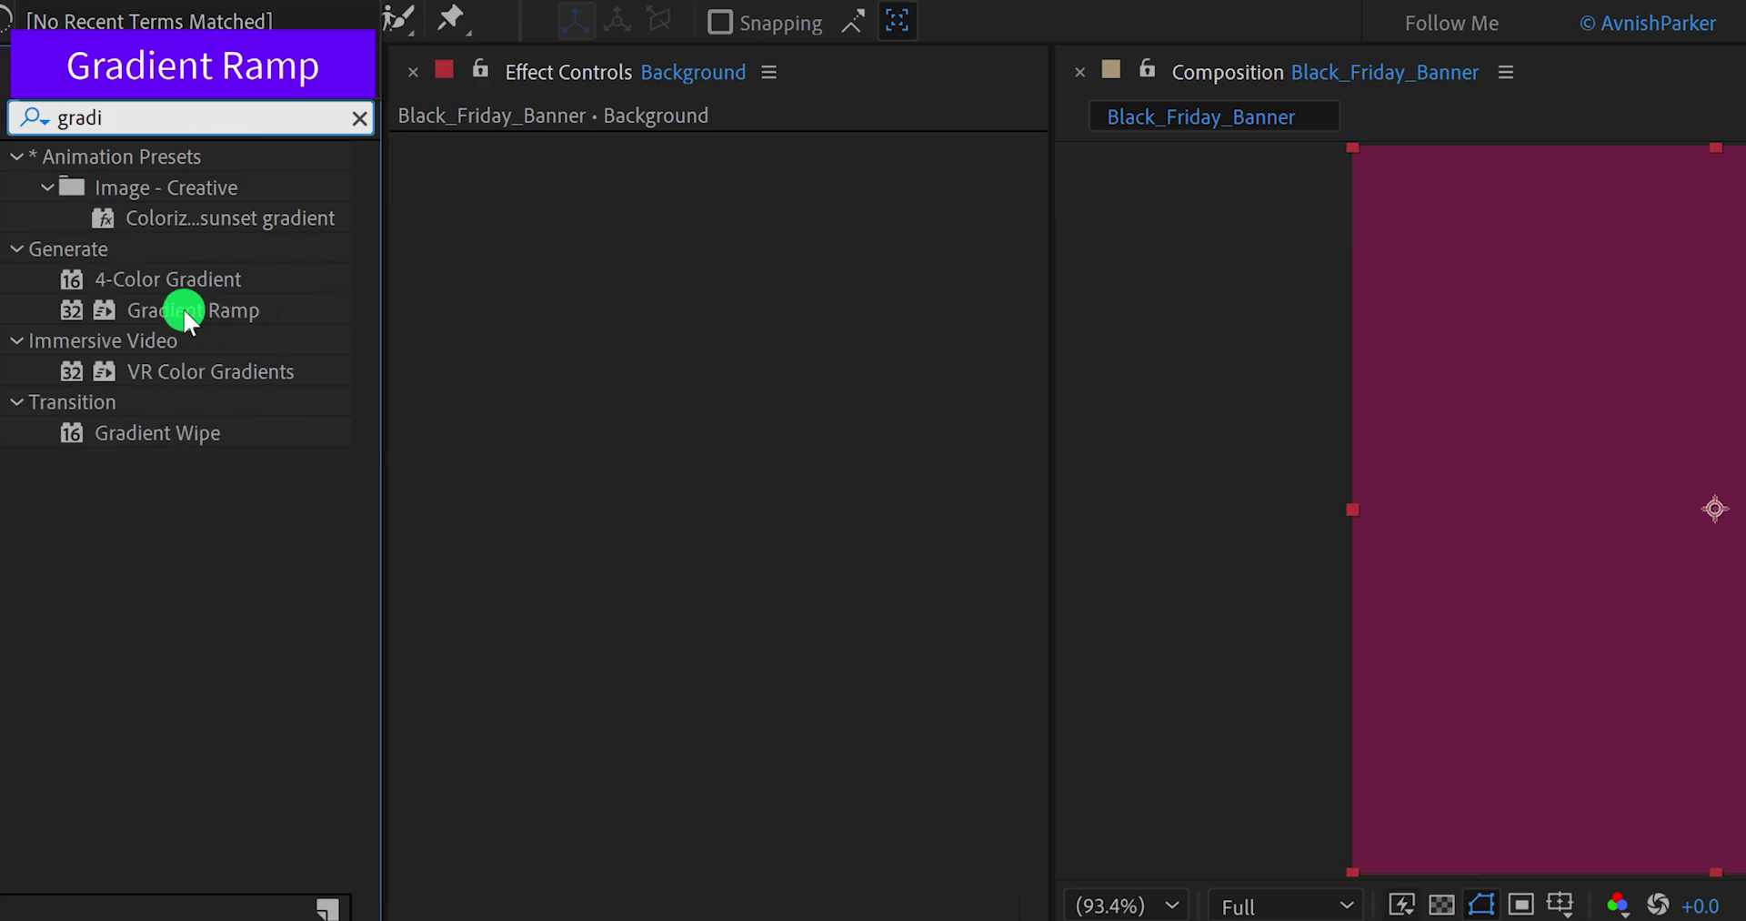
left_click_drag(176, 309, 427, 320)
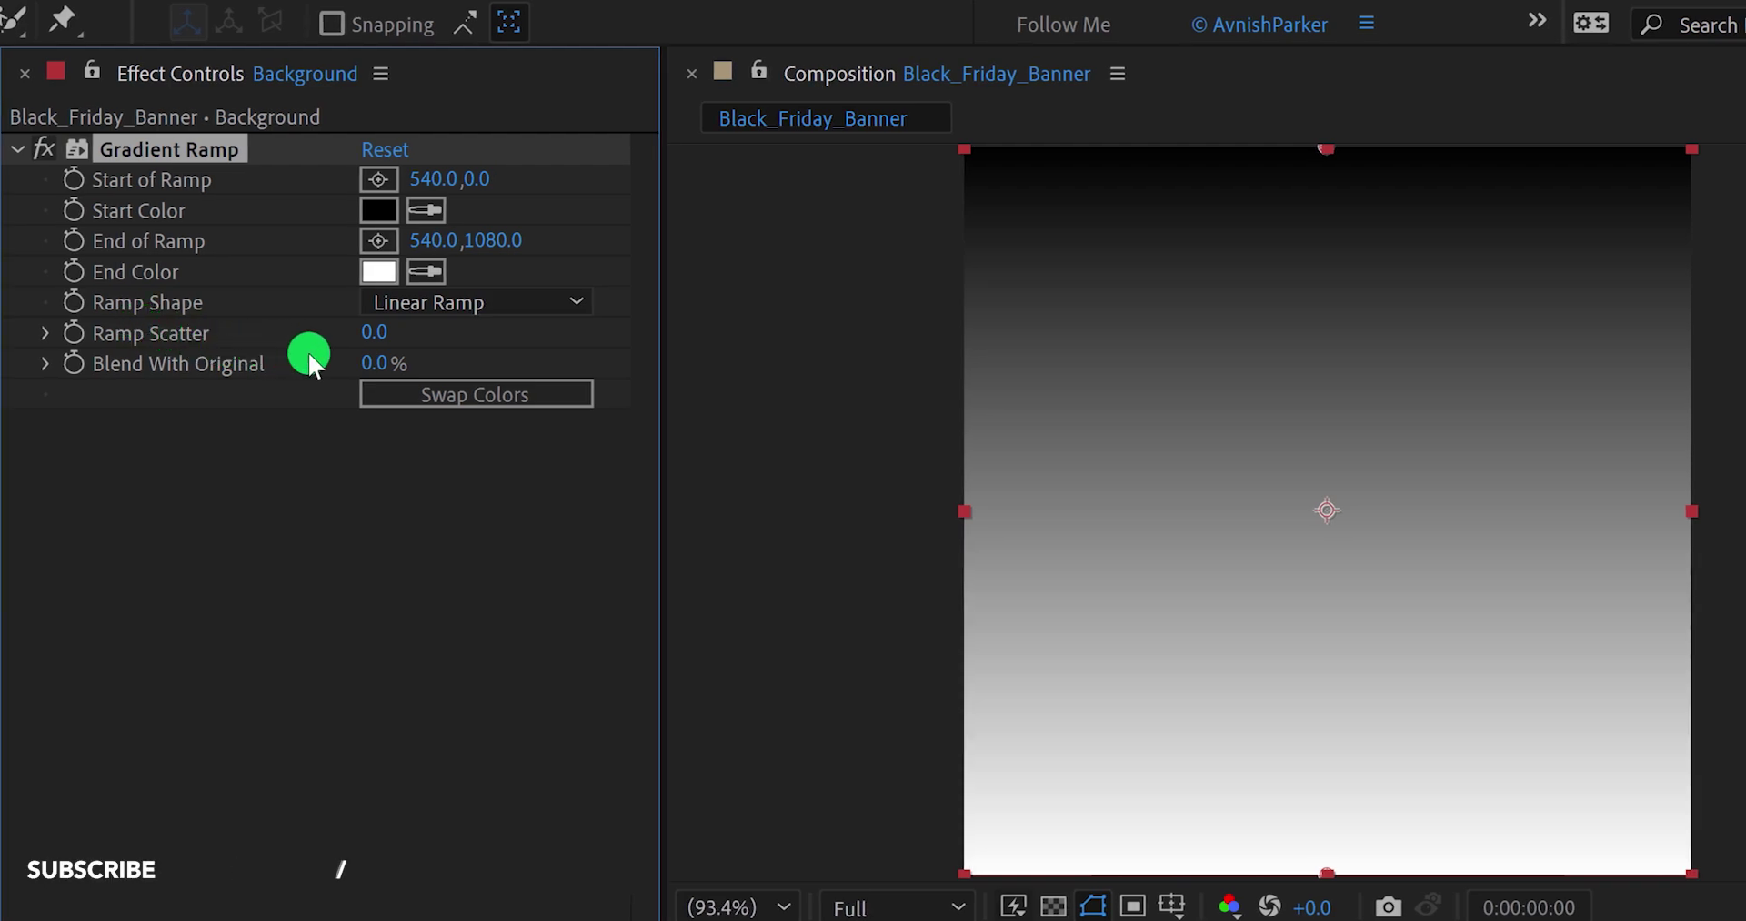
Step: Set the Gradient Ramp's shape to Radial Ramp and swap its start and end colours
left_click(479, 306)
left_click(490, 368)
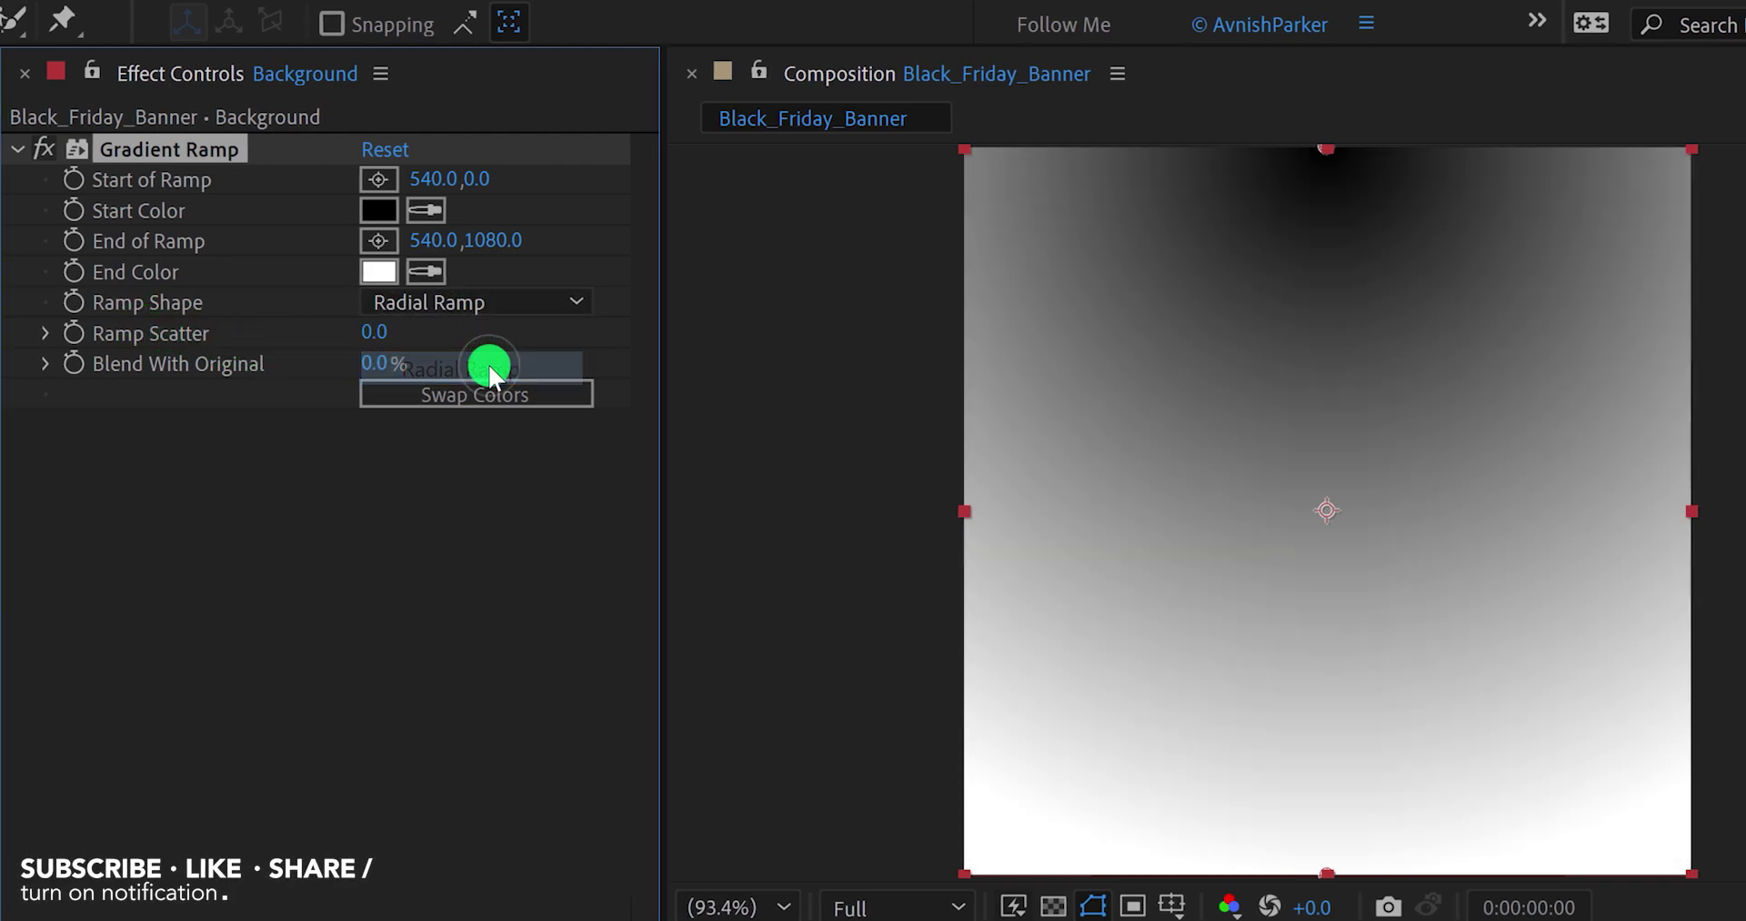
left_click(545, 395)
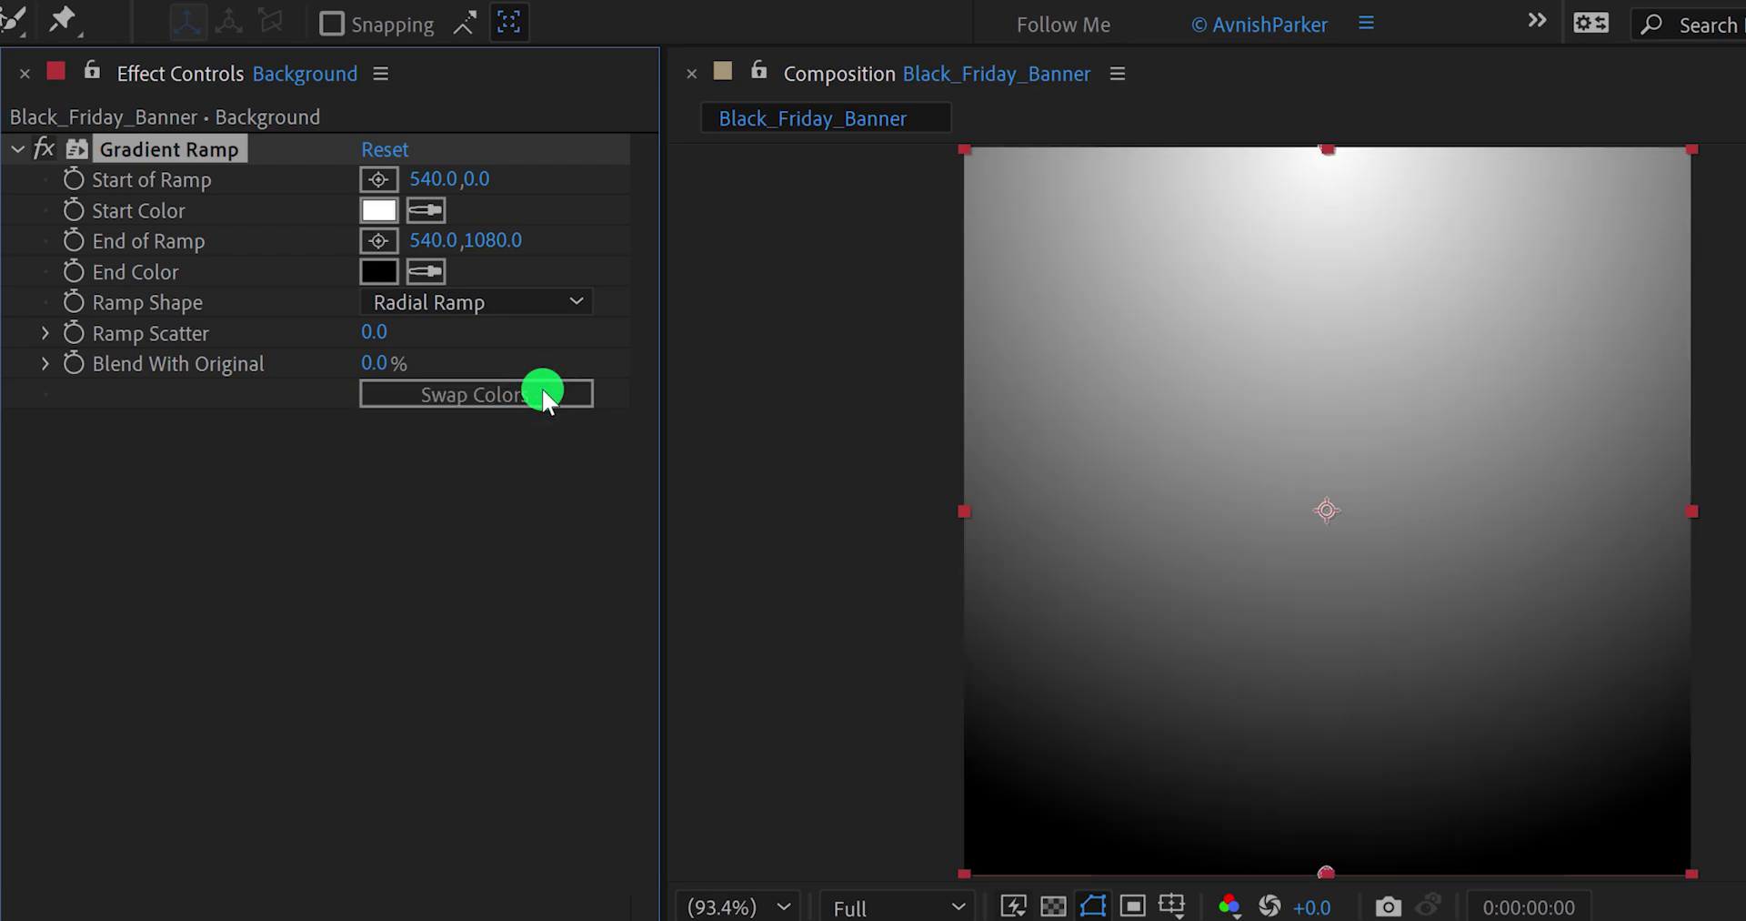
left_click(548, 398)
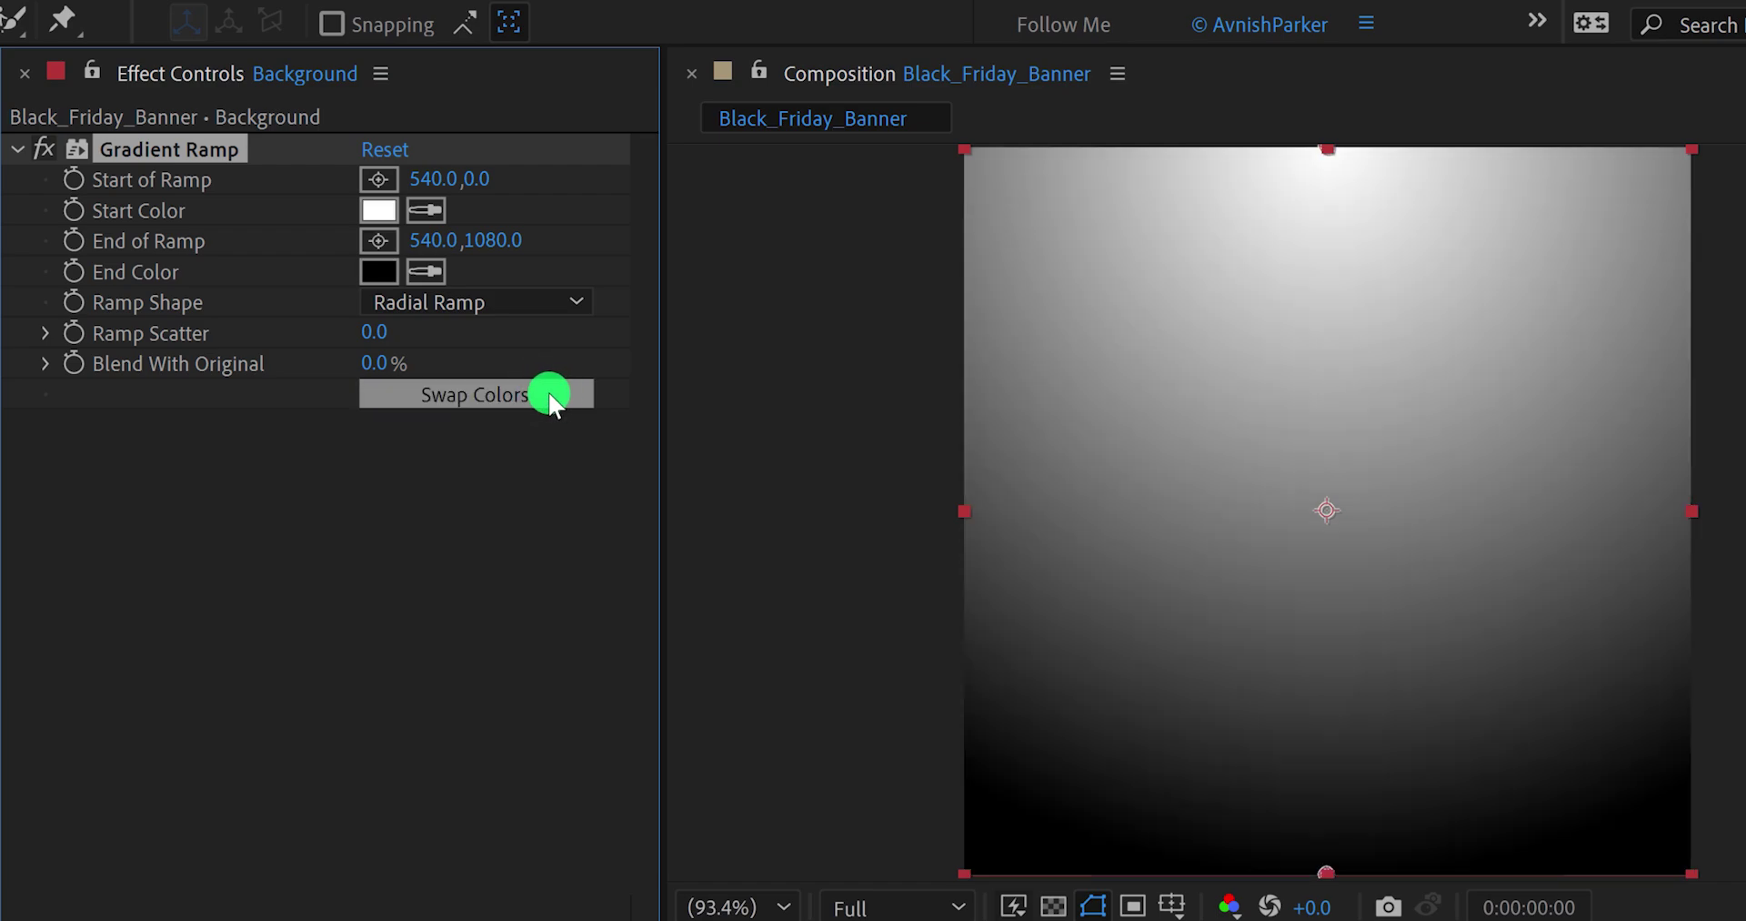
Step: Set the Gradient Ramp's start colour to yellow FFD700
left_click(379, 210)
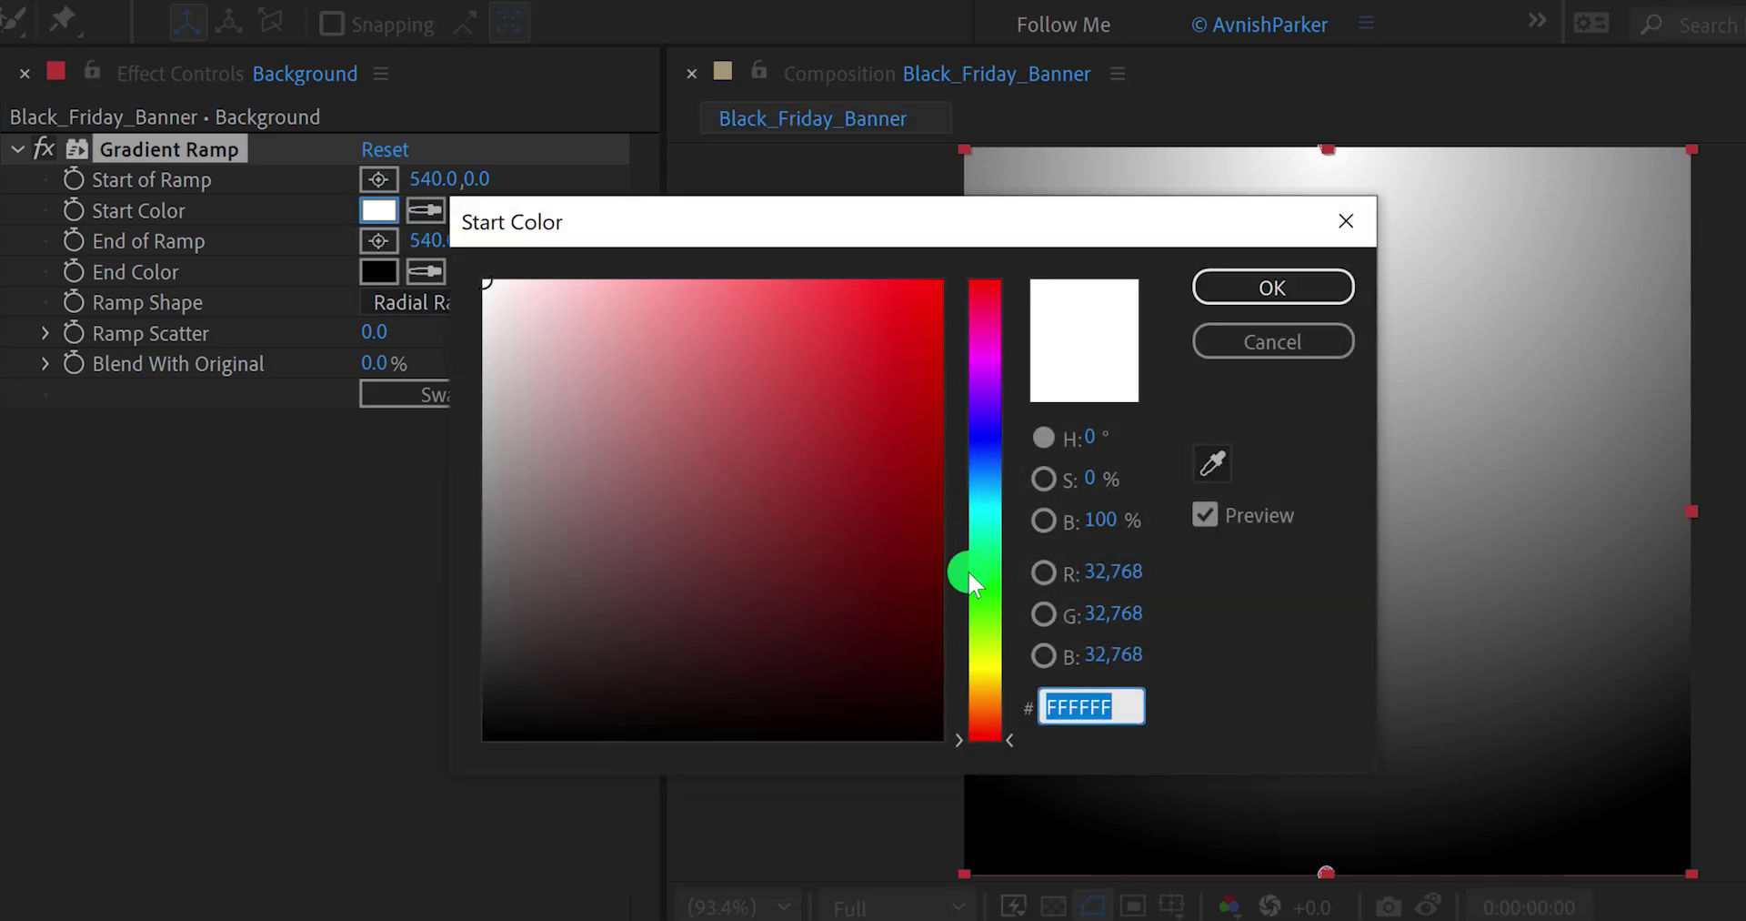
left_click(984, 664)
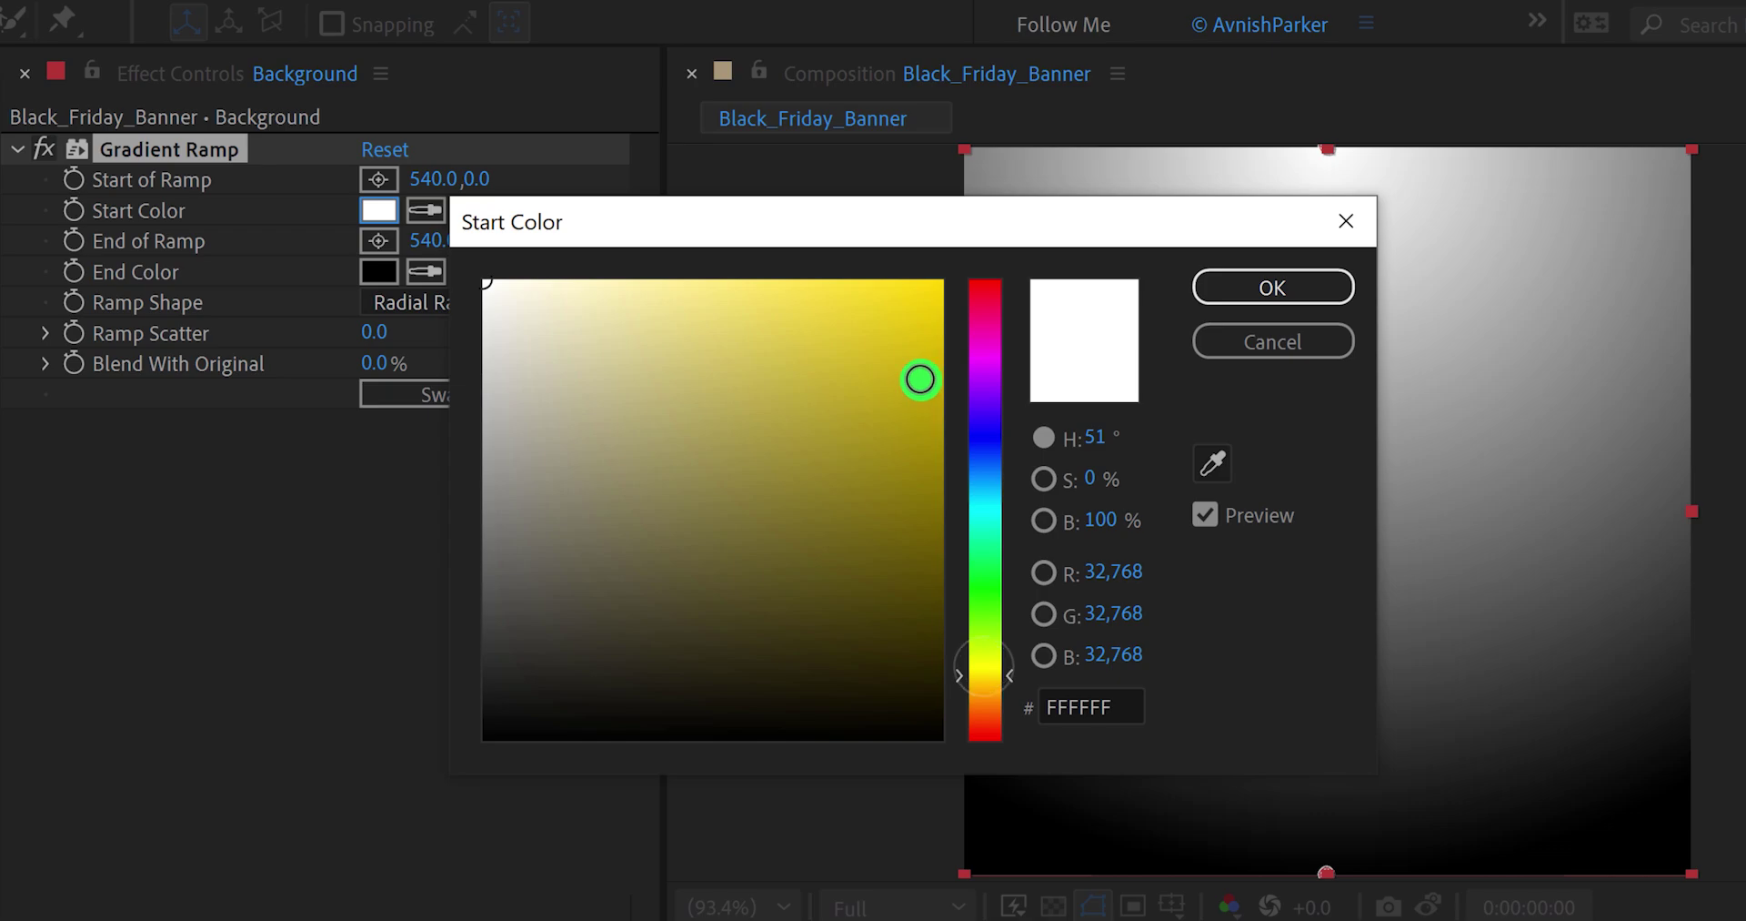
left_click_drag(936, 289, 982, 272)
left_click(1201, 289)
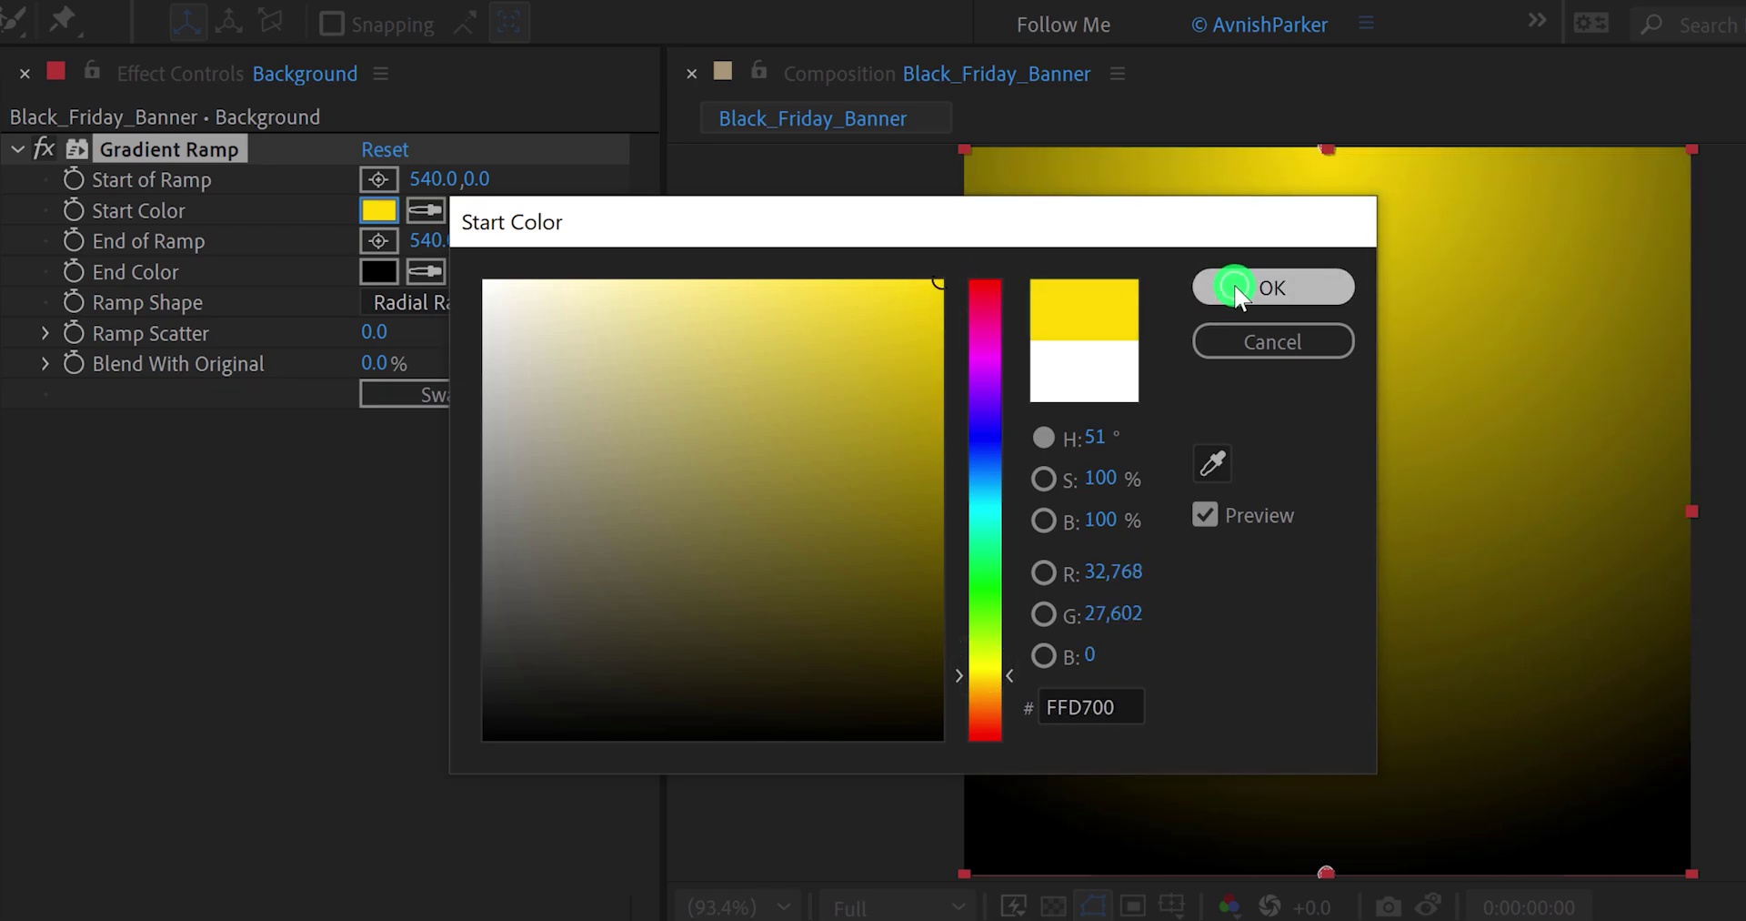
Step: Set the Gradient Ramp's end colour to a fully saturated orange
left_click(384, 279)
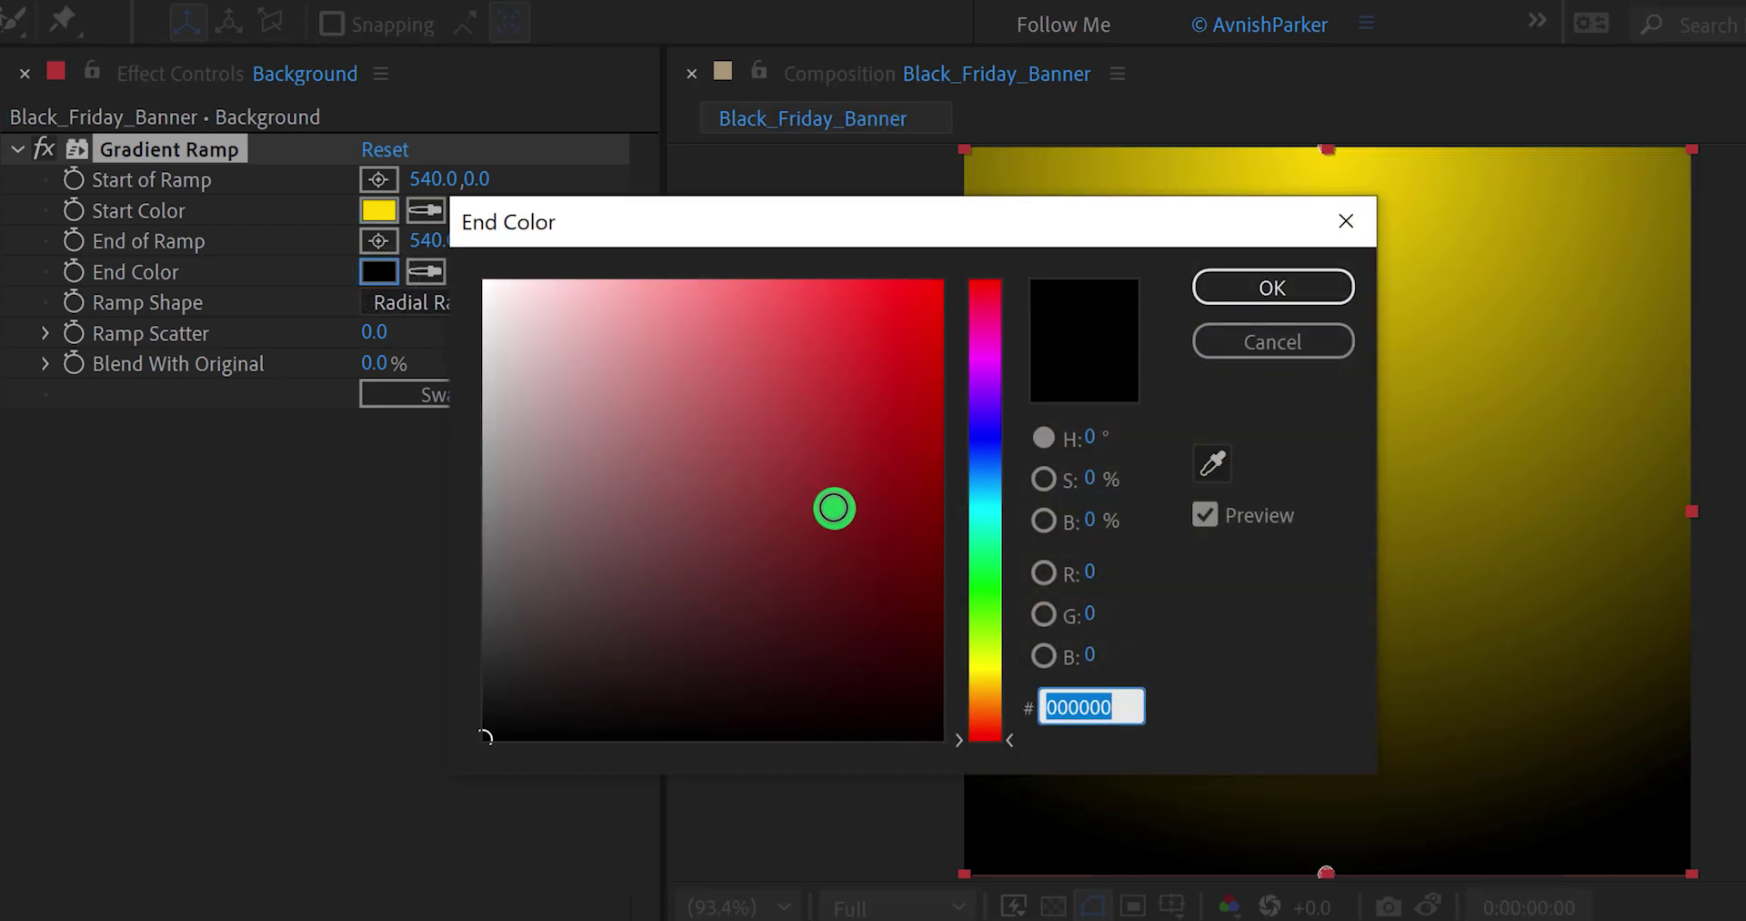
left_click_drag(980, 676, 989, 692)
left_click_drag(919, 276, 1101, 270)
left_click(1232, 283)
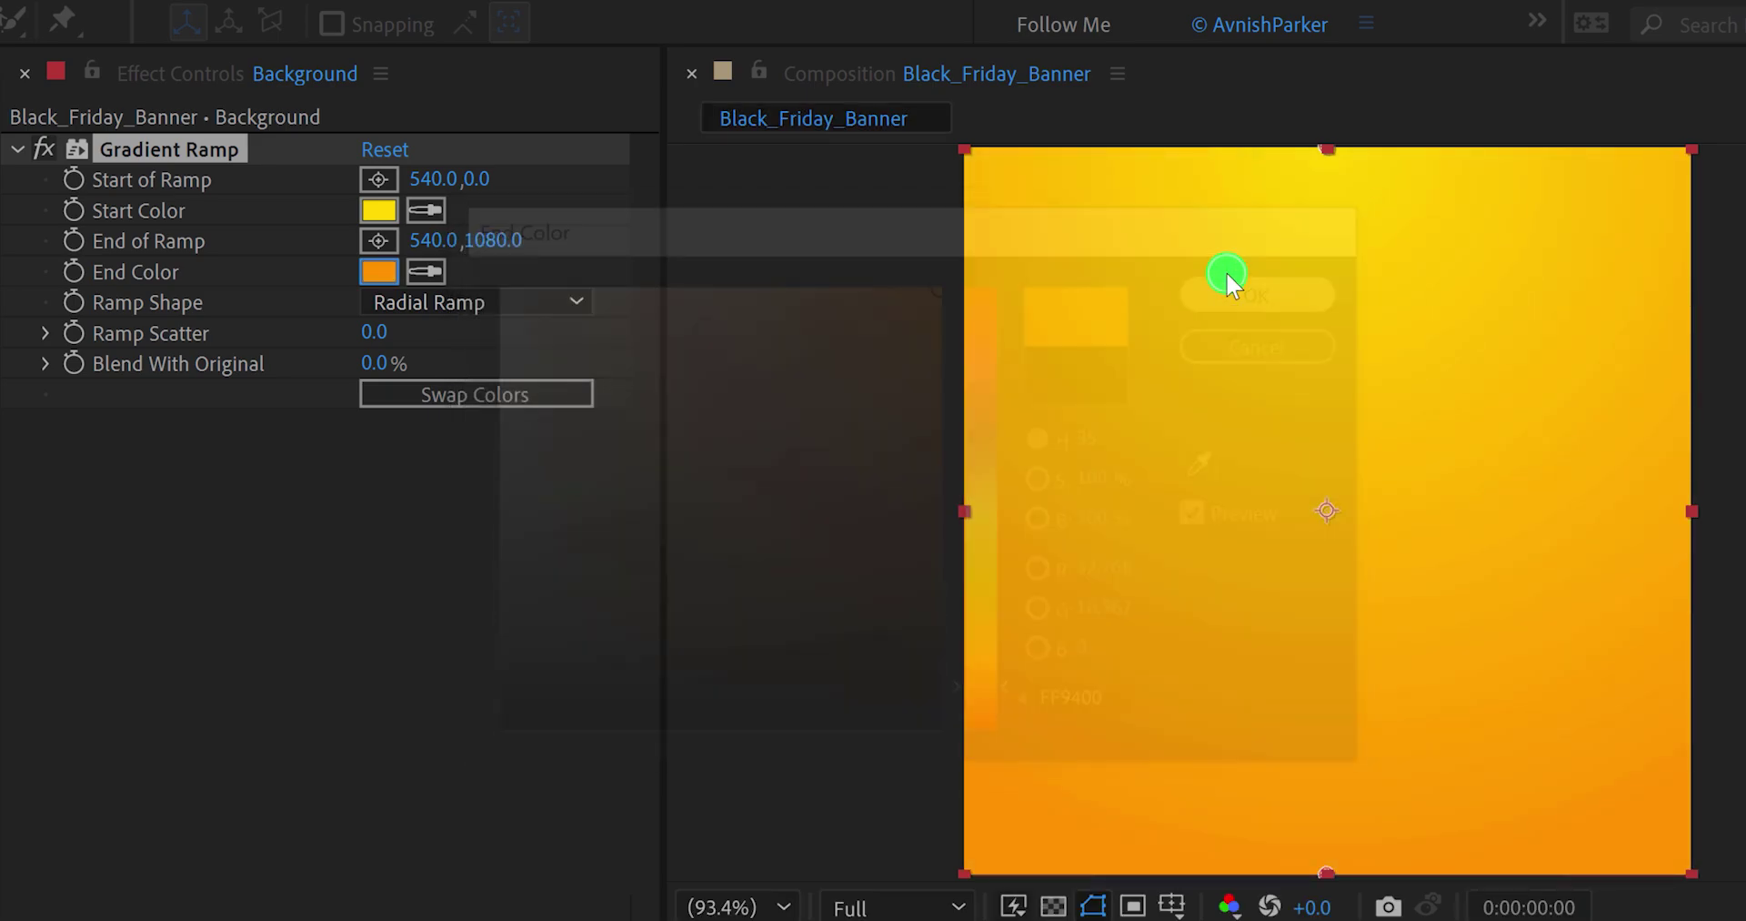
left_click(353, 482)
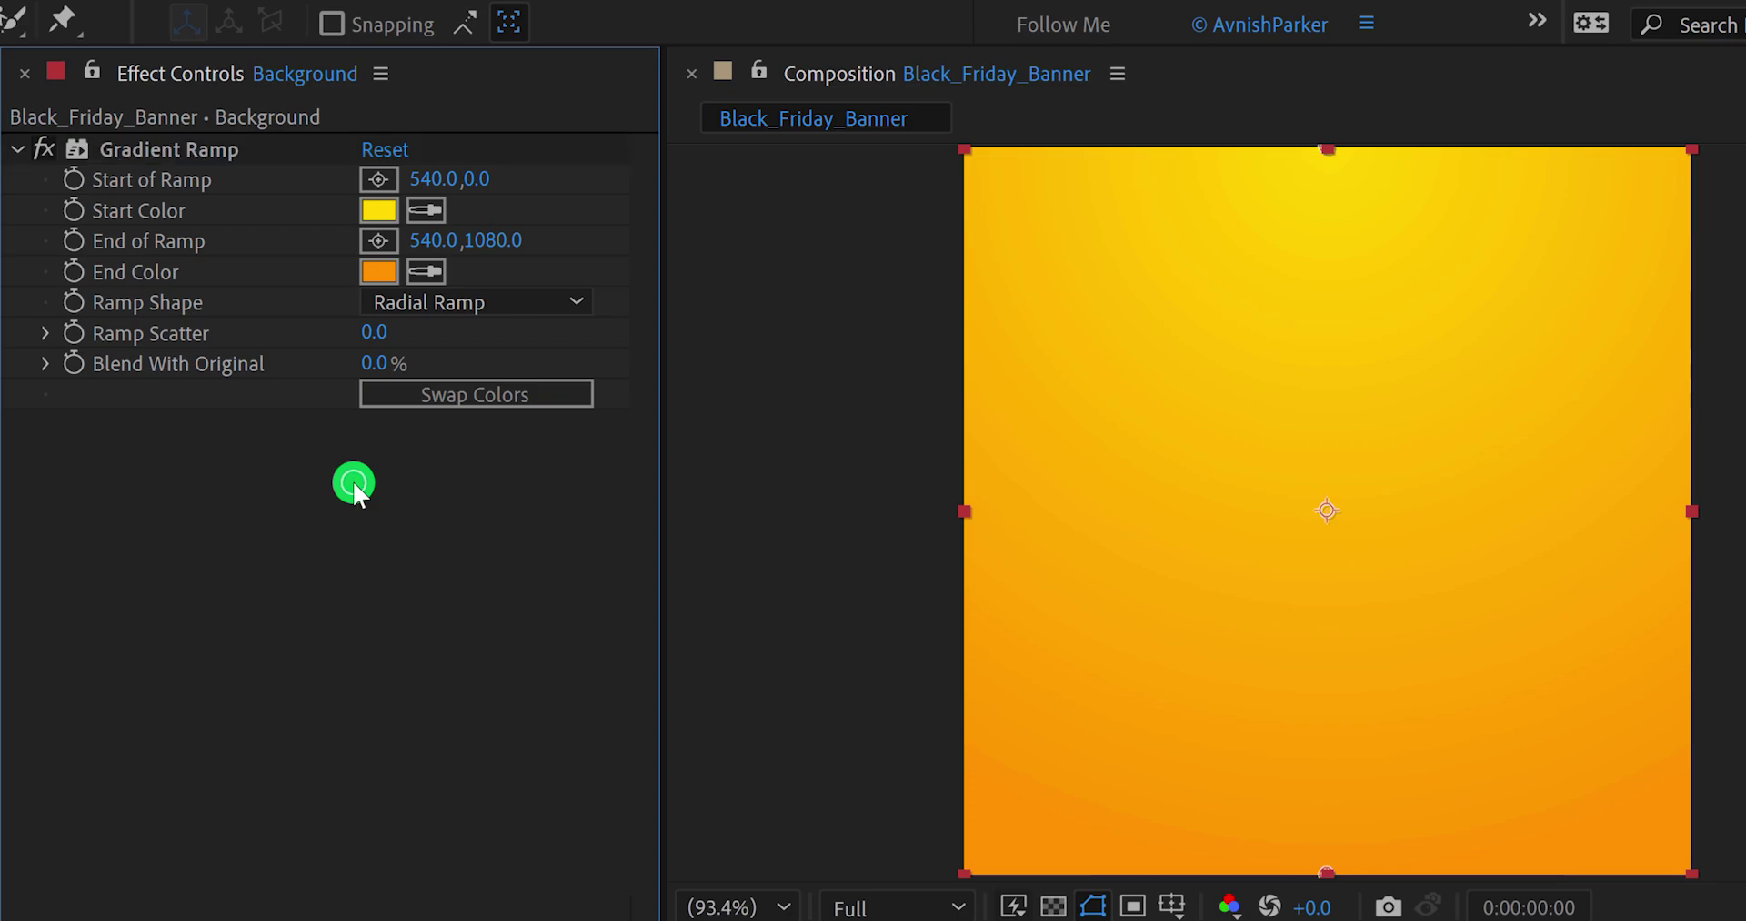
Step: Move the ramp's start point to the canvas centre, about 541, 537, and its end point to the lower-left corner, about -2, 1071
left_click(202, 161)
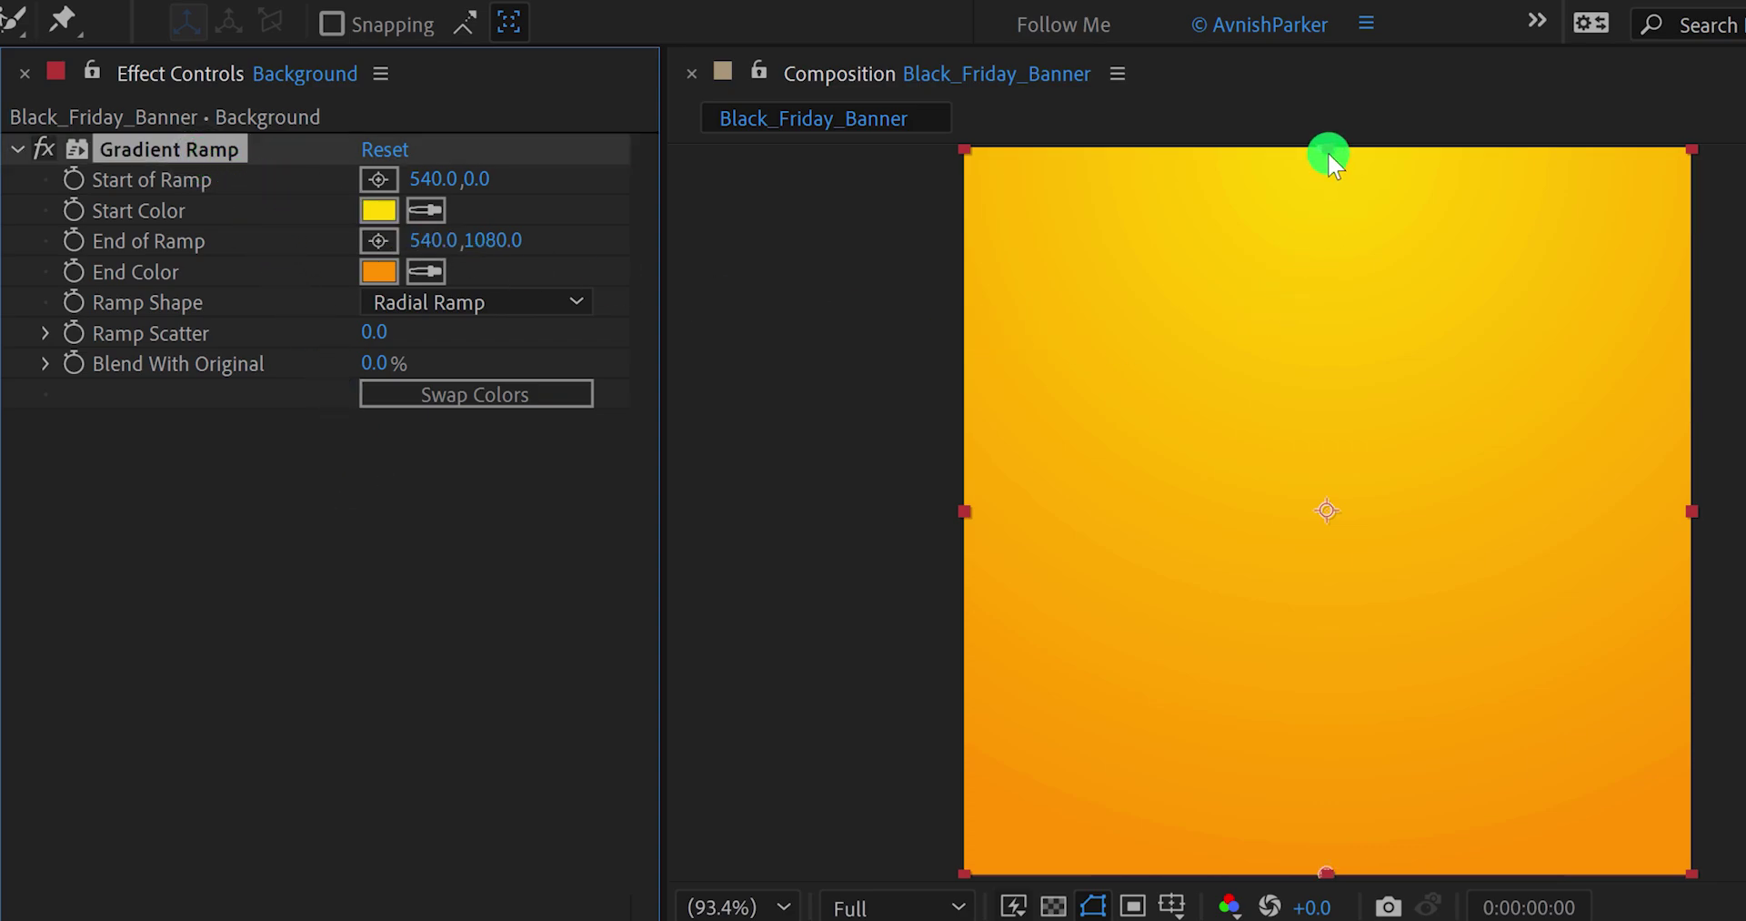
left_click_drag(1326, 155, 1326, 178)
left_click_drag(1319, 337, 1335, 518)
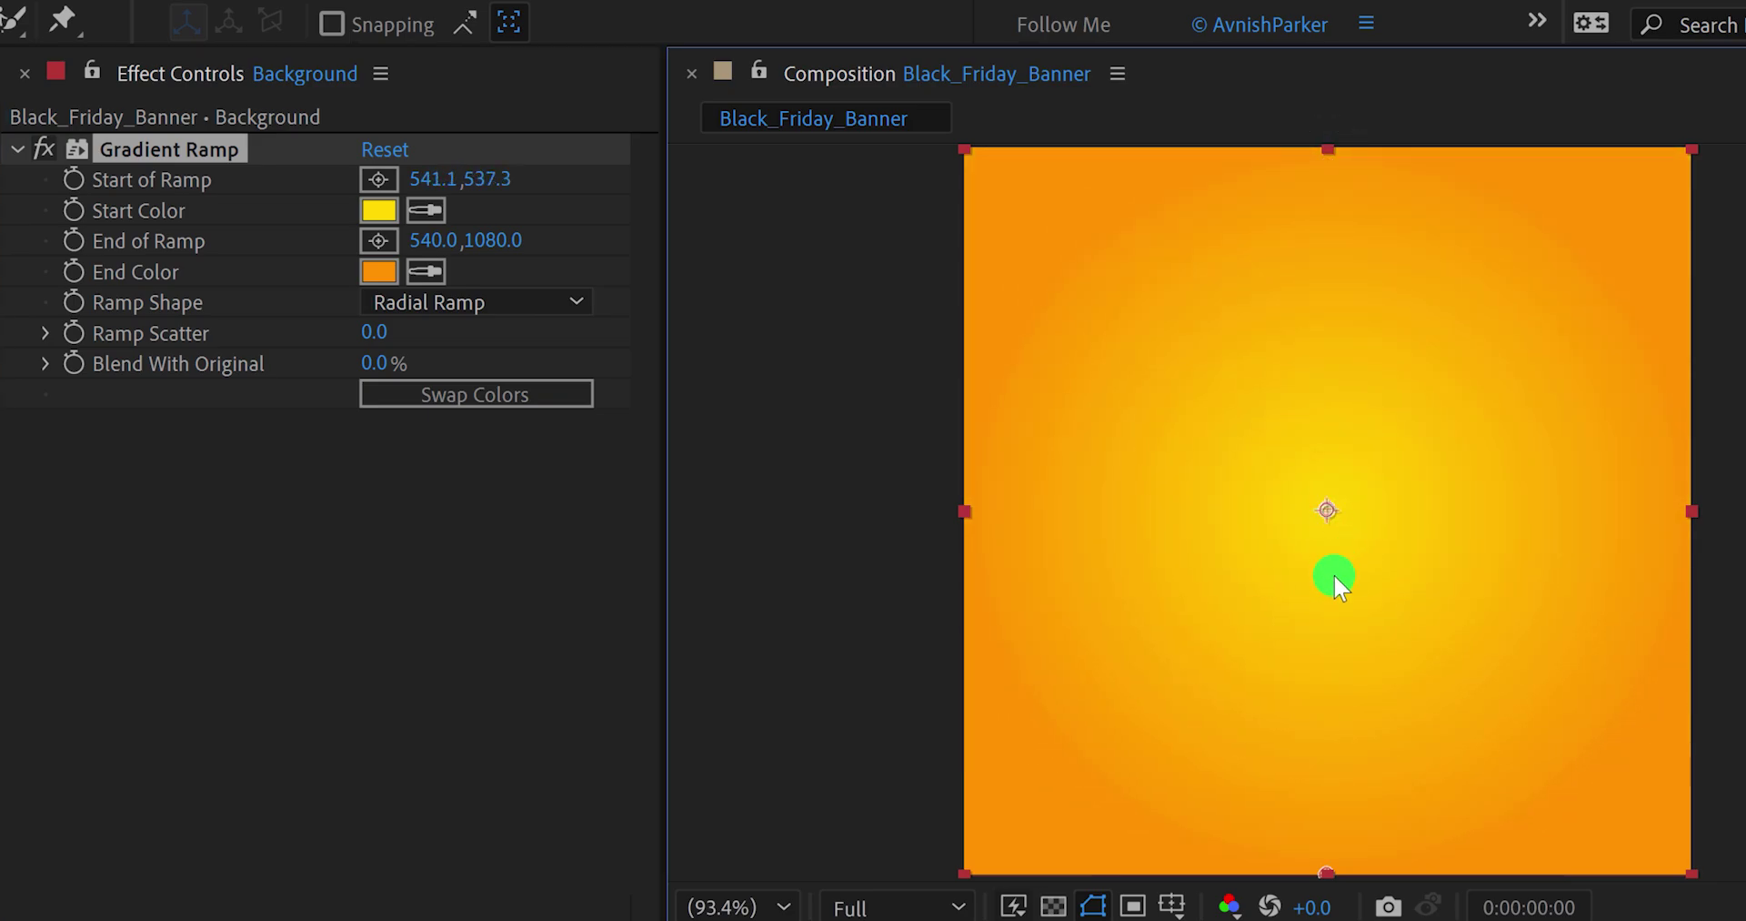
left_click_drag(1330, 869, 964, 864)
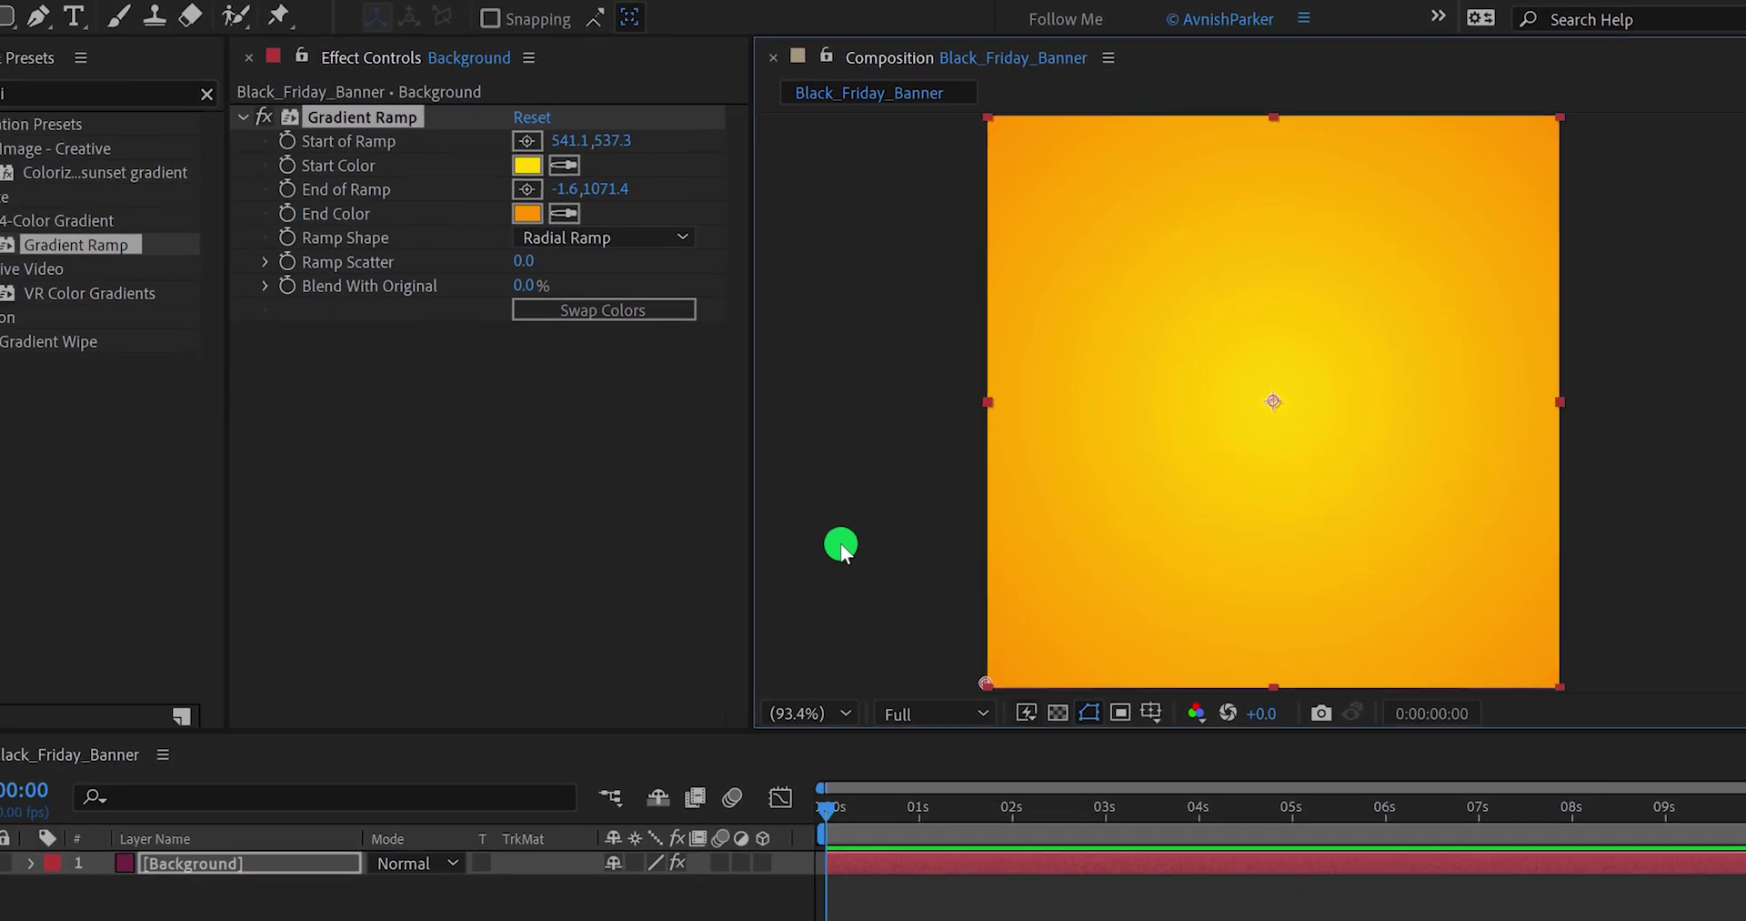
Step: With no layer selected, draw a closed triangle on the canvas with the Pen tool and lower its two base corners slightly
left_click(592, 851)
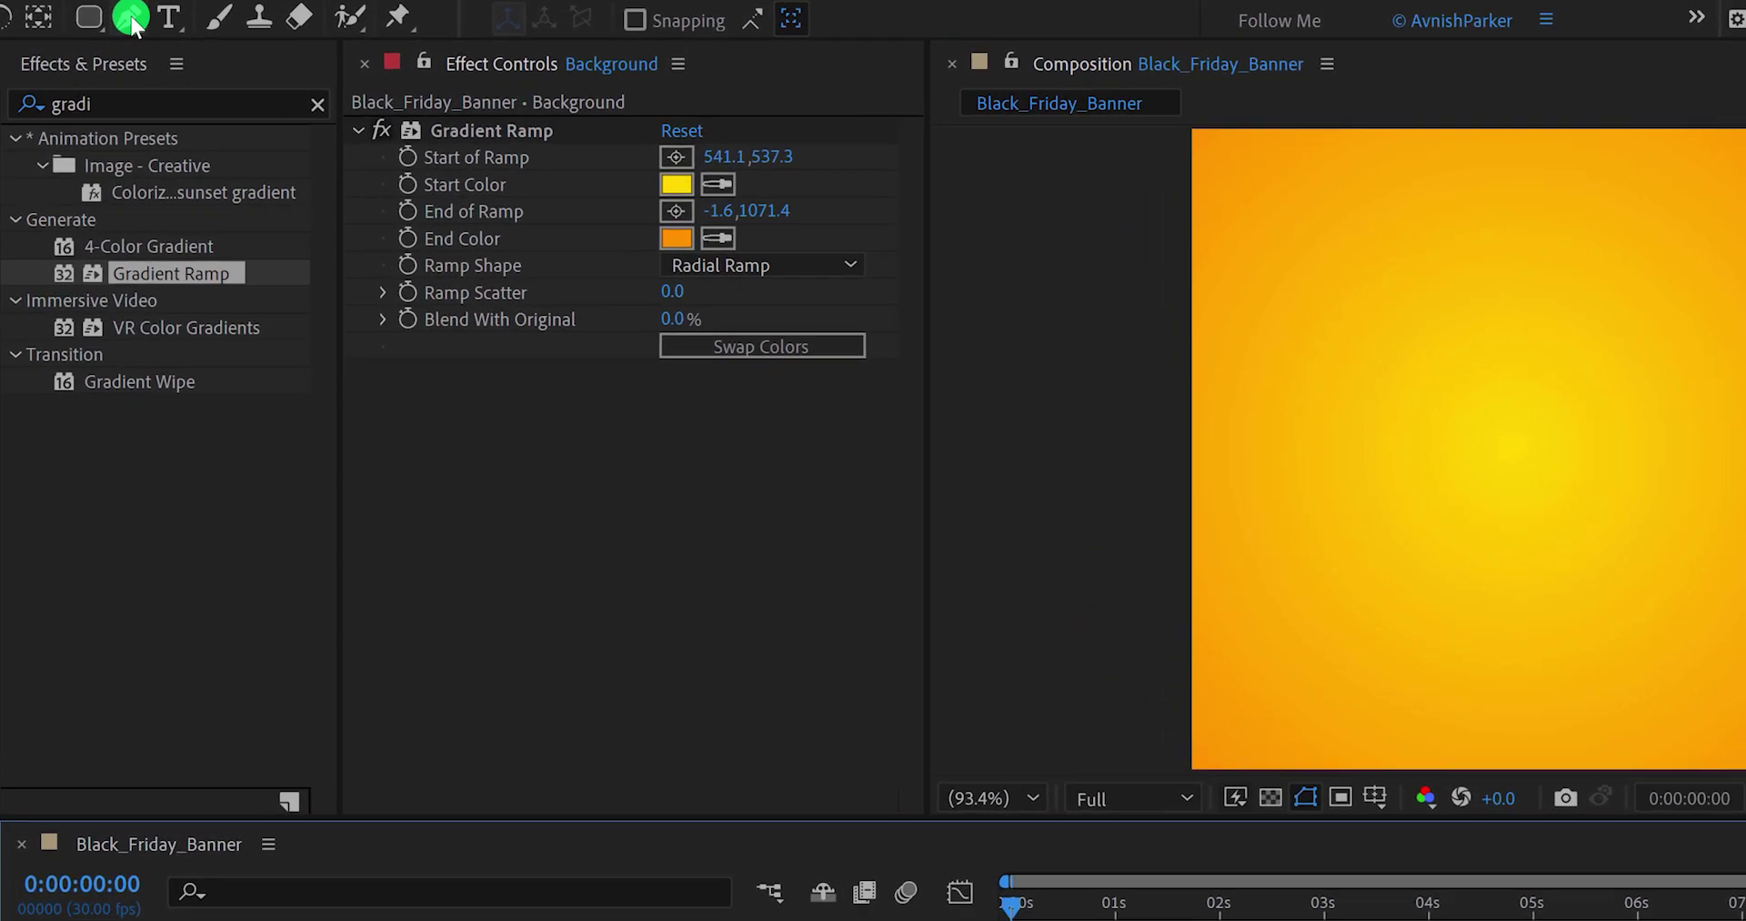
left_click(131, 16)
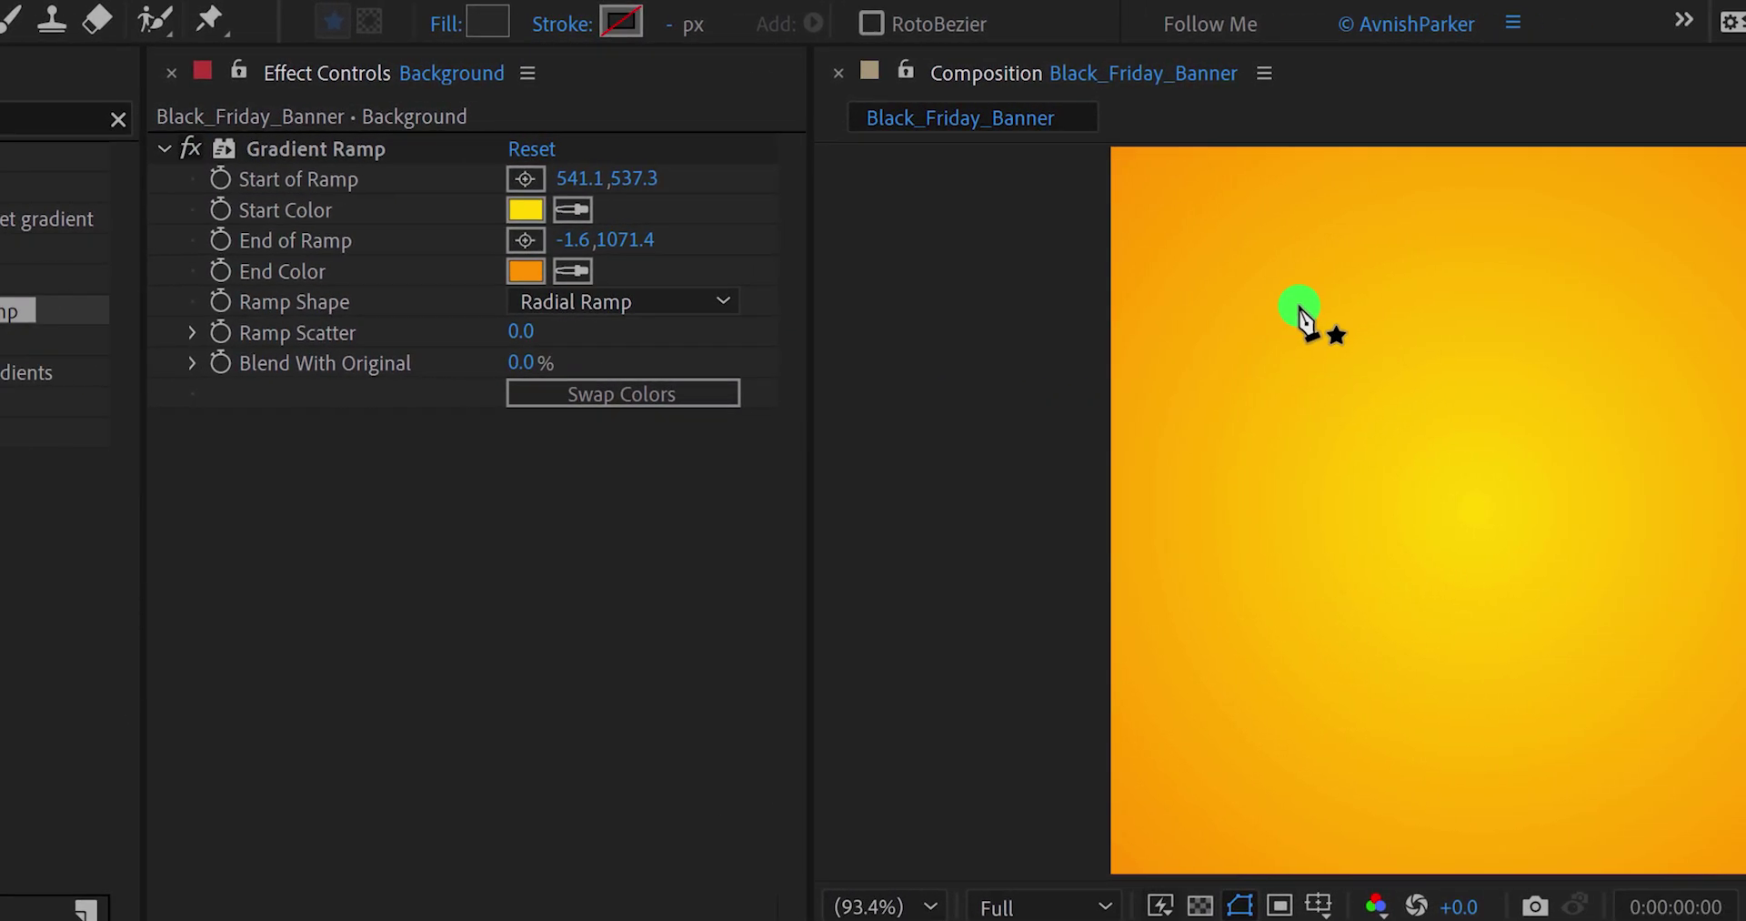
left_click(1303, 291)
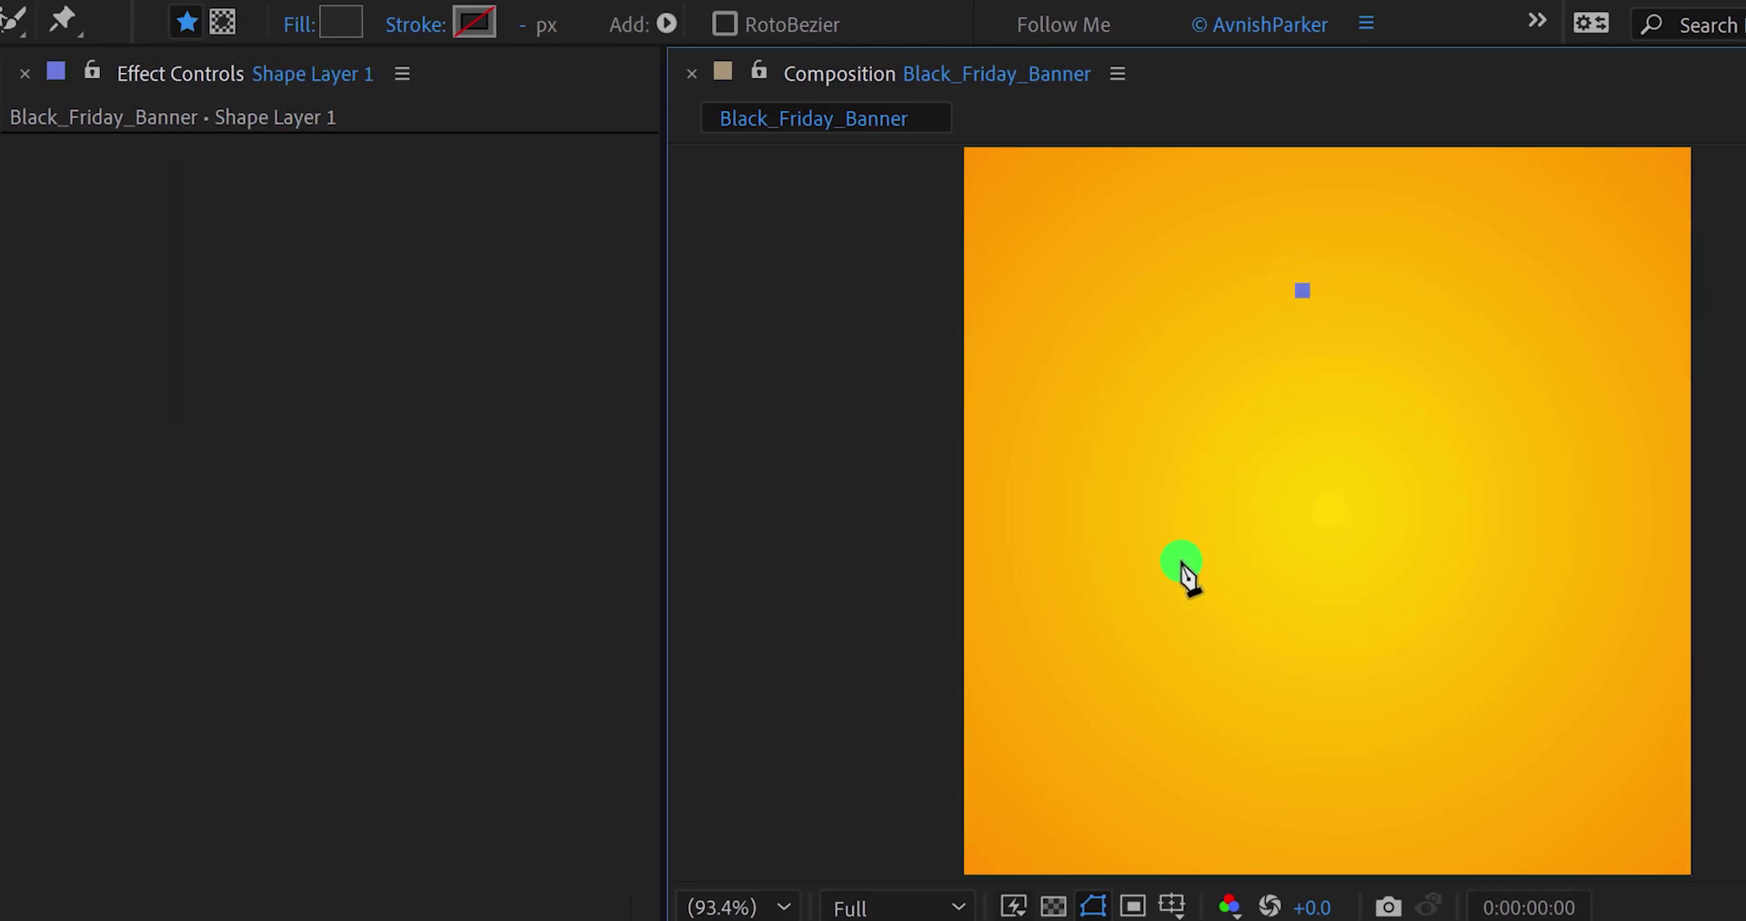
left_click(1137, 656)
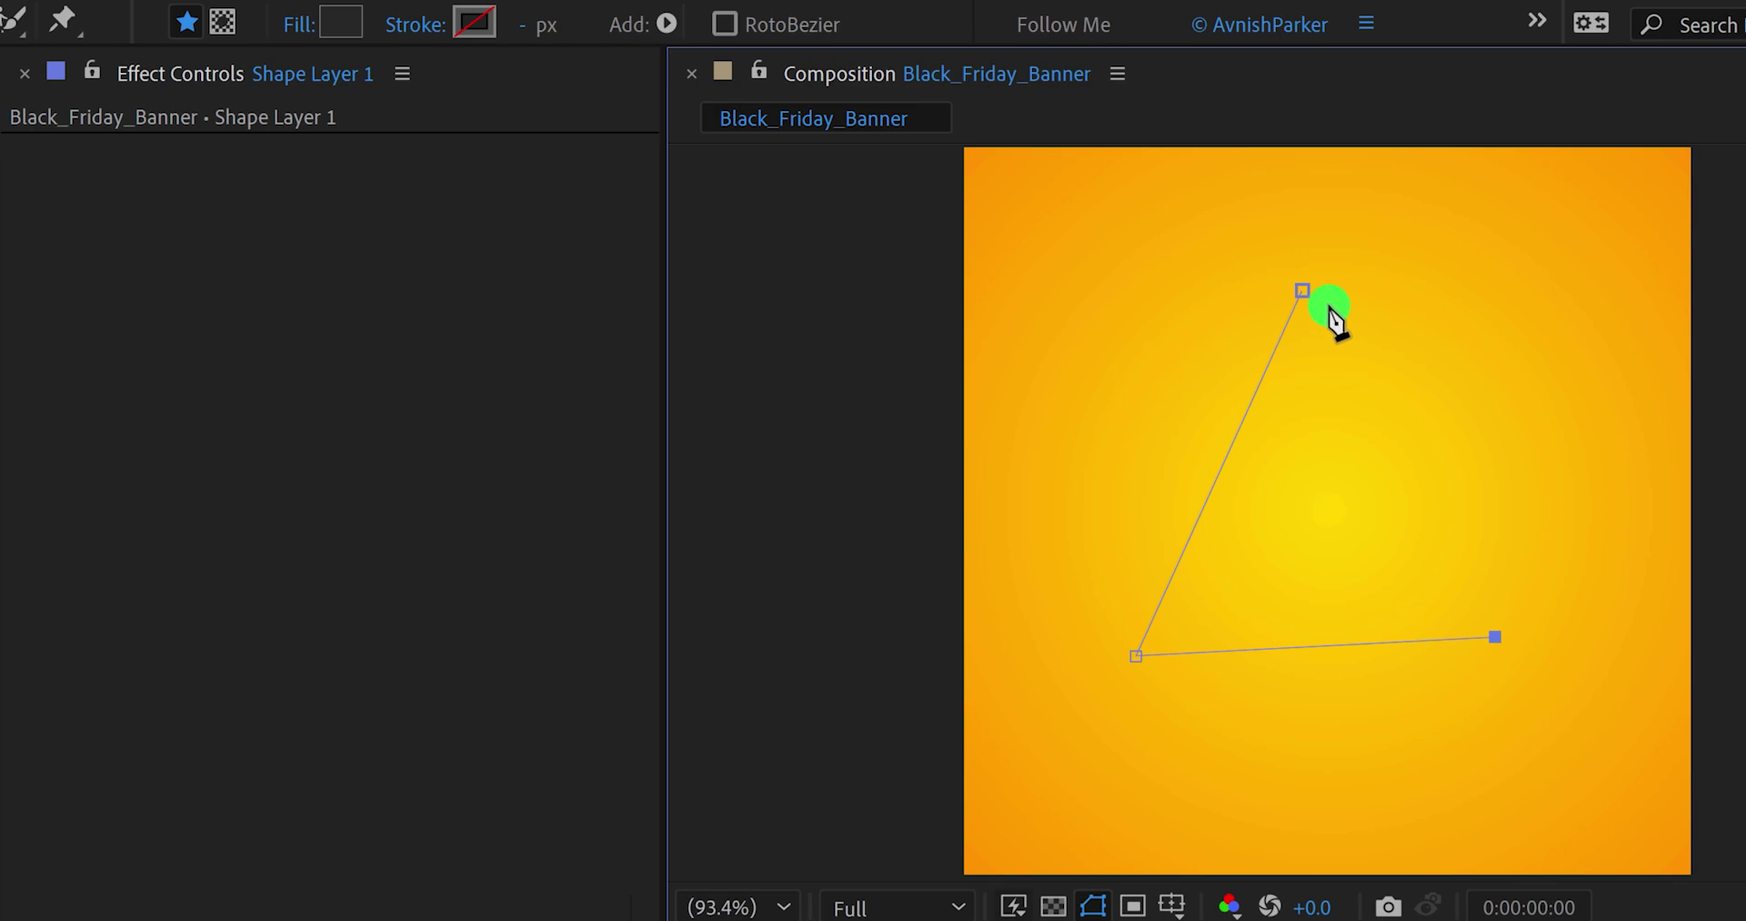
left_click(1302, 291)
left_click_drag(1496, 642, 1497, 668)
left_click_drag(1136, 656, 1146, 677)
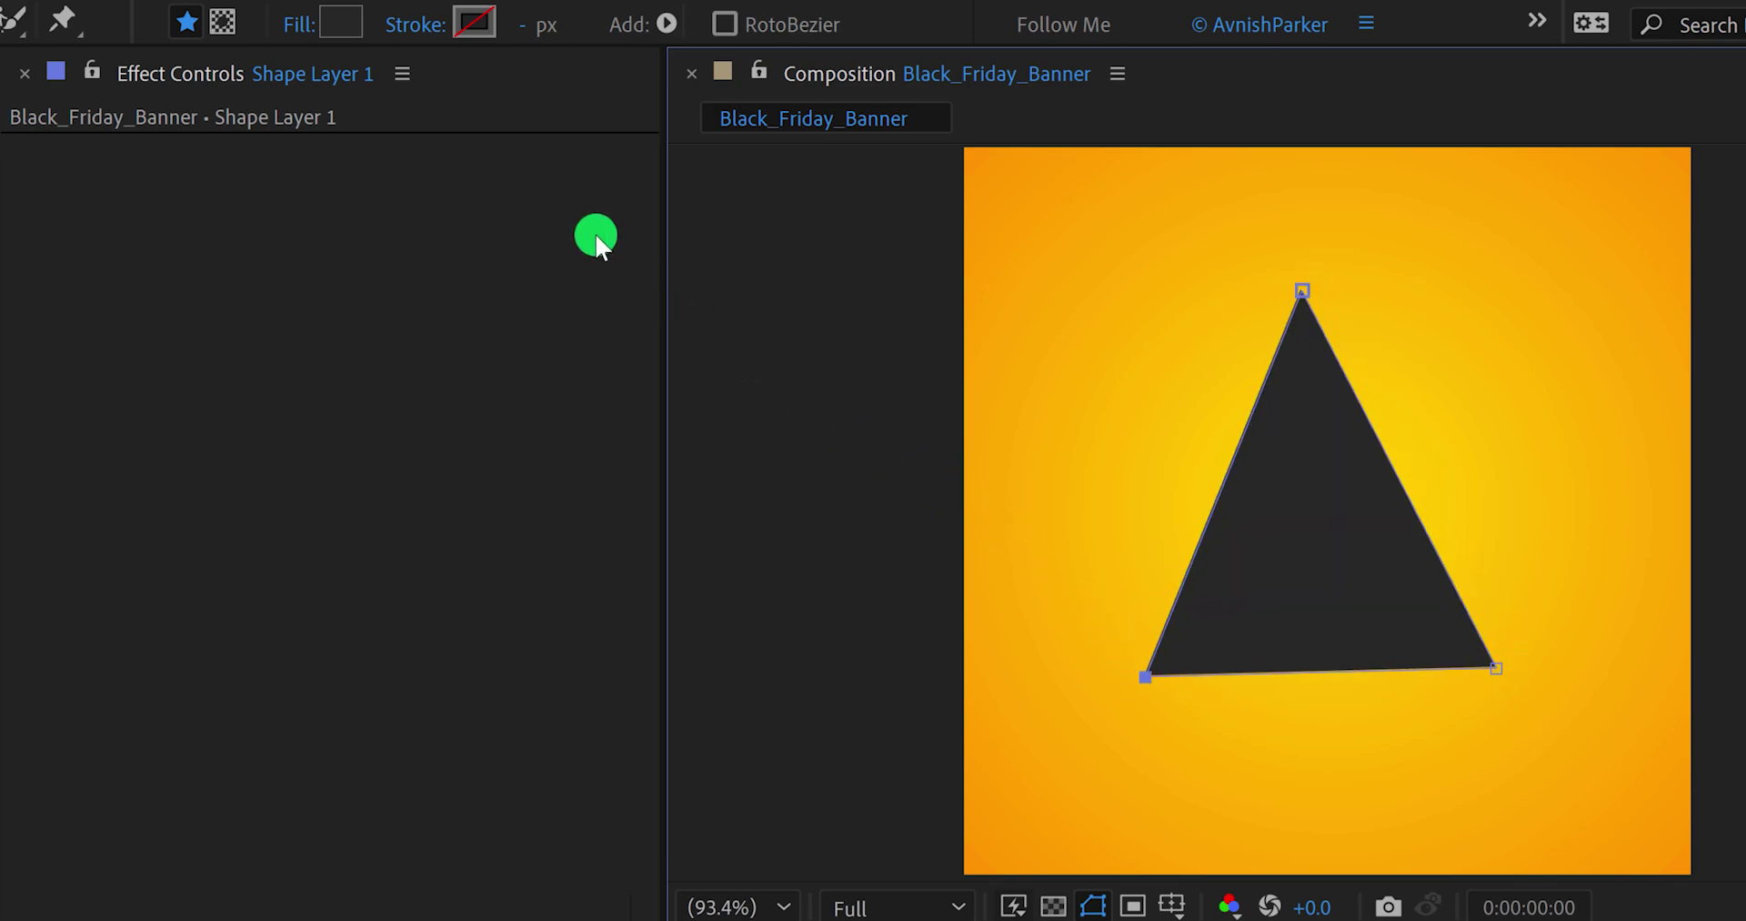
Step: Set the triangle's fill colour to yellow FFDC00
left_click(332, 32)
left_click(994, 663)
left_click(920, 288)
left_click_drag(998, 228, 740, 166)
left_click(737, 612)
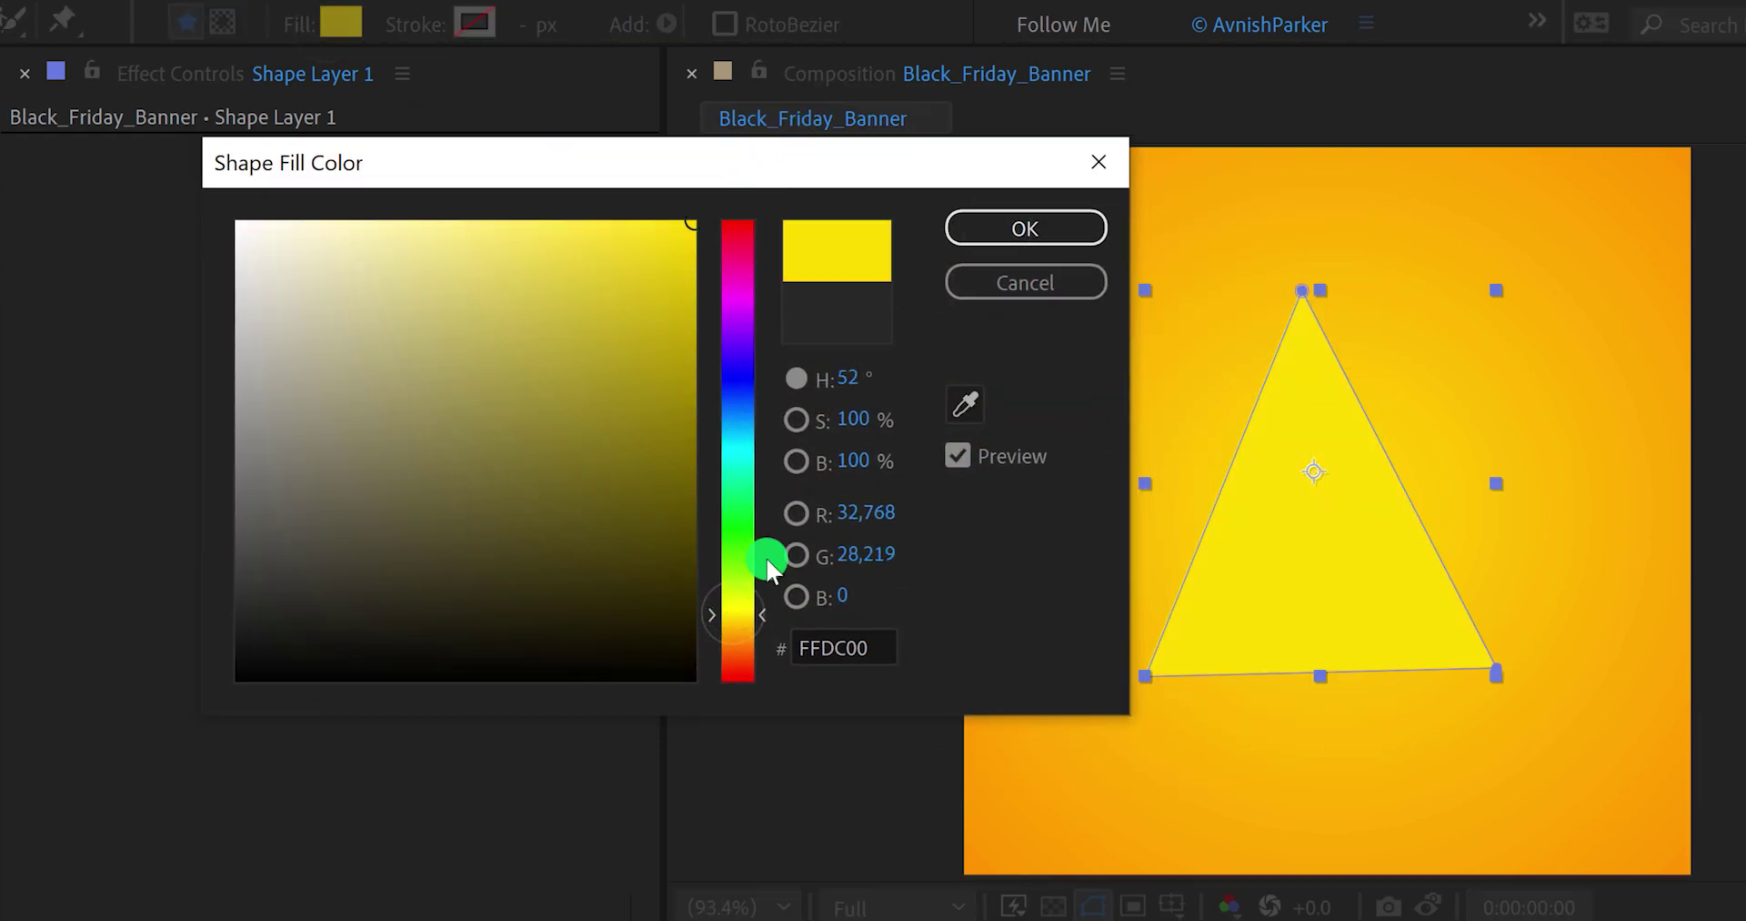
left_click(1025, 228)
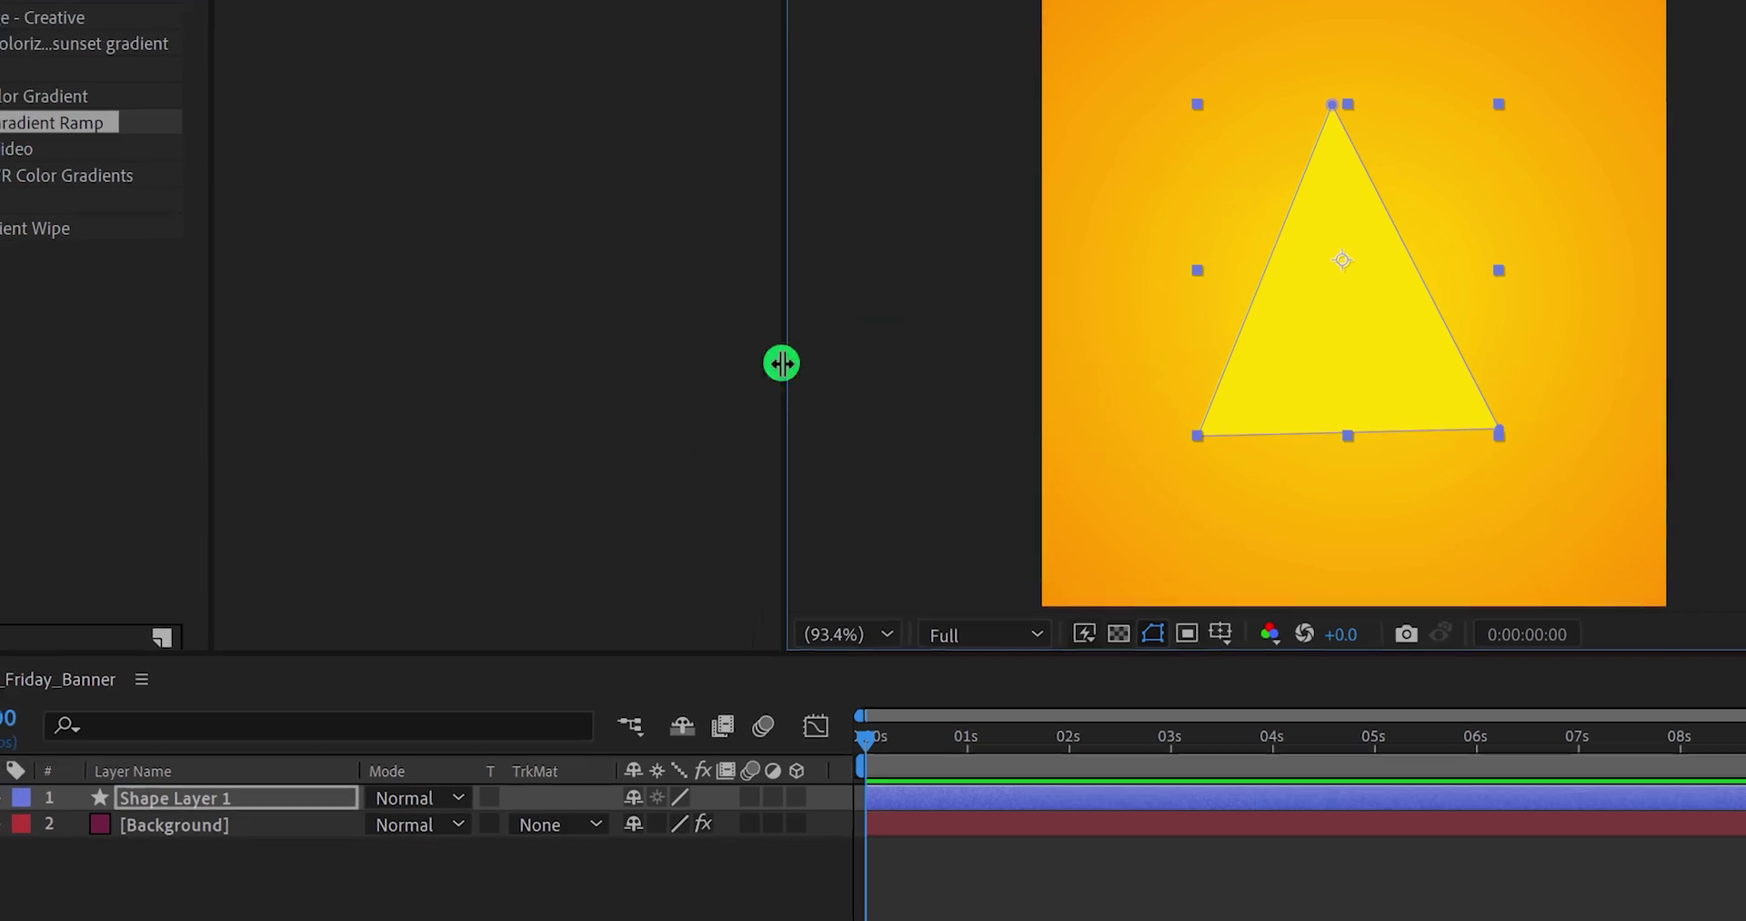
Step: Rename the triangle's shape layer as Particle and add a Bevel and Emboss layer style to it
key("Return")
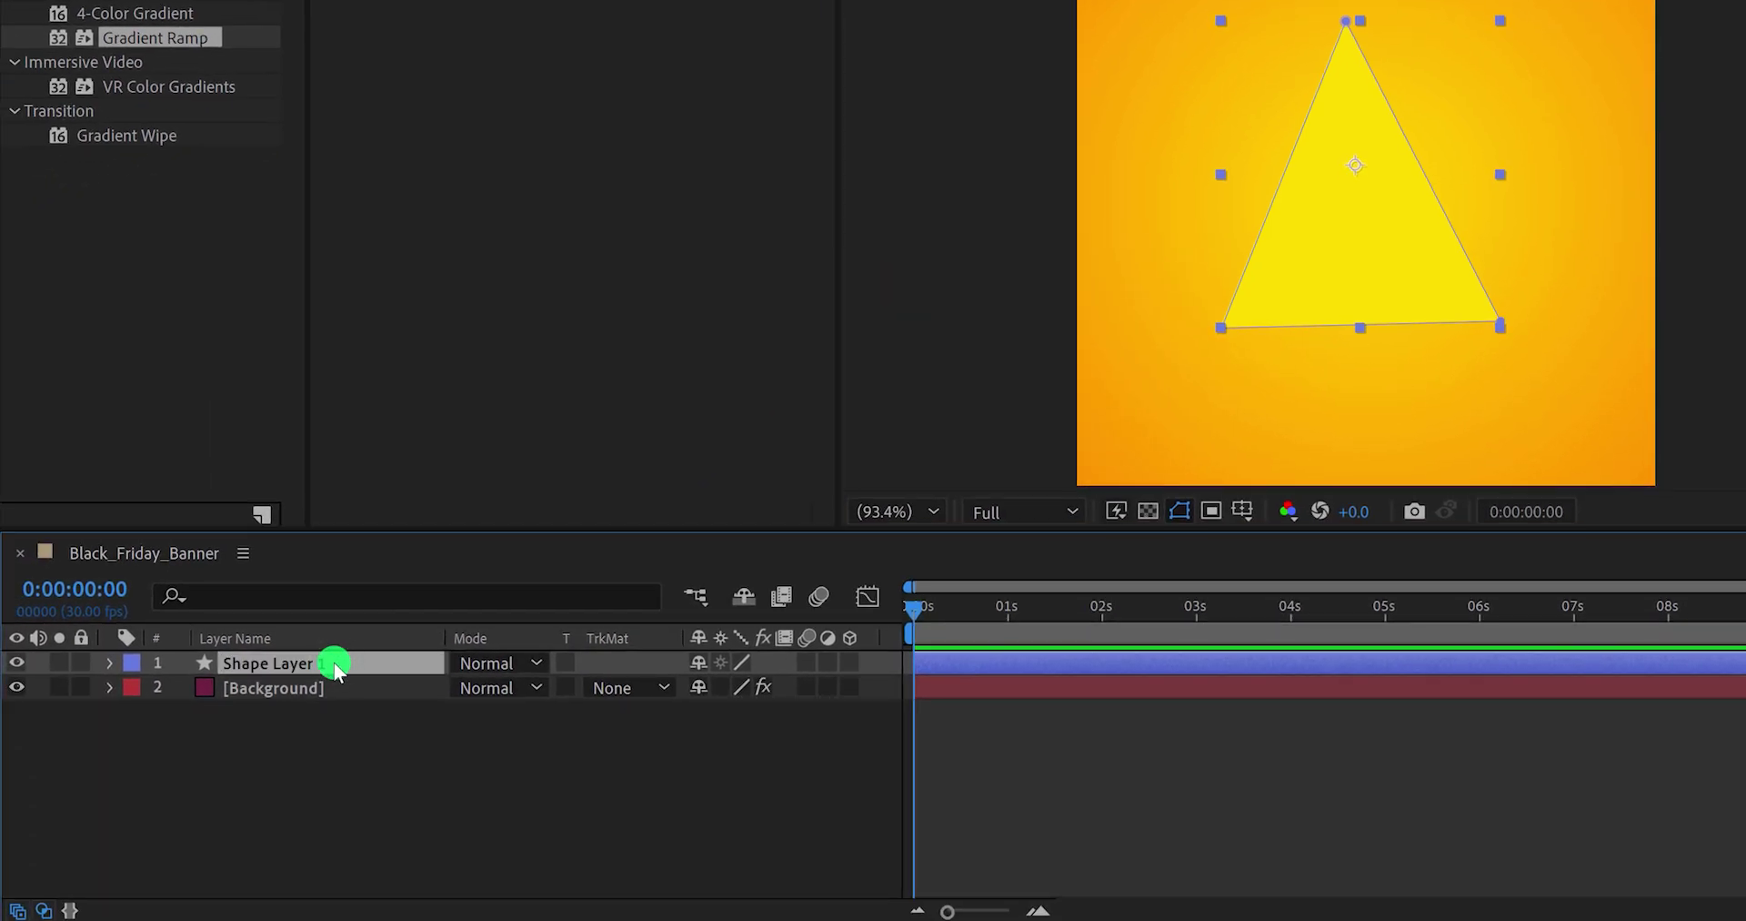
type("Particle")
right_click(334, 660)
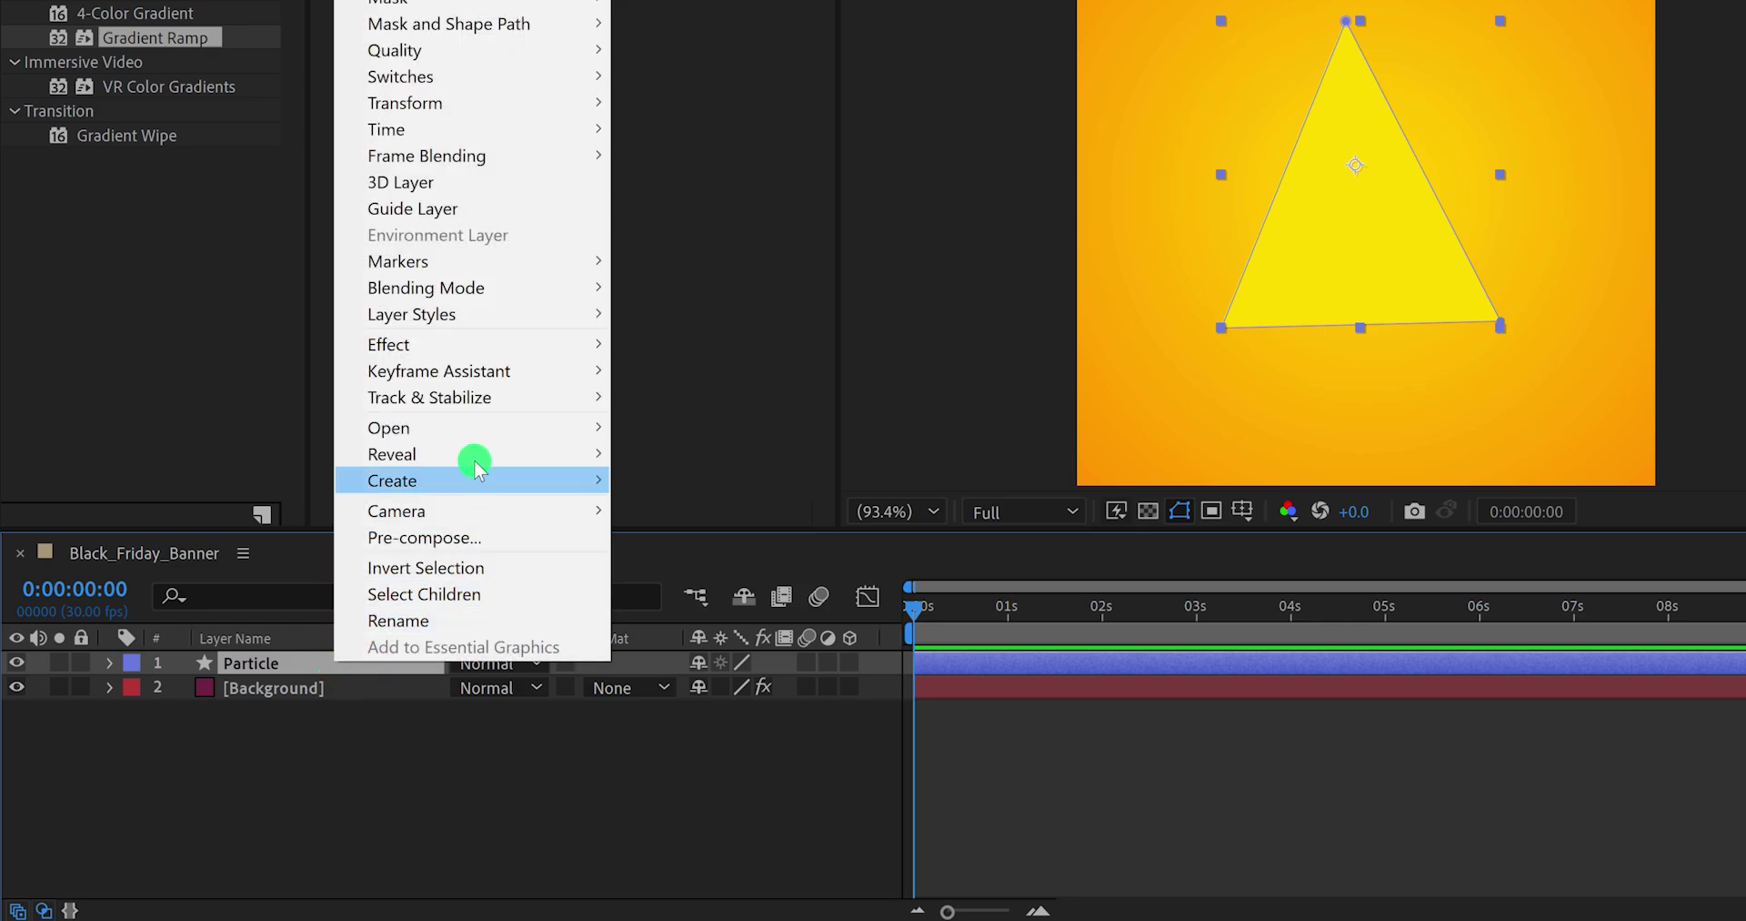
mouse_move(466, 321)
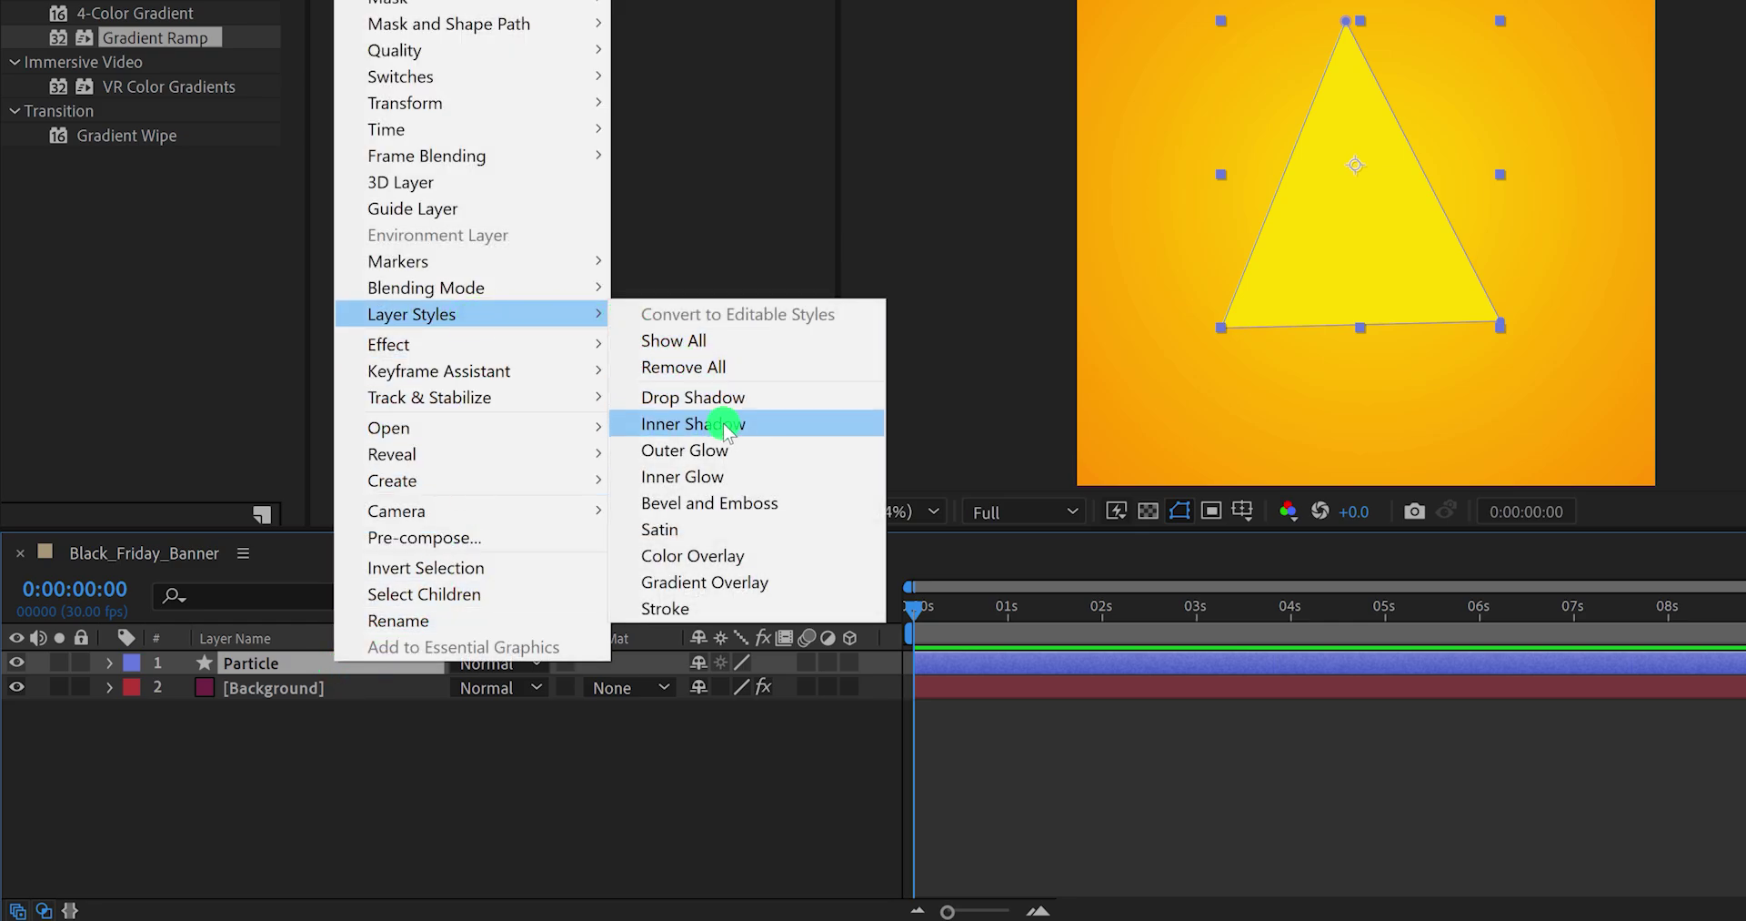
left_click(754, 511)
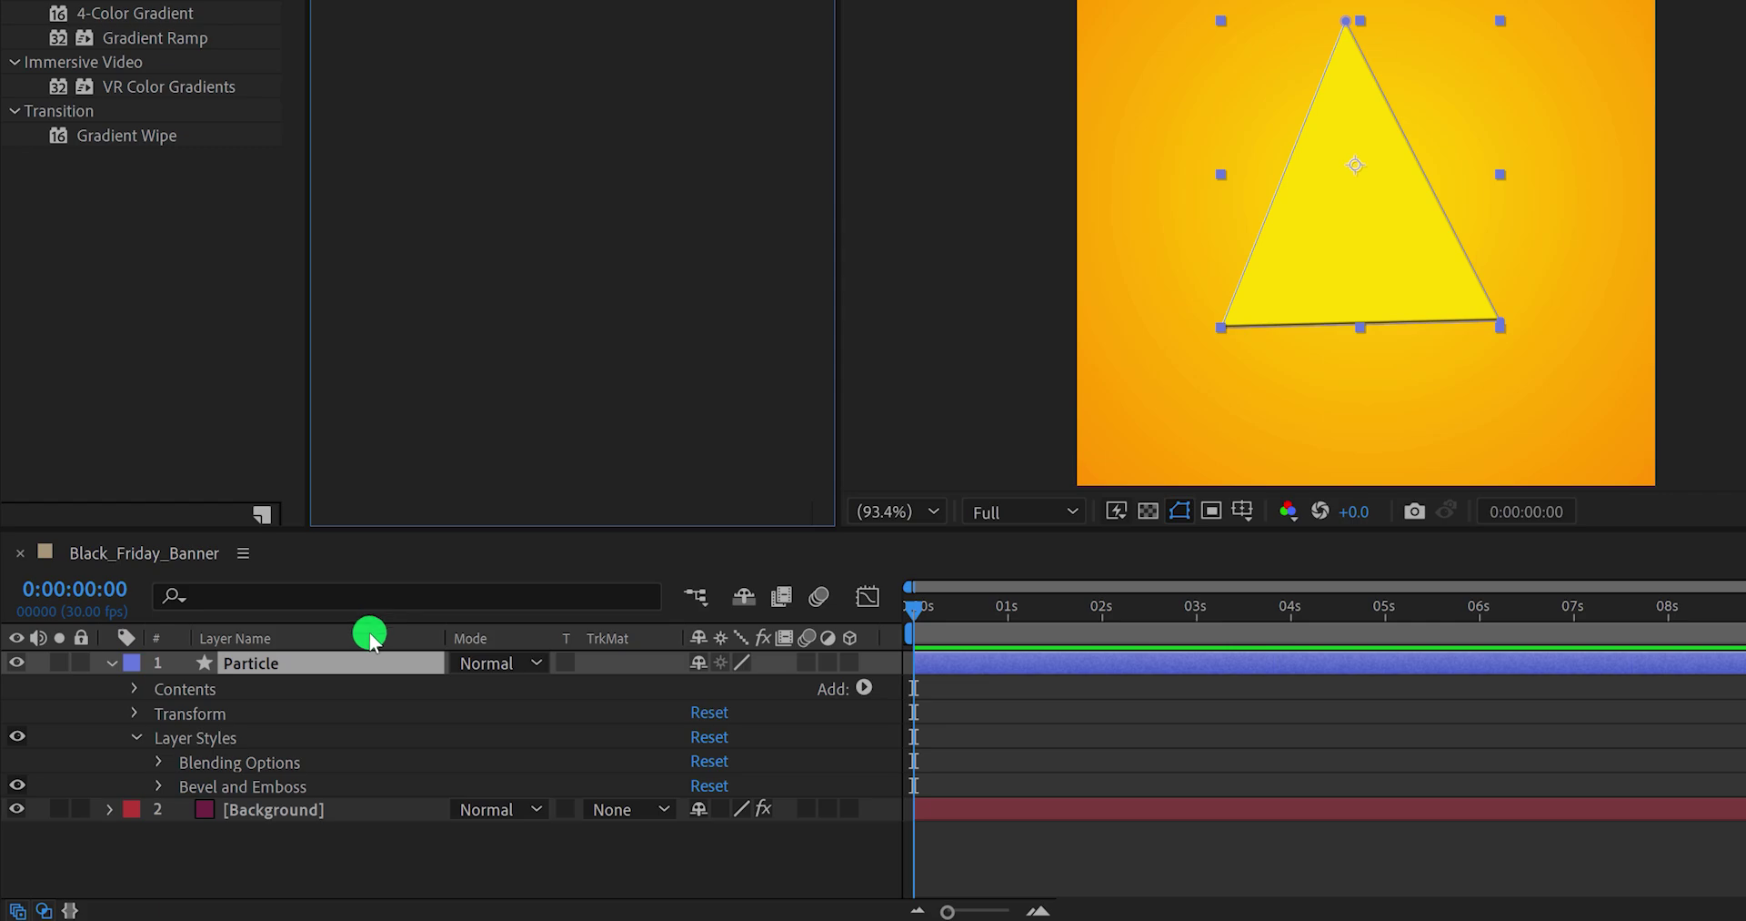
Step: Set the technique of the Particle layer's Bevel and Emboss style to Chisel Hard
left_click(338, 664)
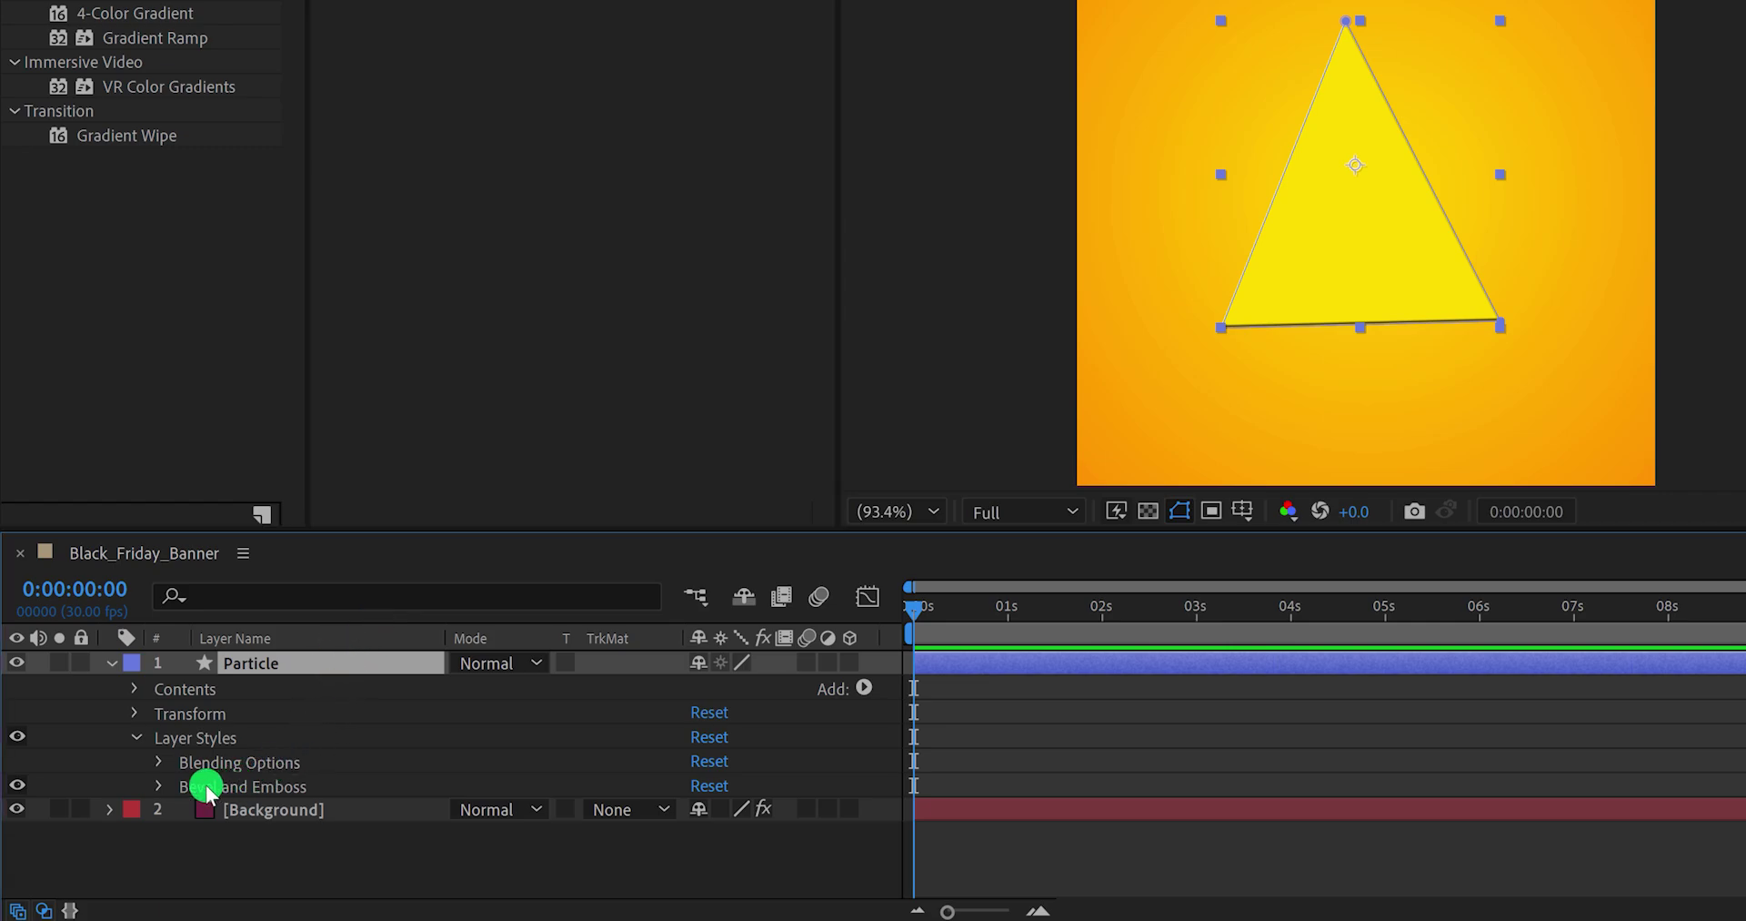
left_click(156, 786)
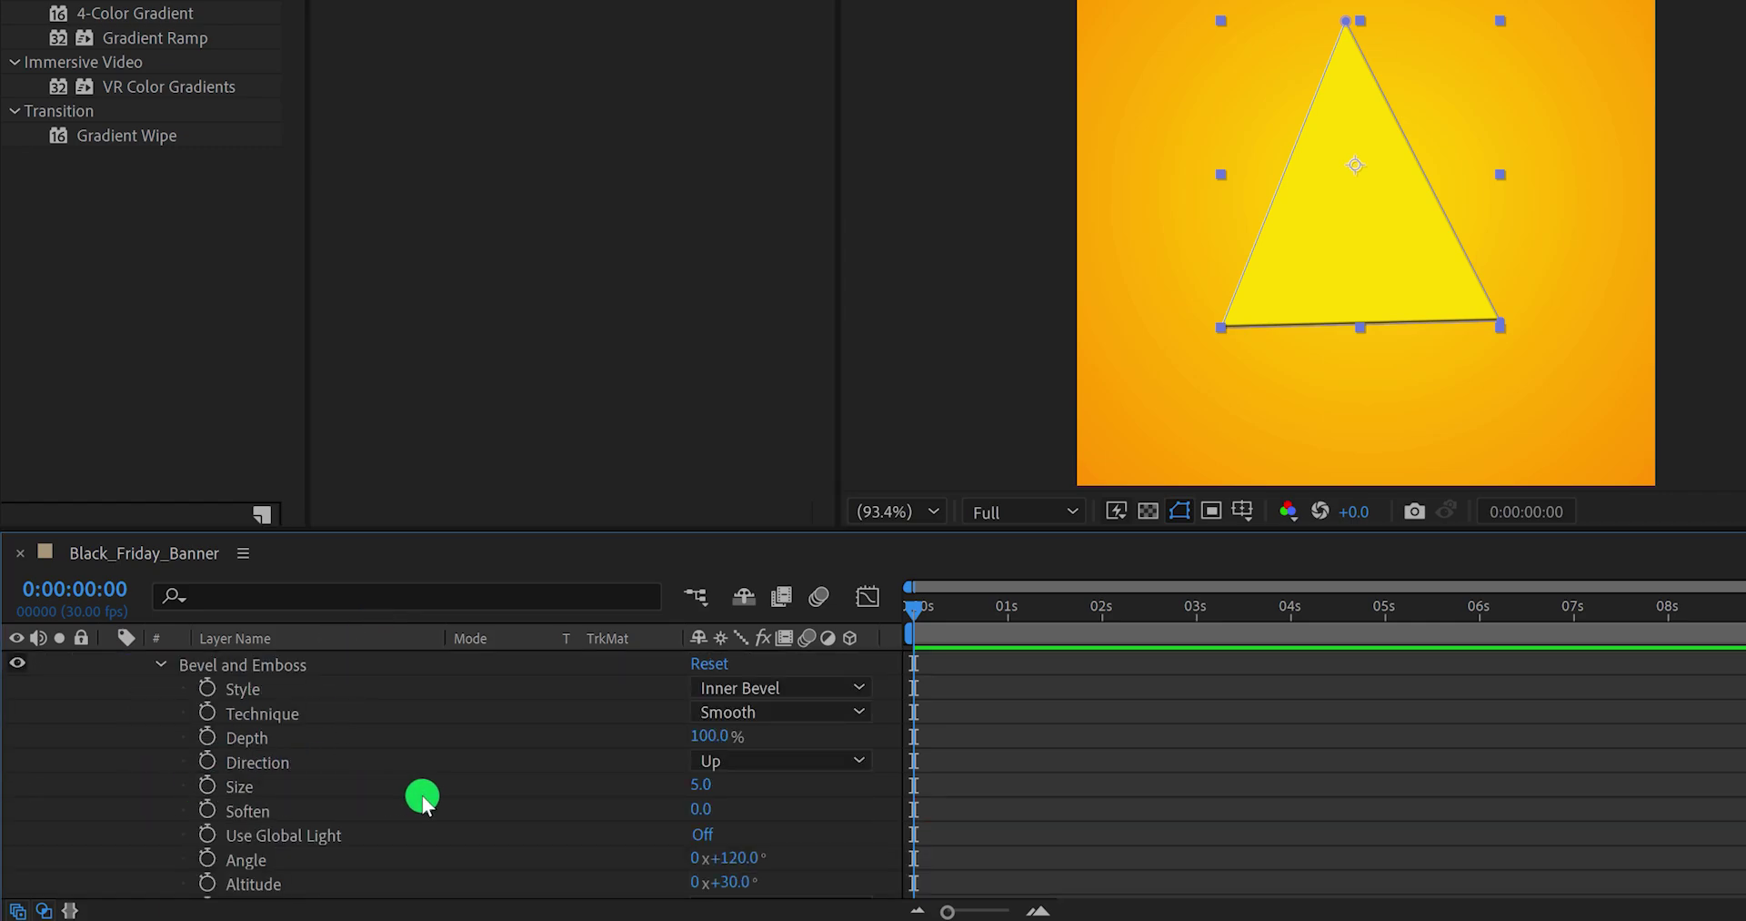
left_click(769, 714)
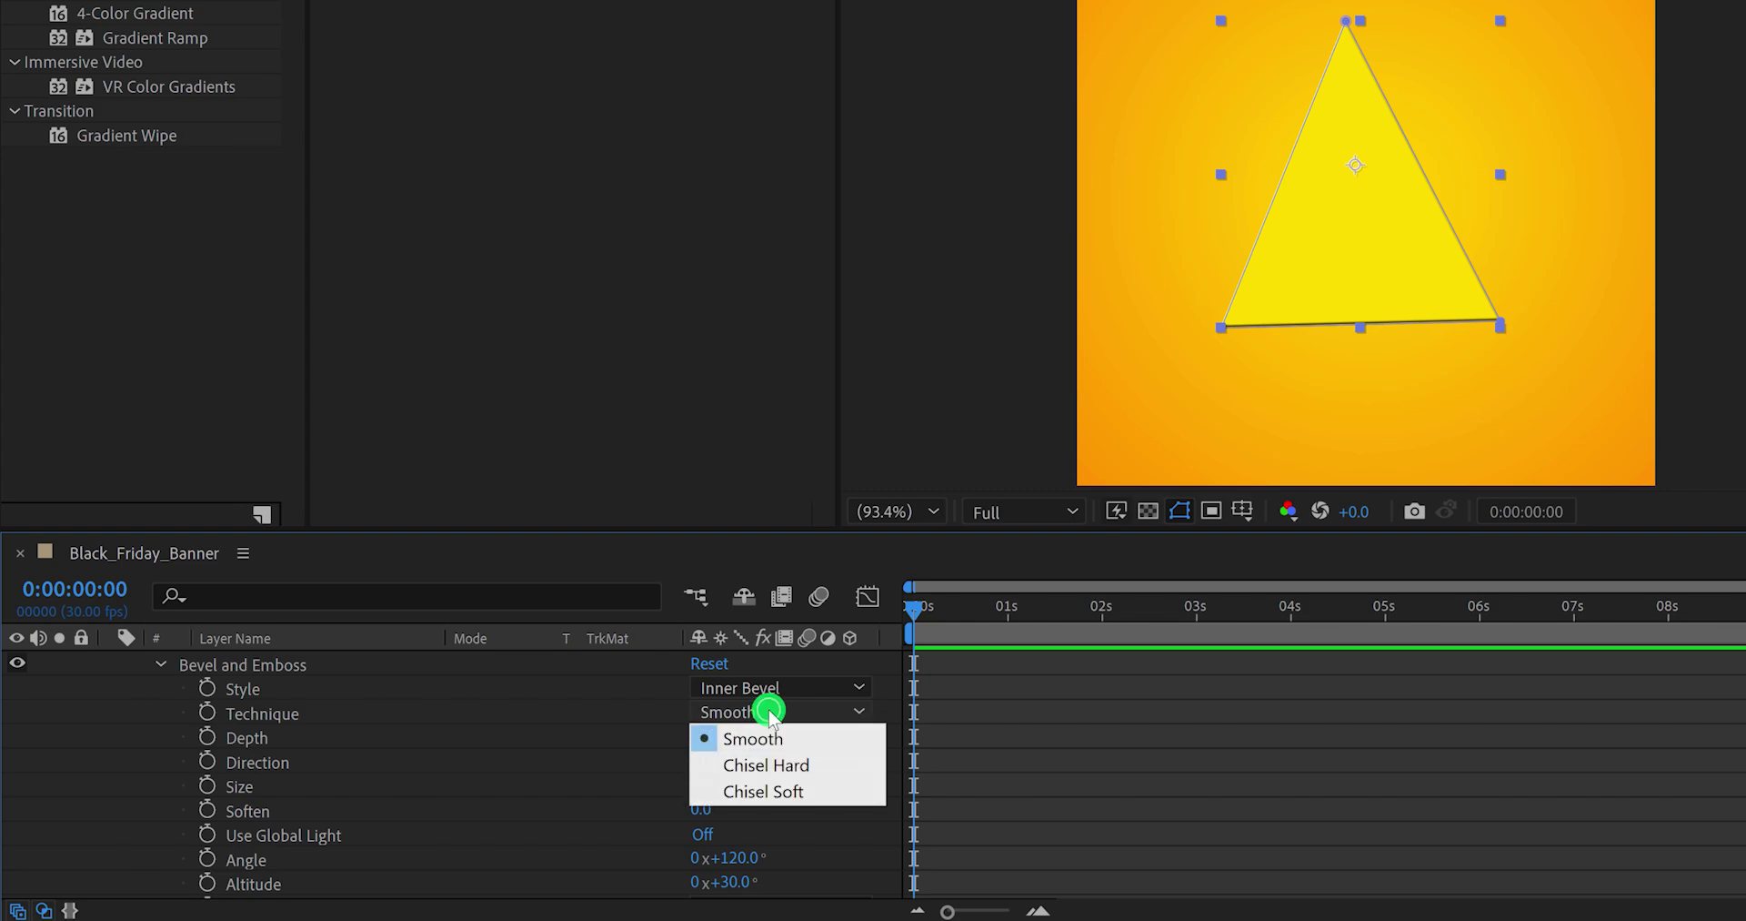
left_click(793, 765)
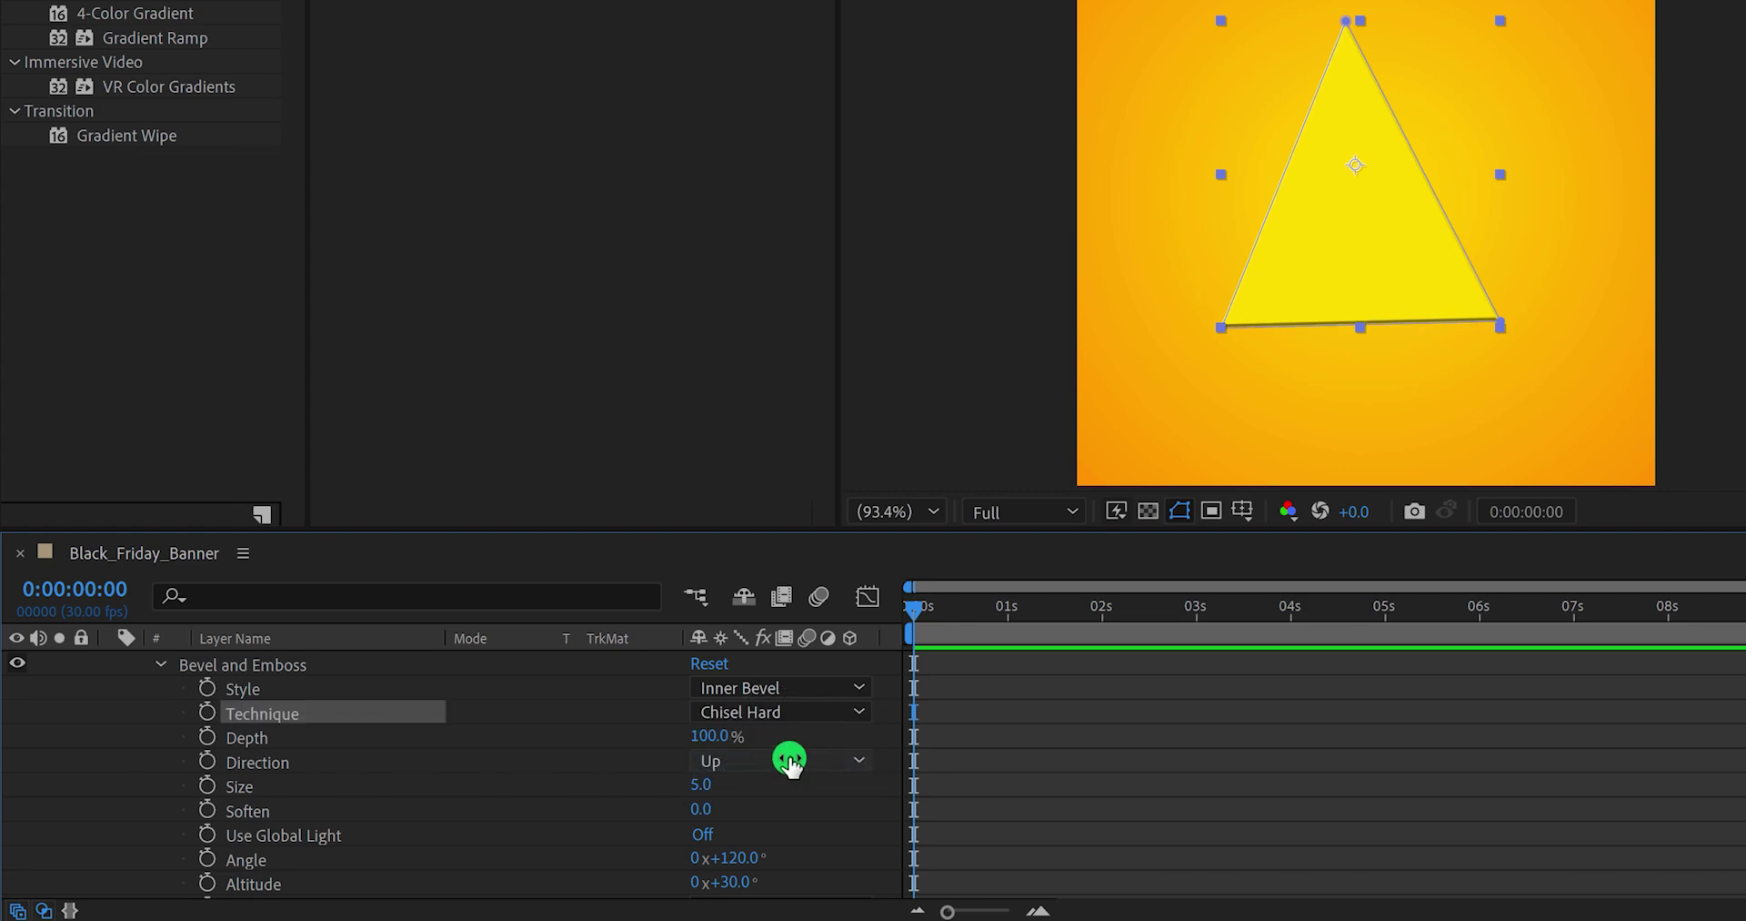
Step: Set the Particle's Bevel and Emboss size to 200 and its depth to 50%
mouse_move(706, 790)
left_mouse_down()
mouse_move(924, 757)
mouse_move(729, 790)
left_mouse_up()
left_click(717, 788)
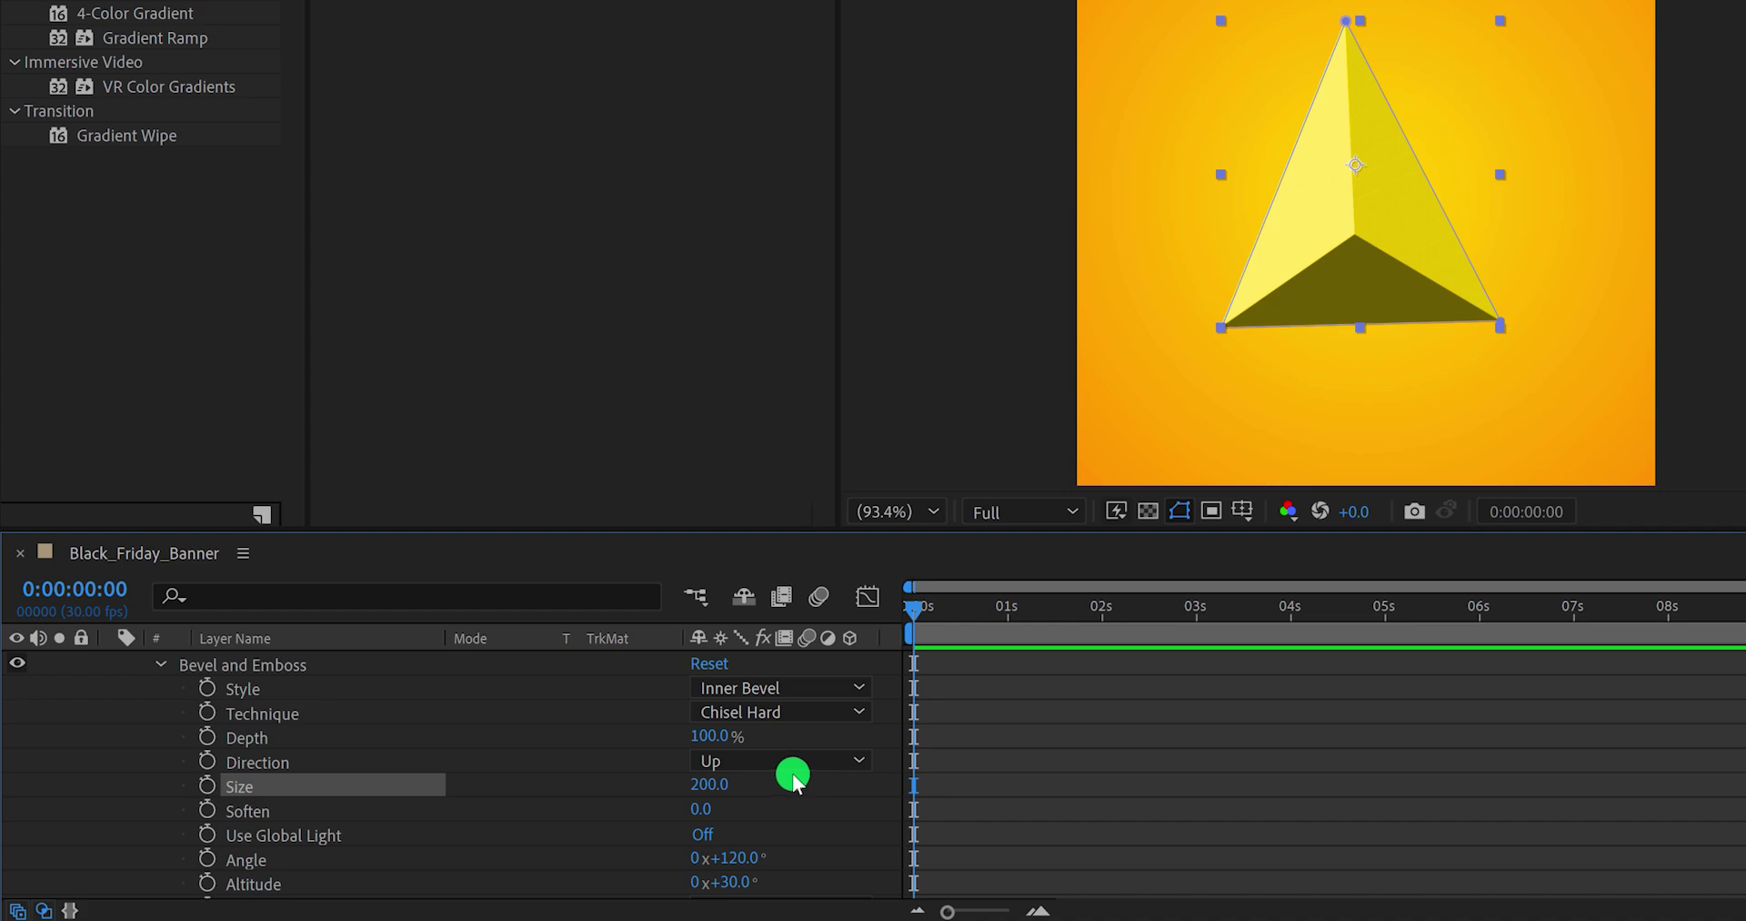
left_click(710, 736)
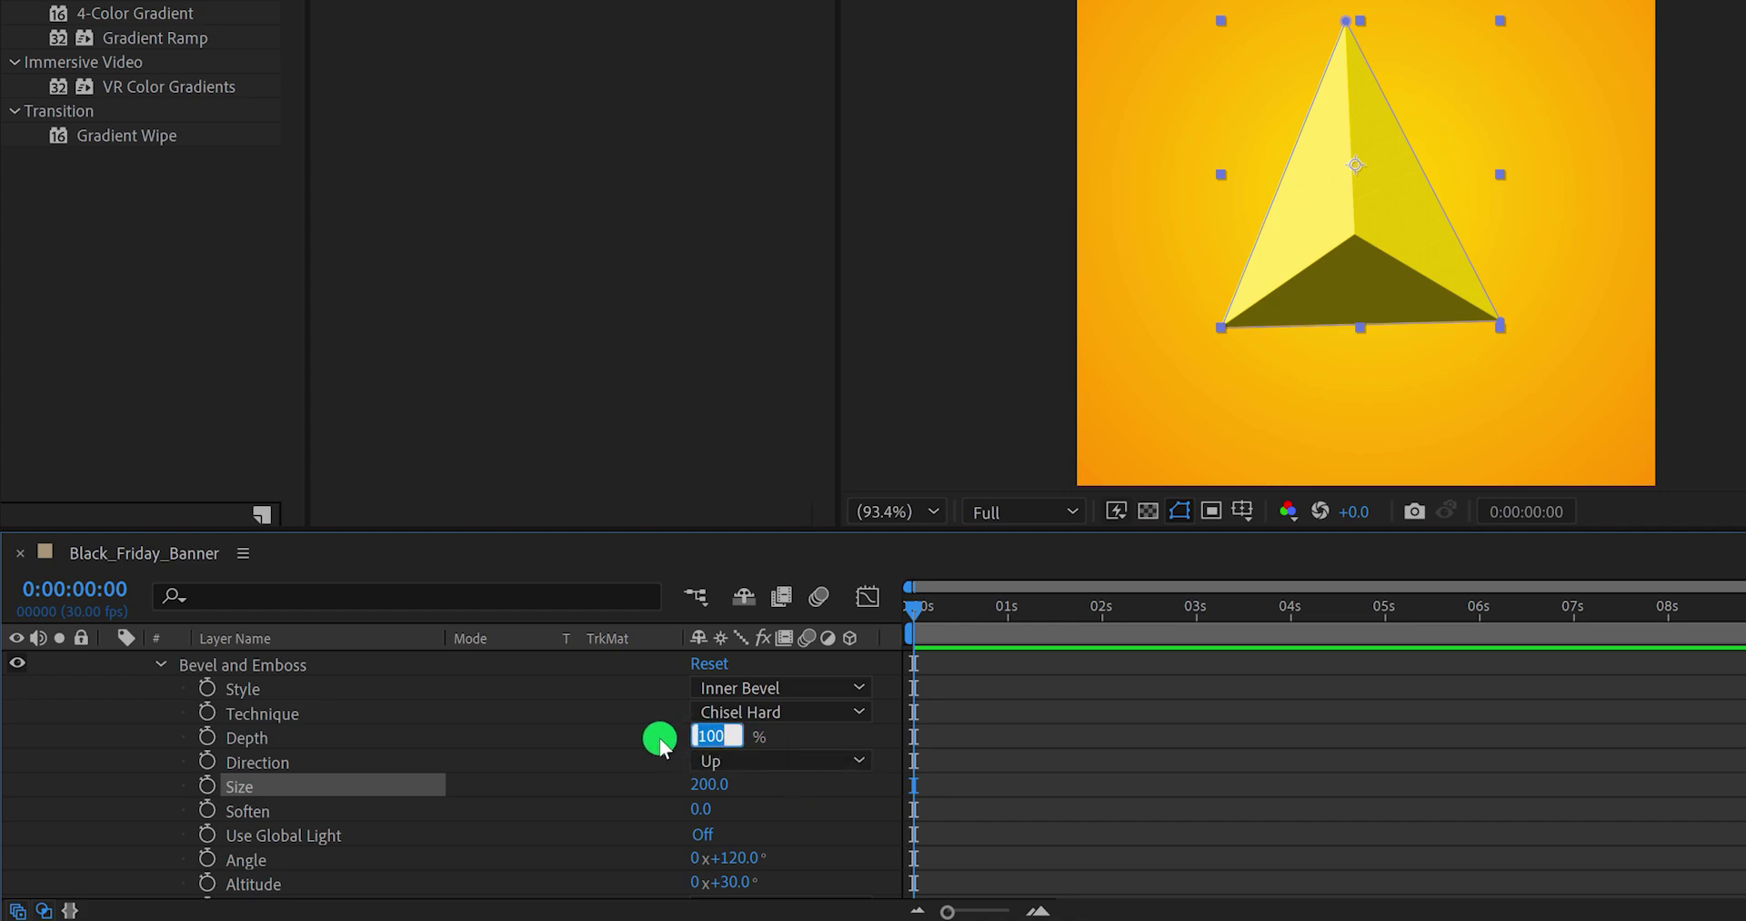
type("50")
key("Return")
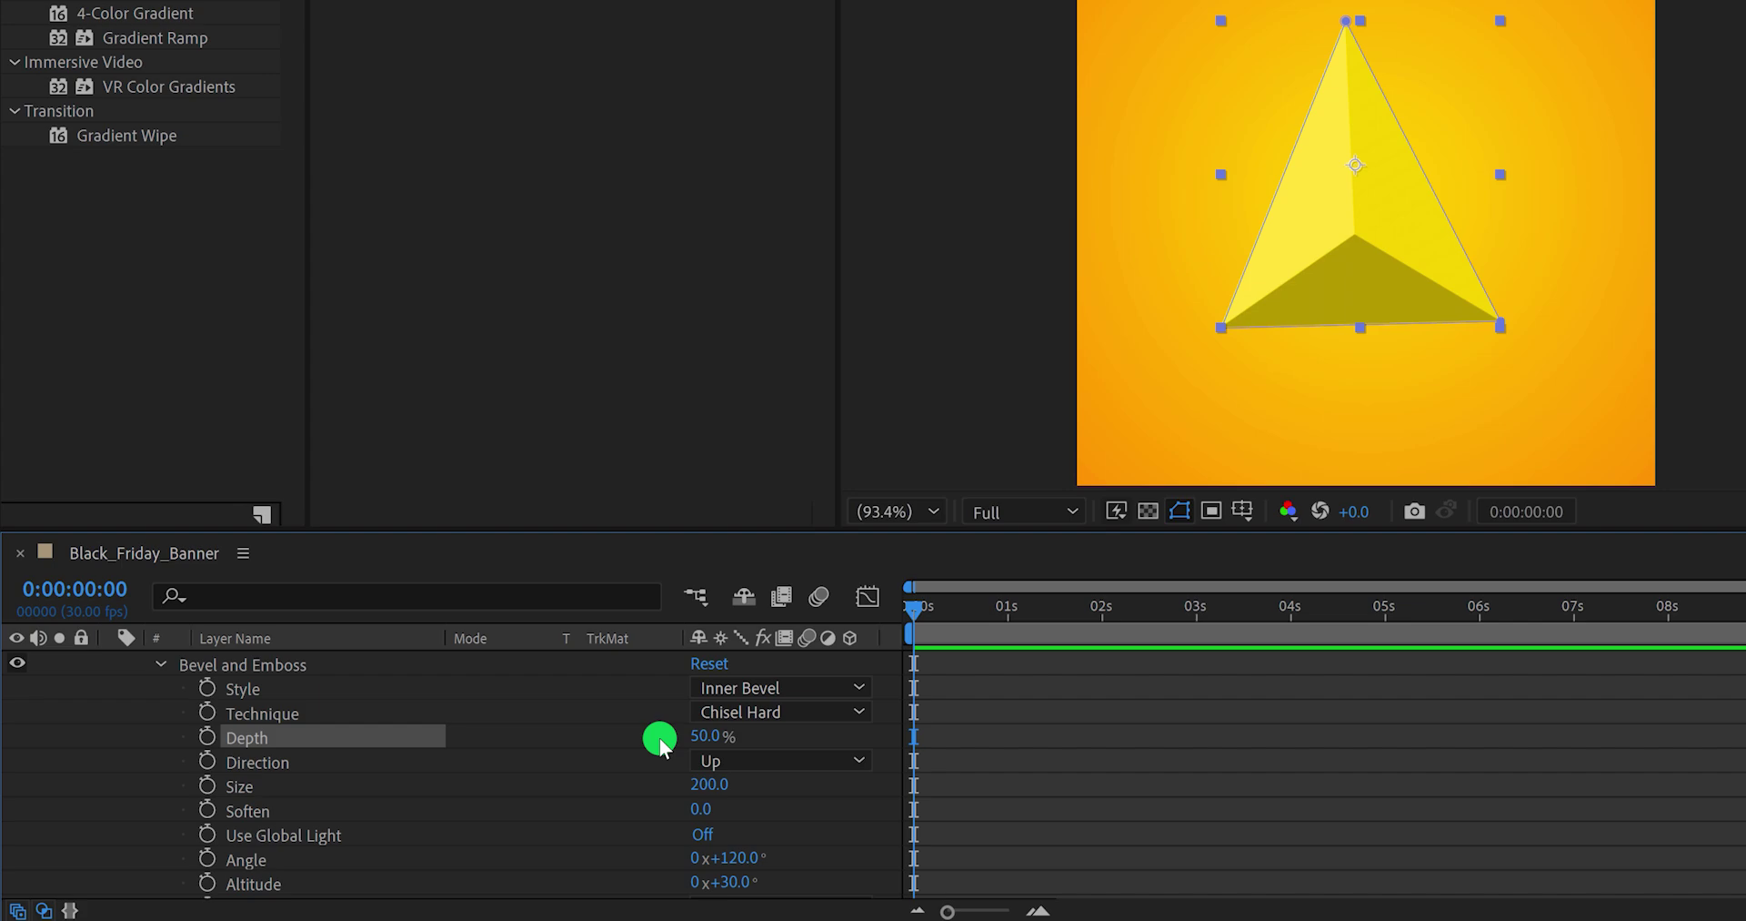
Step: Scale the Particle layer down to 59% and move it to the canvas's lower-left corner
key("s")
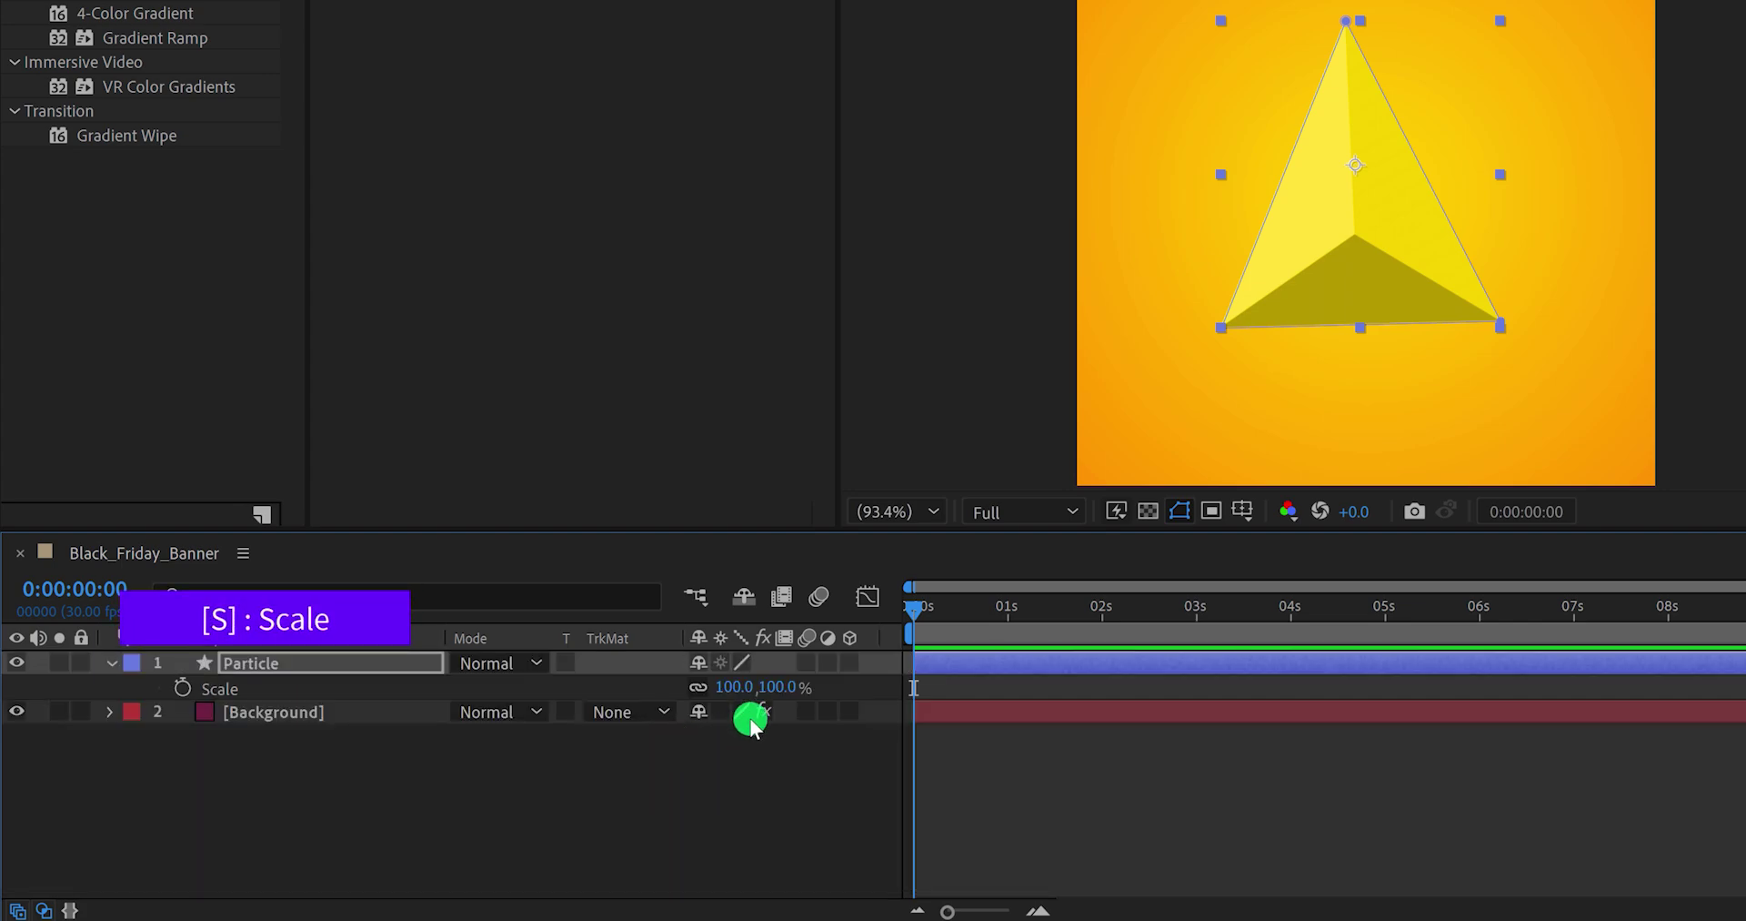
left_click_drag(778, 687, 707, 679)
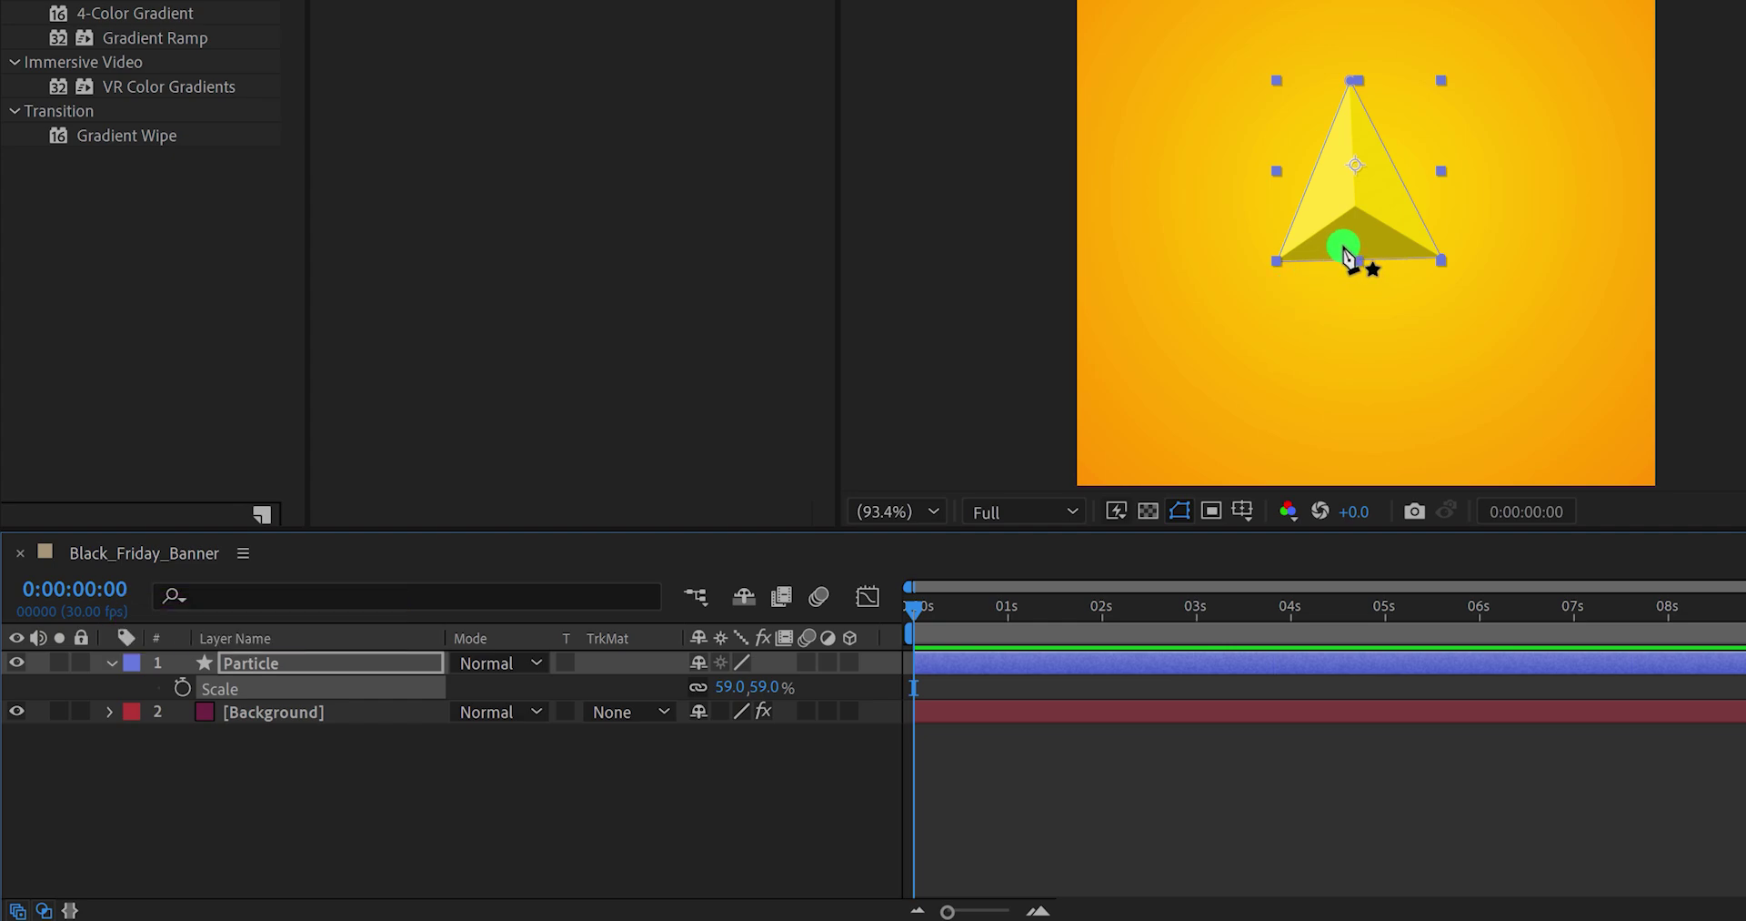
key("v")
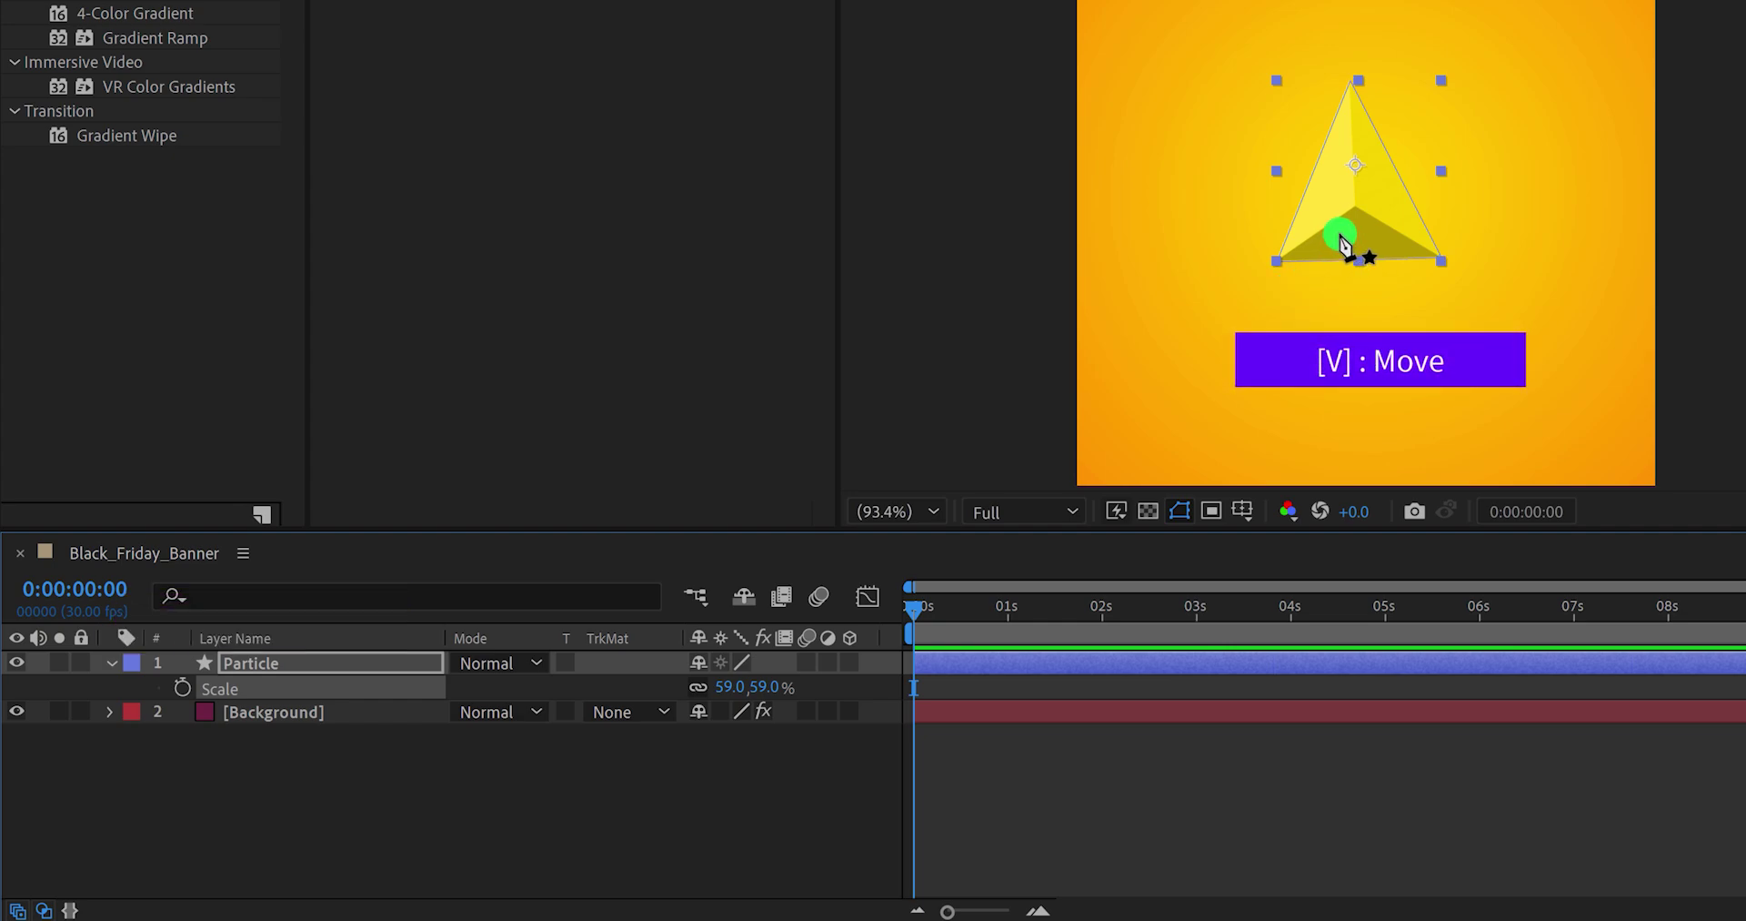
left_click_drag(1362, 234, 1172, 416)
Step: Rotate the Particle layer to 56 degrees and shift it slightly further into the canvas's lower-left corner
key("r")
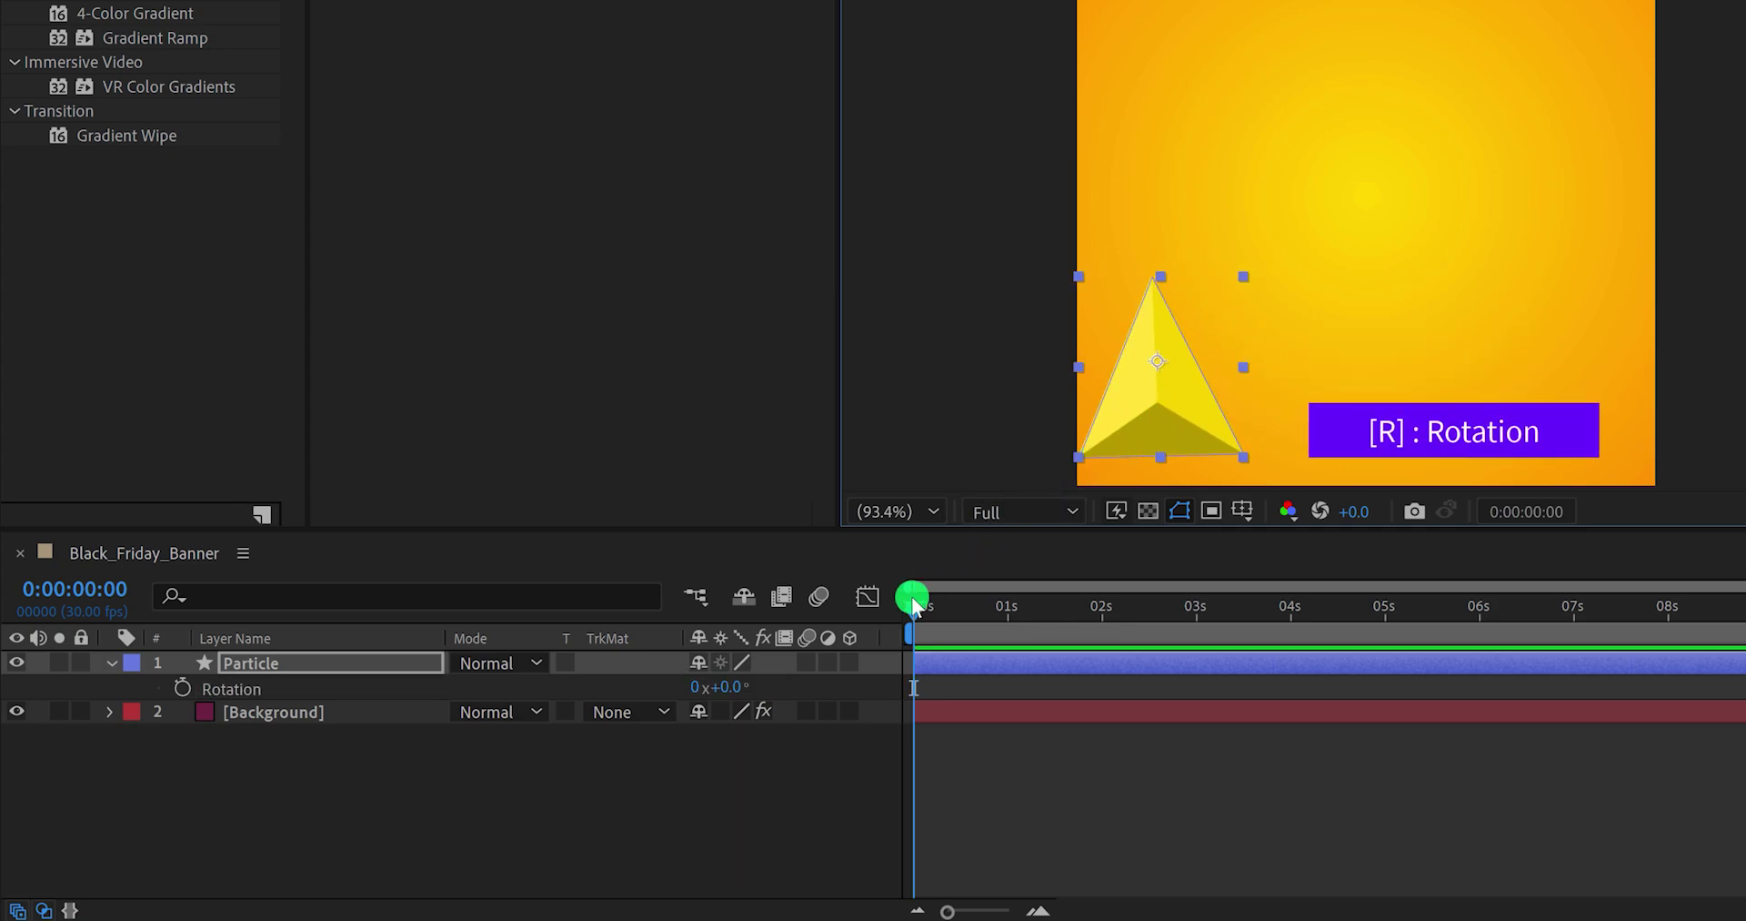
left_click_drag(736, 689, 792, 689)
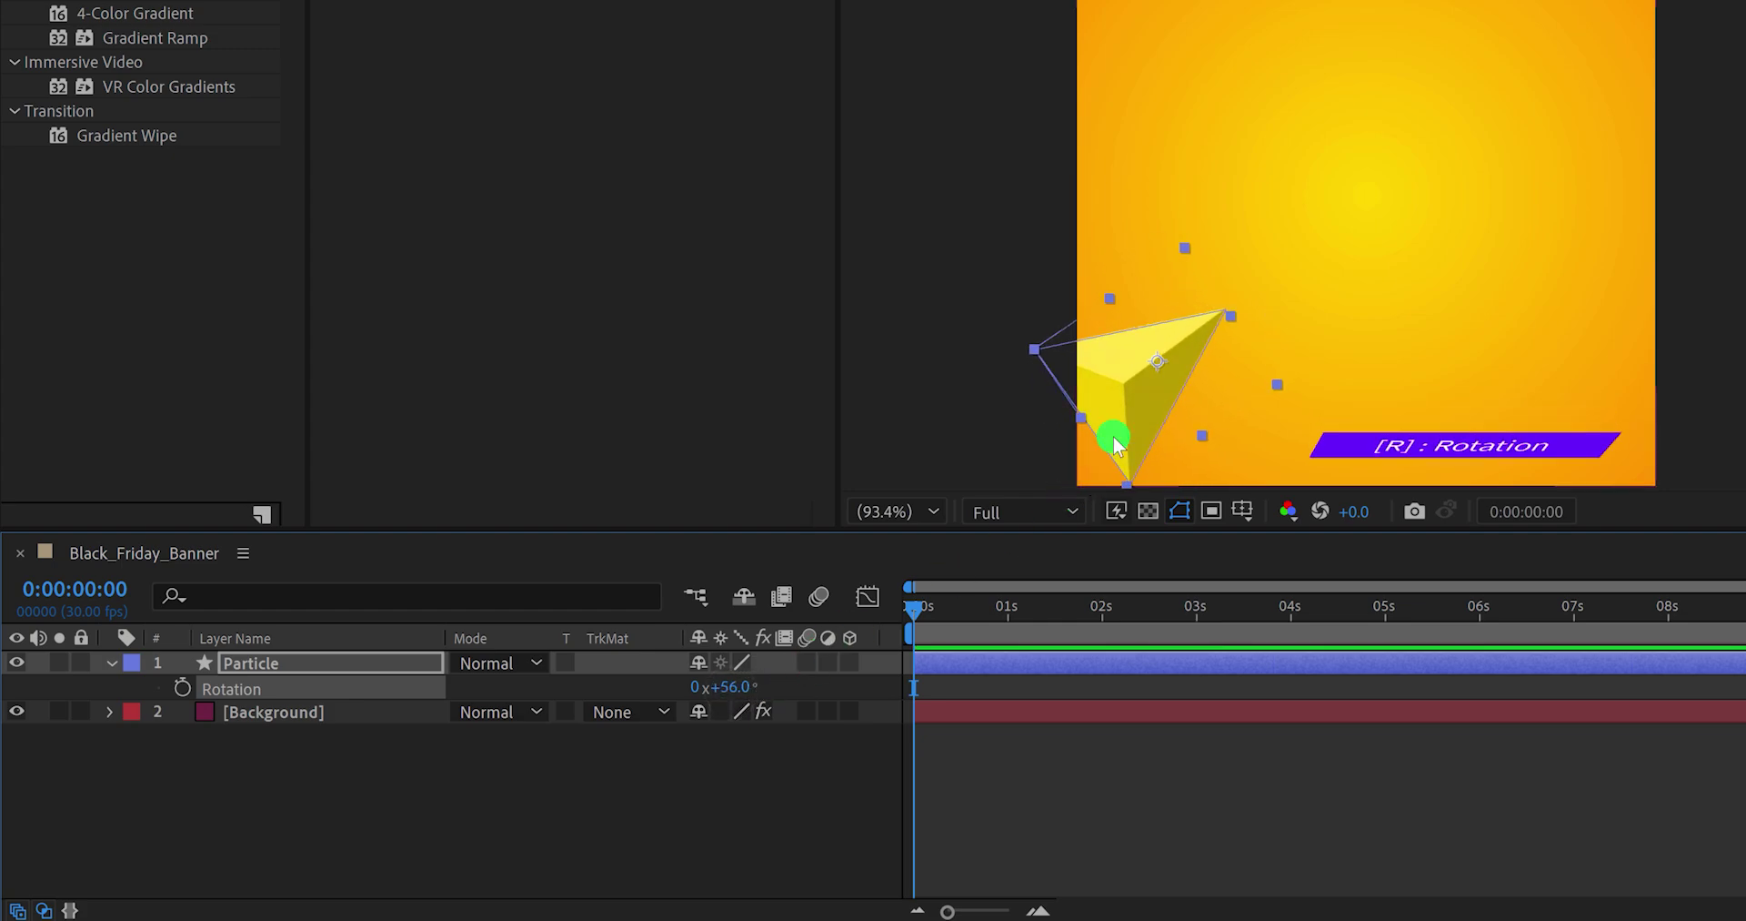
left_click_drag(1143, 390, 1130, 411)
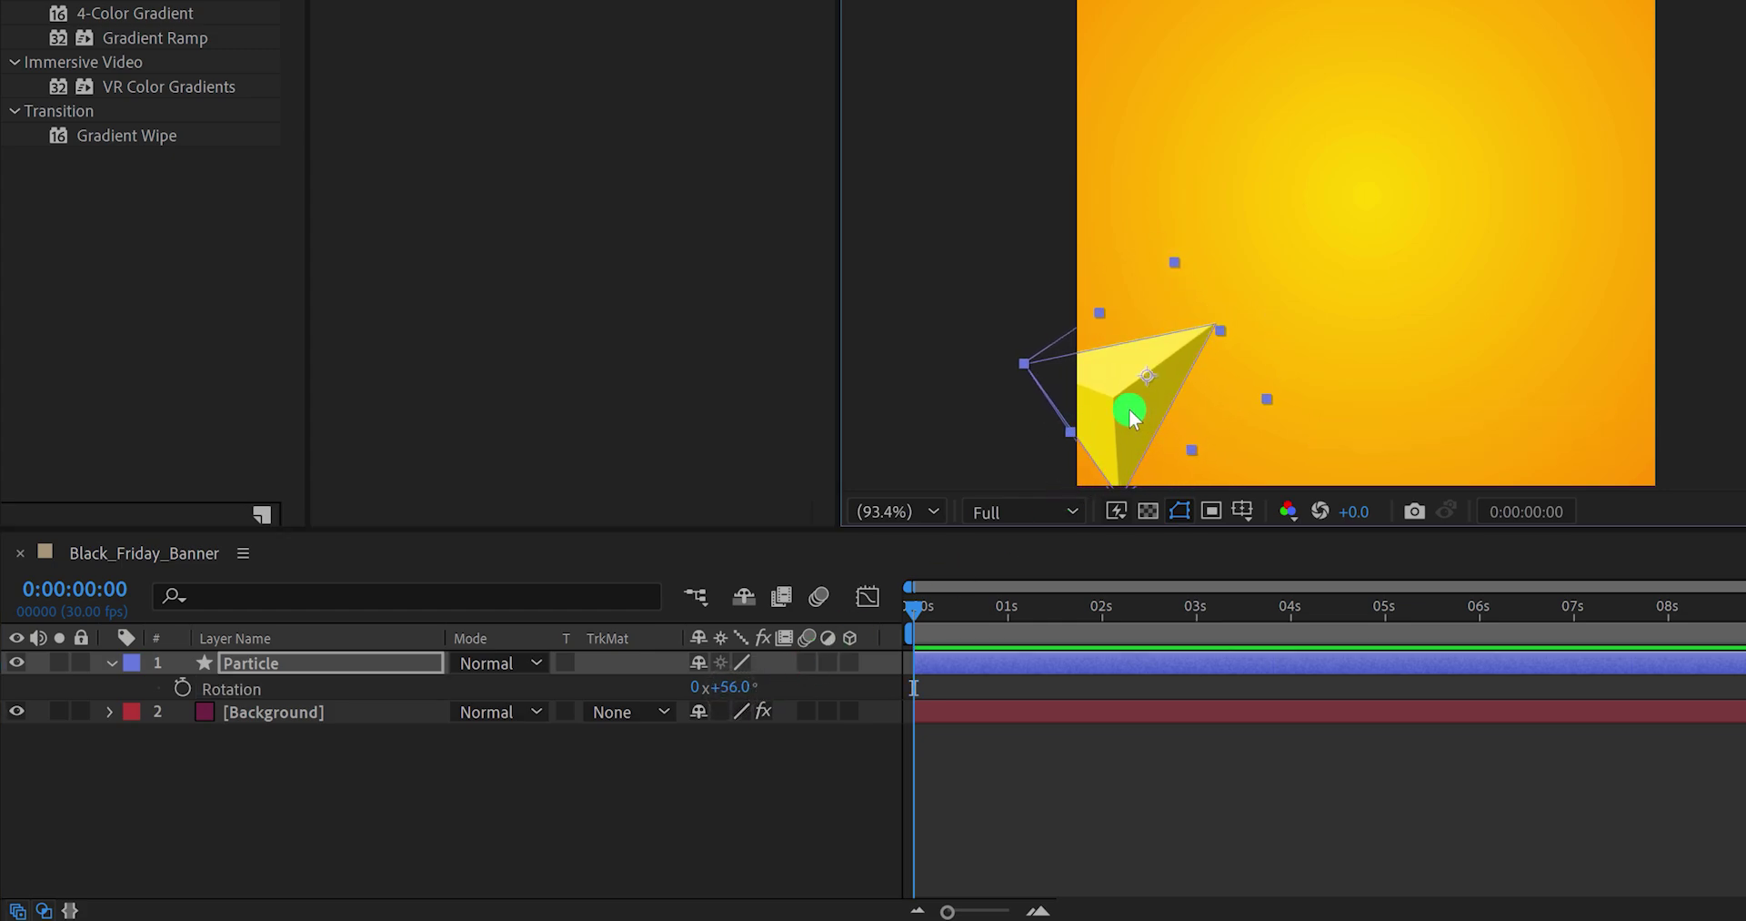
Step: Add a Drop Shadow layer style to the Particle layer
left_click(312, 661)
right_click(312, 661)
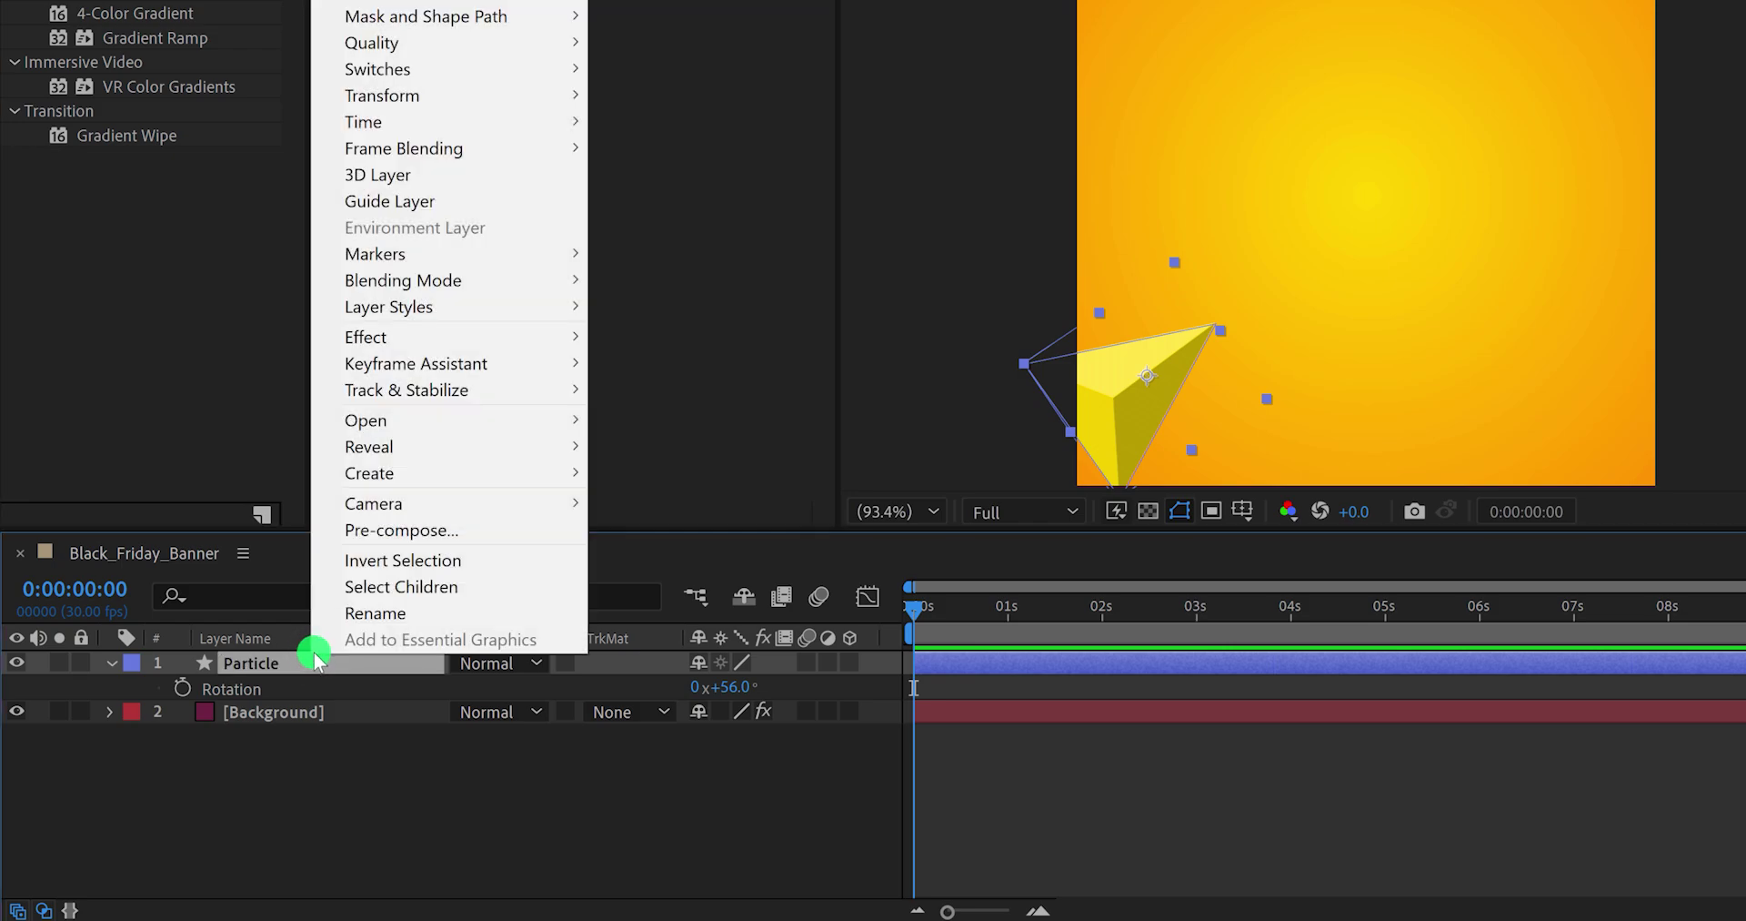
mouse_move(558, 307)
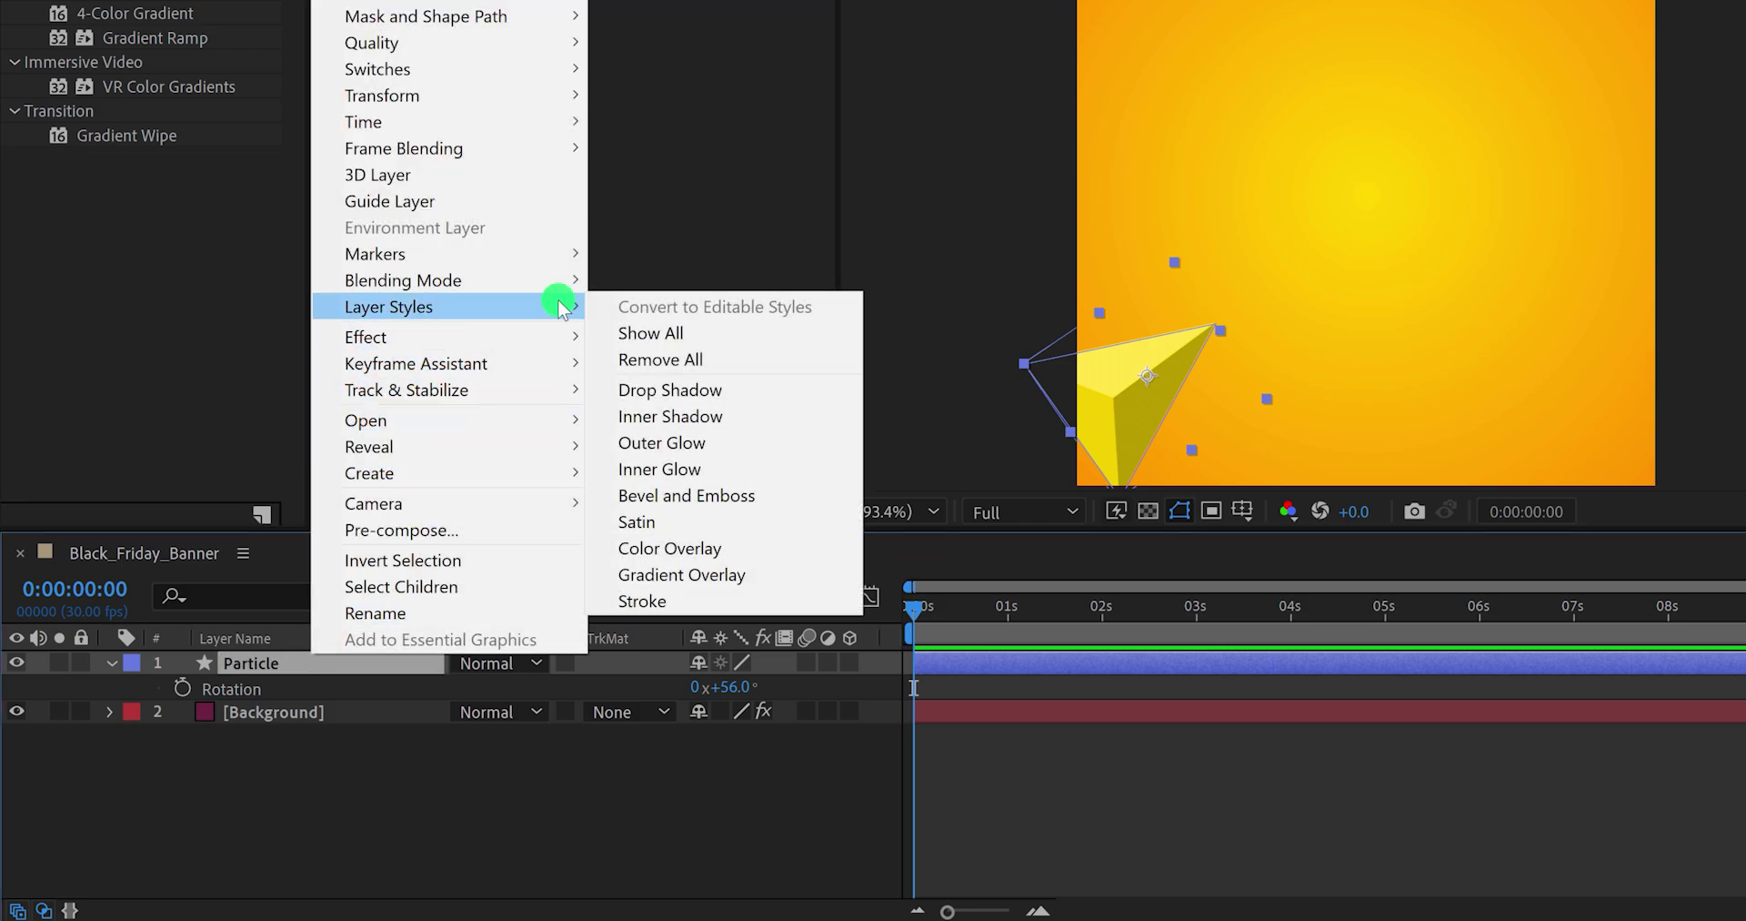
left_click(739, 387)
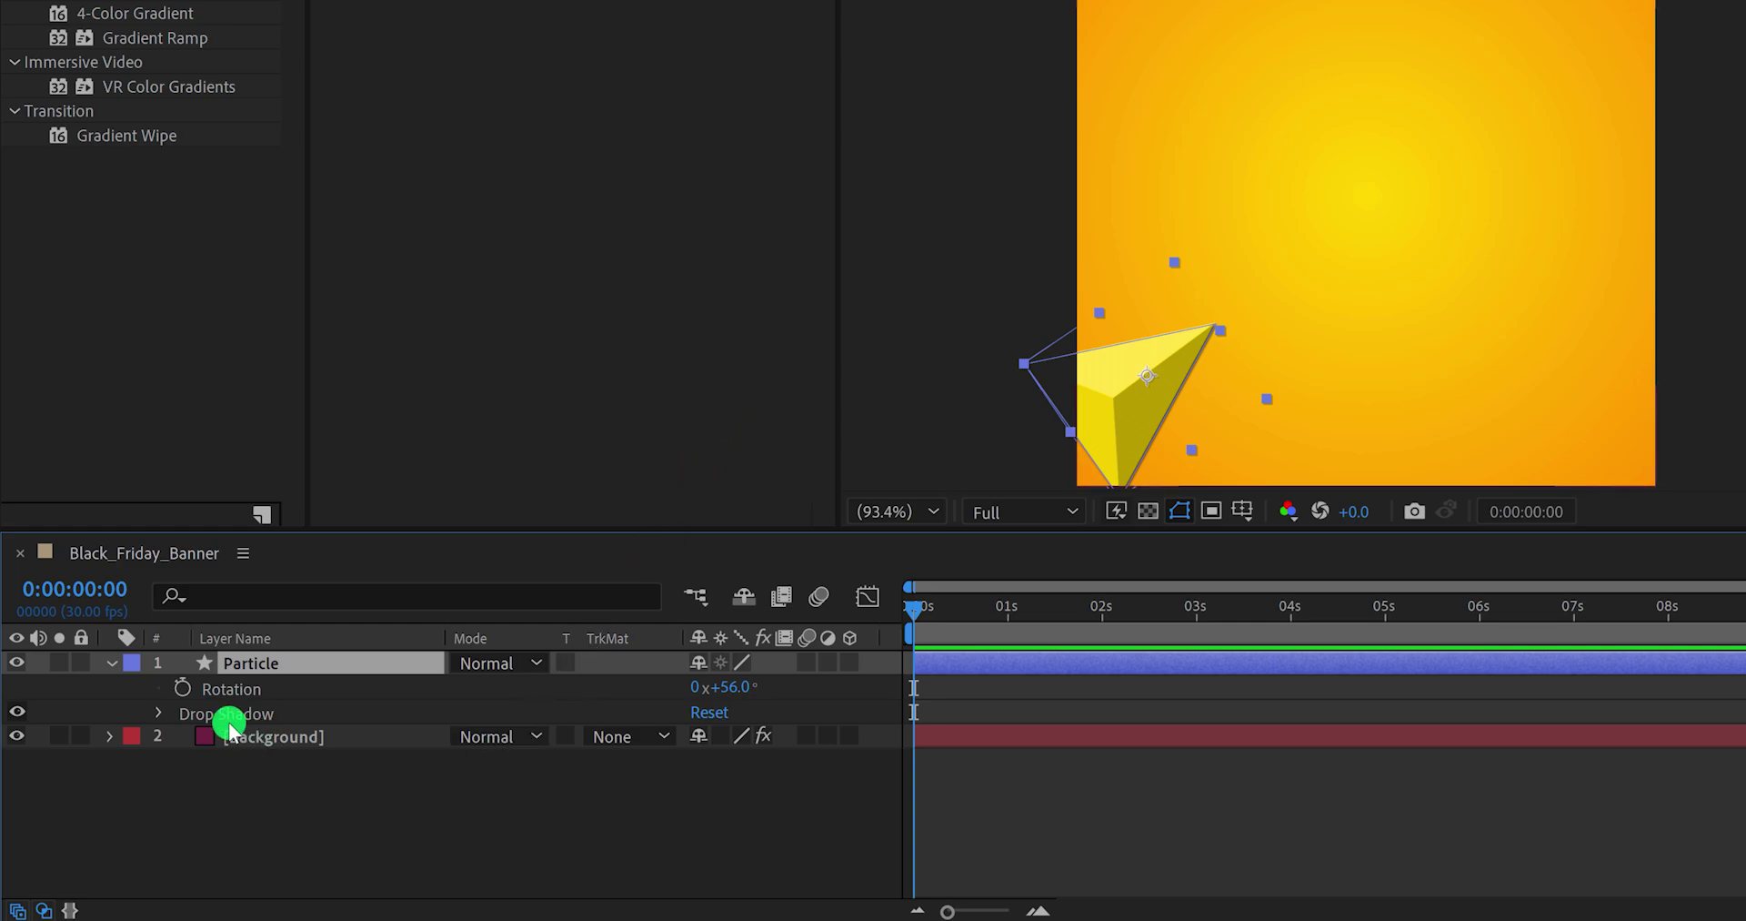
Step: Set the Particle's Drop Shadow colour to orange FFA400
left_click(160, 715)
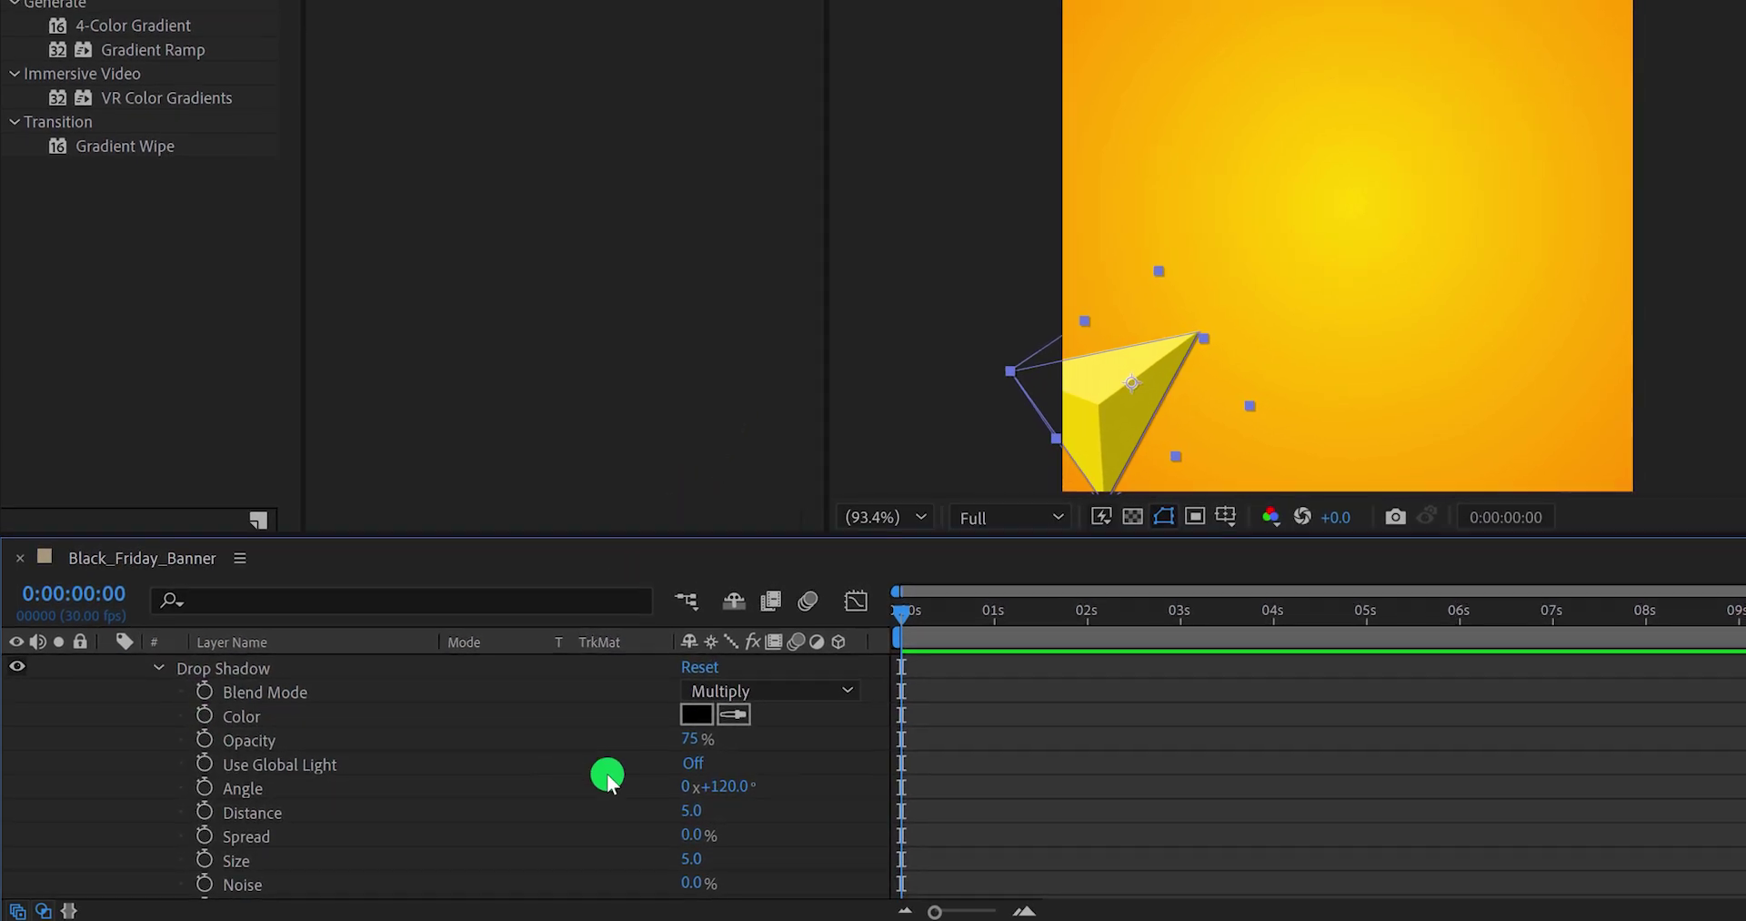
left_click(664, 727)
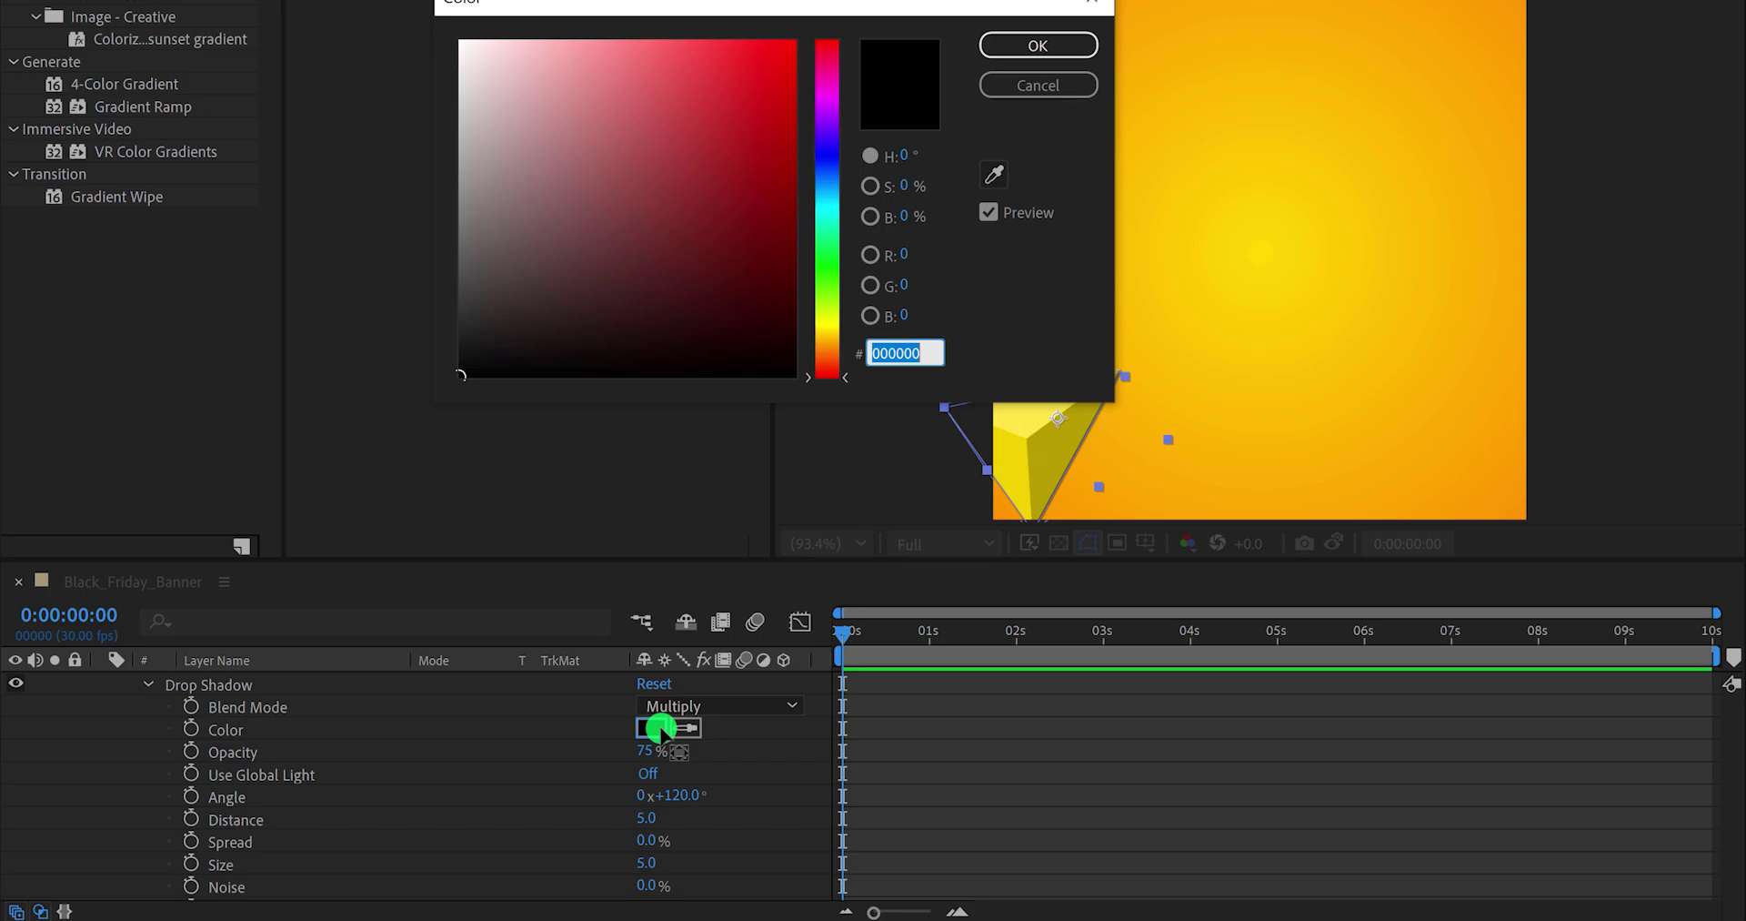
left_click(829, 342)
left_click_drag(791, 58, 823, 38)
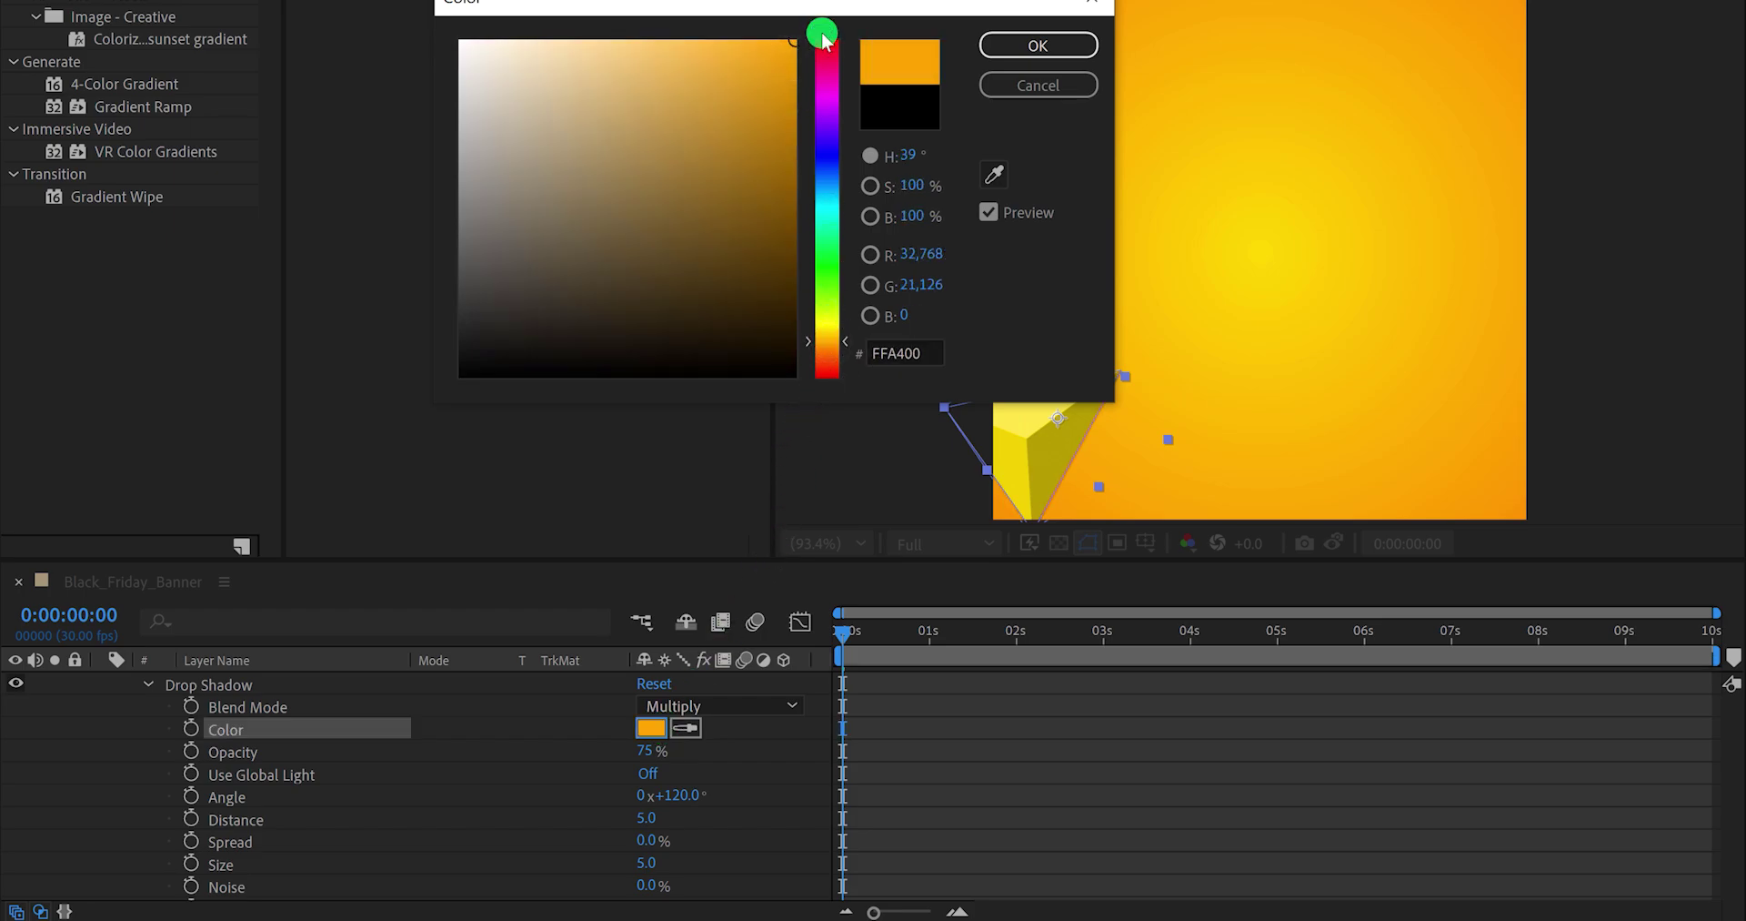
left_click(1010, 44)
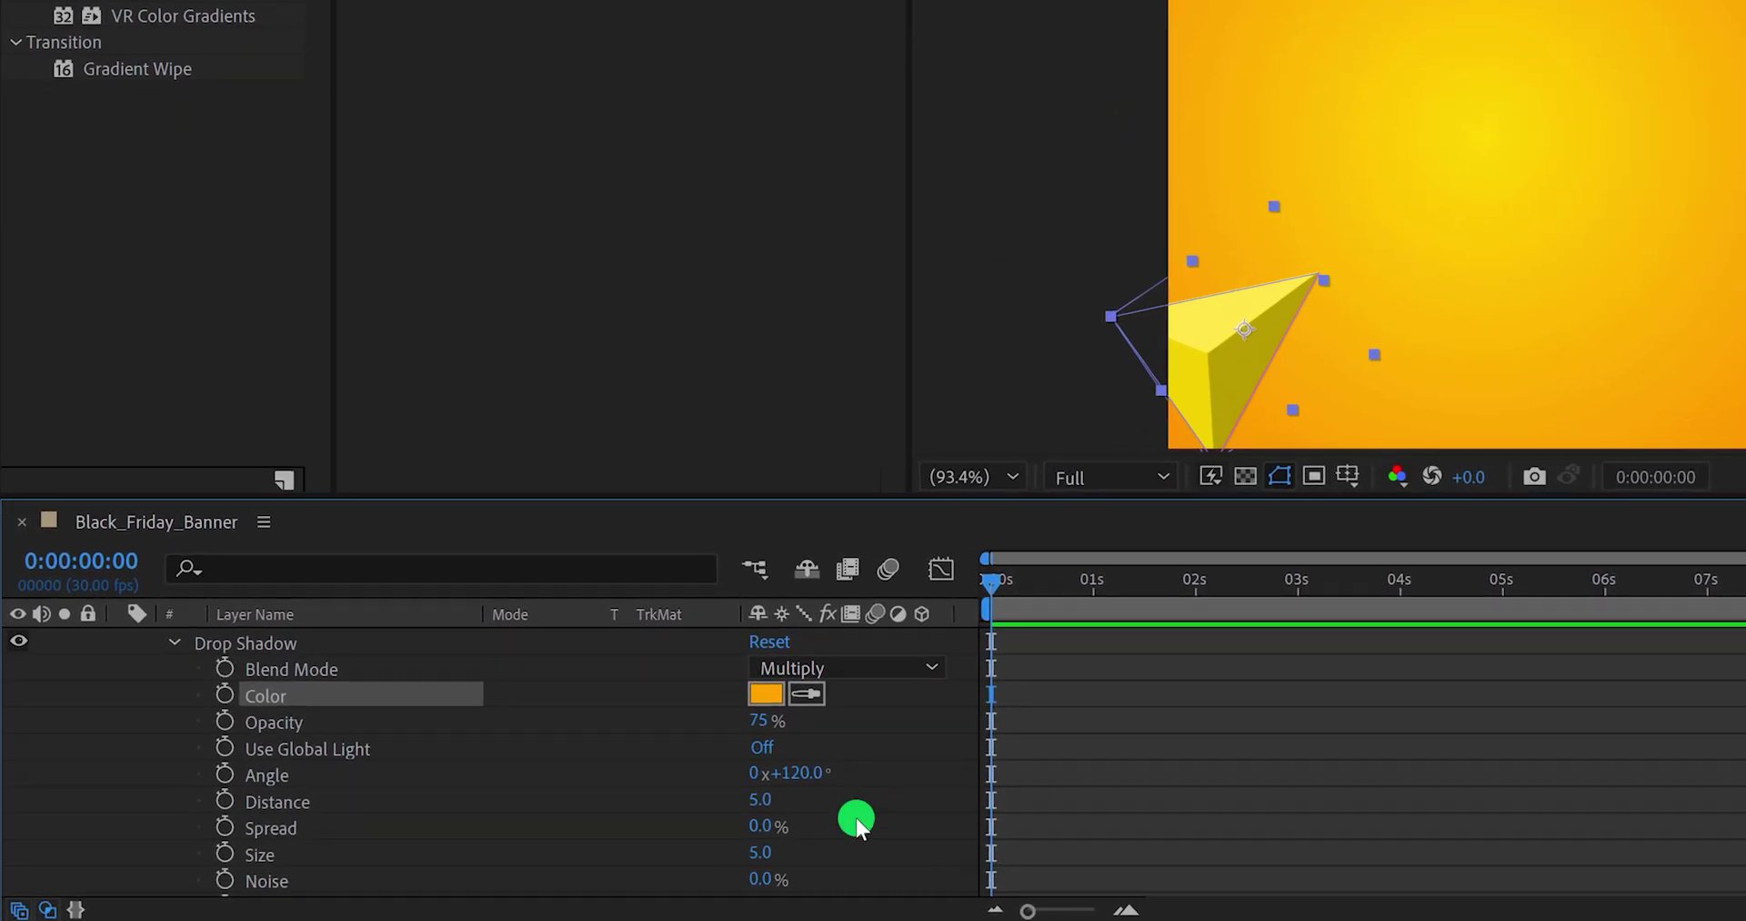
Step: Set the Particle's Drop Shadow size to 100 and its distance to 89
left_click(767, 849)
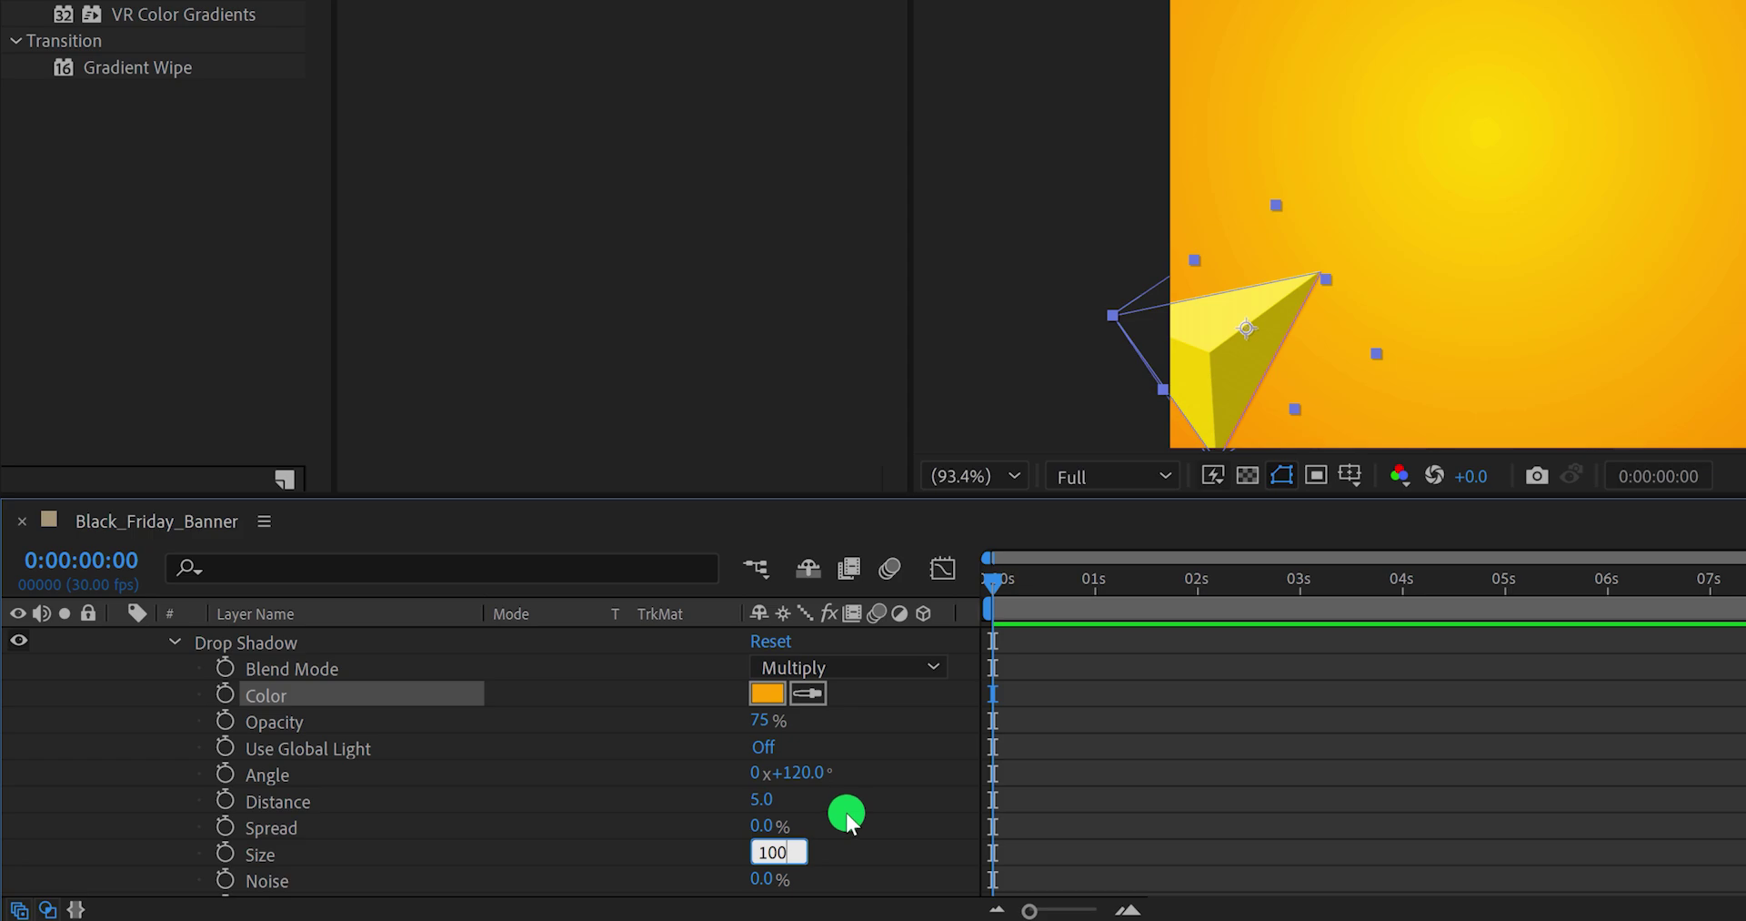
type("100")
key("Return")
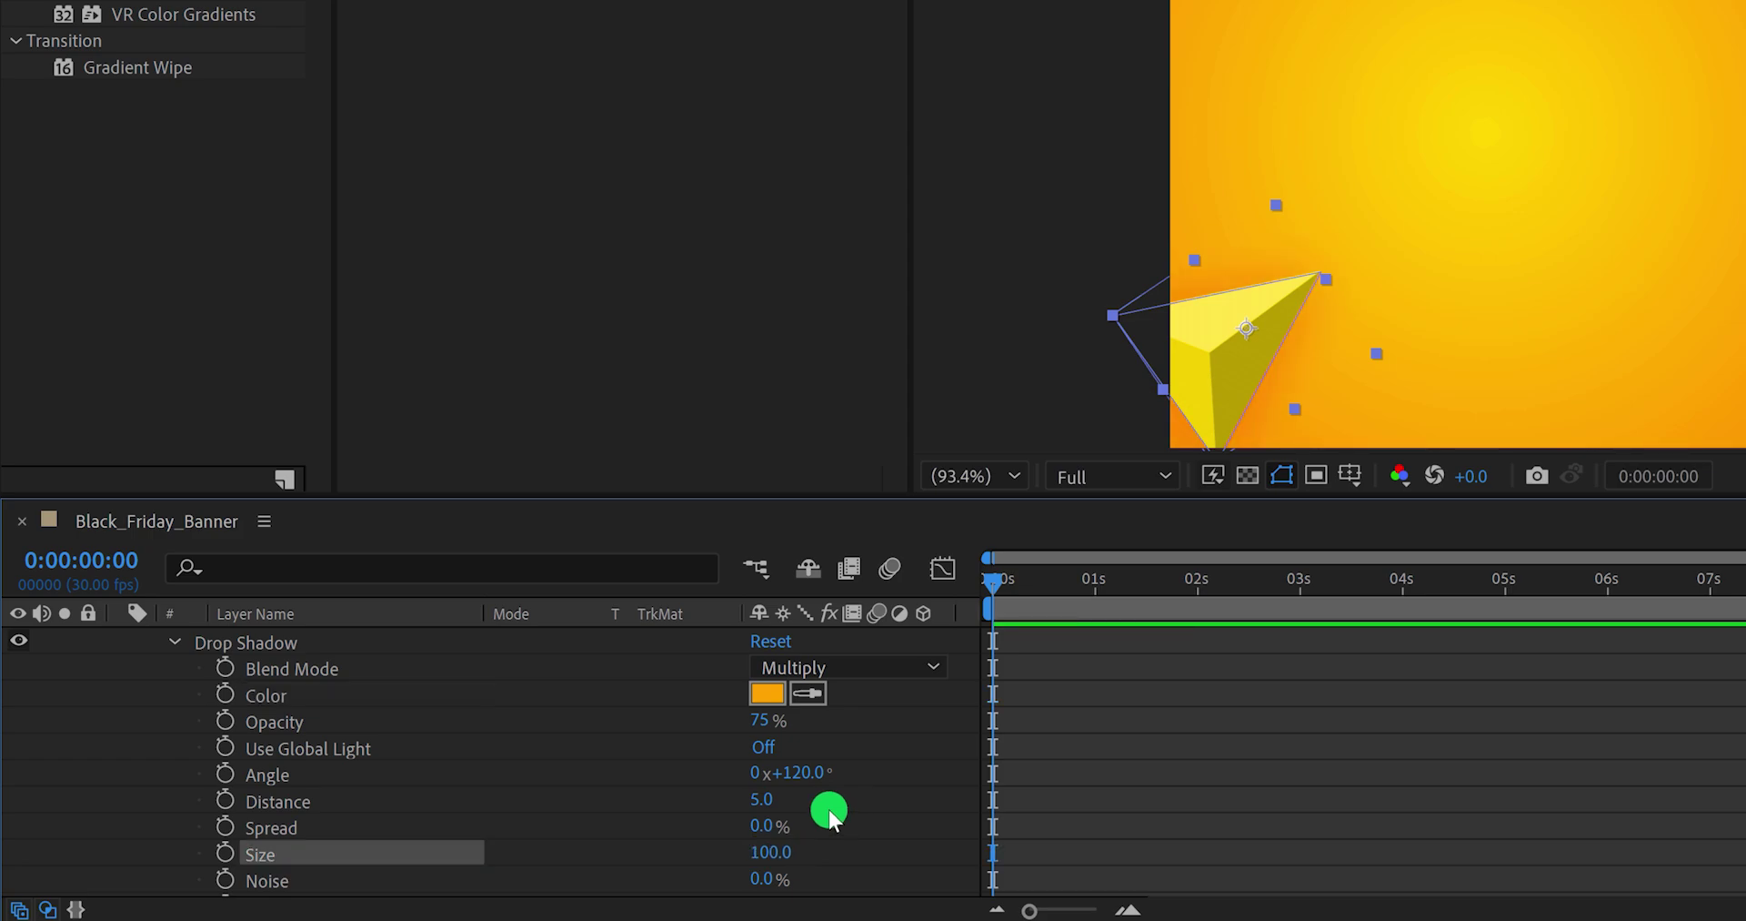
left_click_drag(765, 800, 830, 799)
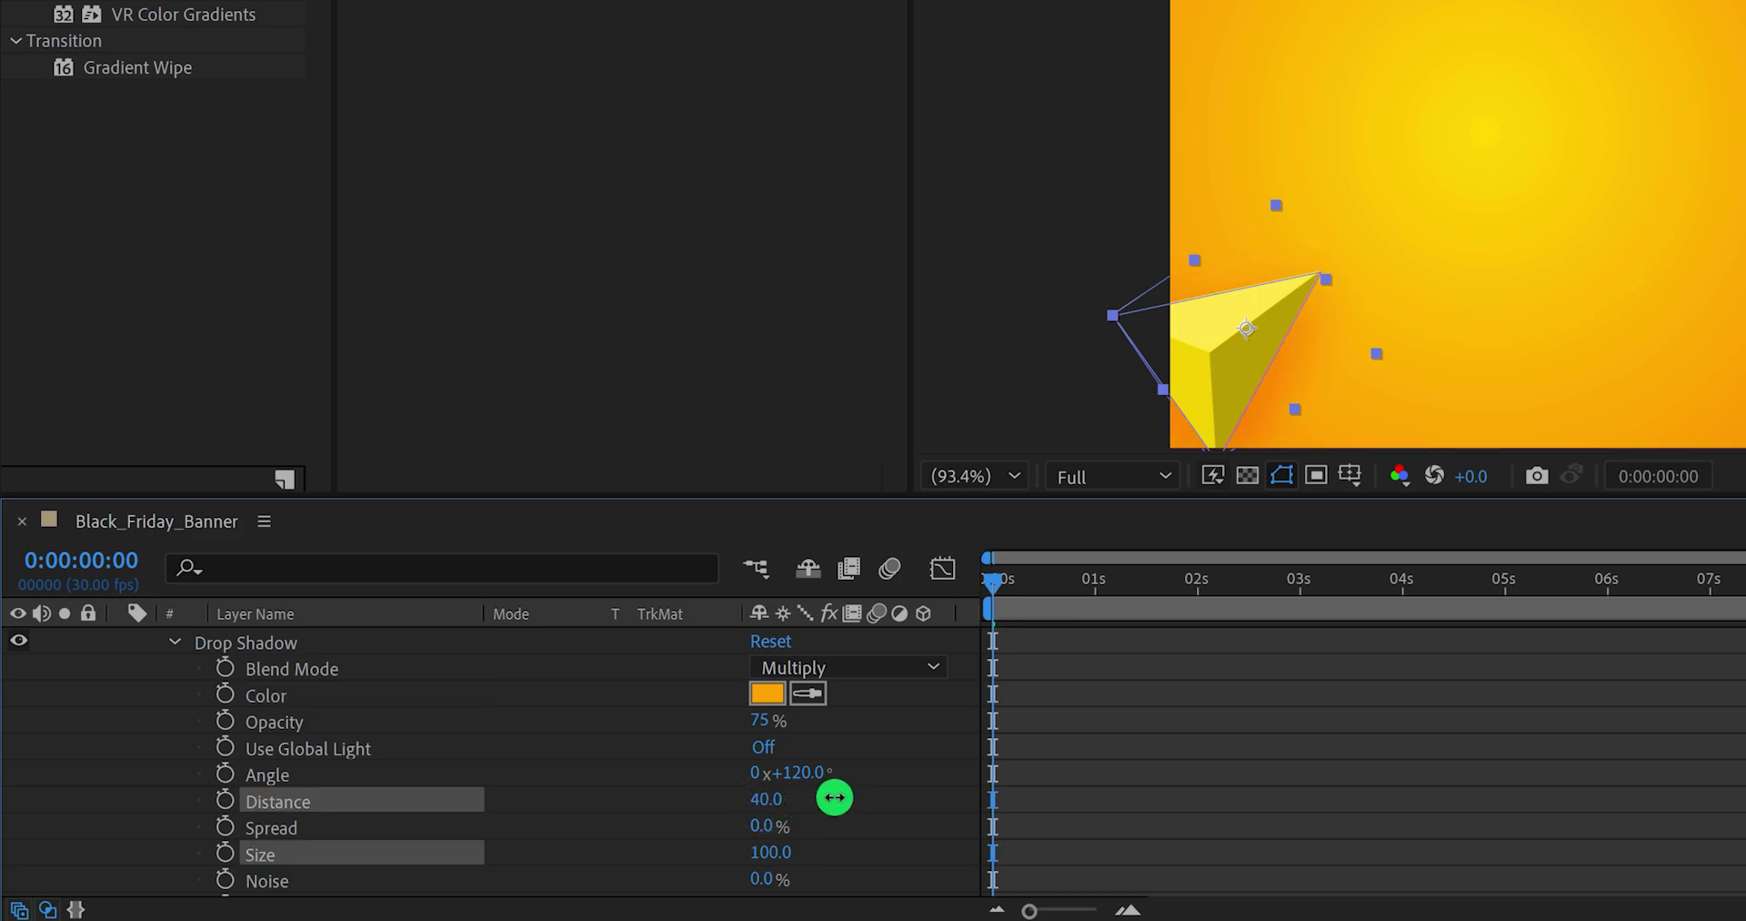
left_click(881, 788)
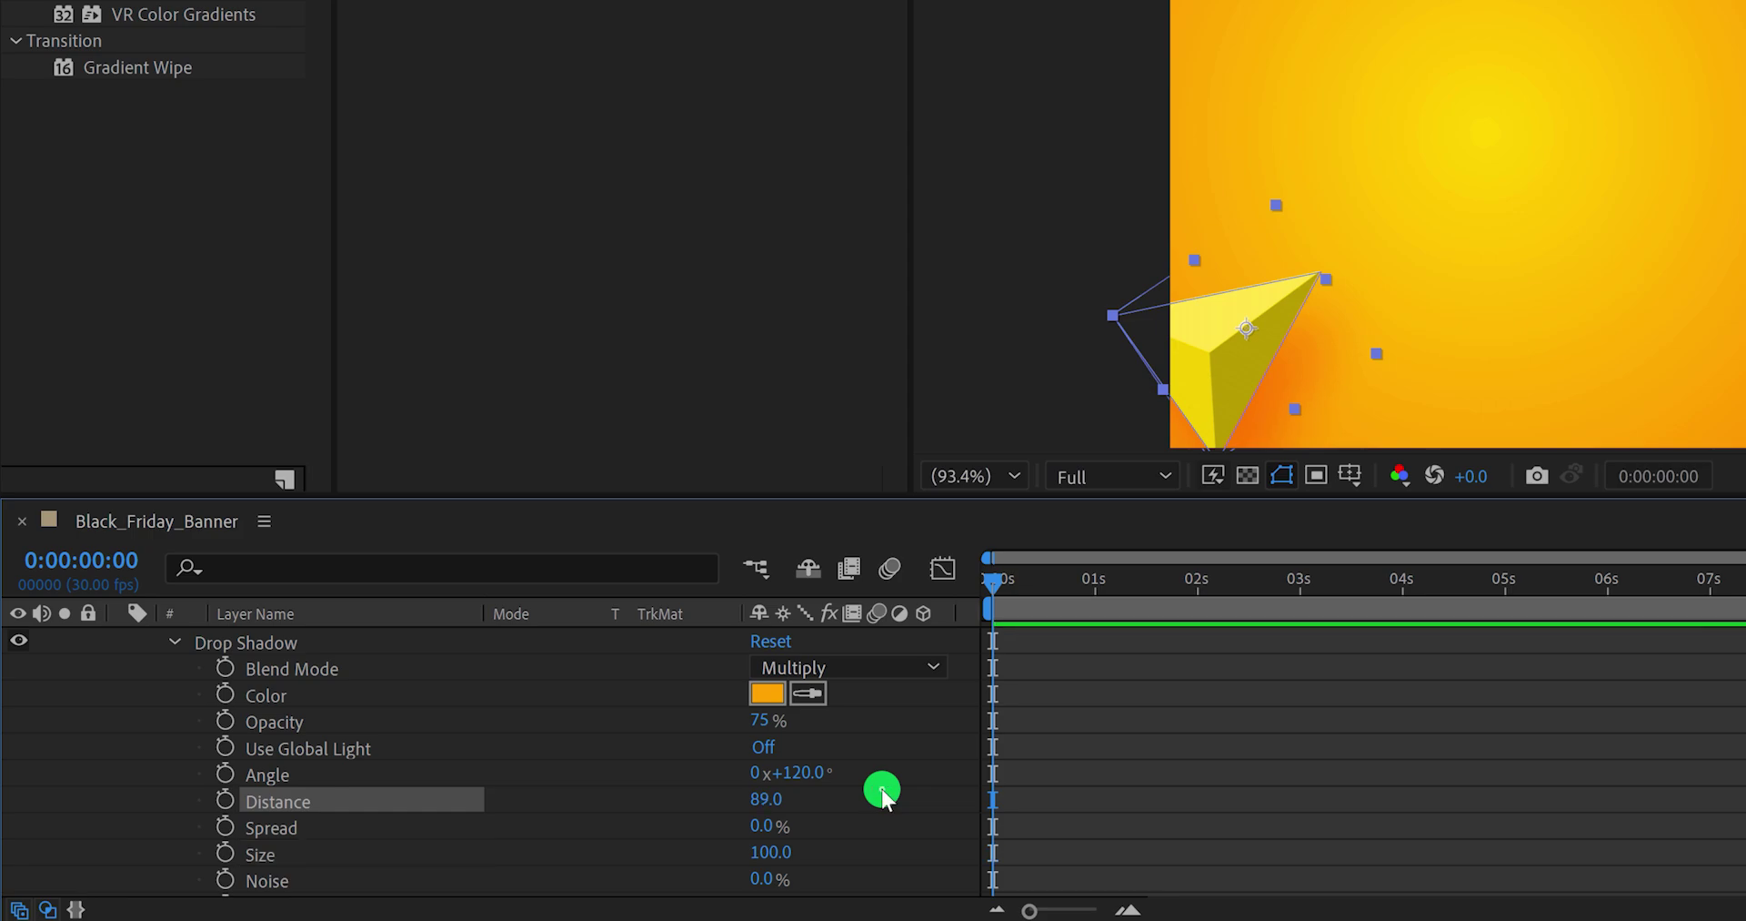
Step: Deselect the Particle and toggle its Drop Shadow off and on to compare the look
left_click(1084, 329)
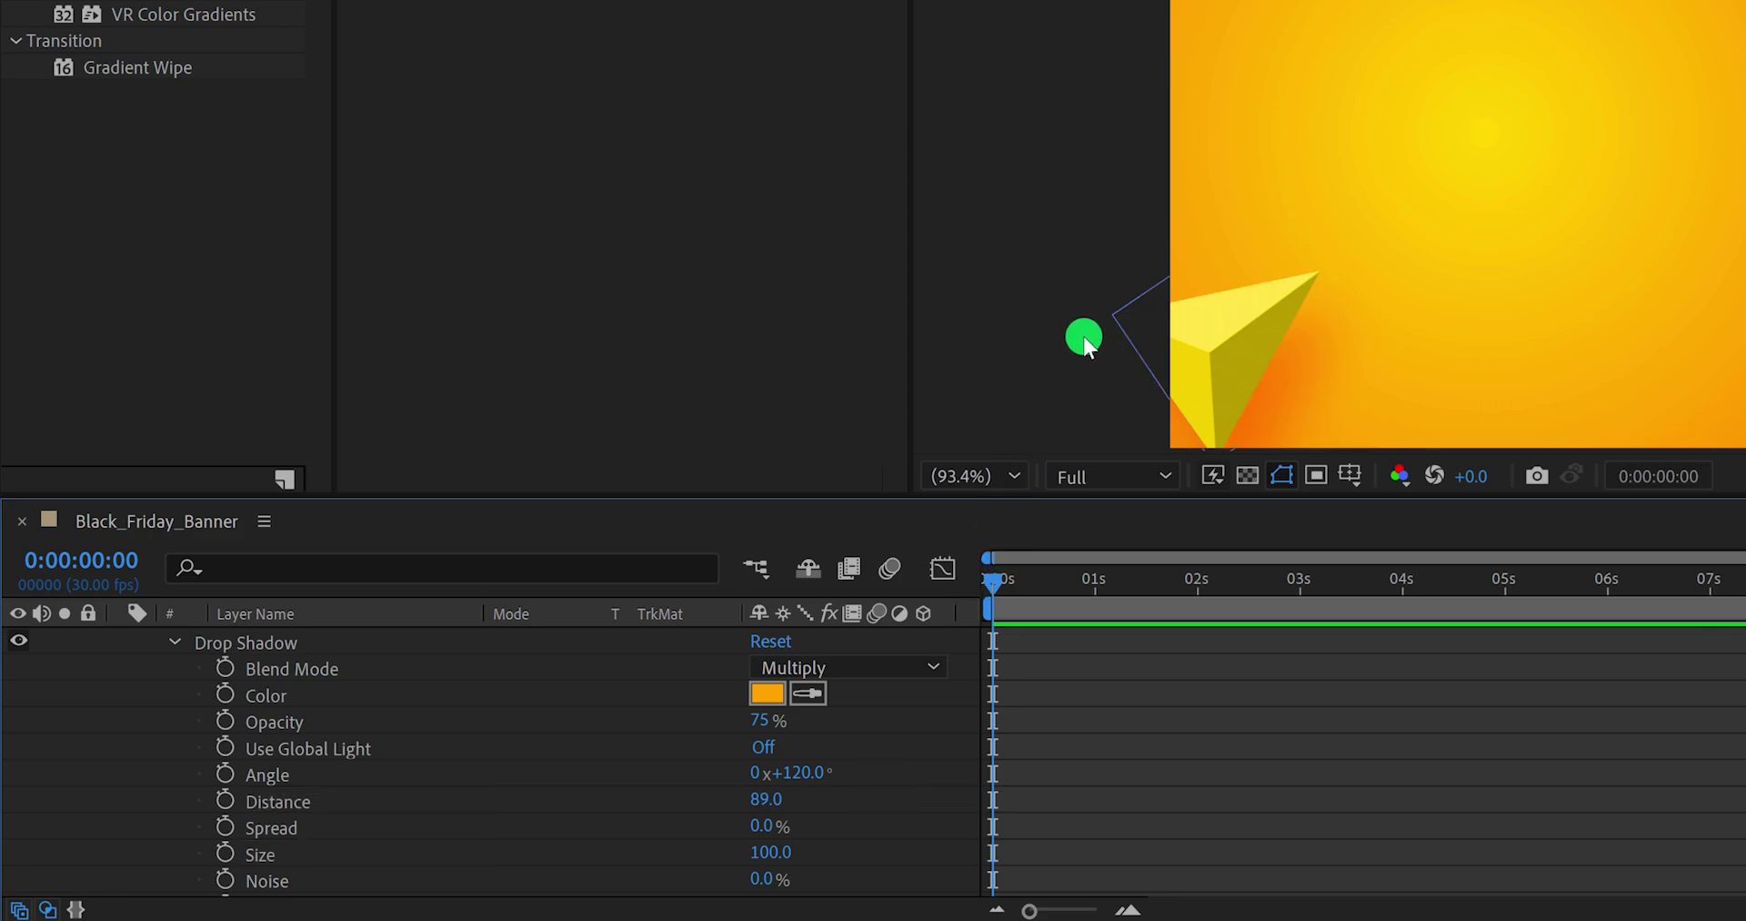
left_click(22, 643)
left_click(22, 643)
left_click(22, 644)
left_click(22, 643)
Step: Add the expression wiggle(1,100) to the Particle layer's Position and preview the animation
scroll(444, 767, "up", 1)
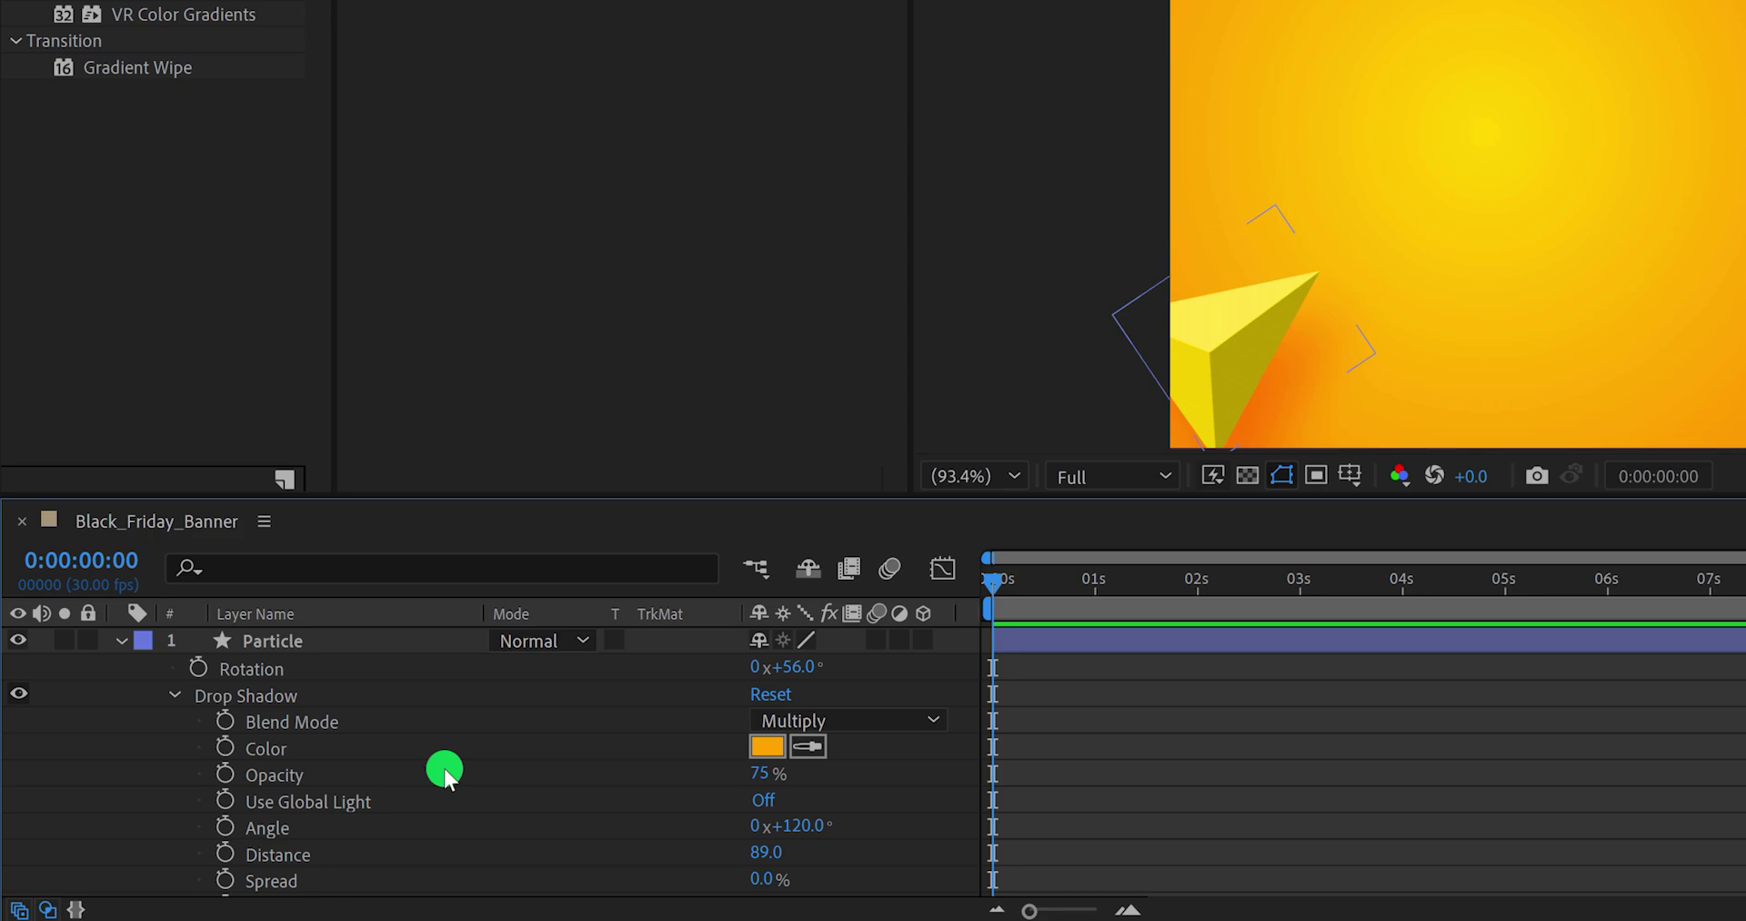
left_click(279, 644)
key("p")
key("p")
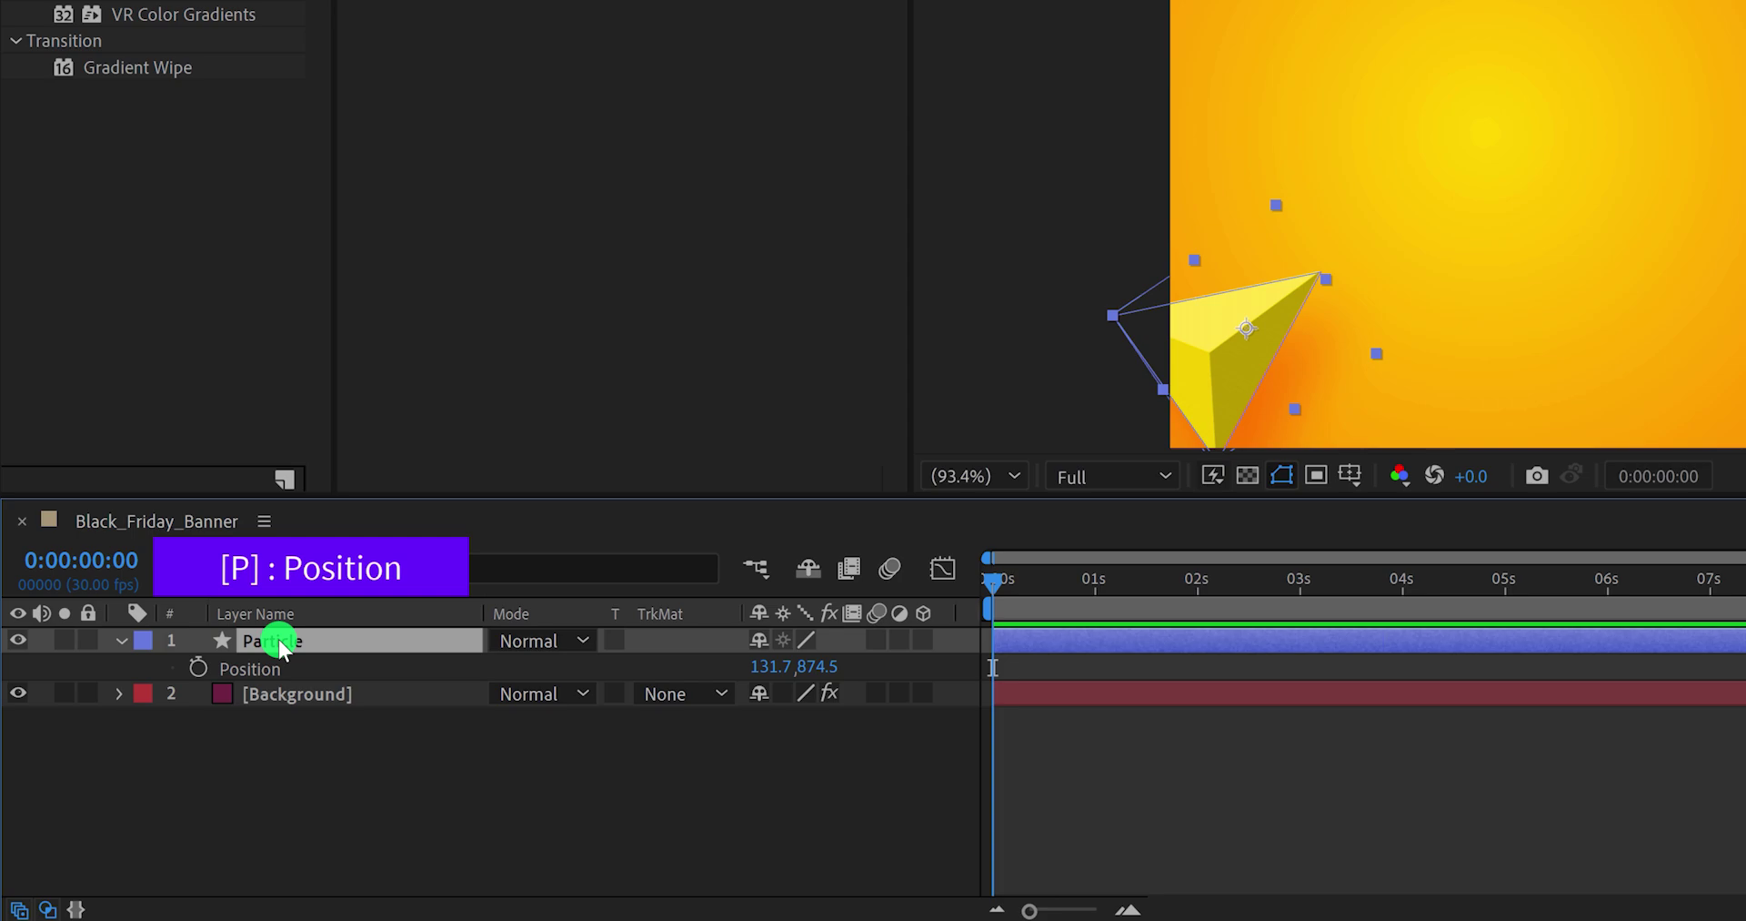
left_click(200, 670, "alt")
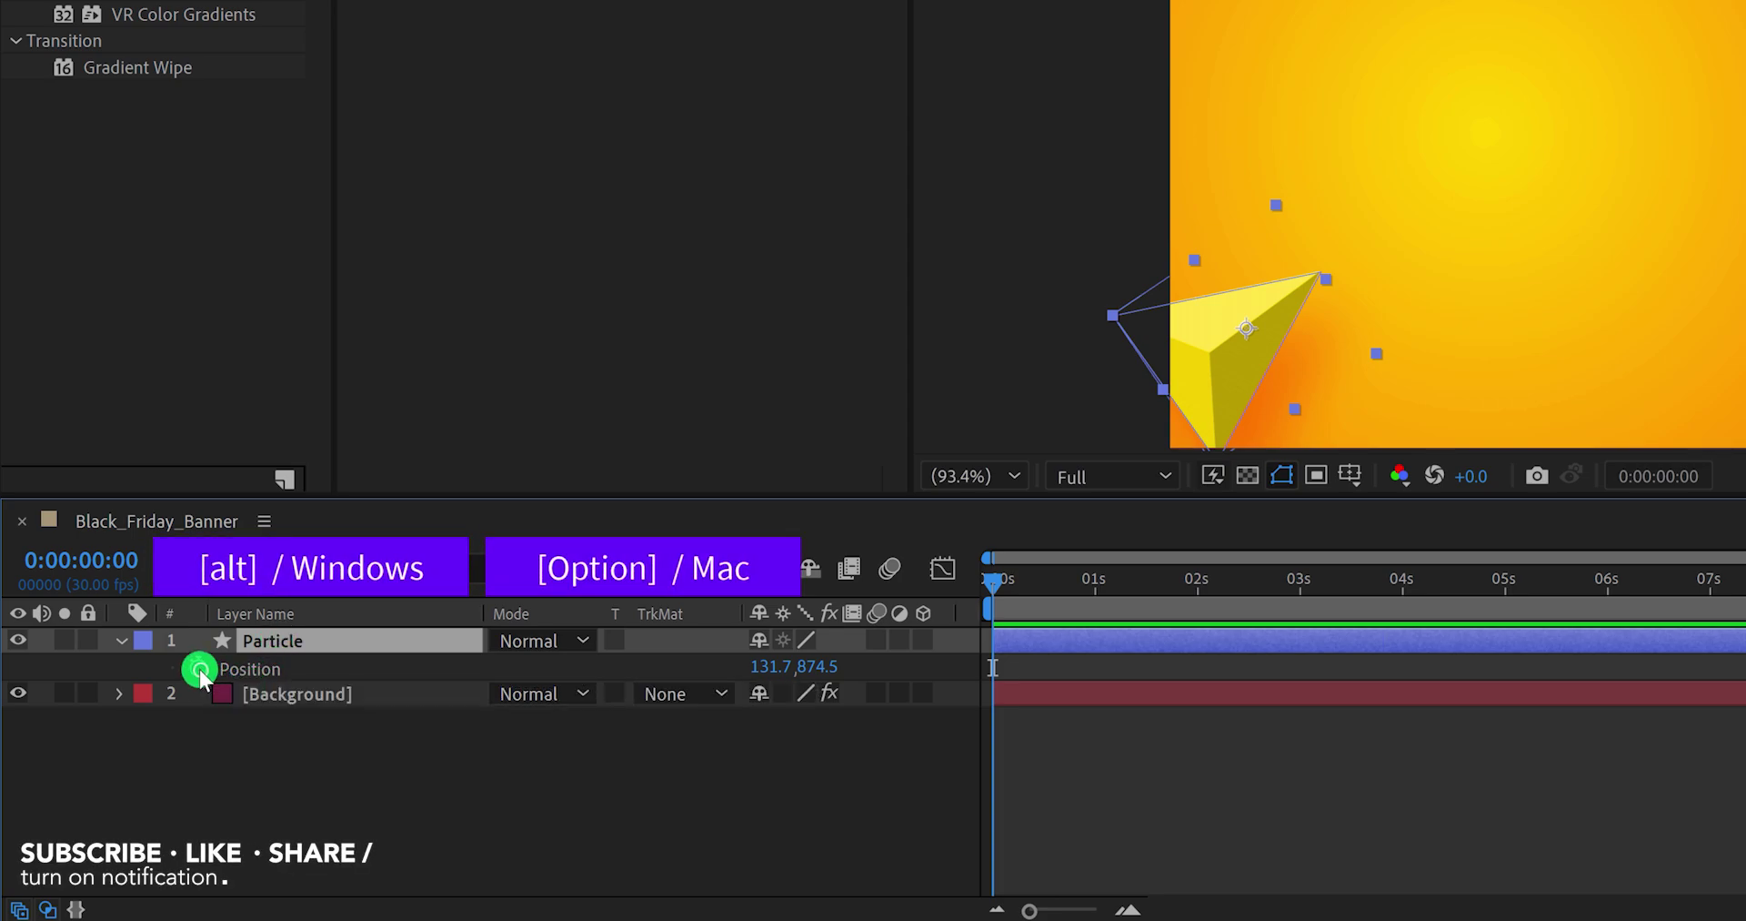
type("w")
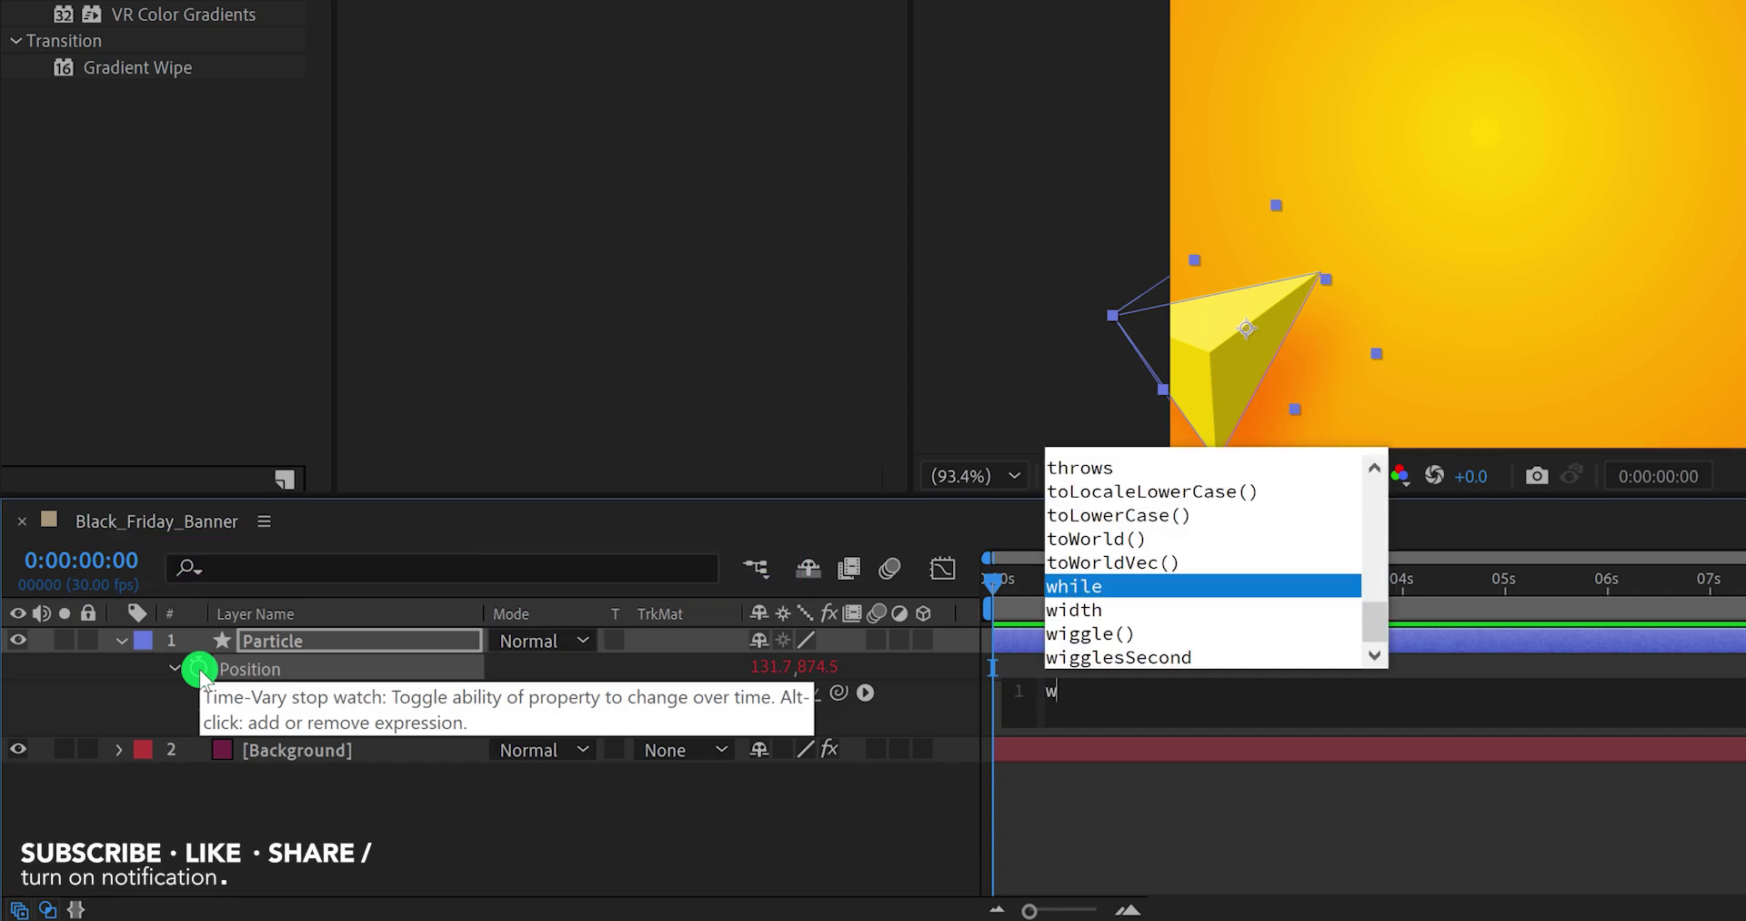
type("ig")
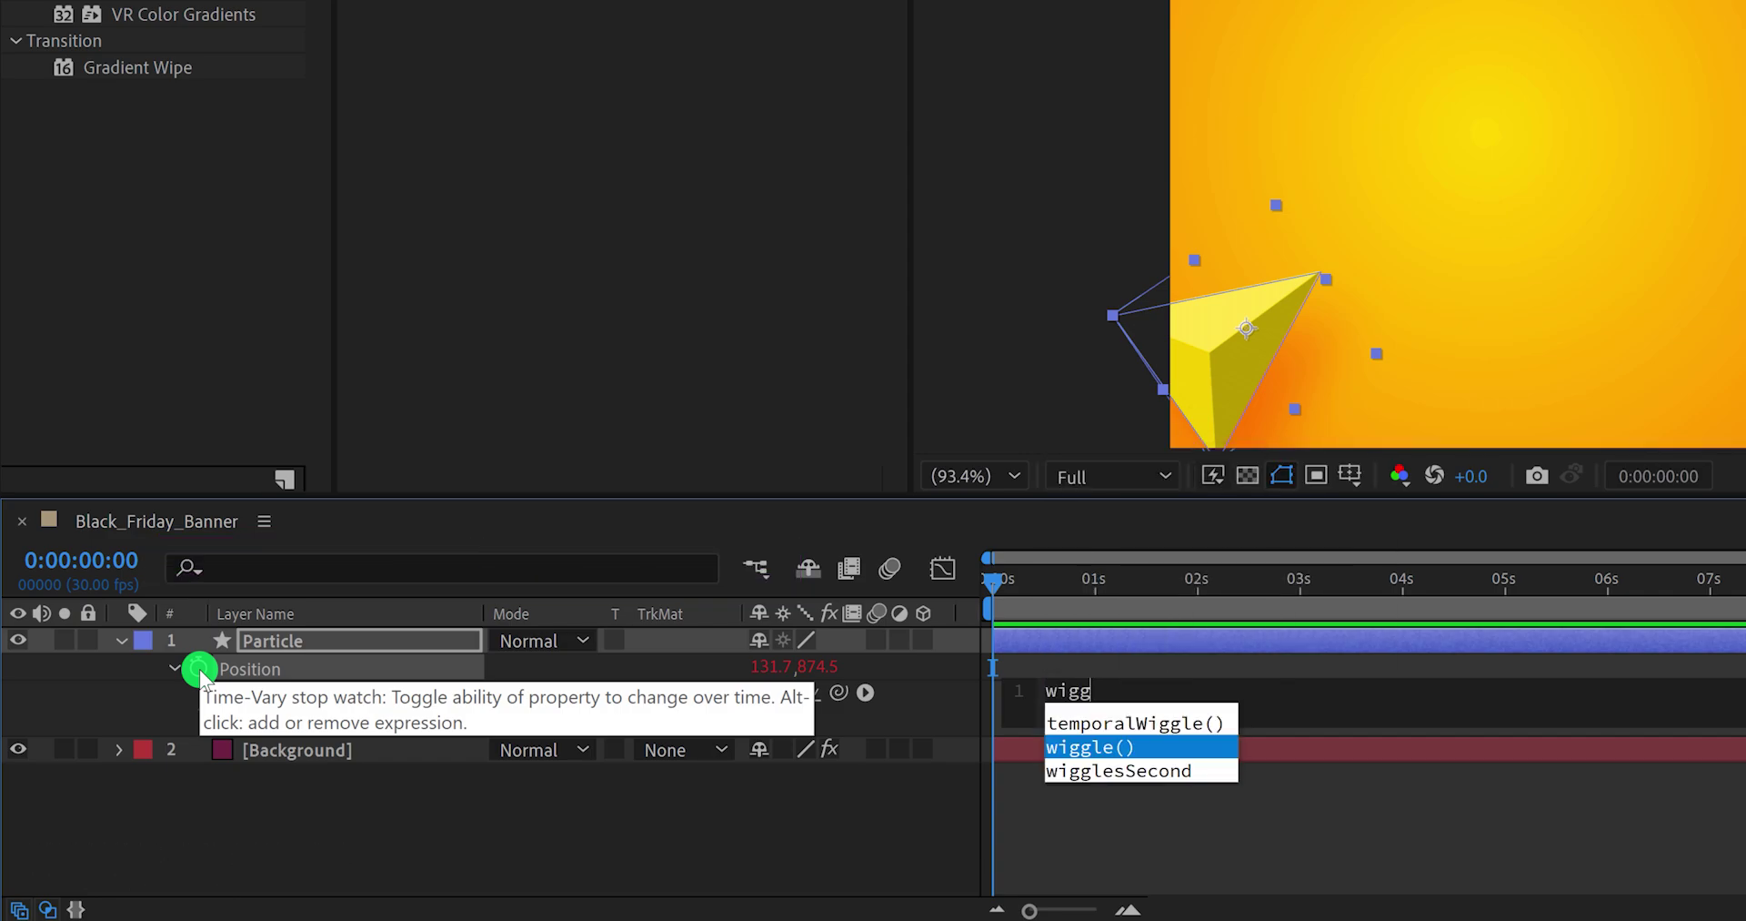
type("g")
key("Return")
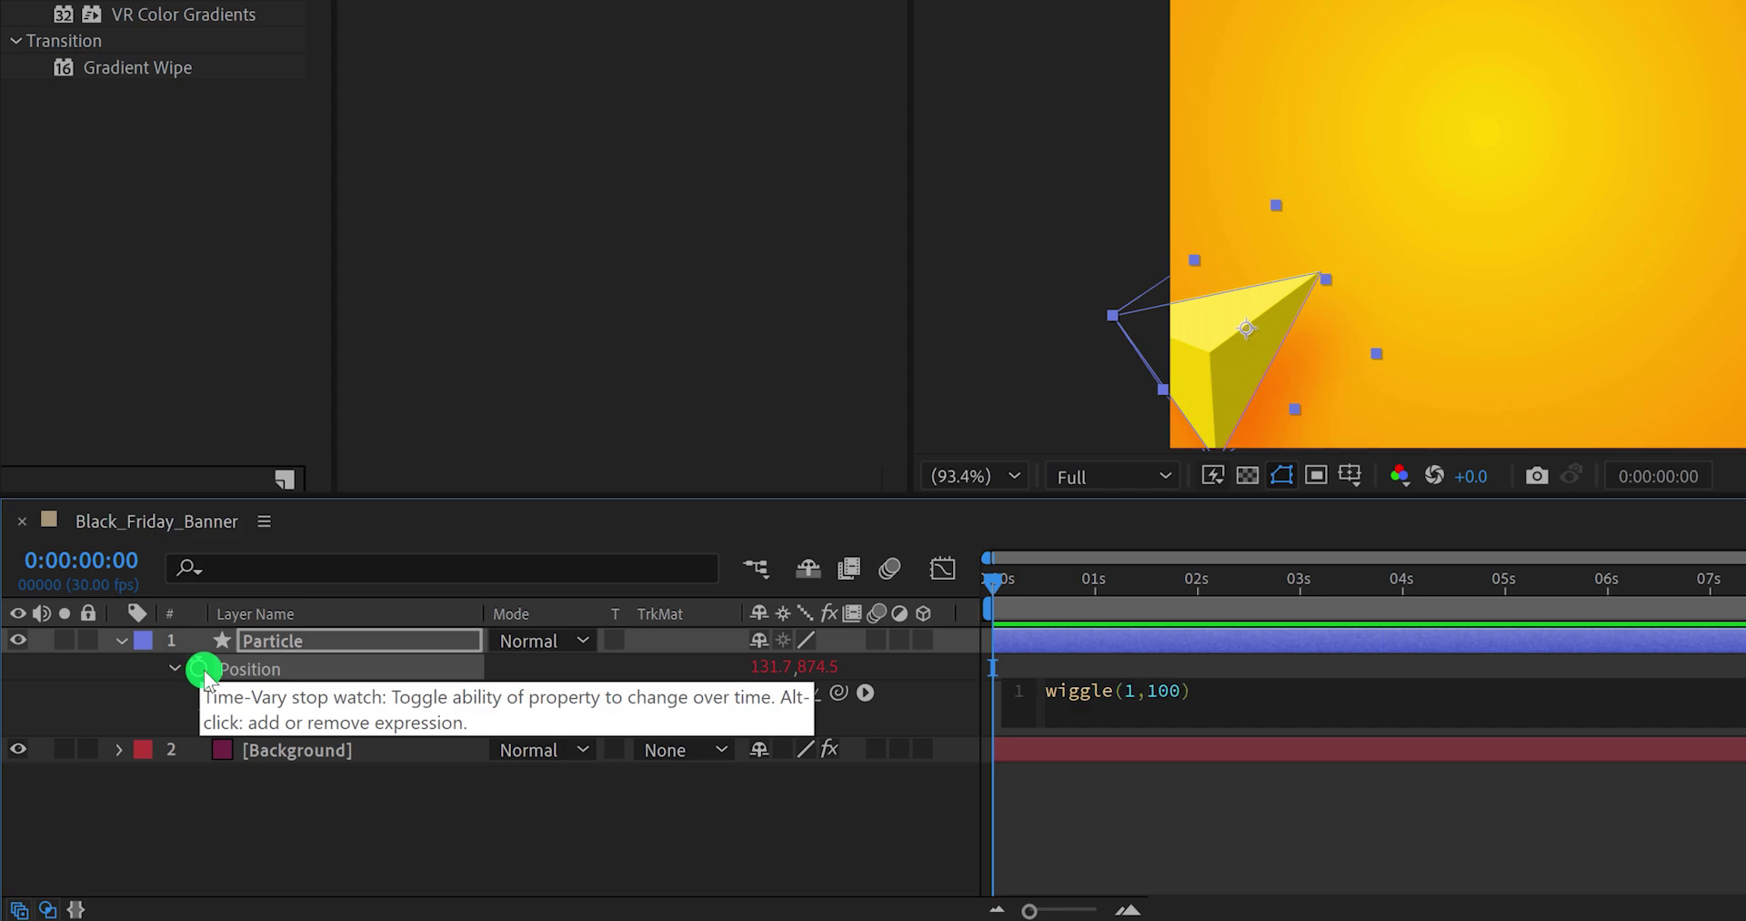
key("KP_0")
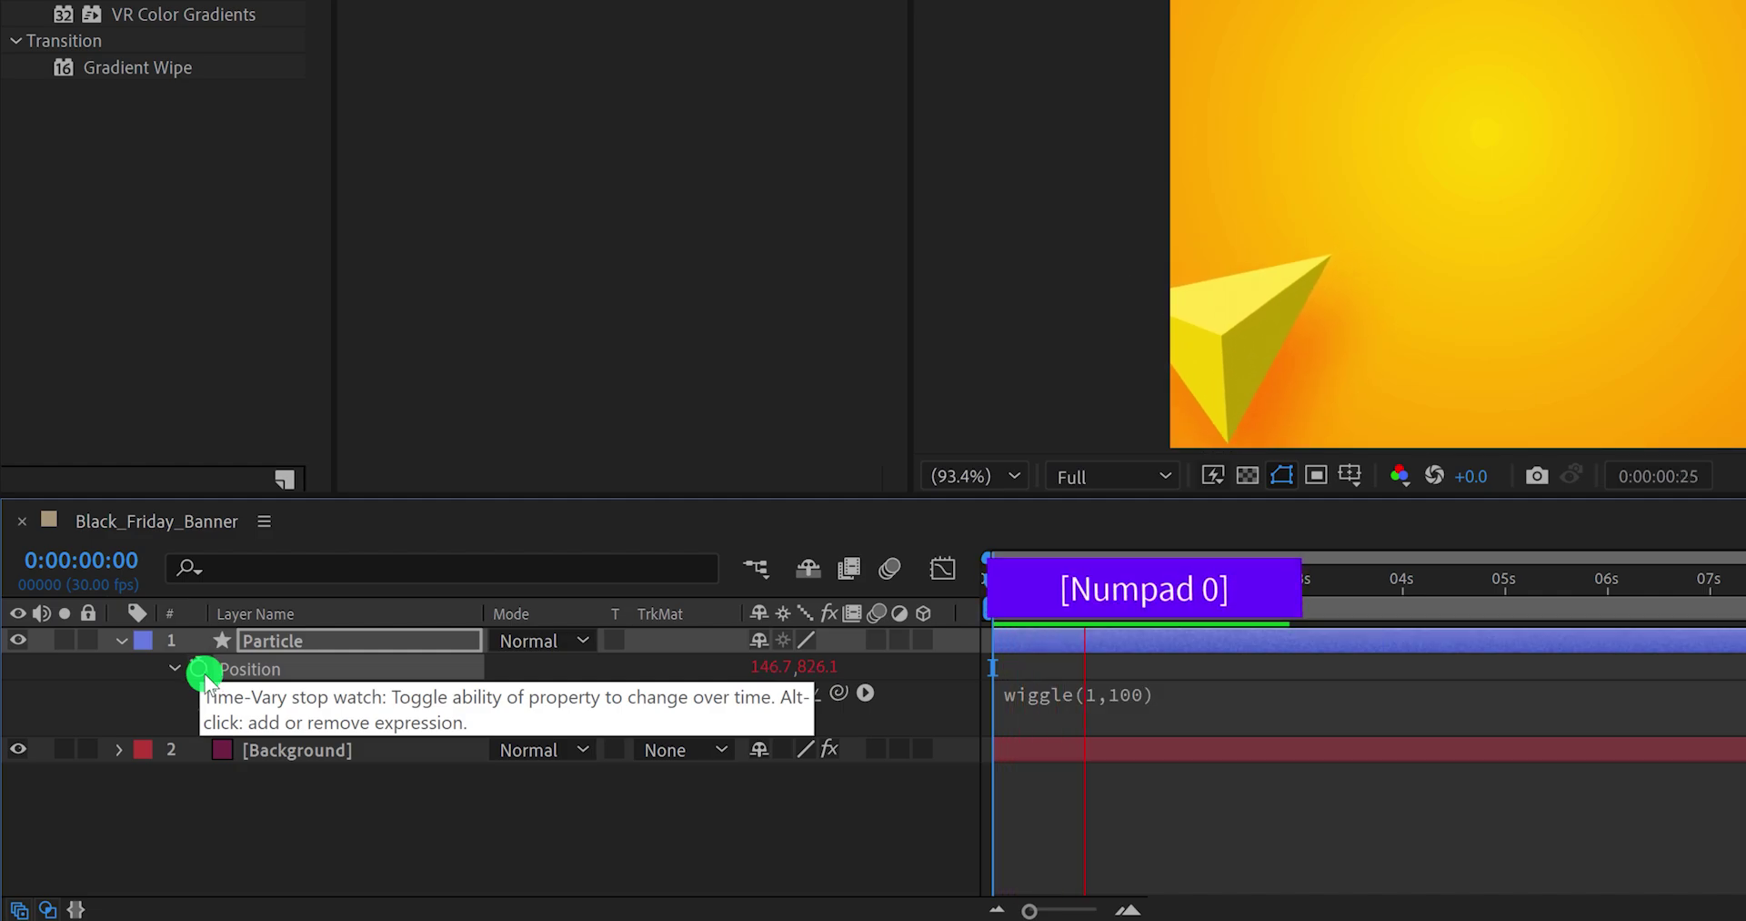
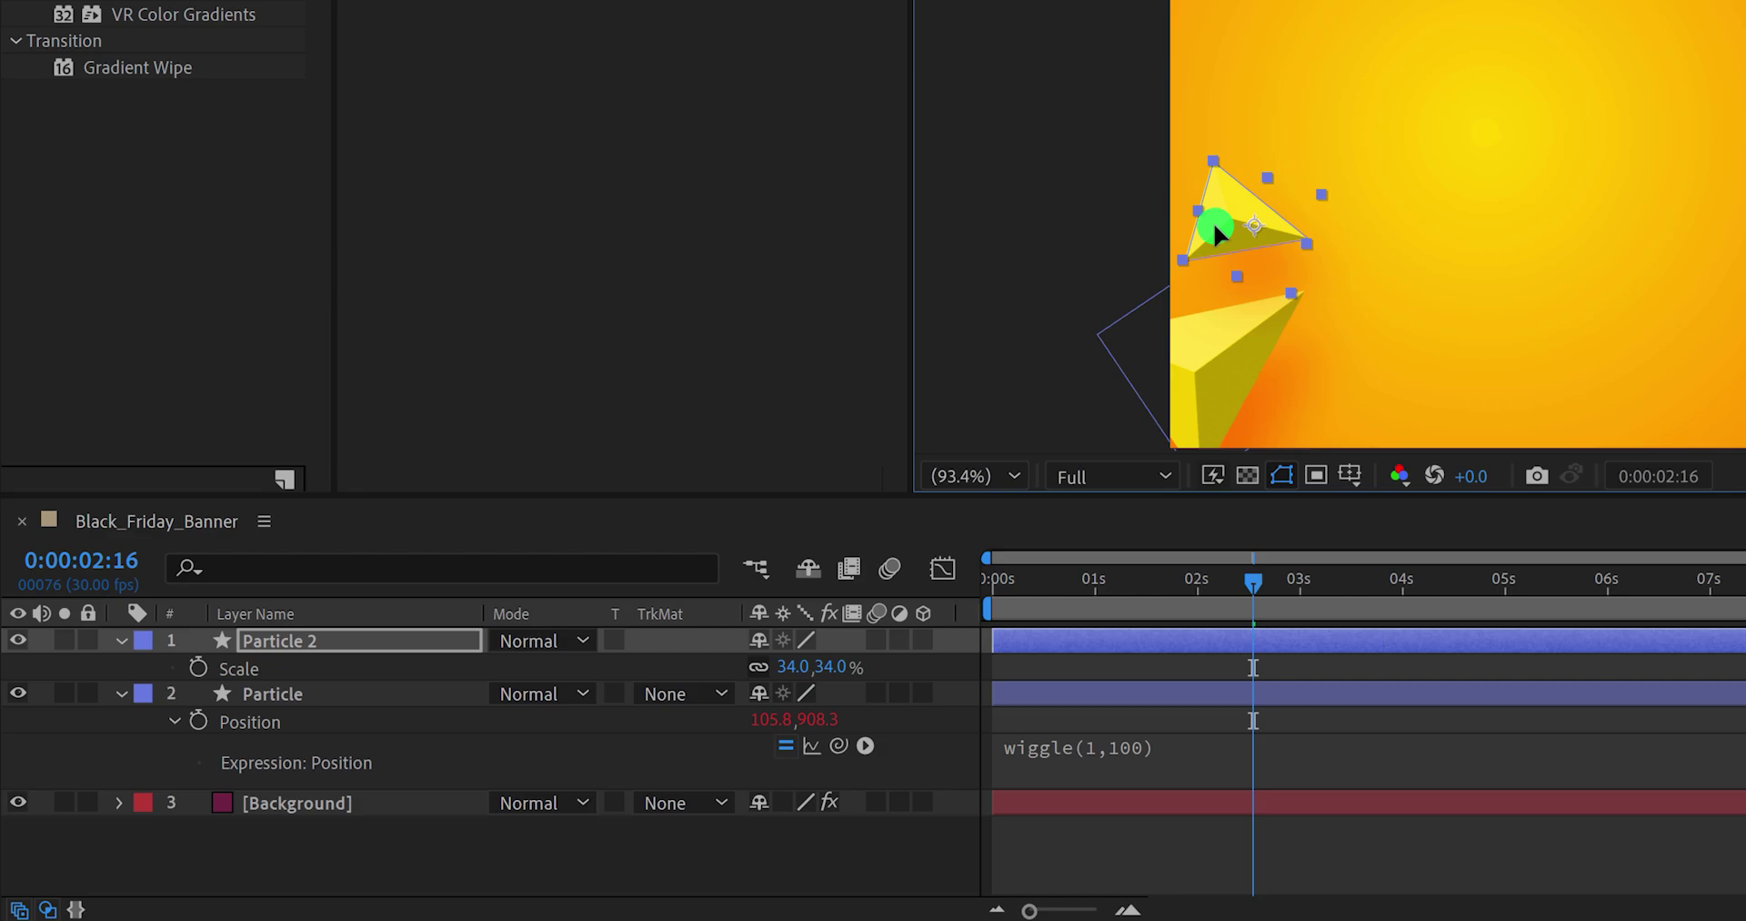
Step: Duplicate the small Particle 2 triangle and place the copy just above the original, with the time at 0:00:01:18
key("ctrl+d")
left_click_drag(1213, 222, 1186, 91)
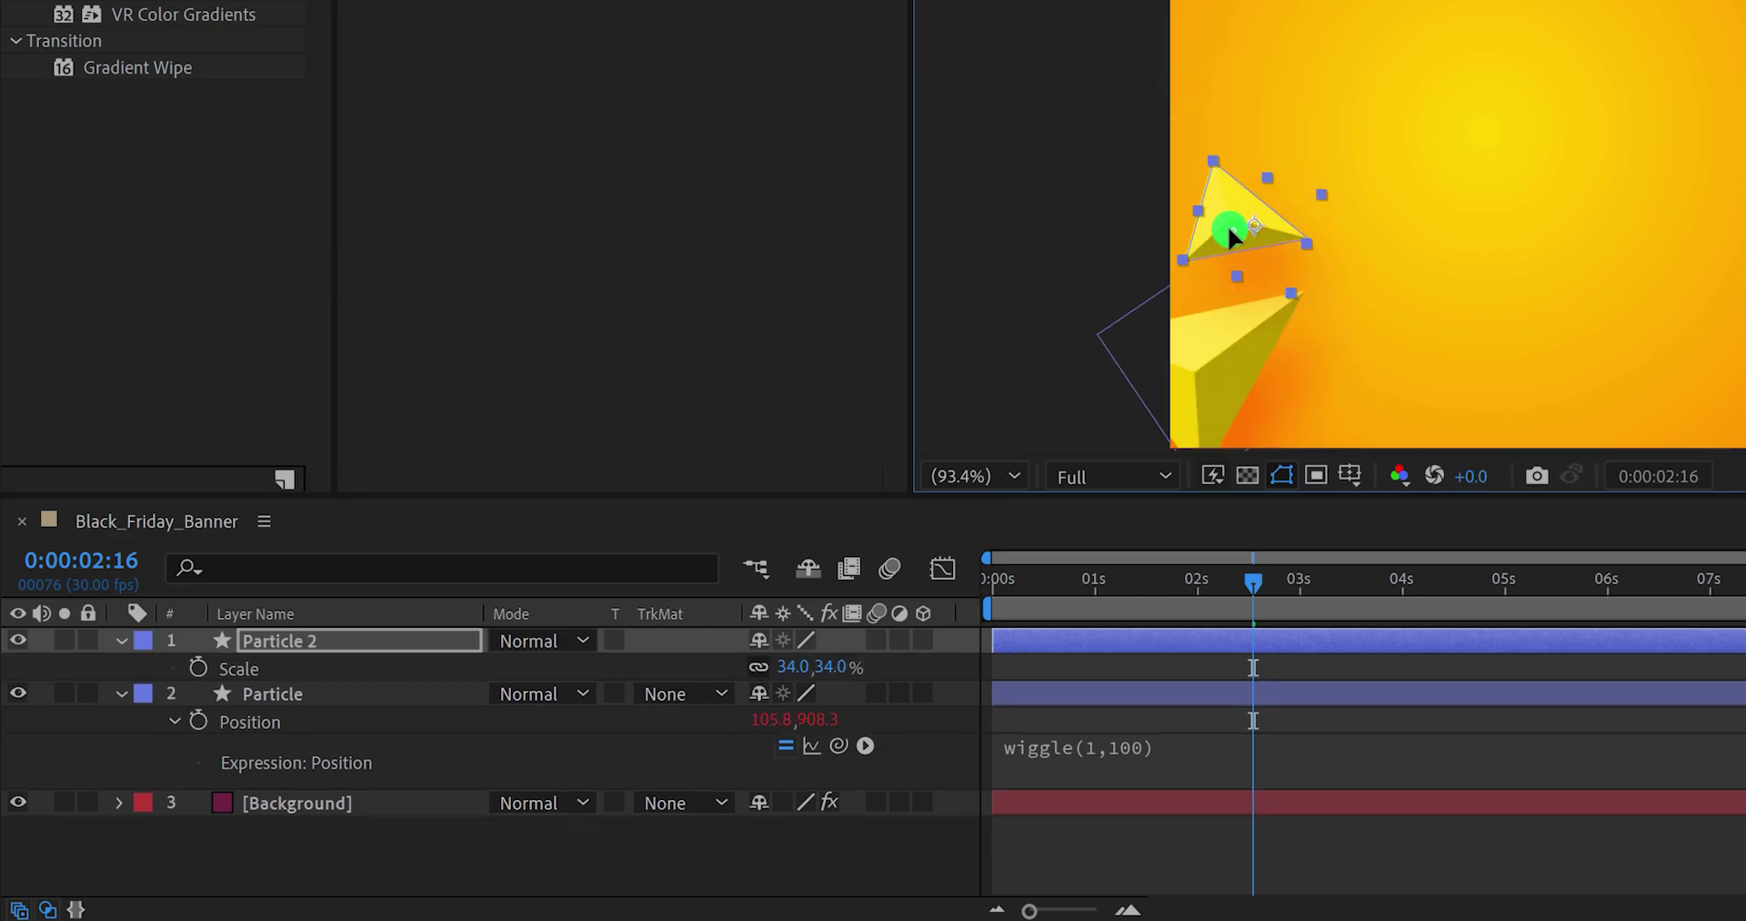
left_click(312, 640)
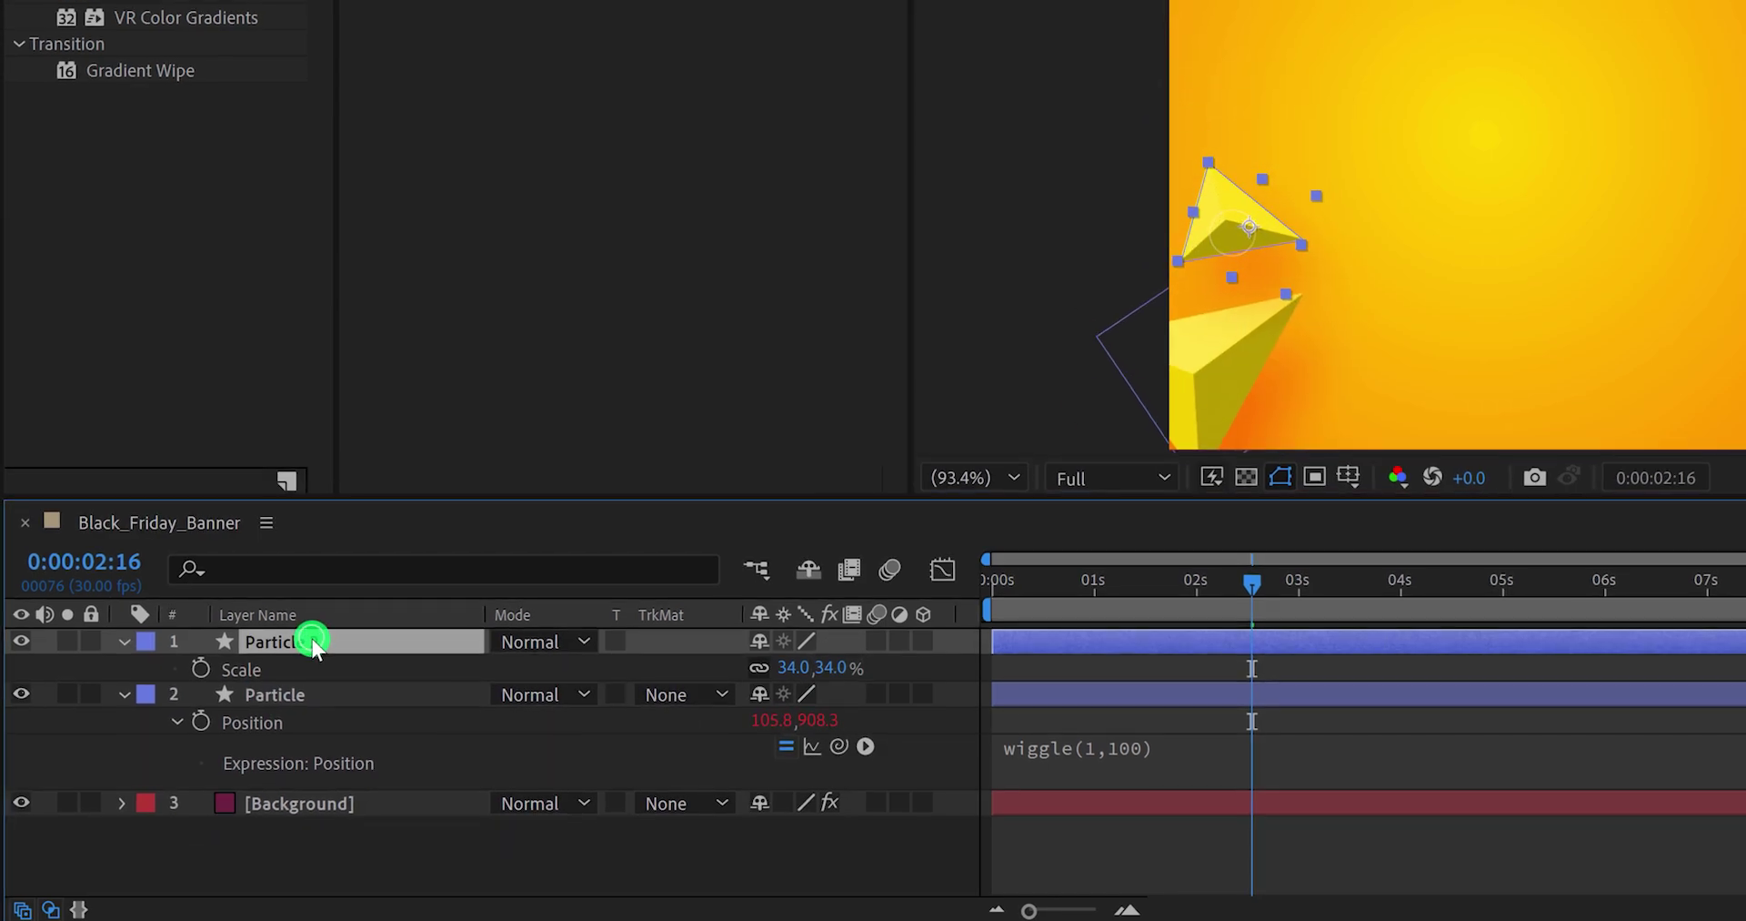
key("ctrl+d")
left_click_drag(1088, 582, 1152, 582)
left_click_drag(1251, 233, 1220, 172)
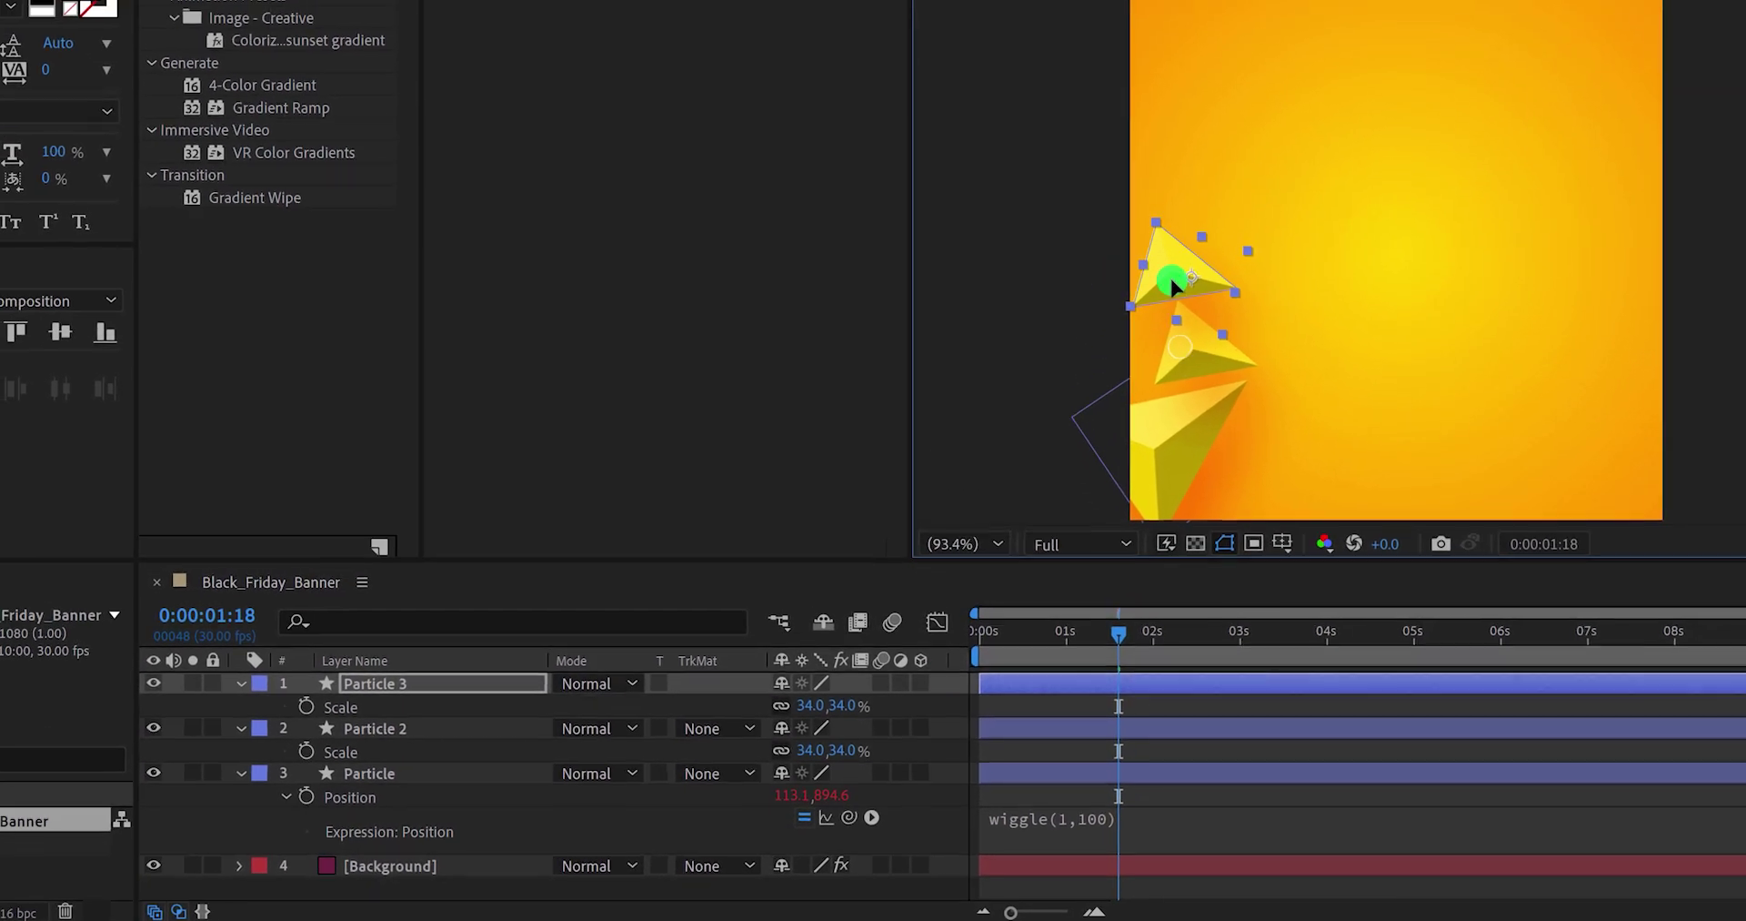
Step: Rotate Particle 3 to 102° and place a duplicate of it, scaled to 55%, at the banner's upper left edge
key("ctrl+d")
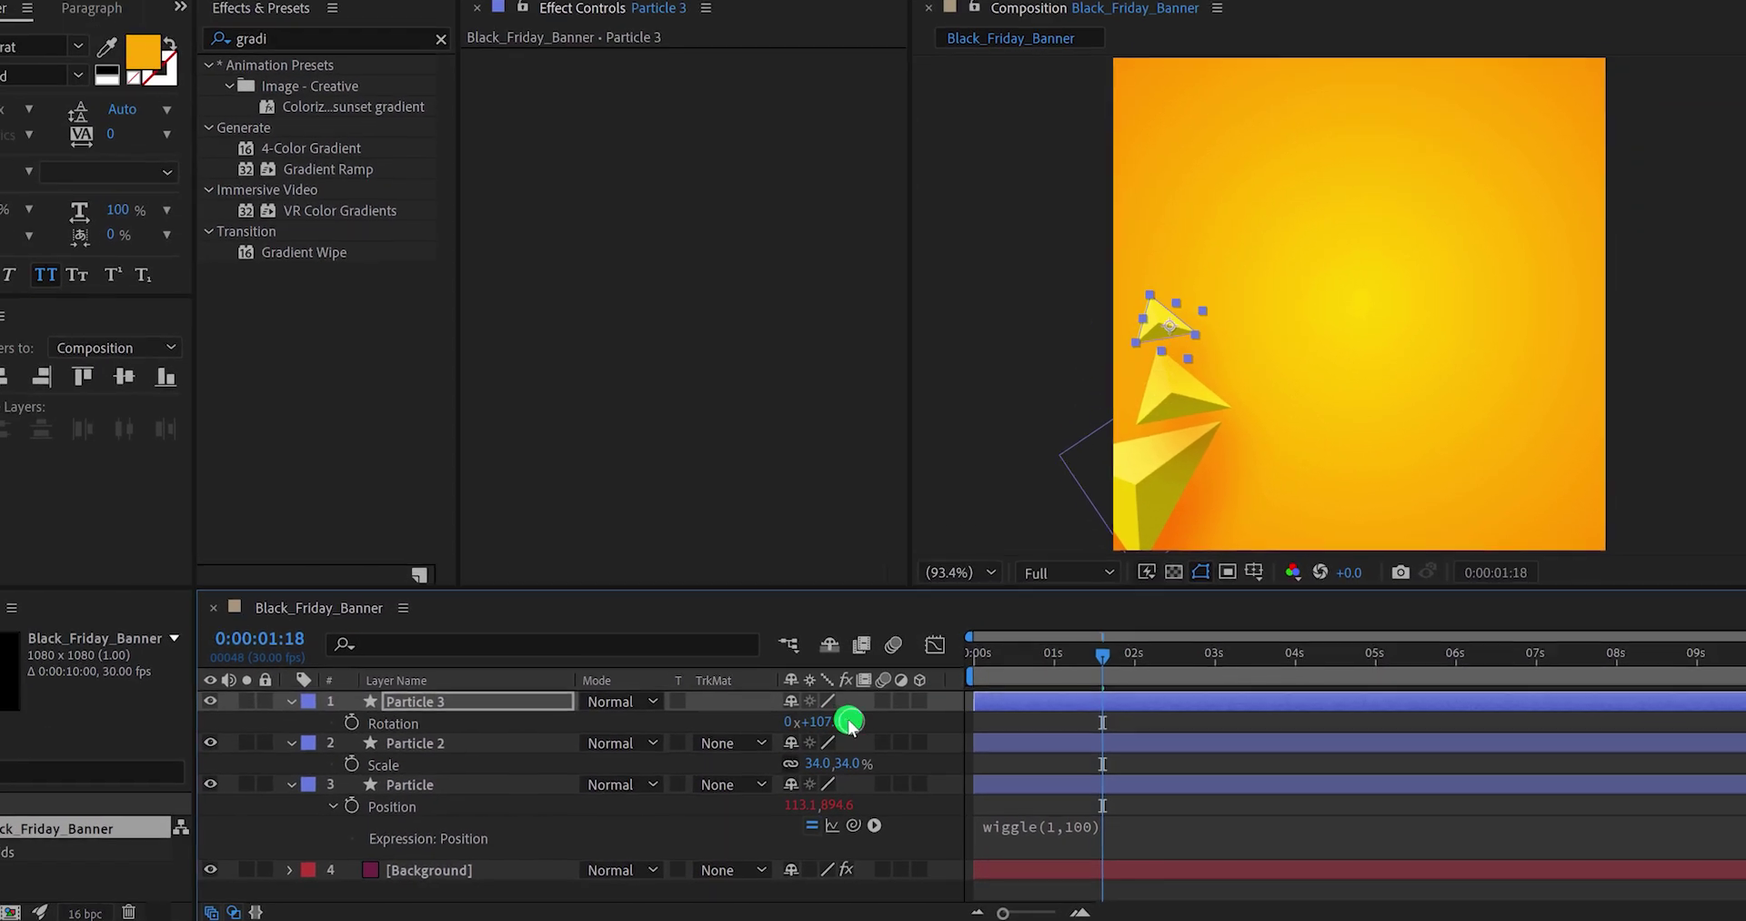
left_click_drag(1191, 267, 1173, 219)
left_click(1184, 53)
left_click_drag(860, 700, 846, 733)
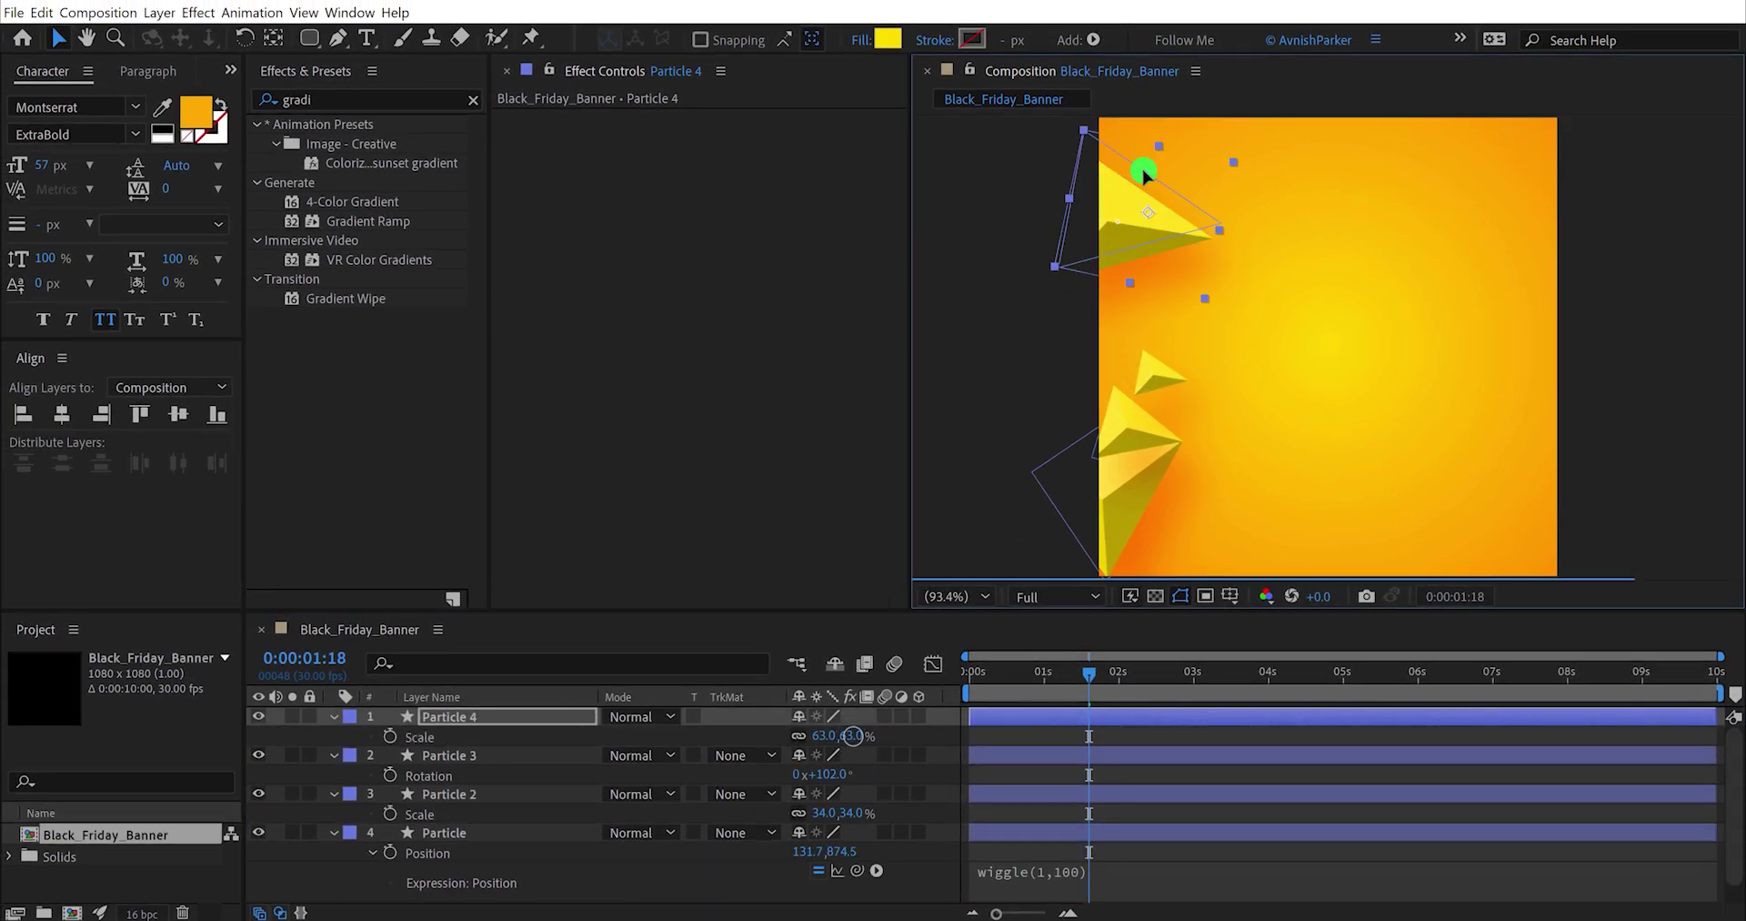
Step: Duplicate Particle 4, place the copy below it along the banner's left edge and scale it to 42%
left_click(1144, 173)
key("ctrl+d")
left_click_drag(1144, 173, 1160, 364)
key("s")
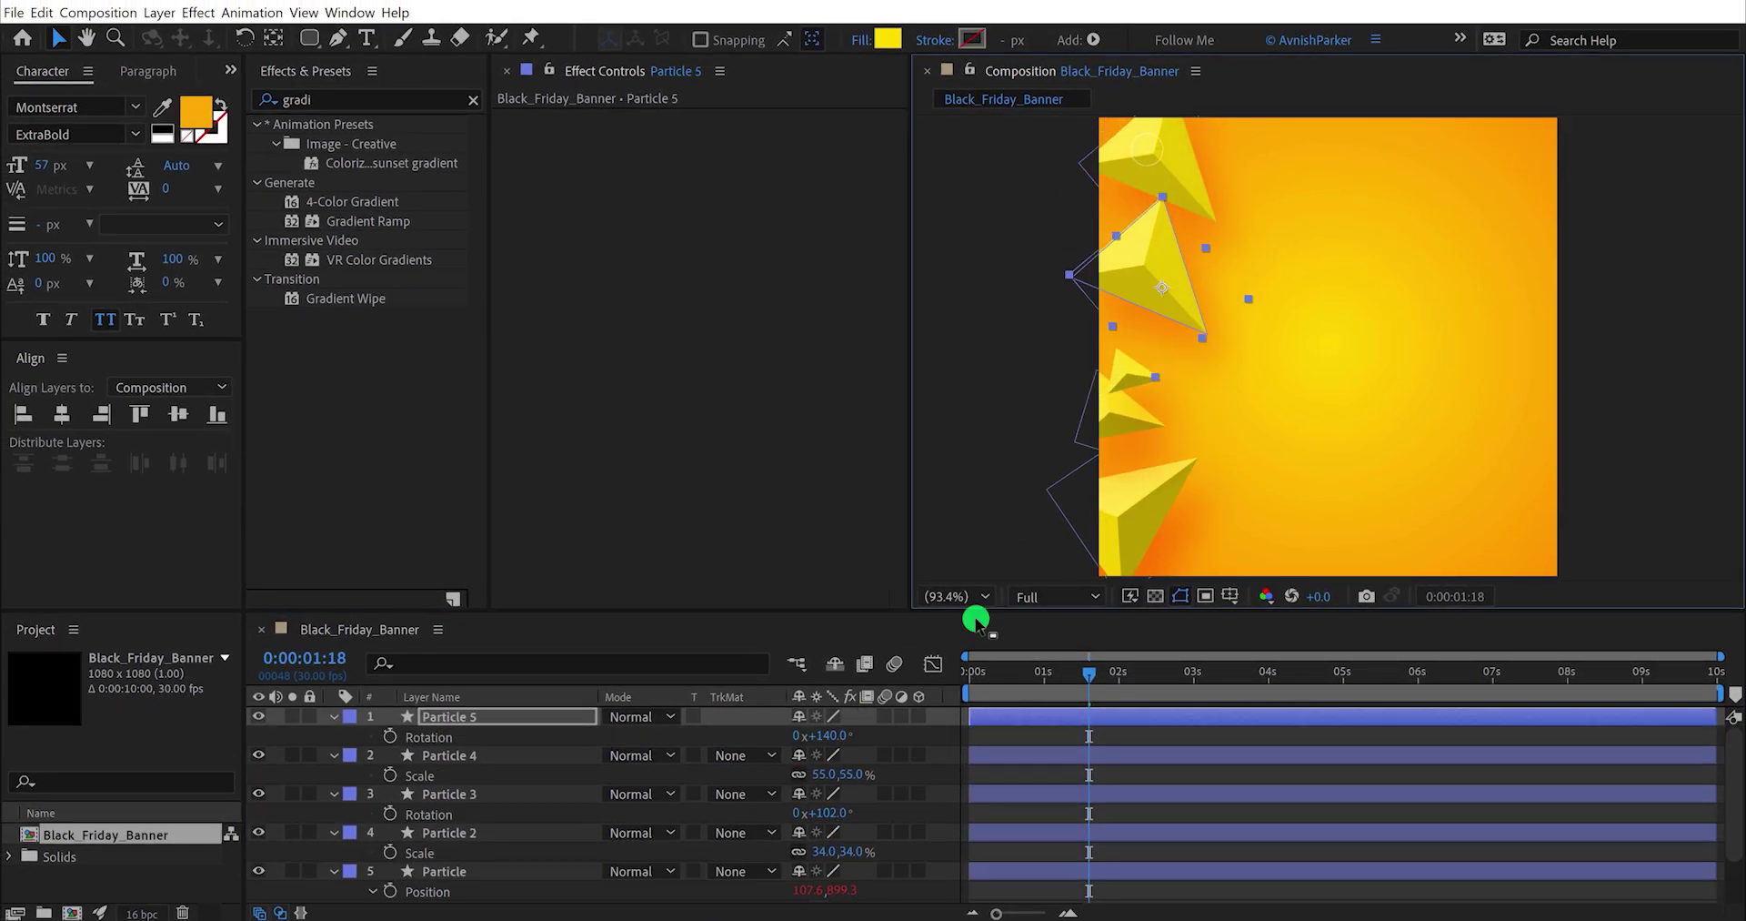
left_click_drag(846, 735, 819, 733)
Step: Duplicate Particle 5 and set the copy's shape fill to near-black 141414
left_click(1154, 287)
key("ctrl+d")
left_click(507, 717)
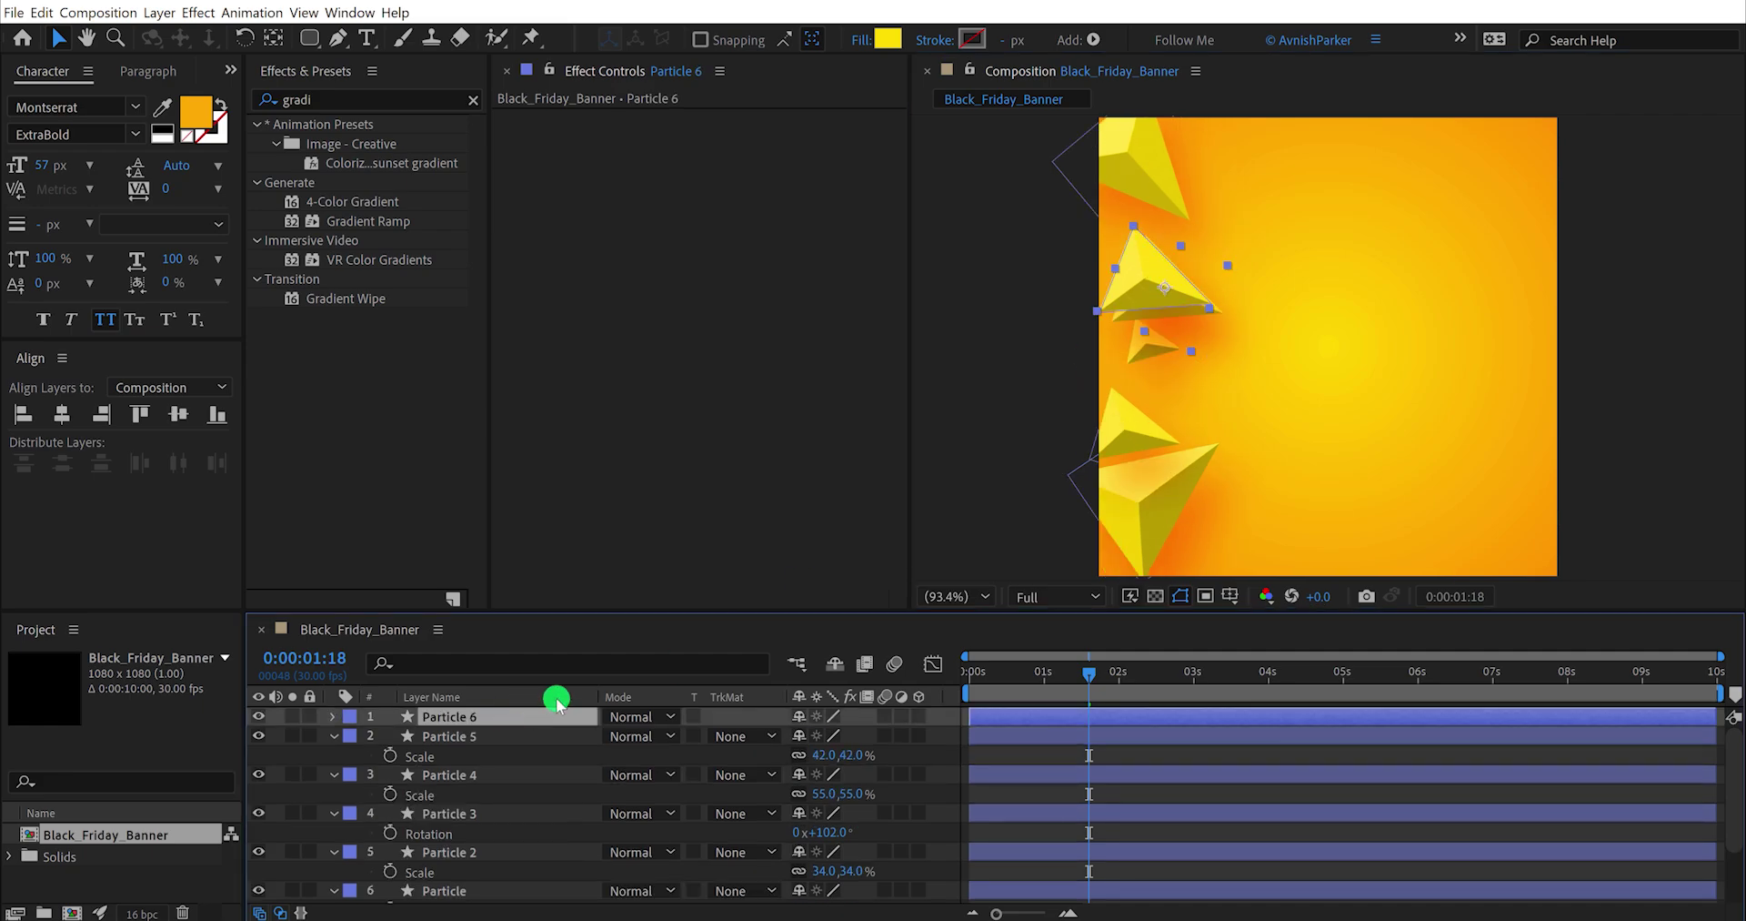
left_click(889, 40)
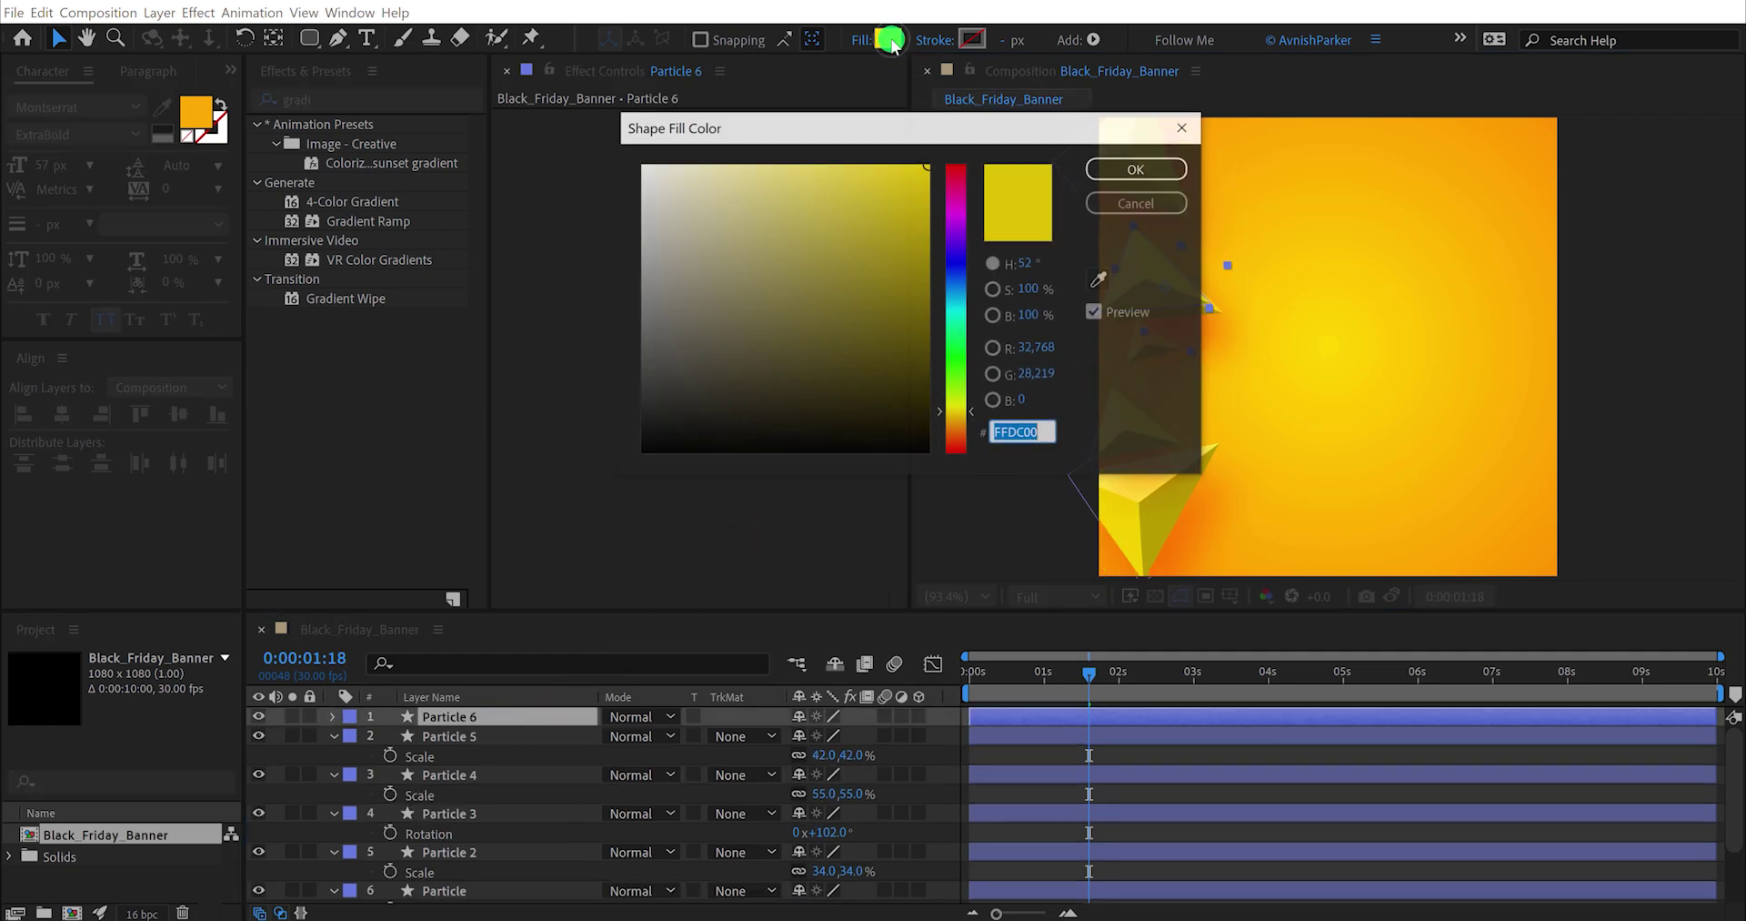
left_click_drag(679, 367, 626, 431)
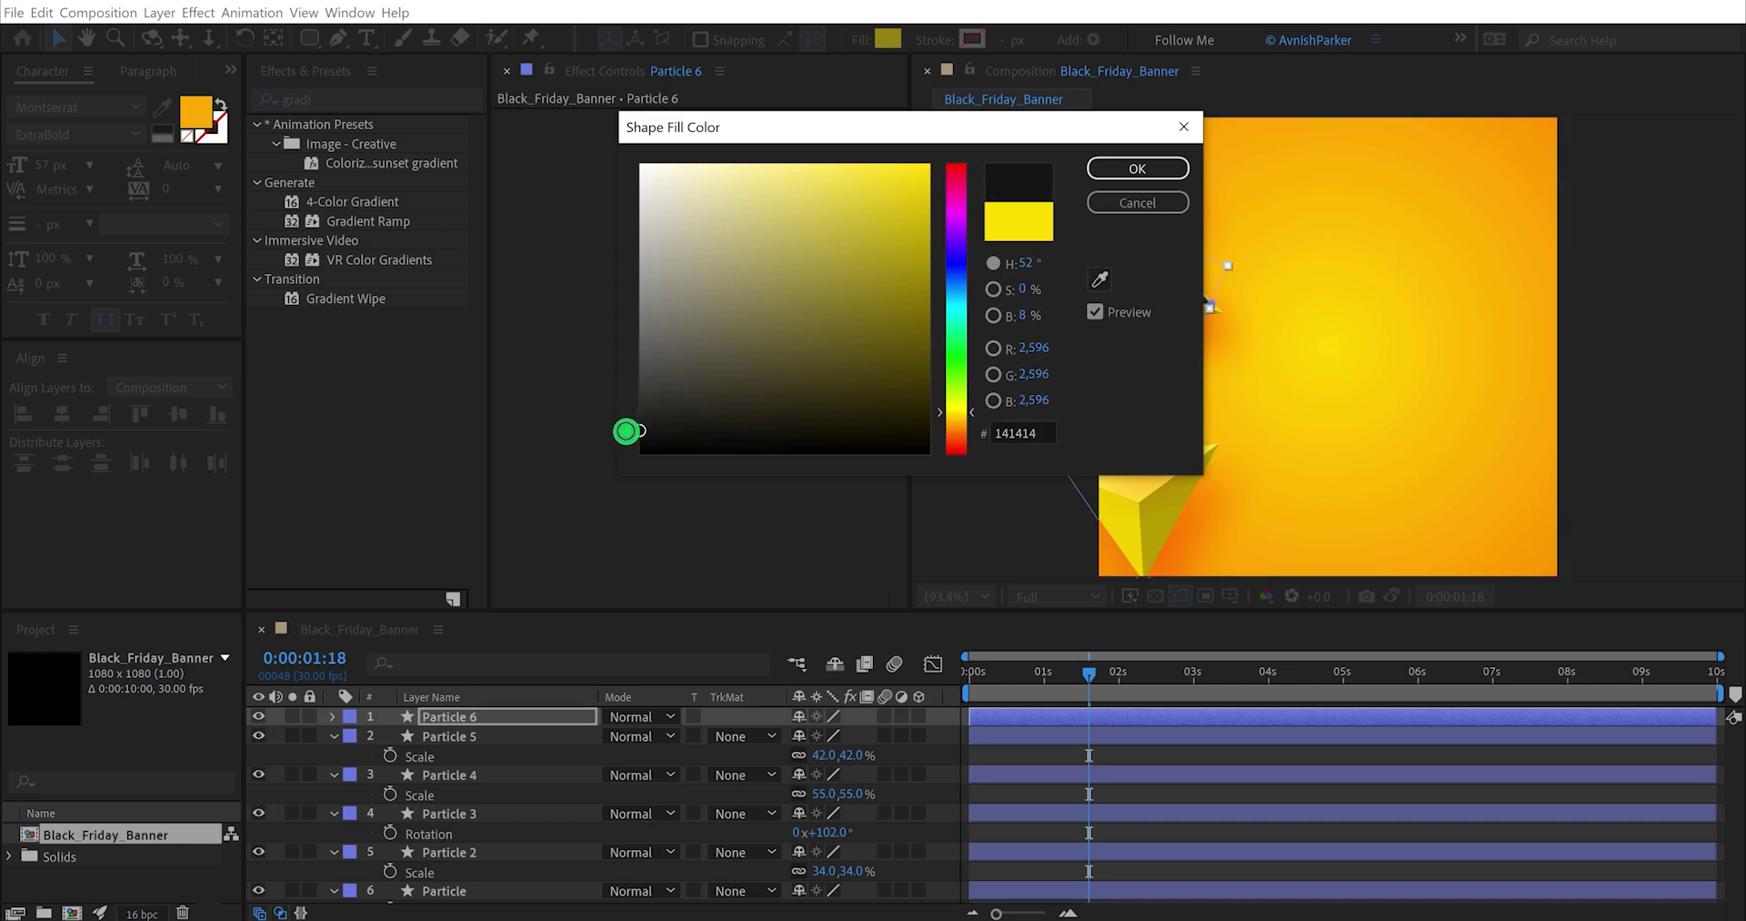
left_click(1105, 168)
Step: Scale the near-black Particle 6 down to 17%
left_click_drag(1144, 273, 1155, 370)
key("s")
left_click_drag(846, 736, 816, 732)
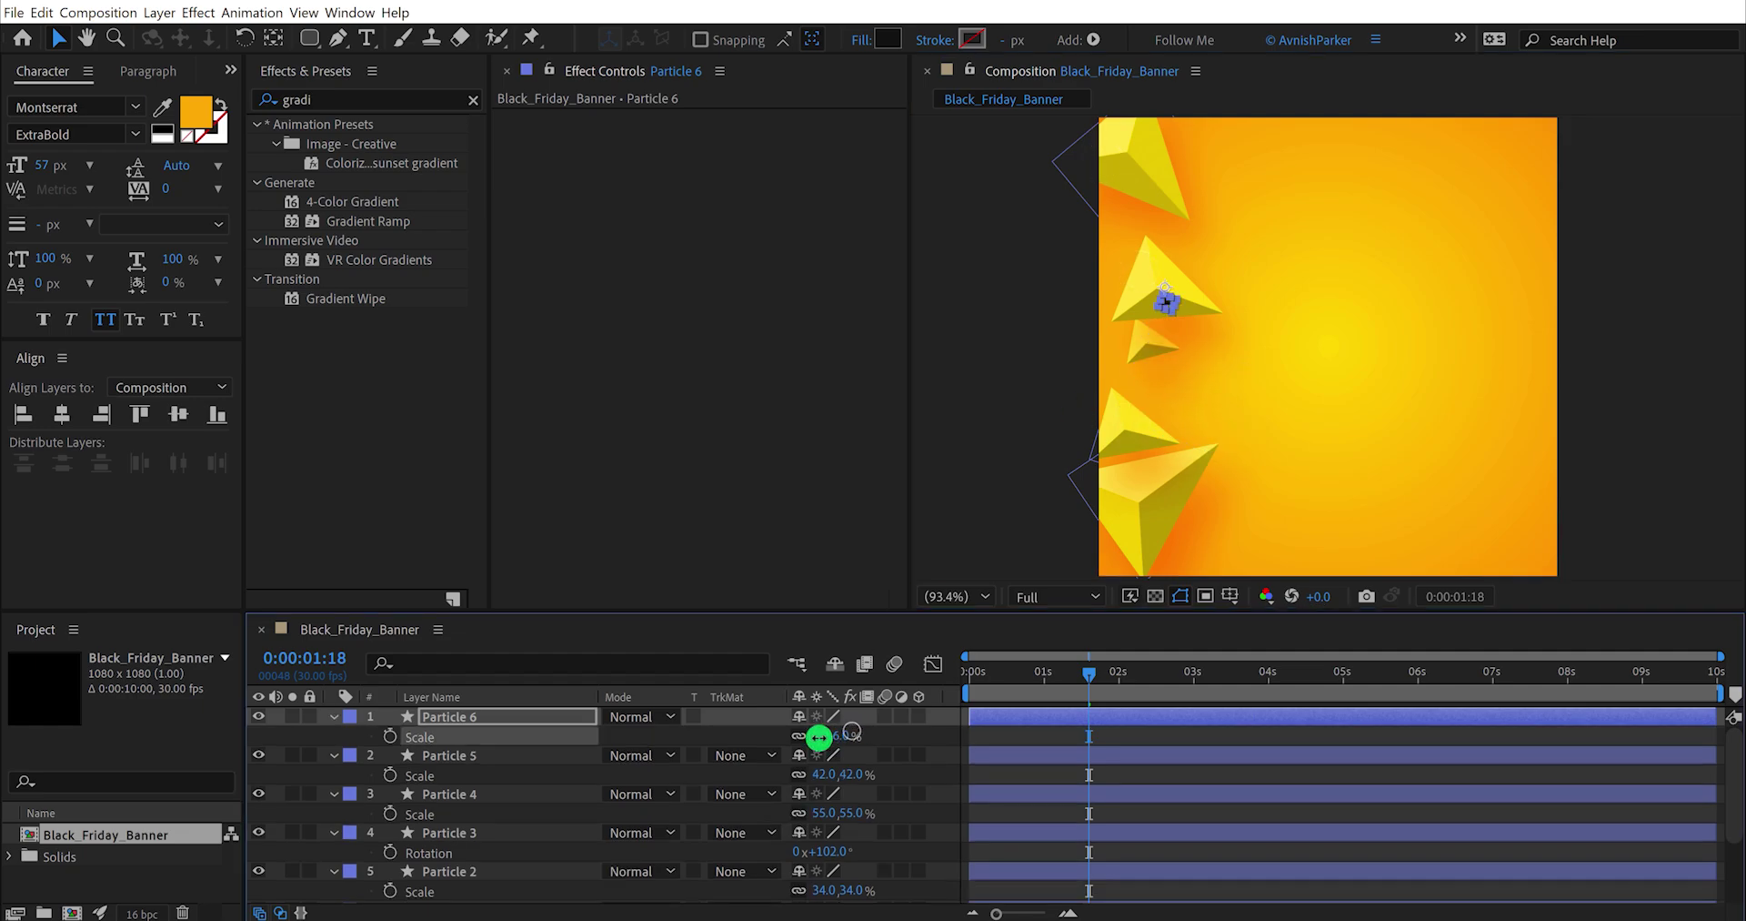
Step: Duplicate the dark particle as a larger triangle at the banner's upper left edge and rotate it to 87°
left_click_drag(1163, 300, 1099, 300)
key("ctrl+d")
key("r")
Step: Duplicate the small dark Particle 6 into the banner's lower left area, rotated to 48°, and preview the animation
left_click(1171, 390)
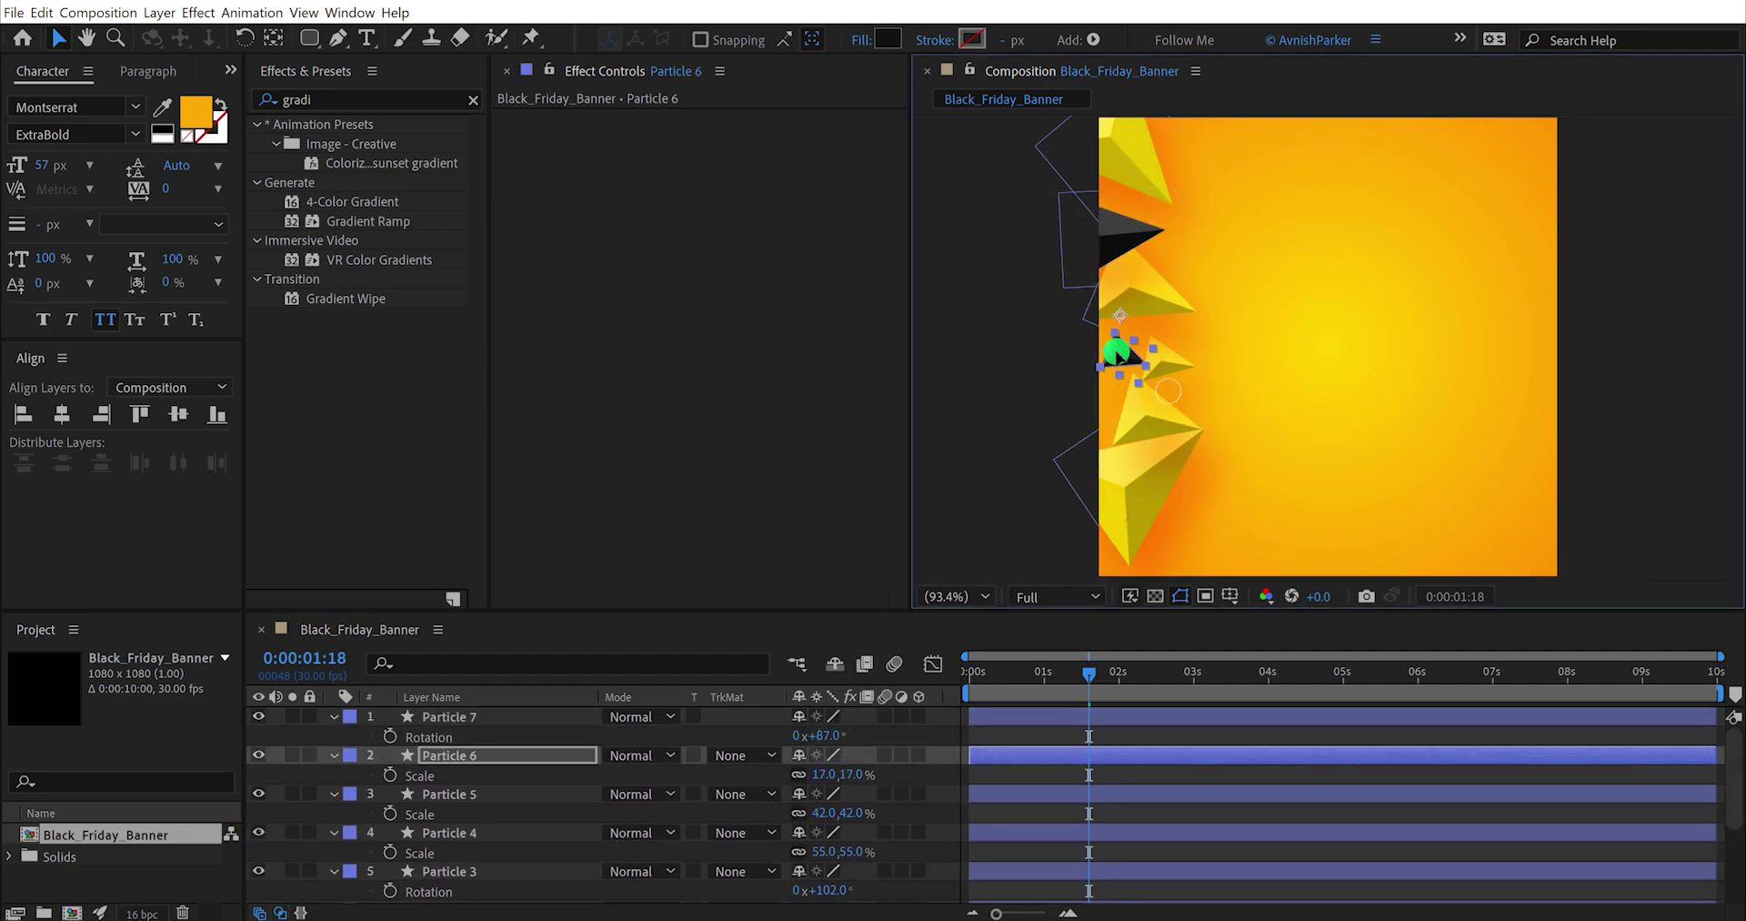
key("ctrl+d")
left_click_drag(1171, 389, 1196, 542)
key("r")
left_click_drag(818, 776, 855, 776)
left_click(1279, 467)
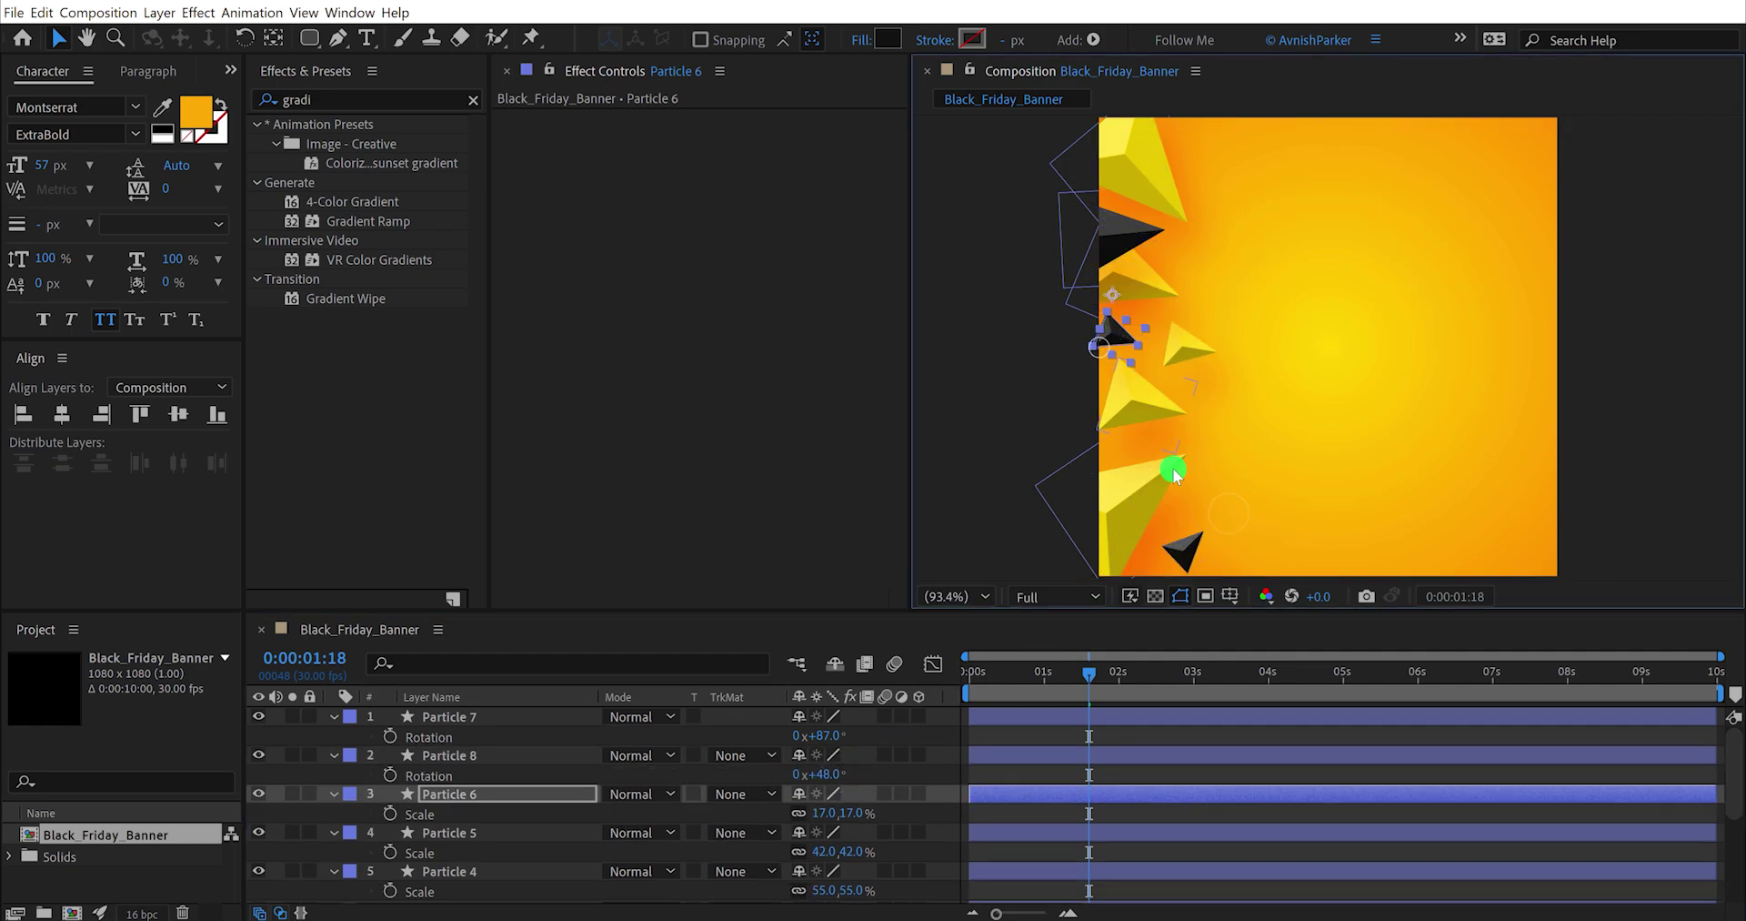
key("KP_0")
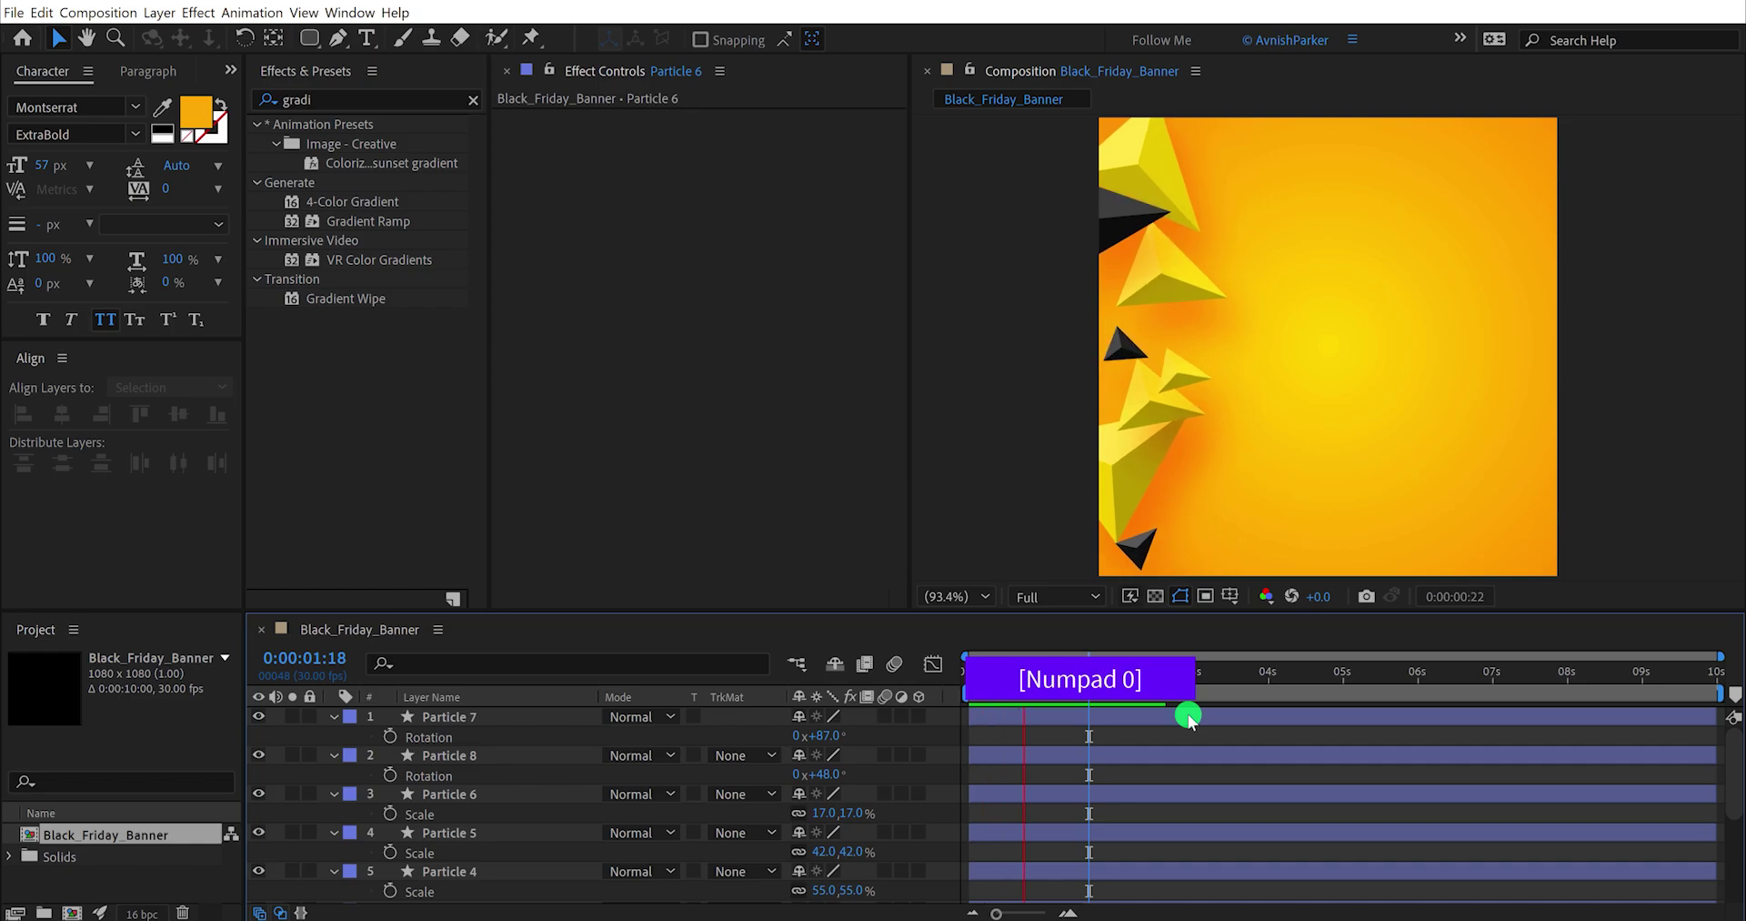
key("space")
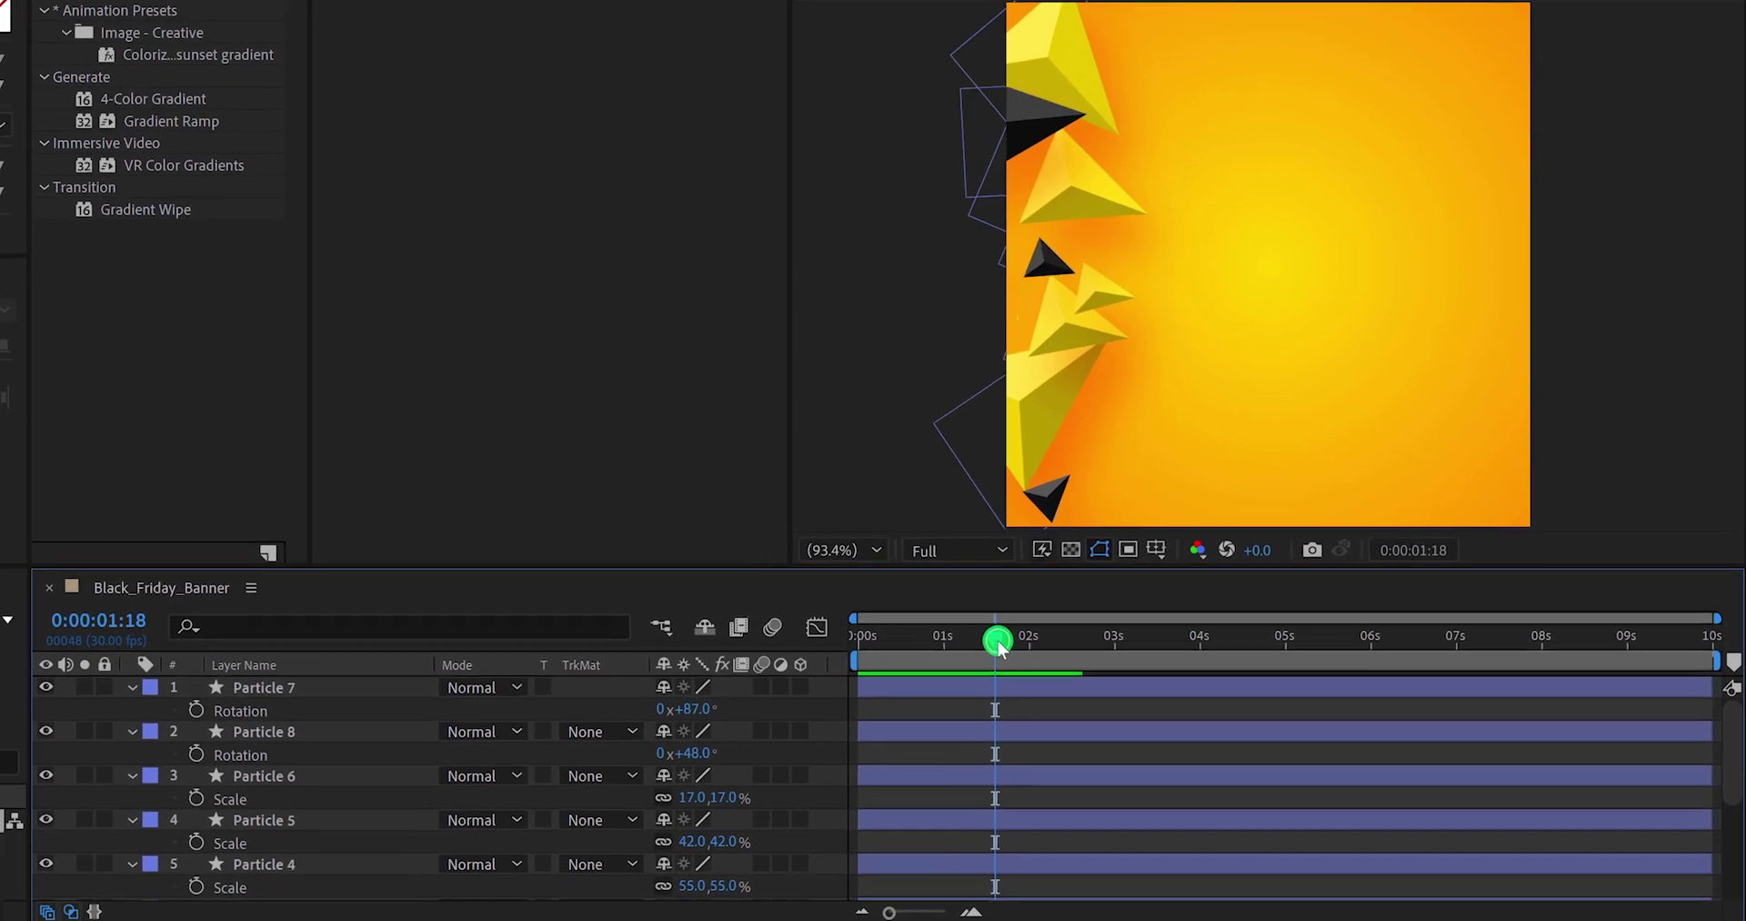
Step: Reveal Particle 8's Position expression and change it to wiggle(1,50)
left_click(1102, 506)
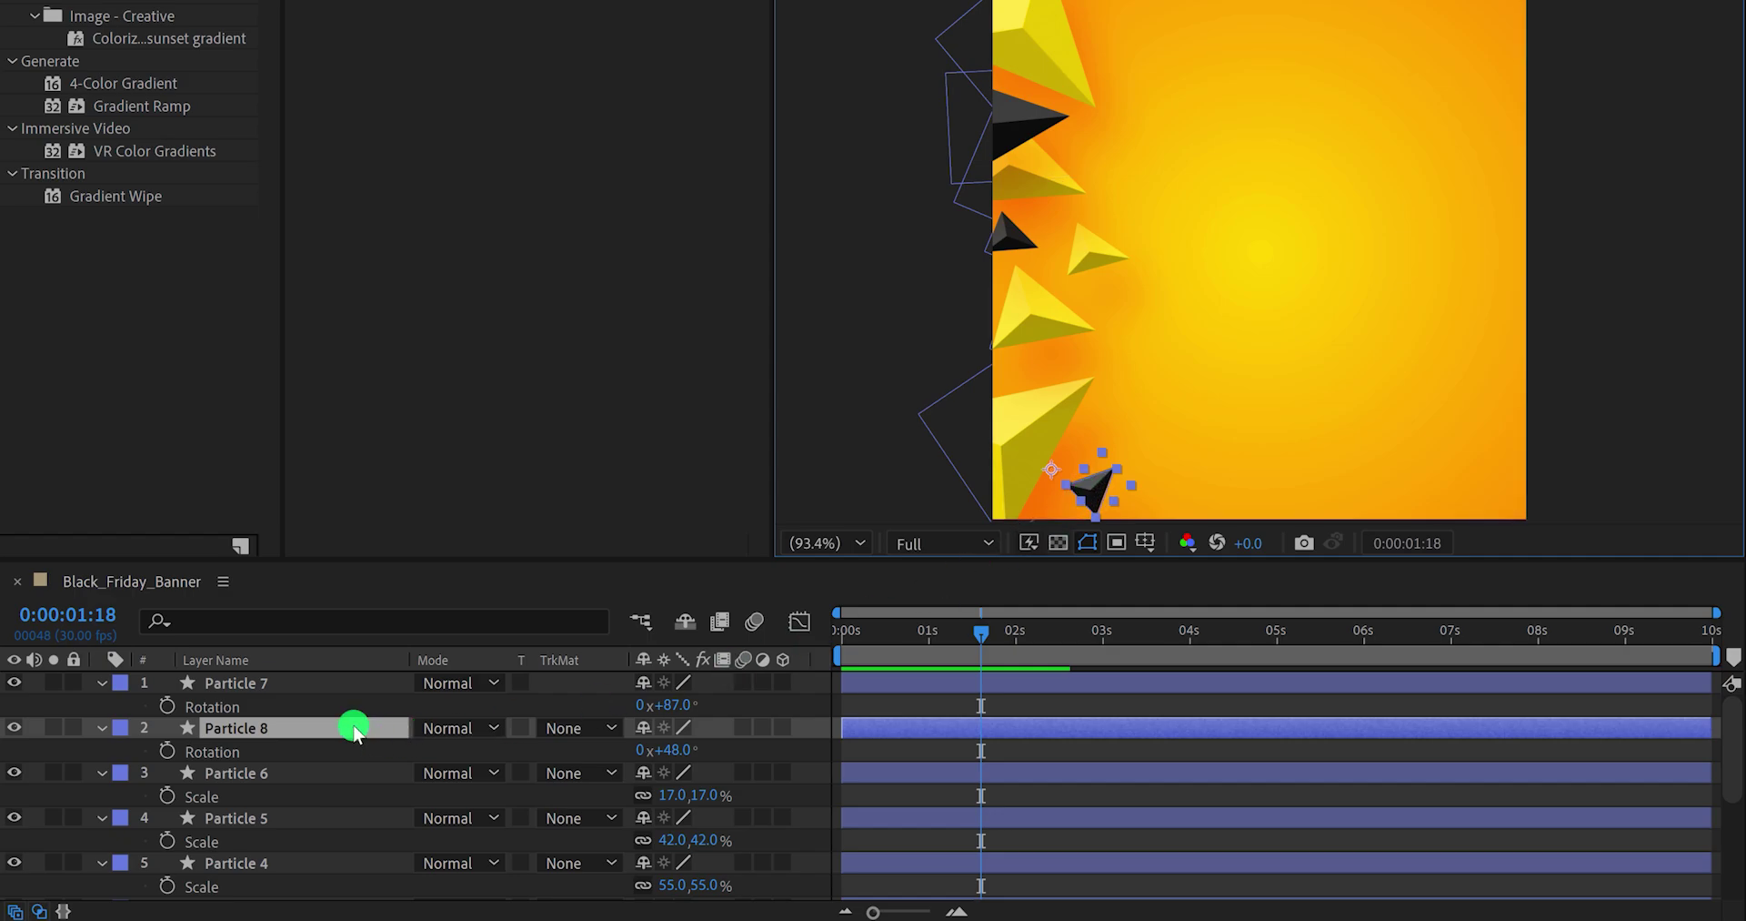
key("e")
key("e")
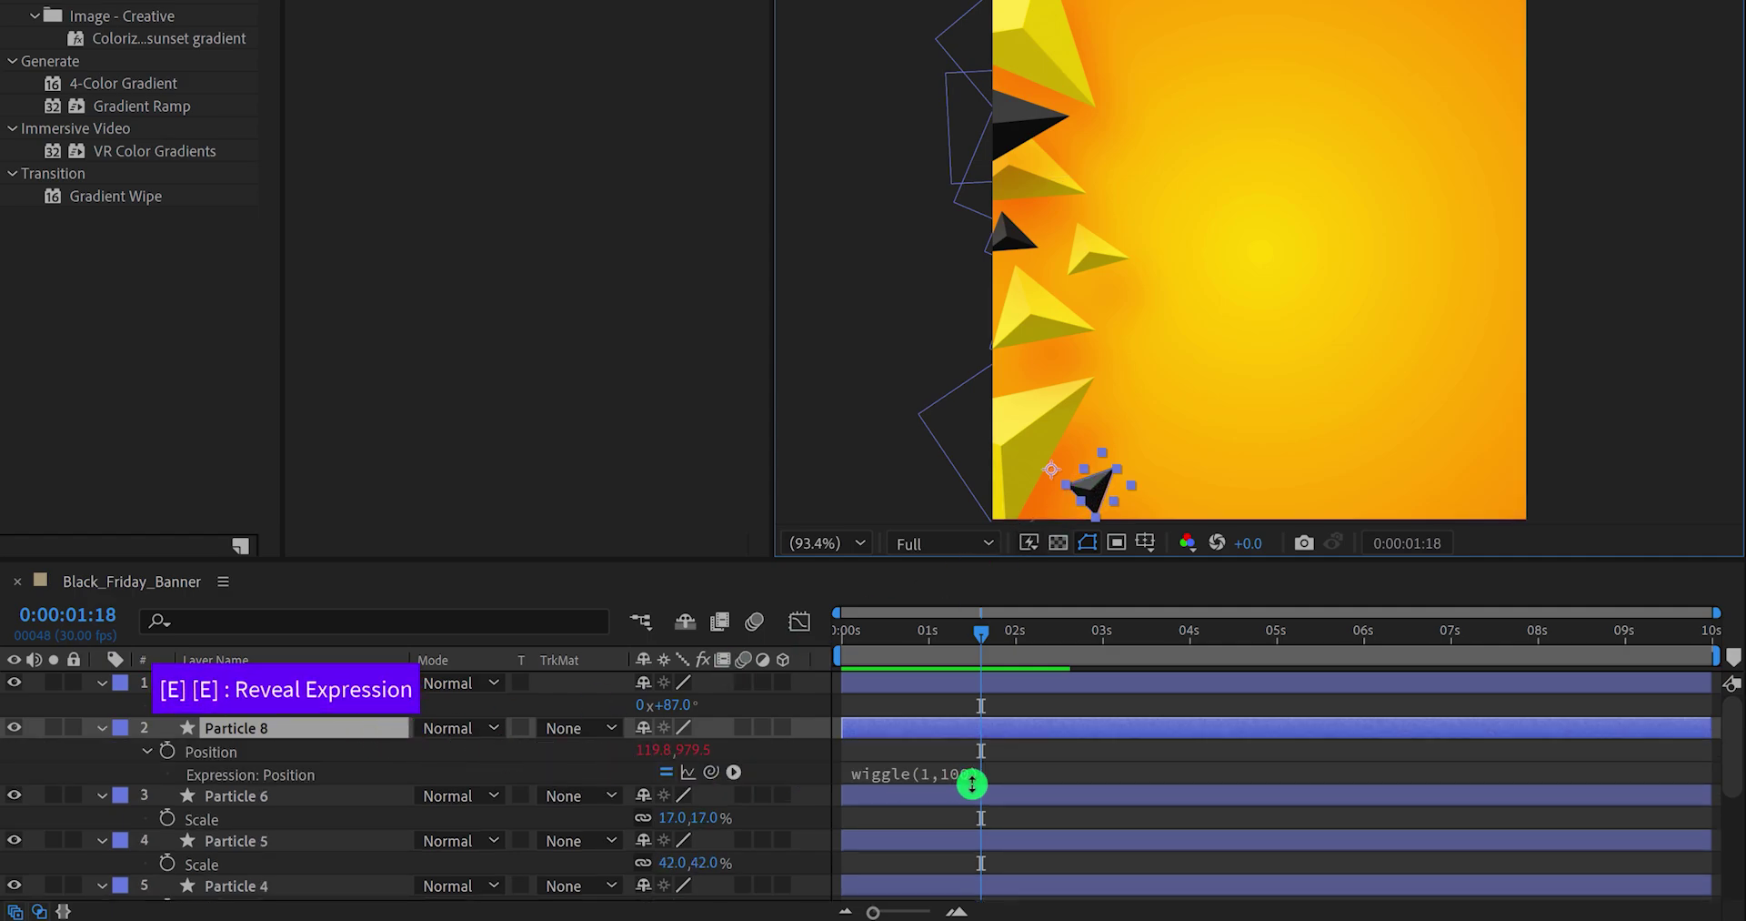
left_click(967, 773)
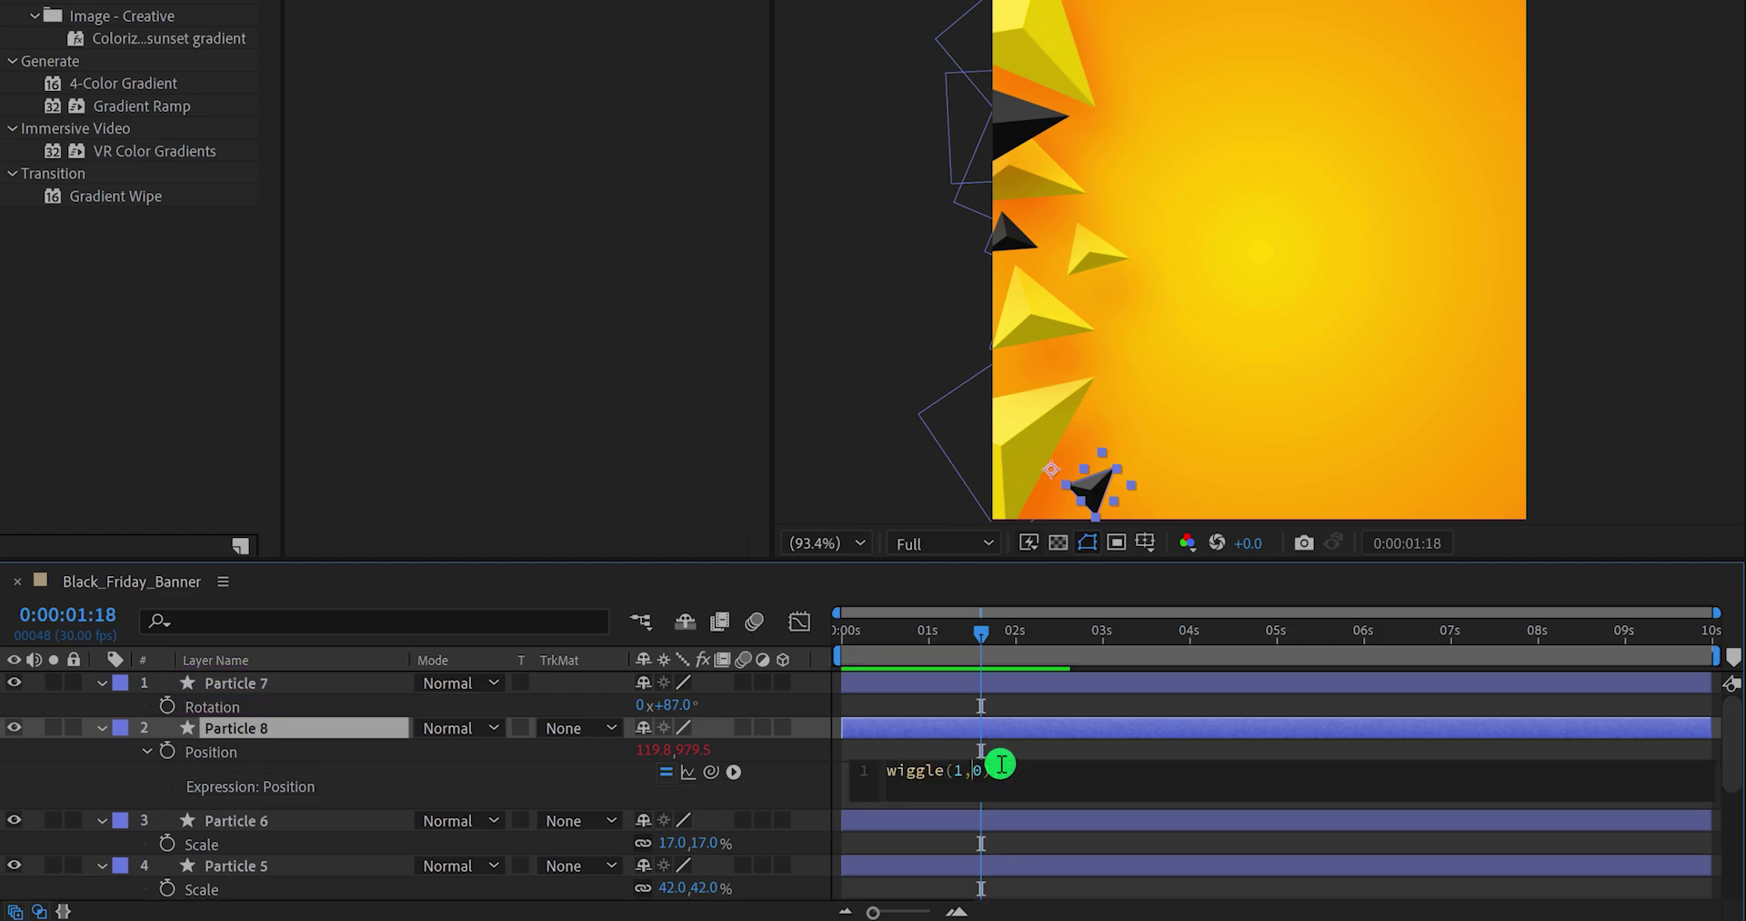
left_click(1000, 746)
key("space")
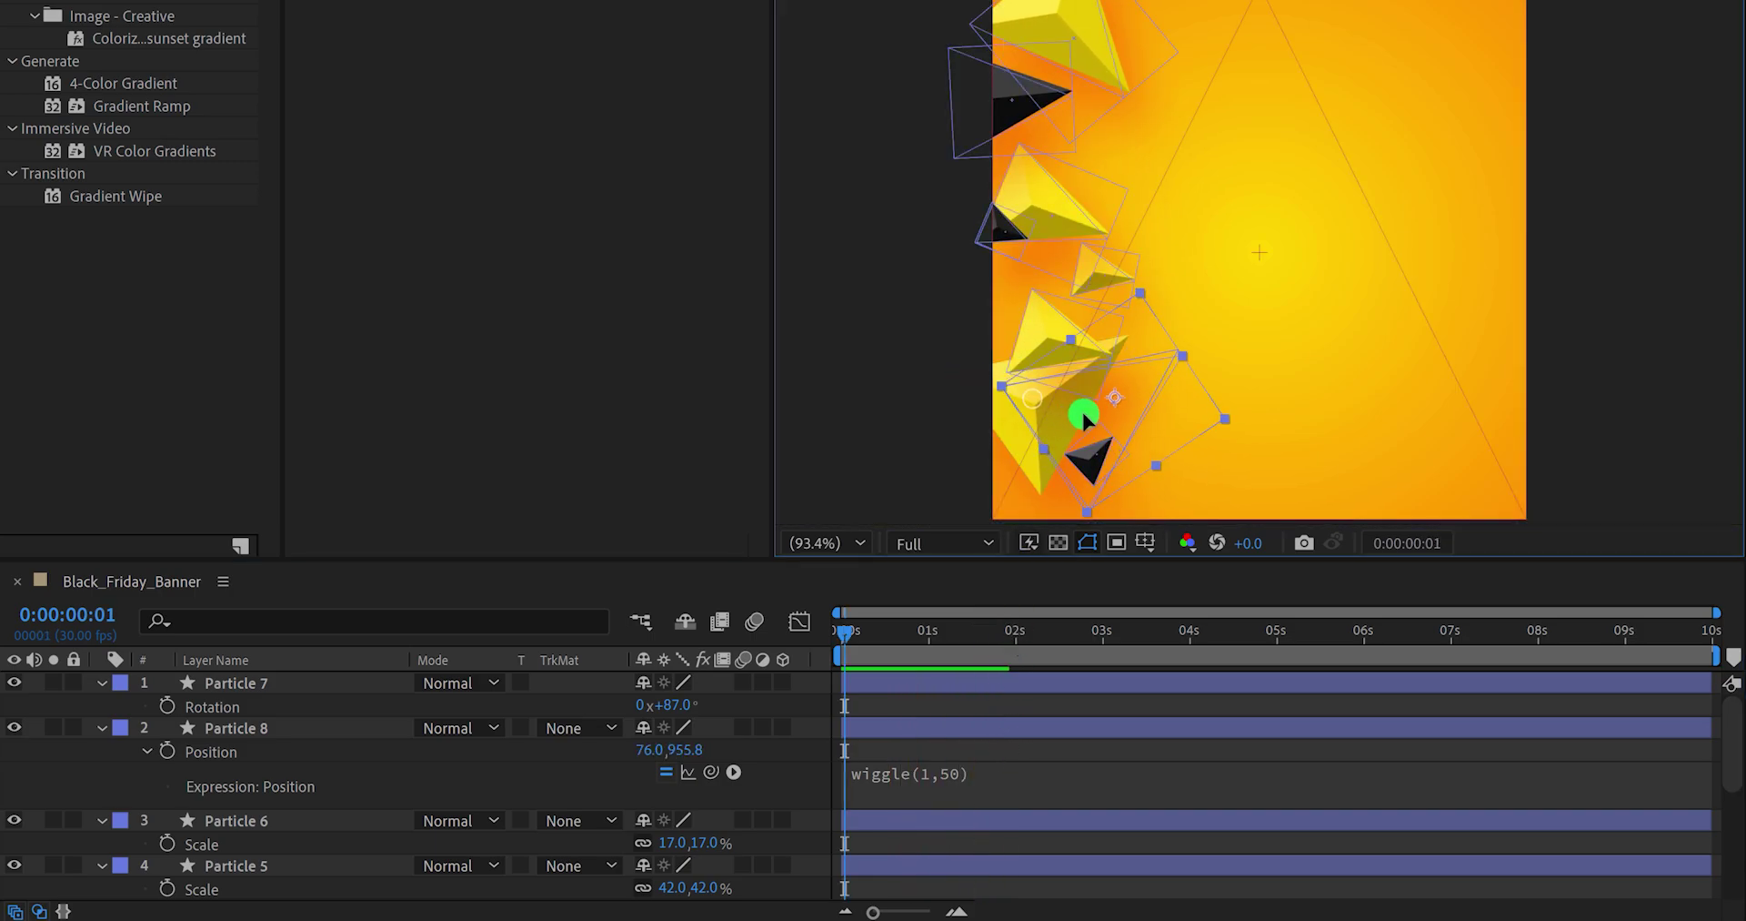
Step: Reposition the large bottom Particle, Particle 5, Particle 6 and Particle 2 so they spread out along the banner's left side
left_click(1034, 480)
left_click(1111, 310)
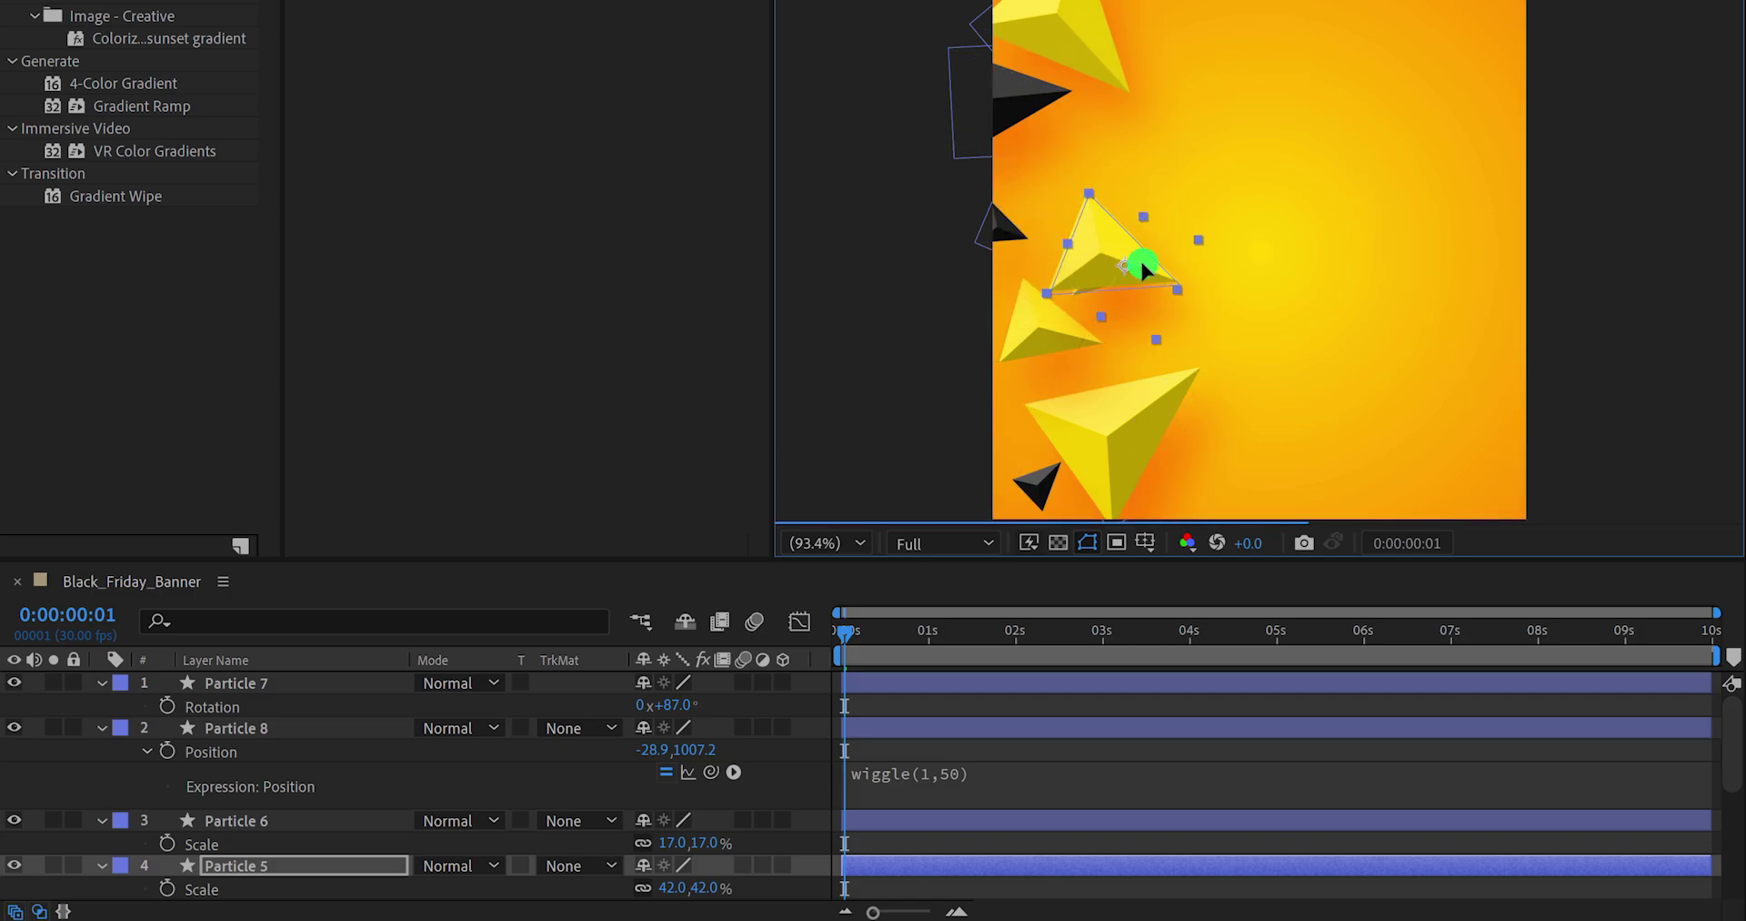
left_click(1033, 235)
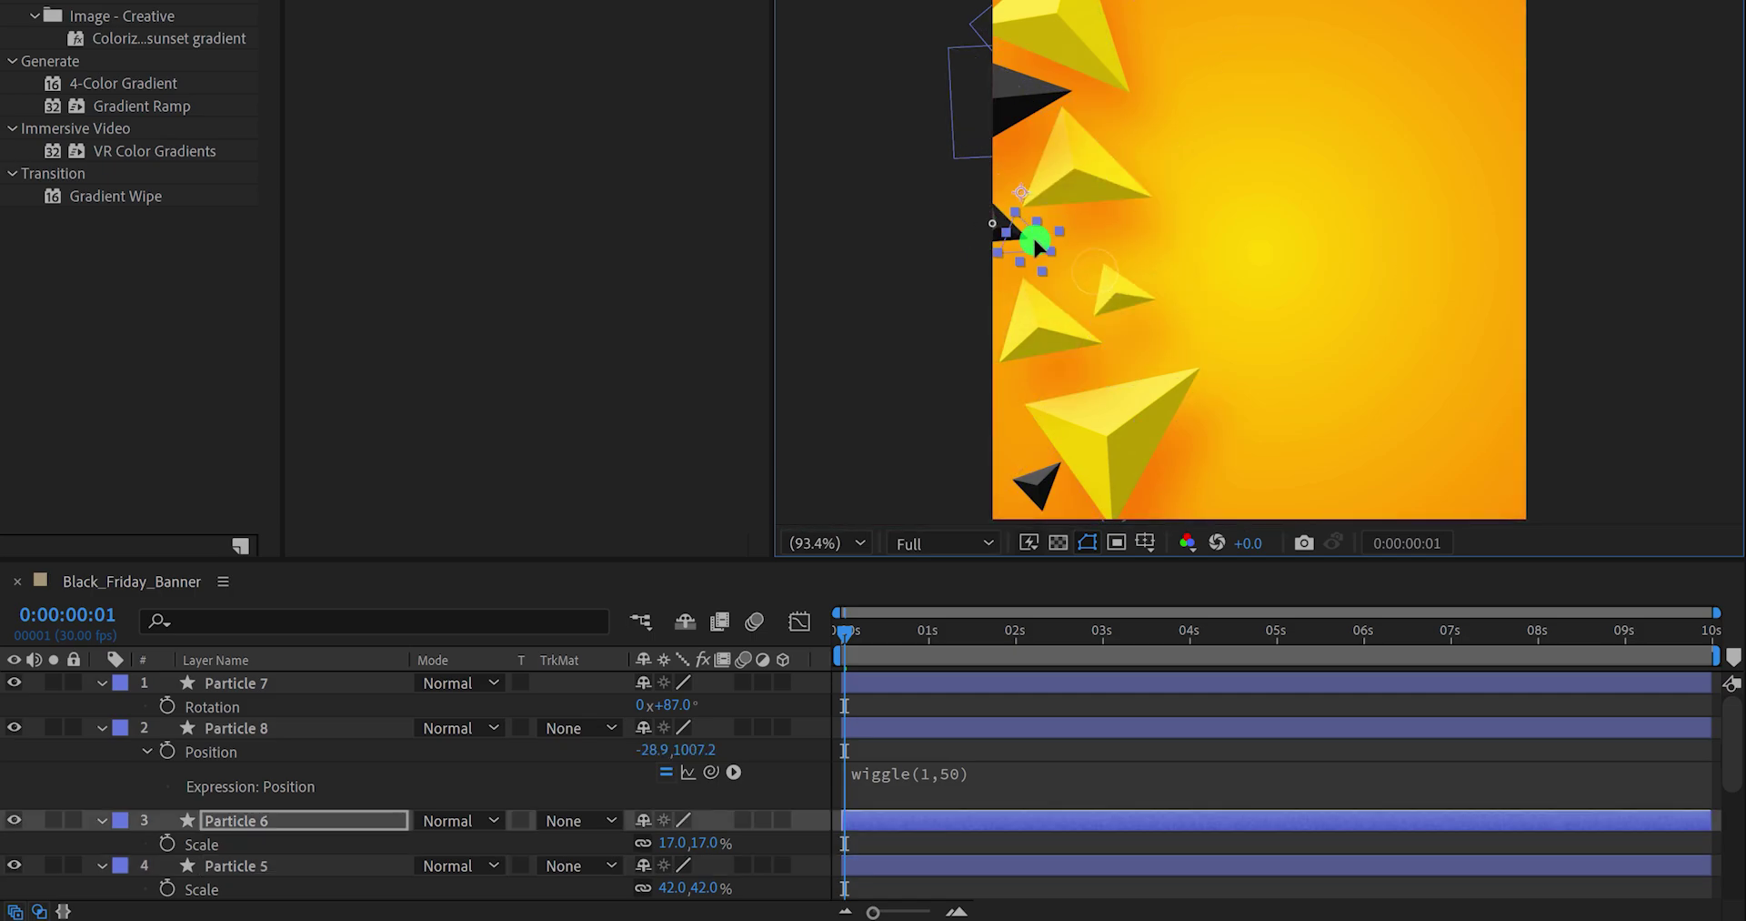
left_click(1043, 329)
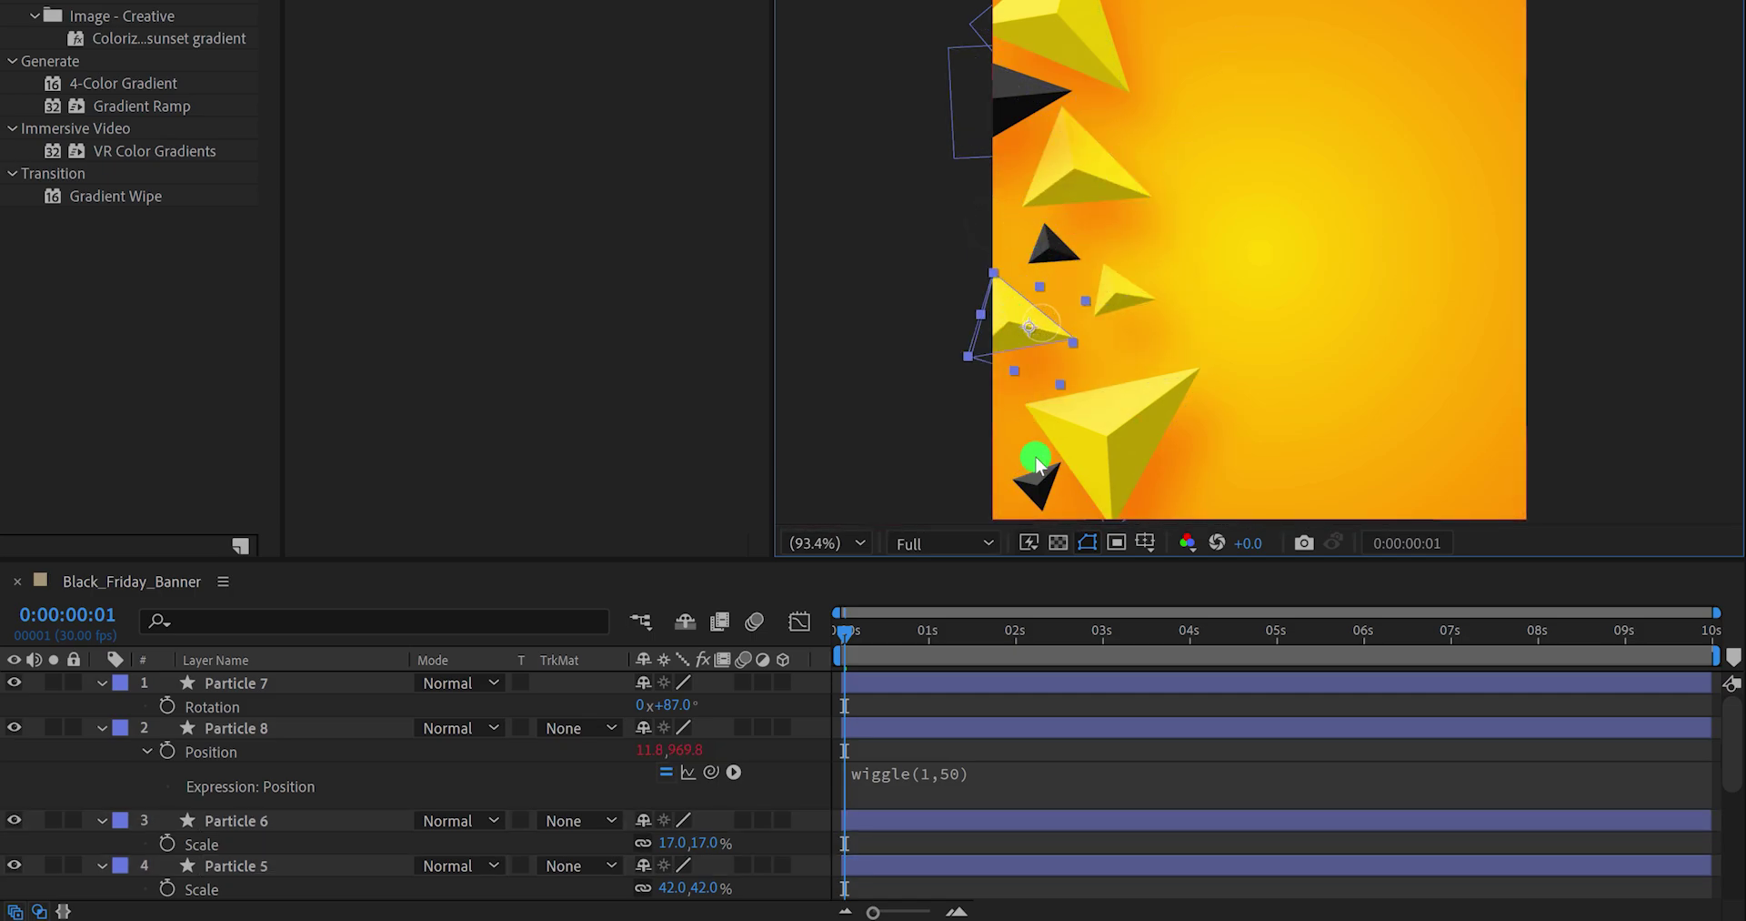
Step: Pre-compose all eight particle layers as Particles, moving all attributes into the new composition
left_click(283, 683)
scroll(275, 691, "down", 5)
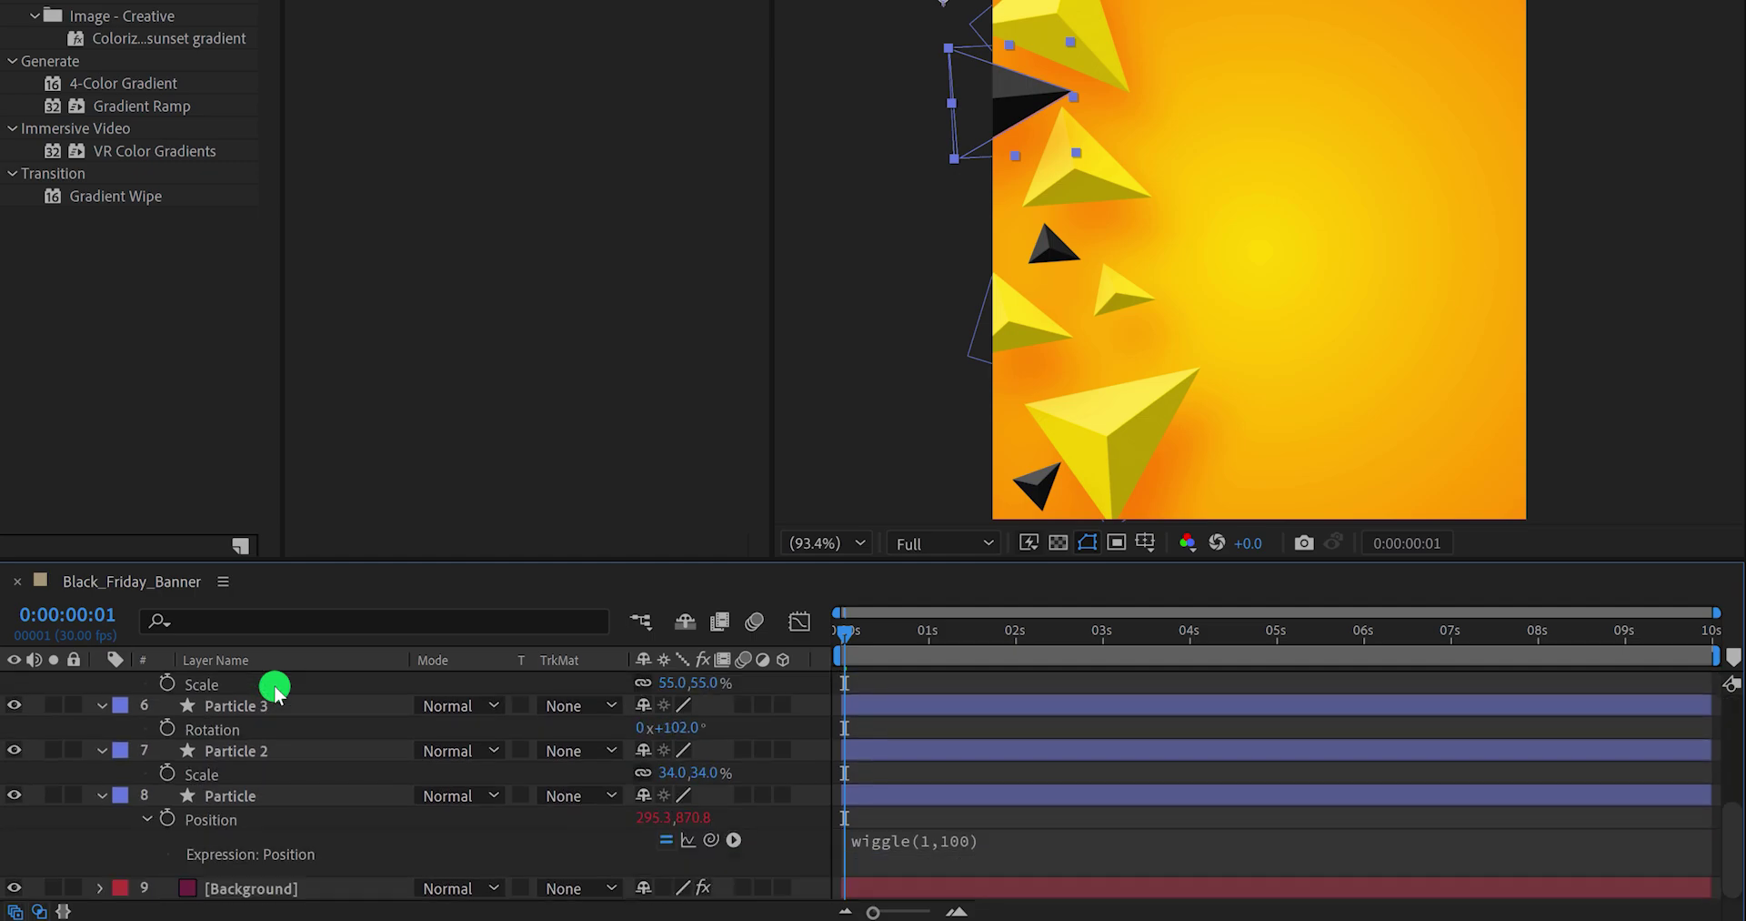
left_click(261, 797, "shift")
right_click(261, 797)
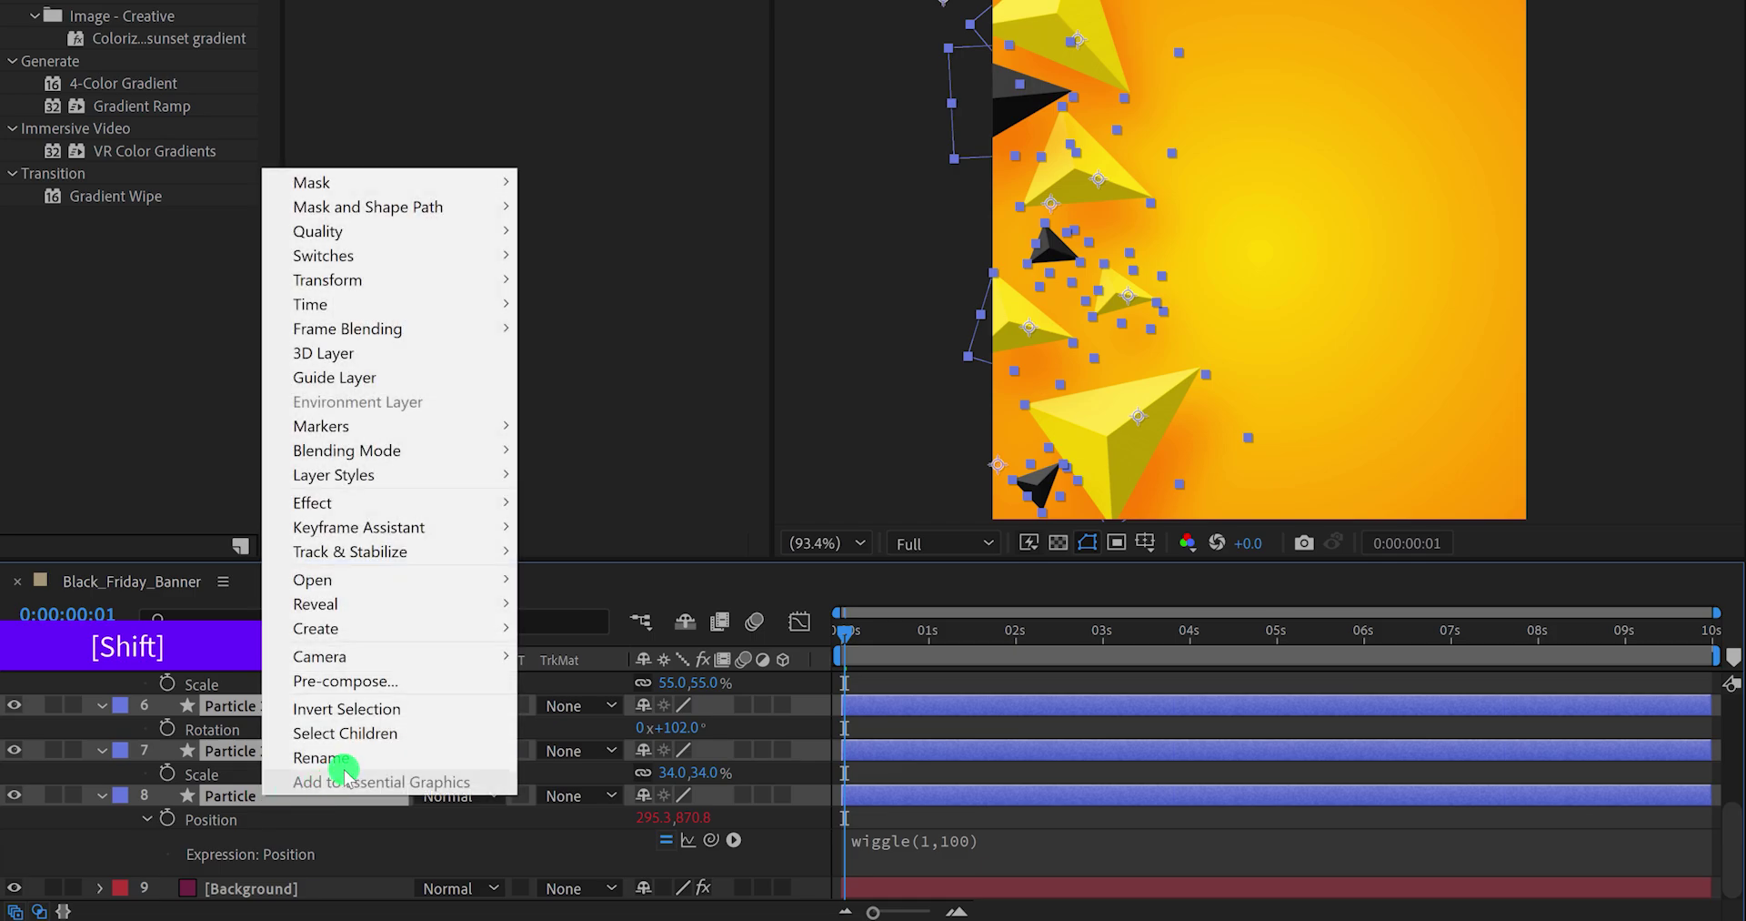
left_click(391, 690)
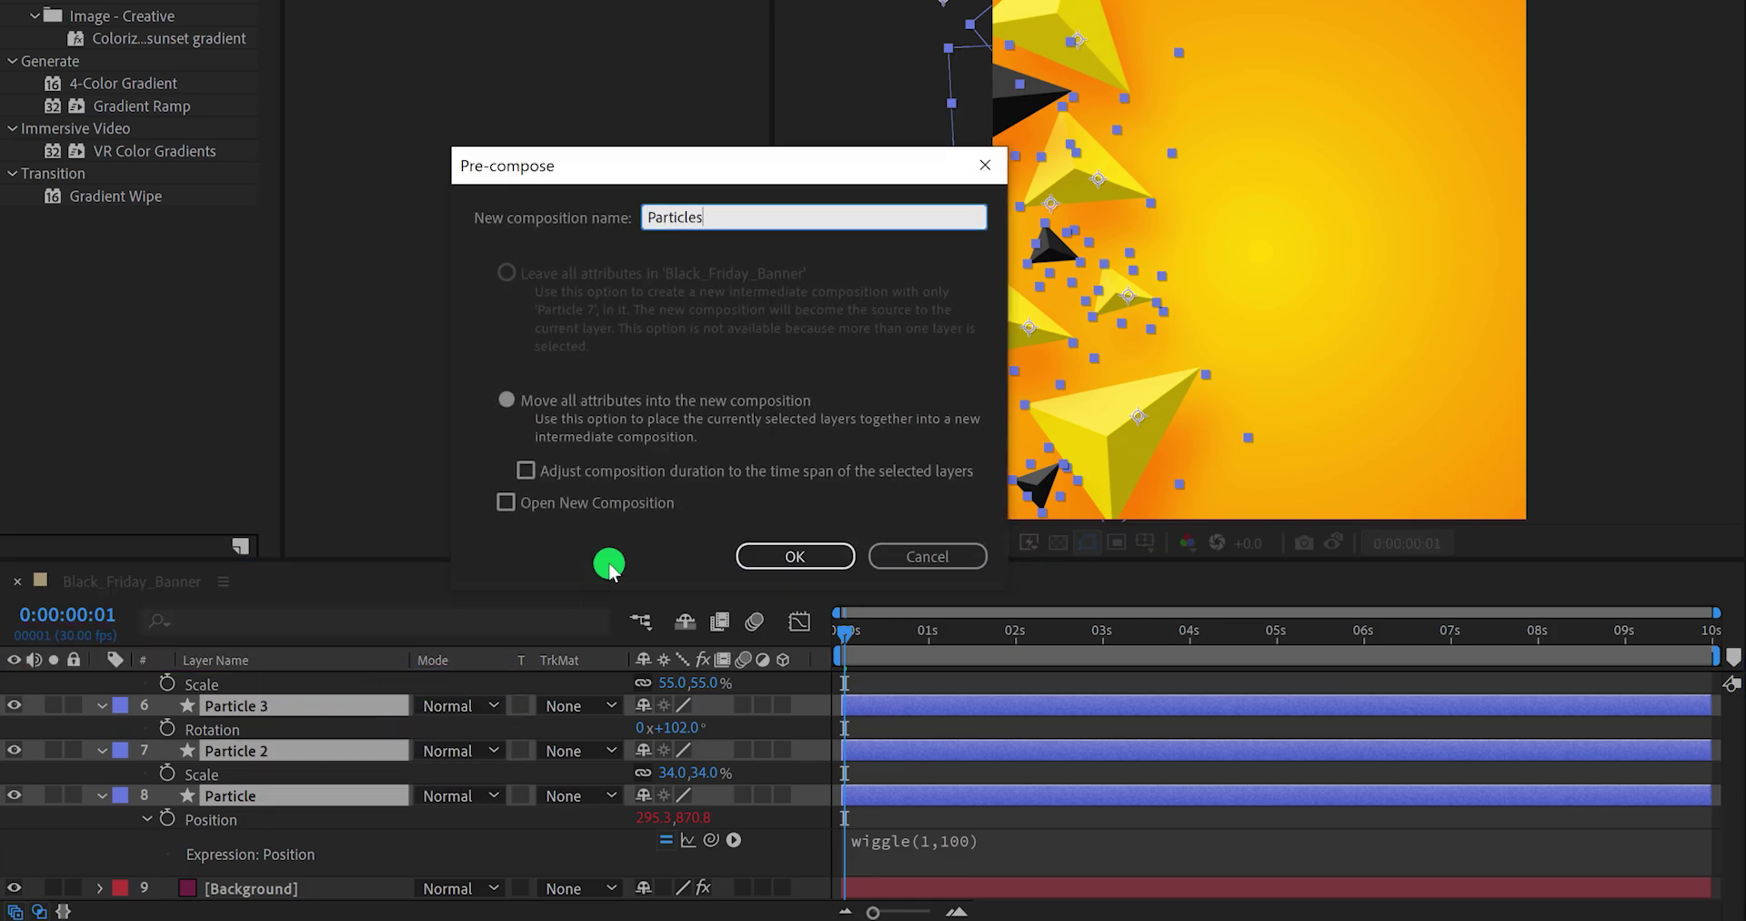
left_click(601, 405)
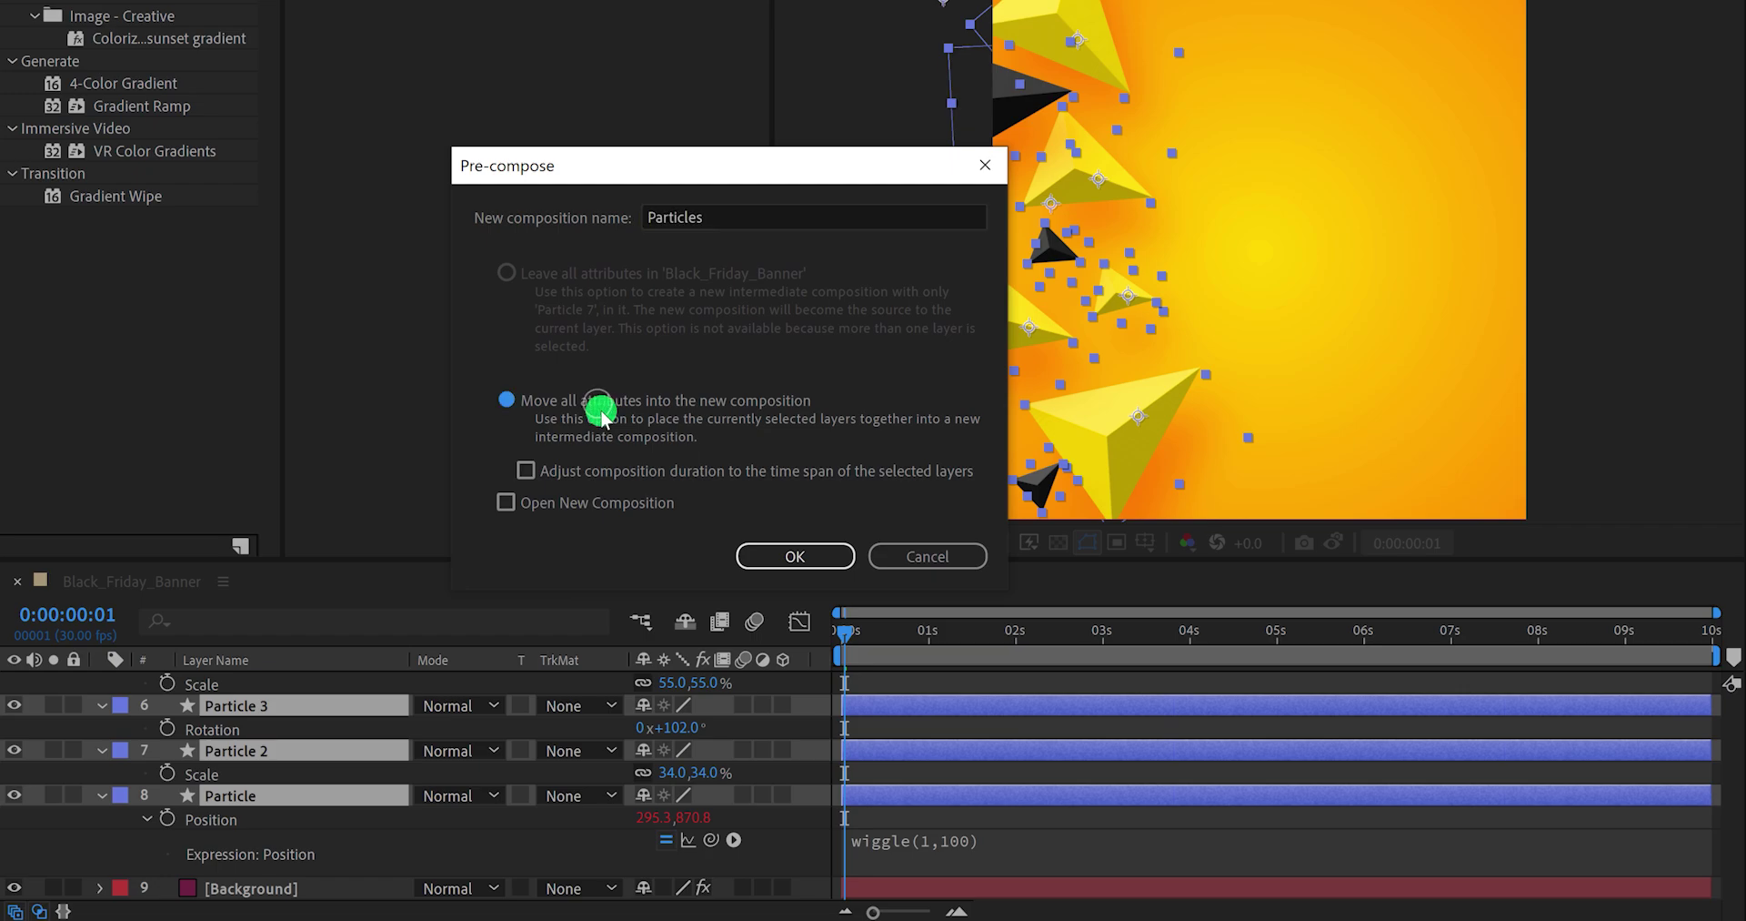
left_click(756, 556)
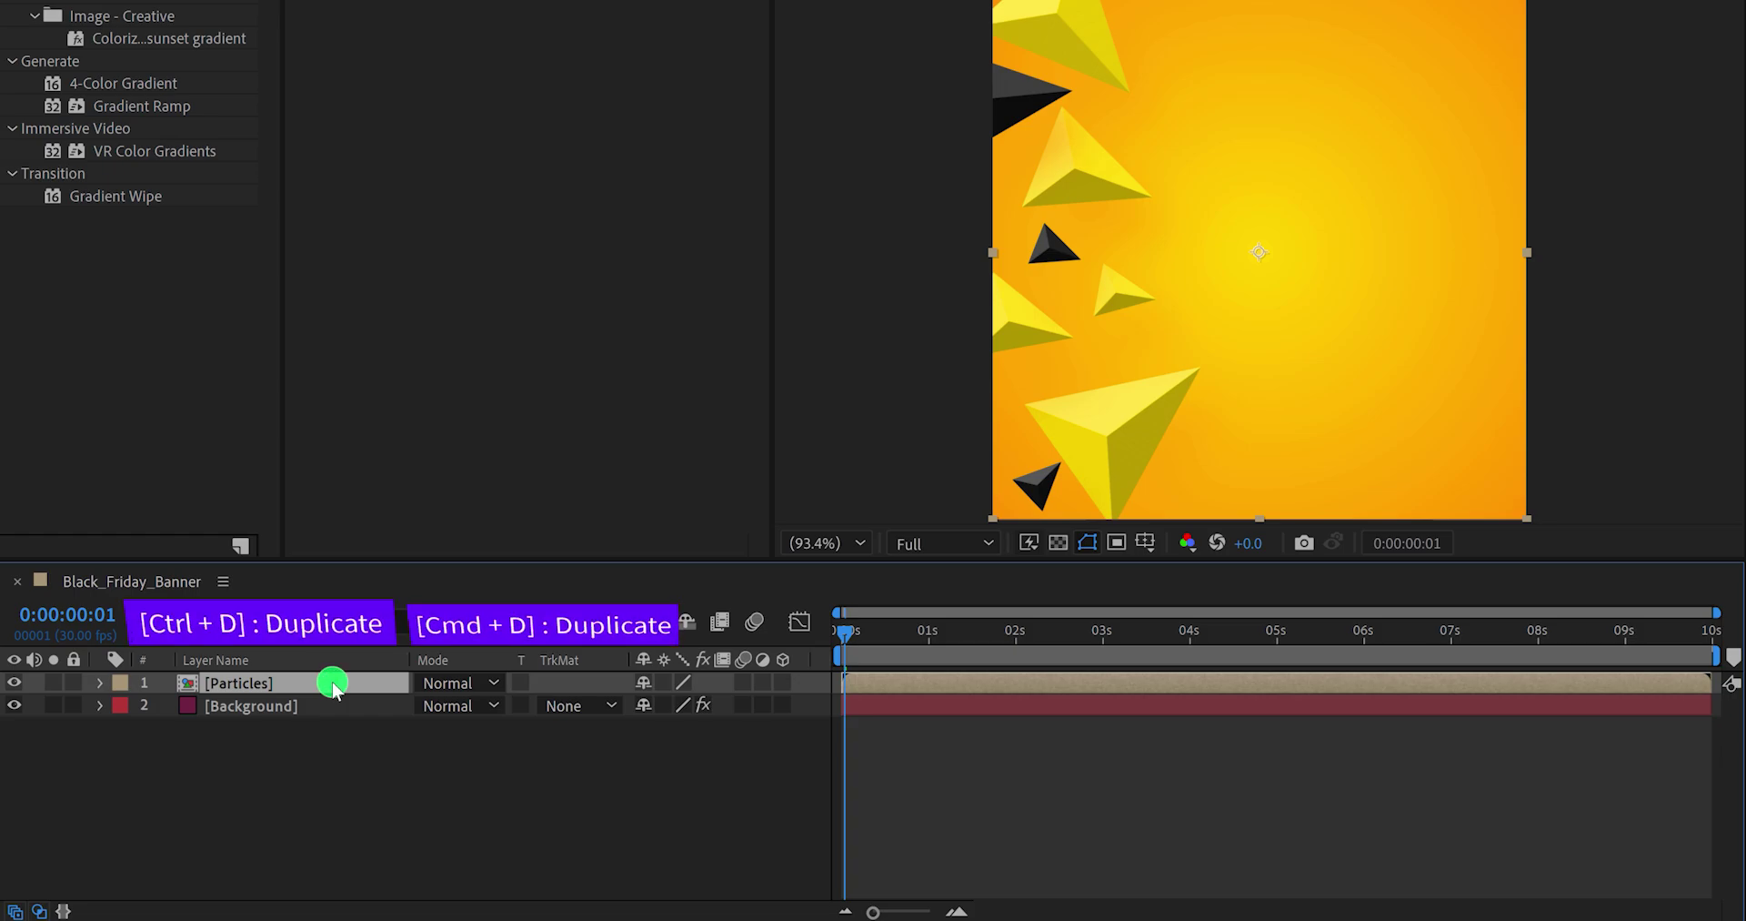
Step: Duplicate the Particles composition layer and flip the copy horizontally
key("ctrl+d")
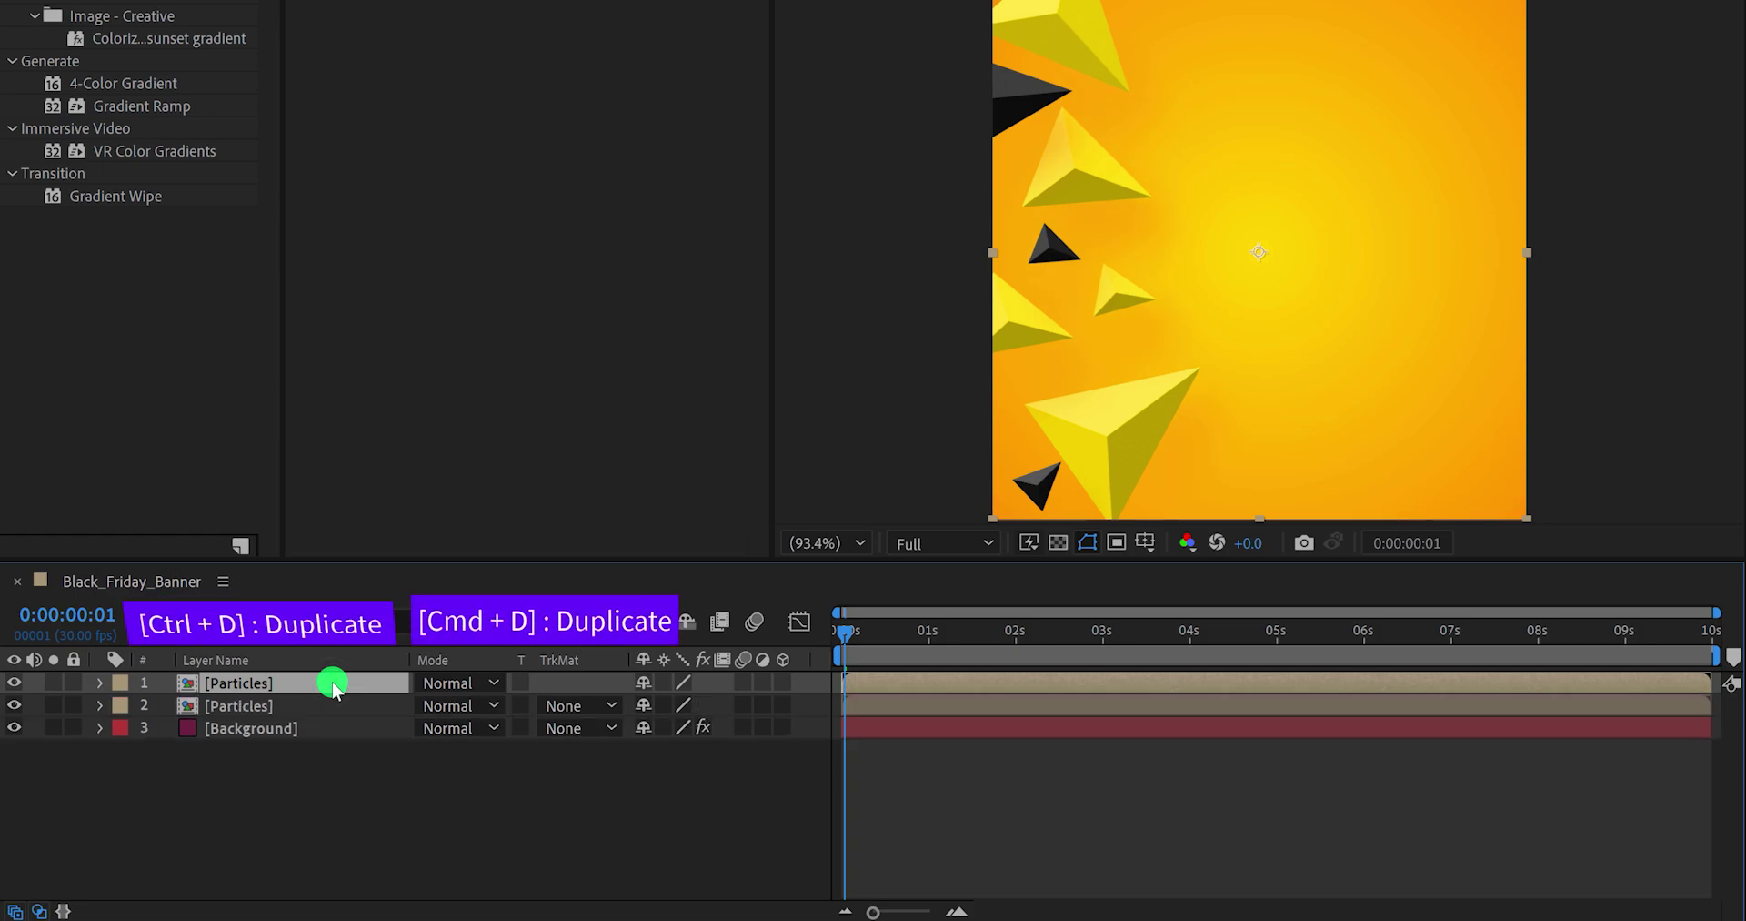
right_click(332, 682)
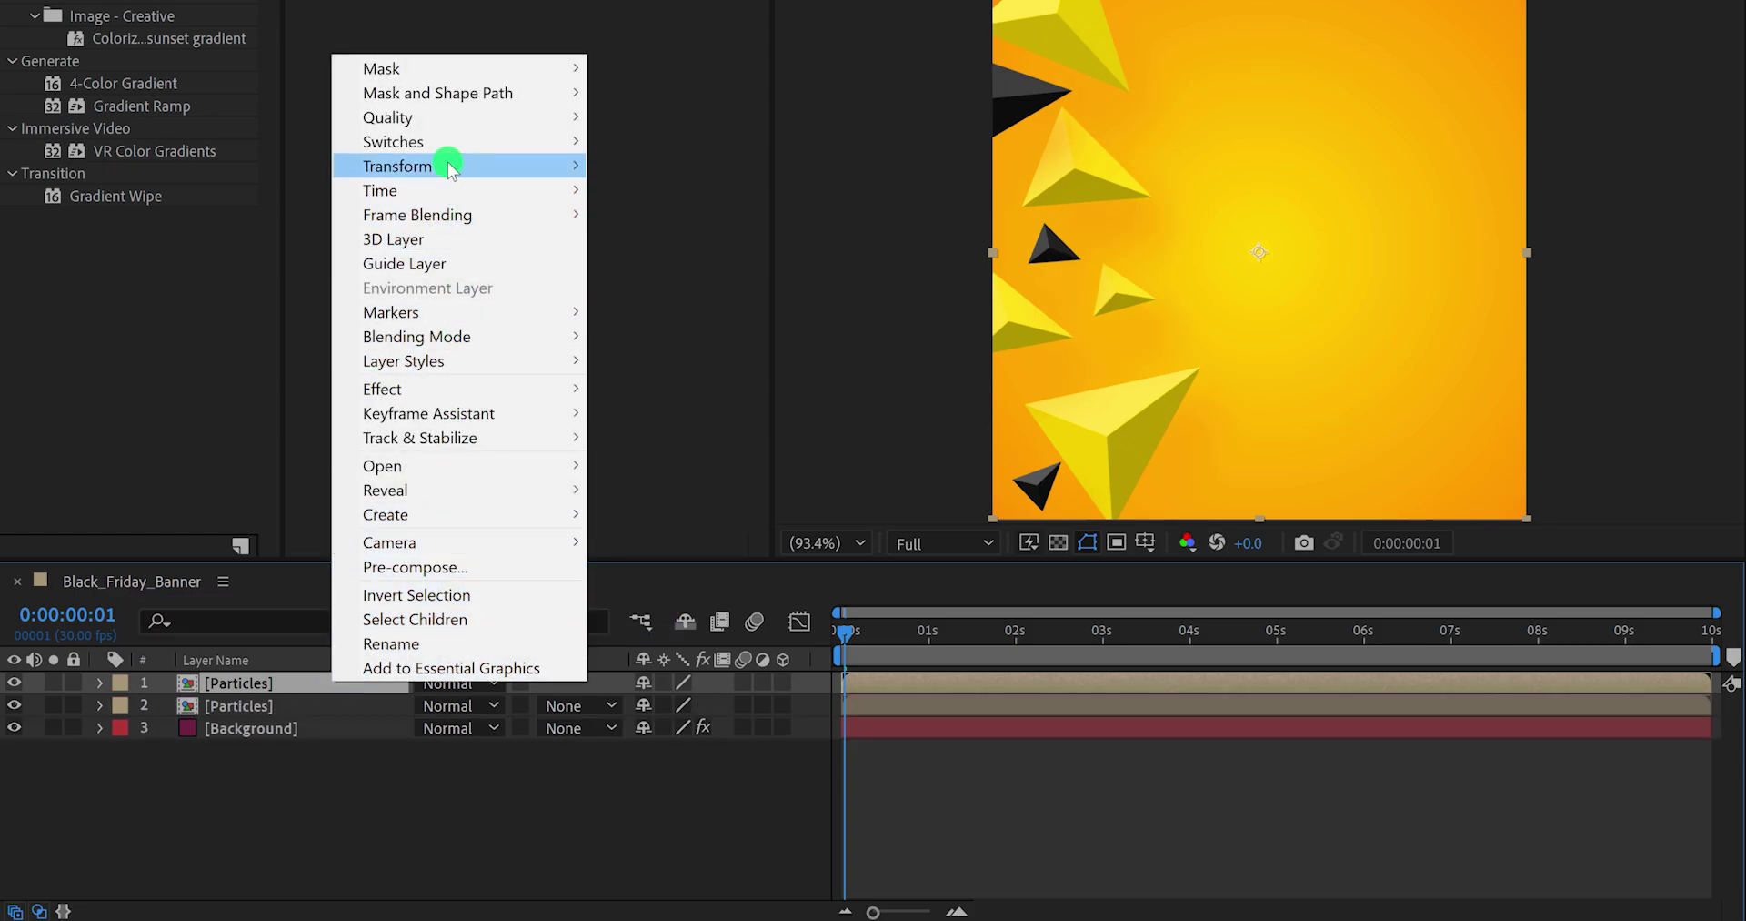
mouse_move(449, 166)
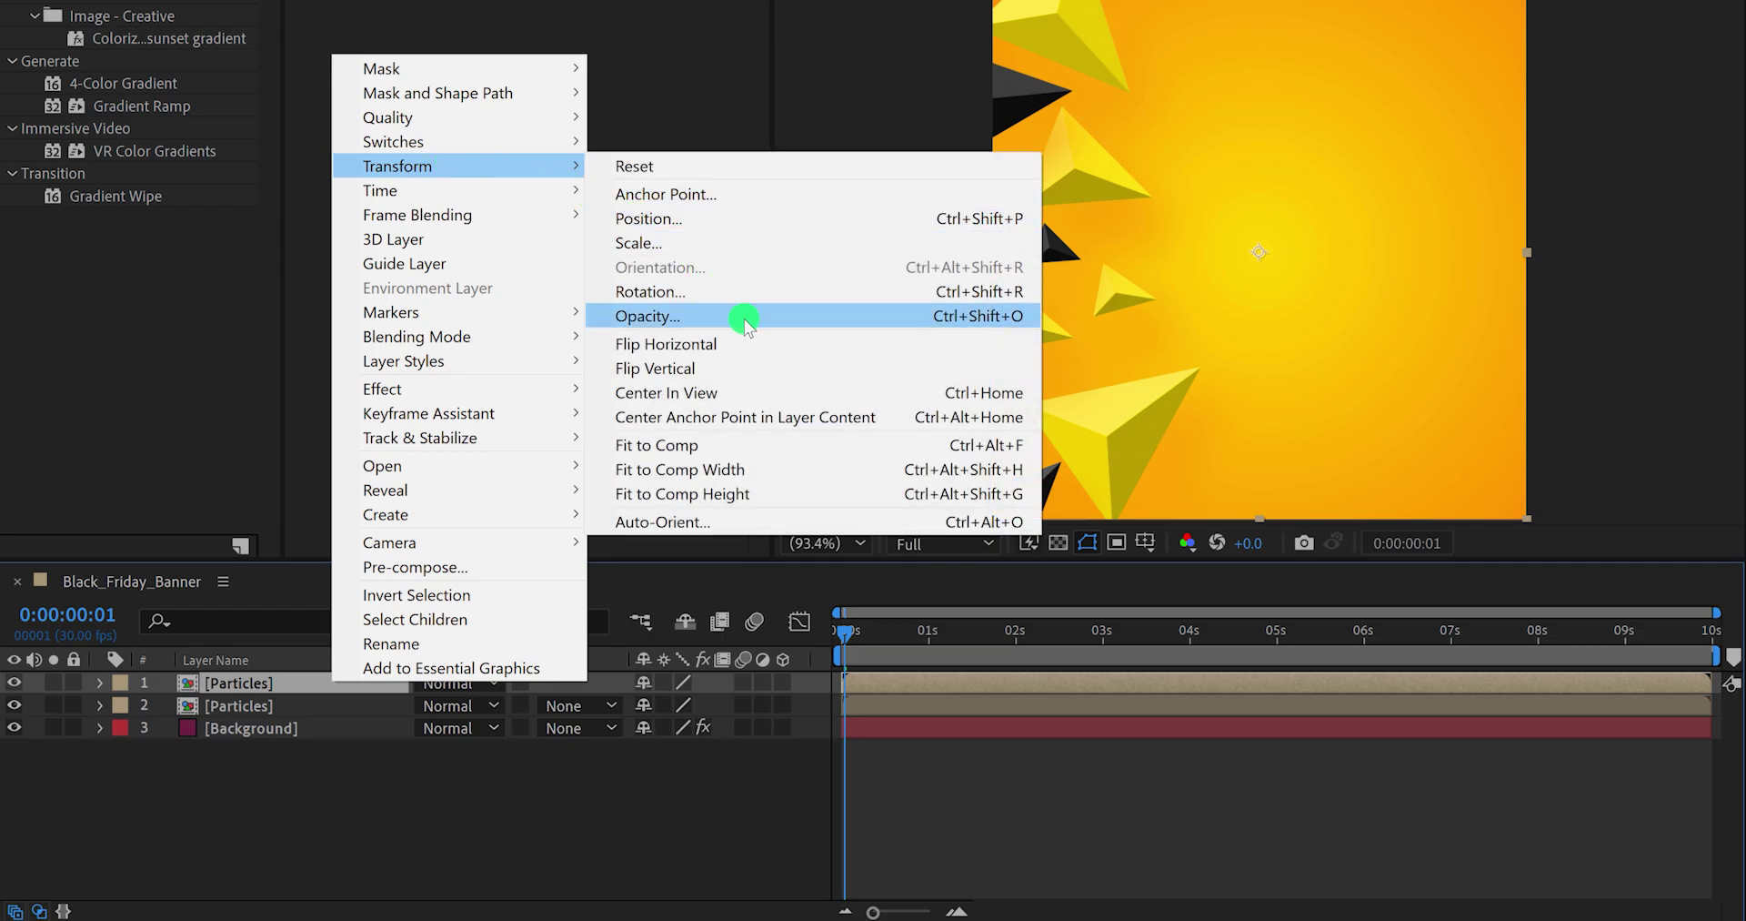
left_click(755, 344)
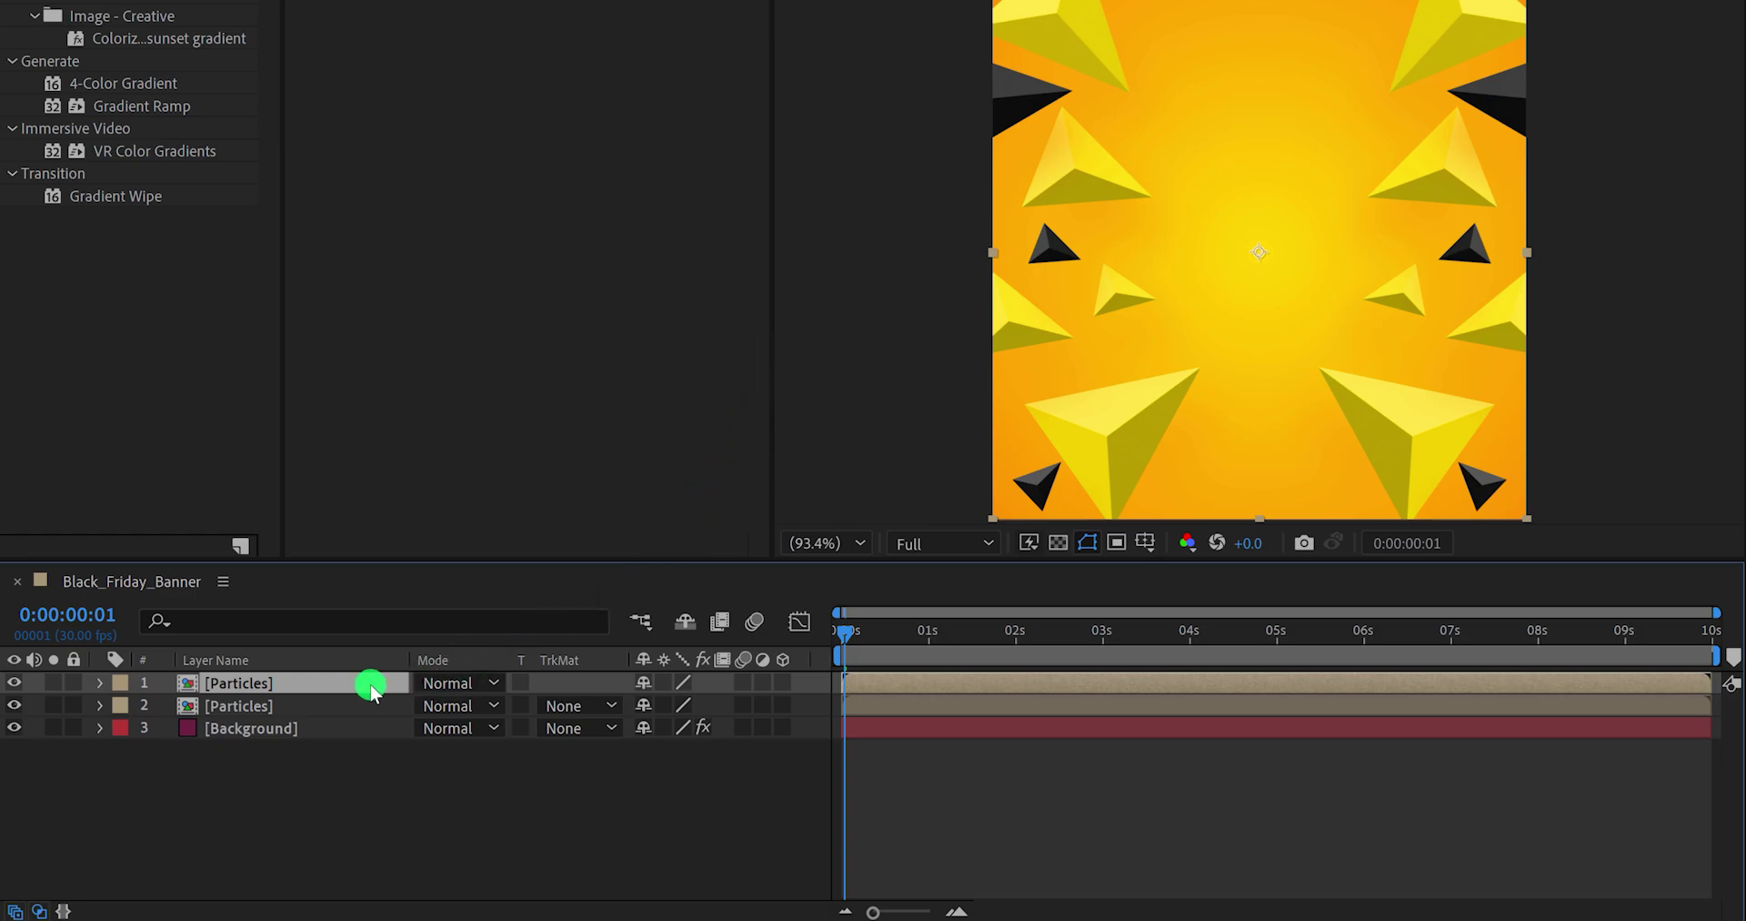
Step: Scale the flipped Particles layer to -62%, 62%
key("s")
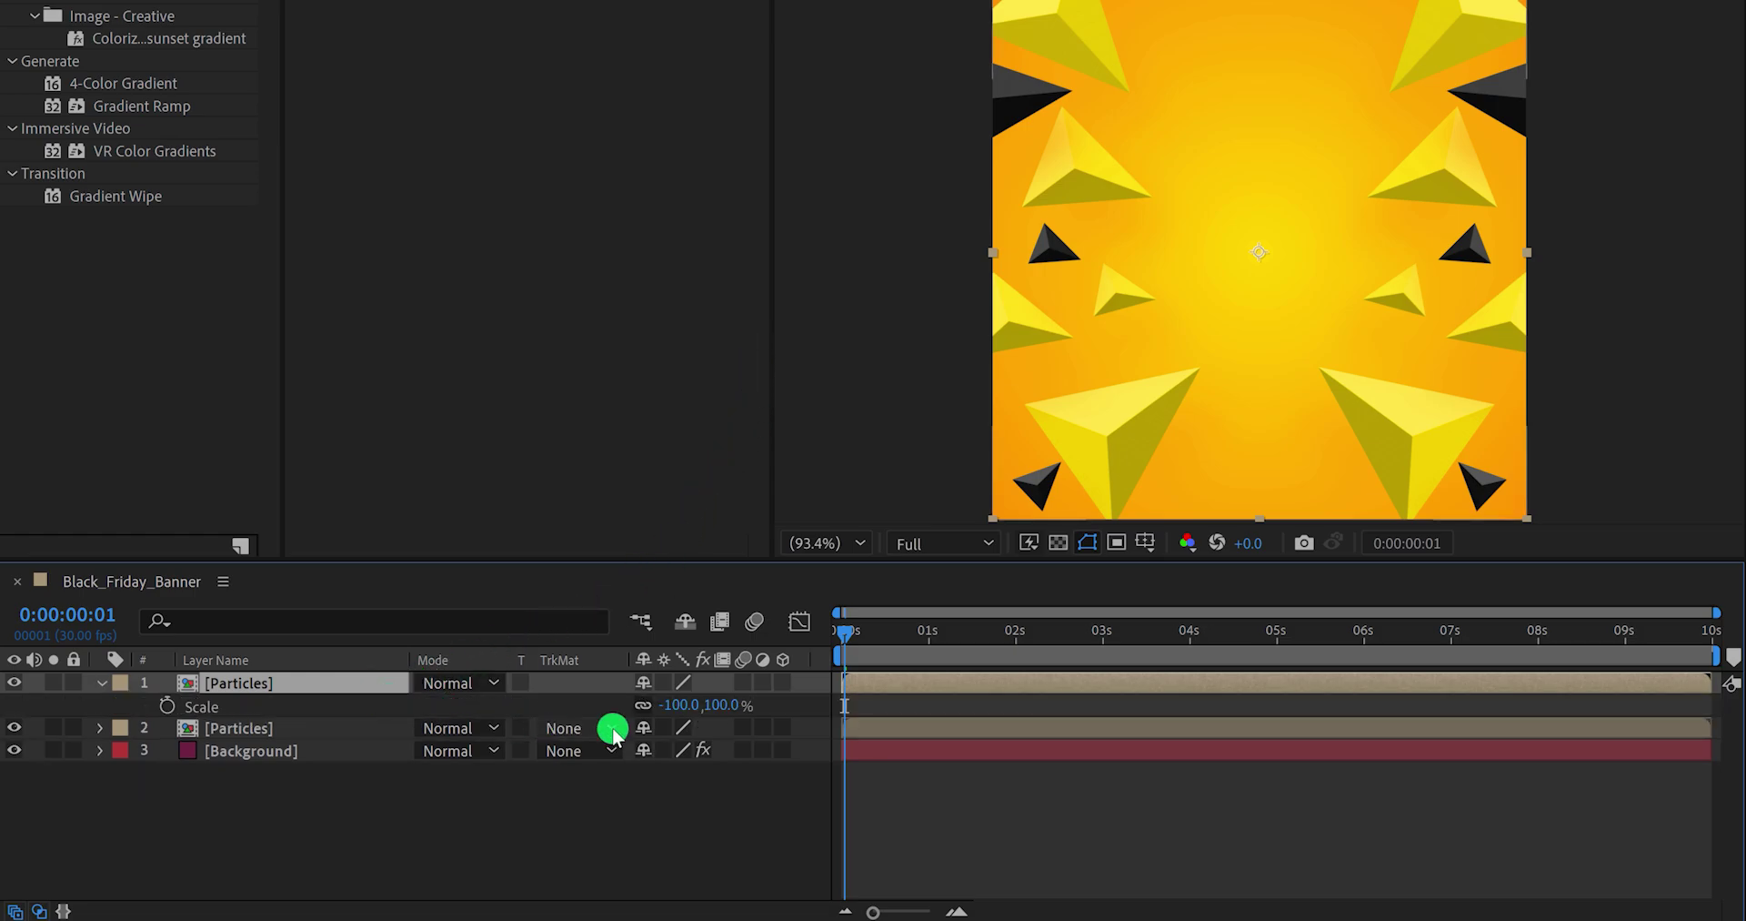
left_click_drag(733, 710, 691, 719)
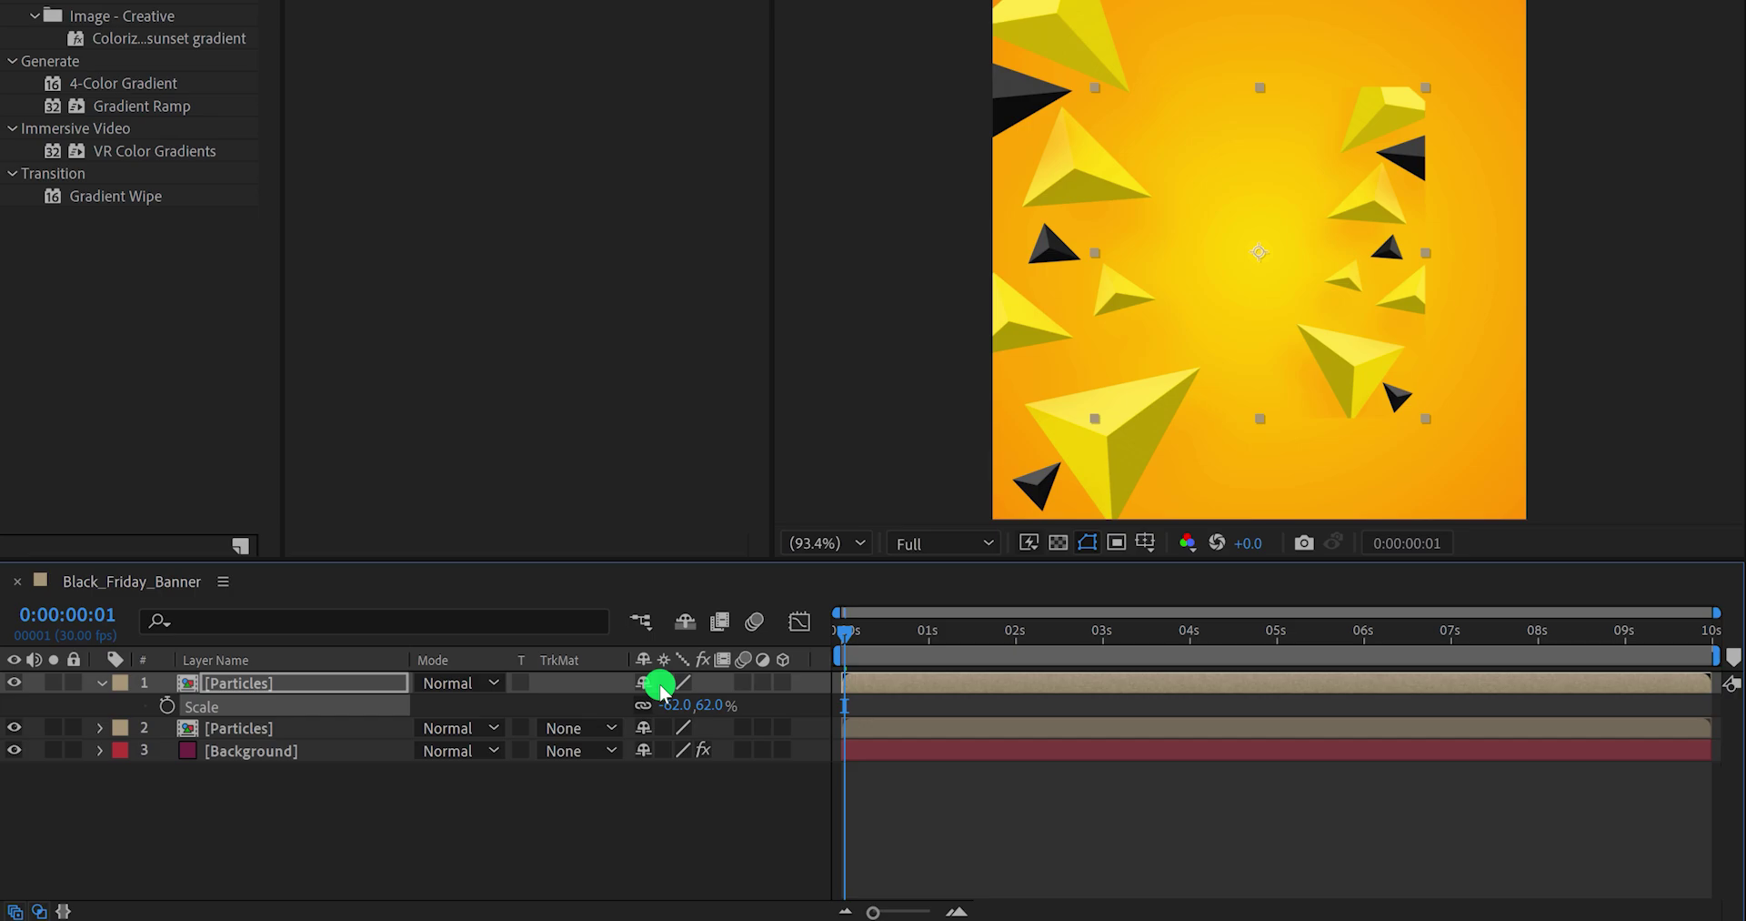
Step: Show the layer switches and enable Collapse Transformations on both Particles layers
key("F4")
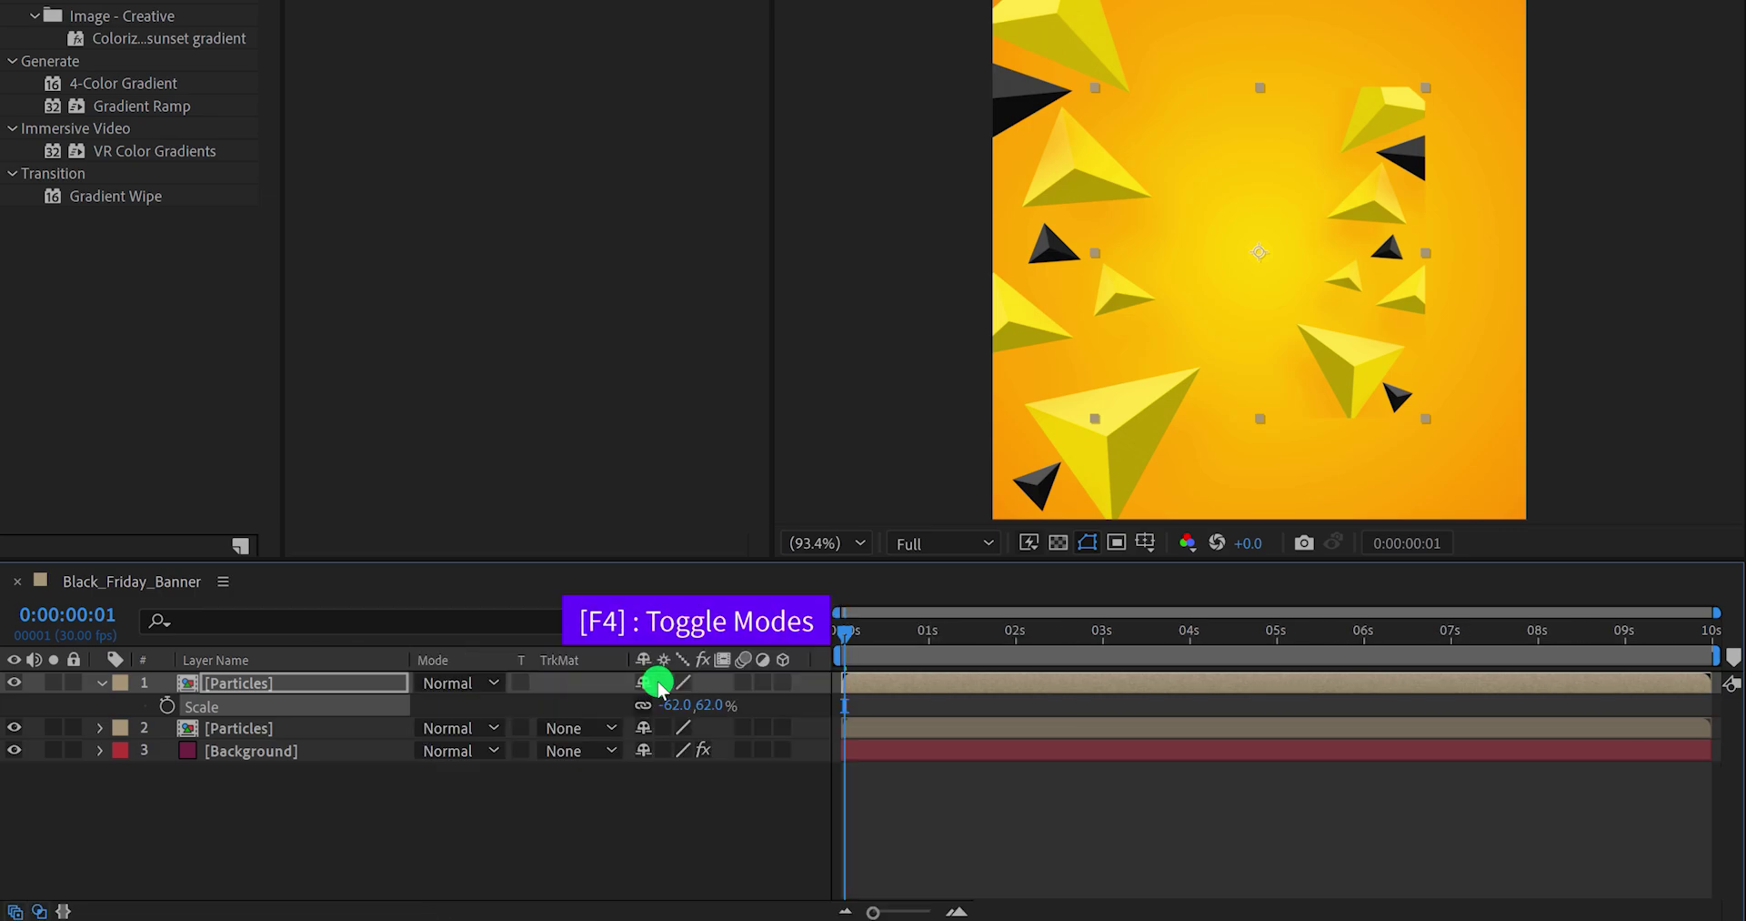
key("F4")
key("F4")
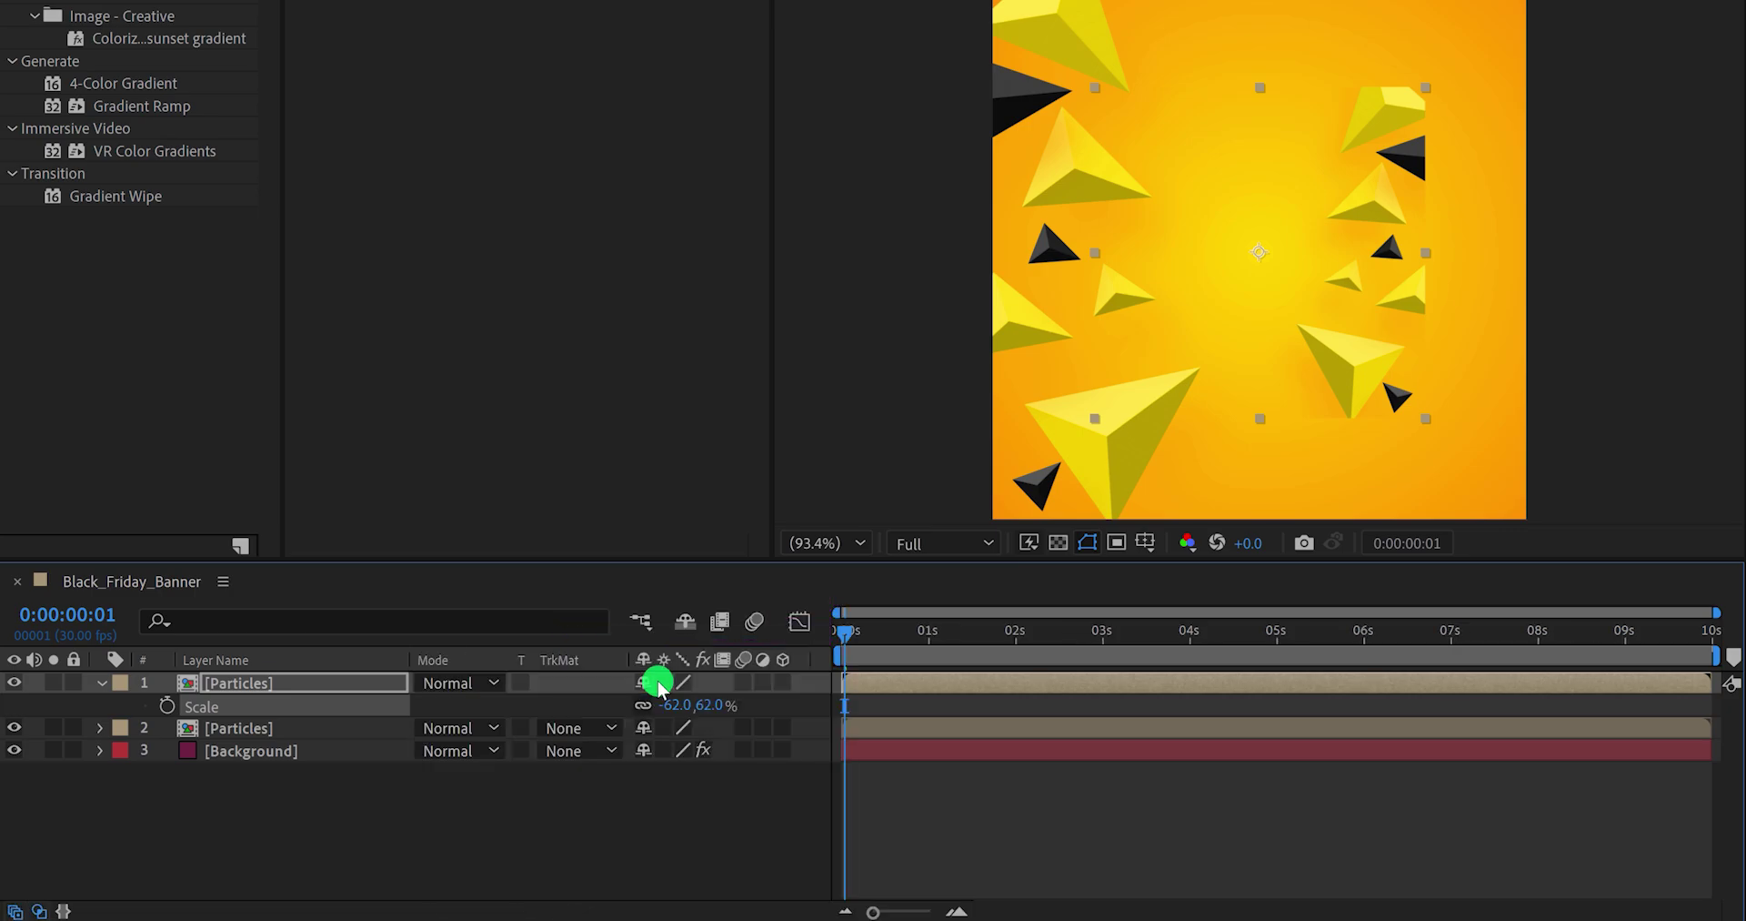
right_click(812, 660)
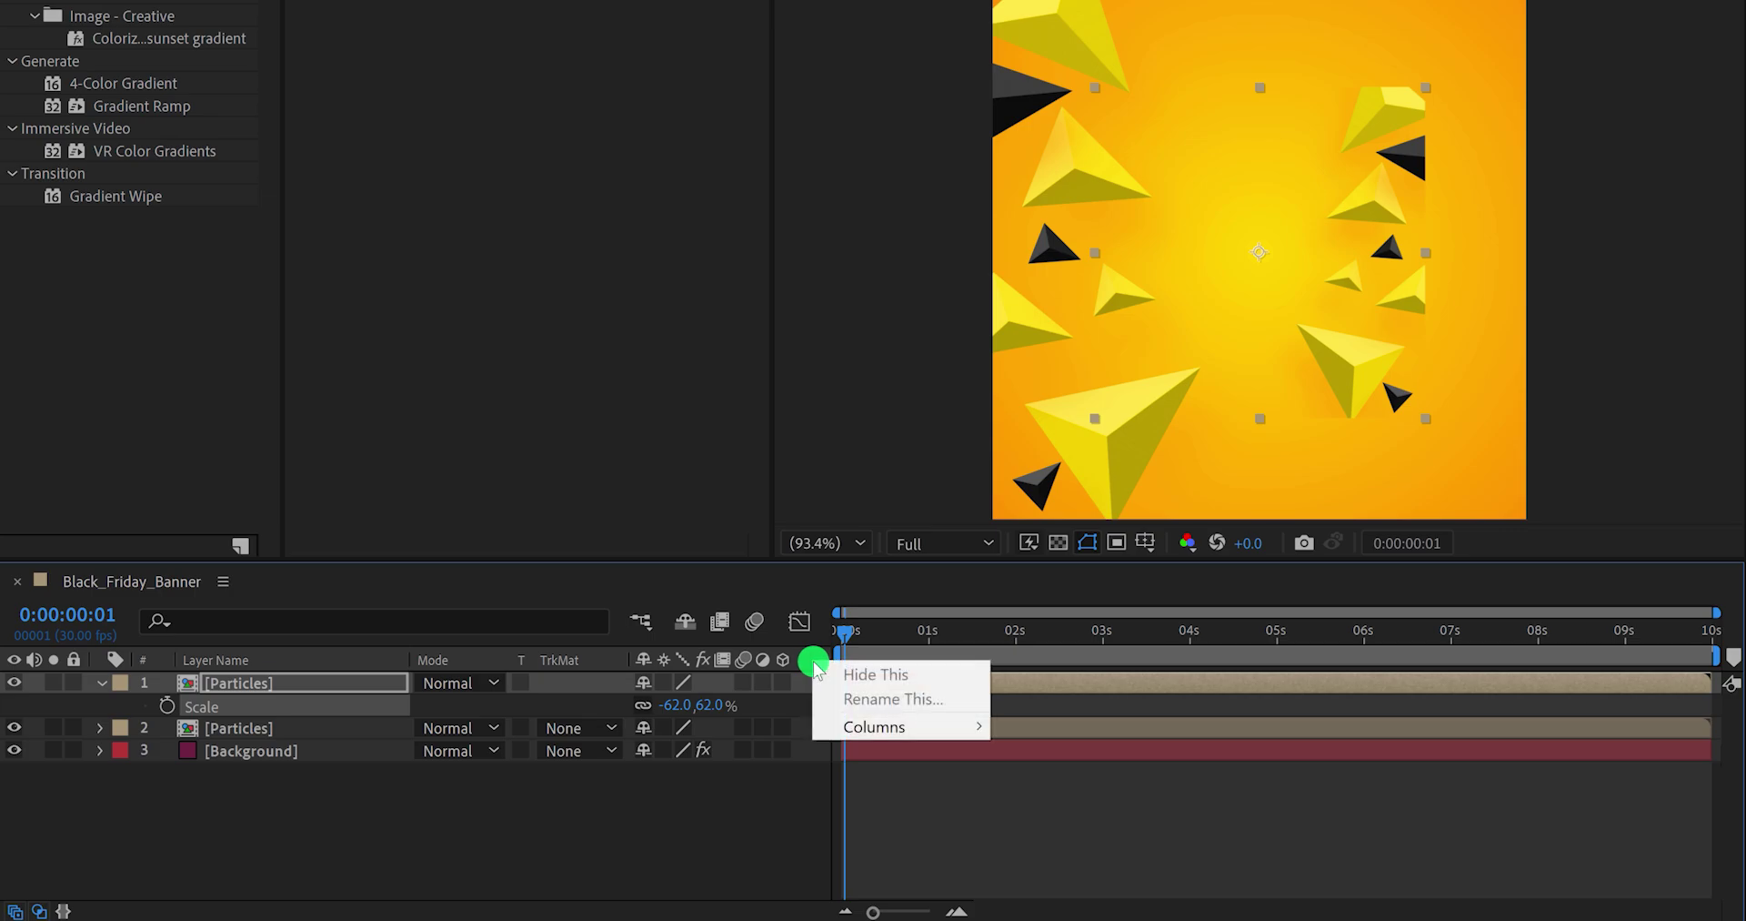
mouse_move(881, 726)
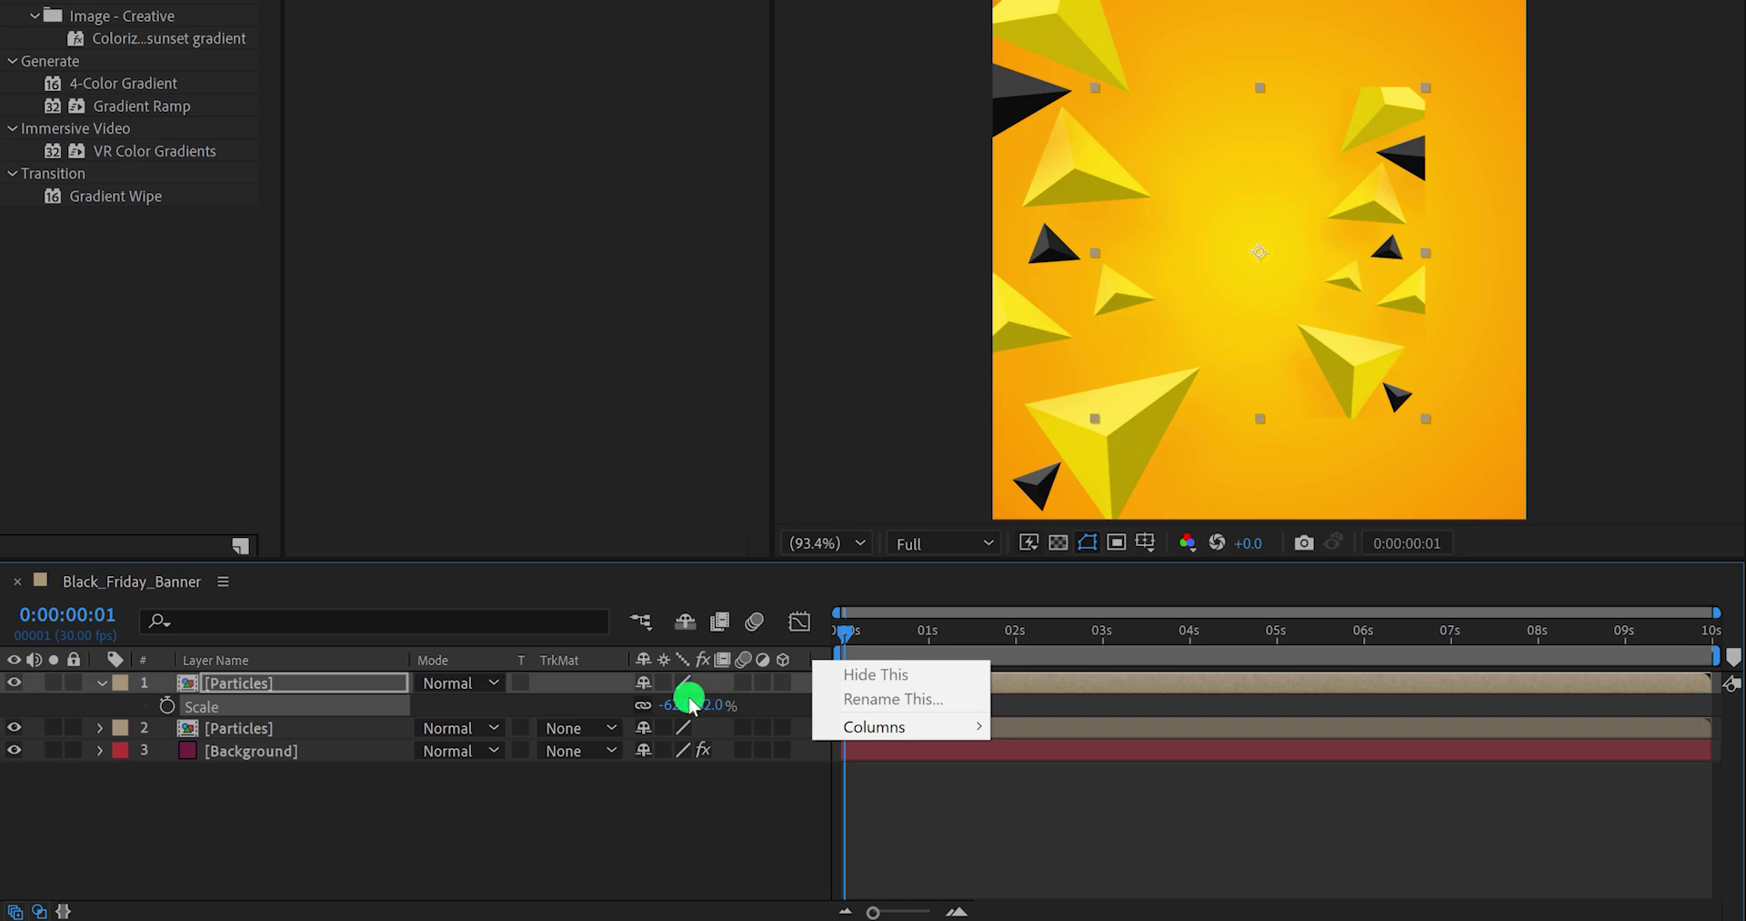
left_click(661, 691)
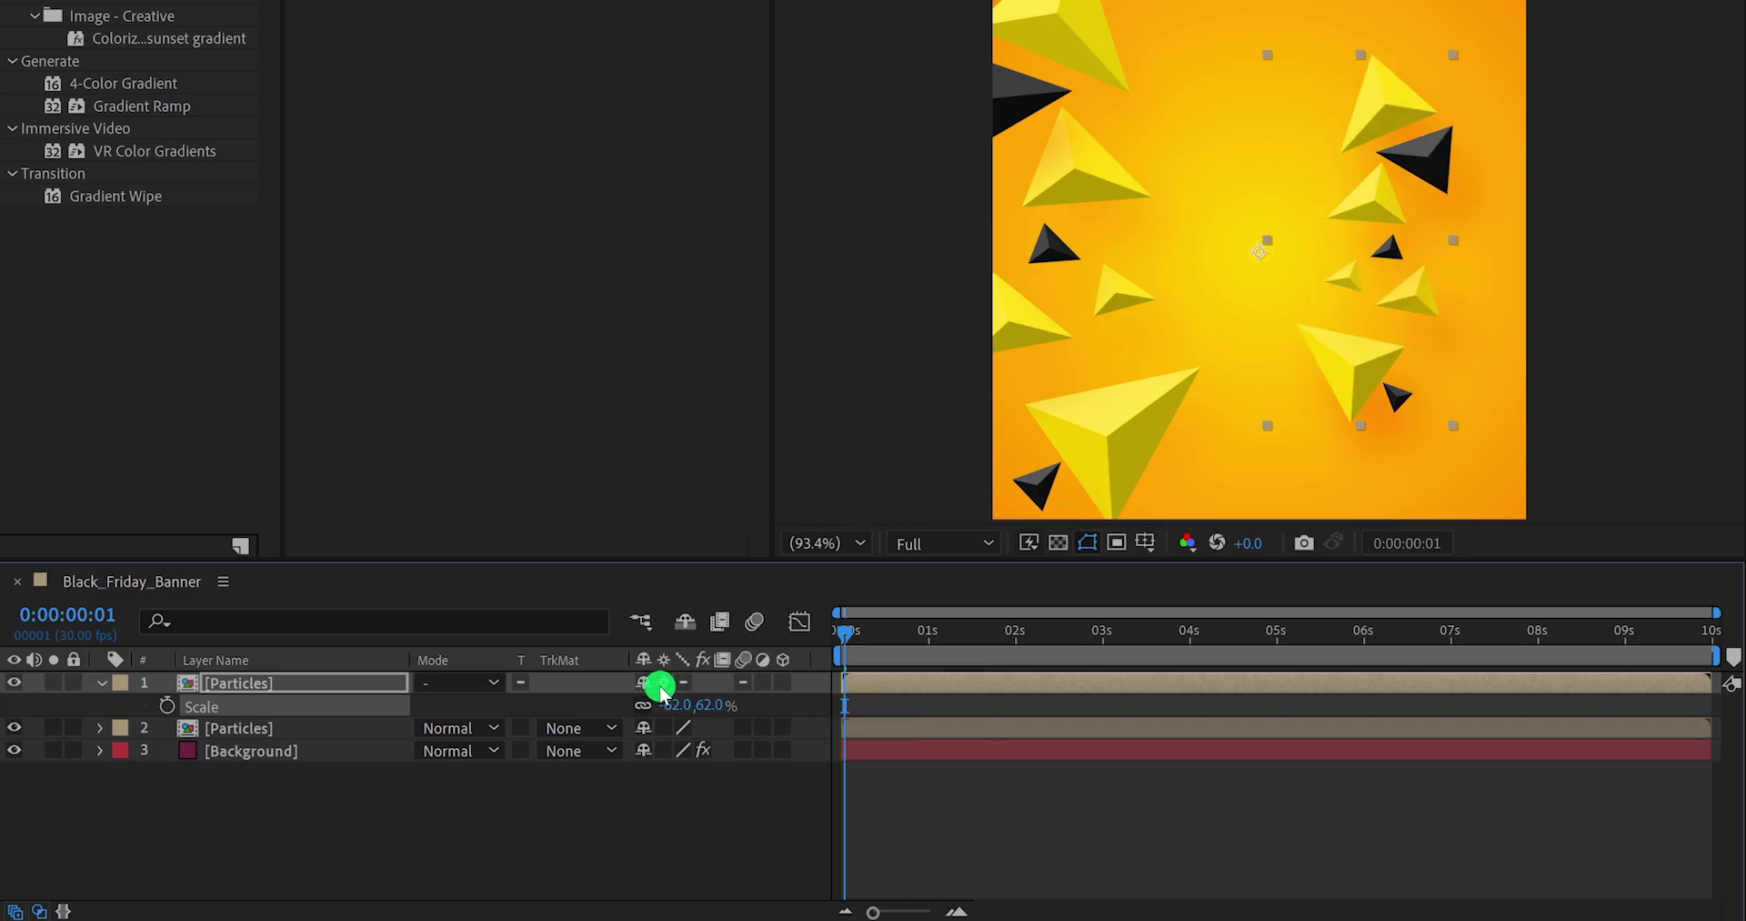
left_click(662, 726)
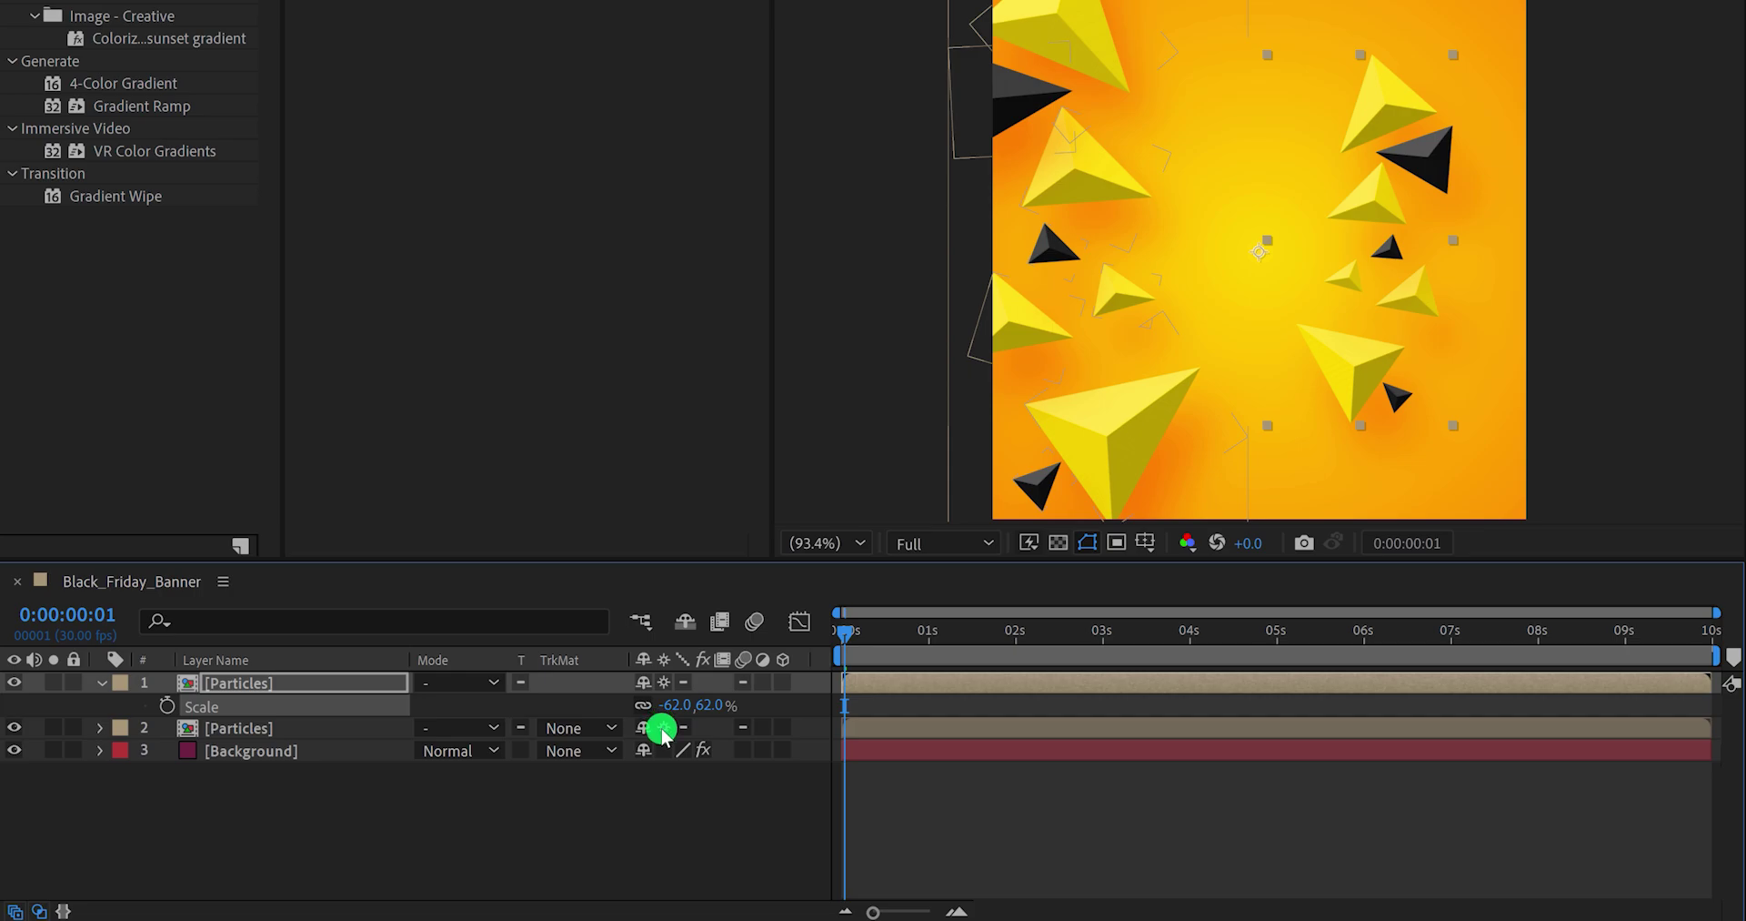
Step: Move the flipped Particles layer to the banner's upper-right edge and surround the border with duplicates rotated to 53° and 105°
left_click(380, 684)
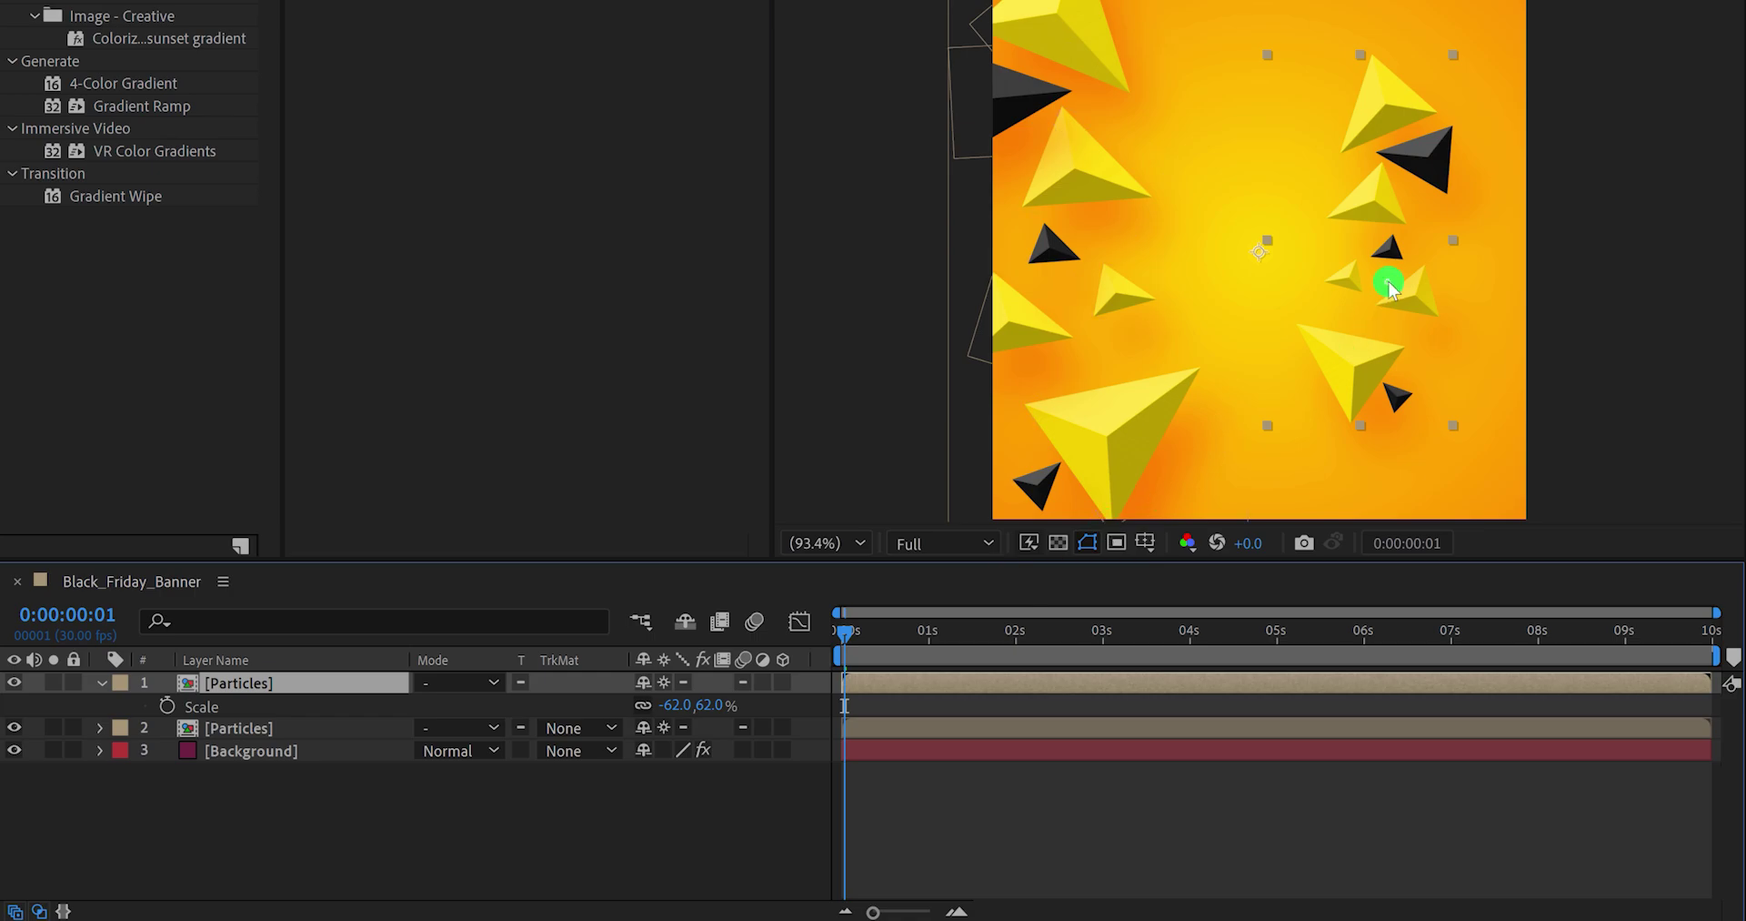
left_click_drag(1389, 286, 1470, 156)
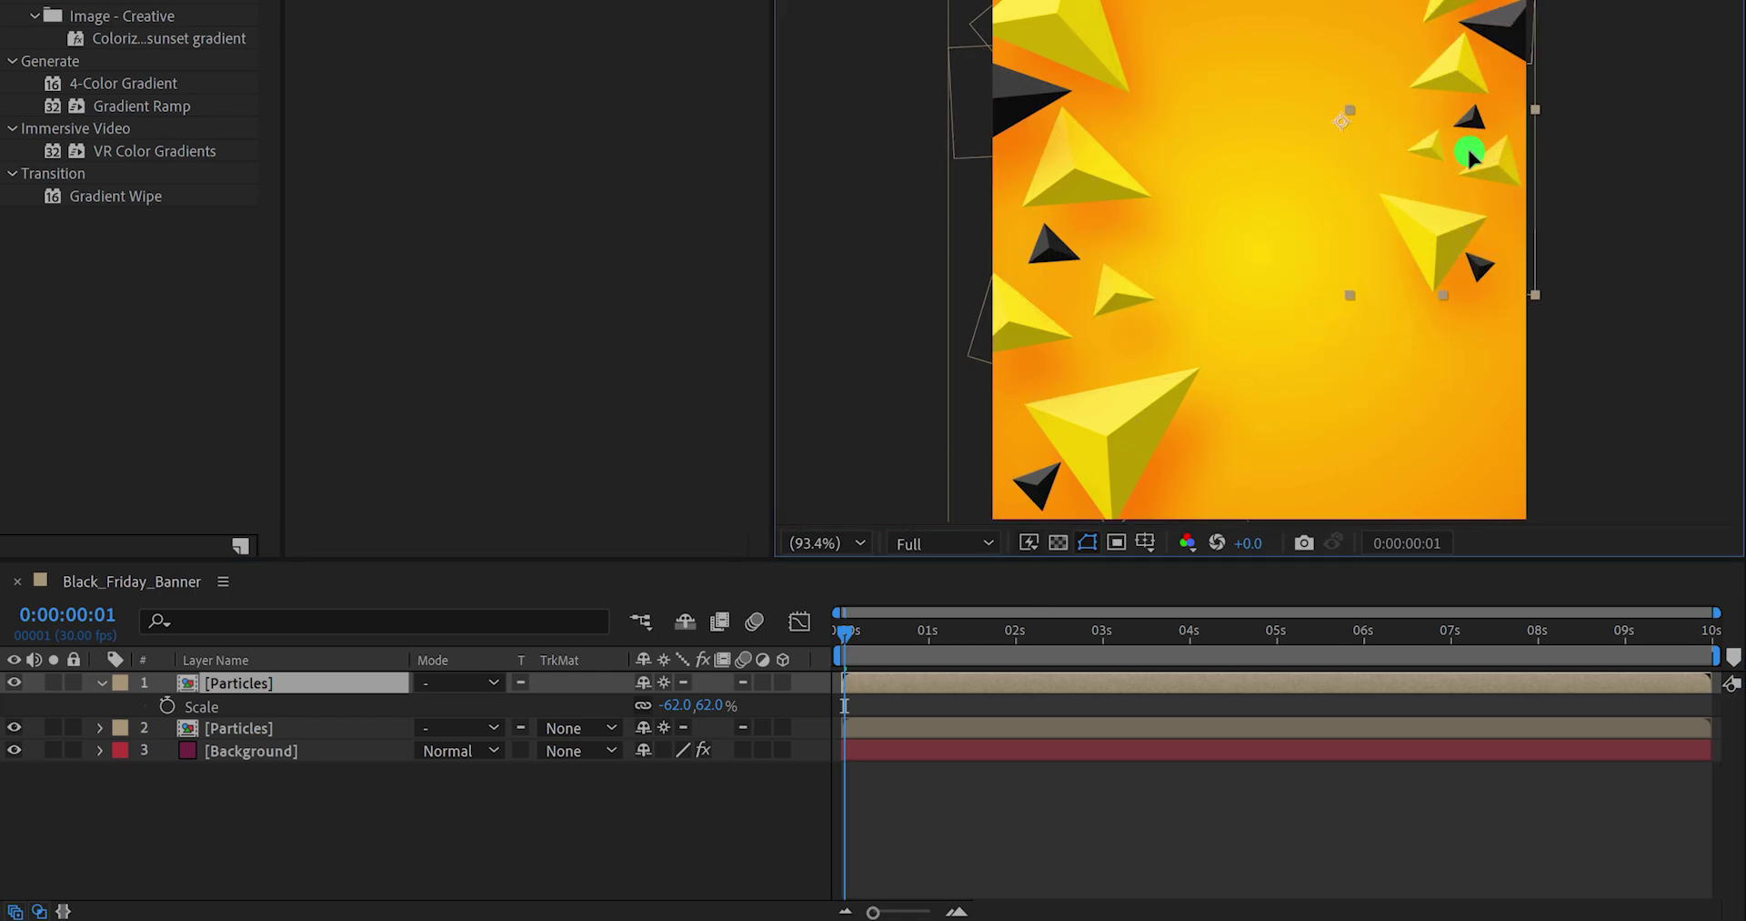
key("ctrl+d")
key("r")
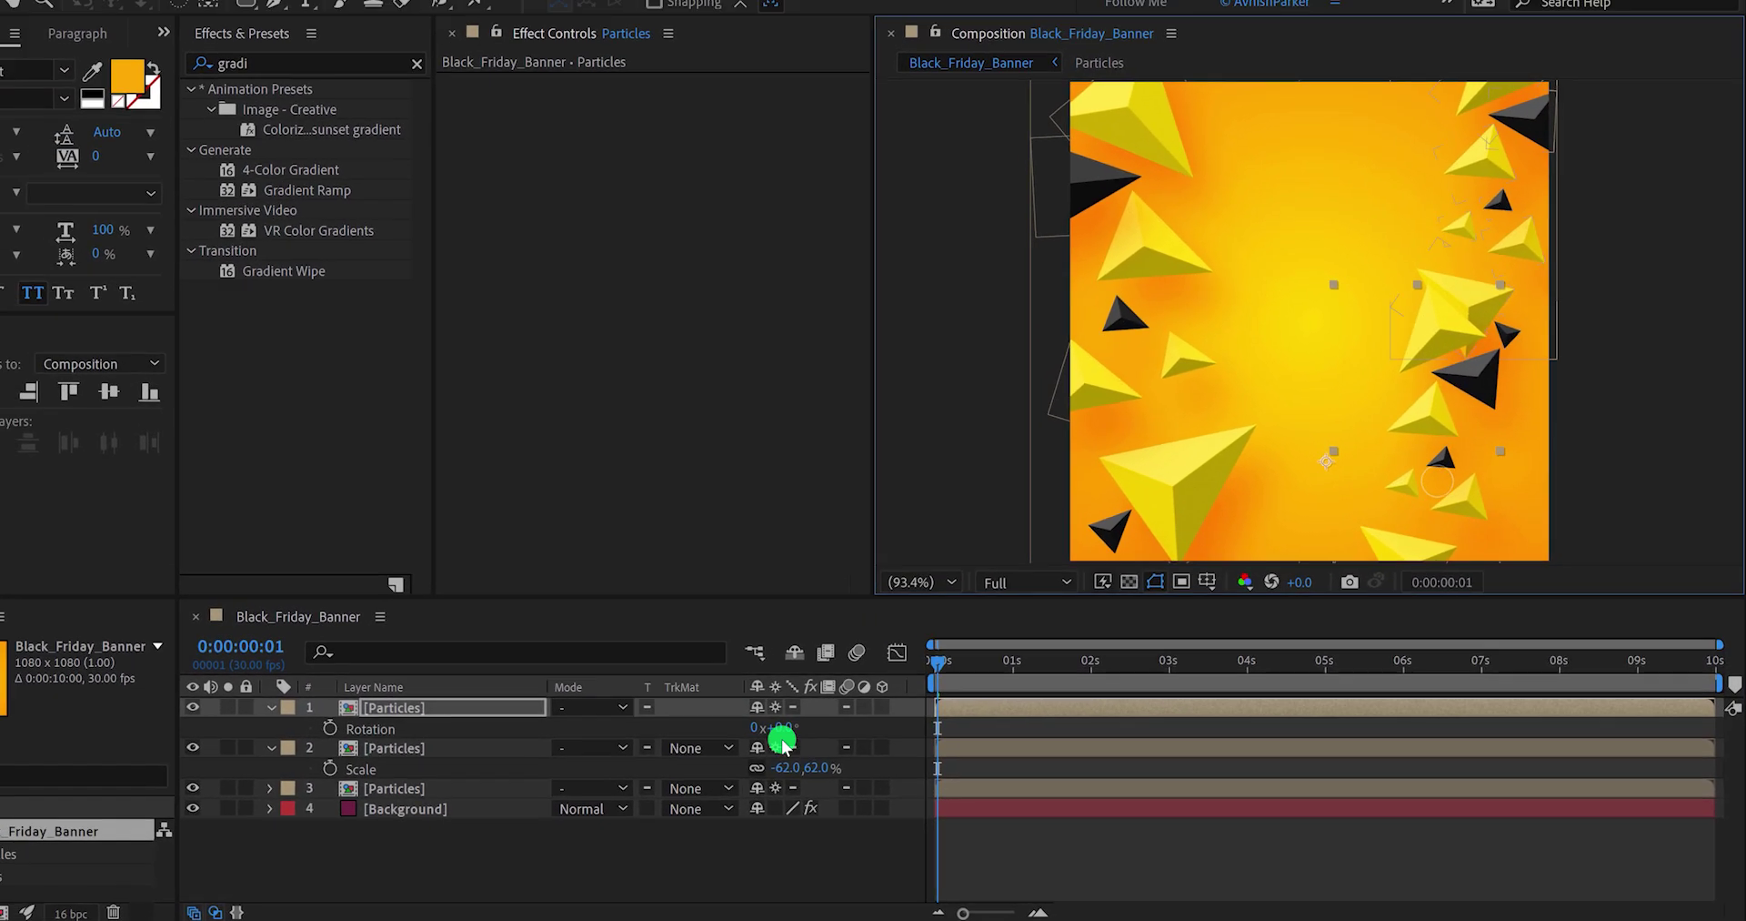
left_click_drag(782, 744, 830, 742)
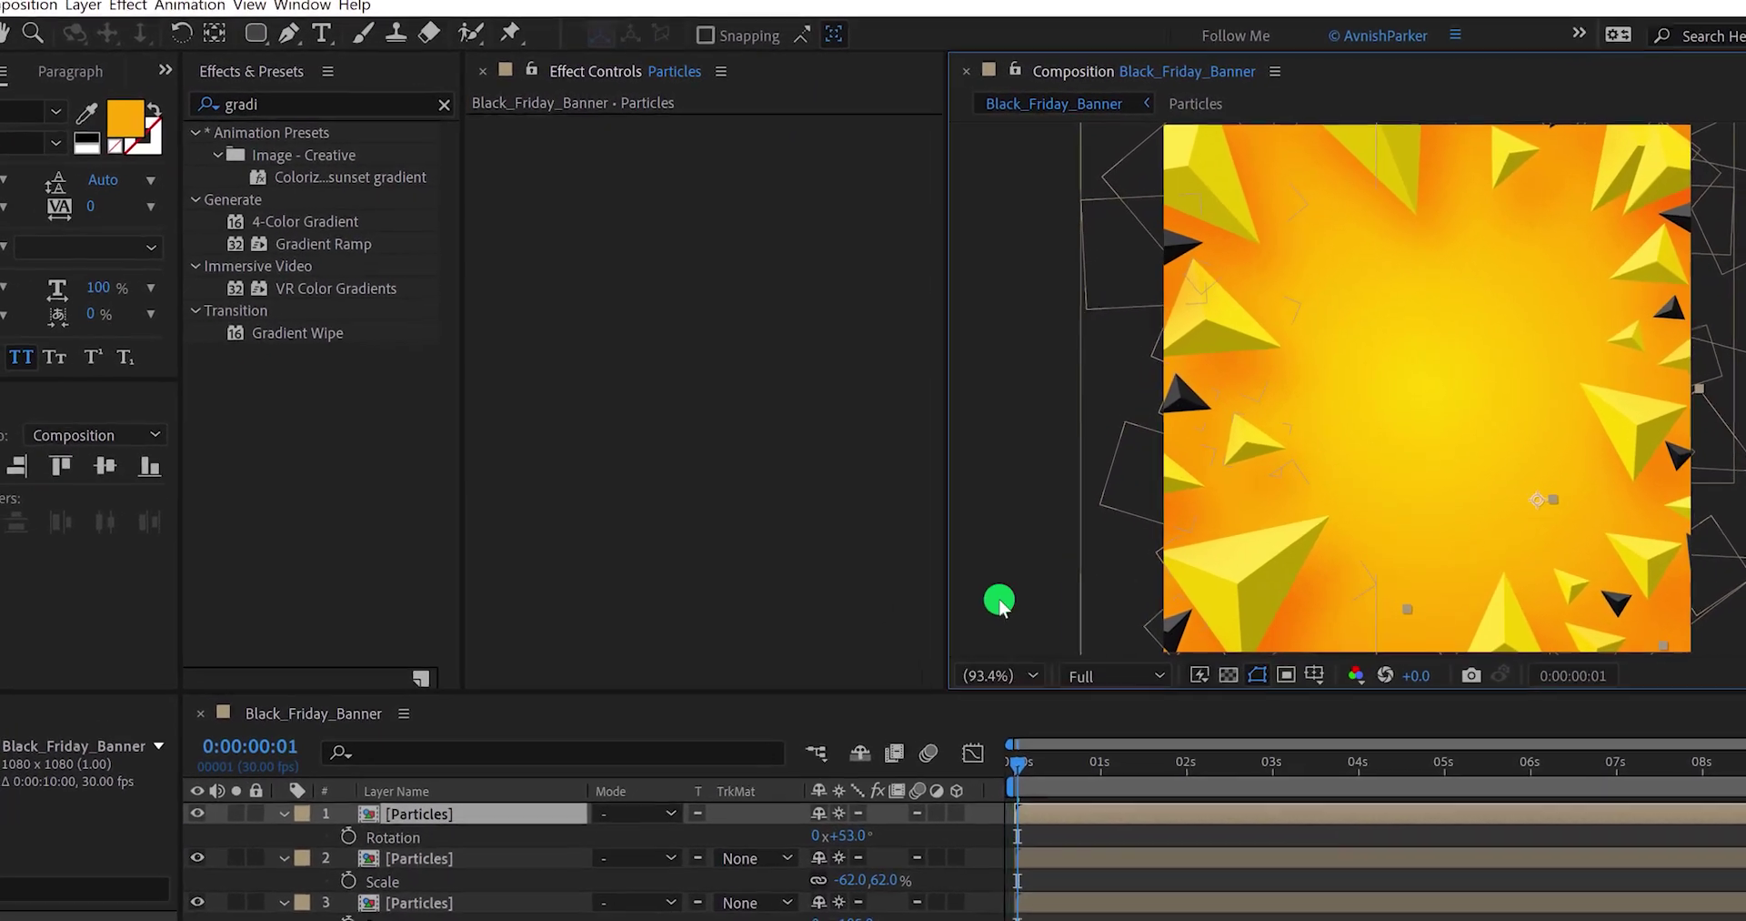
Step: Apply Fast Box Blur to the Particles copy rotated 53°, with Blur Radius 5 and Repeat Edge Pixels enabled
left_click(297, 101)
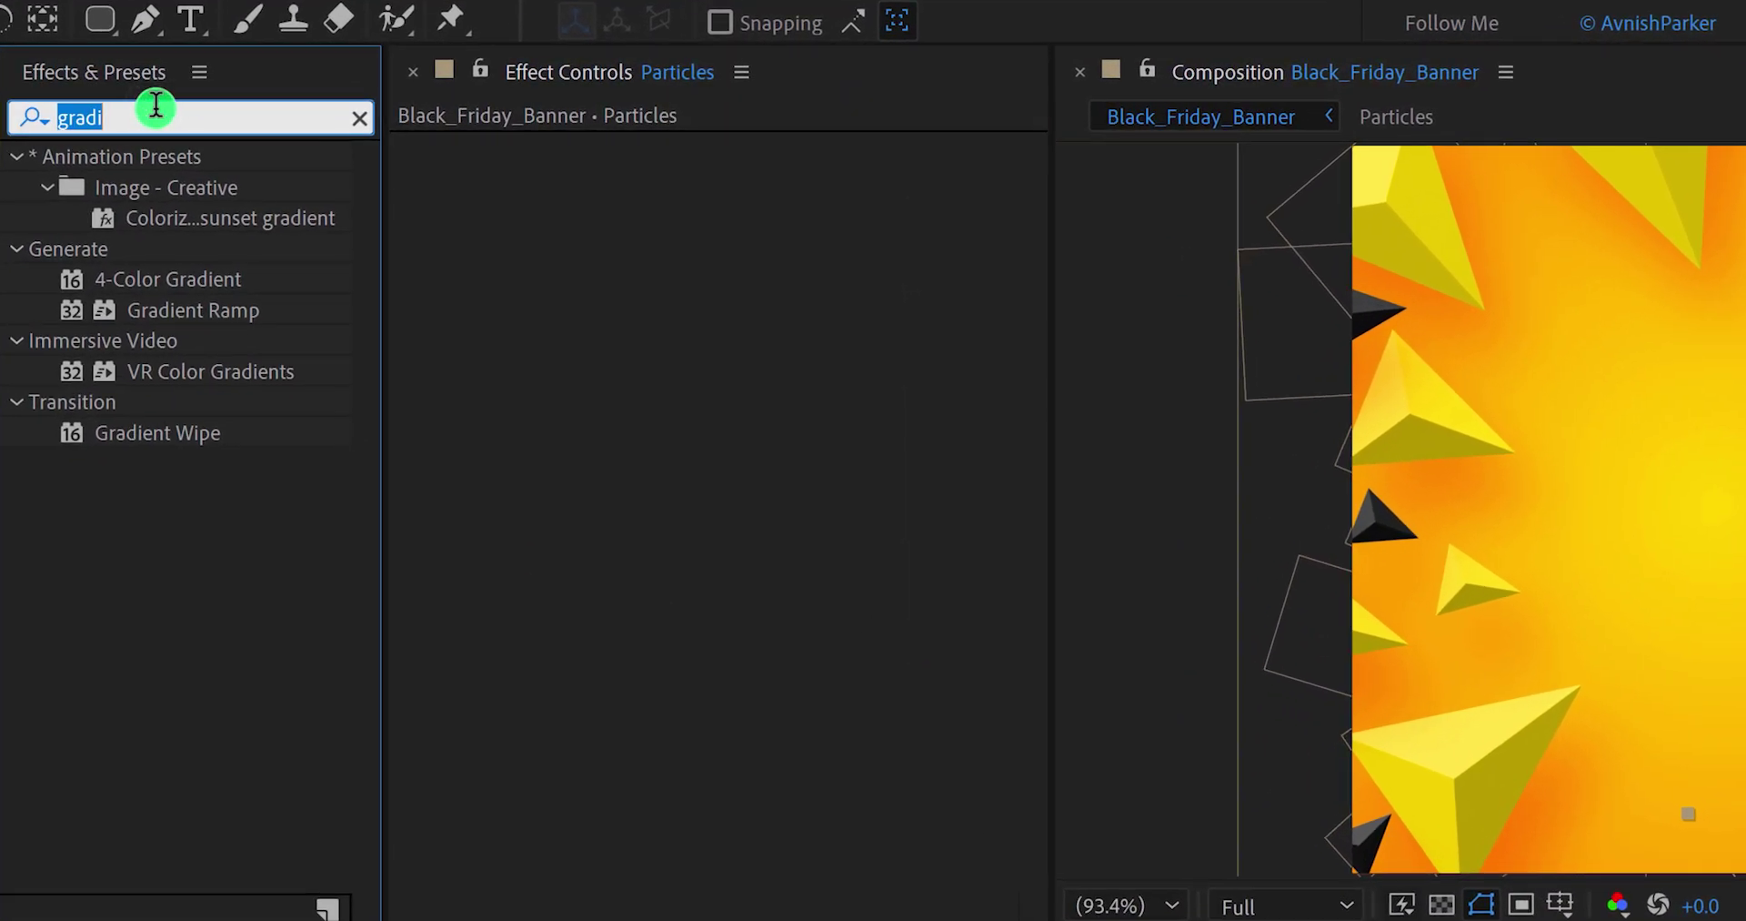
type("fast")
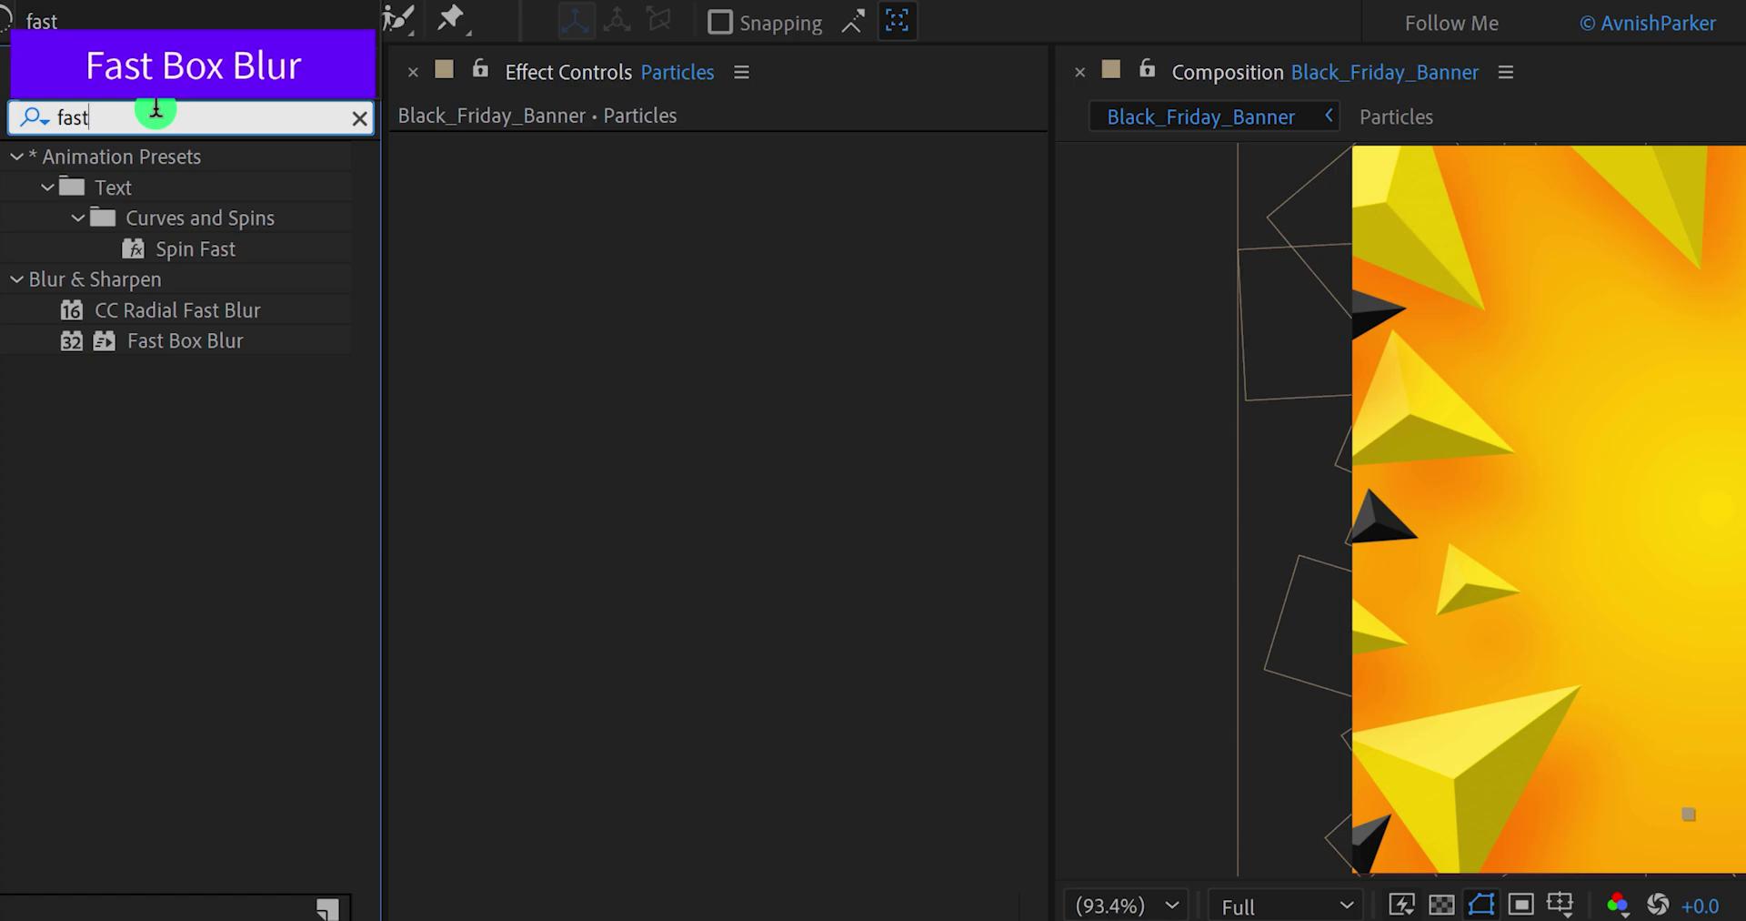
left_click_drag(182, 341, 604, 359)
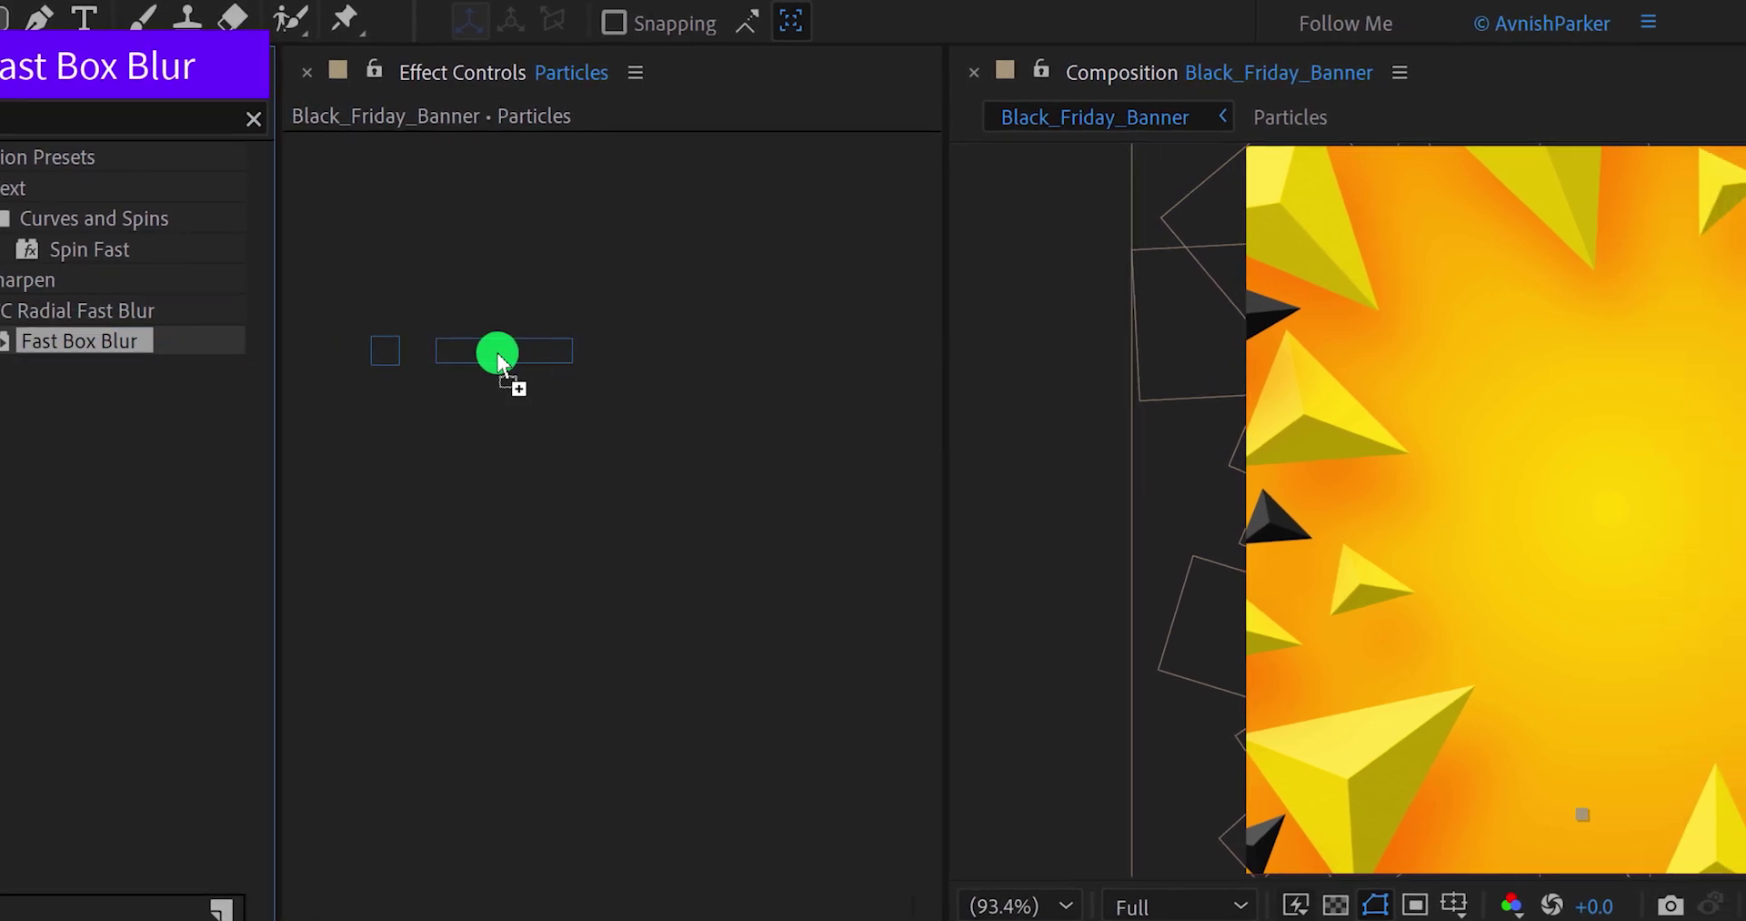
left_click_drag(498, 359, 502, 361)
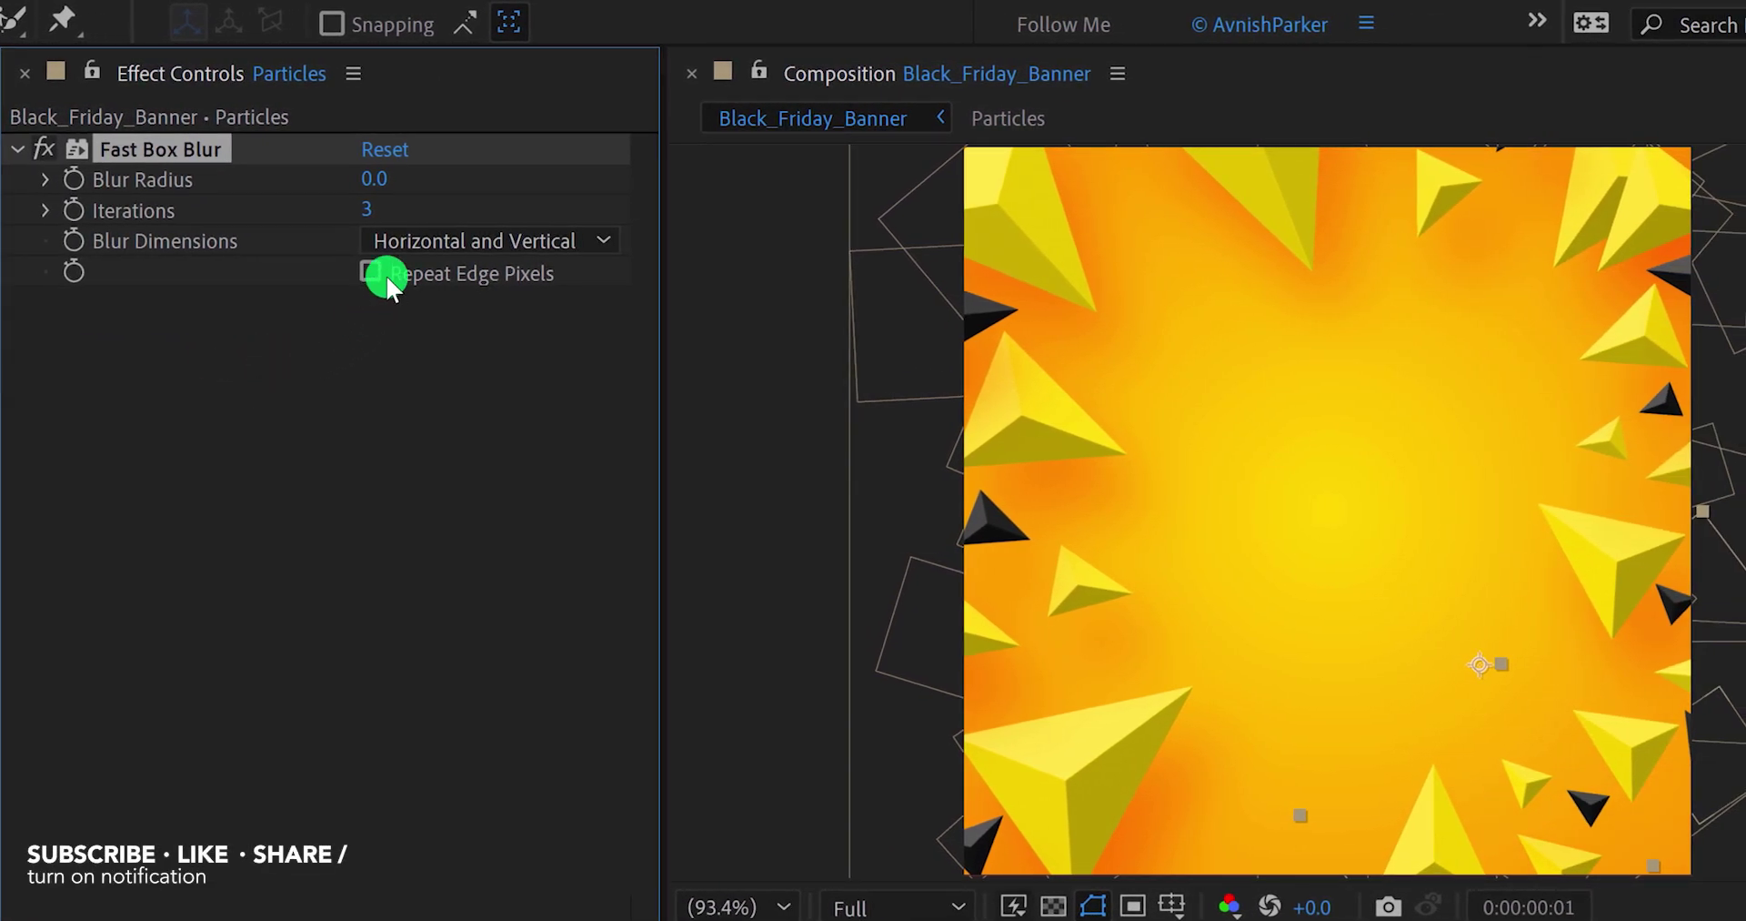
left_click(373, 178)
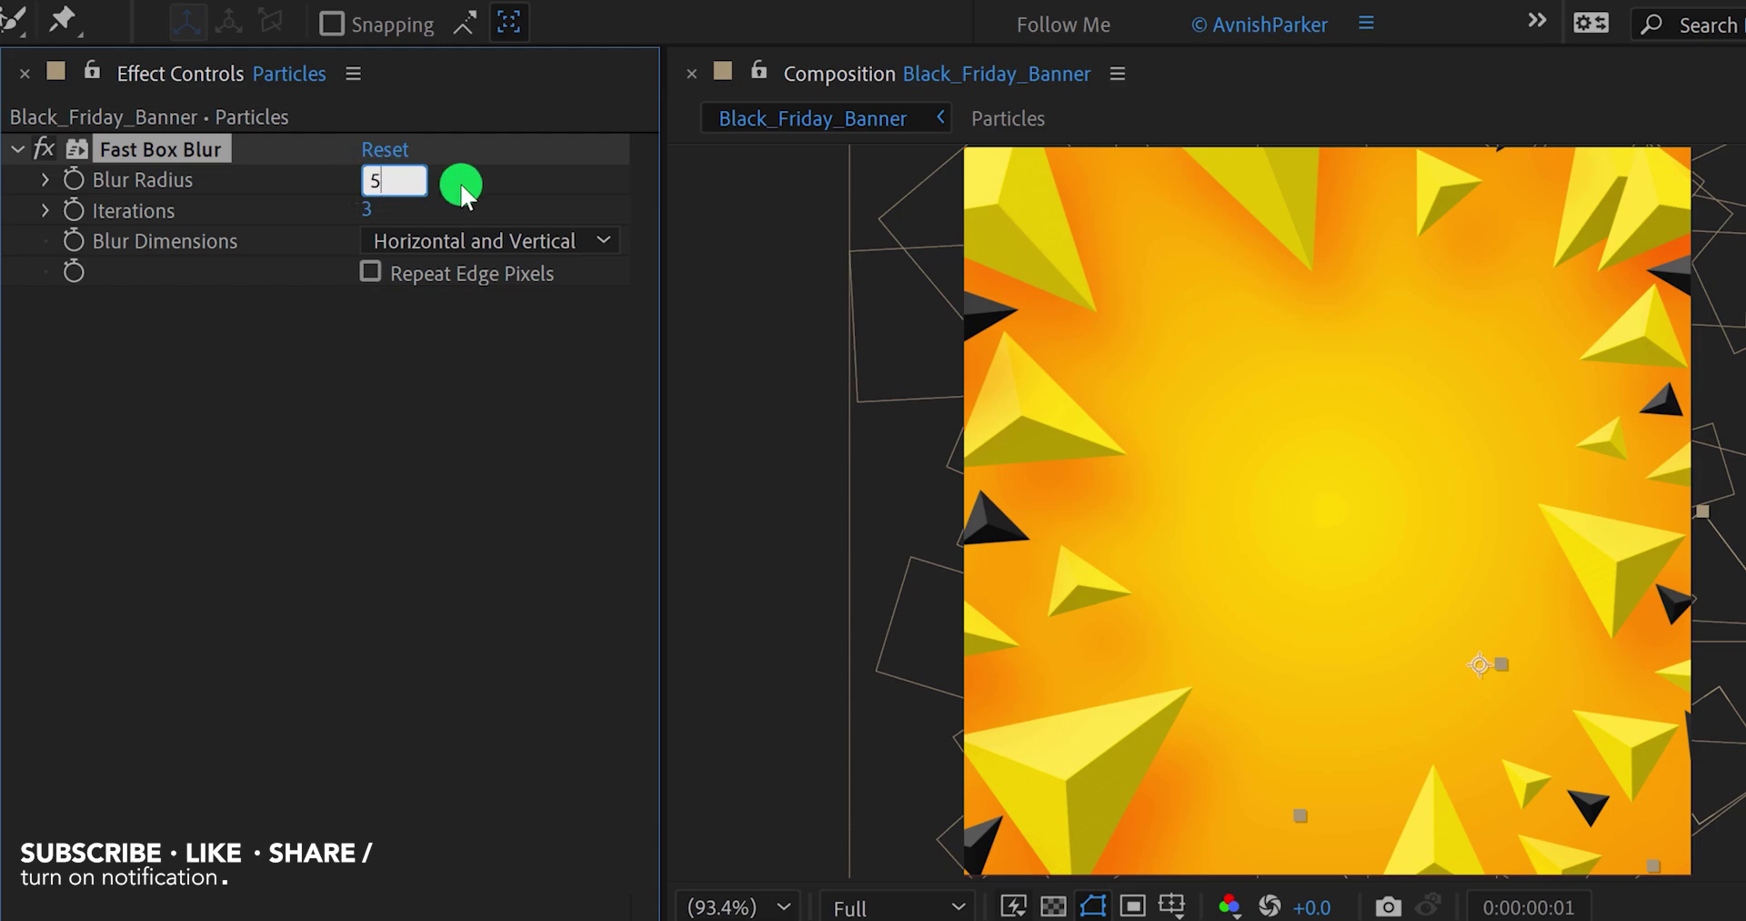
key("Return")
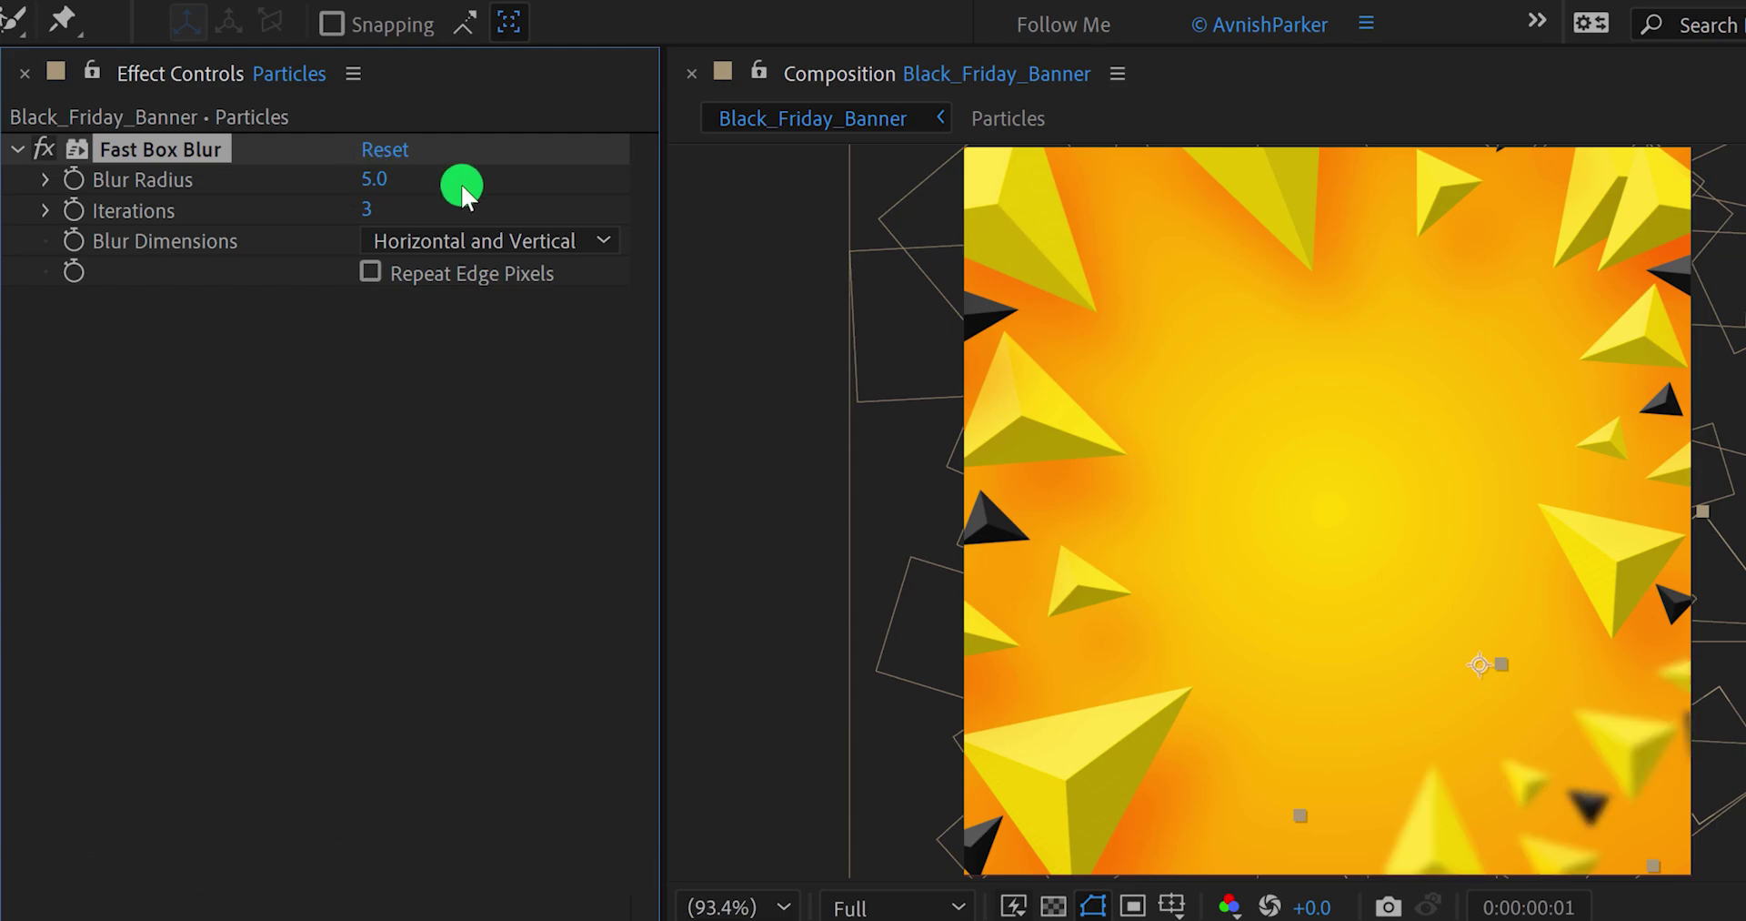
left_click(404, 274)
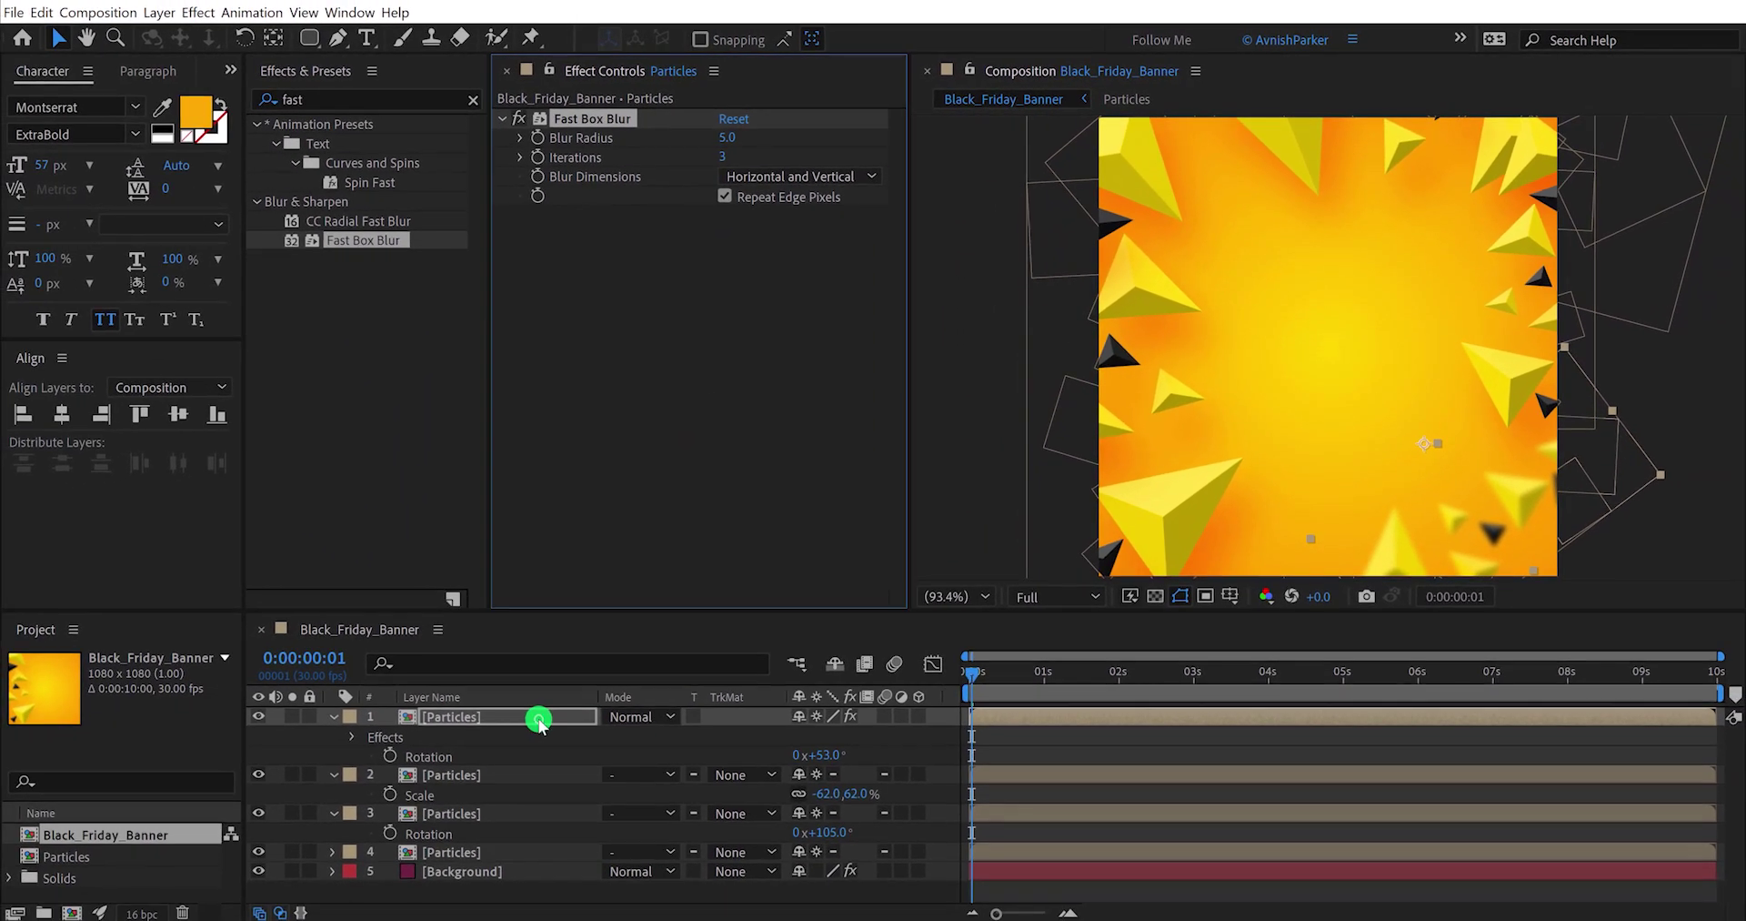
Step: Duplicate the blurred Particles layer twice, placing the copies along the banner's left side and upper left, one rotated to 145°
left_click(431, 811)
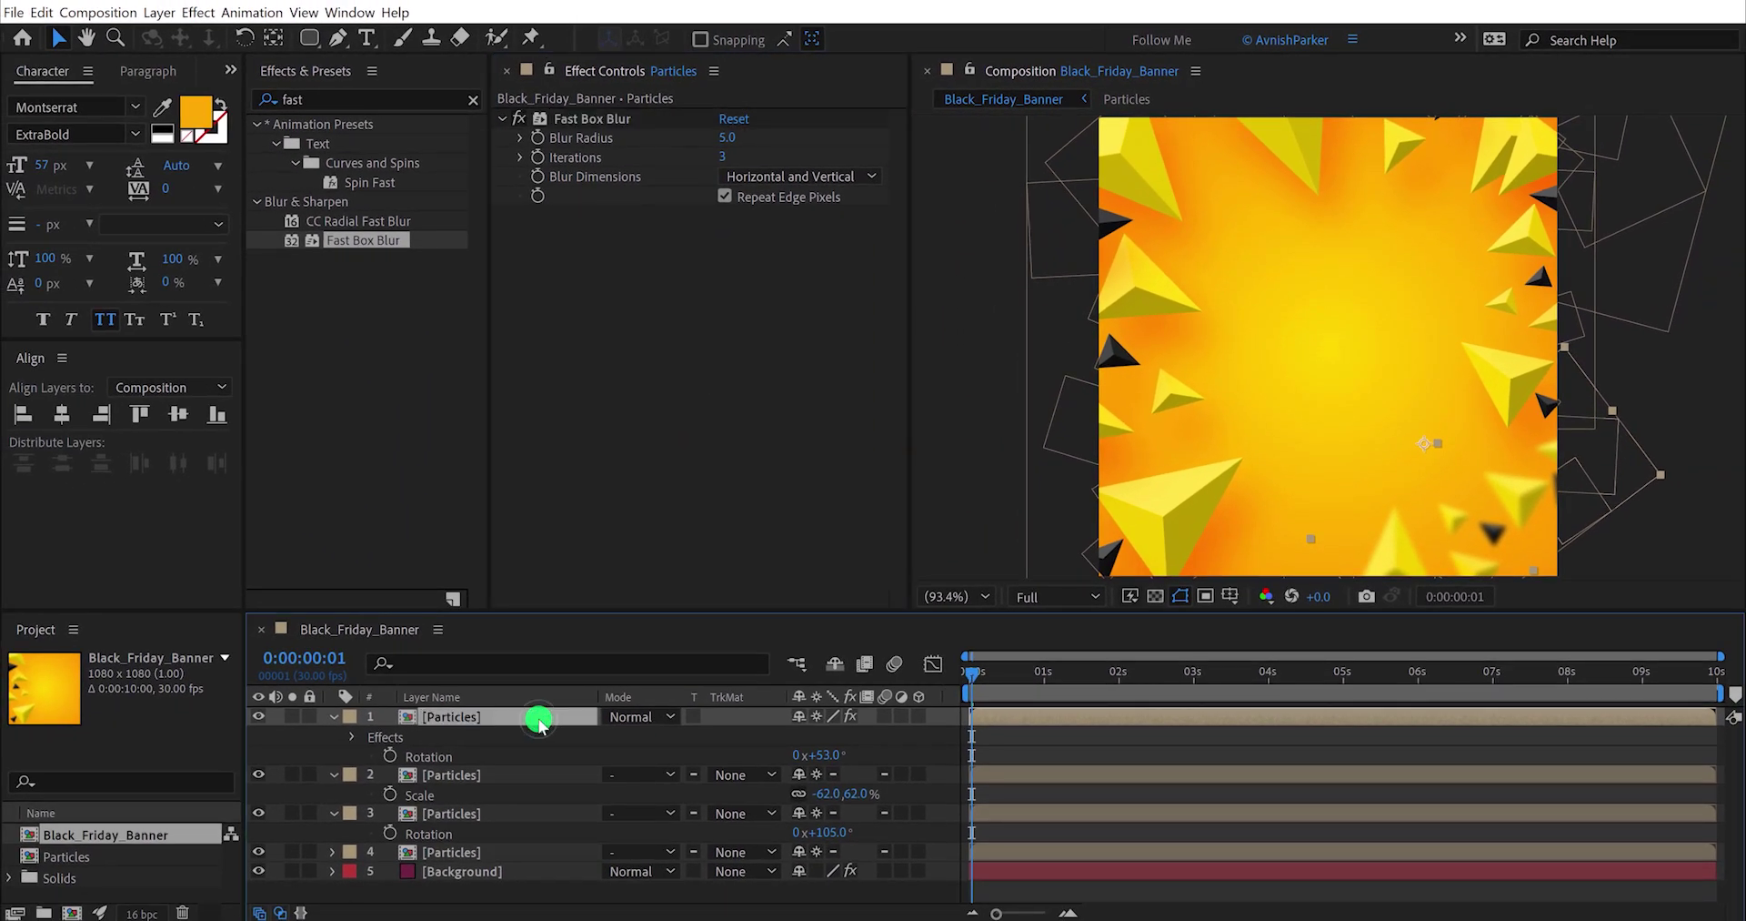
key("ctrl+d")
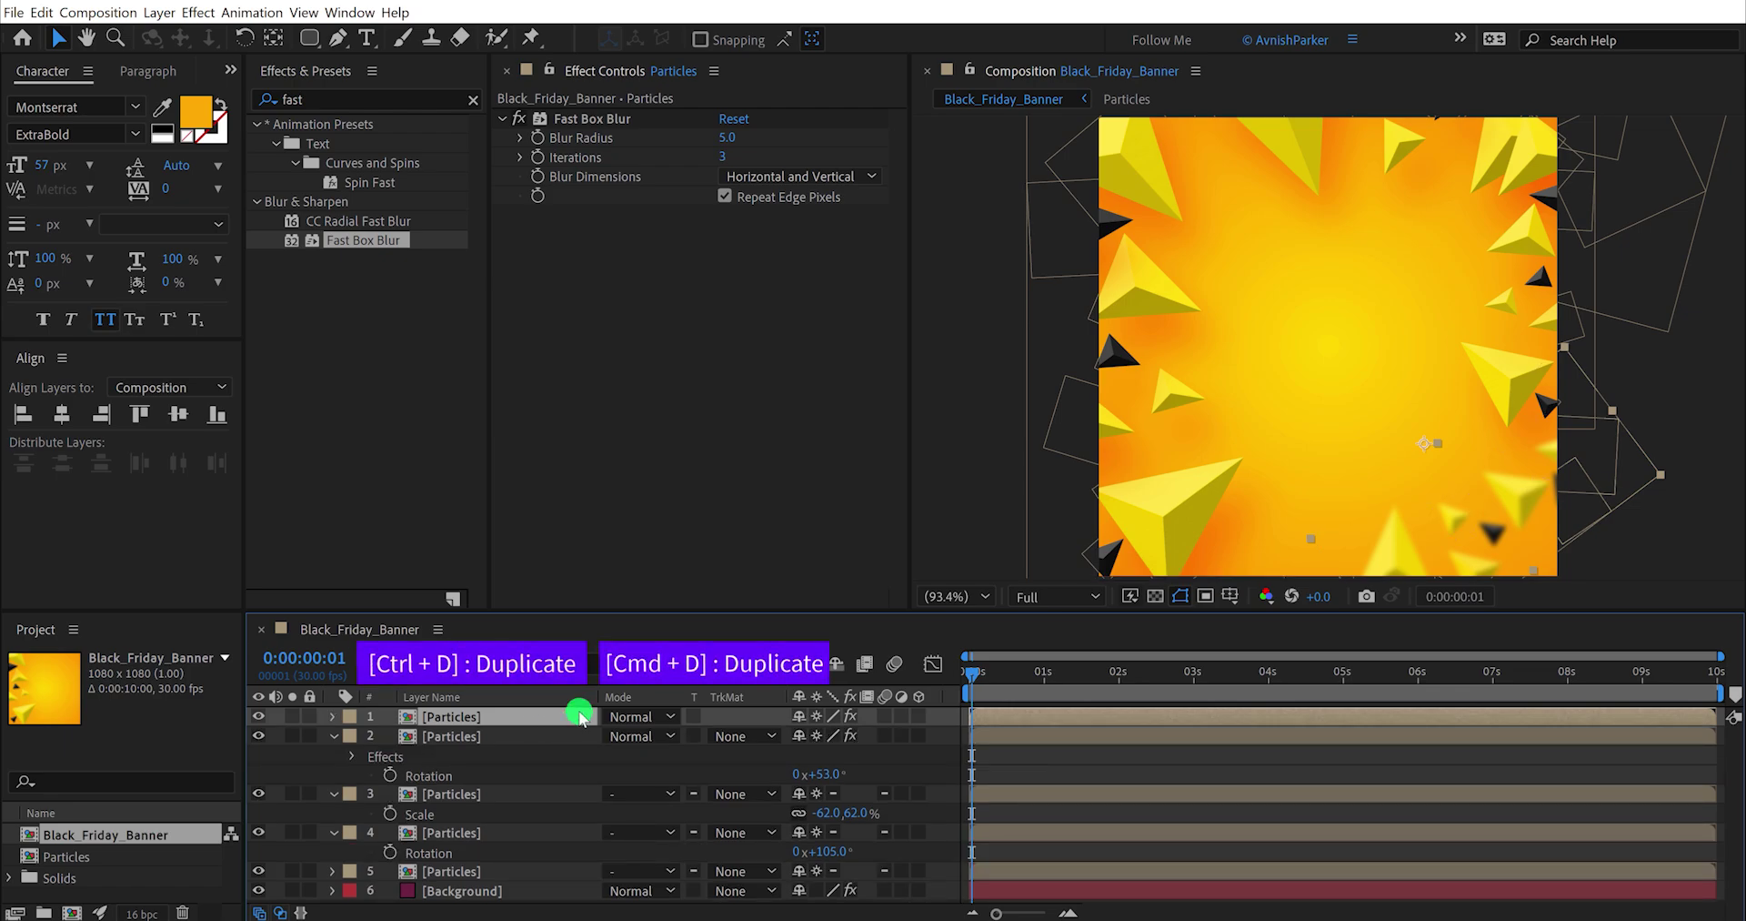
left_click_drag(1389, 555, 1110, 494)
key("r")
left_click_drag(830, 741, 1267, 191)
key("ctrl+d")
left_click(1141, 757)
Step: Apply Fast Box Blur with radius 5 and Repeat Edge Pixels to the flipped Particles layer, and preview the animation
left_click(1513, 232)
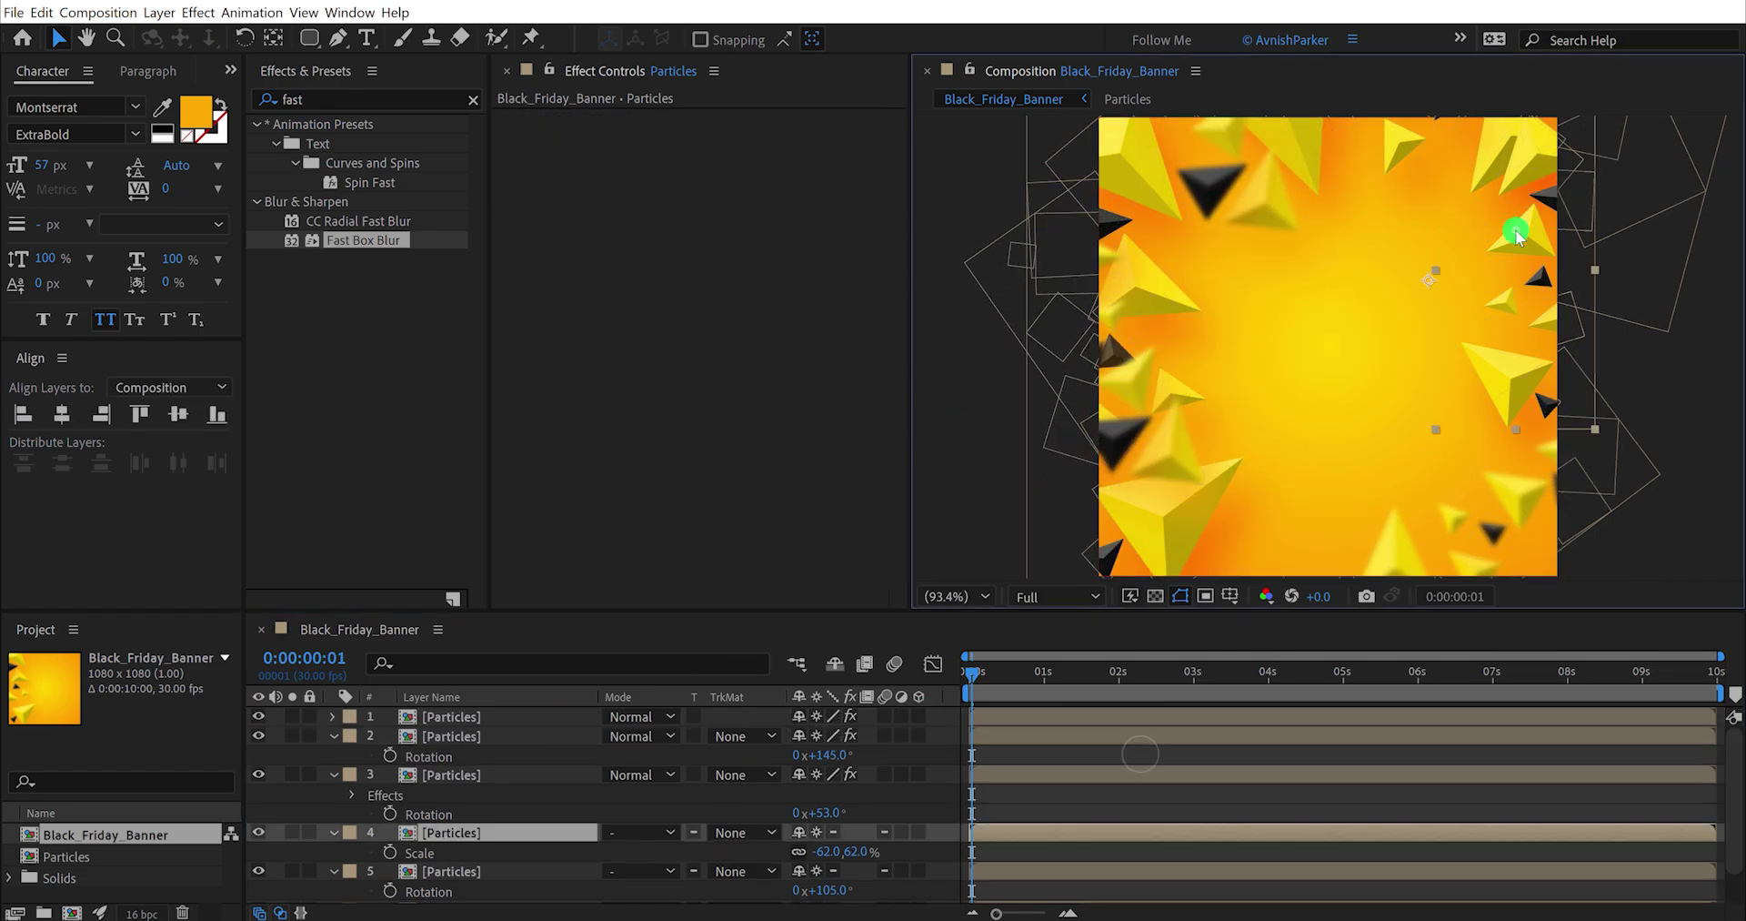
double_click(368, 240)
left_click(726, 197)
key("space")
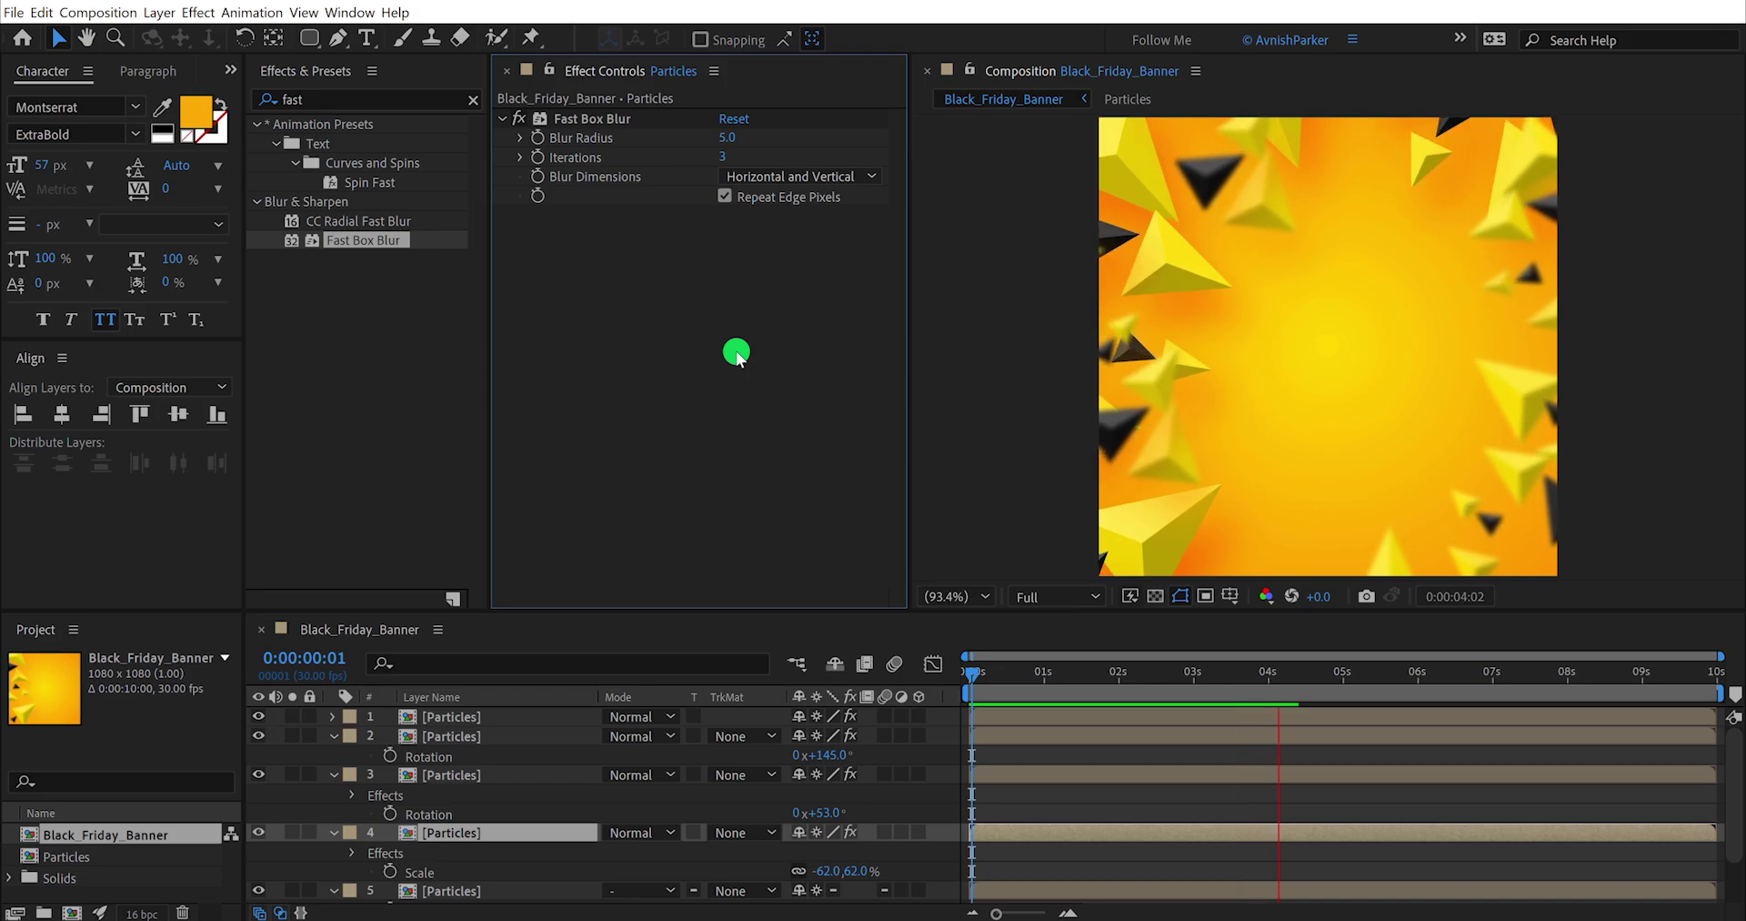
key("space")
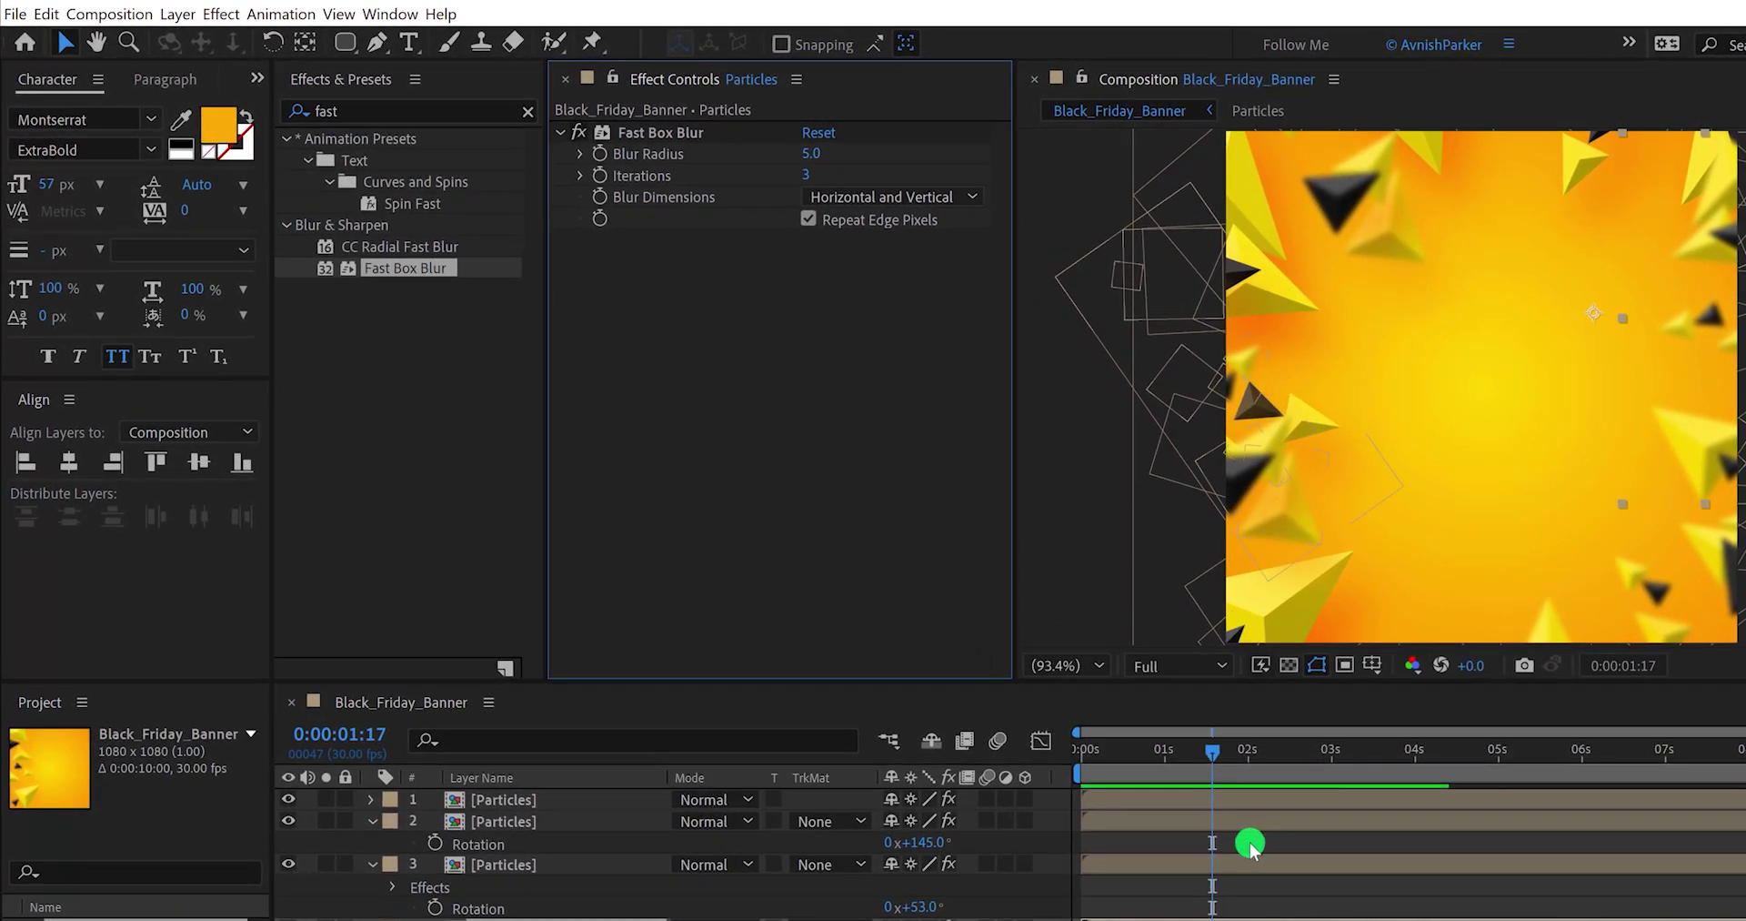
Step: Add a text layer reading "friday" and centre it in the composition
left_click(1251, 844)
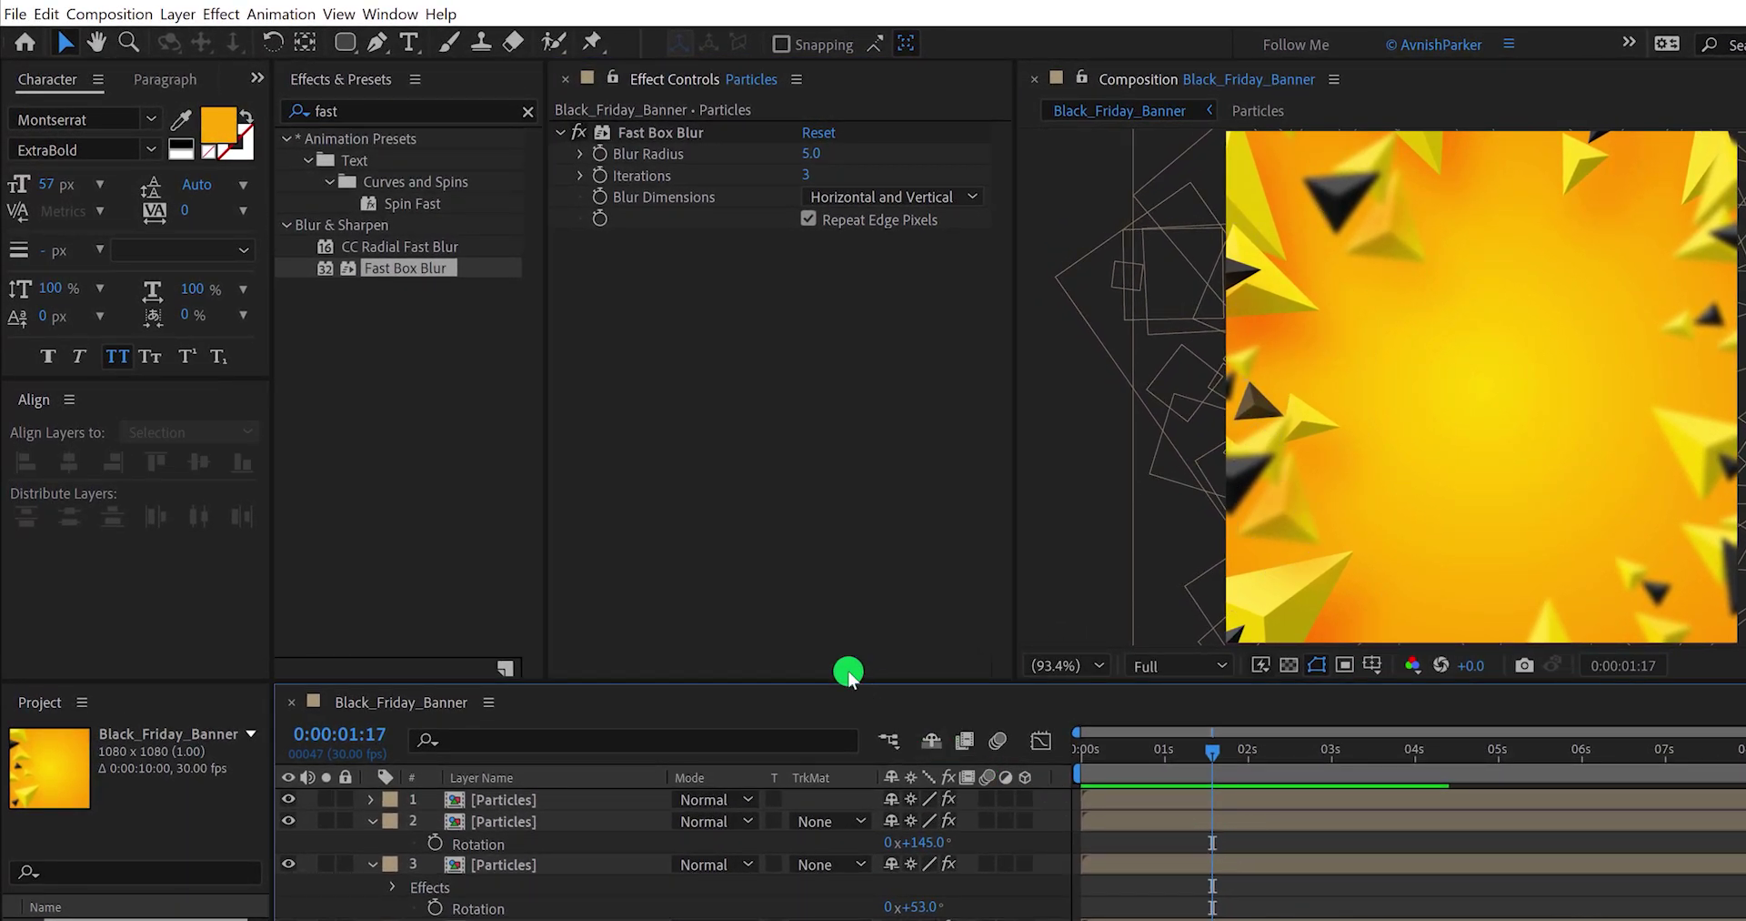
left_click(409, 44)
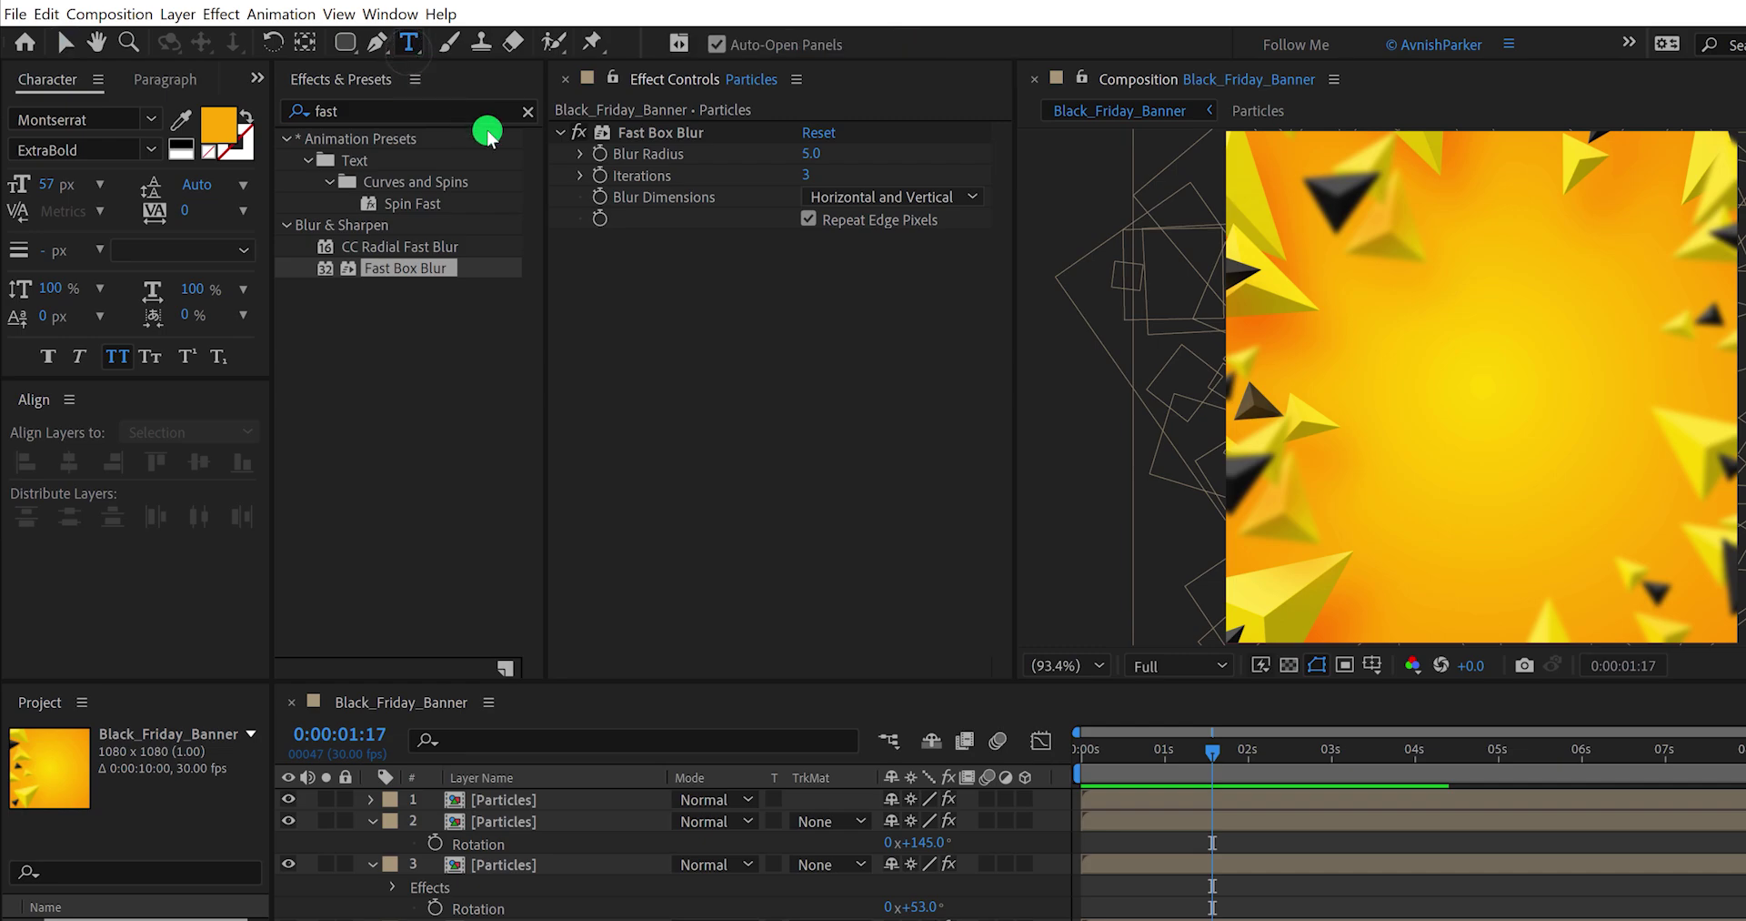
left_click(1454, 372)
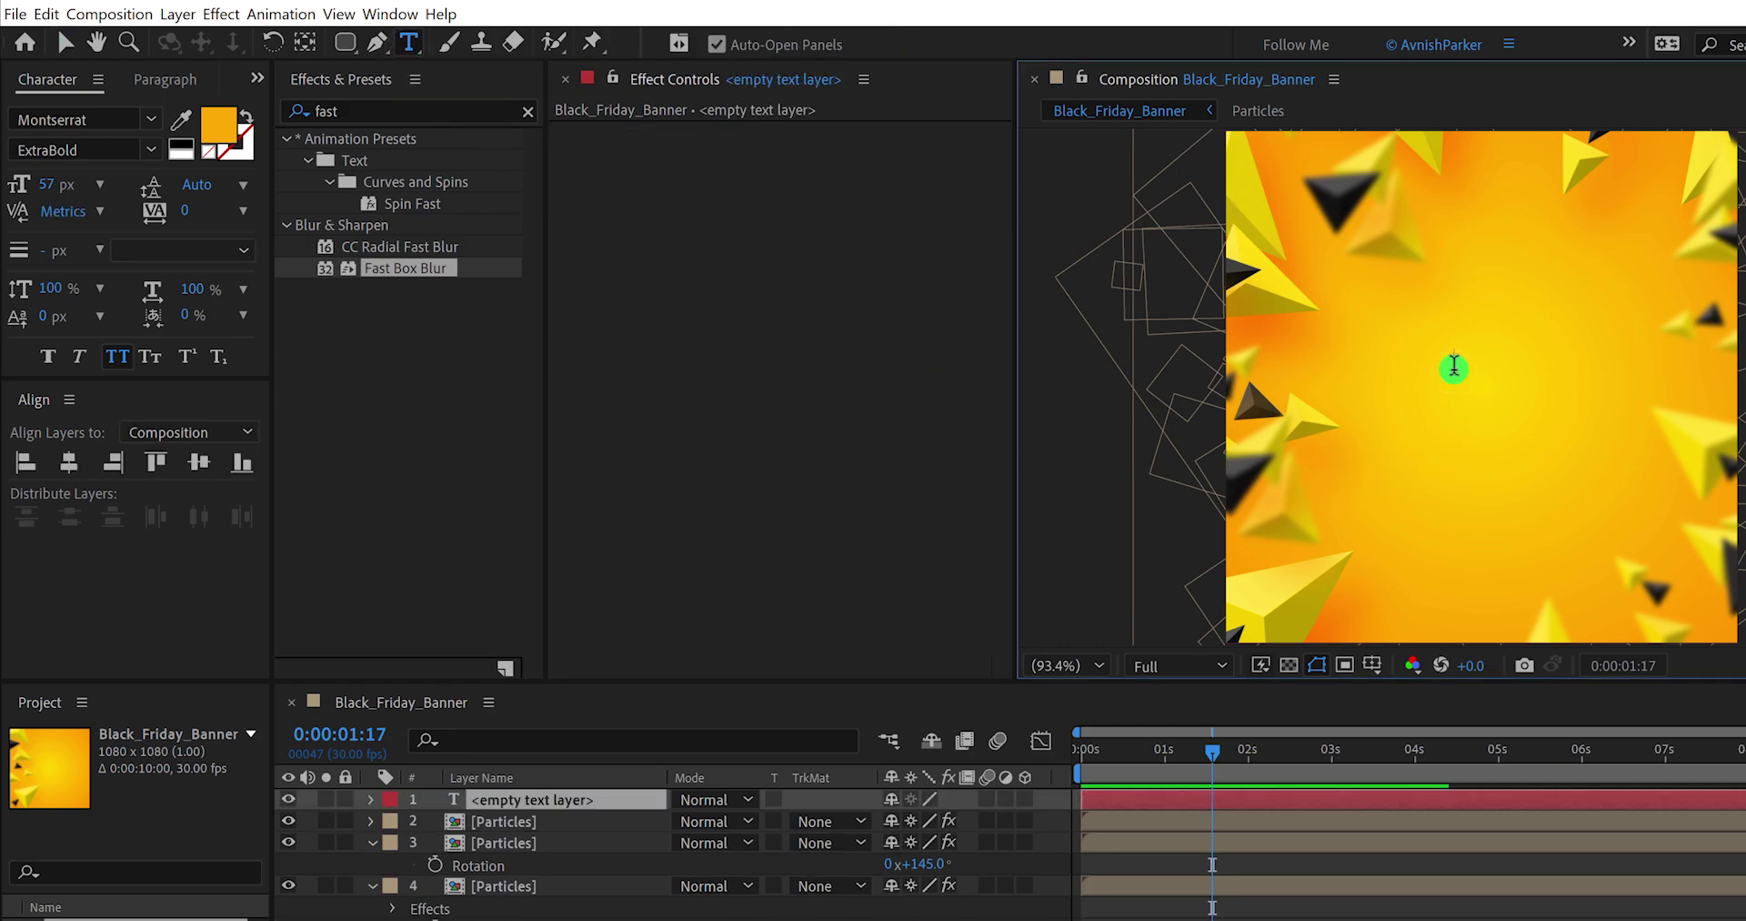
type("friday")
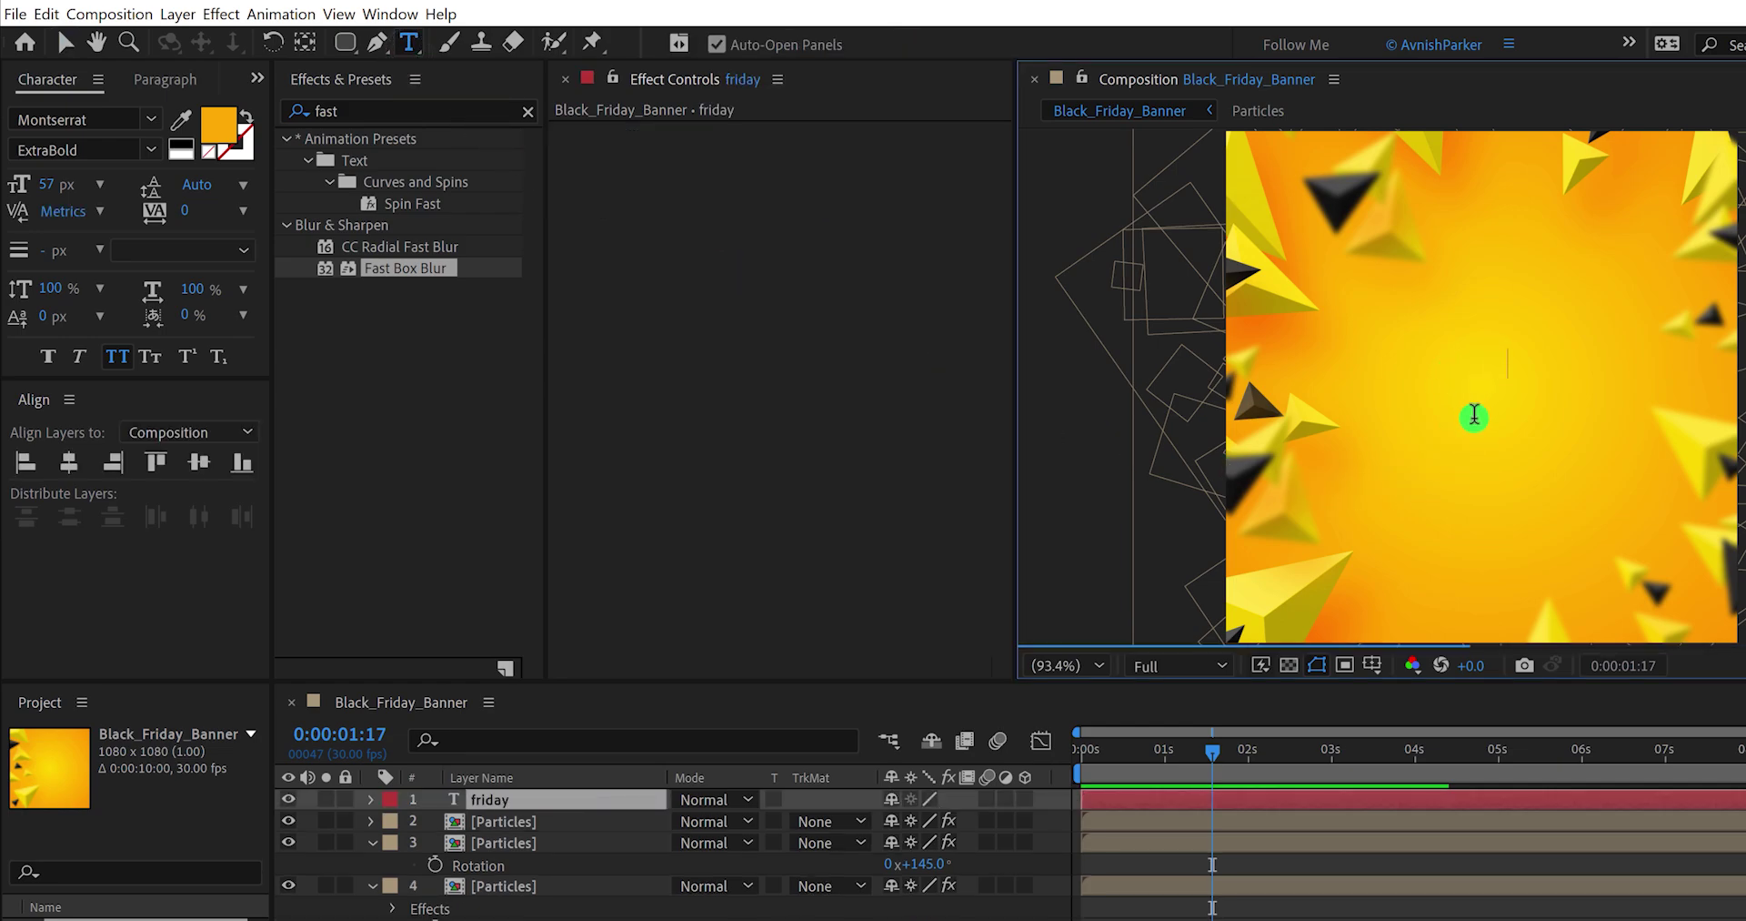
key("ctrl+Return")
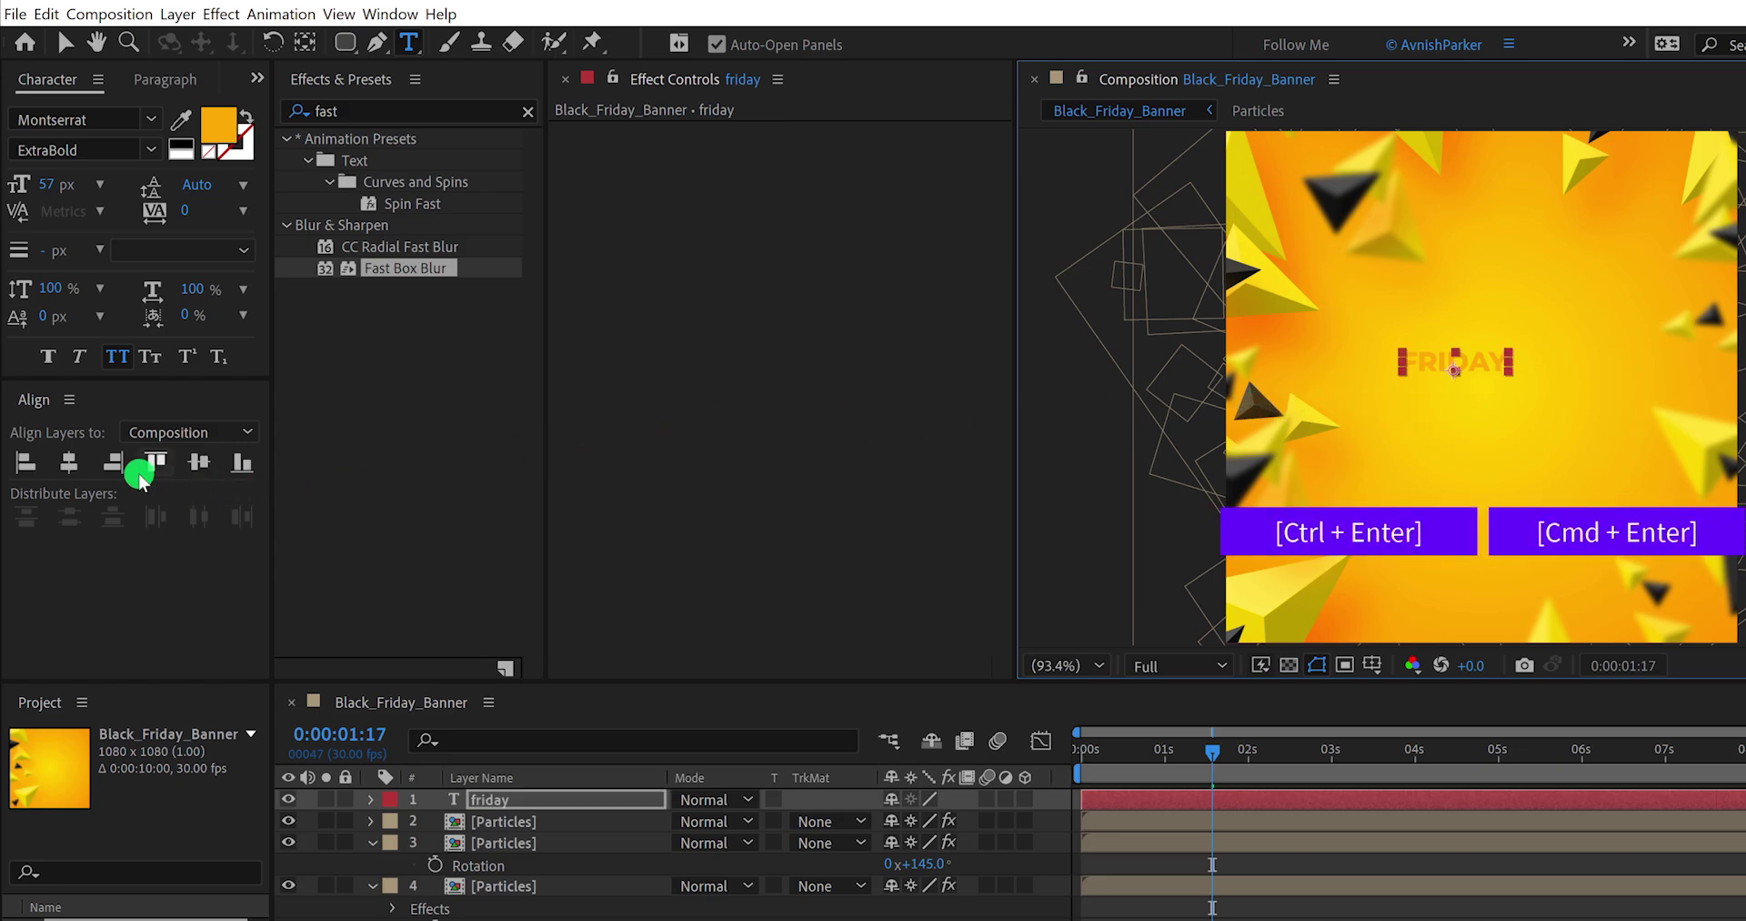
left_click(199, 462)
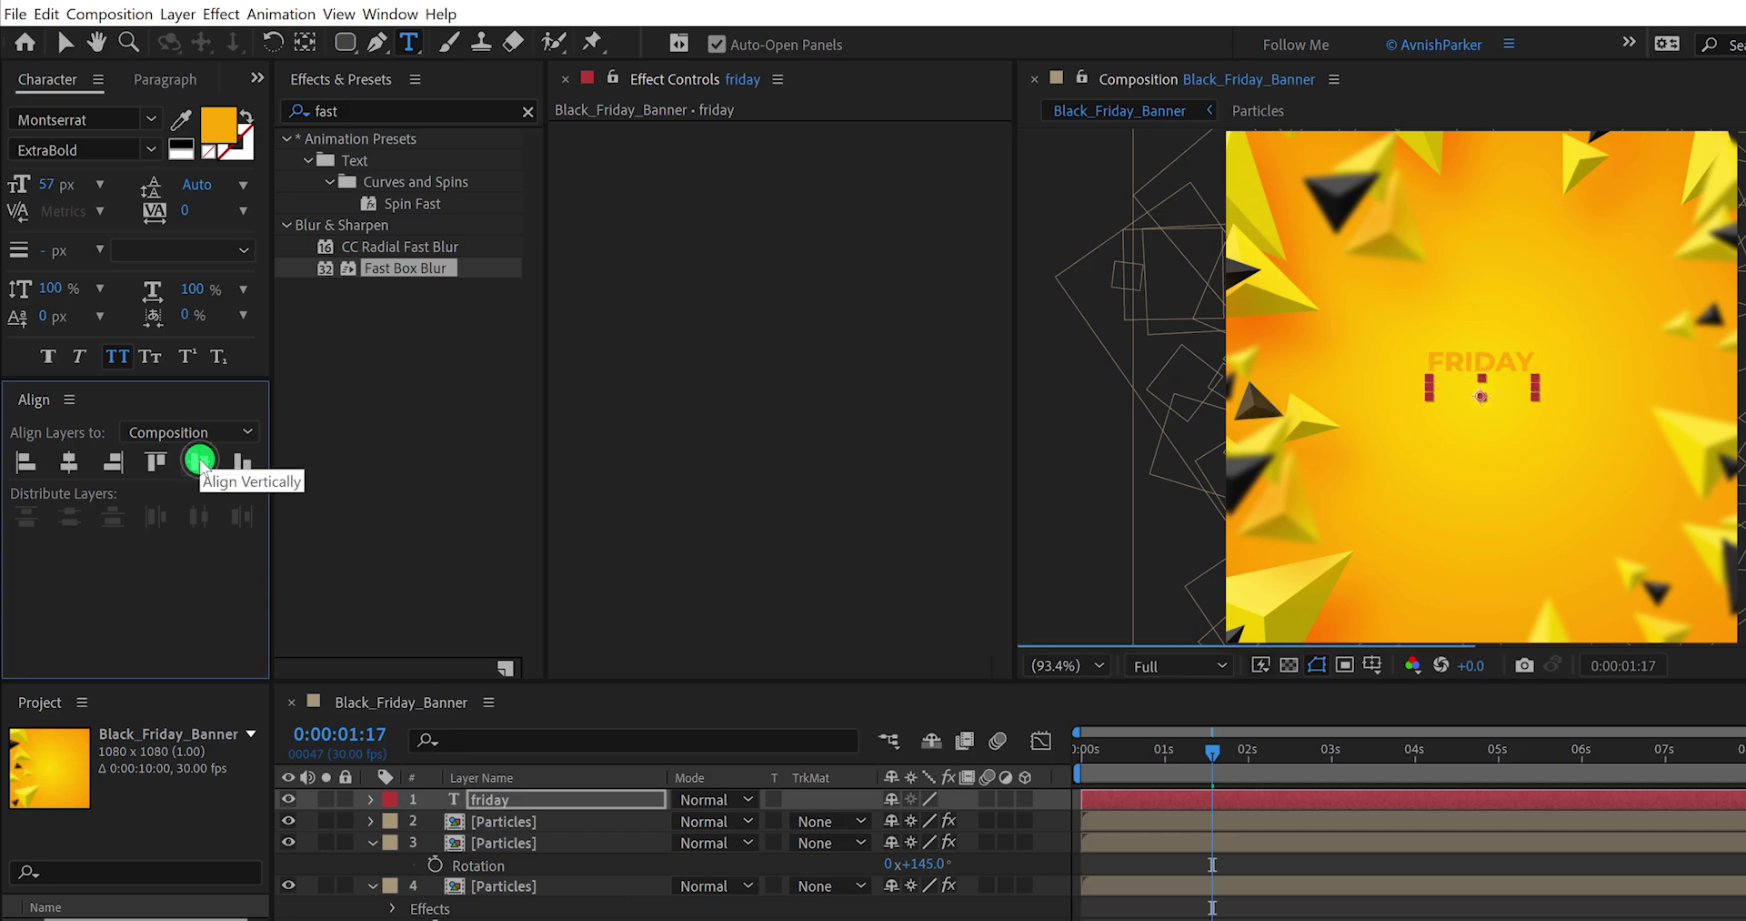
Step: Change the friday text's fill colour to white, FFFFFF
left_click(217, 123)
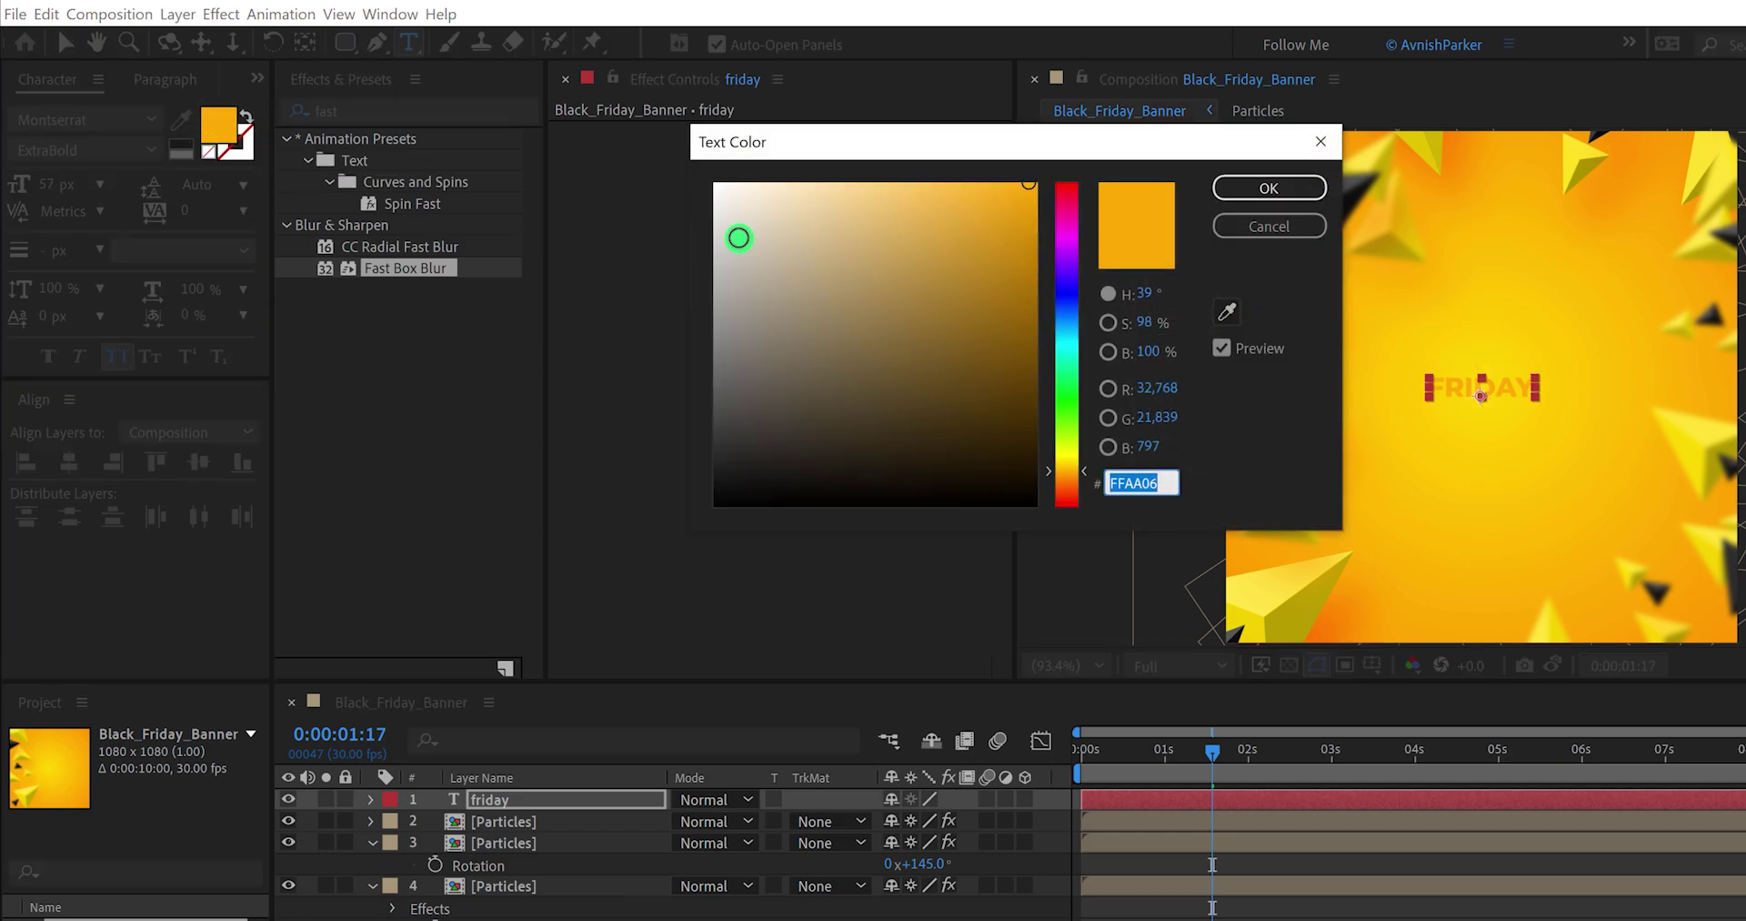
left_click_drag(736, 238, 694, 170)
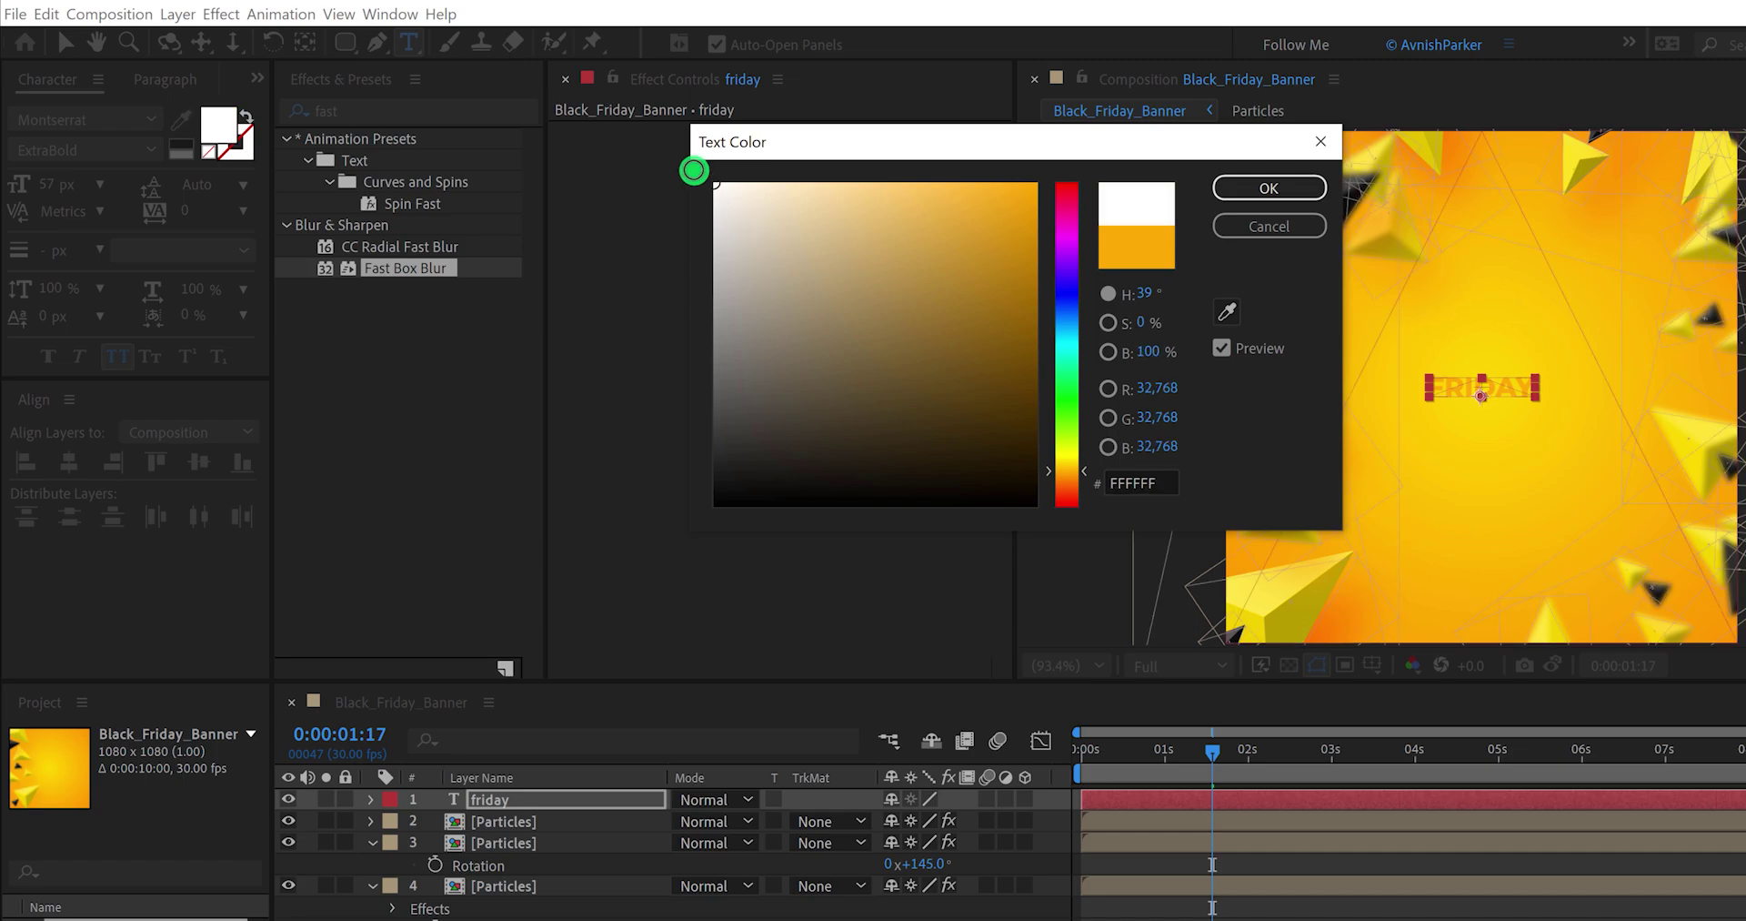
left_click(1269, 187)
Step: Set the friday text's font size to 120 px and centre it again in the composition
left_click(652, 248)
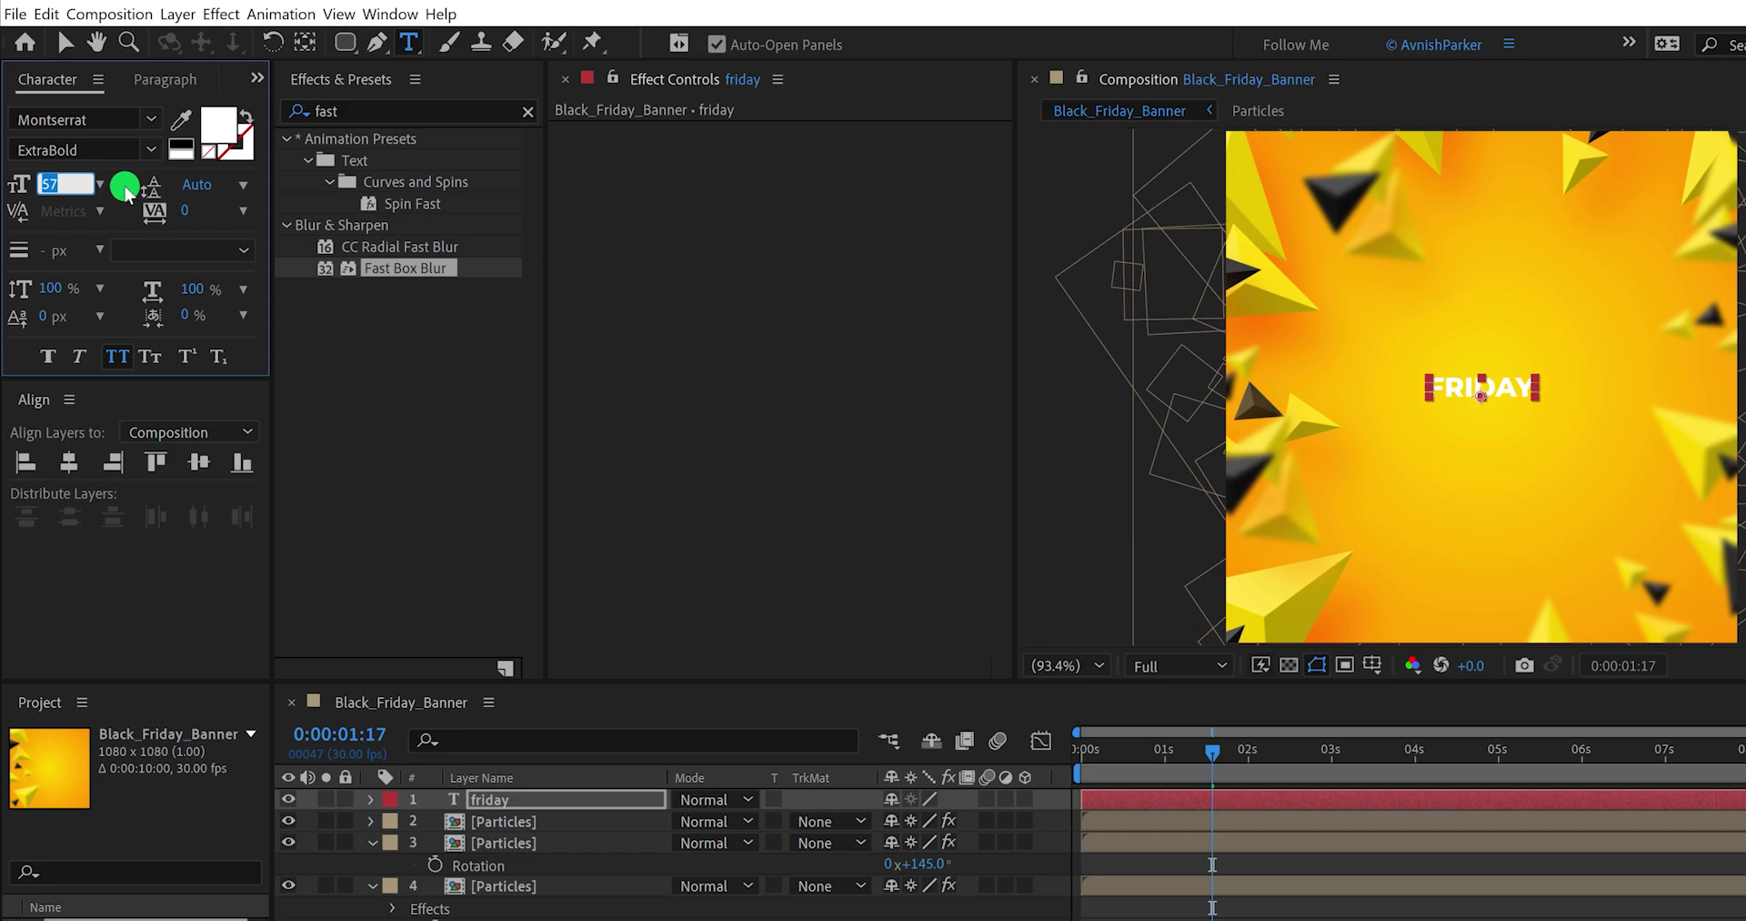
type("120")
key("Return")
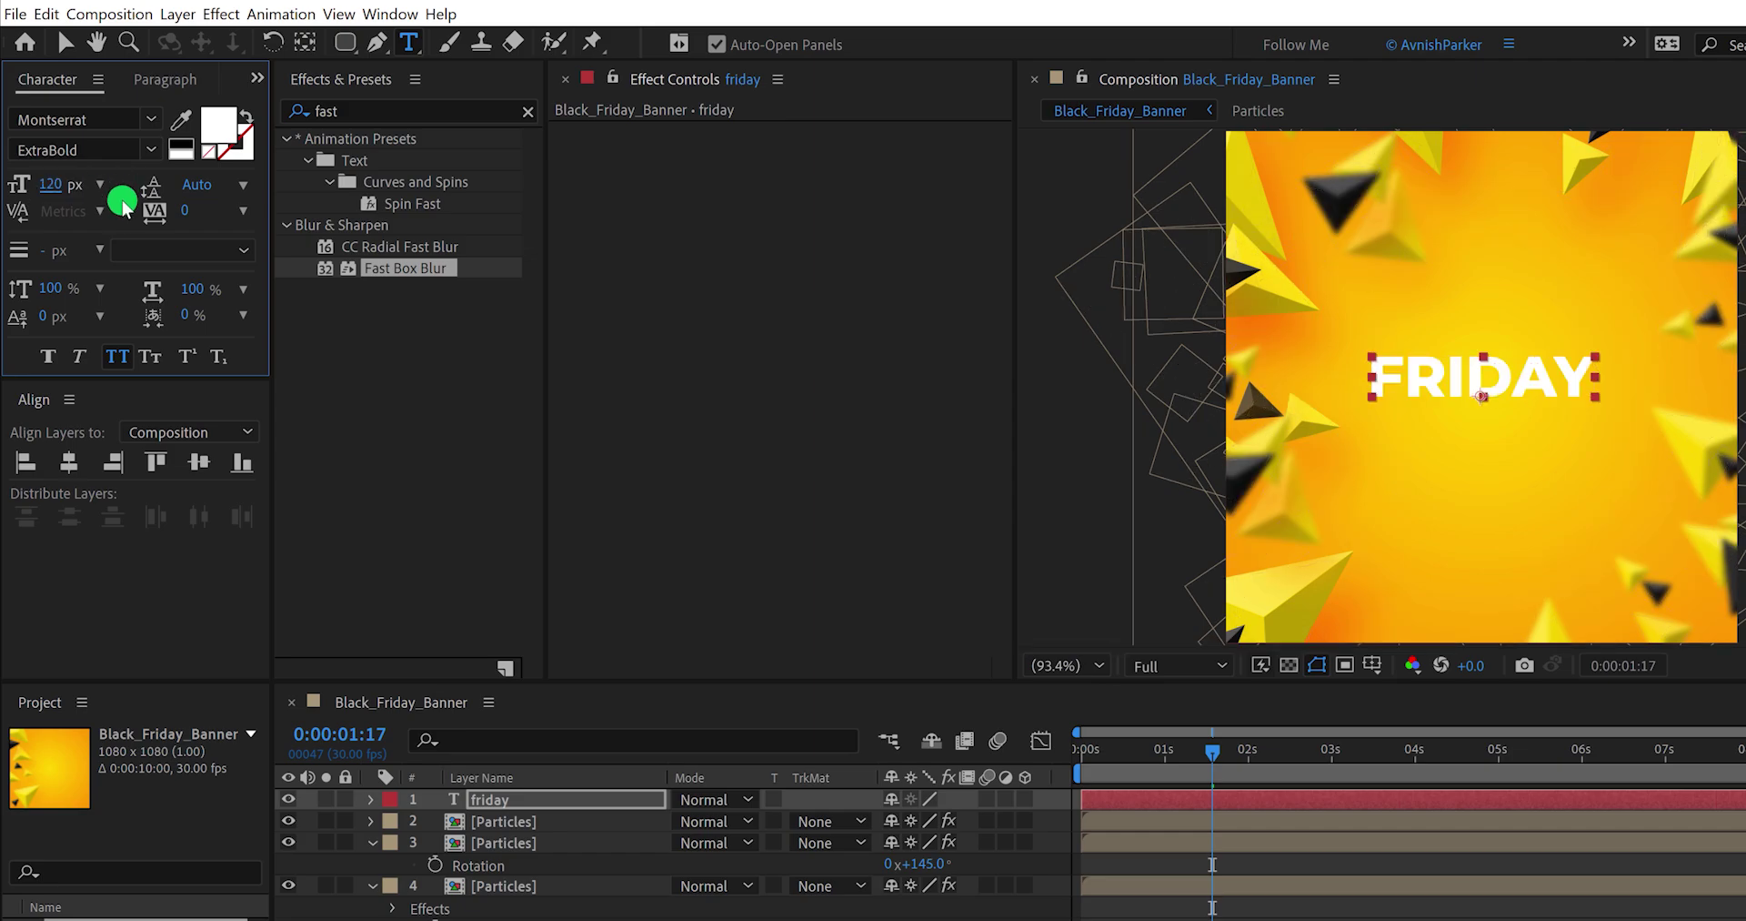
left_click(63, 476)
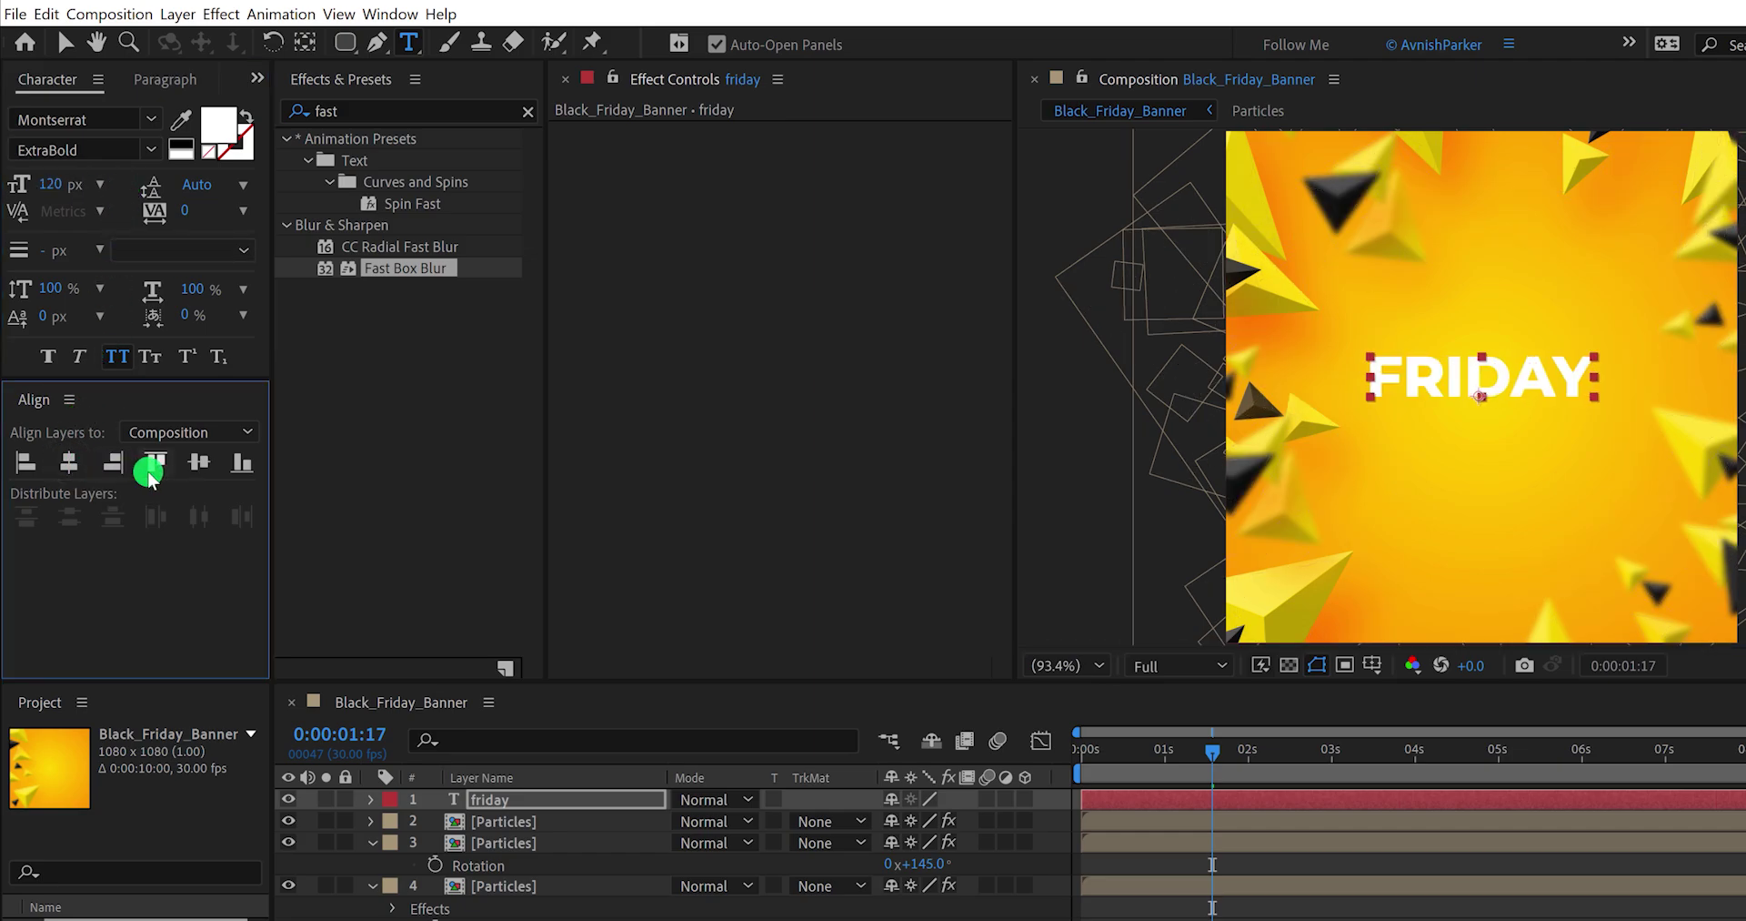
left_click(202, 462)
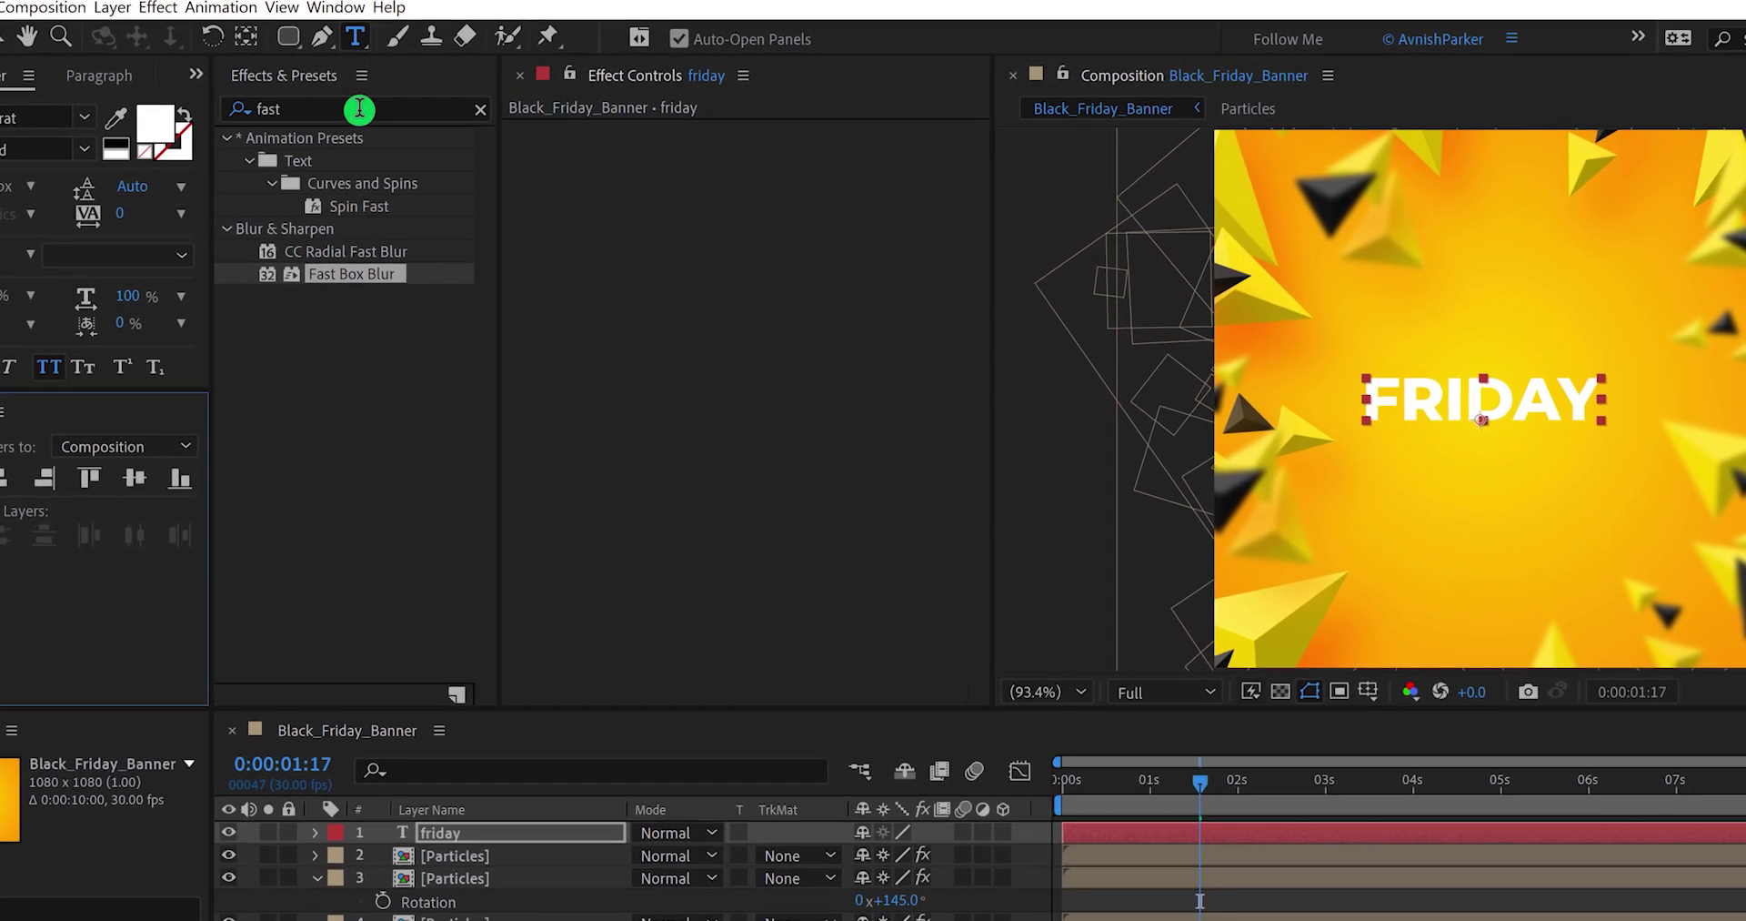
Step: Find the Drop Shadow effect and apply it to the friday text layer
double_click(359, 108)
type("dr")
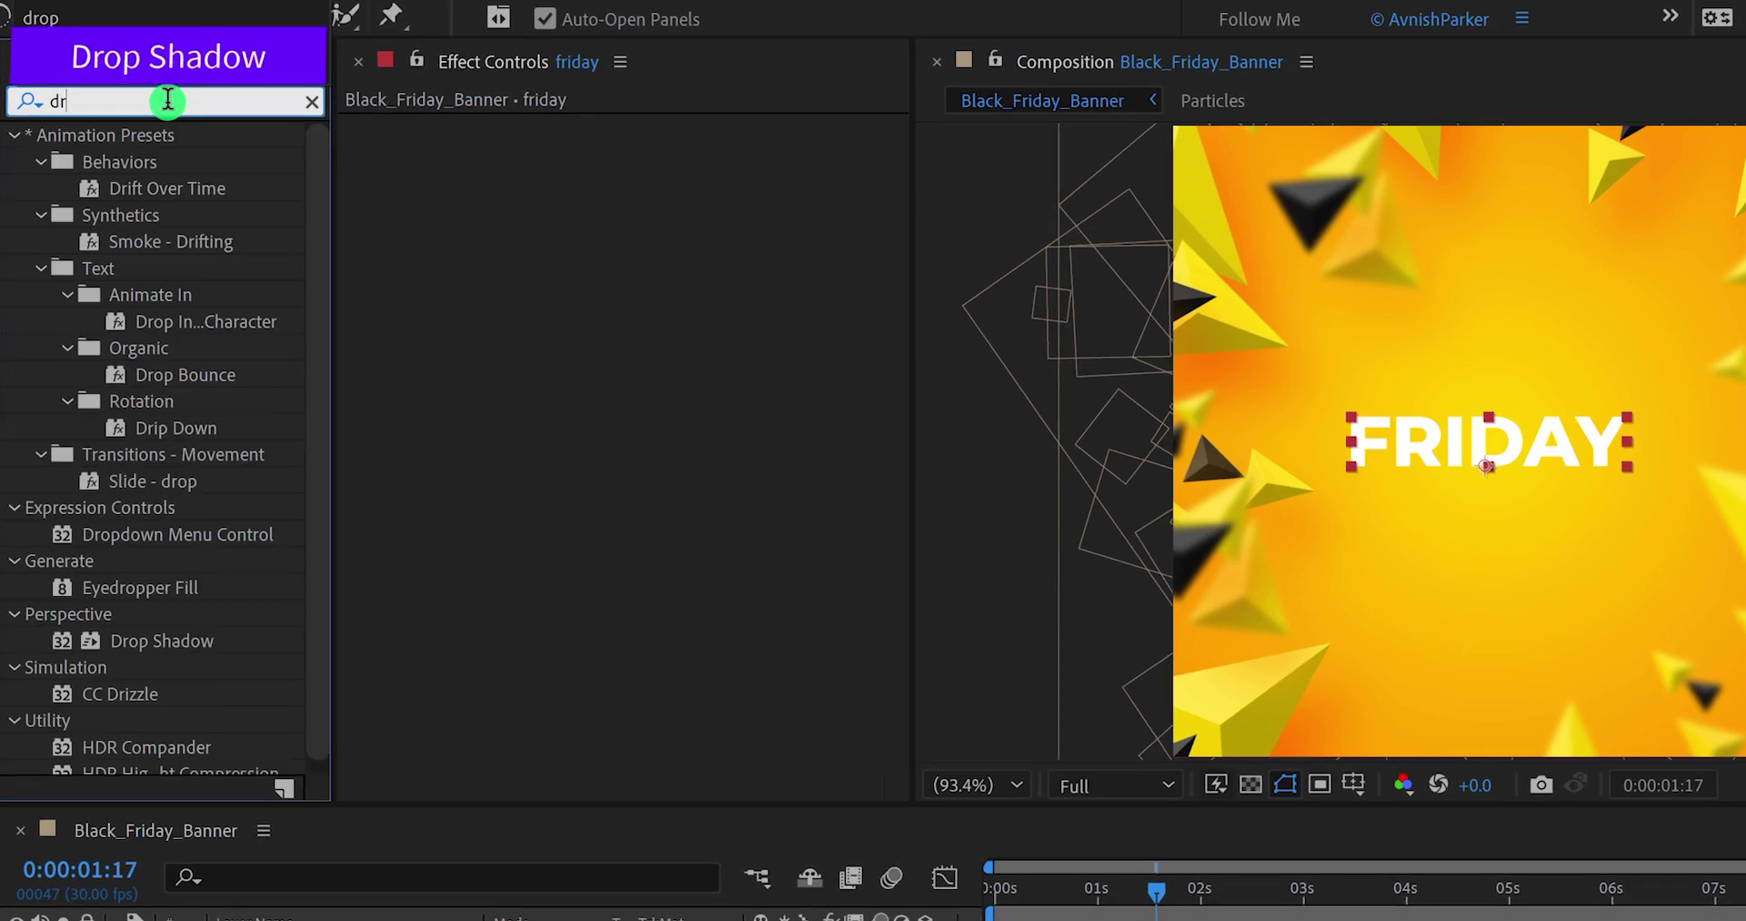
type("op")
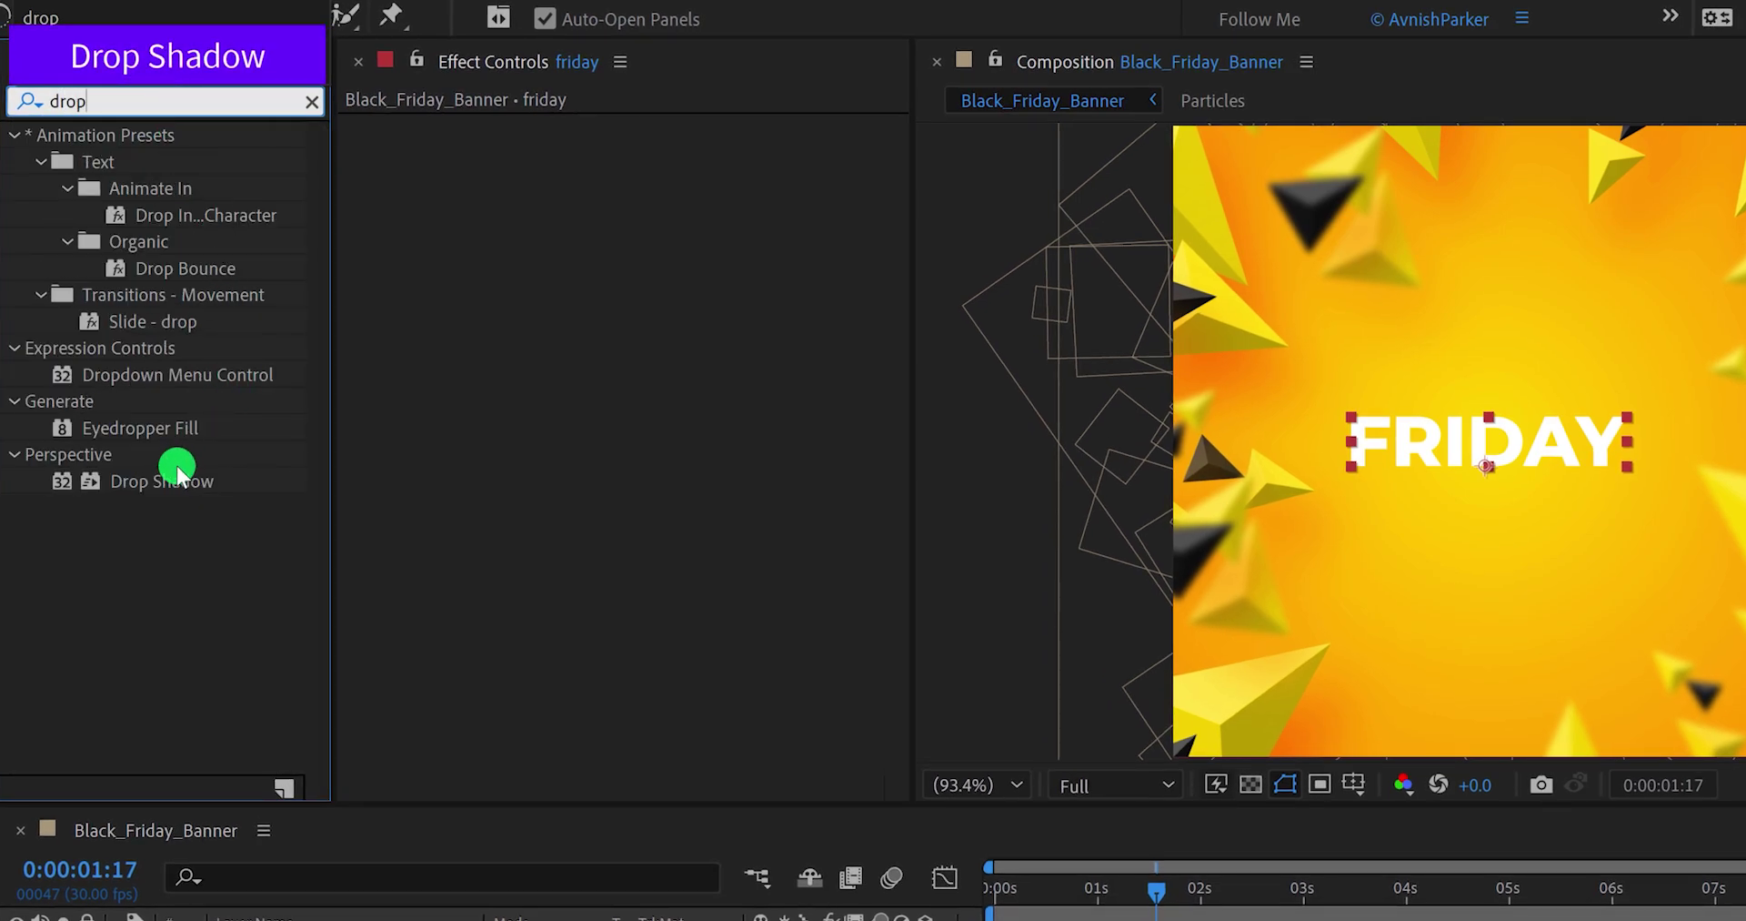
left_click_drag(178, 473, 427, 333)
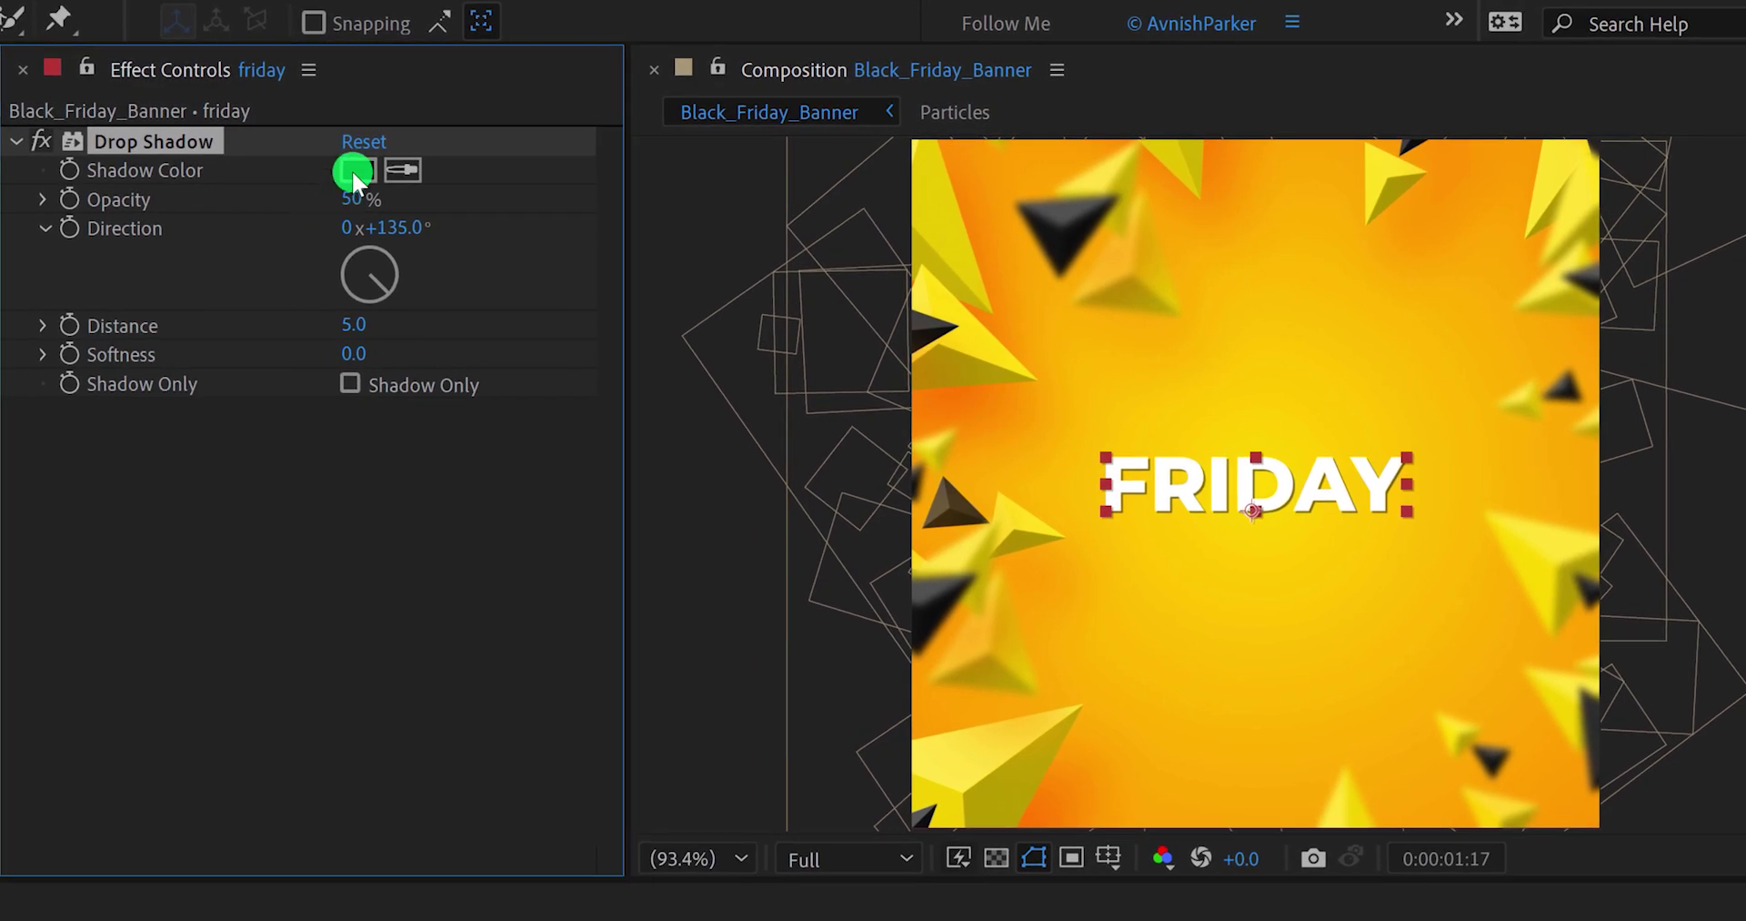
Step: Set the Drop Shadow's colour on the friday layer to yellow, FBCA00
left_click(353, 172)
left_click(691, 585)
left_click(656, 214)
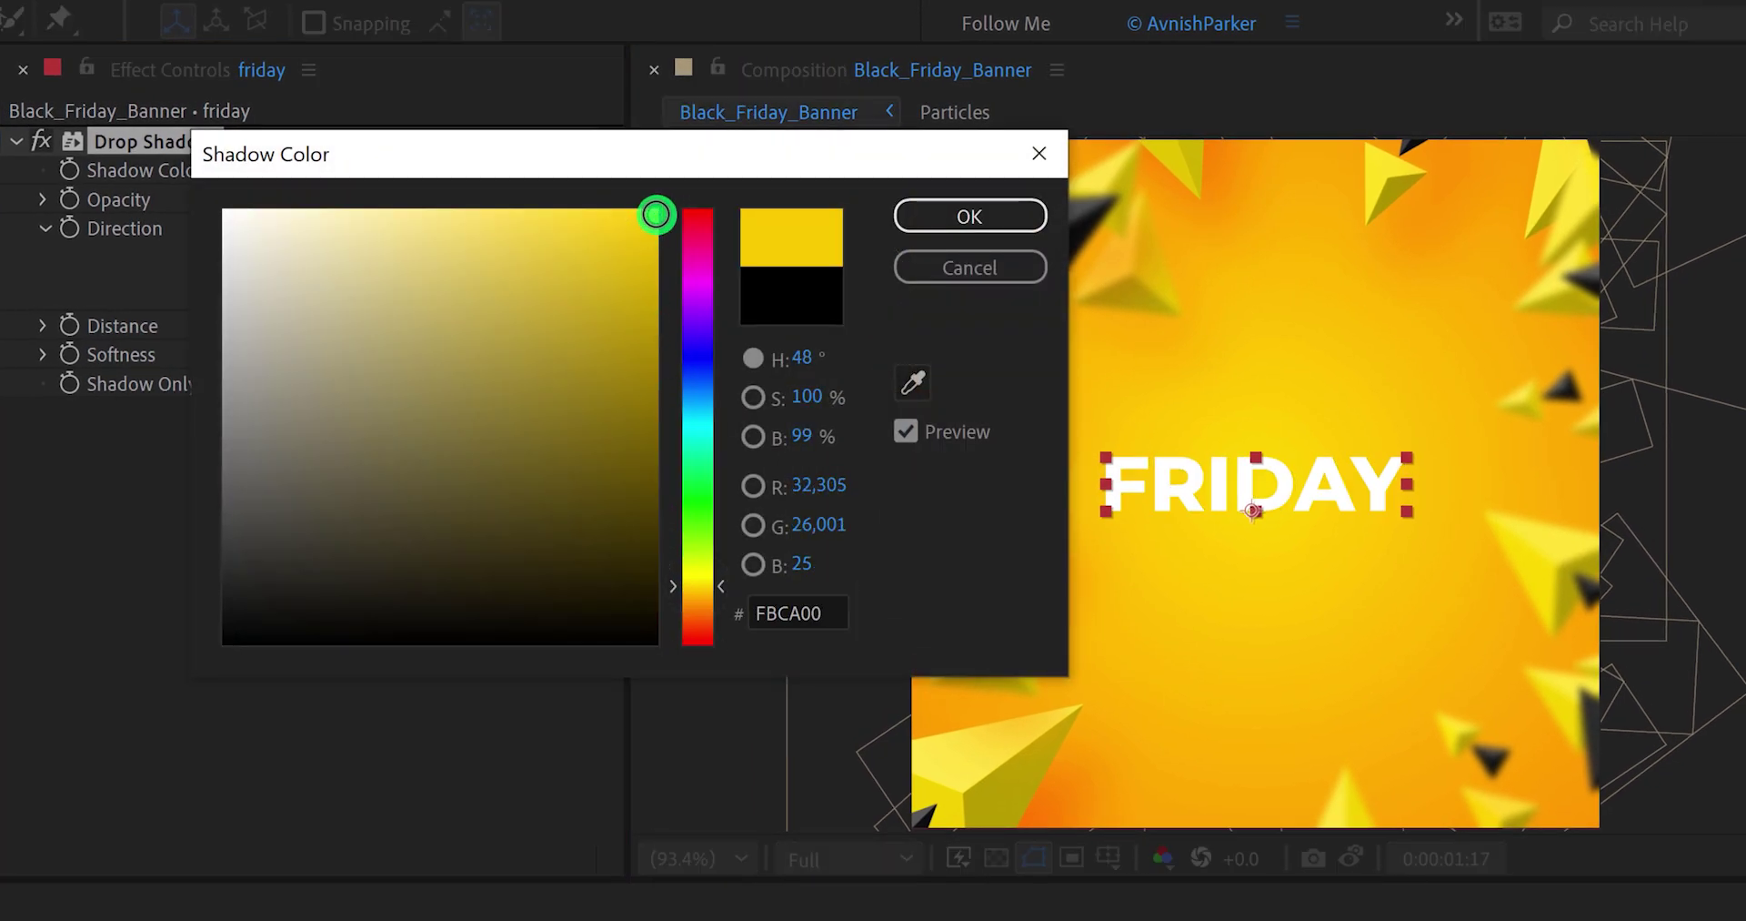
left_click(915, 215)
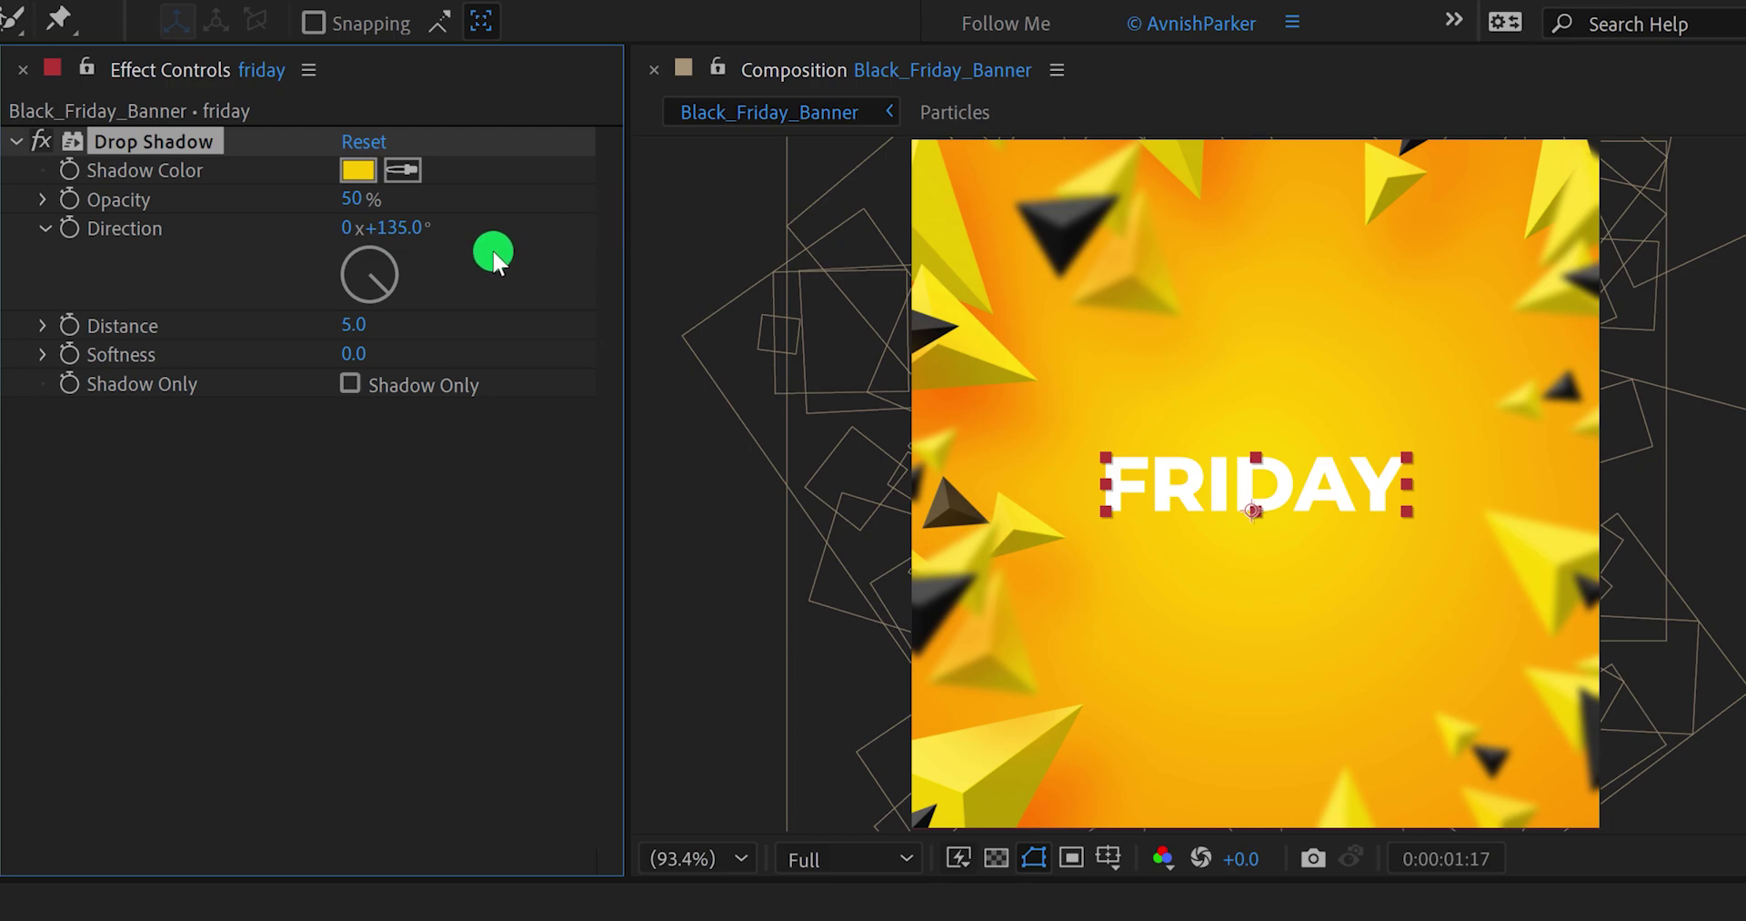
Step: Raise the friday layer's Drop Shadow opacity to 100% and set its distance to 10
left_click_drag(355, 199, 511, 195)
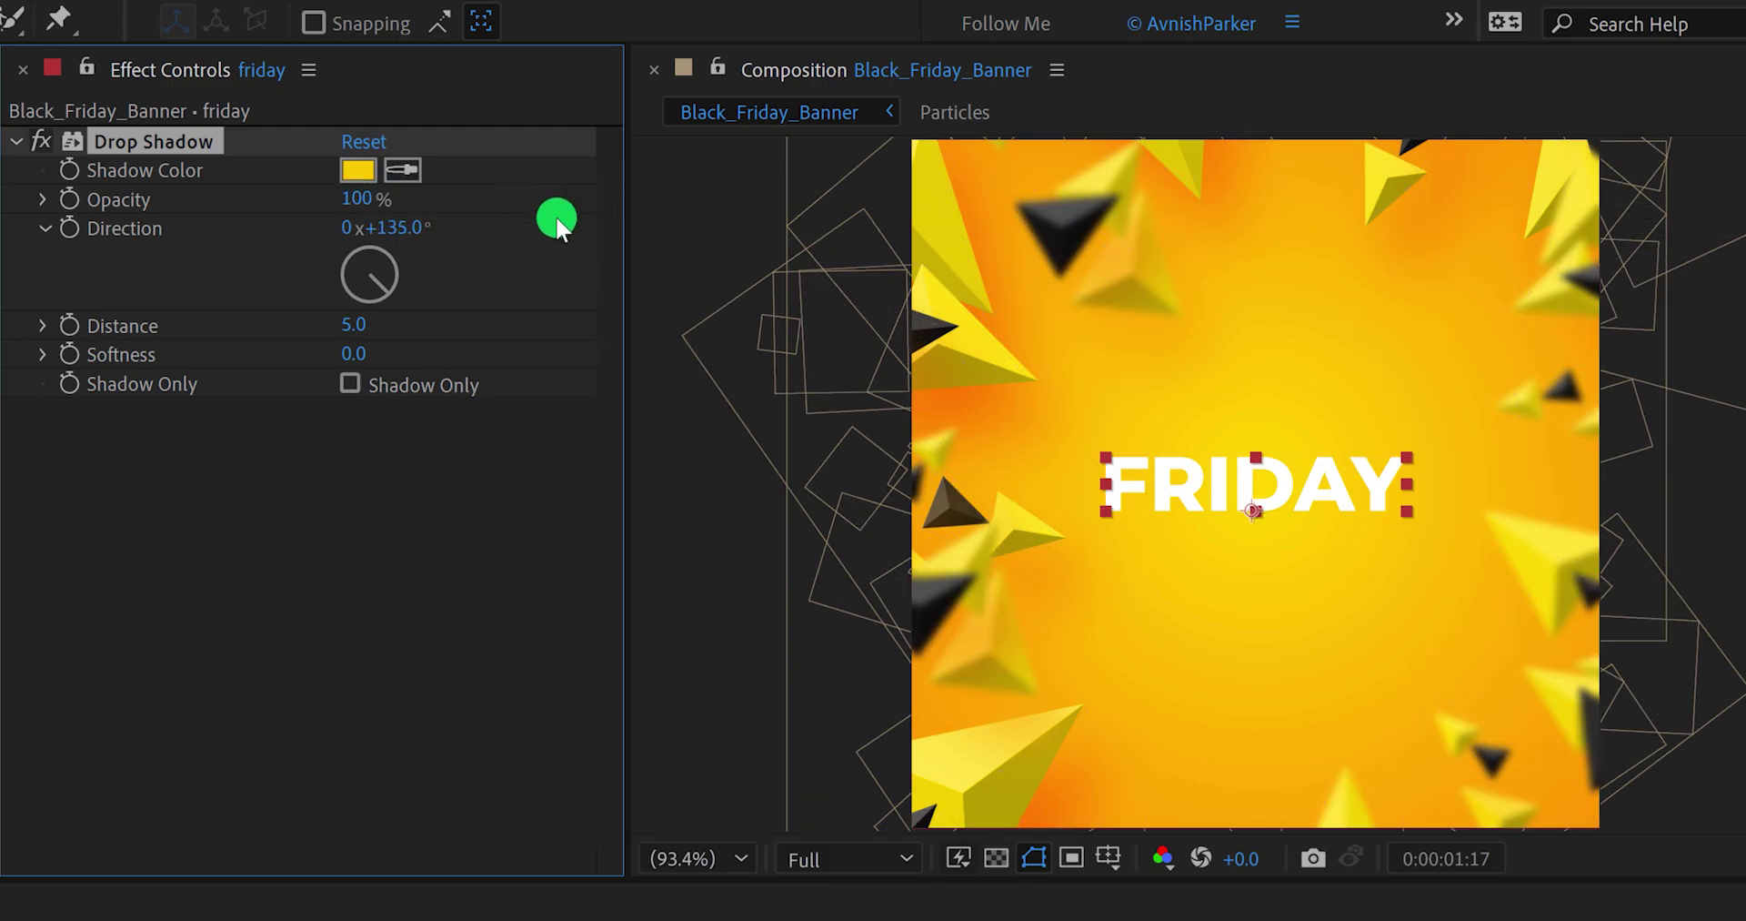
left_click(353, 325)
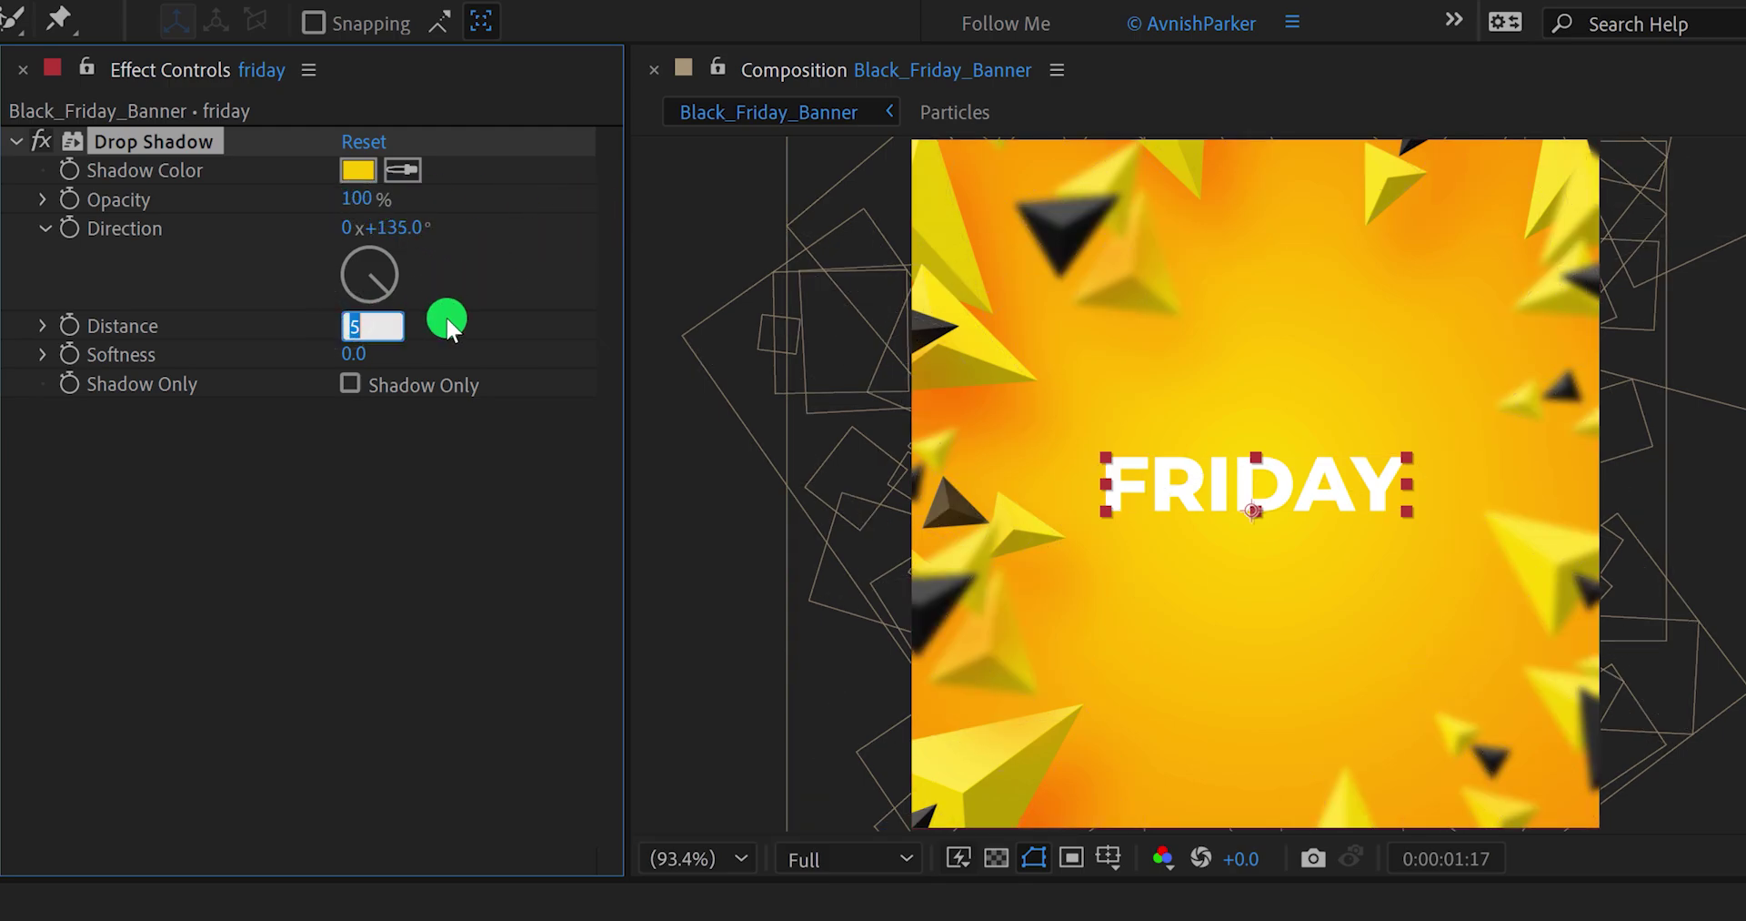
type("10")
key("Return")
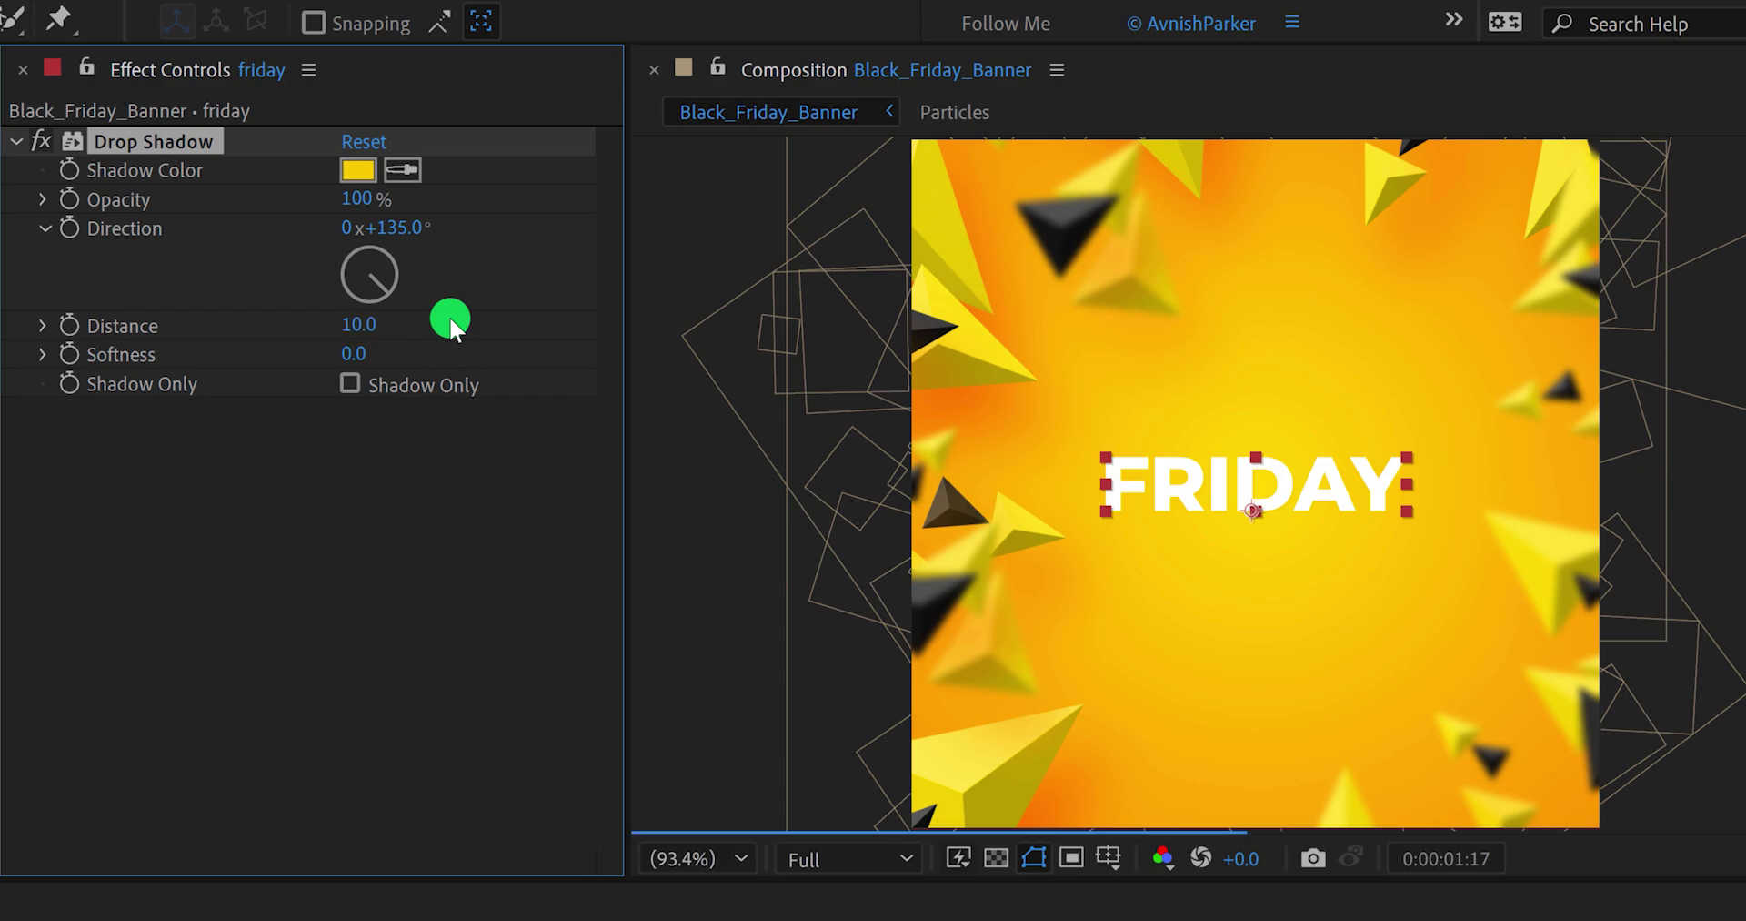
Step: Change the friday layer's Drop Shadow colour to orange-yellow, FBA500
left_click(361, 173)
left_click(701, 597)
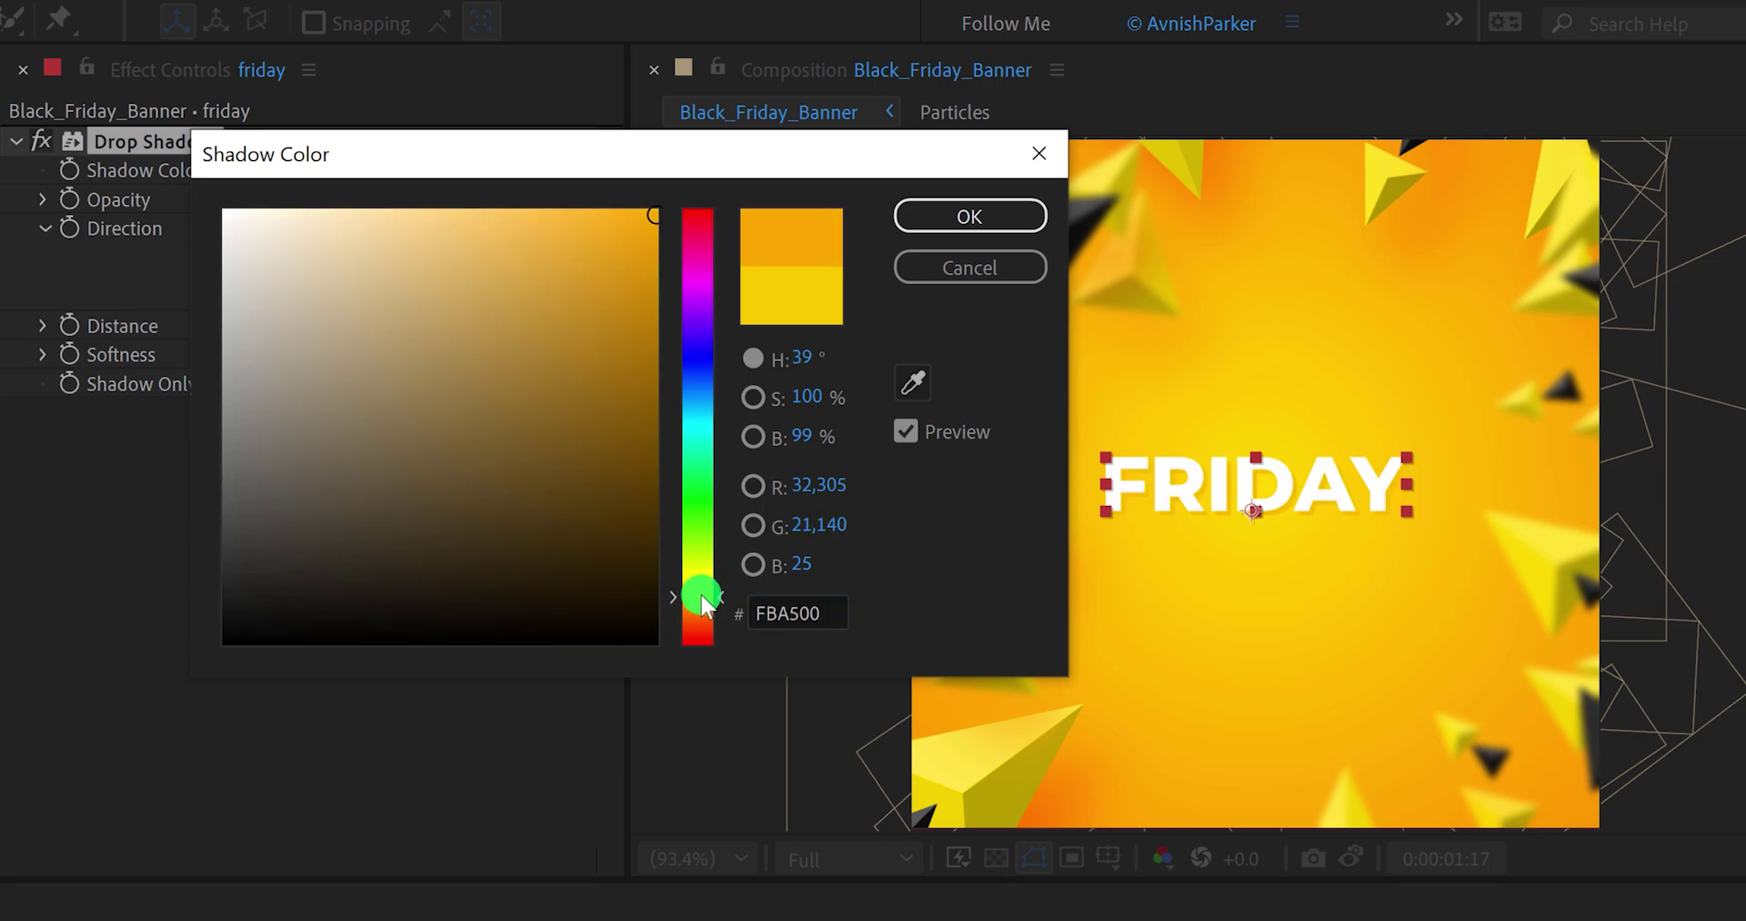
left_click(908, 220)
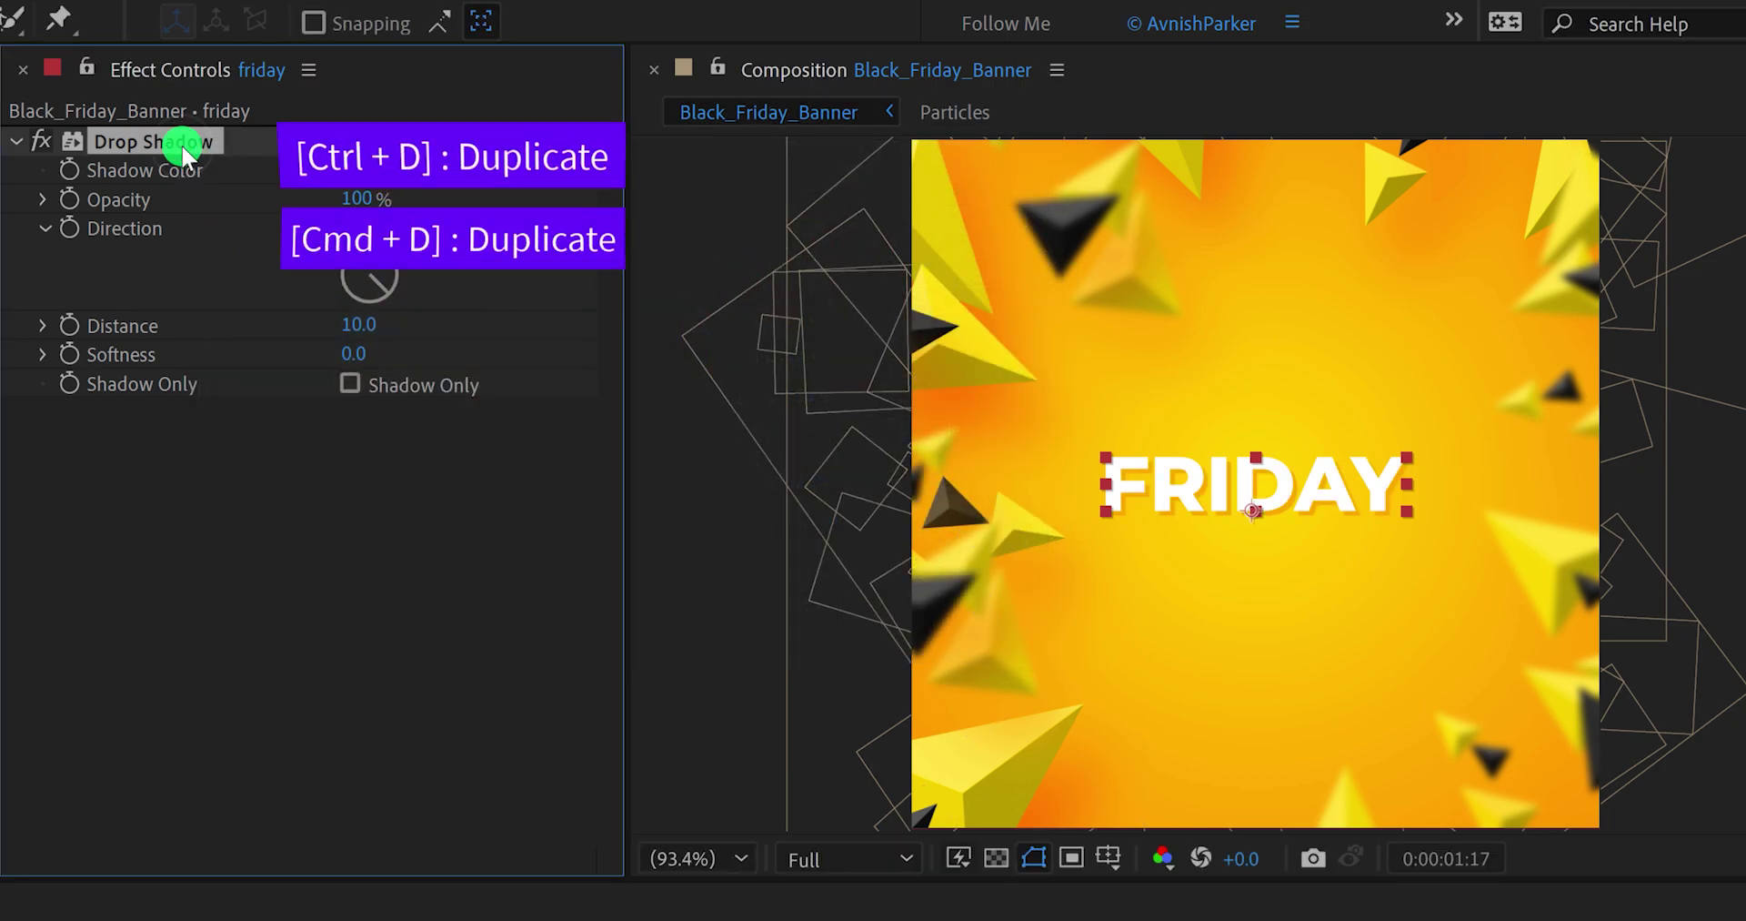
Step: Duplicate the Drop Shadow effect and set the copy's shadow colour to darker orange, FB7C00
key("ctrl+d")
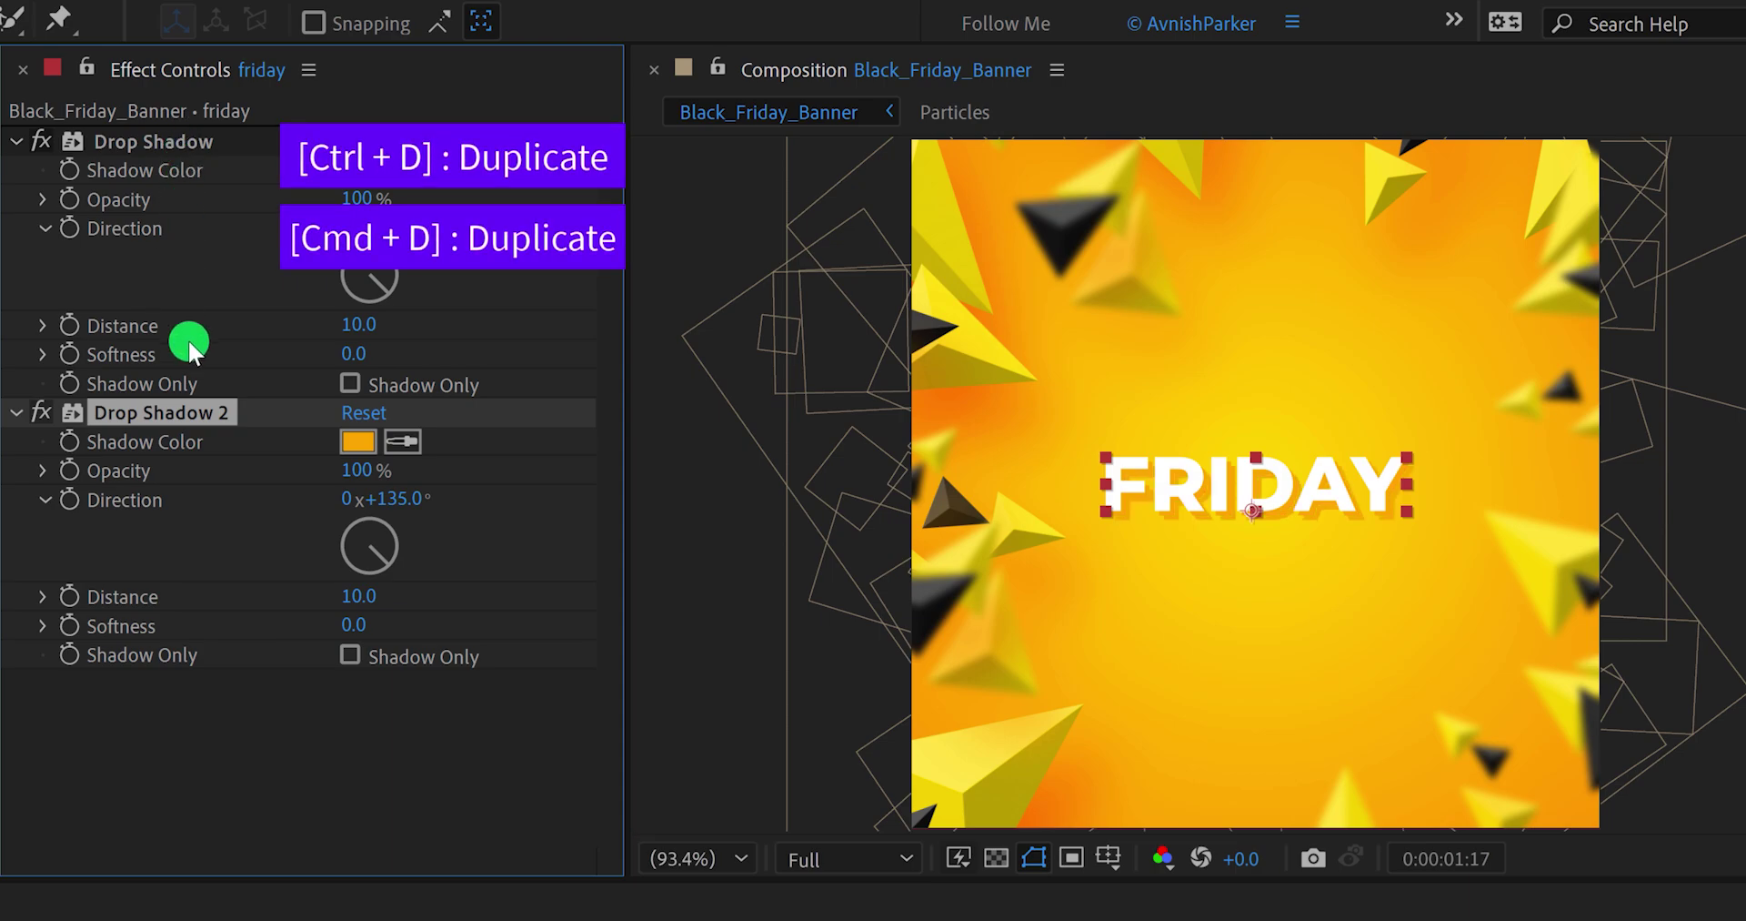
left_click(360, 443)
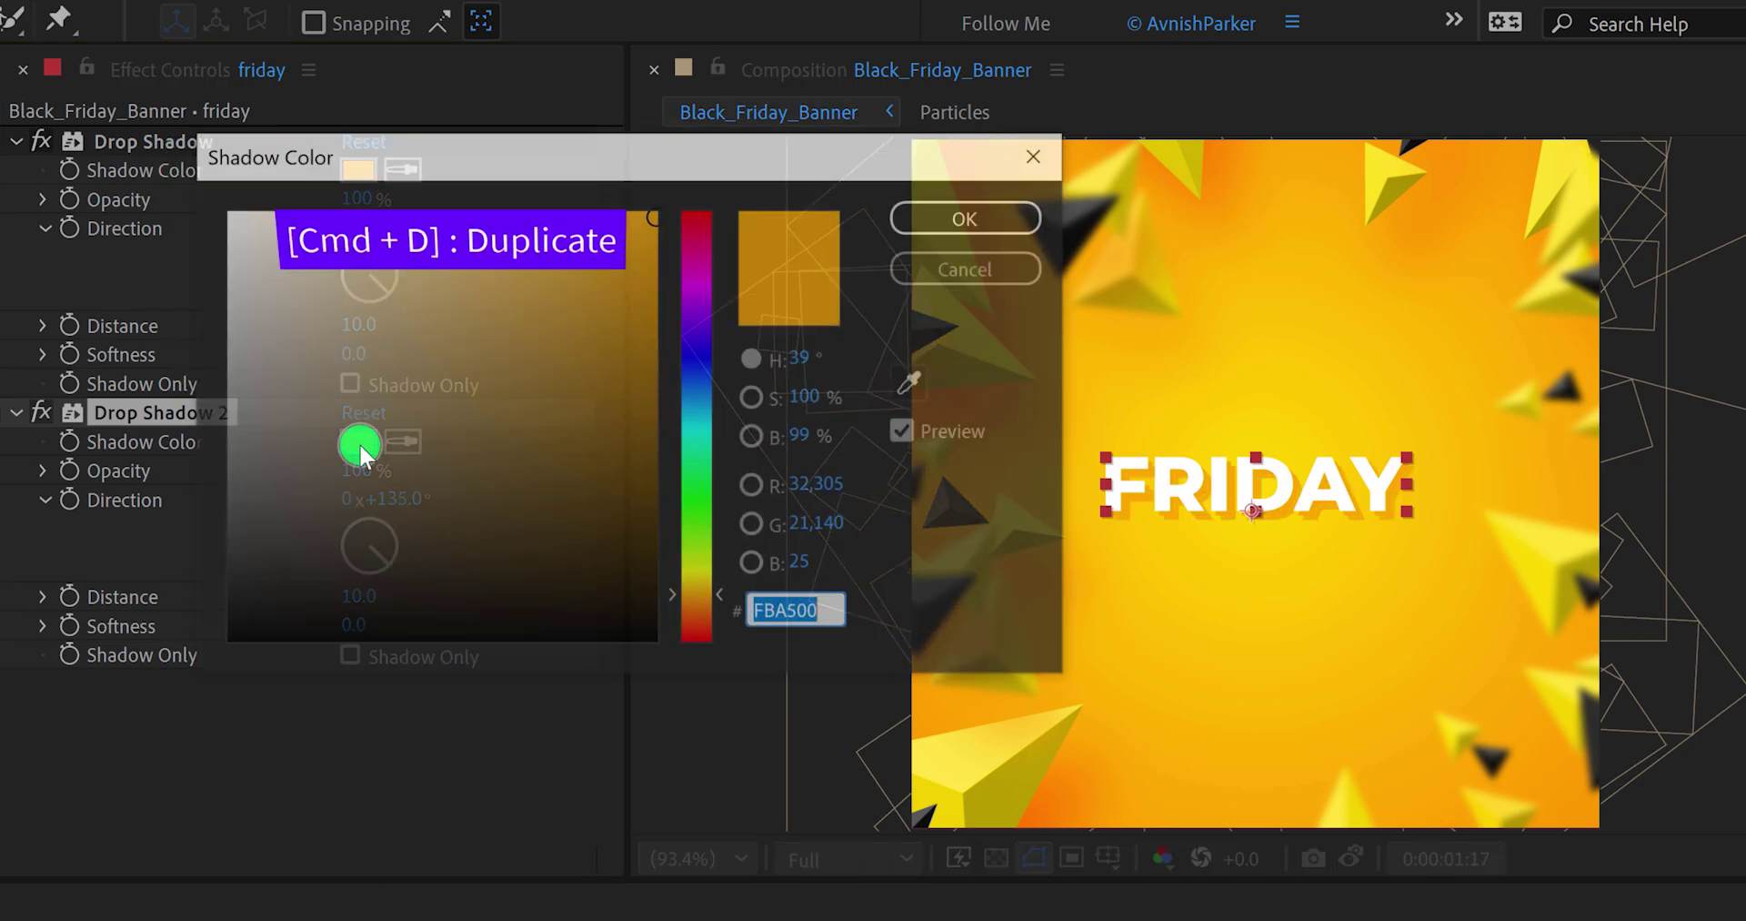
left_click(695, 608)
left_click_drag(694, 608, 694, 611)
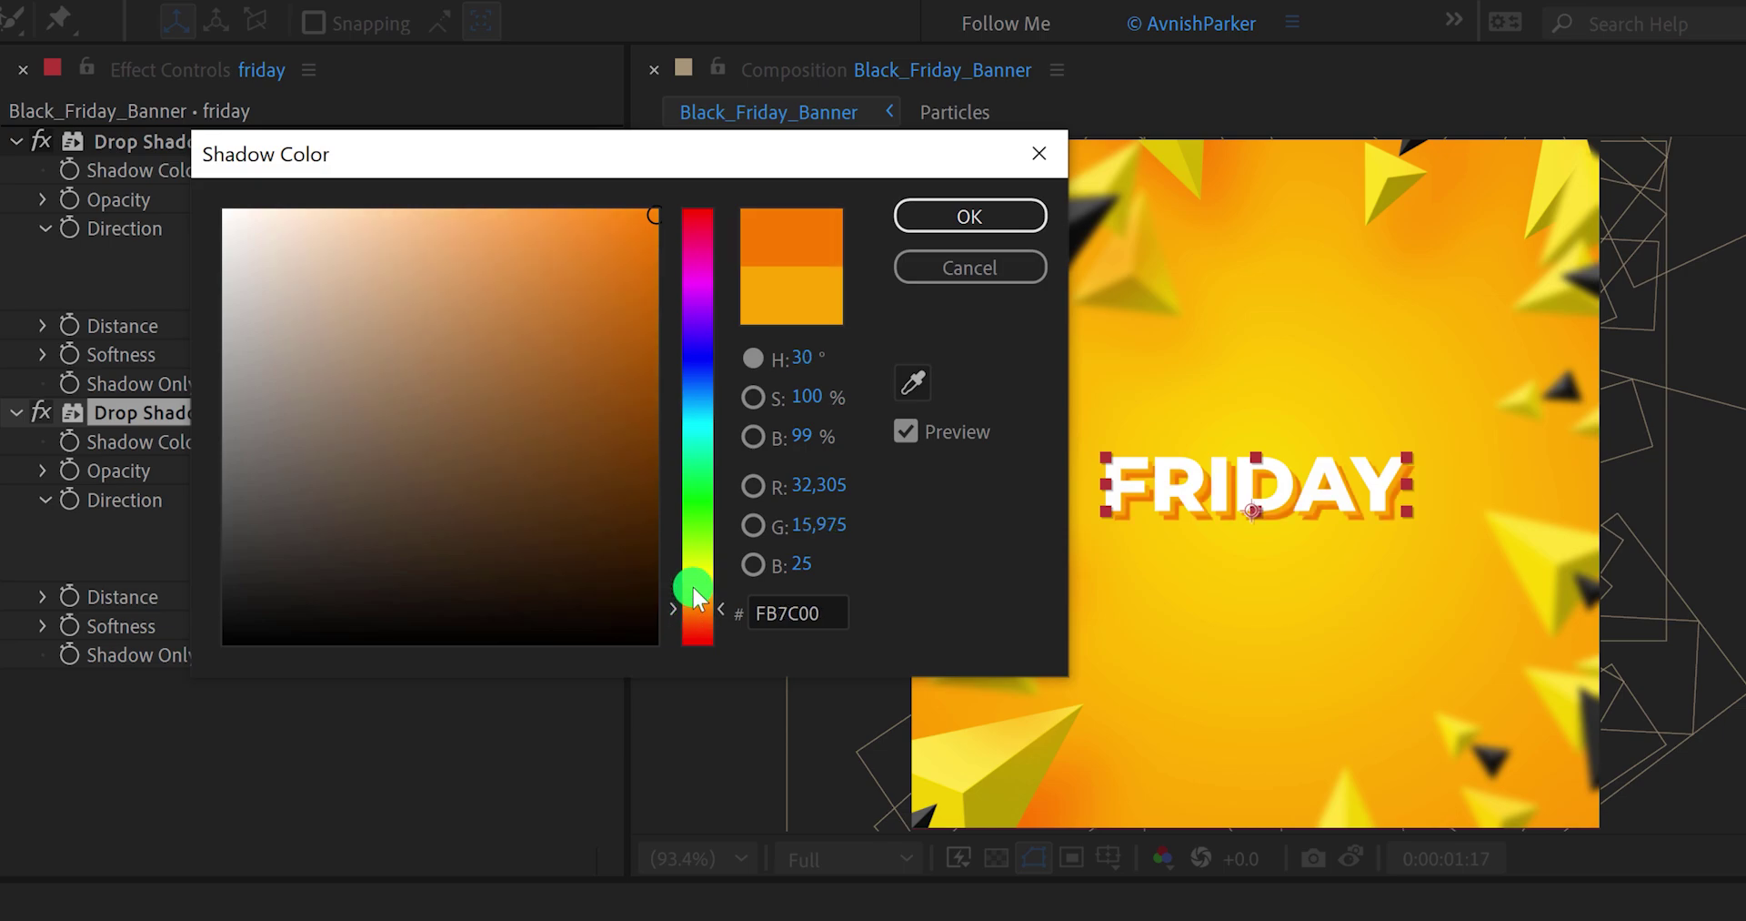
left_click(908, 217)
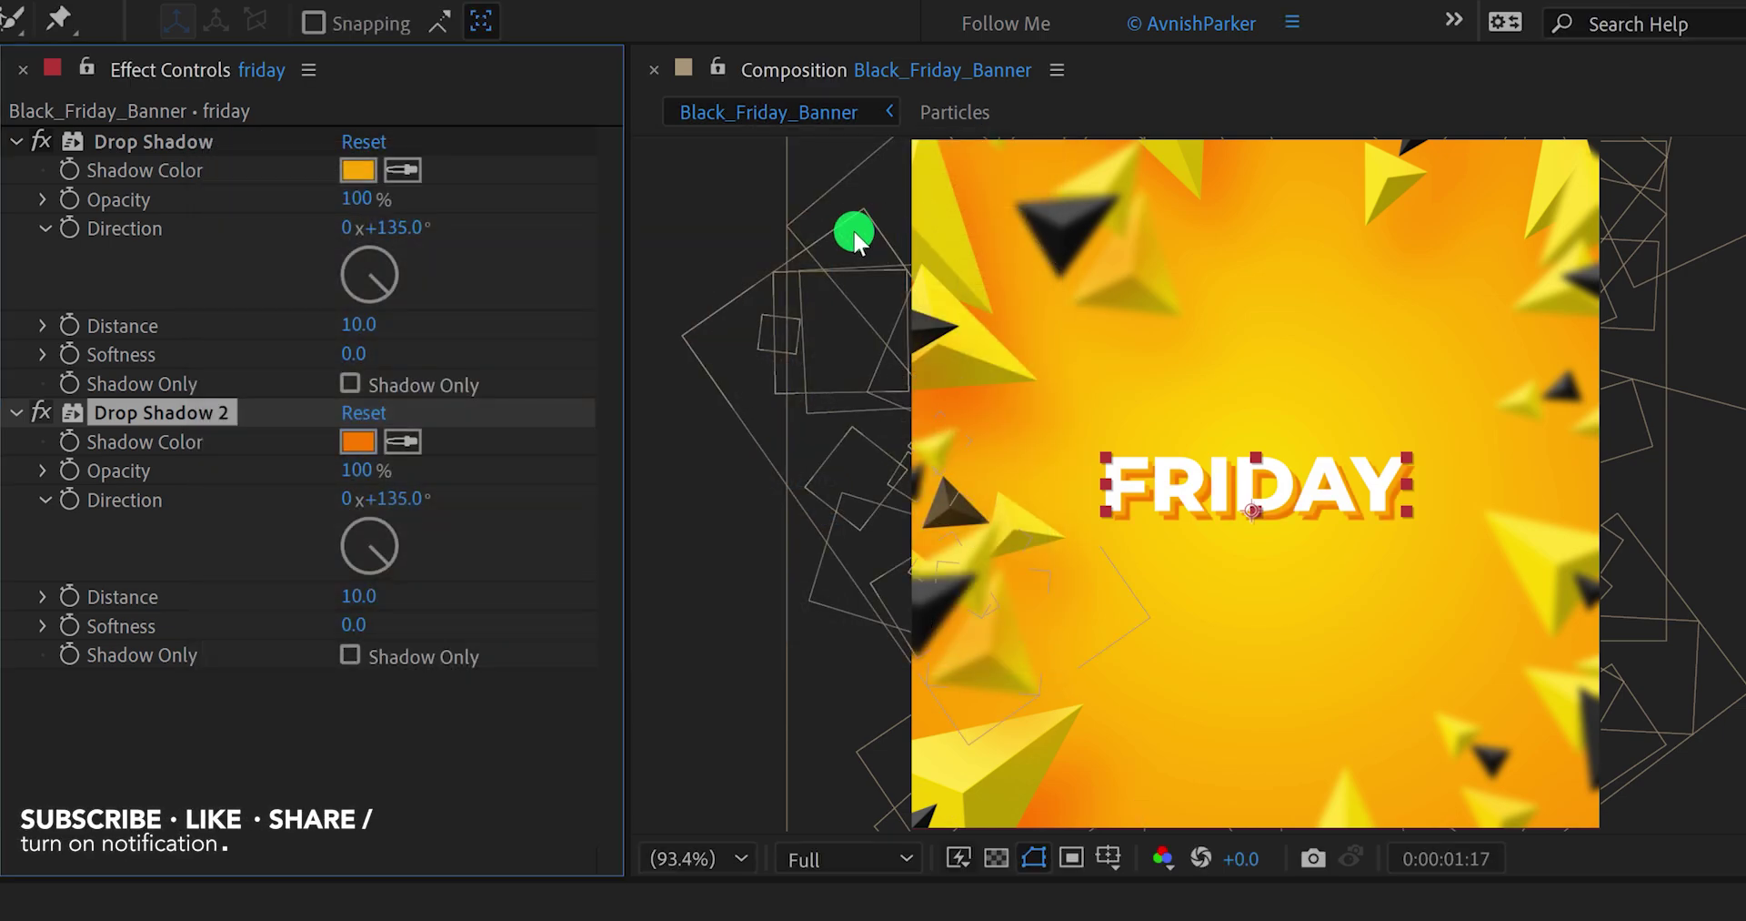
Step: Set the first Drop Shadow's distance to 5 and solo the friday layer for a close view
left_click(368, 325)
key("Return")
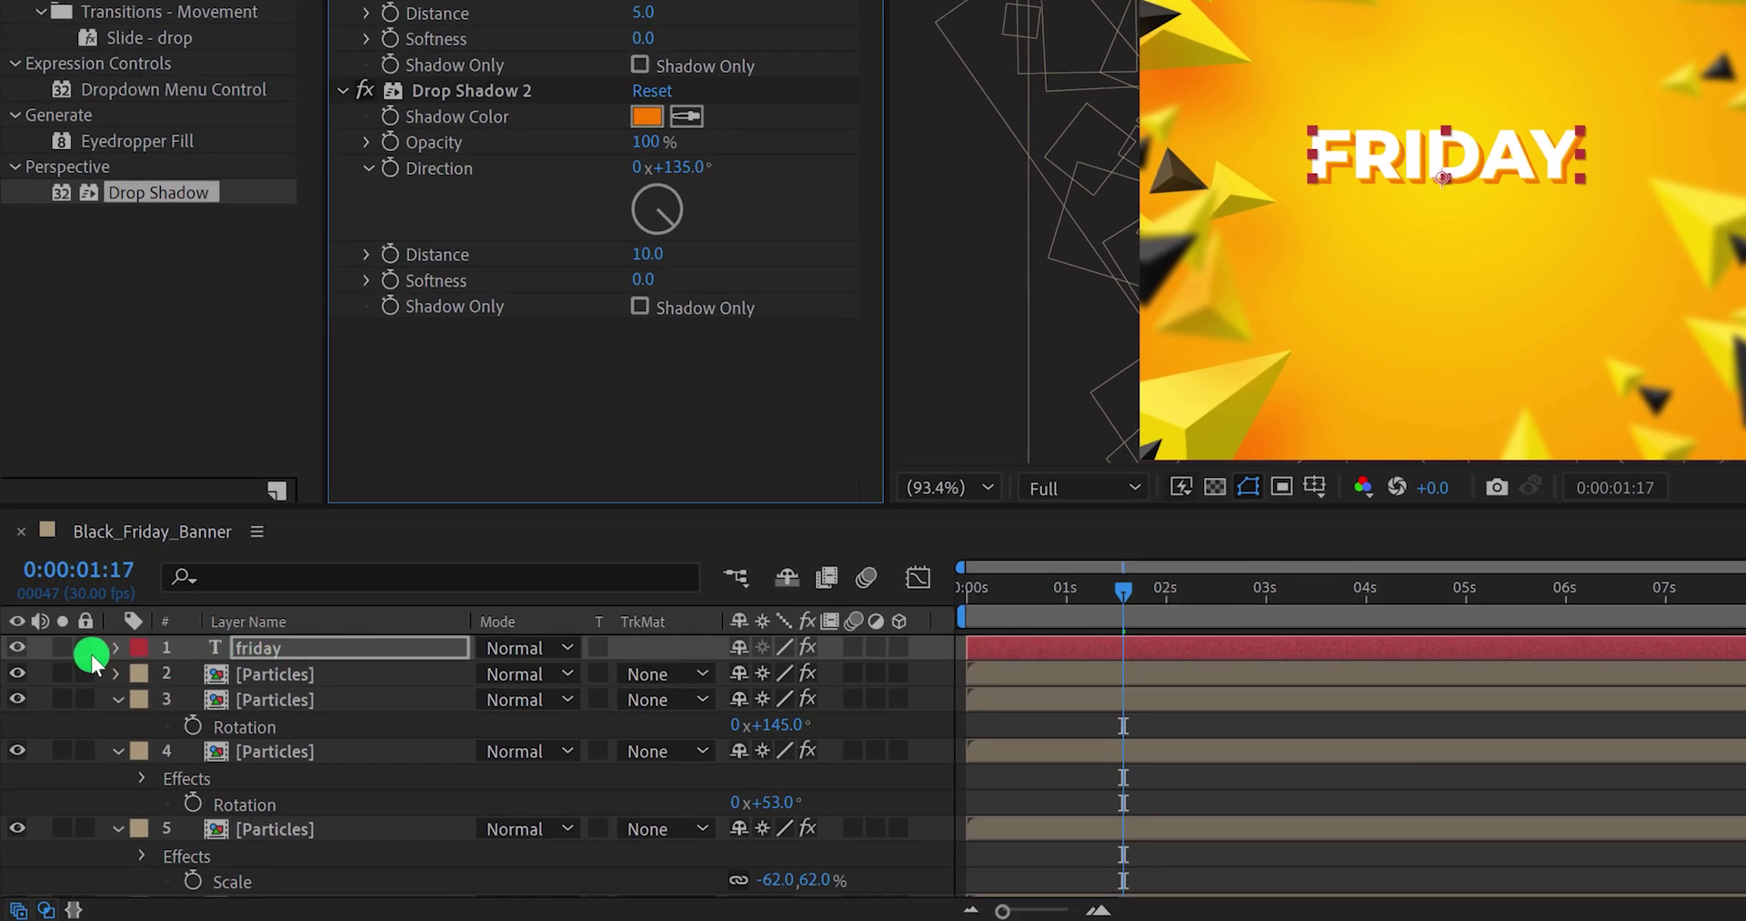
left_click(64, 647)
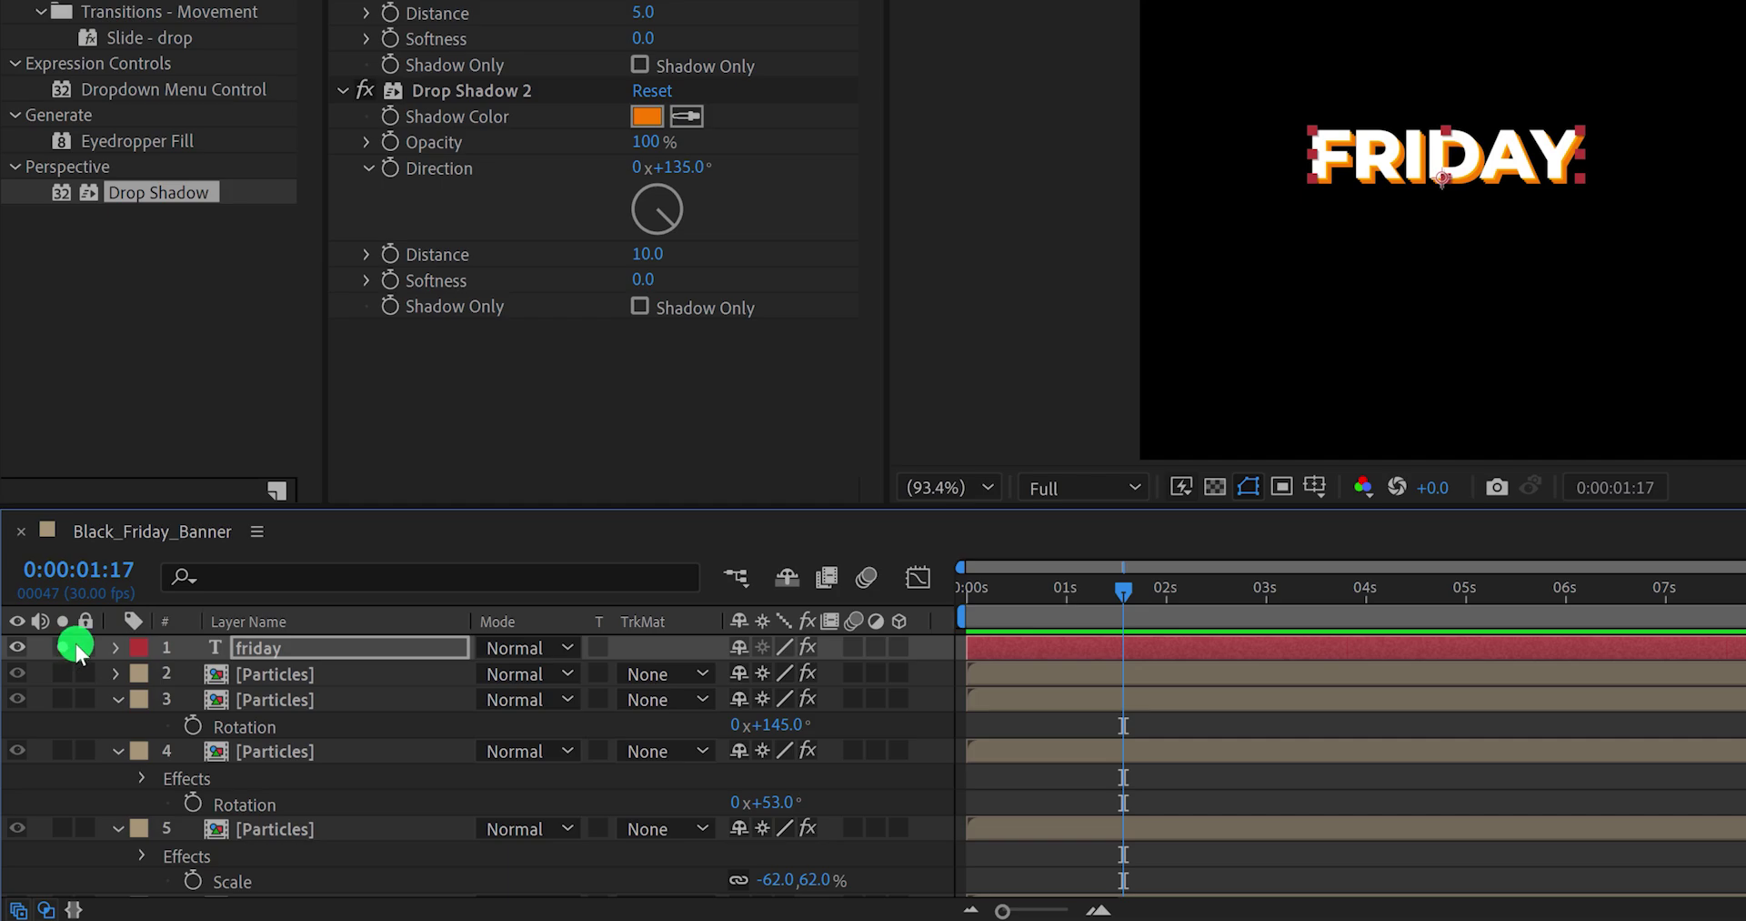
key("period")
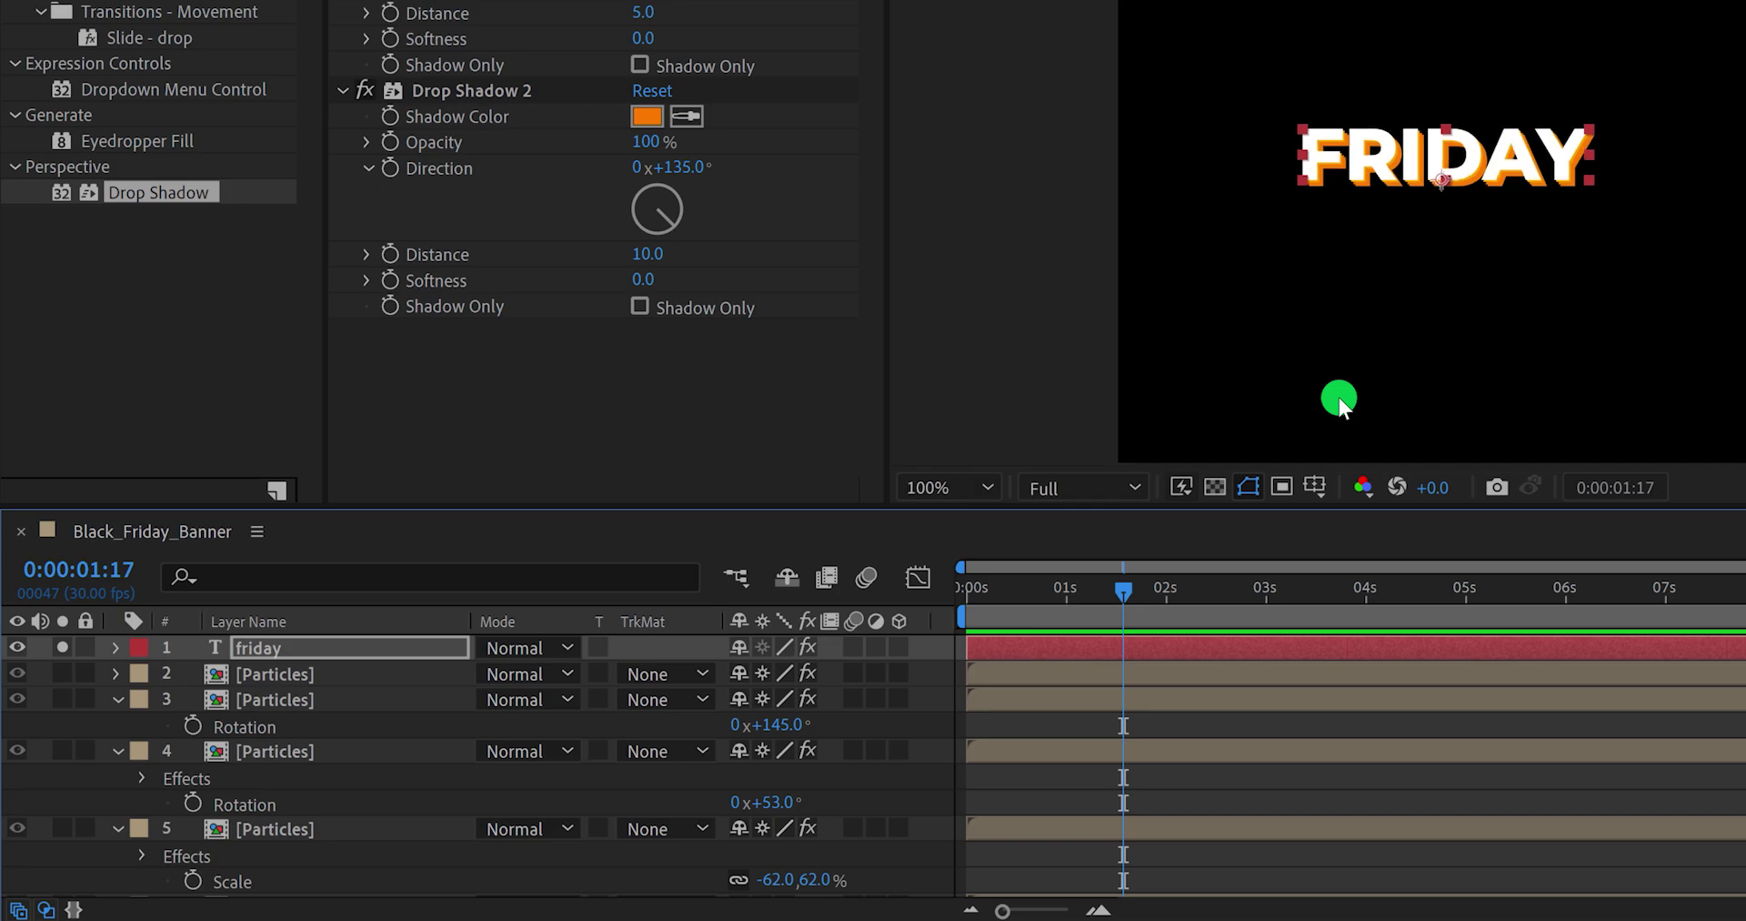
key("period")
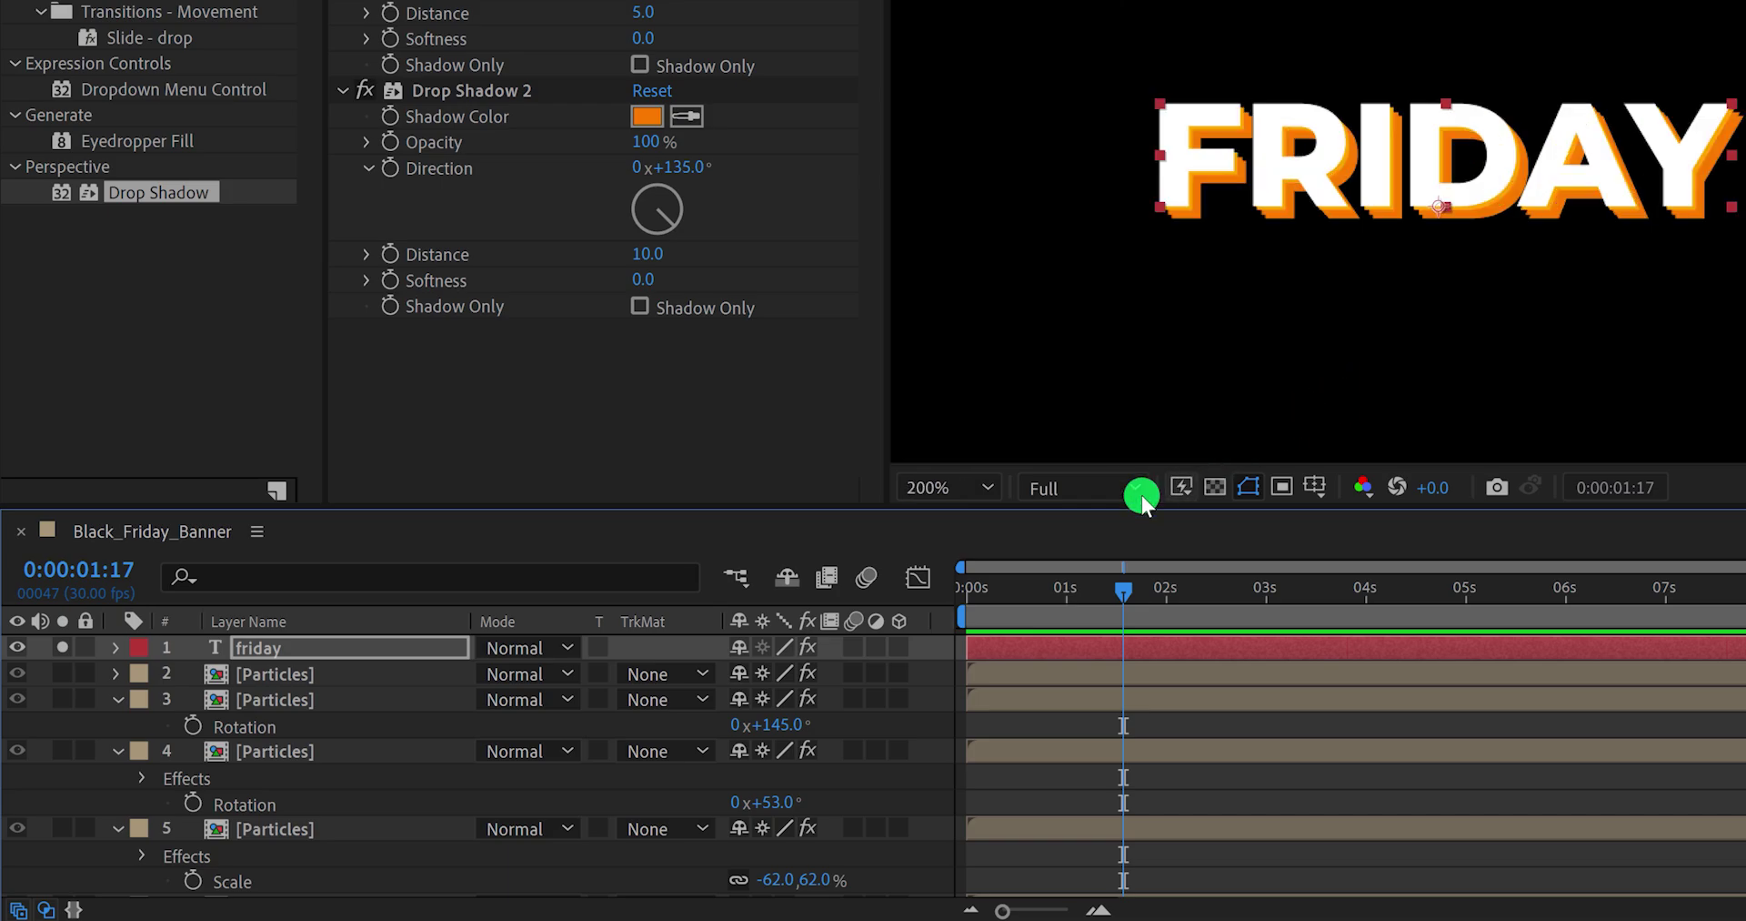
Step: Add a Position text animator to the friday layer and set its position to 0, 175
left_click(117, 648)
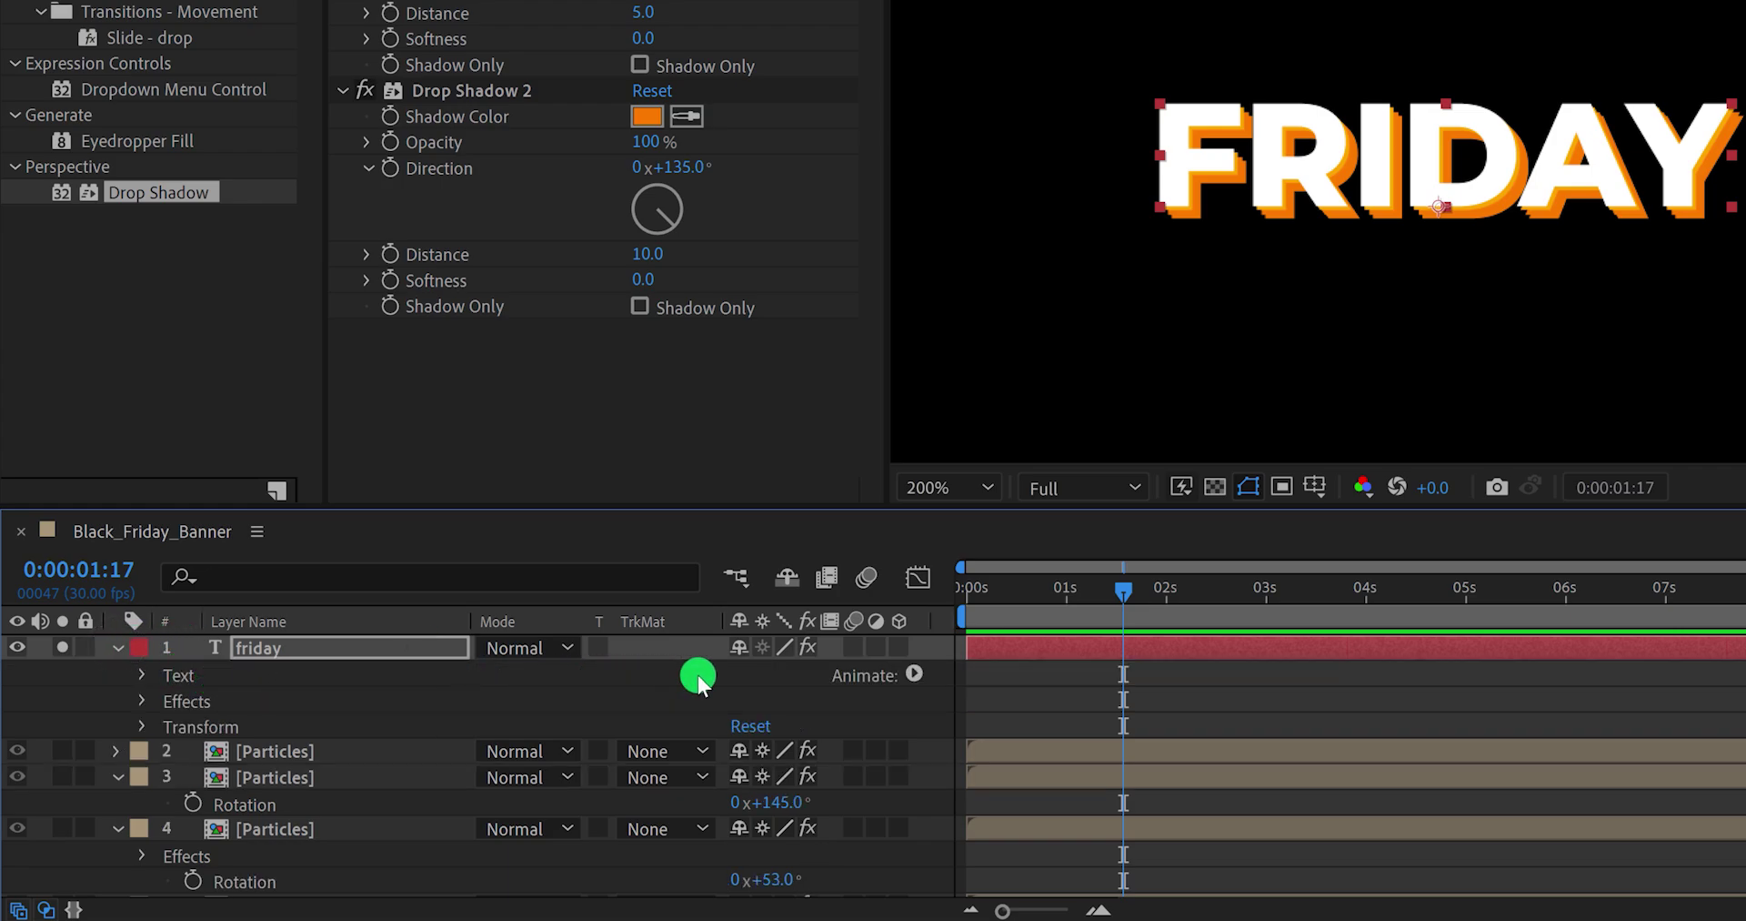
left_click(913, 673)
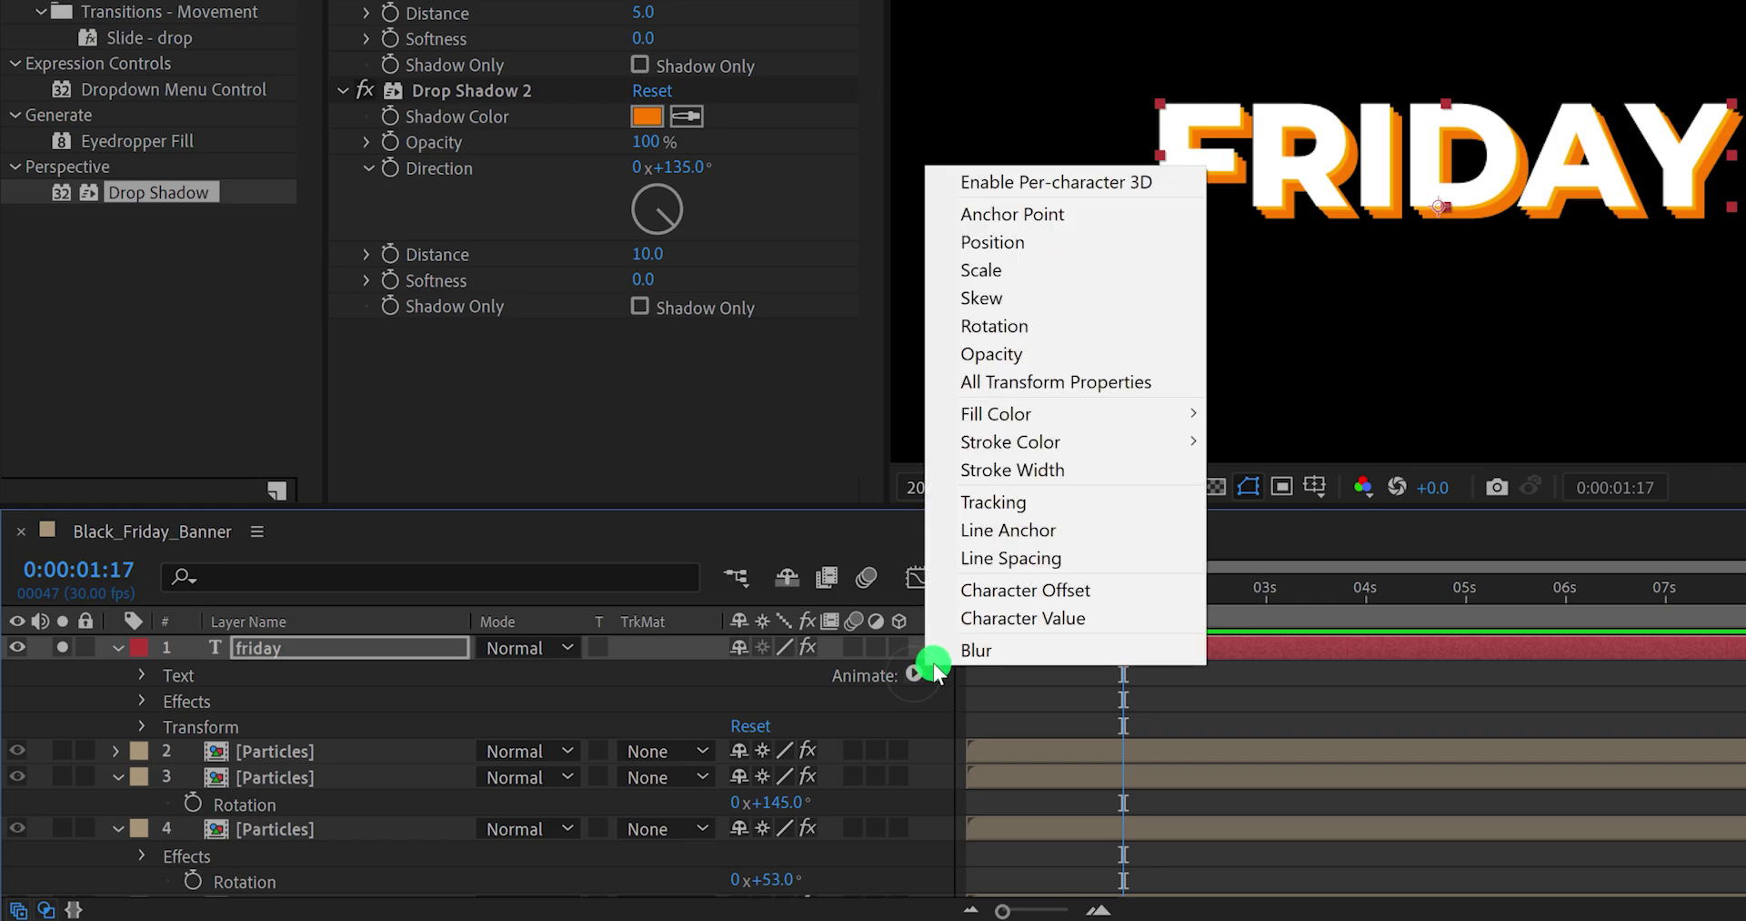
left_click(1079, 244)
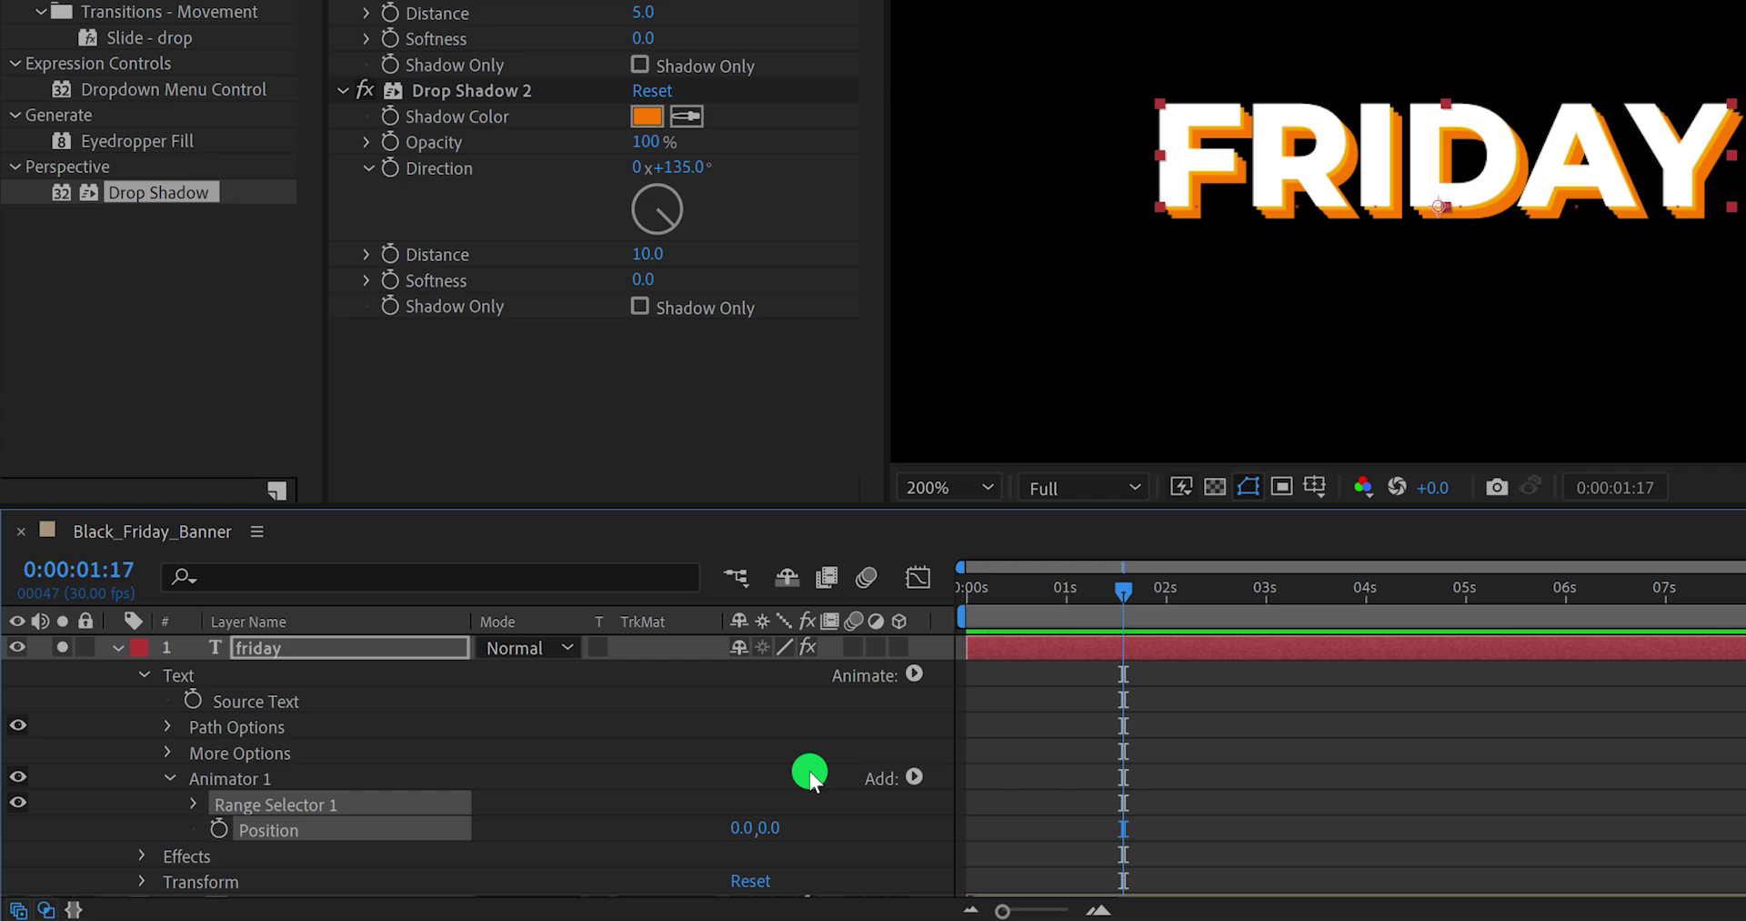
left_click_drag(770, 826, 1090, 735)
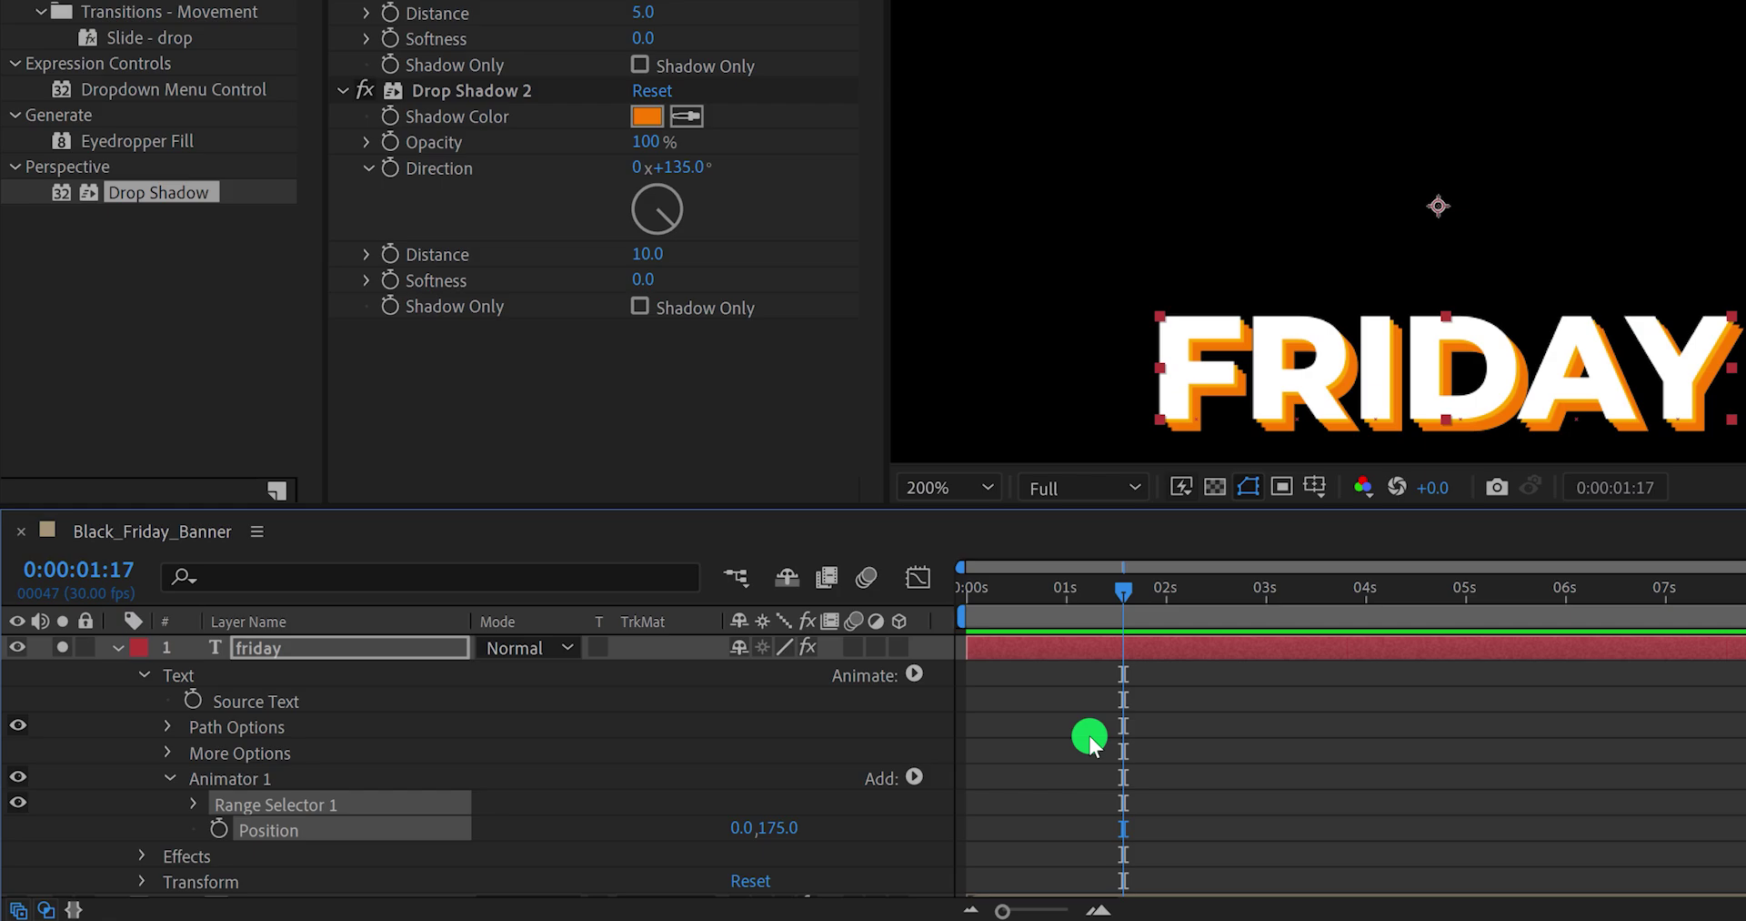
Step: Try out a negative Offset in the animator's Range Selector at 1 second and reset it to 0%
left_click(1067, 597)
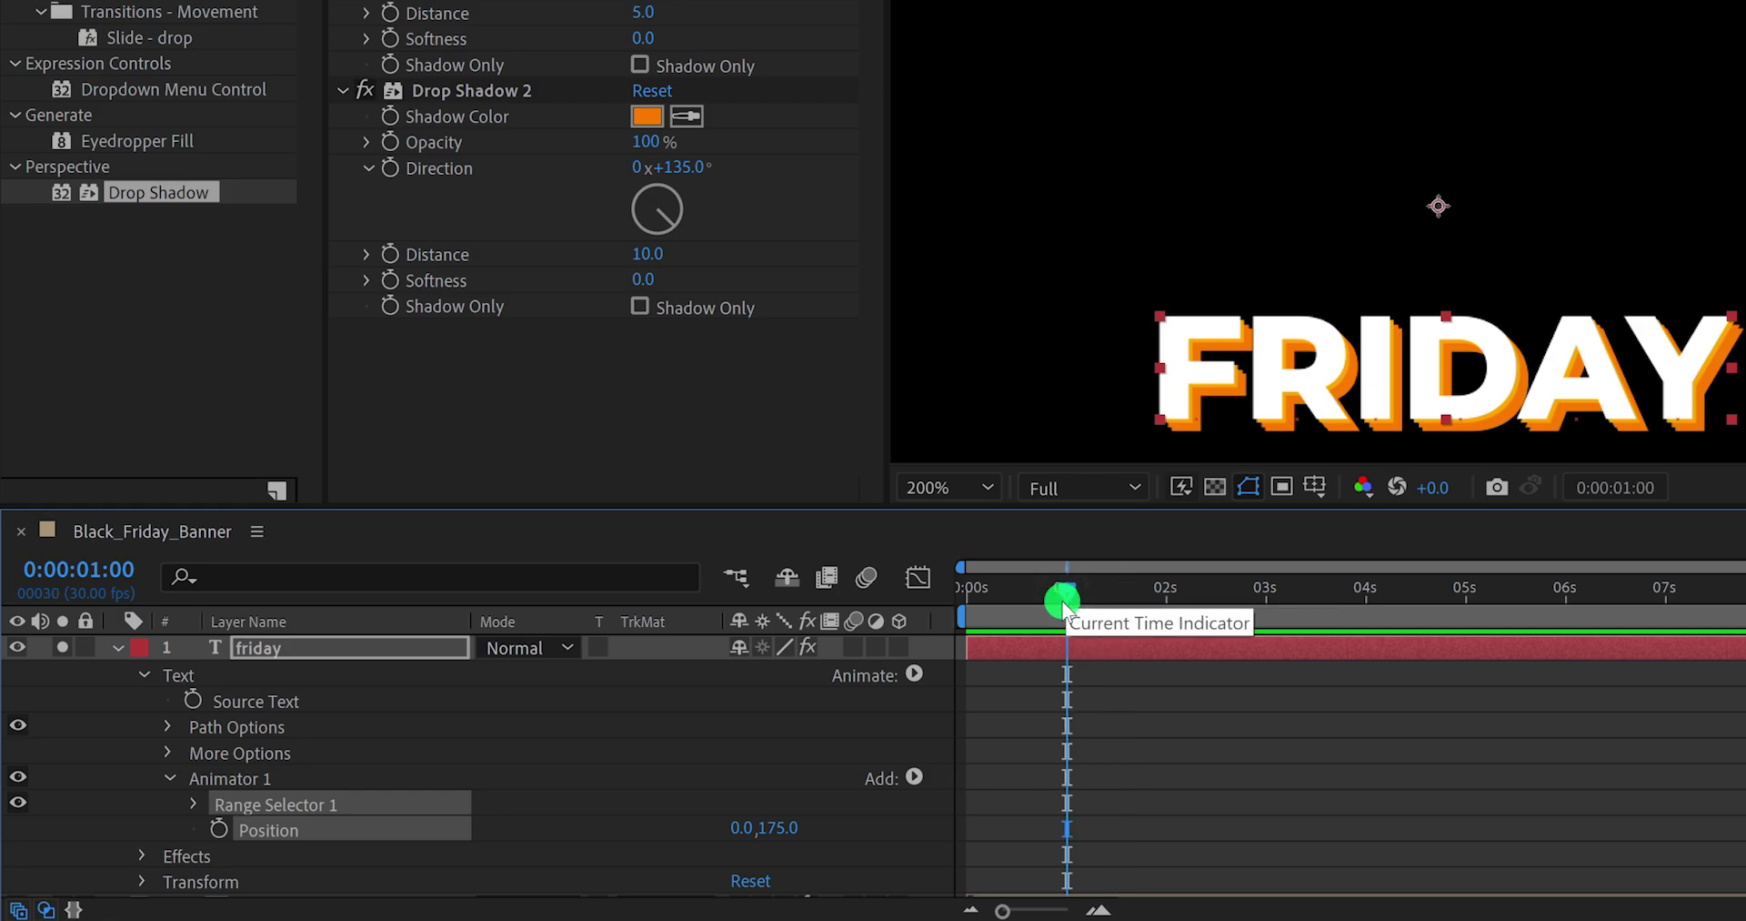
left_click(194, 806)
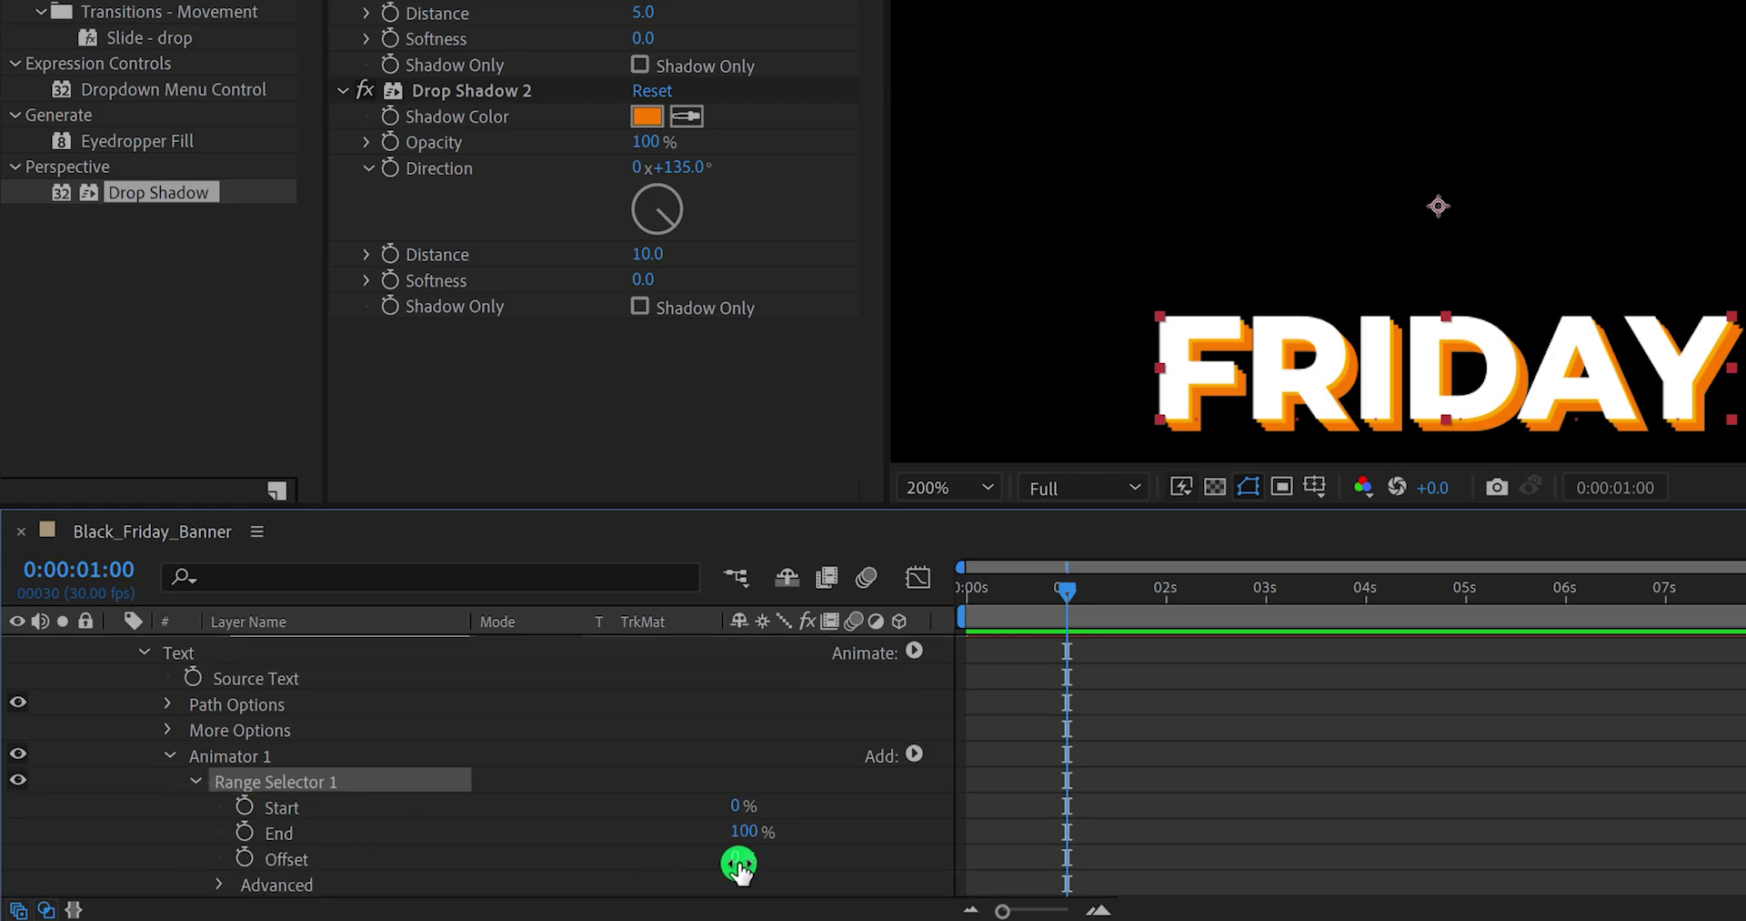
mouse_move(739, 864)
left_mouse_down()
mouse_move(831, 851)
mouse_move(706, 851)
mouse_move(769, 857)
left_mouse_up()
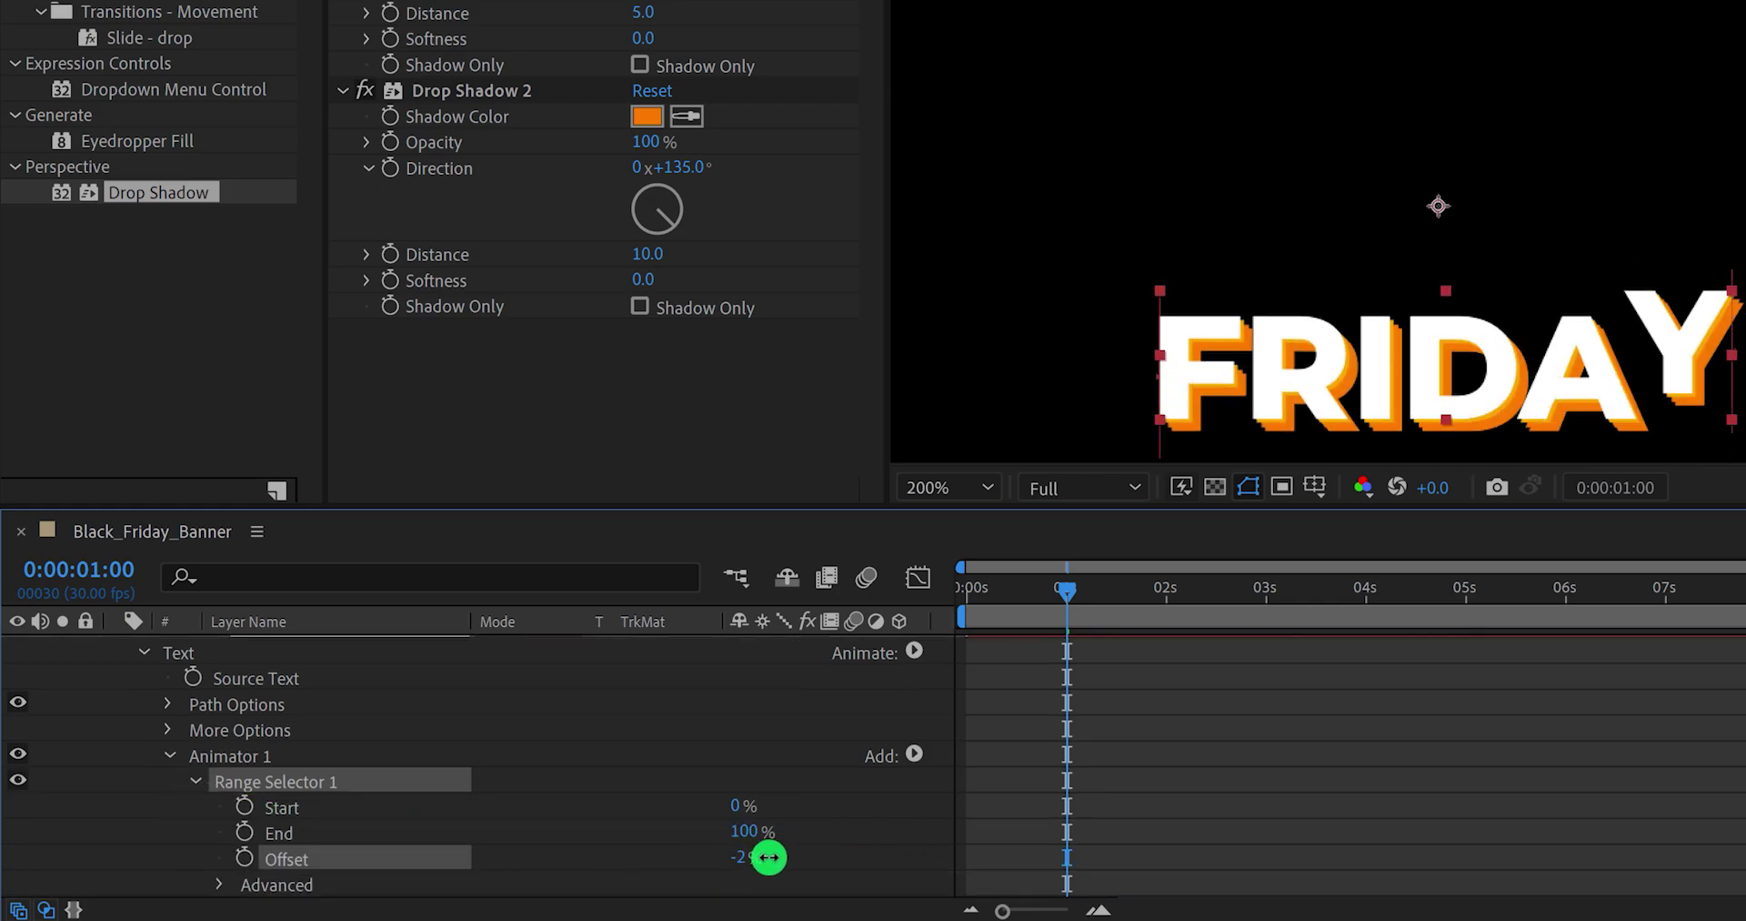
left_click(740, 857)
type("0")
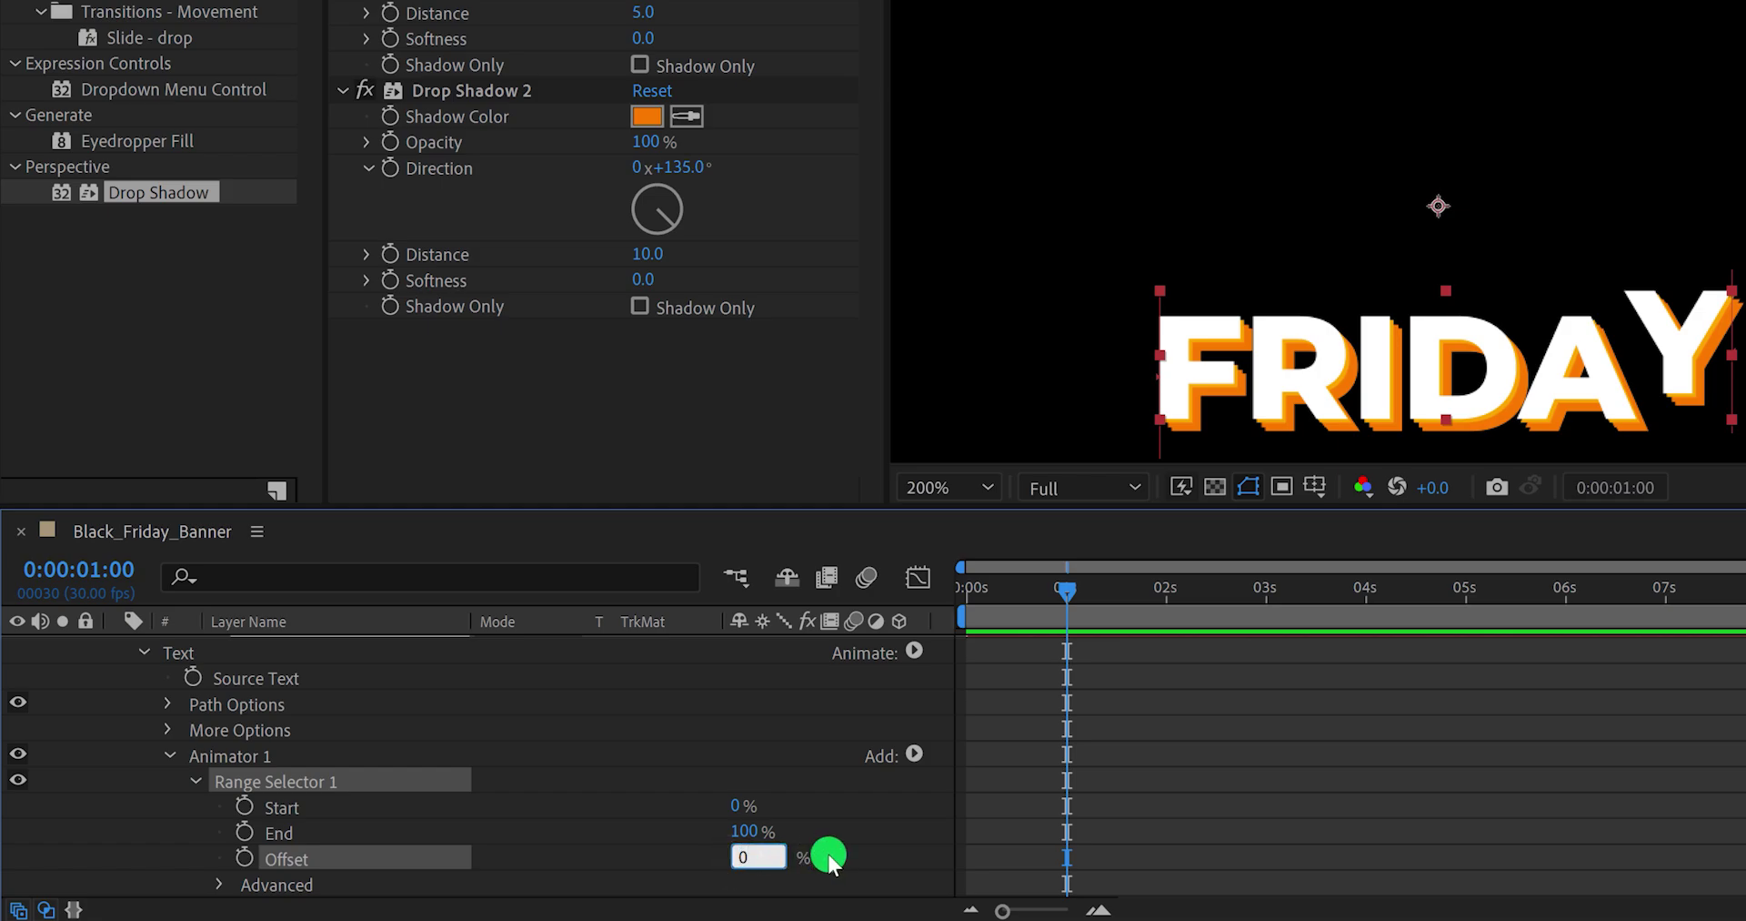
left_click(828, 855)
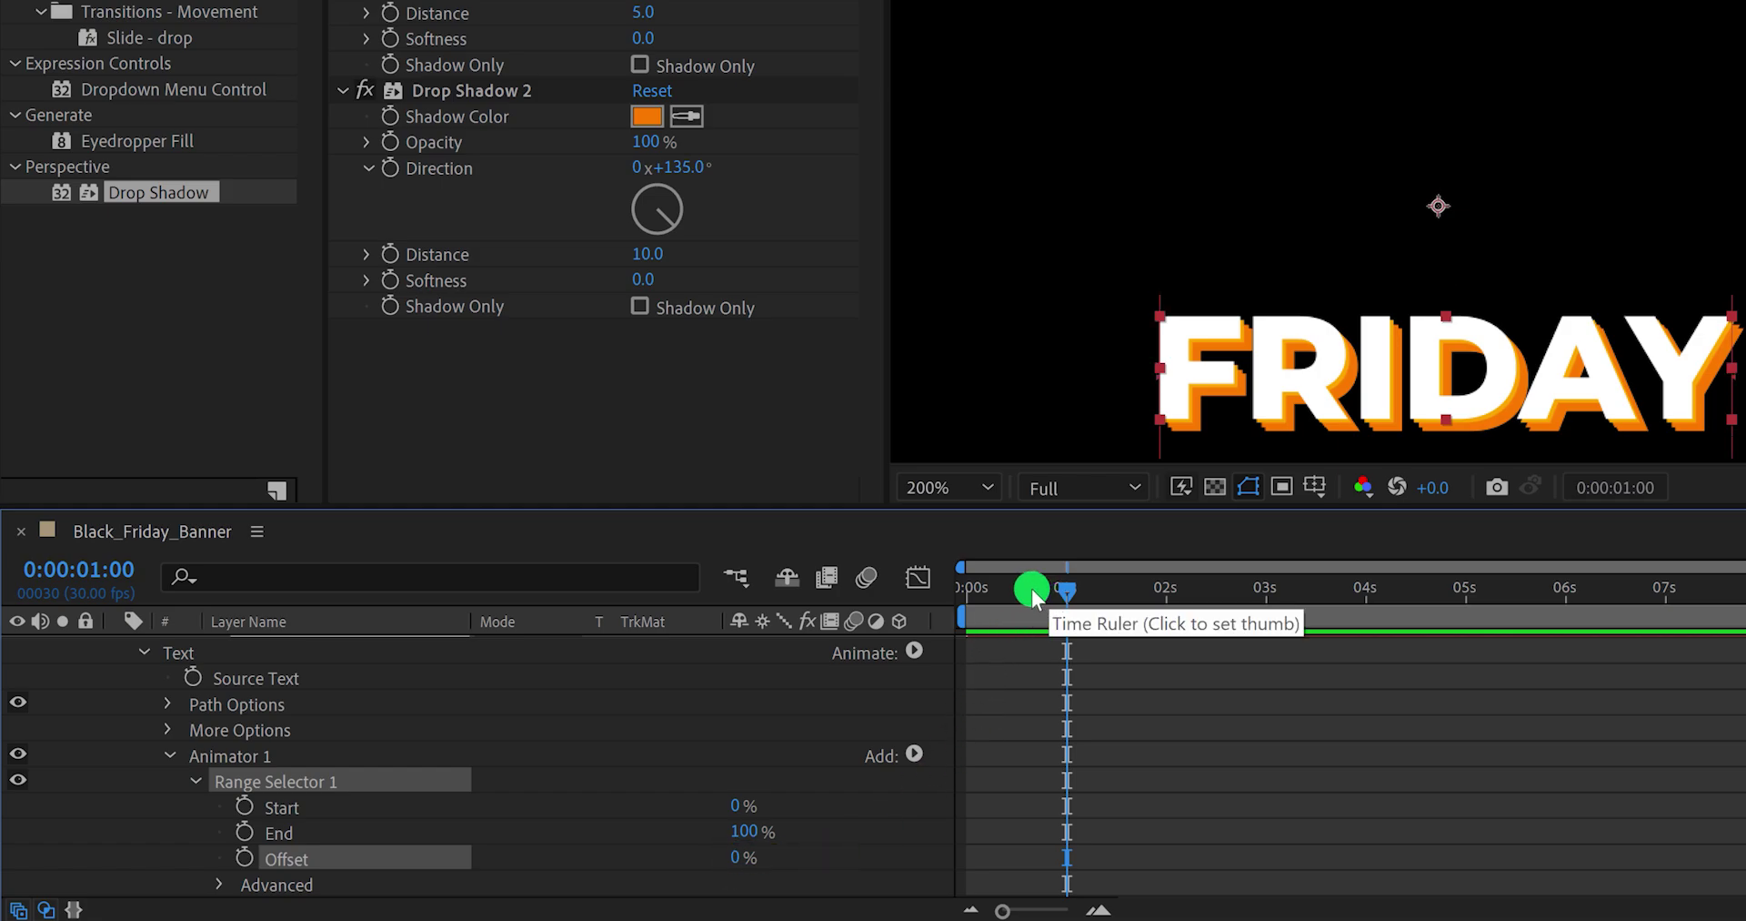
Step: Keyframe the Range Selector's Offset from 0% at 0 seconds to 100% at 2 seconds and preview the text animation
left_click_drag(1031, 588, 953, 596)
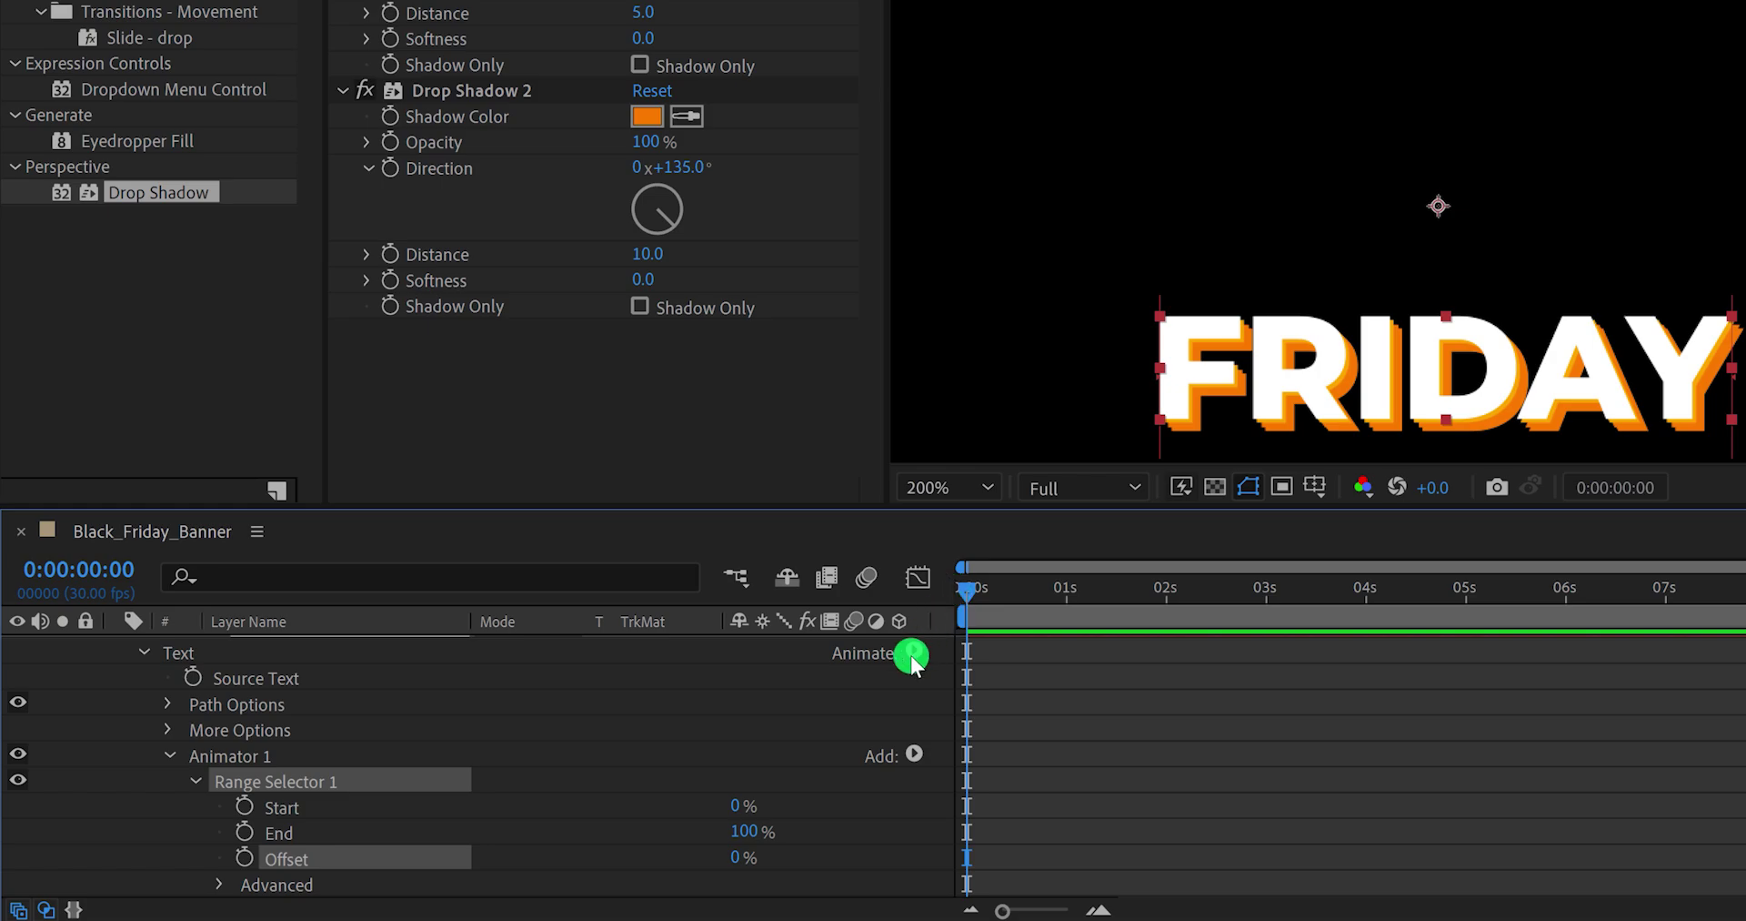
left_click(242, 857)
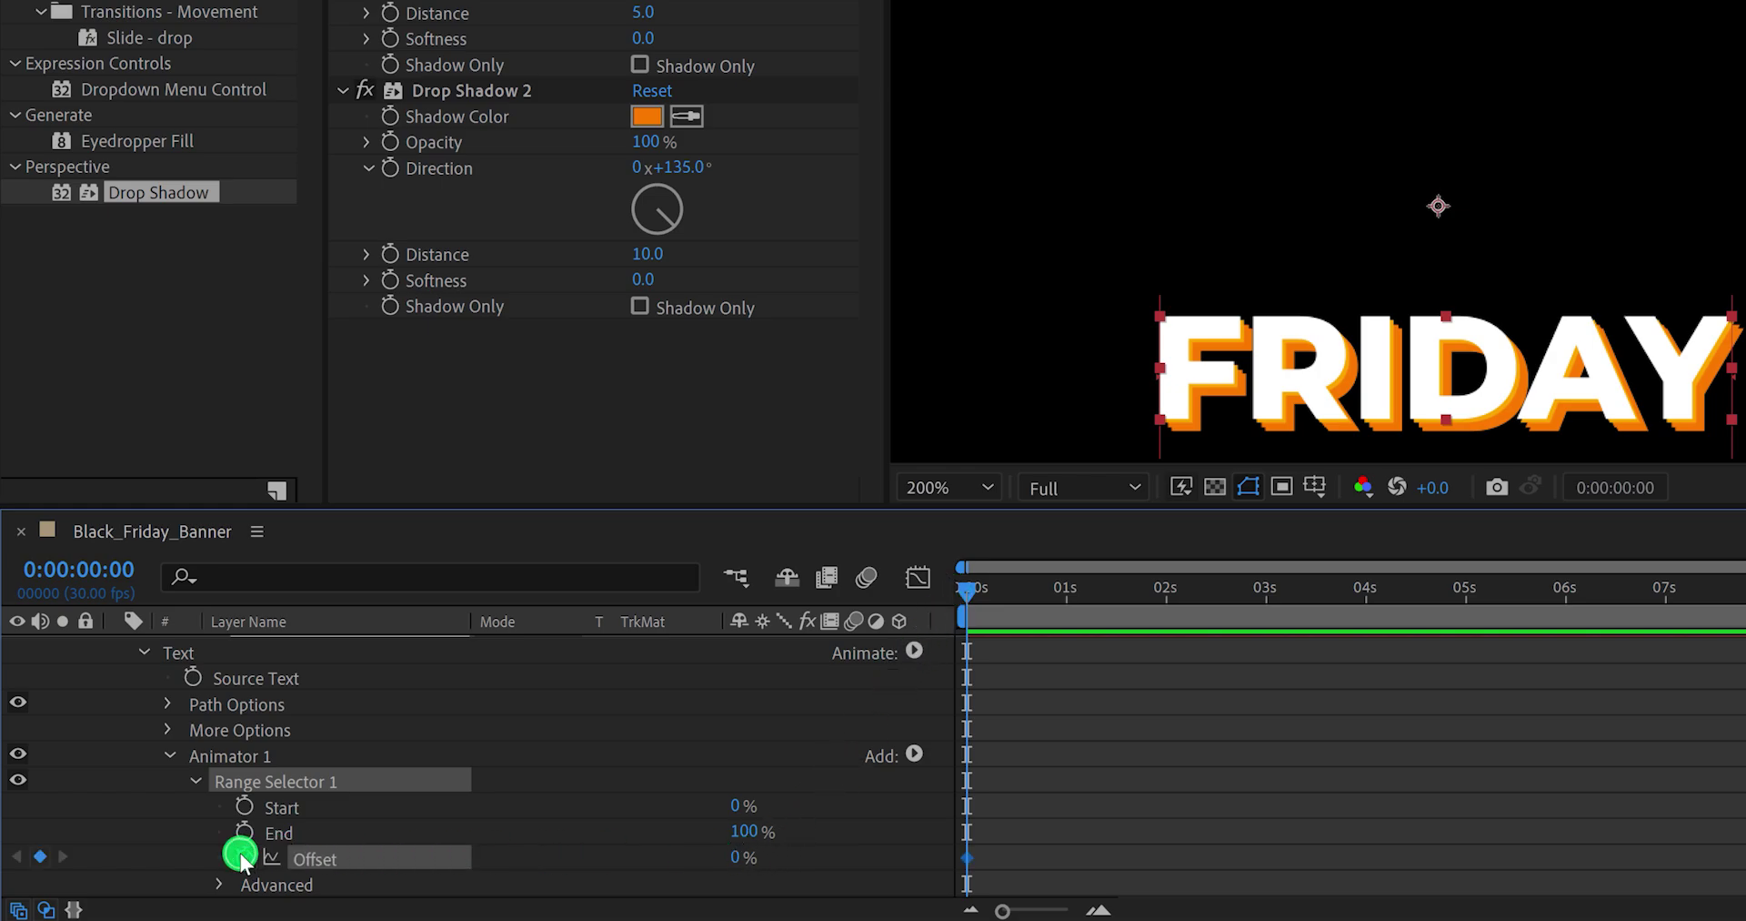
left_click(1166, 595)
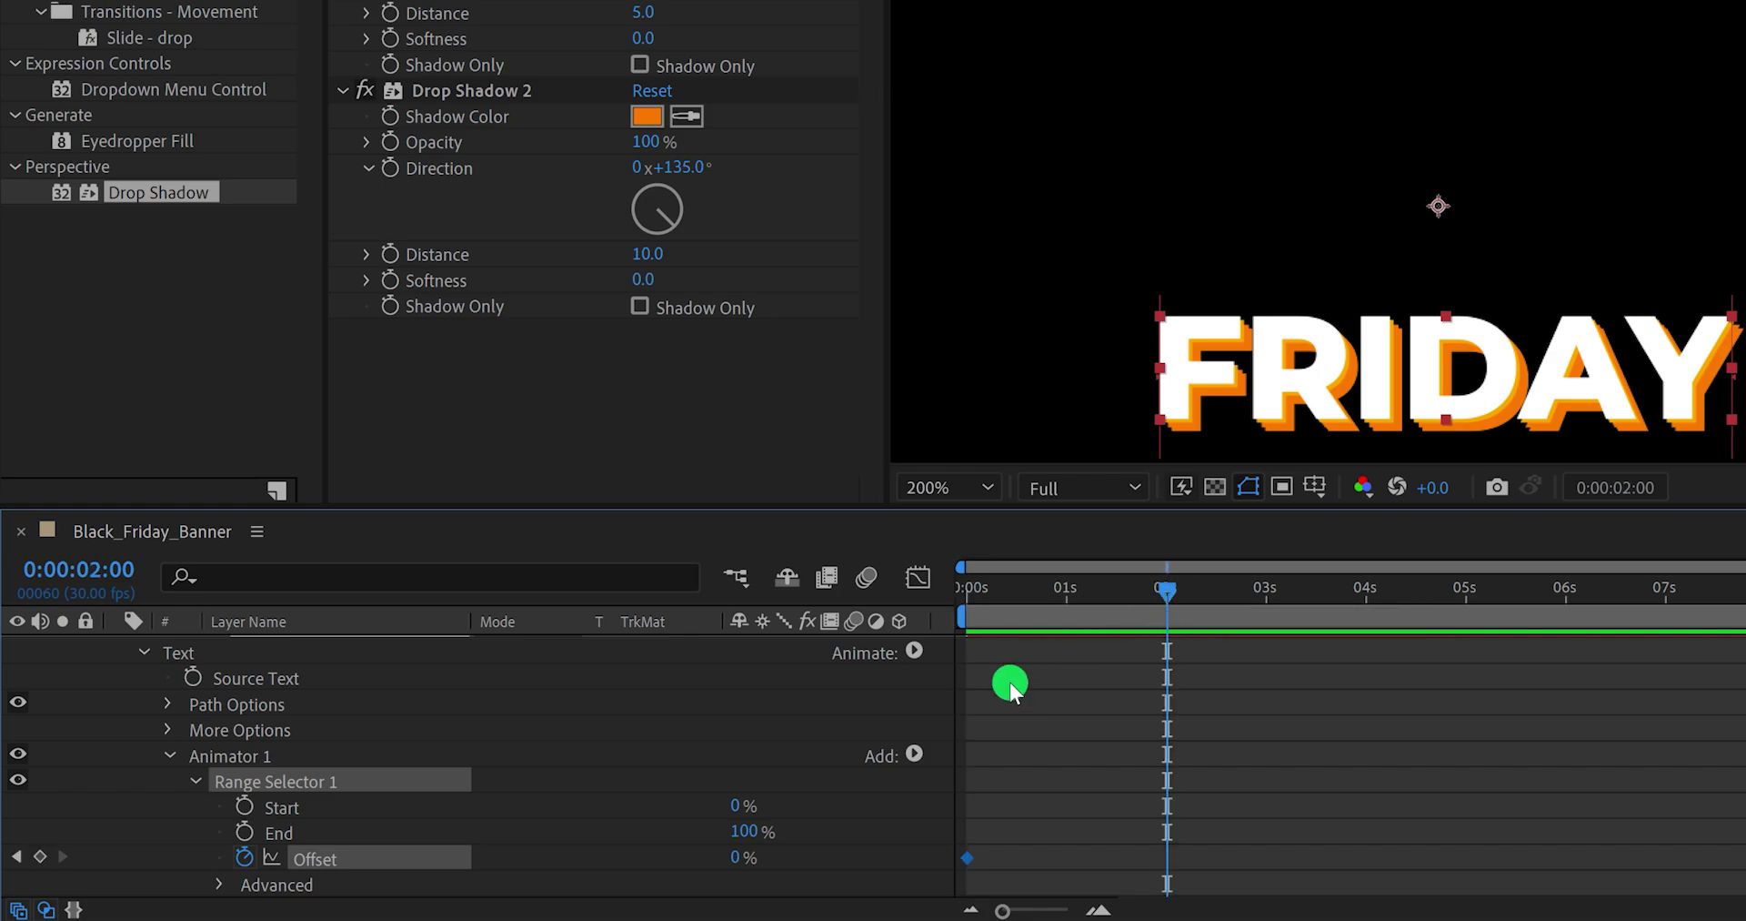
left_click_drag(733, 861, 921, 810)
key("space")
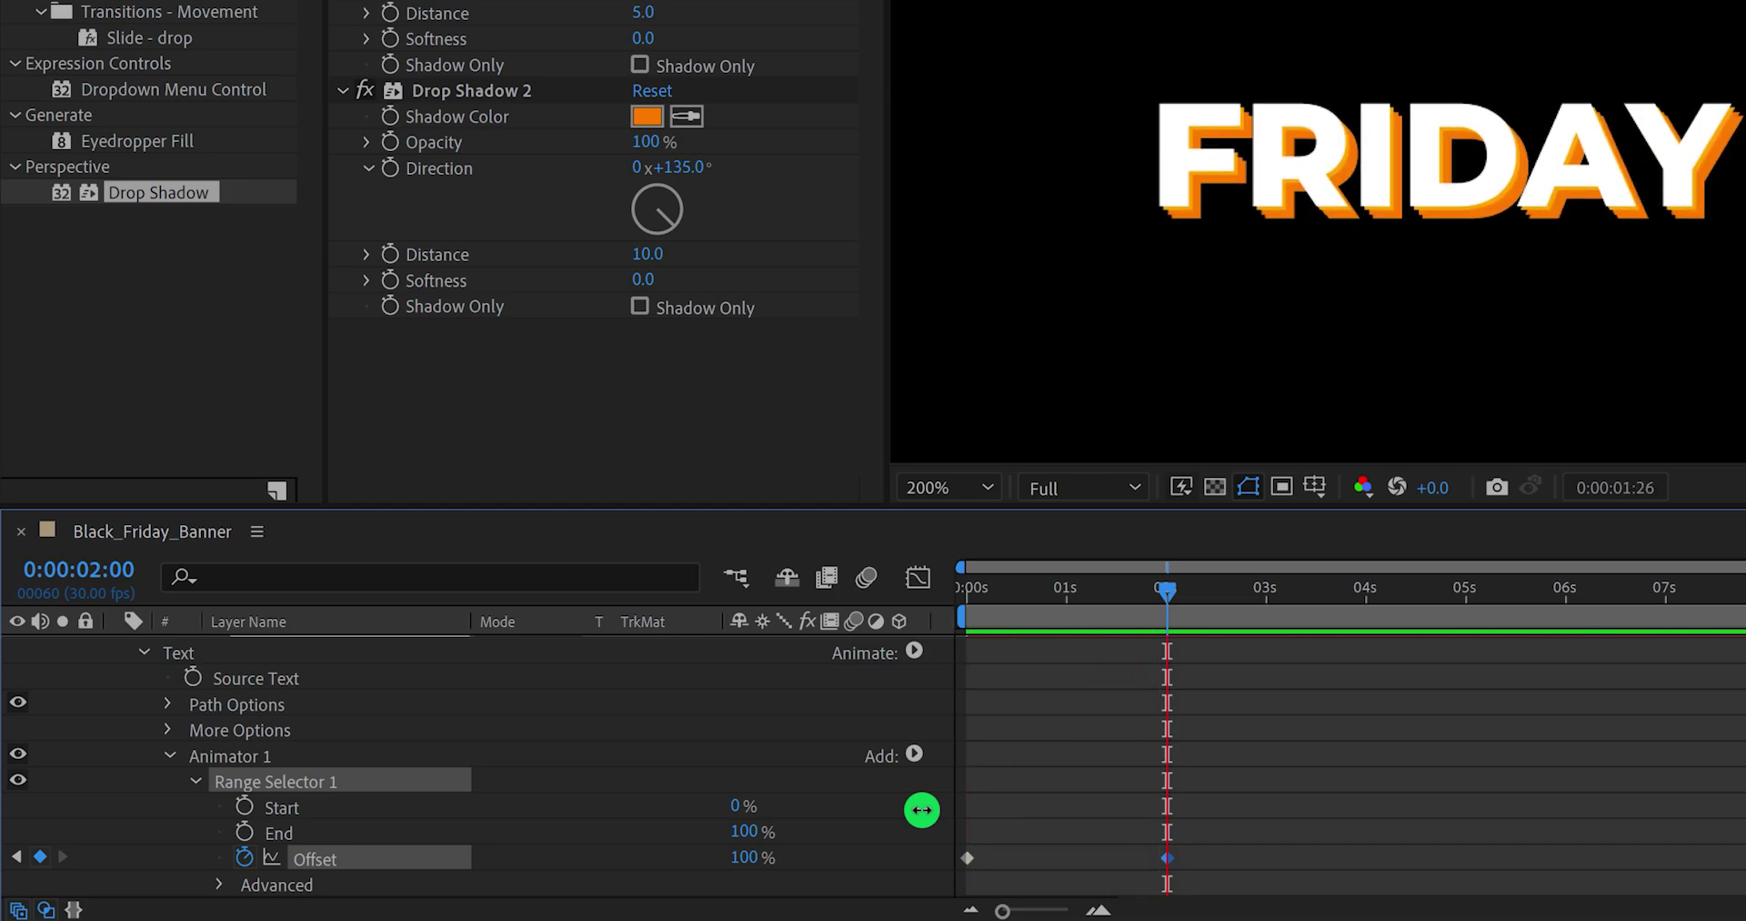
key("space")
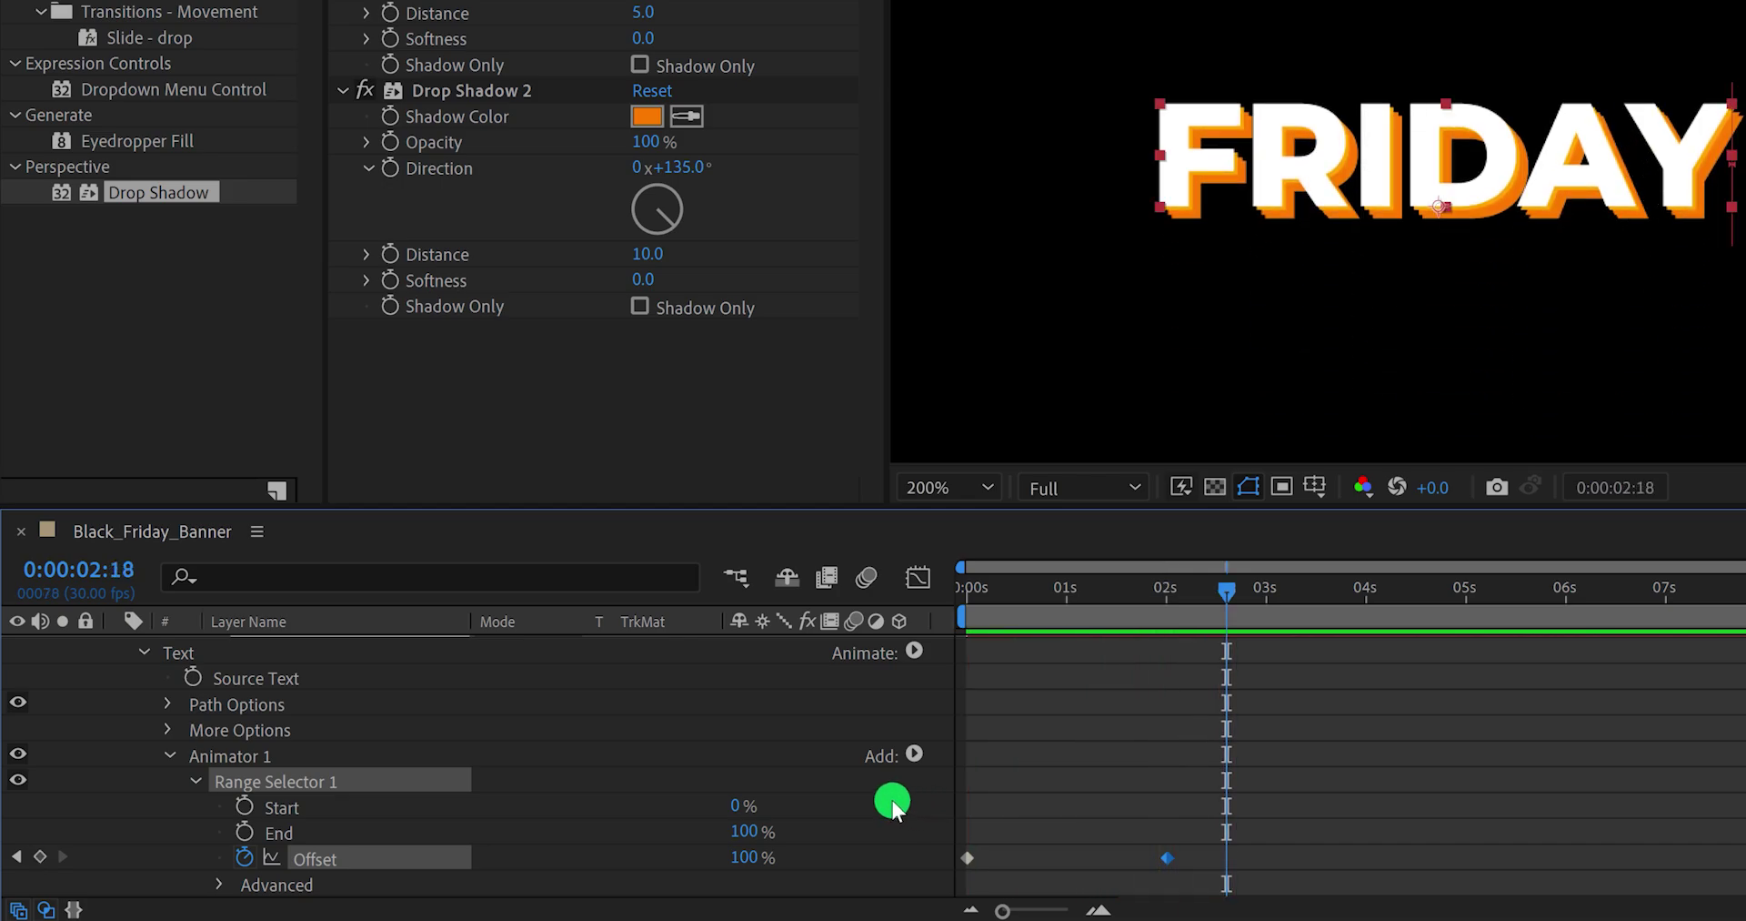
Step: Set the Range Selector's advanced Shape to Ramp Up and preview the friday text animation
scroll(886, 797, "down", 3)
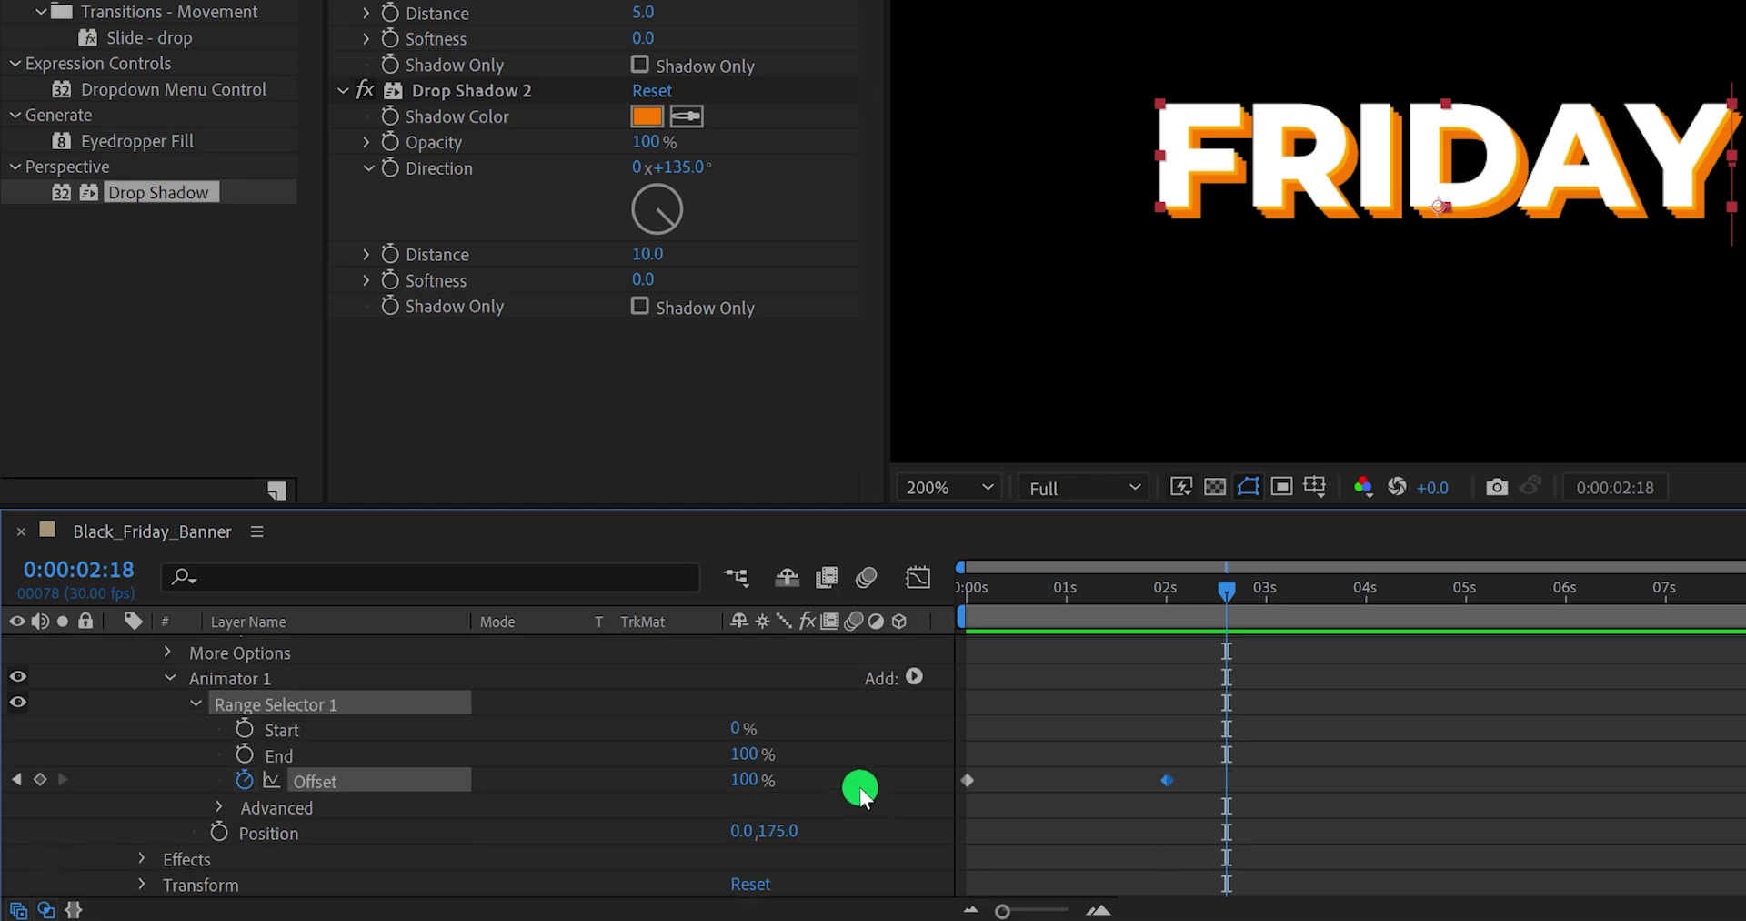
left_click(220, 807)
scroll(220, 806, "down", 6)
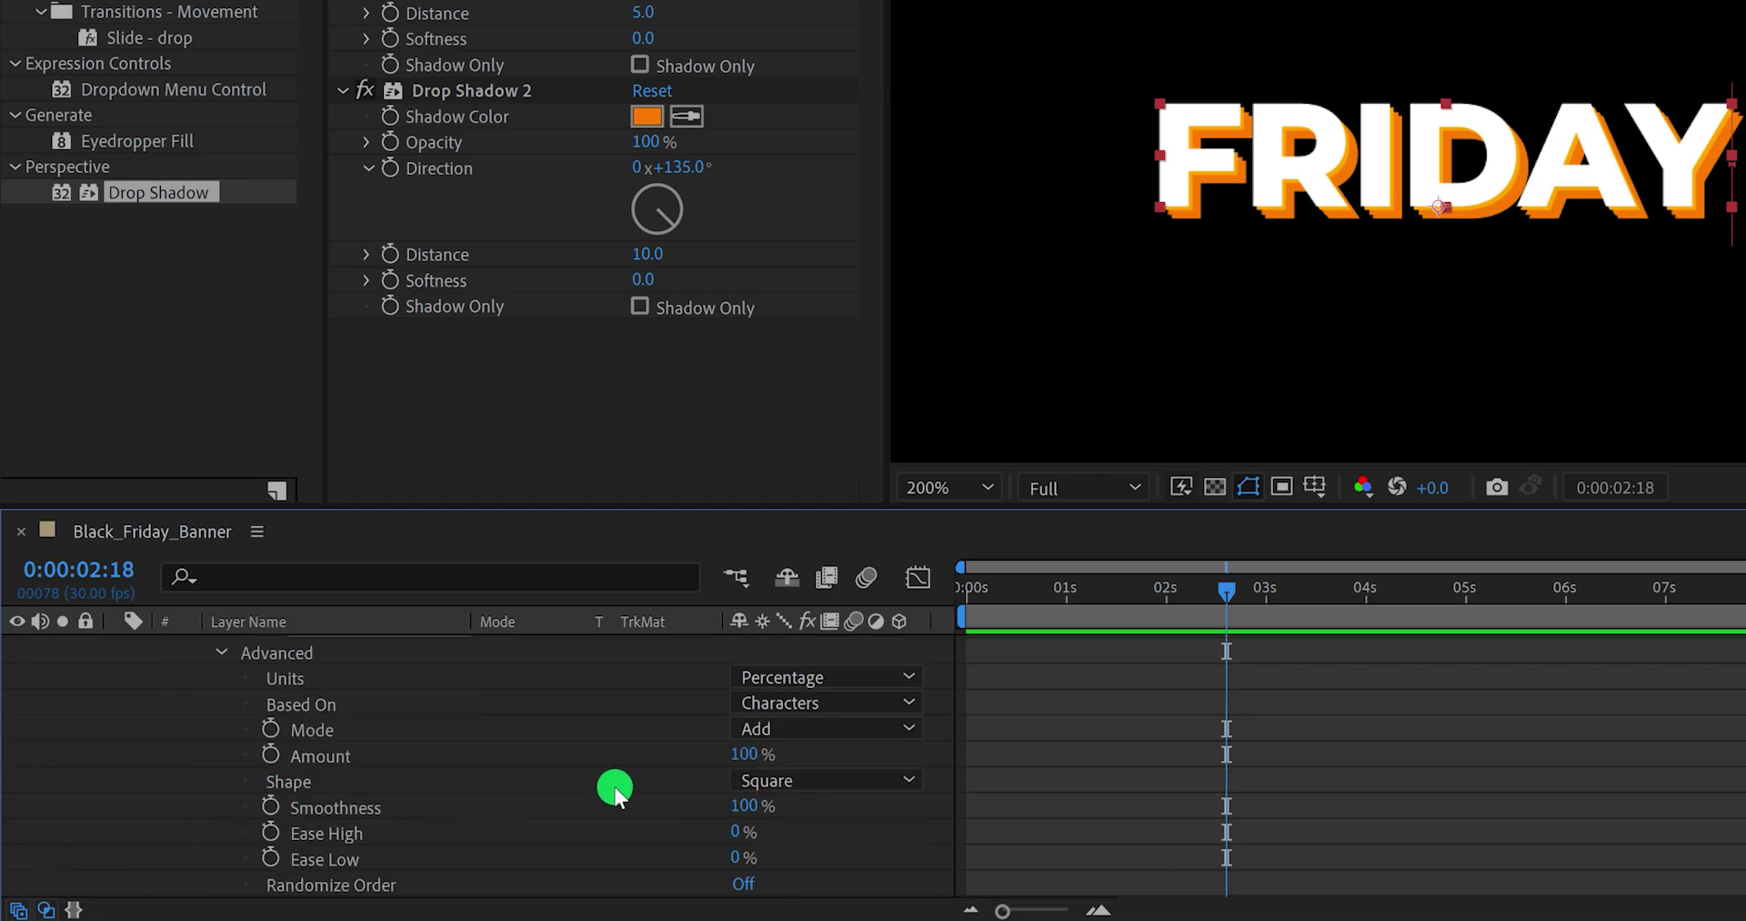
left_click(818, 782)
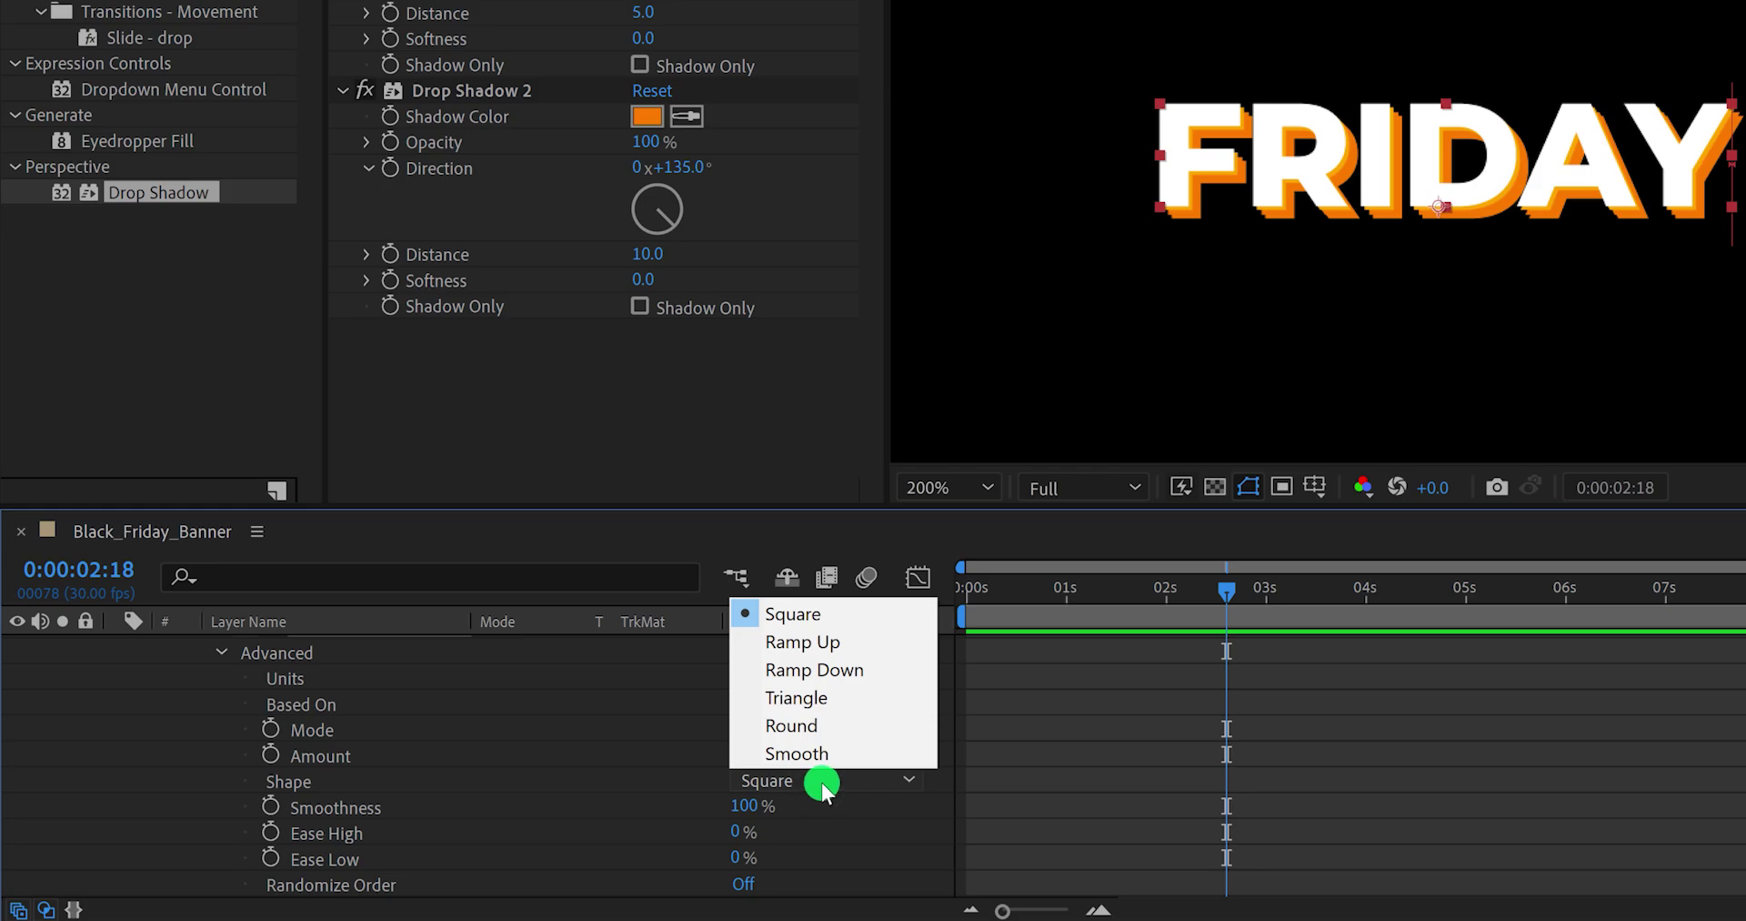
left_click(838, 641)
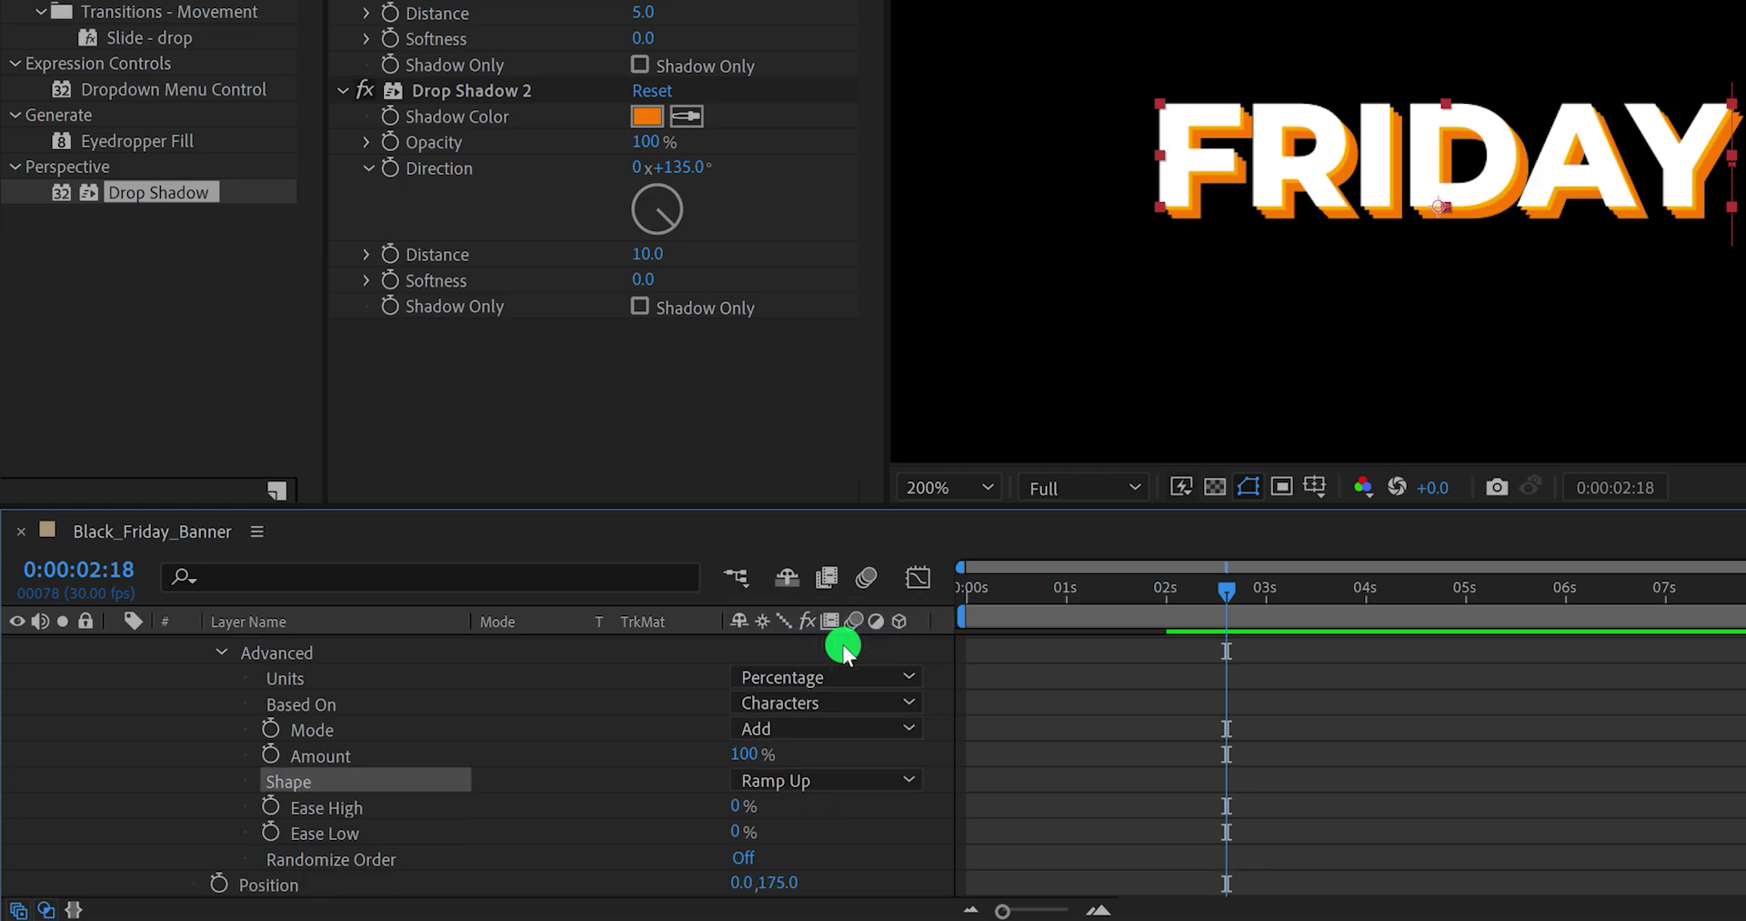
key("space")
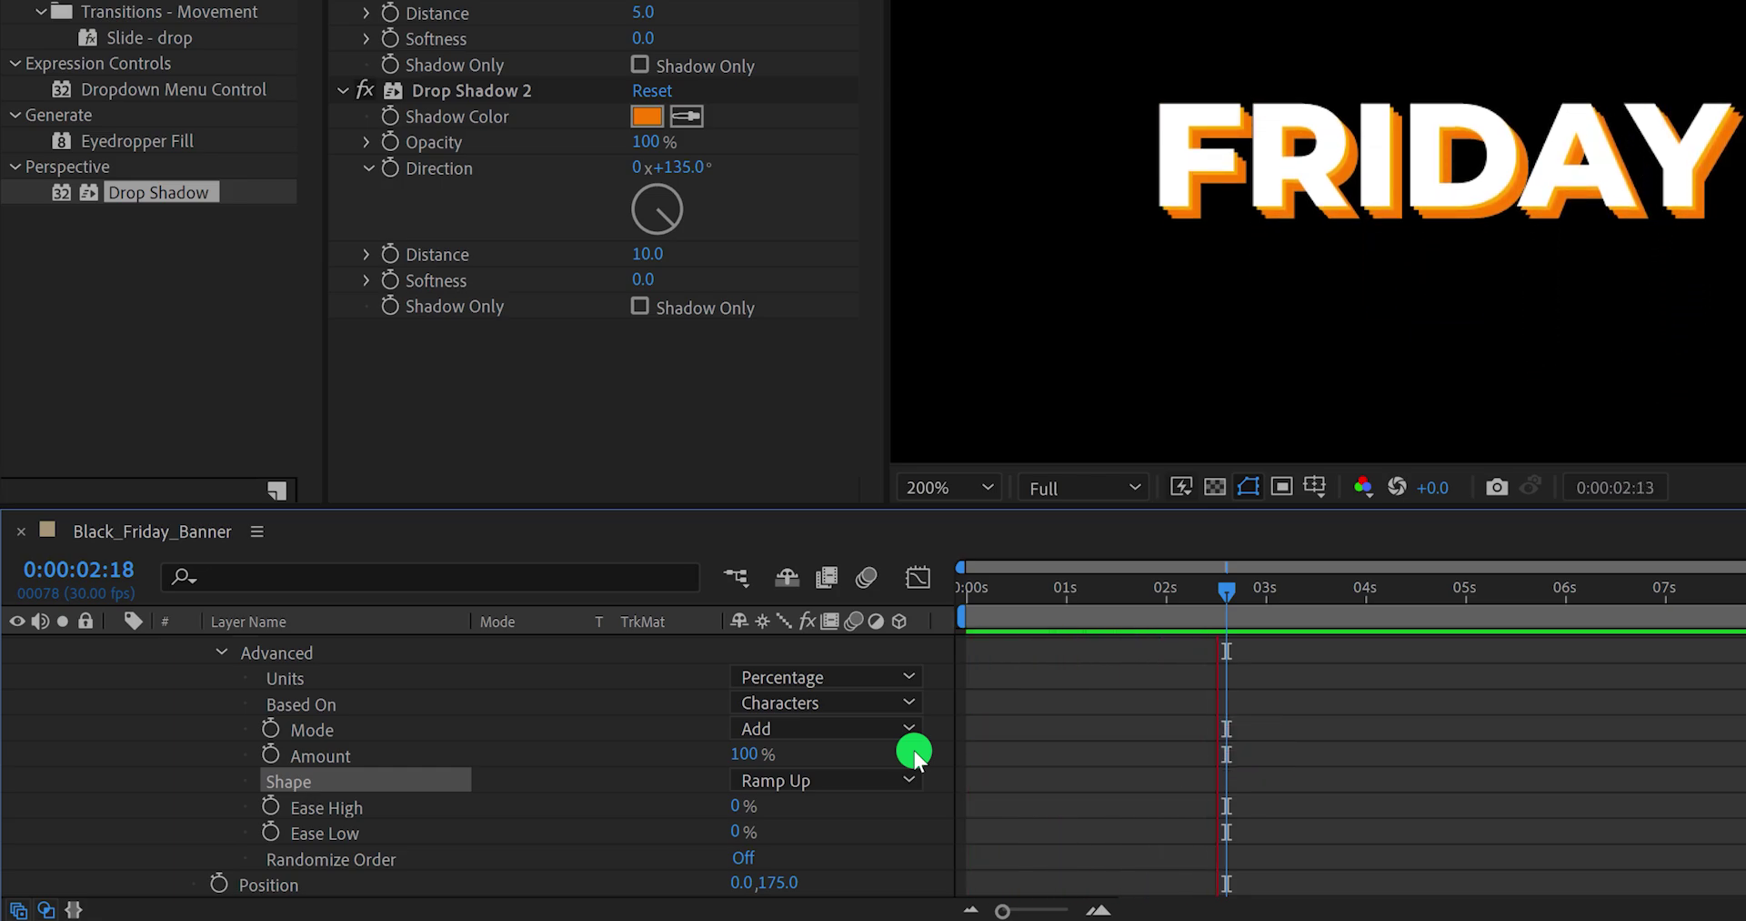
key("space")
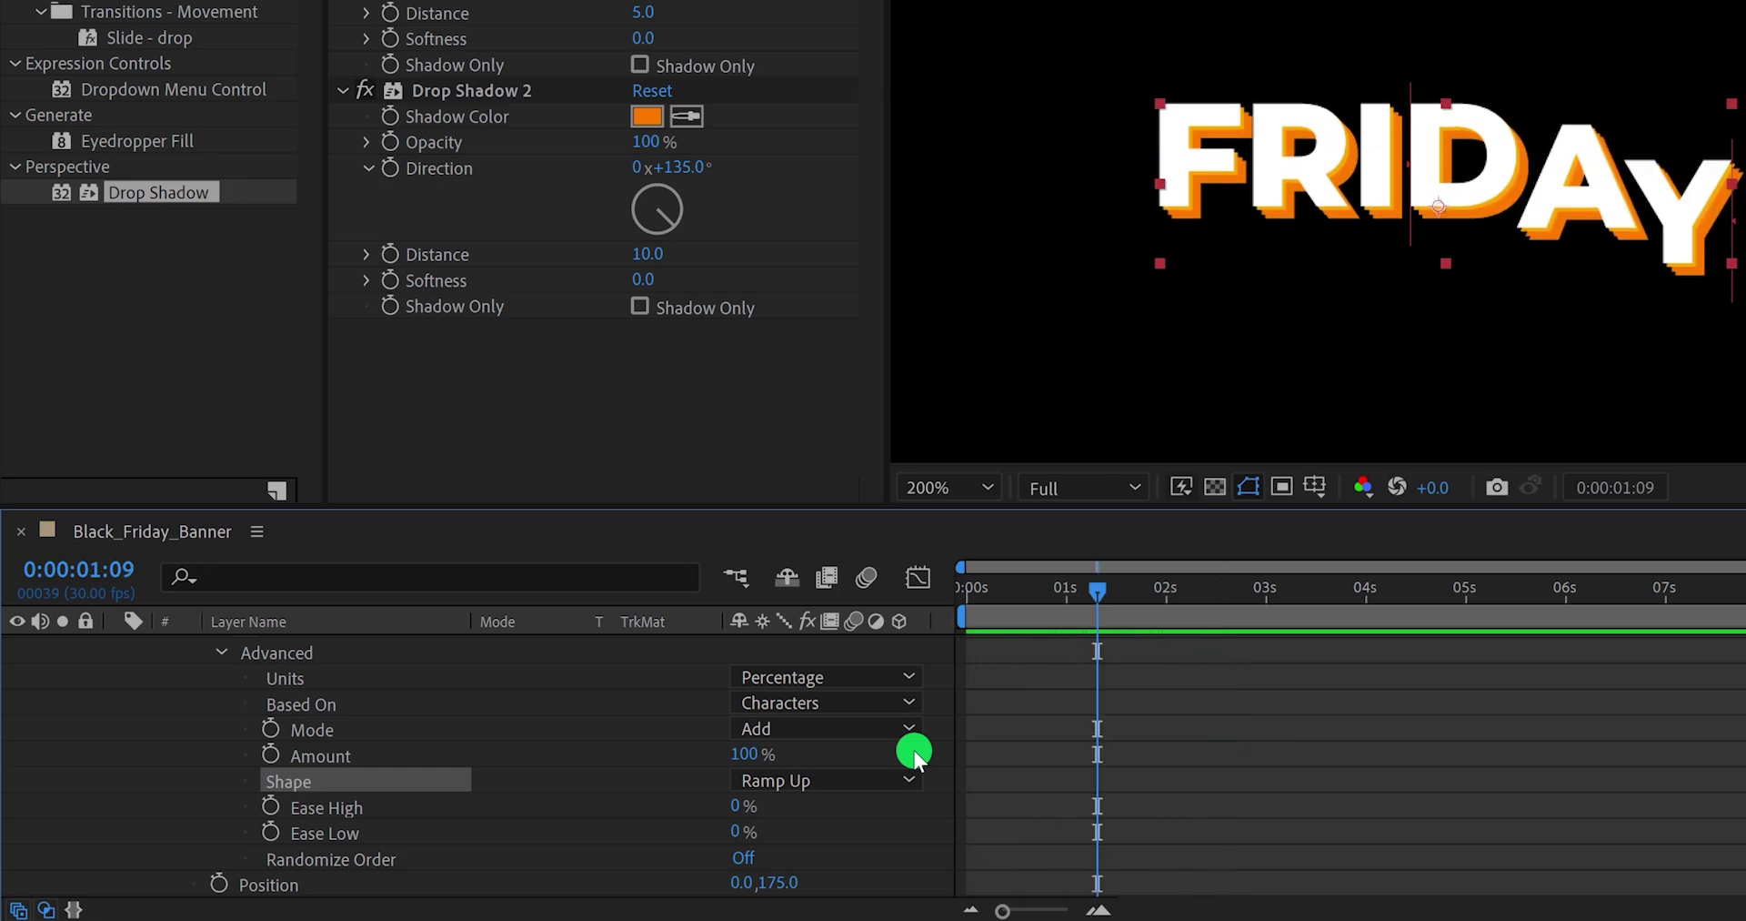
Step: Change the Range Selector's Offset keyframe at 0 seconds to -100% and play back the result
left_click(963, 588)
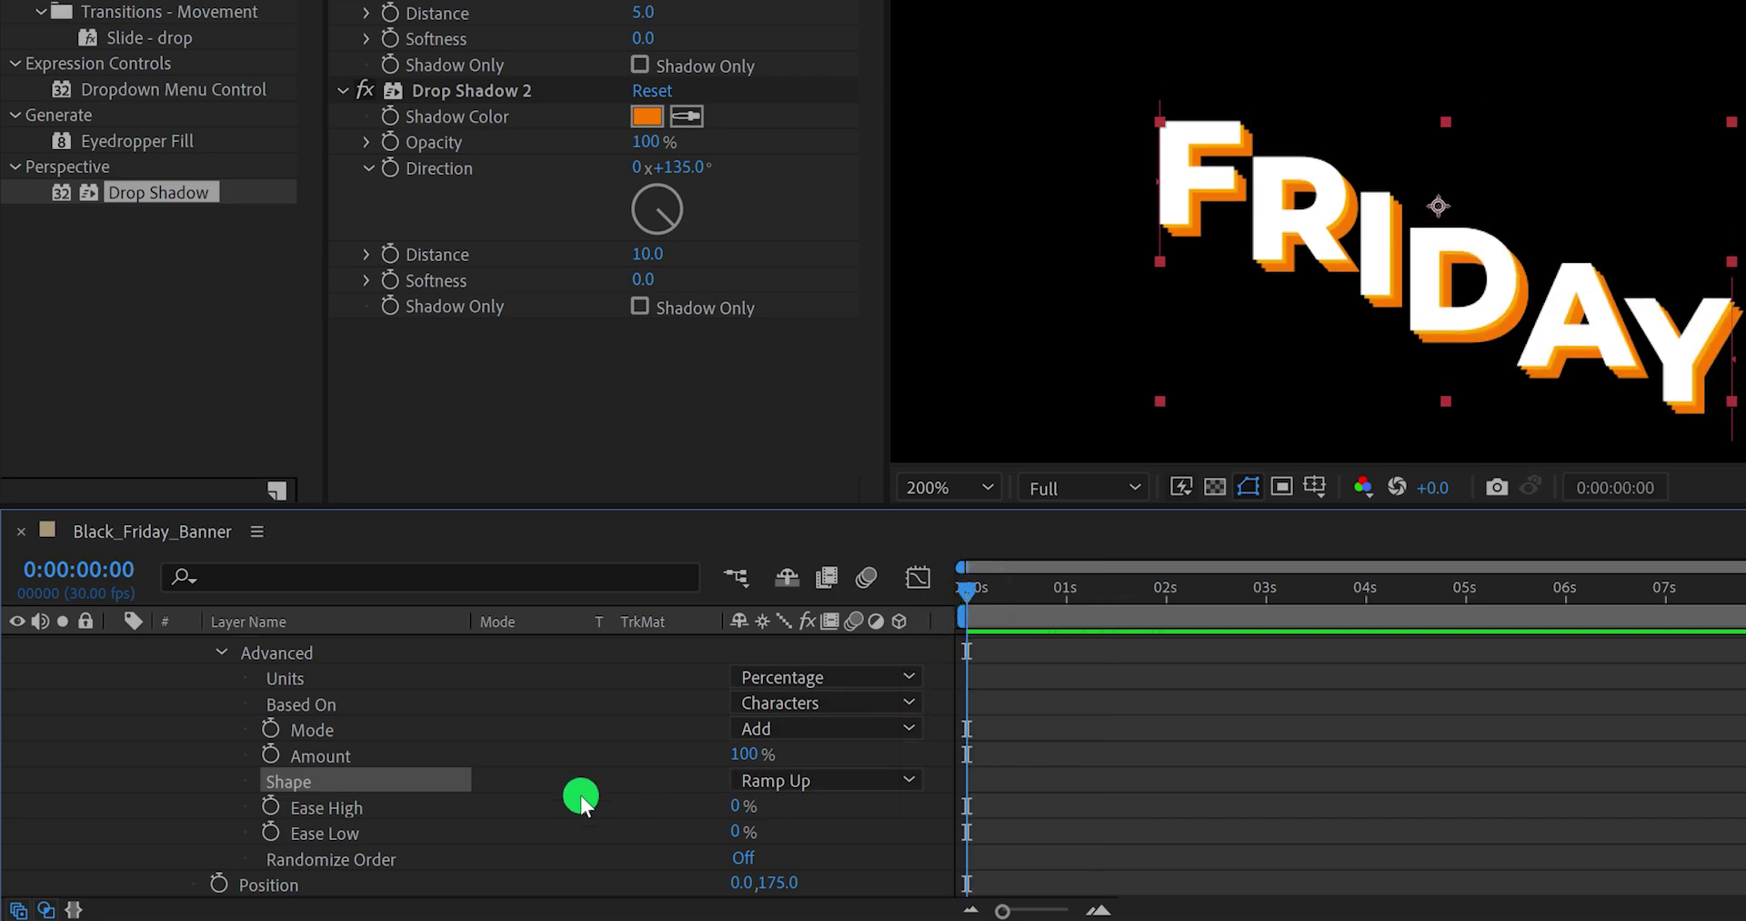
scroll(580, 795, "up", 3)
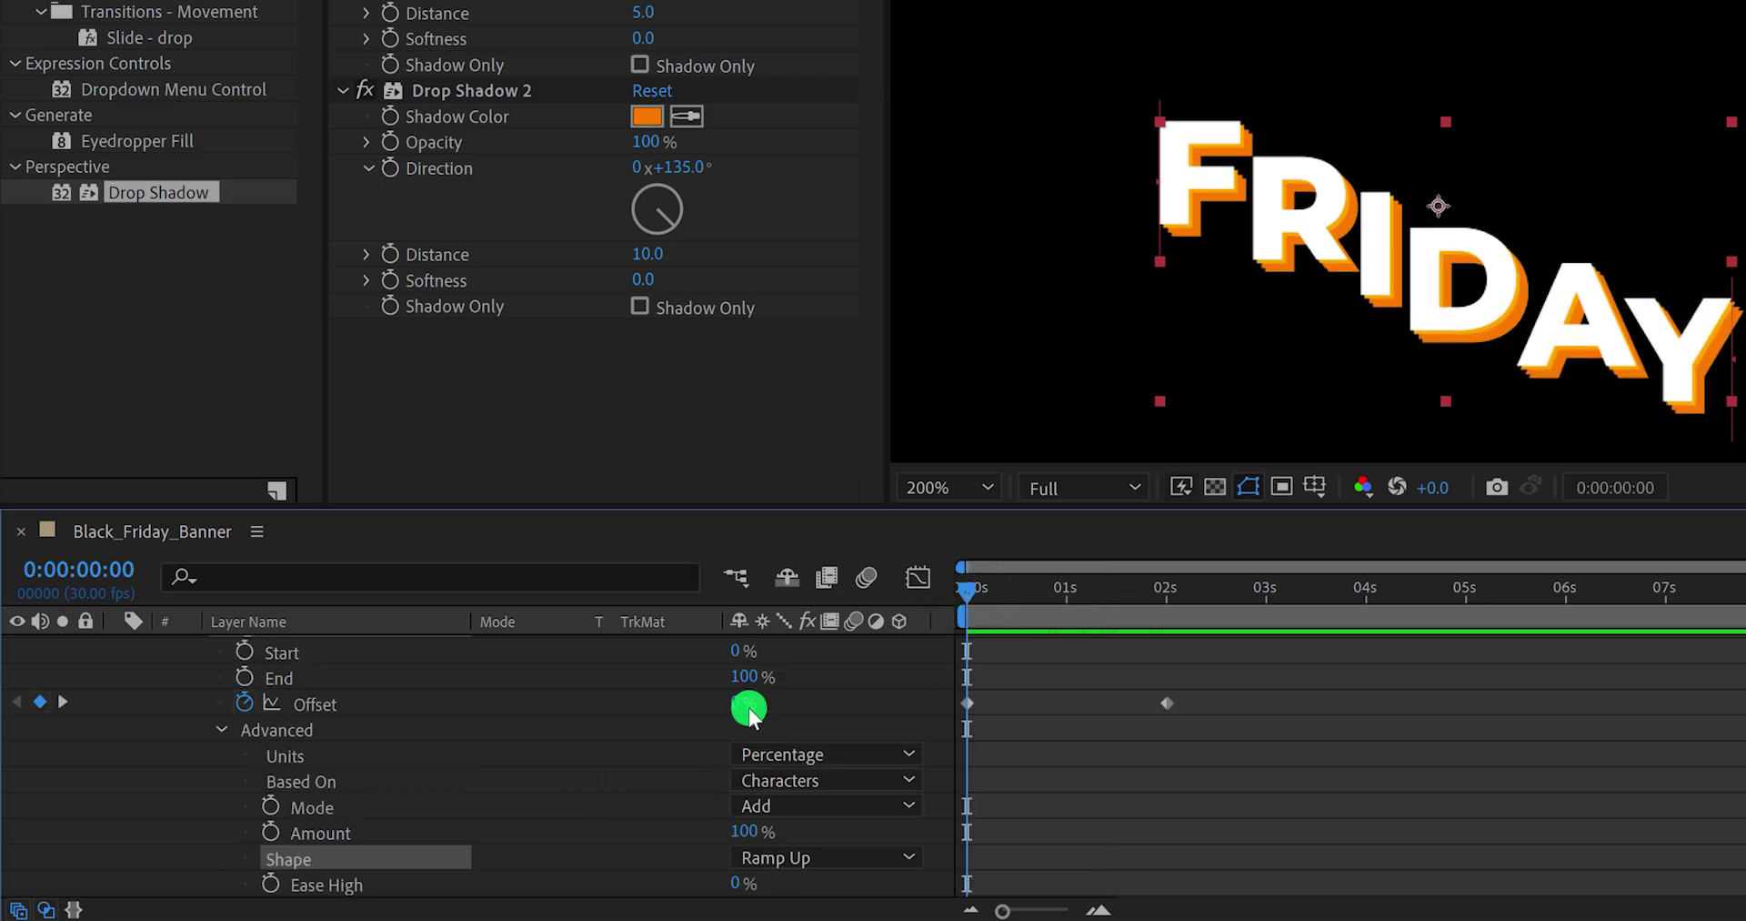
left_click_drag(733, 702, 573, 742)
key("space")
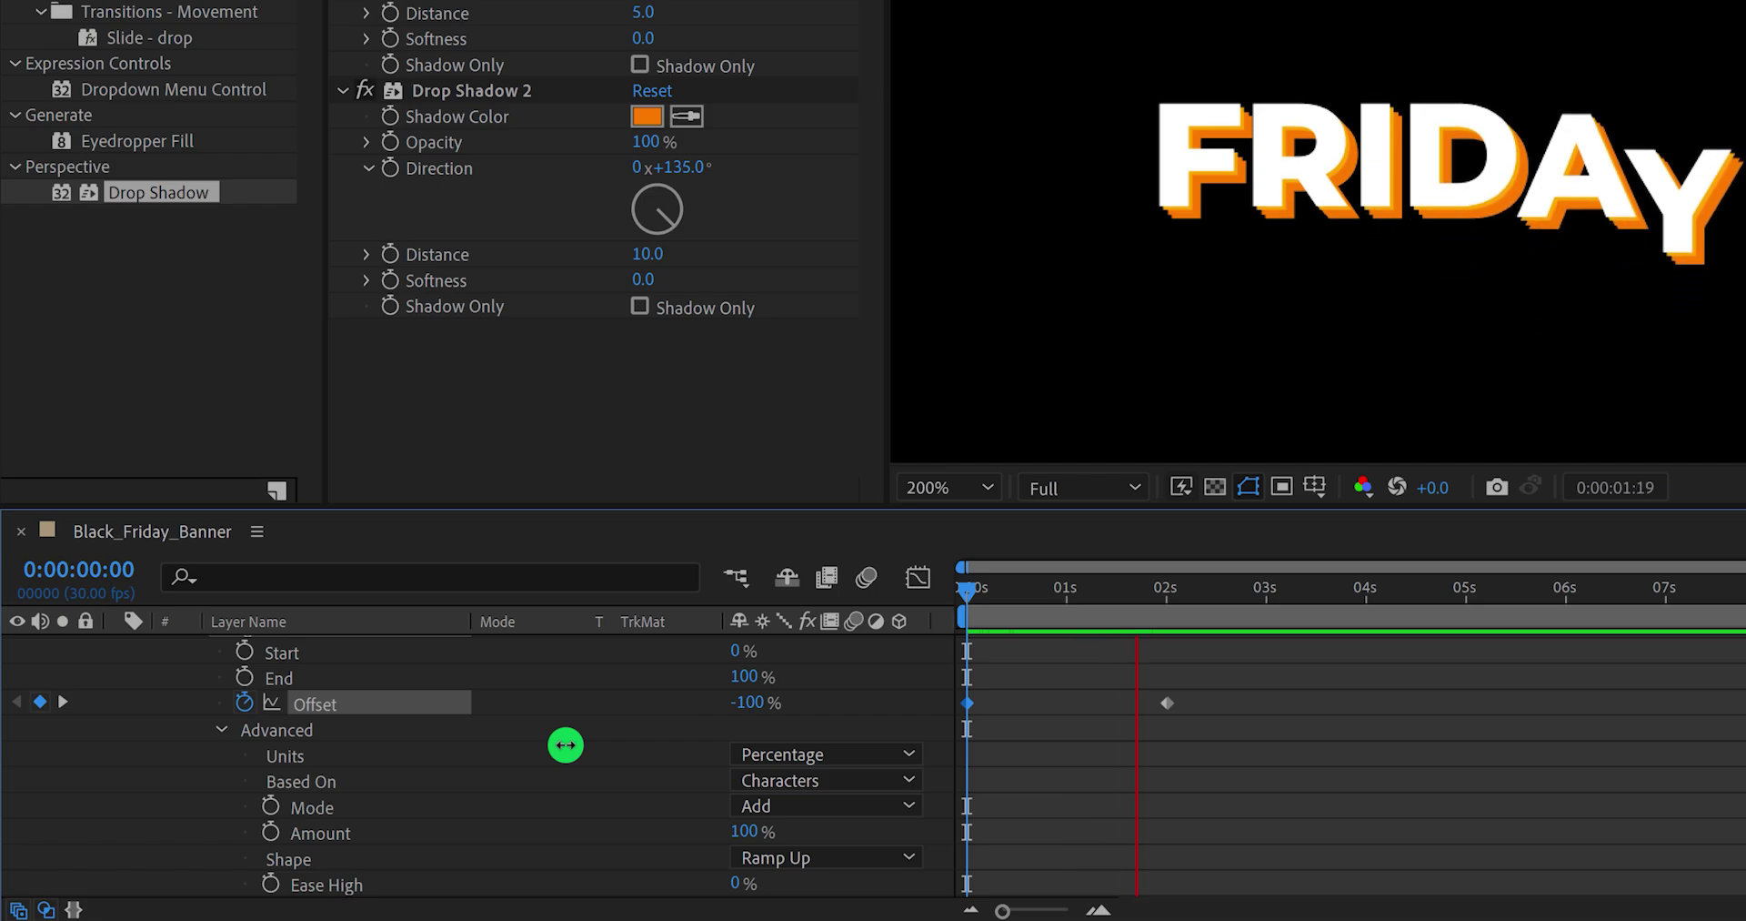
key("space")
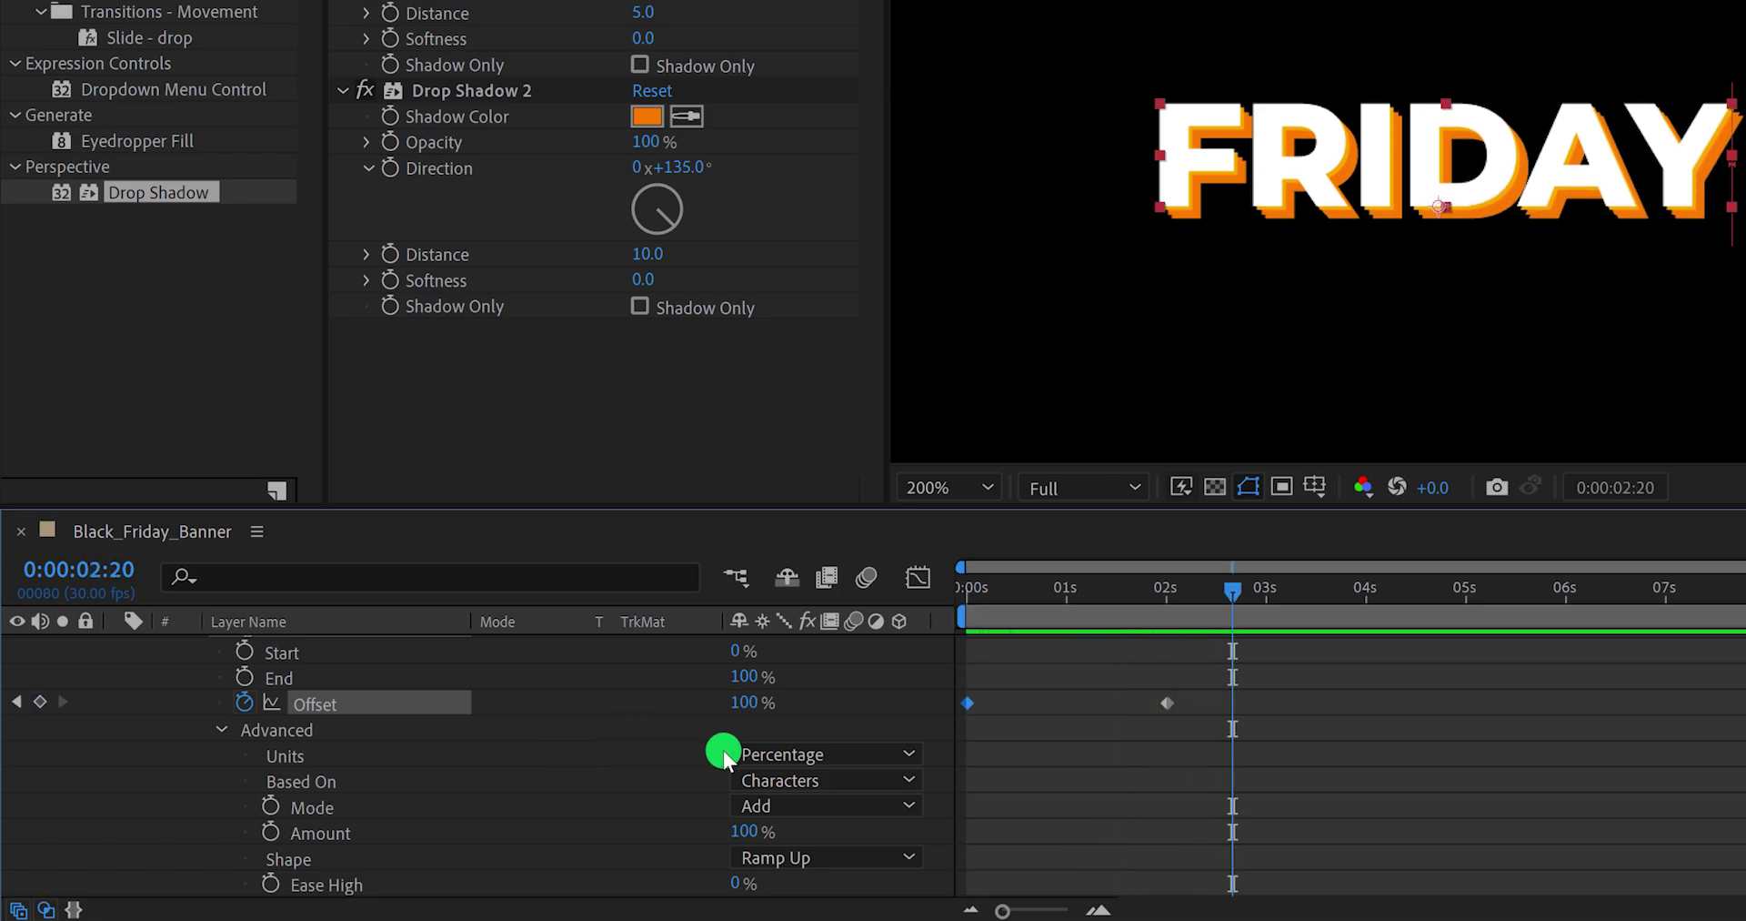
Step: Shorten the Offset animation by moving its end keyframe to 1 second, and preview the timing
left_click_drag(1166, 706, 1066, 720)
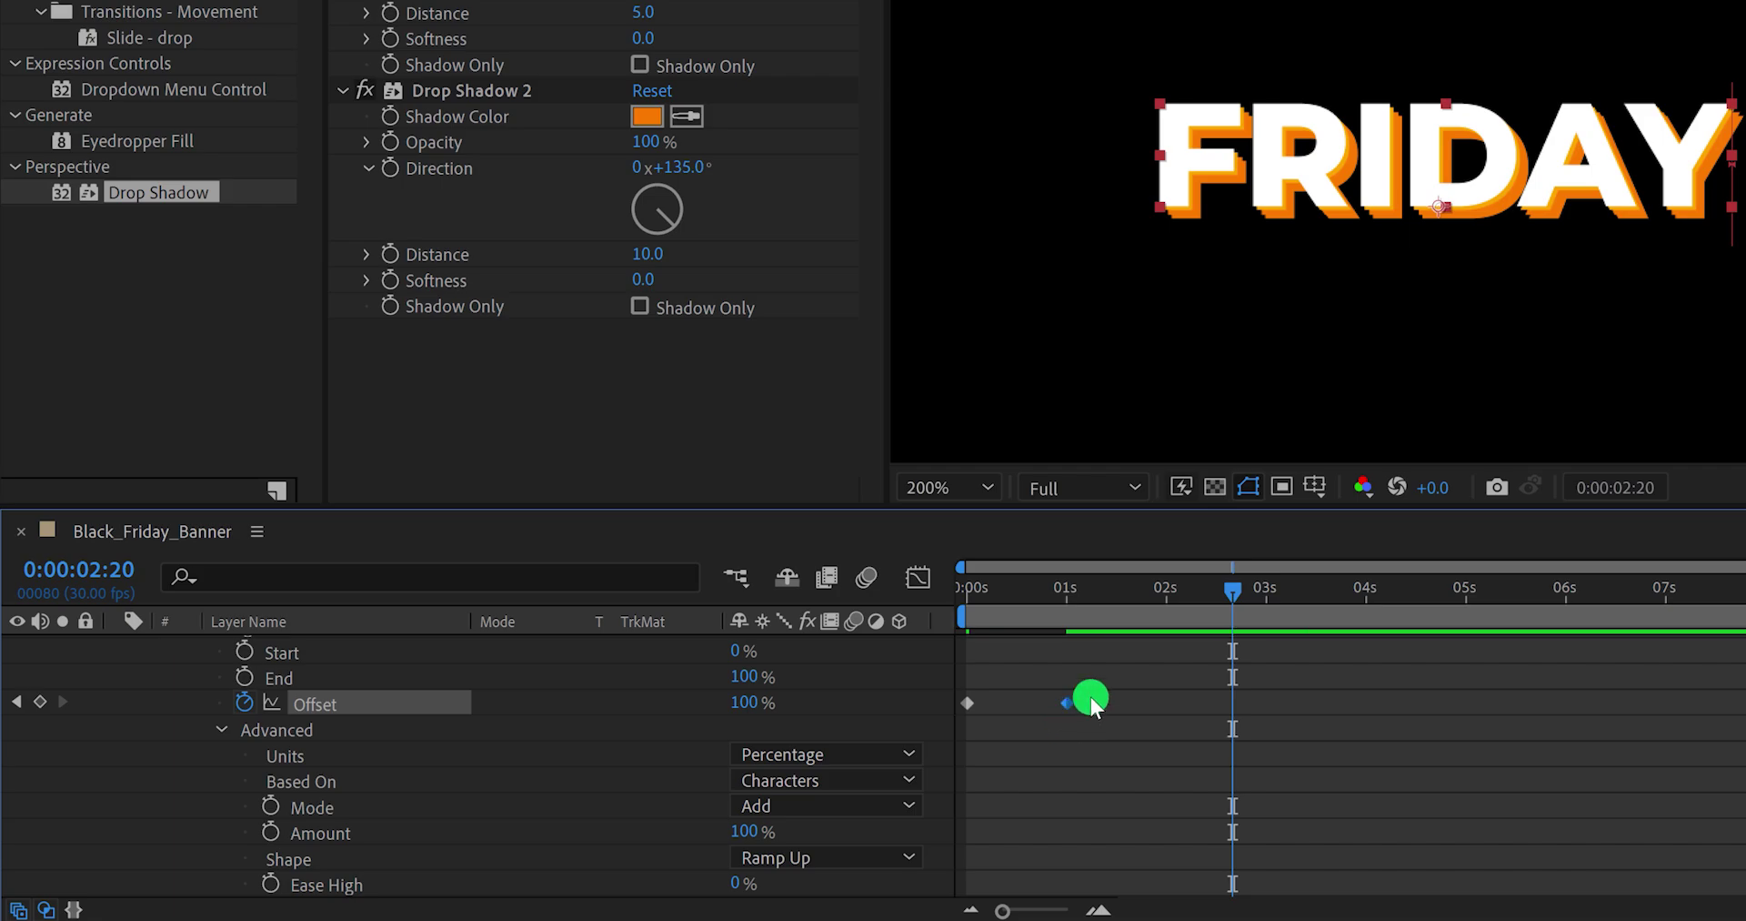
key("space")
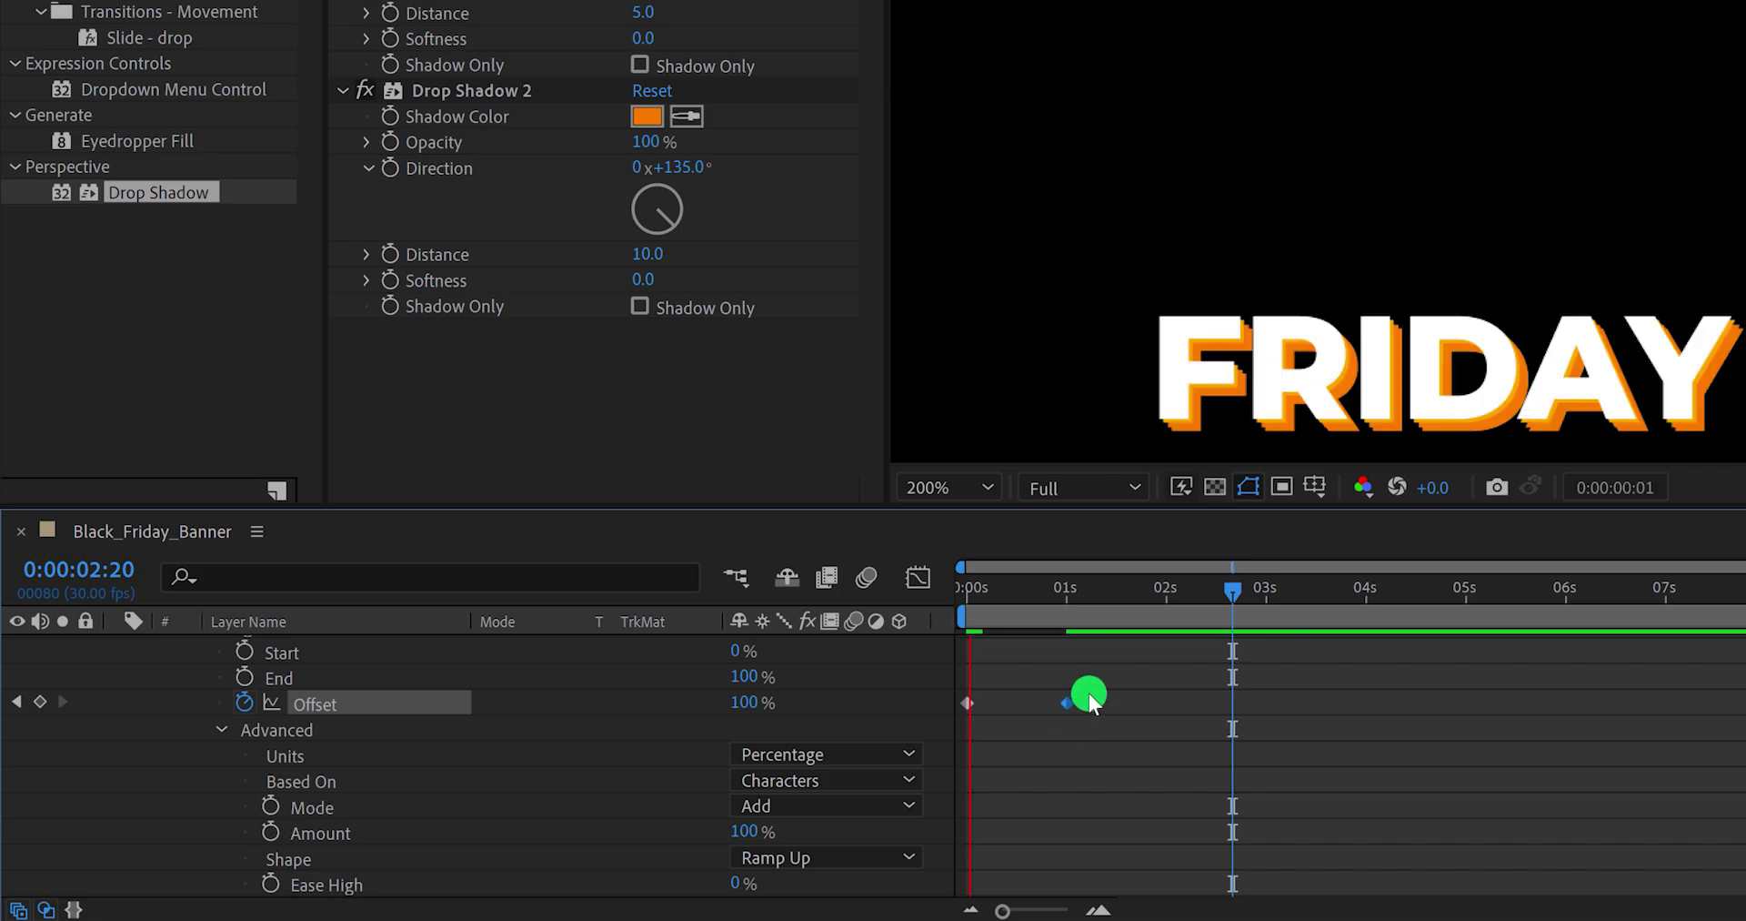
key("space")
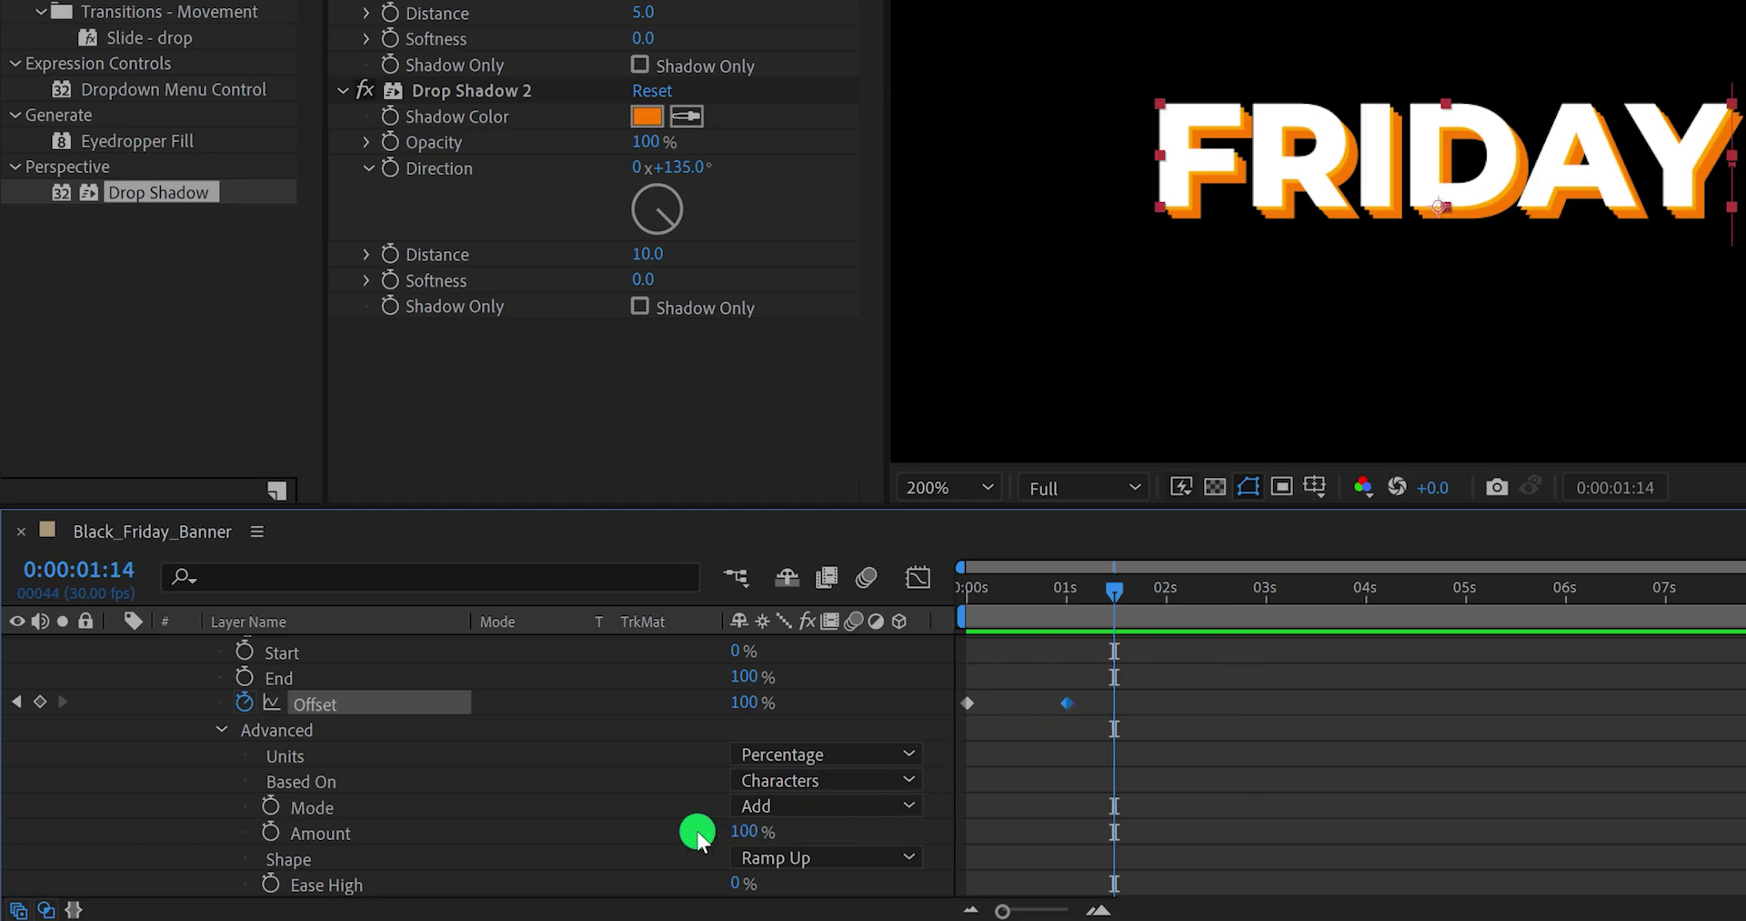
Step: Set the Range Selector's Ease Low to 100% and preview the letter motion
scroll(700, 832, "down", 2)
left_click_drag(735, 835, 929, 810)
key("space")
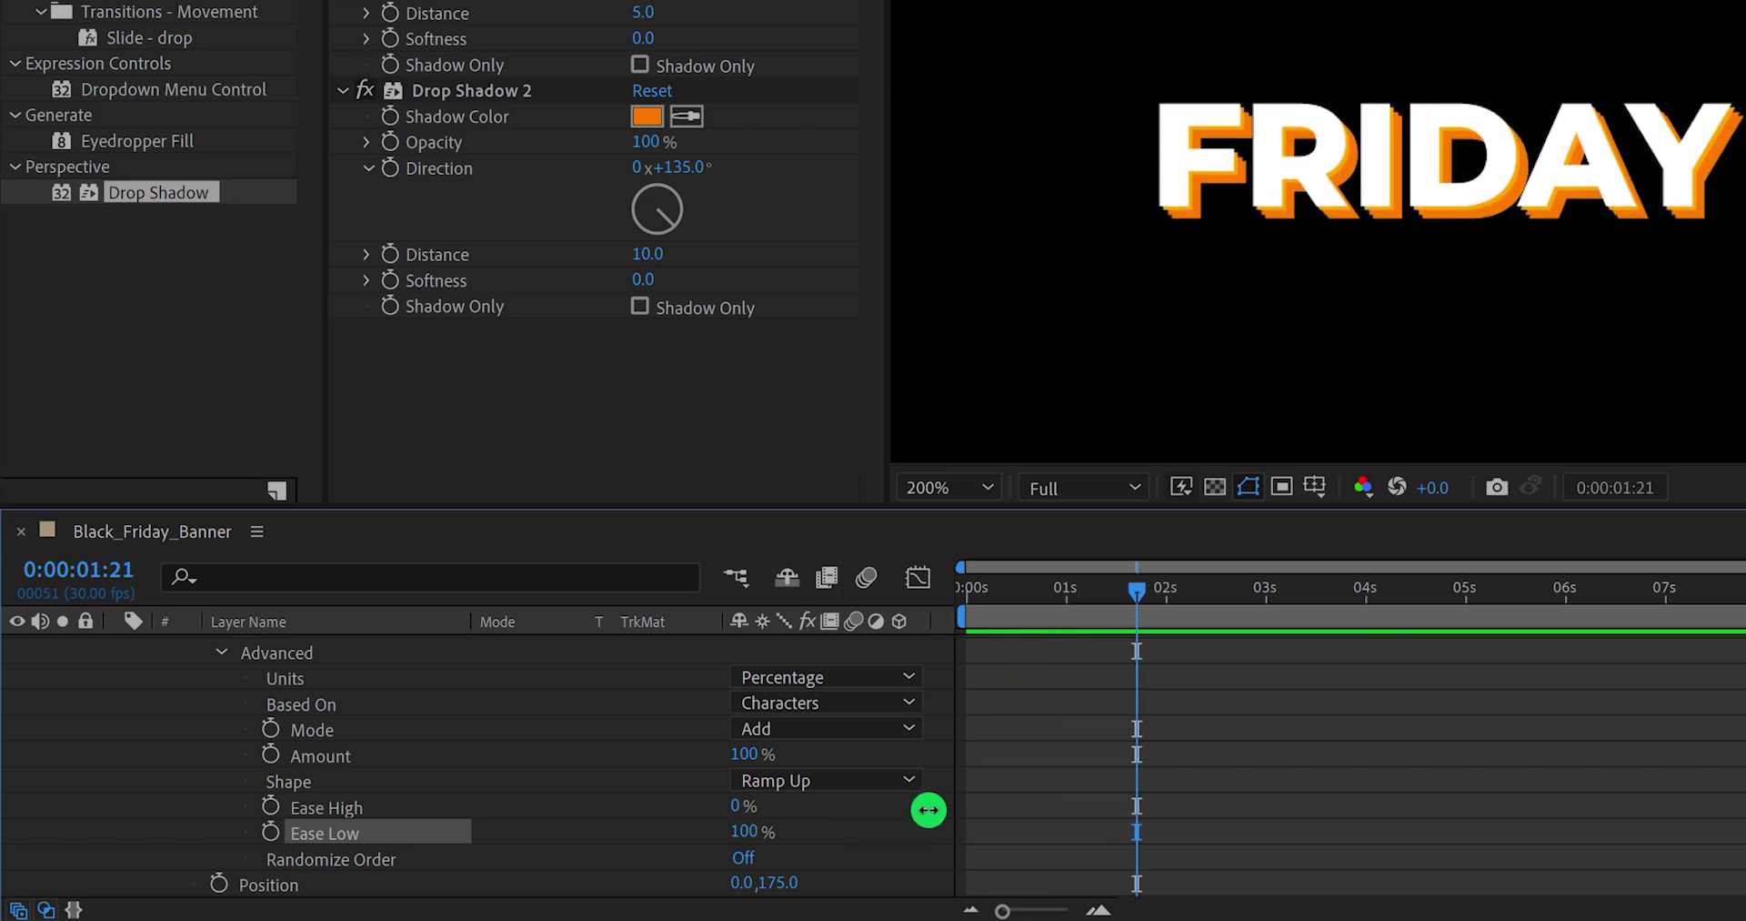
left_click(876, 809)
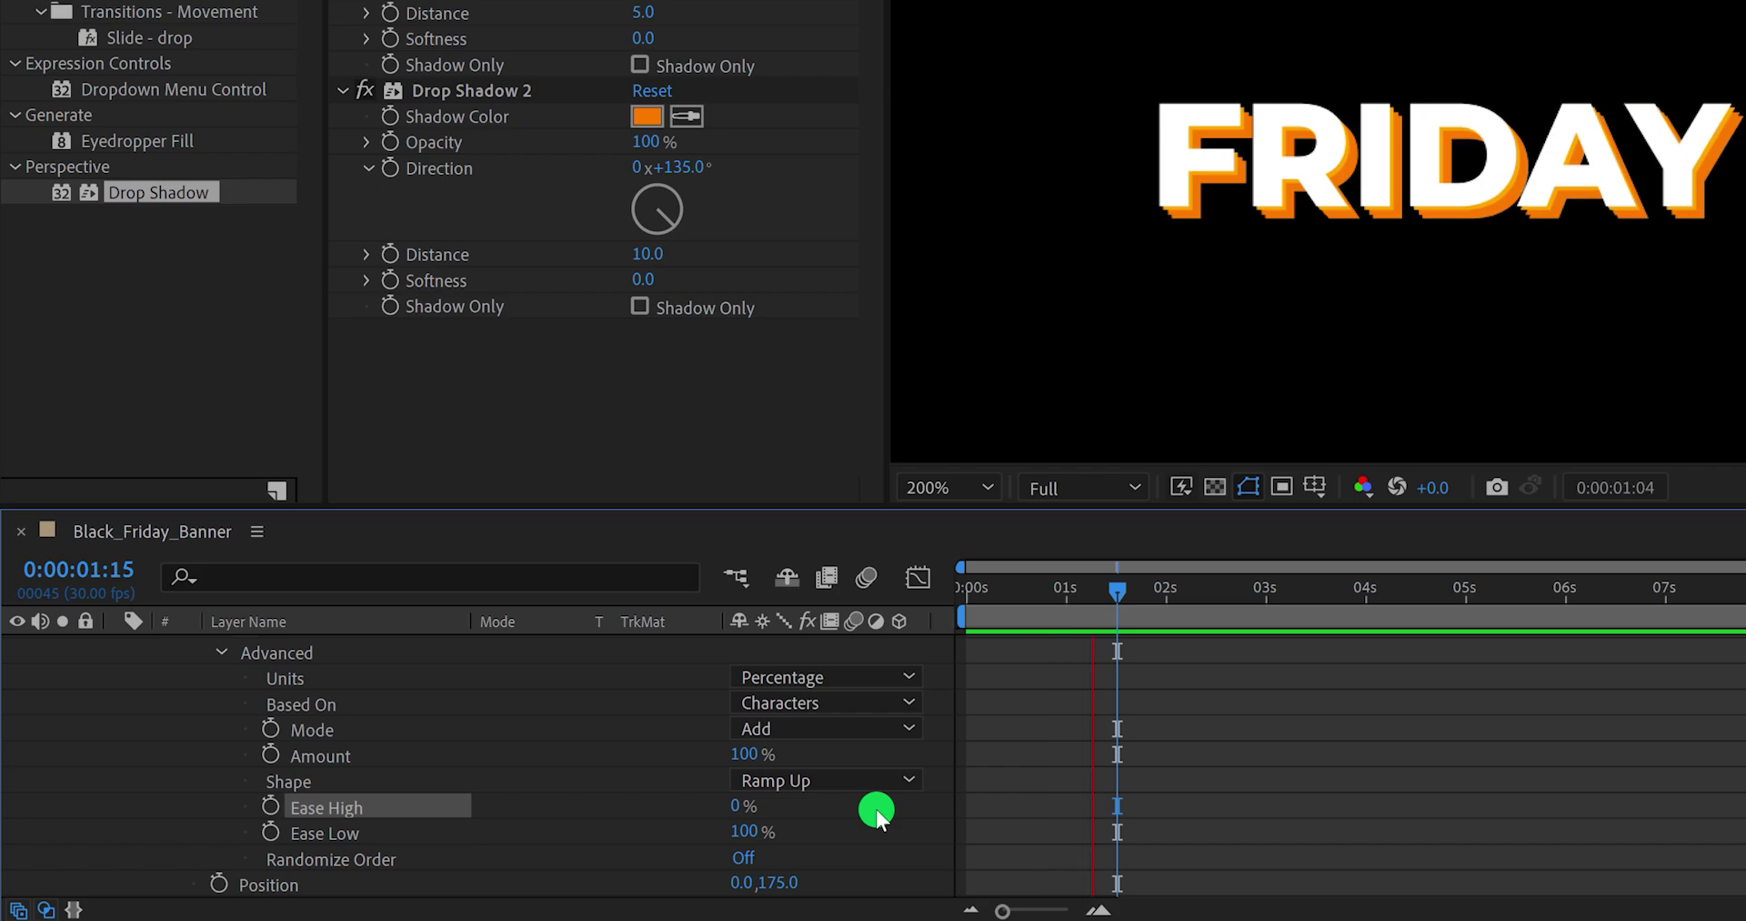
key("space")
Step: Apply Easy Ease to both Offset keyframes and preview the smoothed text animation
scroll(882, 814, "down", 2)
scroll(880, 819, "up", 3)
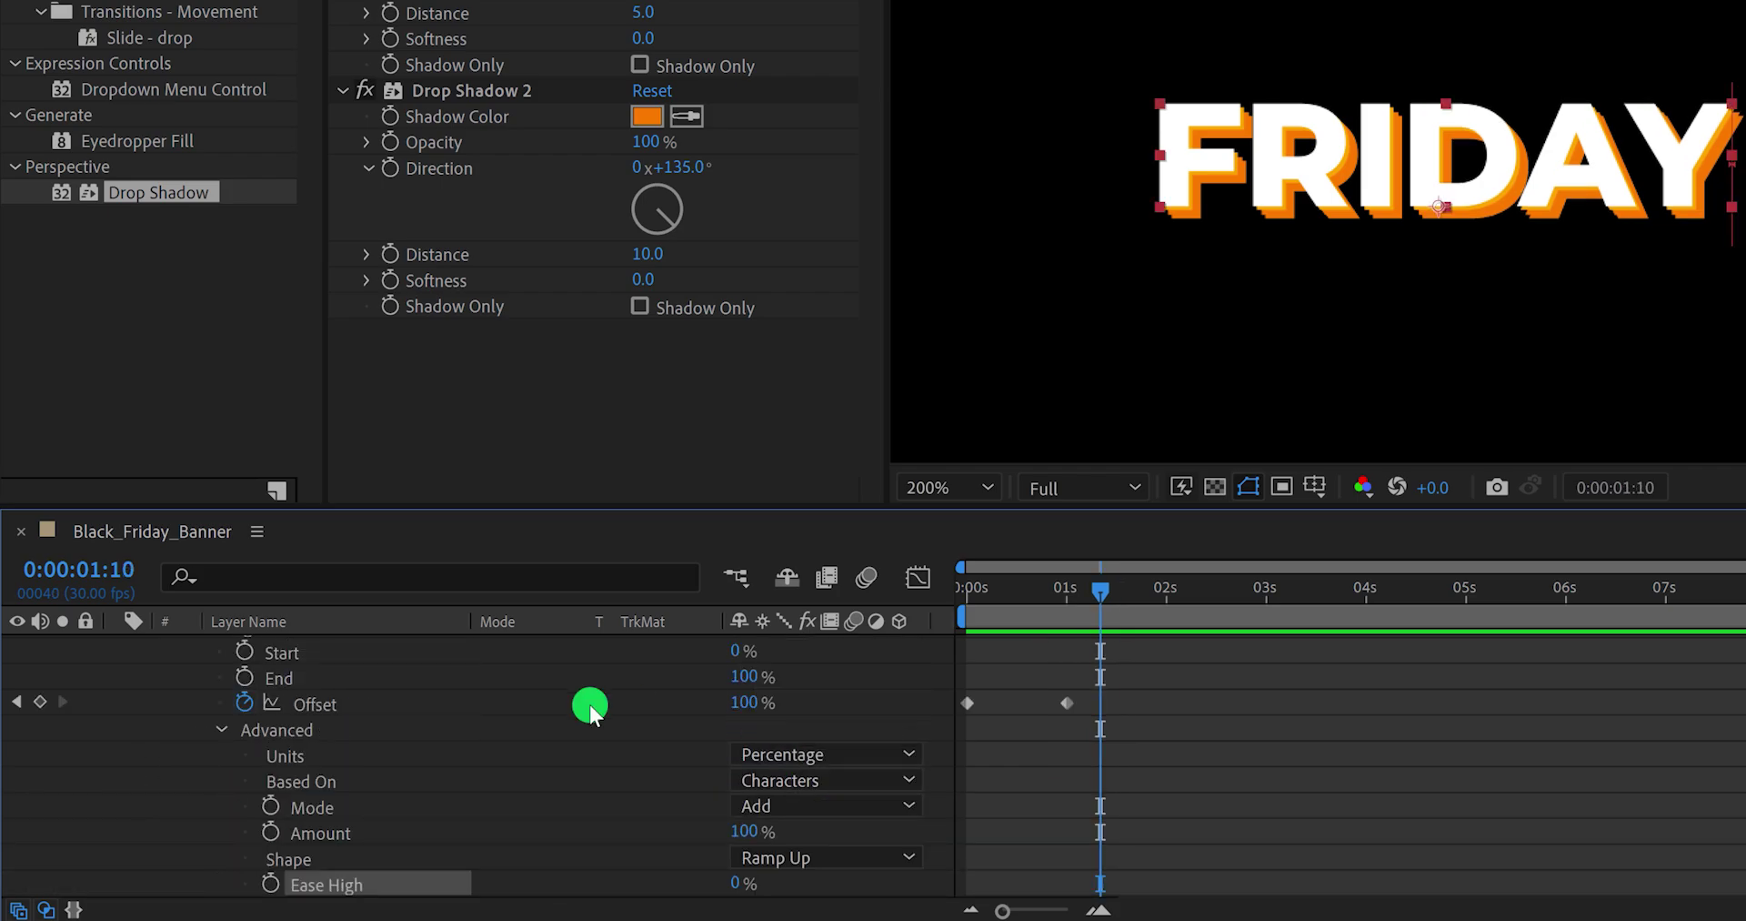
left_click_drag(1080, 677, 951, 728)
right_click(968, 702)
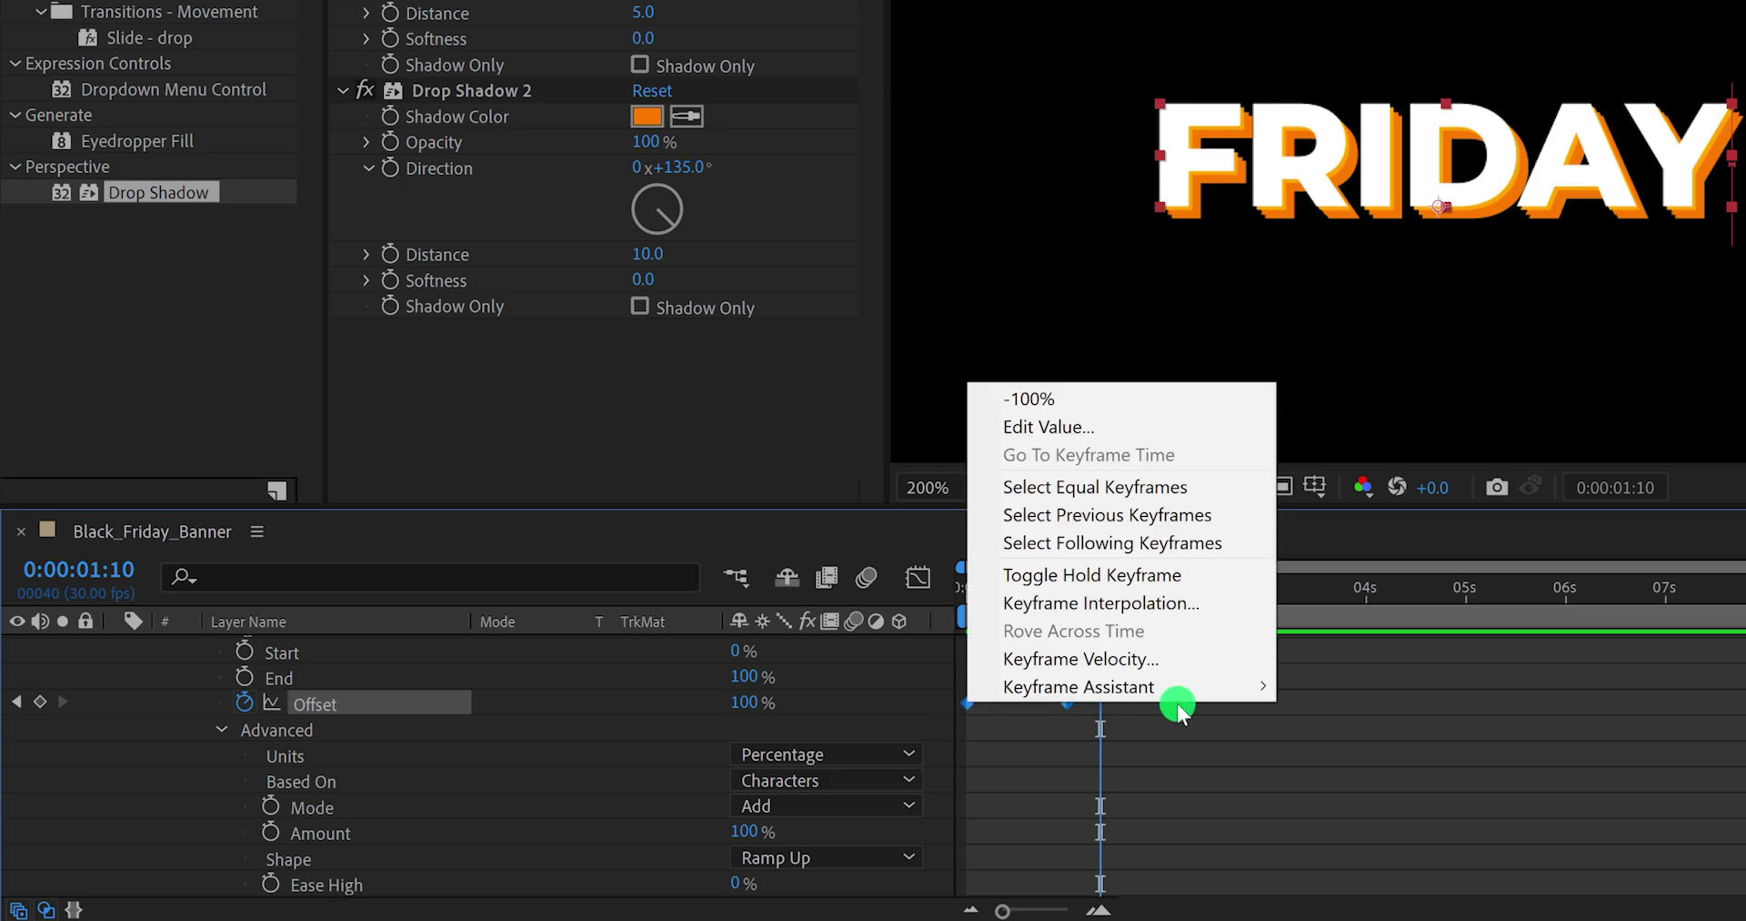
mouse_move(1187, 693)
left_click(1397, 770)
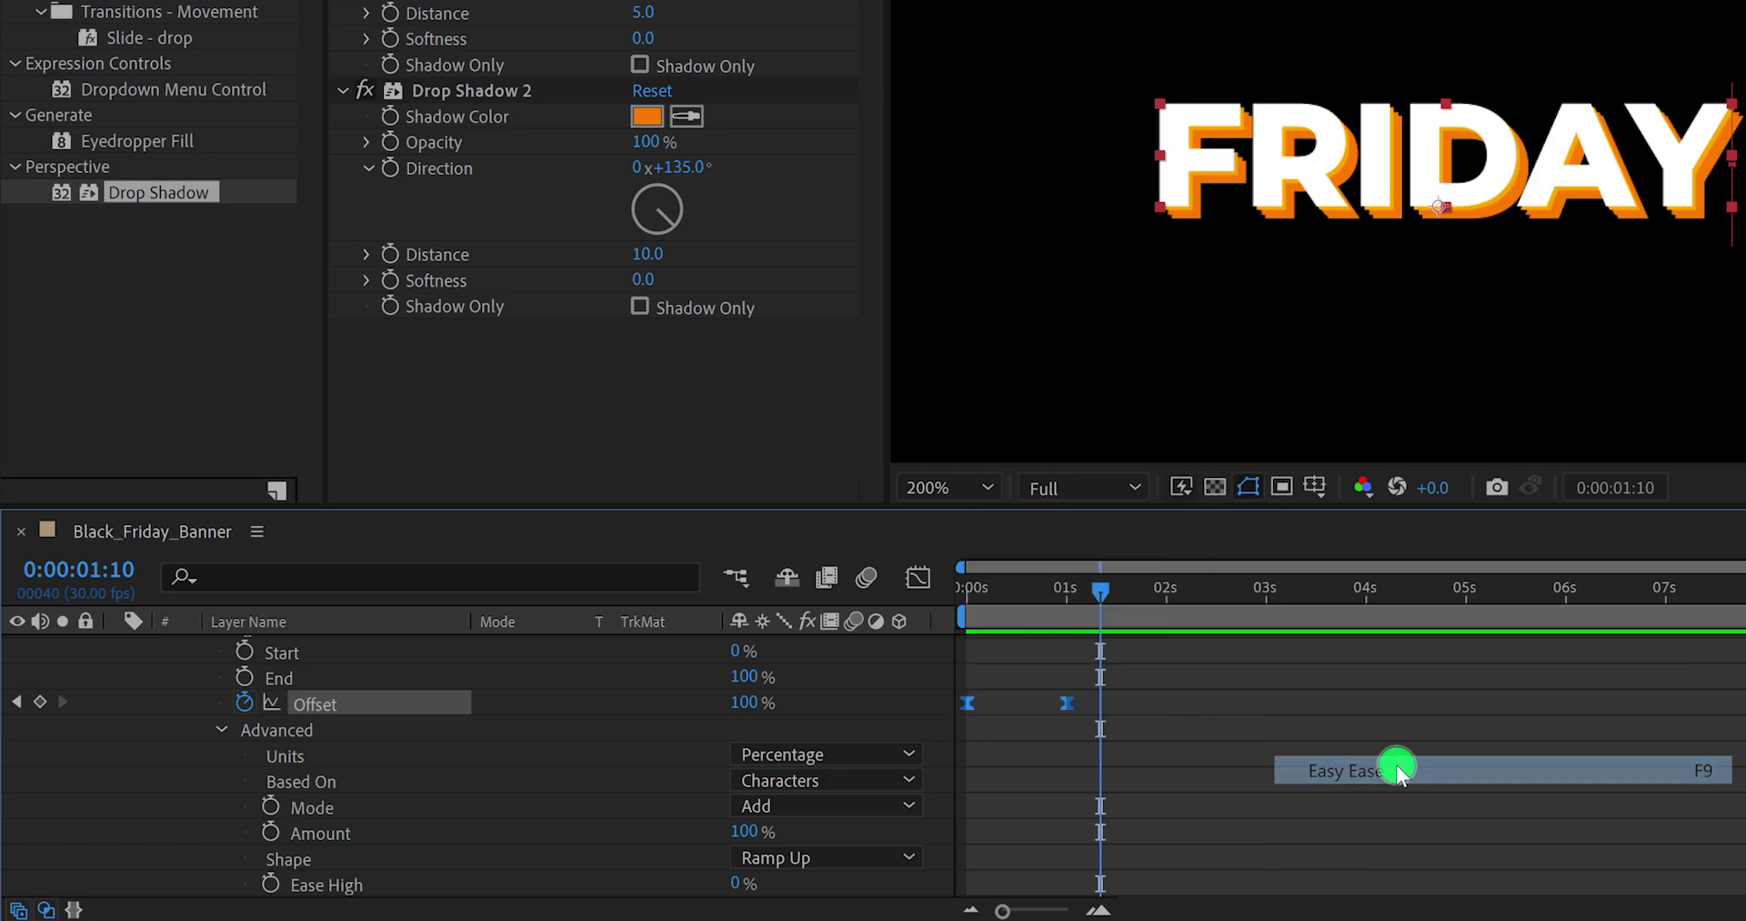
left_click(1256, 748)
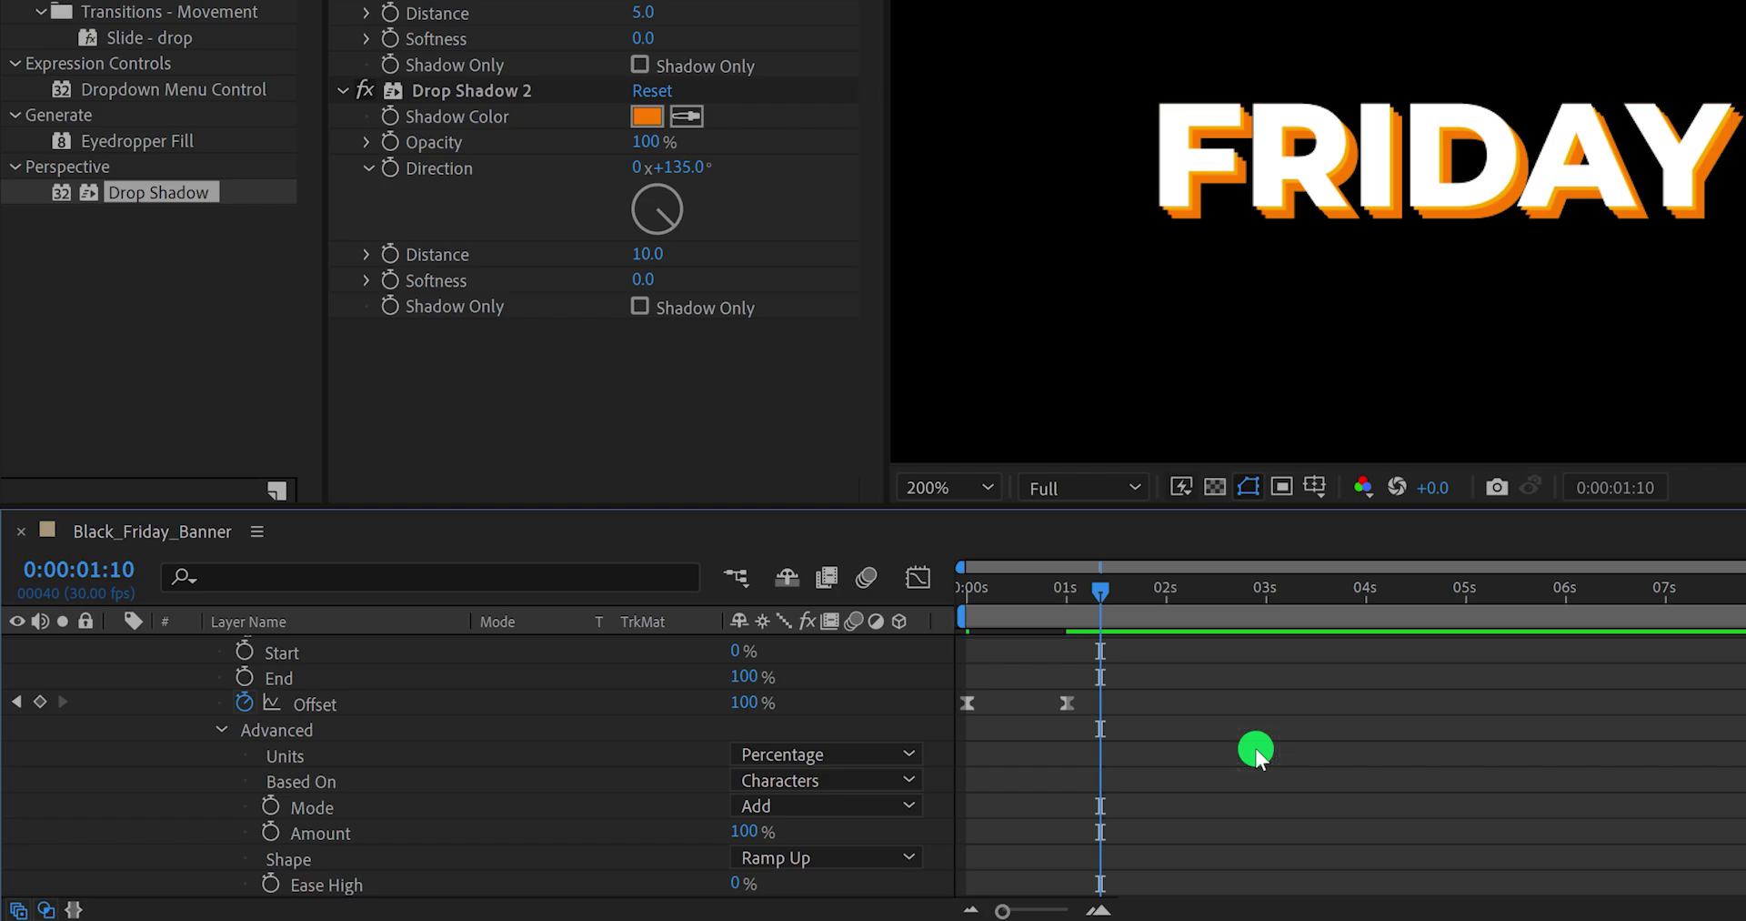
key("space")
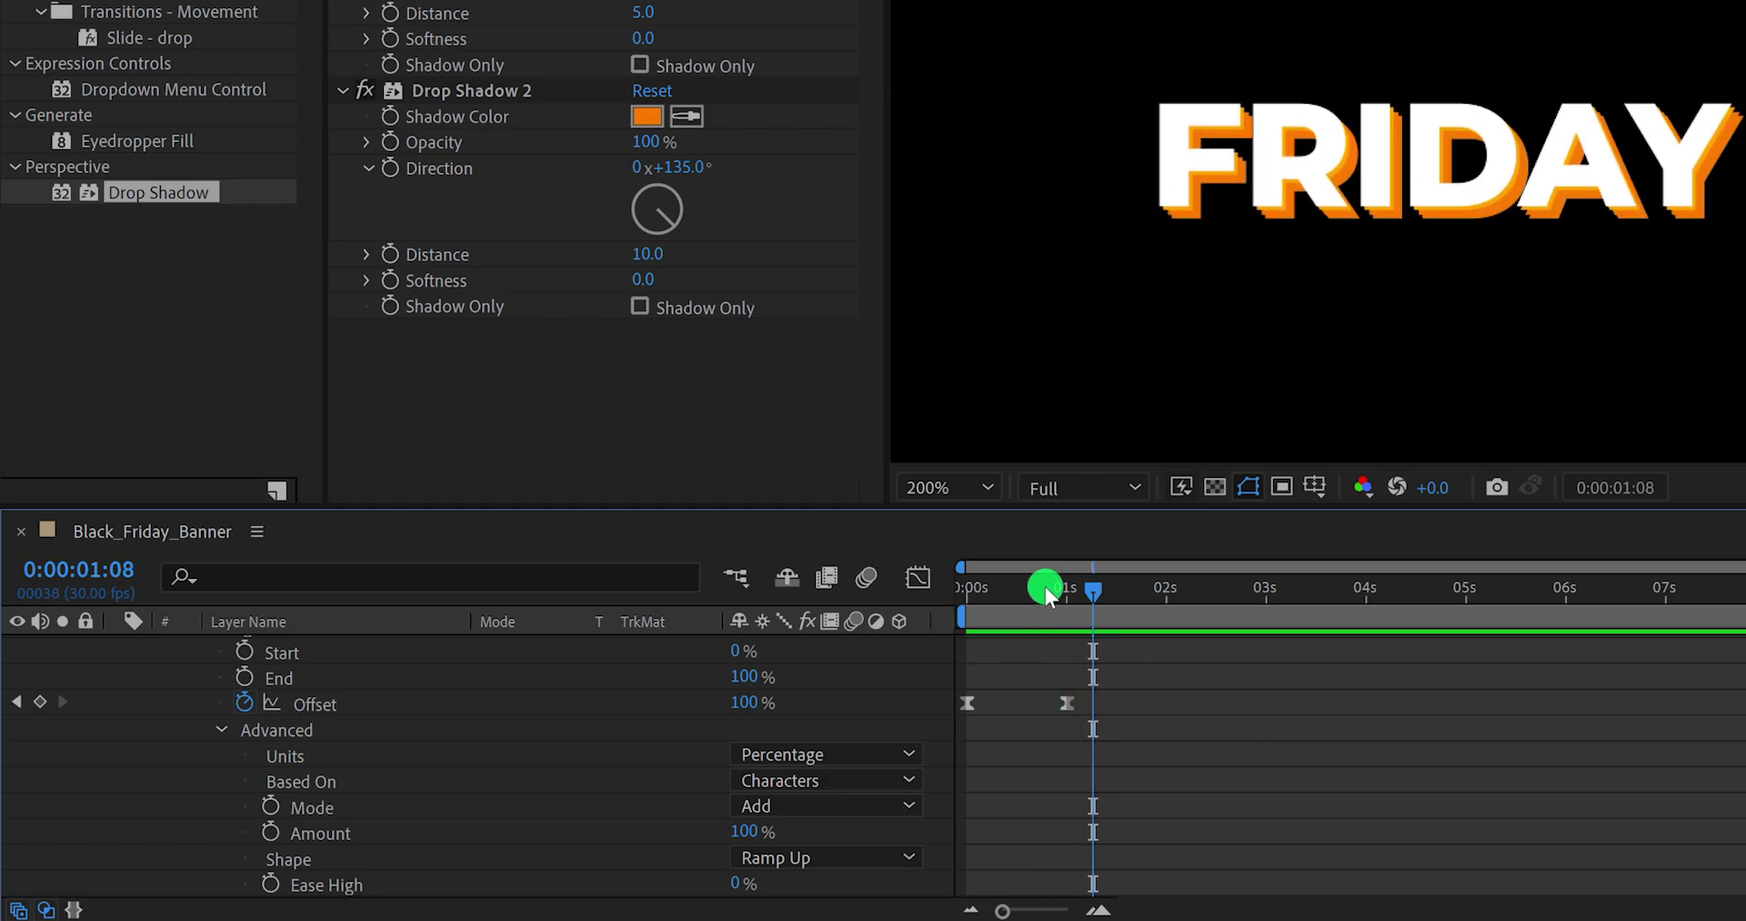
Step: Add a separate Scale text animator to the friday layer and set its scale to 0%
left_click_drag(1045, 585, 928, 643)
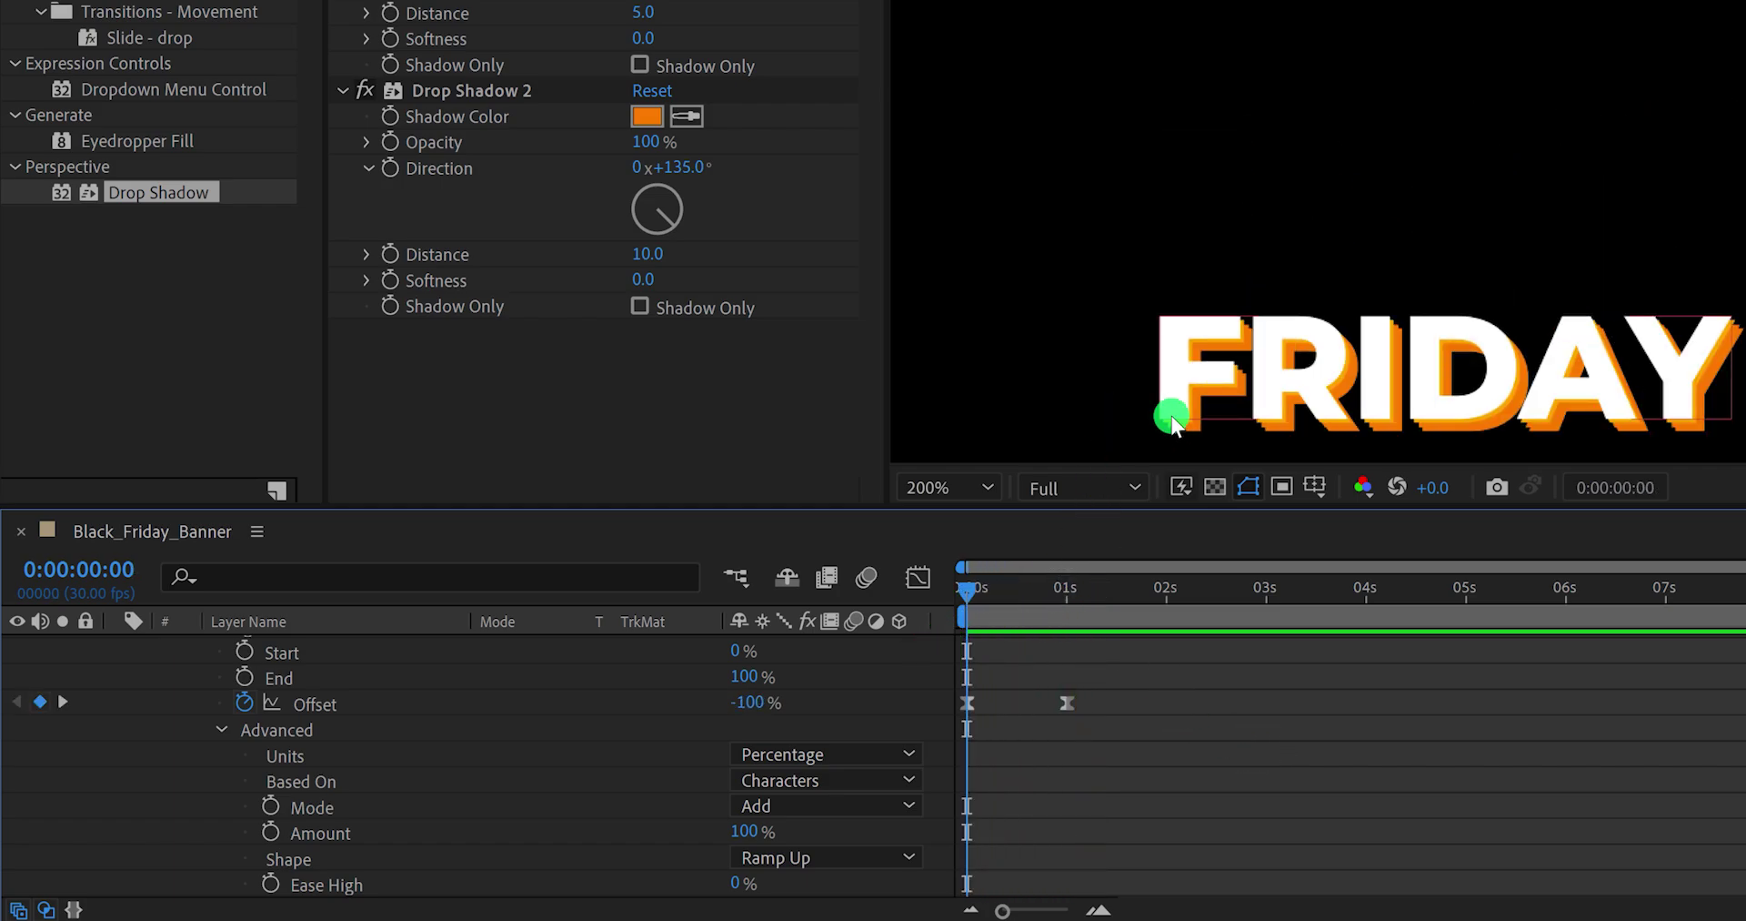
scroll(537, 747, "up", 4)
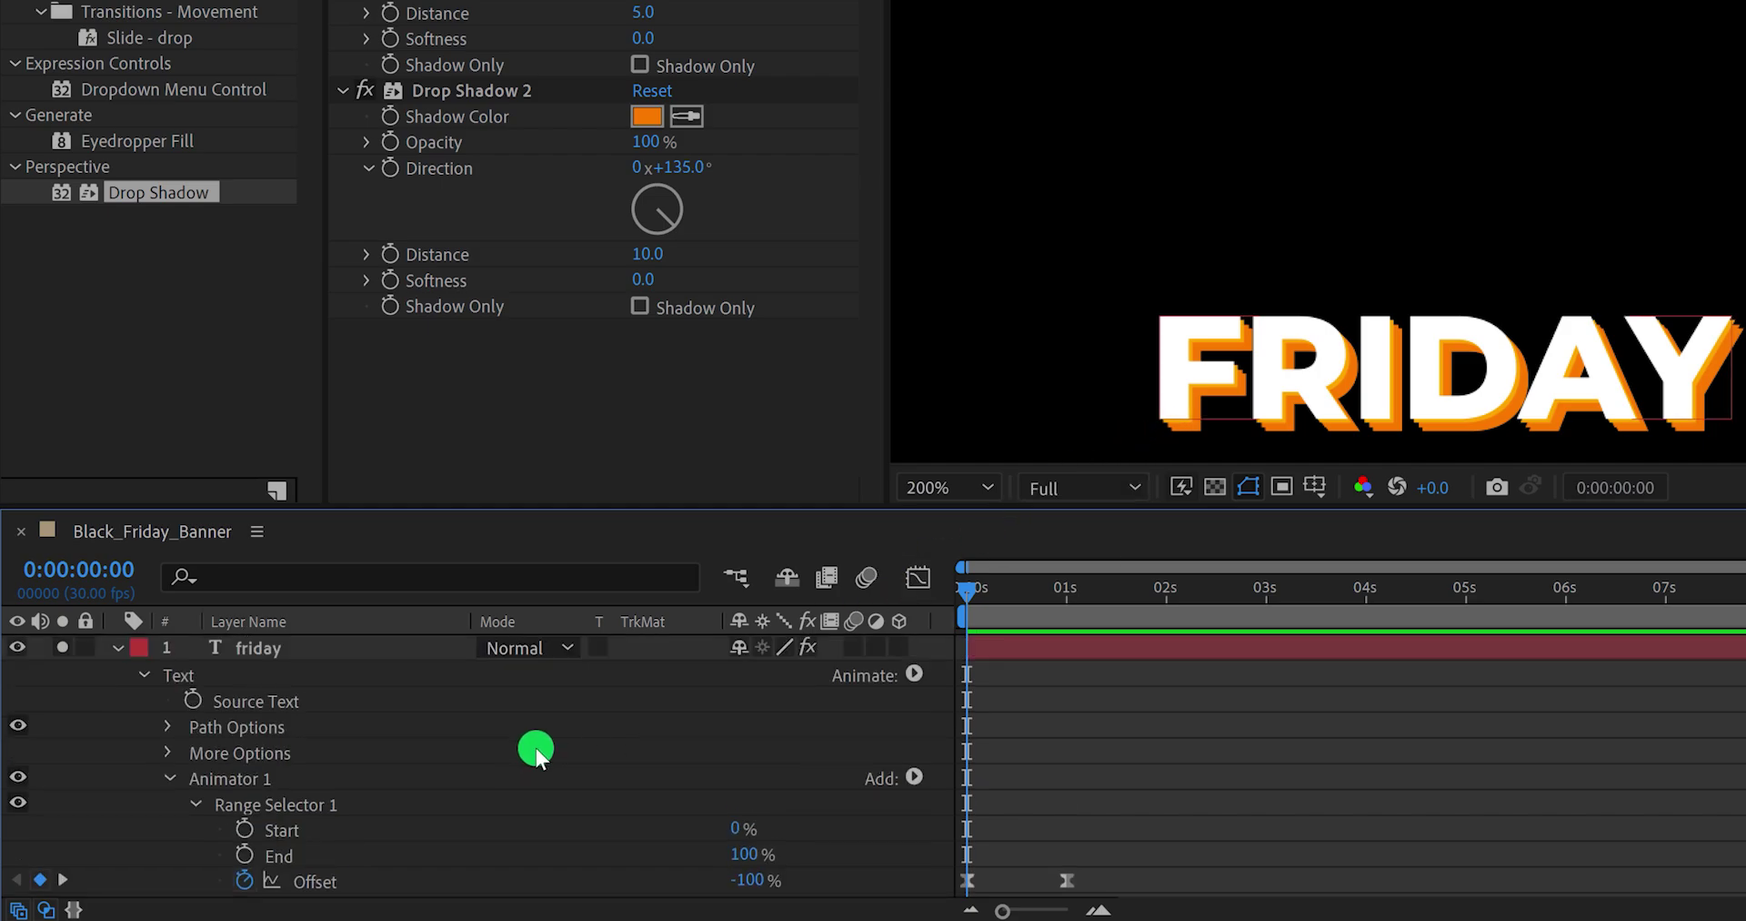
left_click(914, 674)
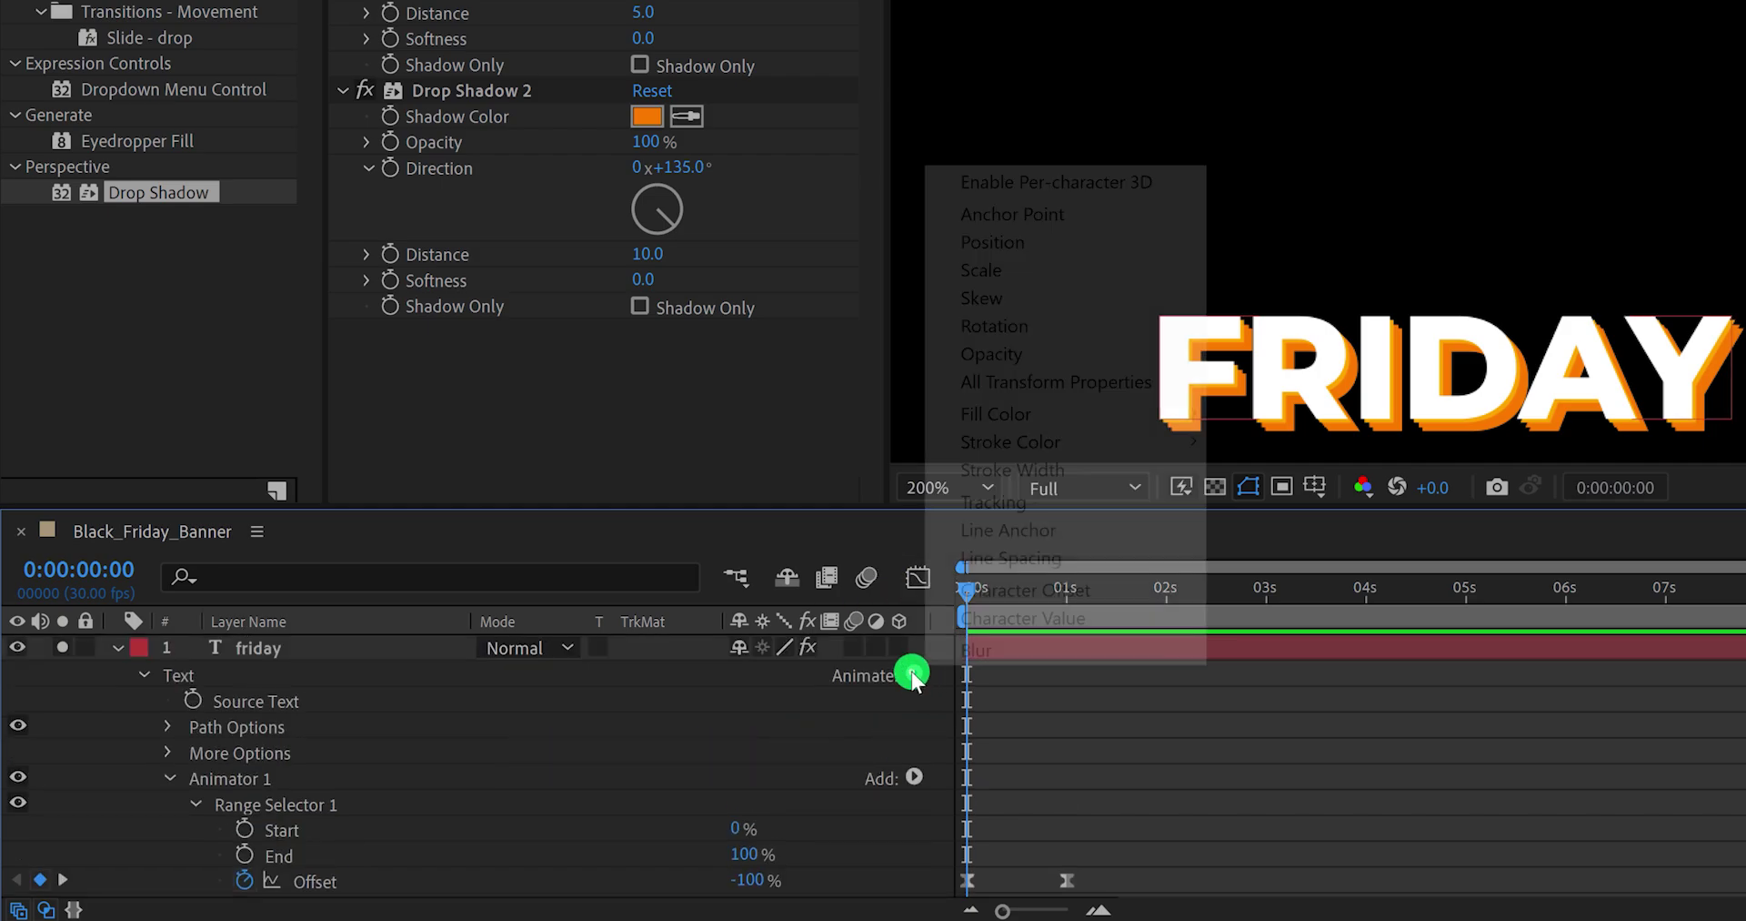
left_click(983, 270)
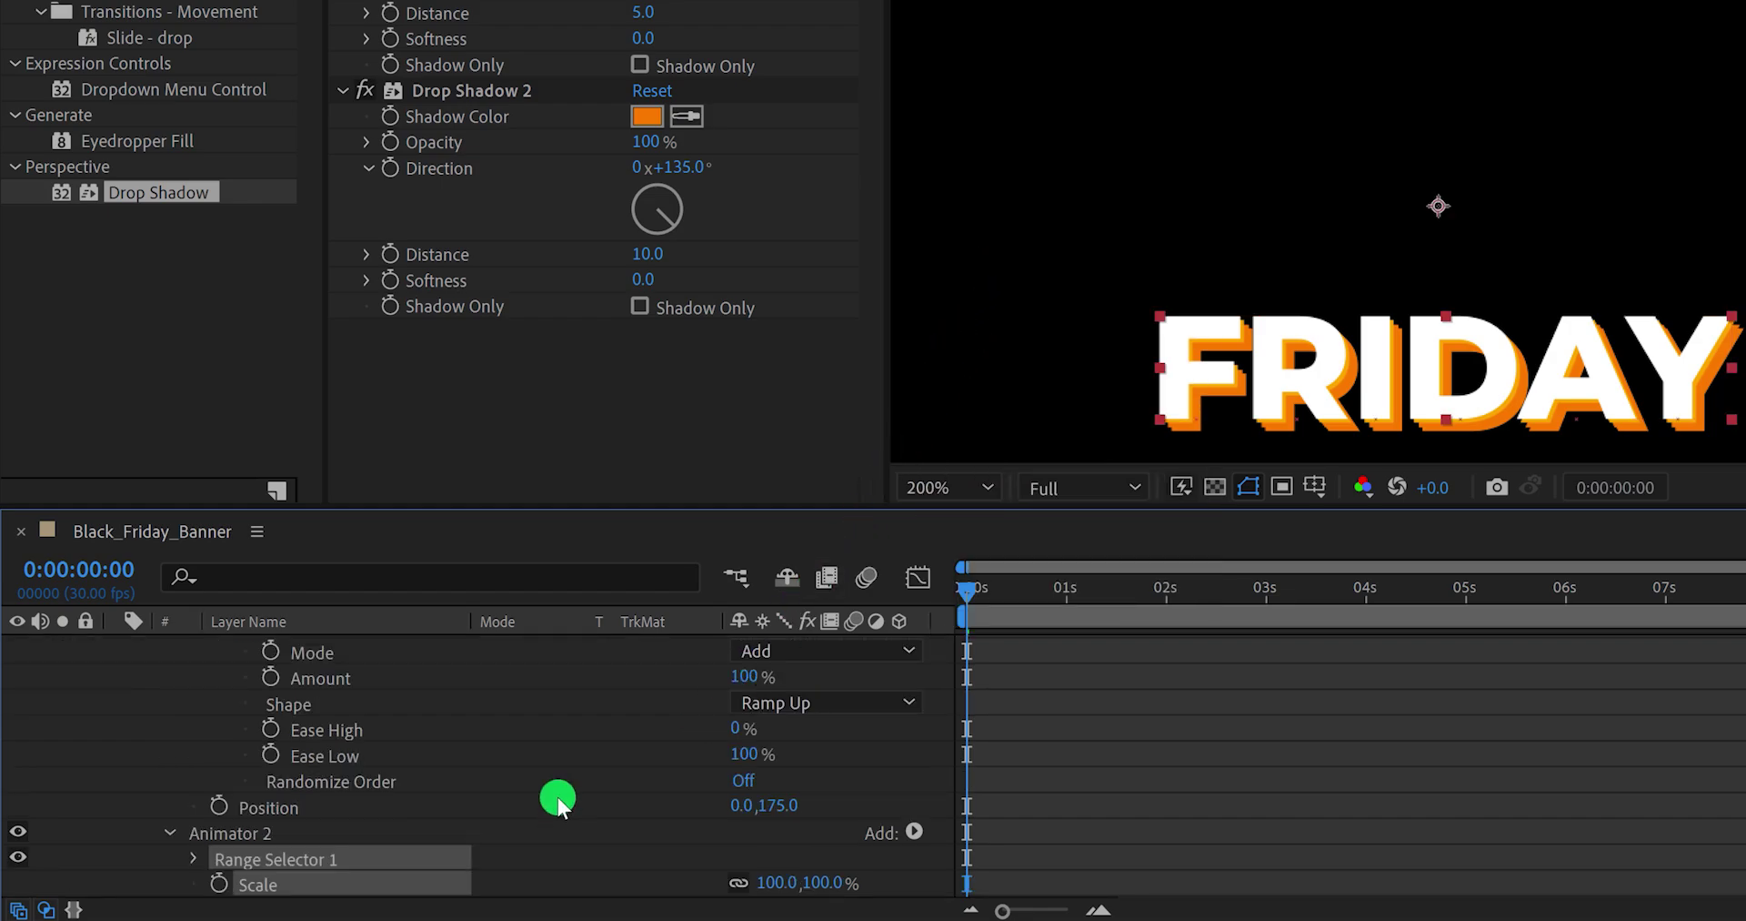
scroll(558, 797, "down", 1)
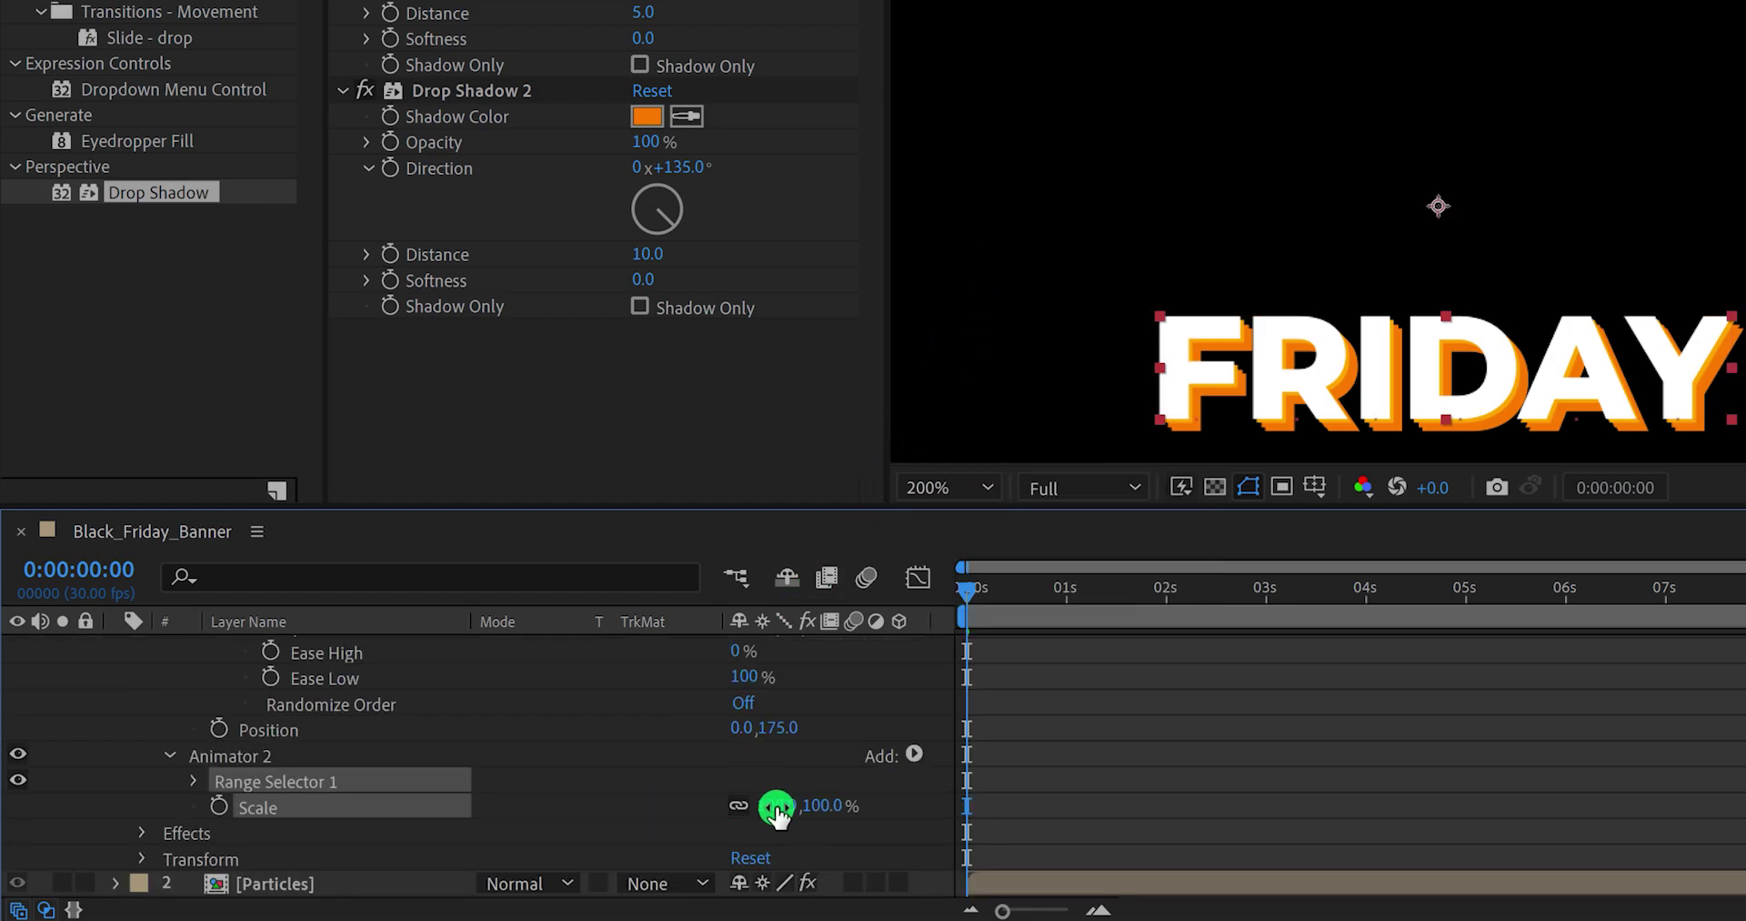
left_click(819, 804)
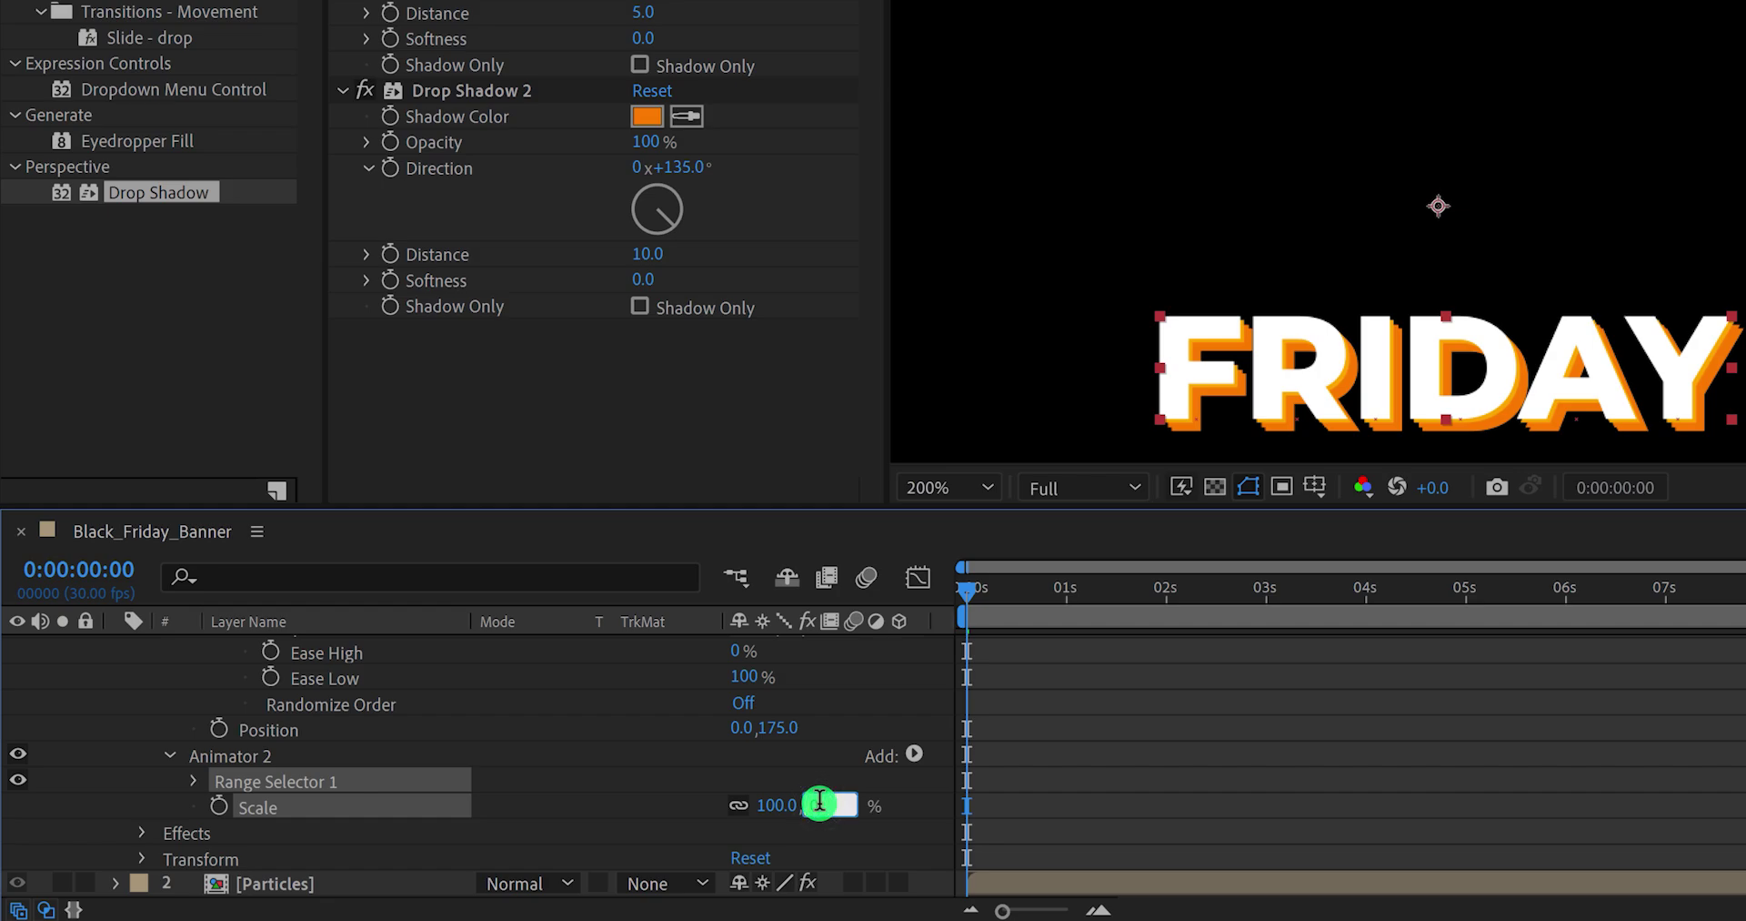
type("0")
key("Return")
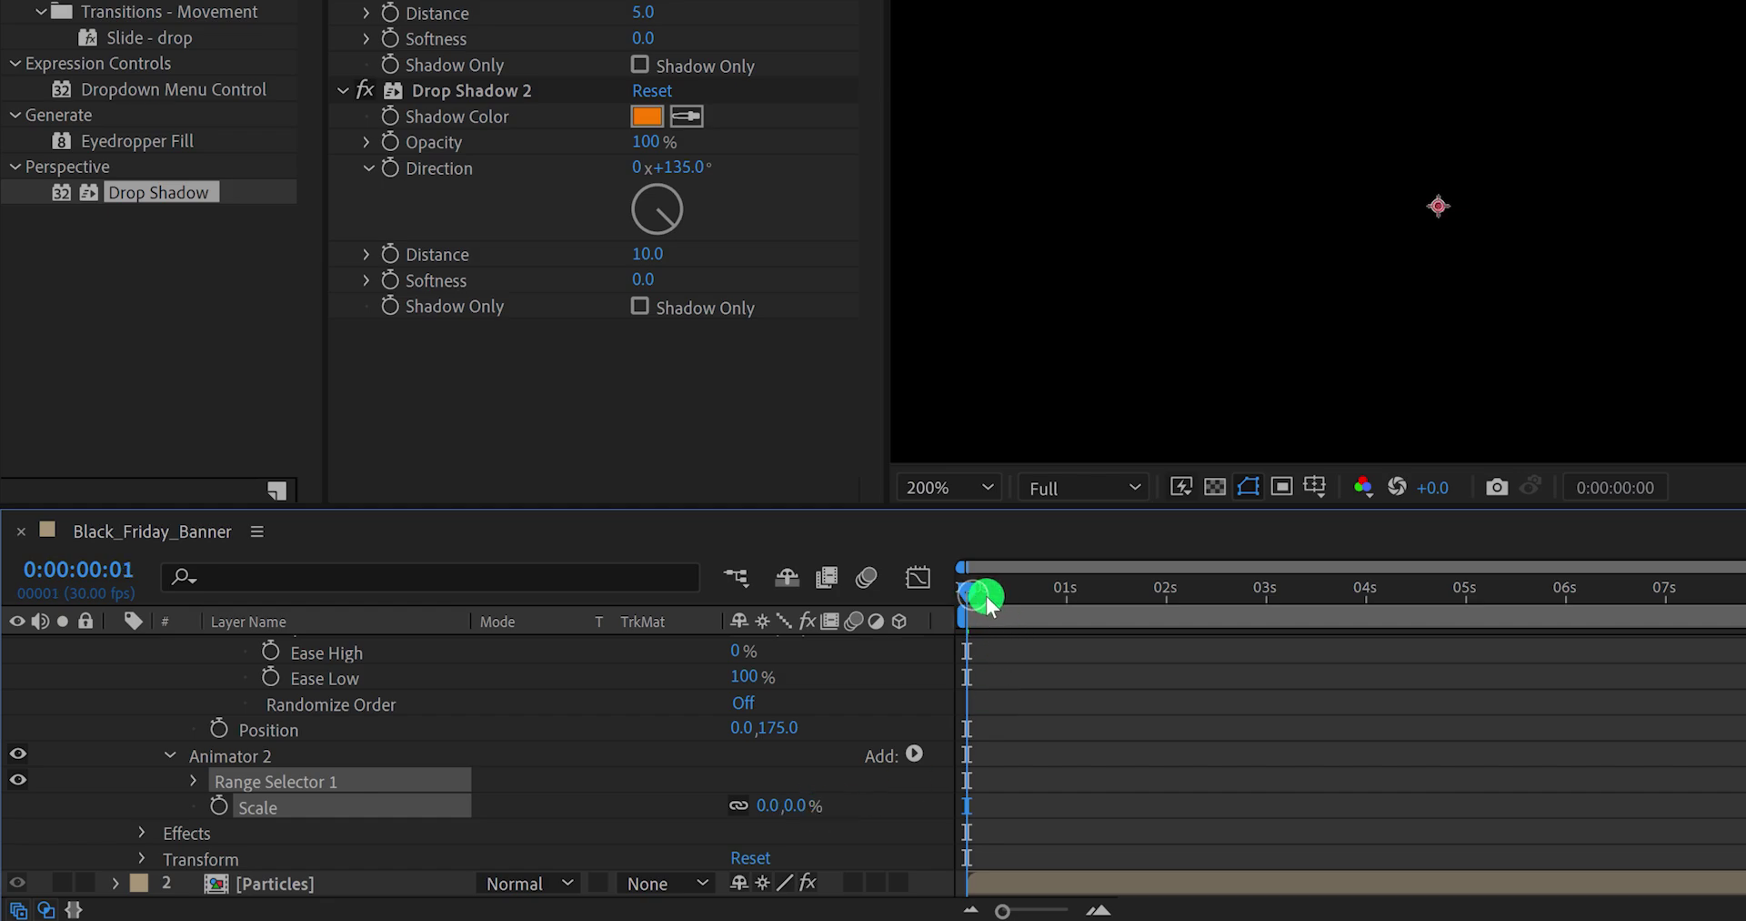
Step: Keyframe the new animator's Scale from 0% at frame 10 to 100% at frame 22
left_click_drag(986, 596, 1006, 598)
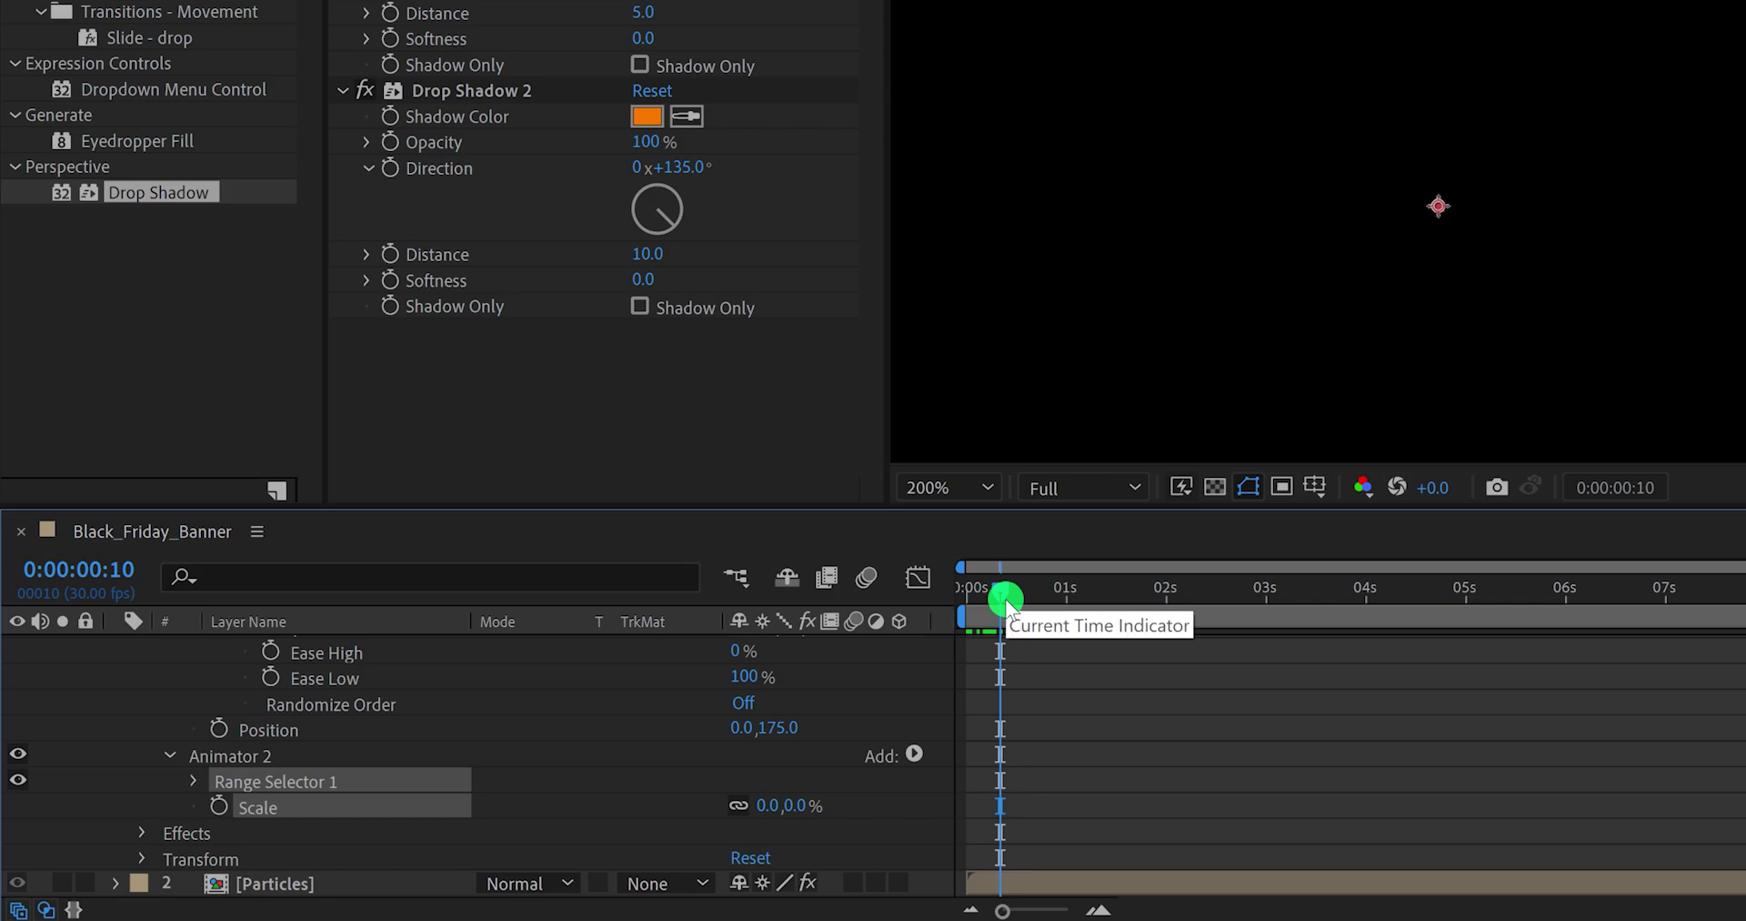
left_click(218, 806)
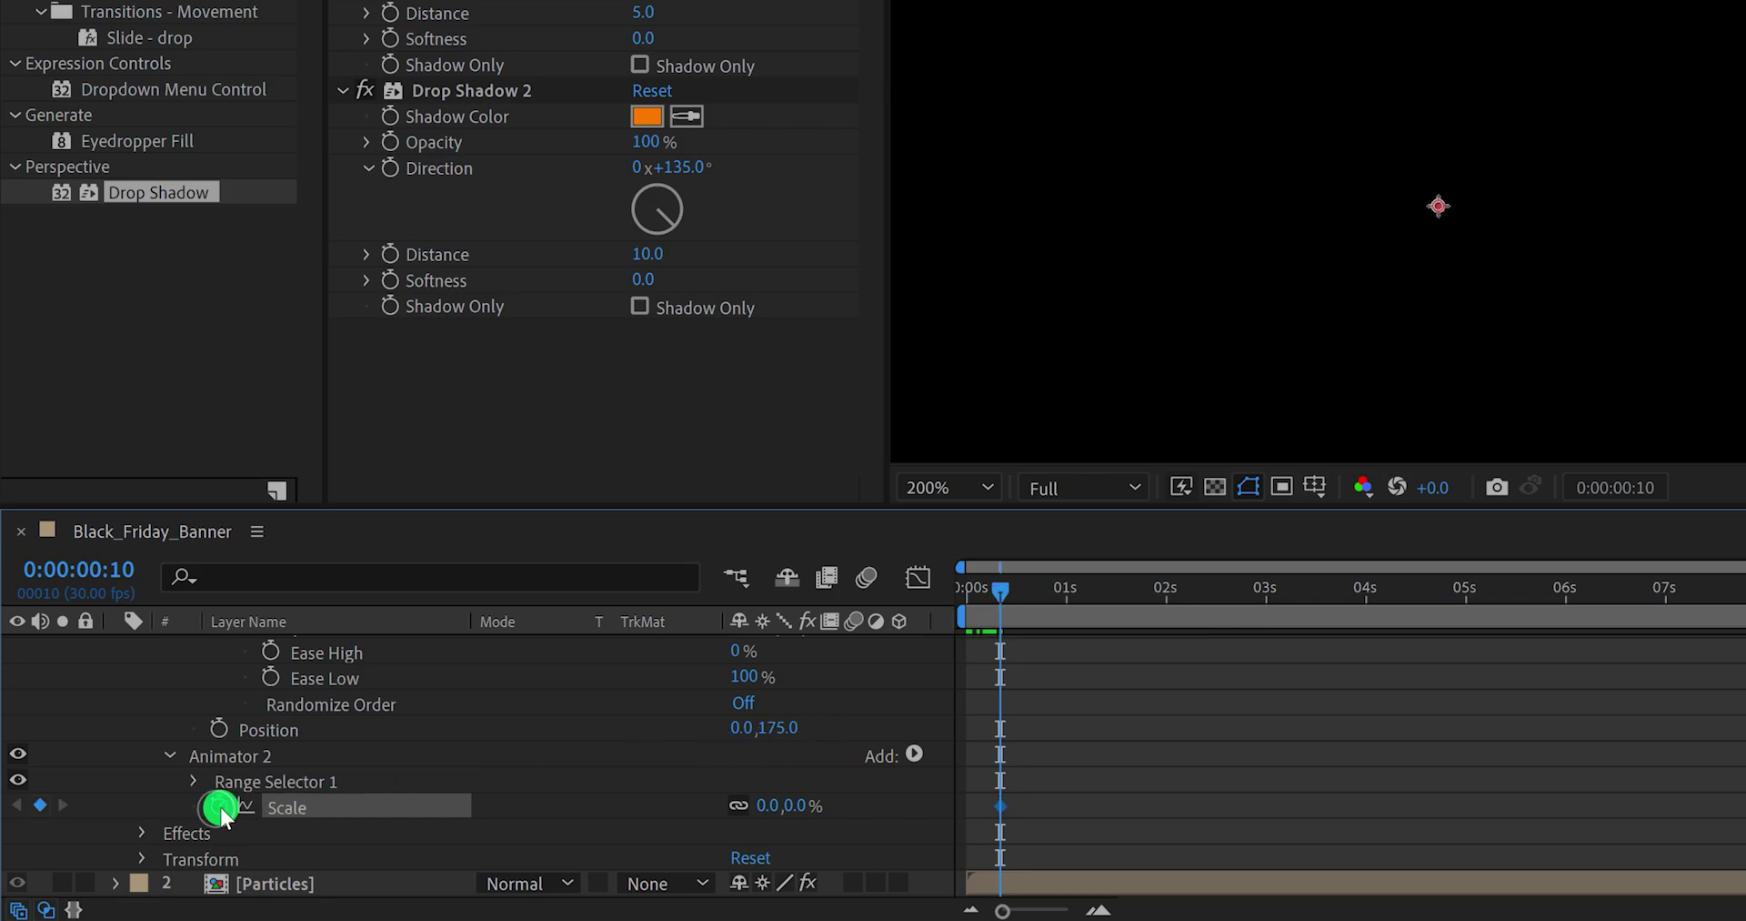
left_click_drag(1012, 590, 1042, 603)
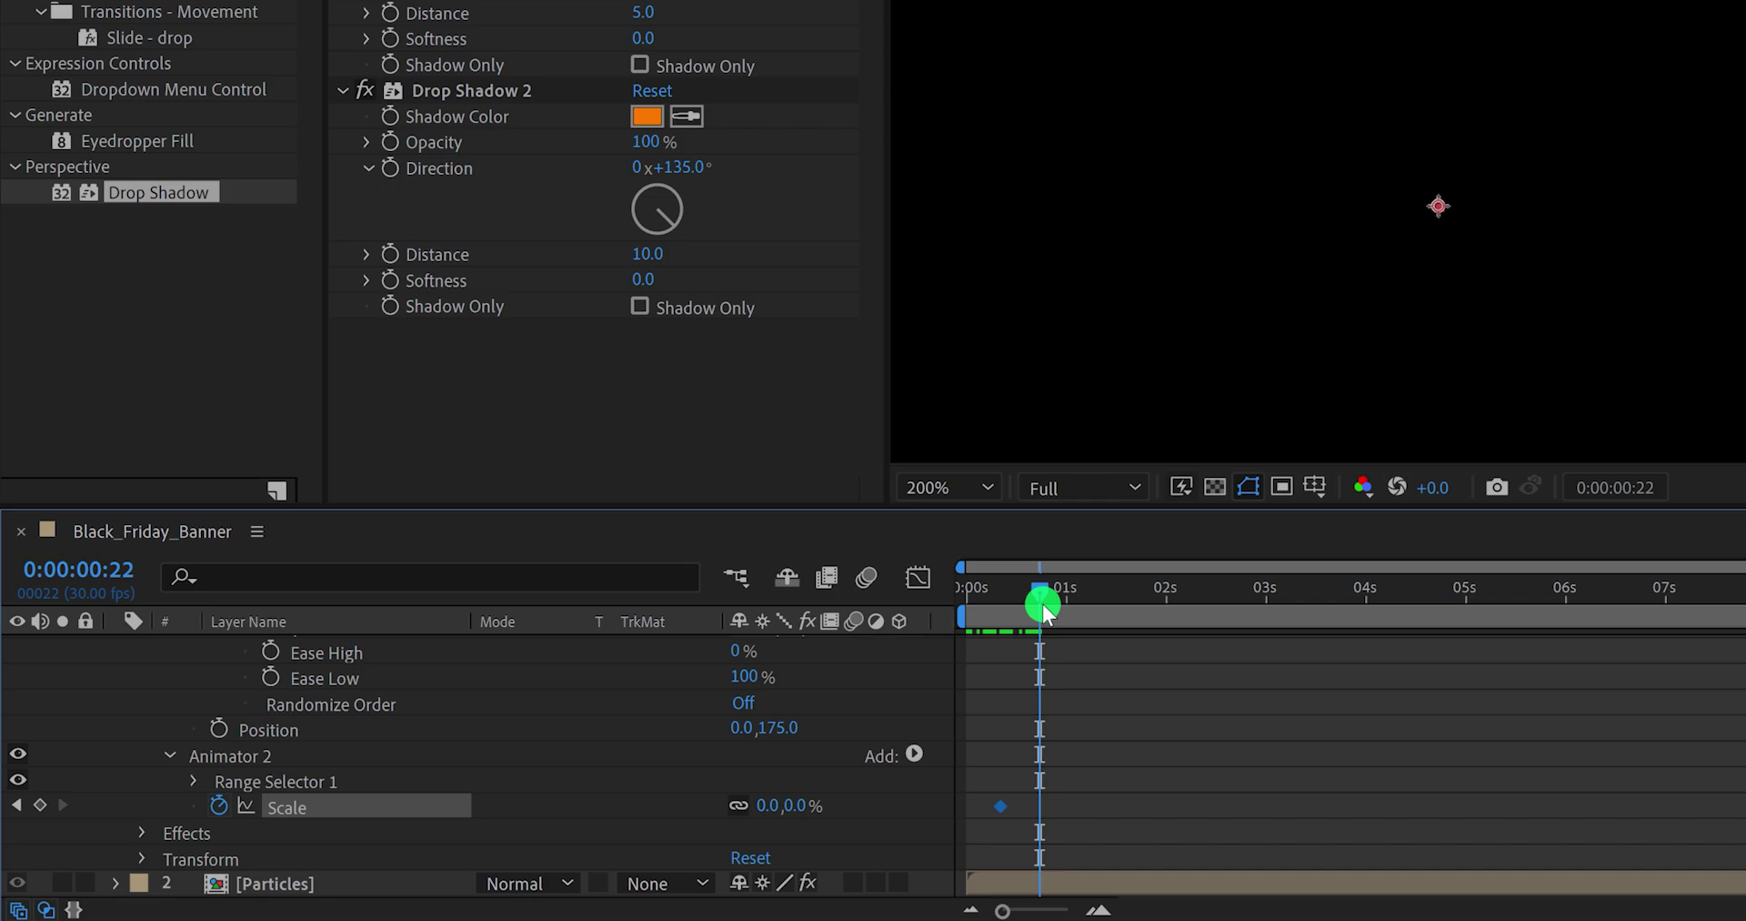
left_click(802, 804)
type("100")
key("Return")
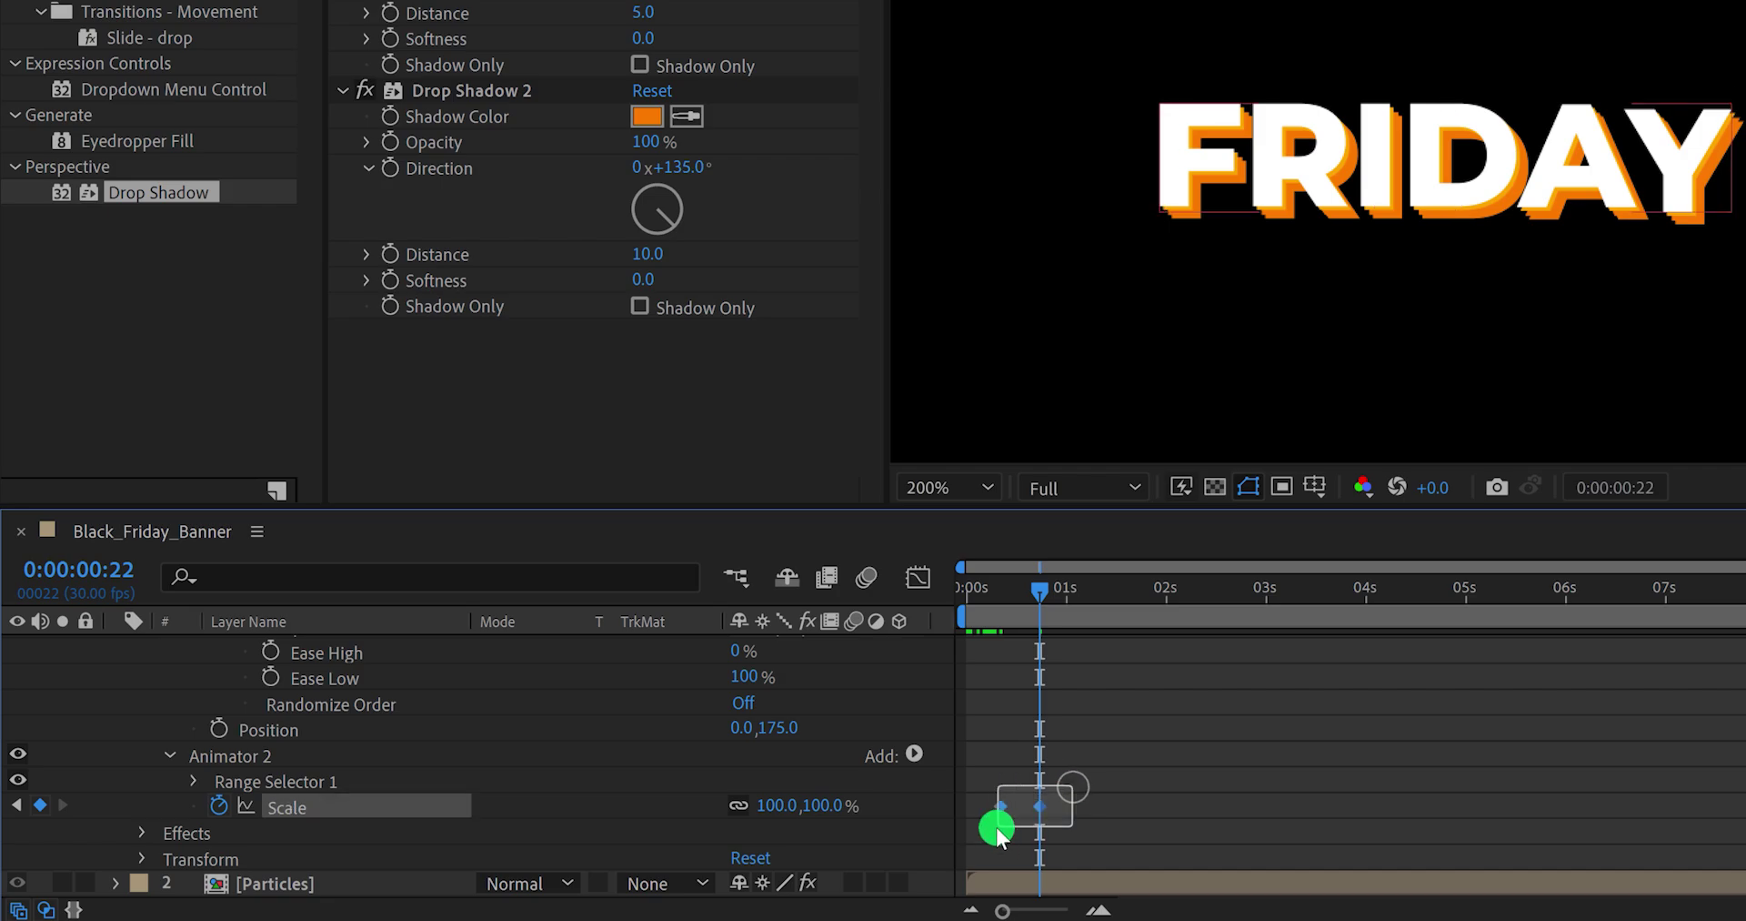
Step: Apply Easy Ease to both Scale keyframes and preview the friday text growing in
right_click(1001, 806)
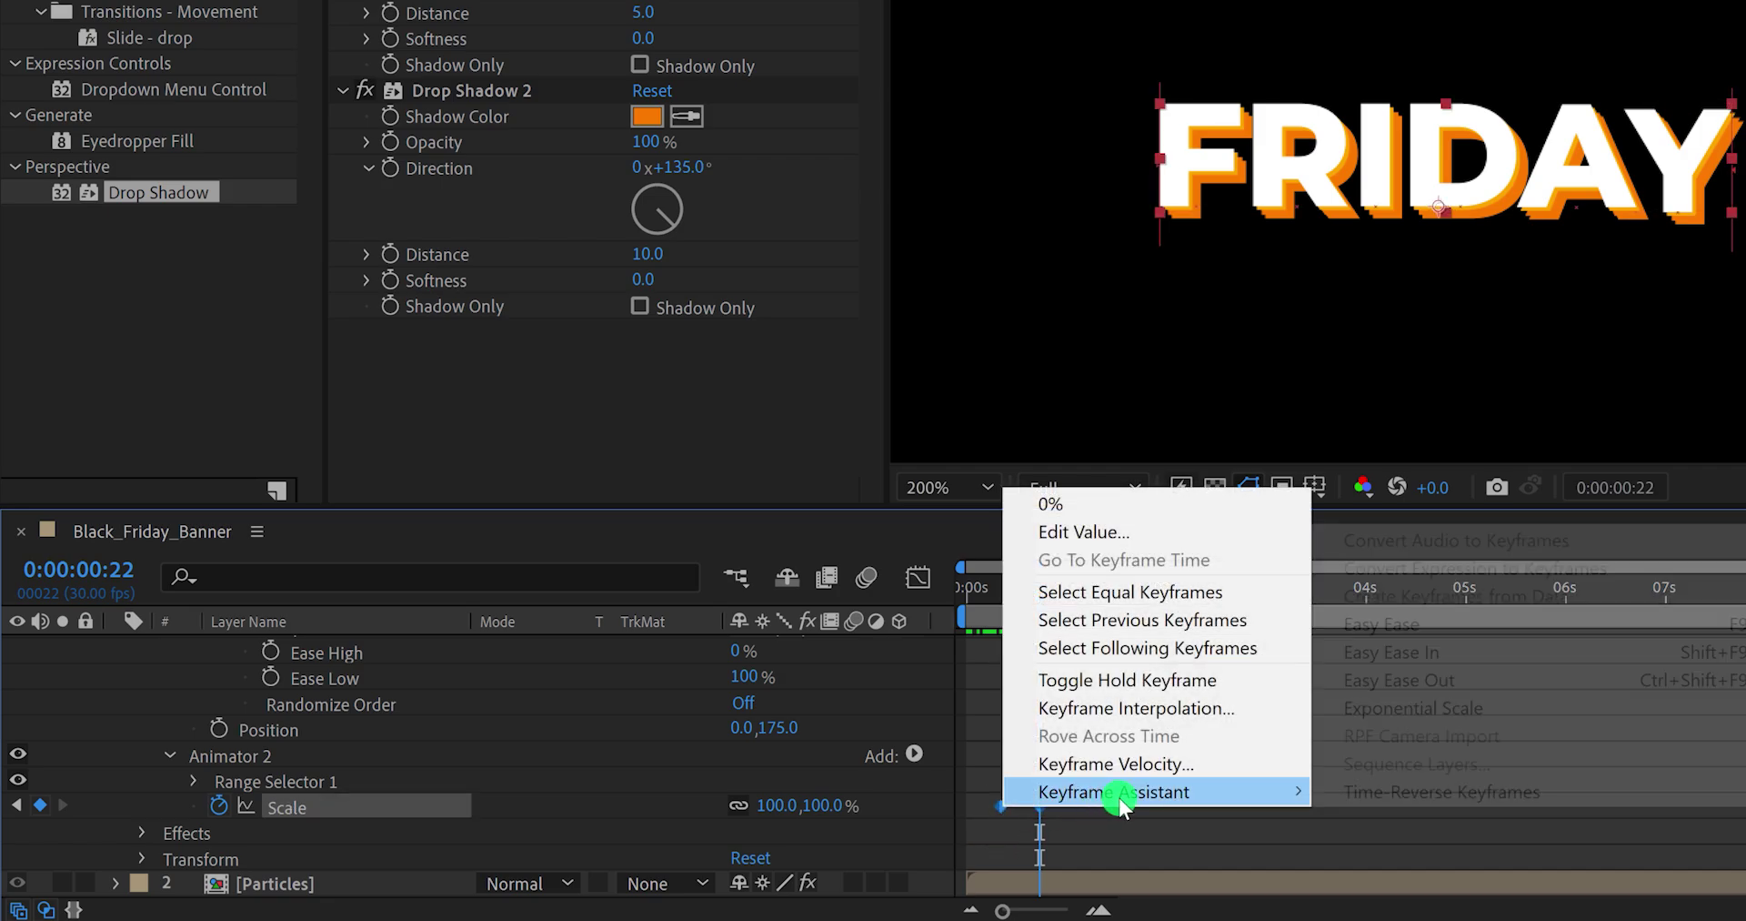
mouse_move(1292, 790)
left_click(1438, 628)
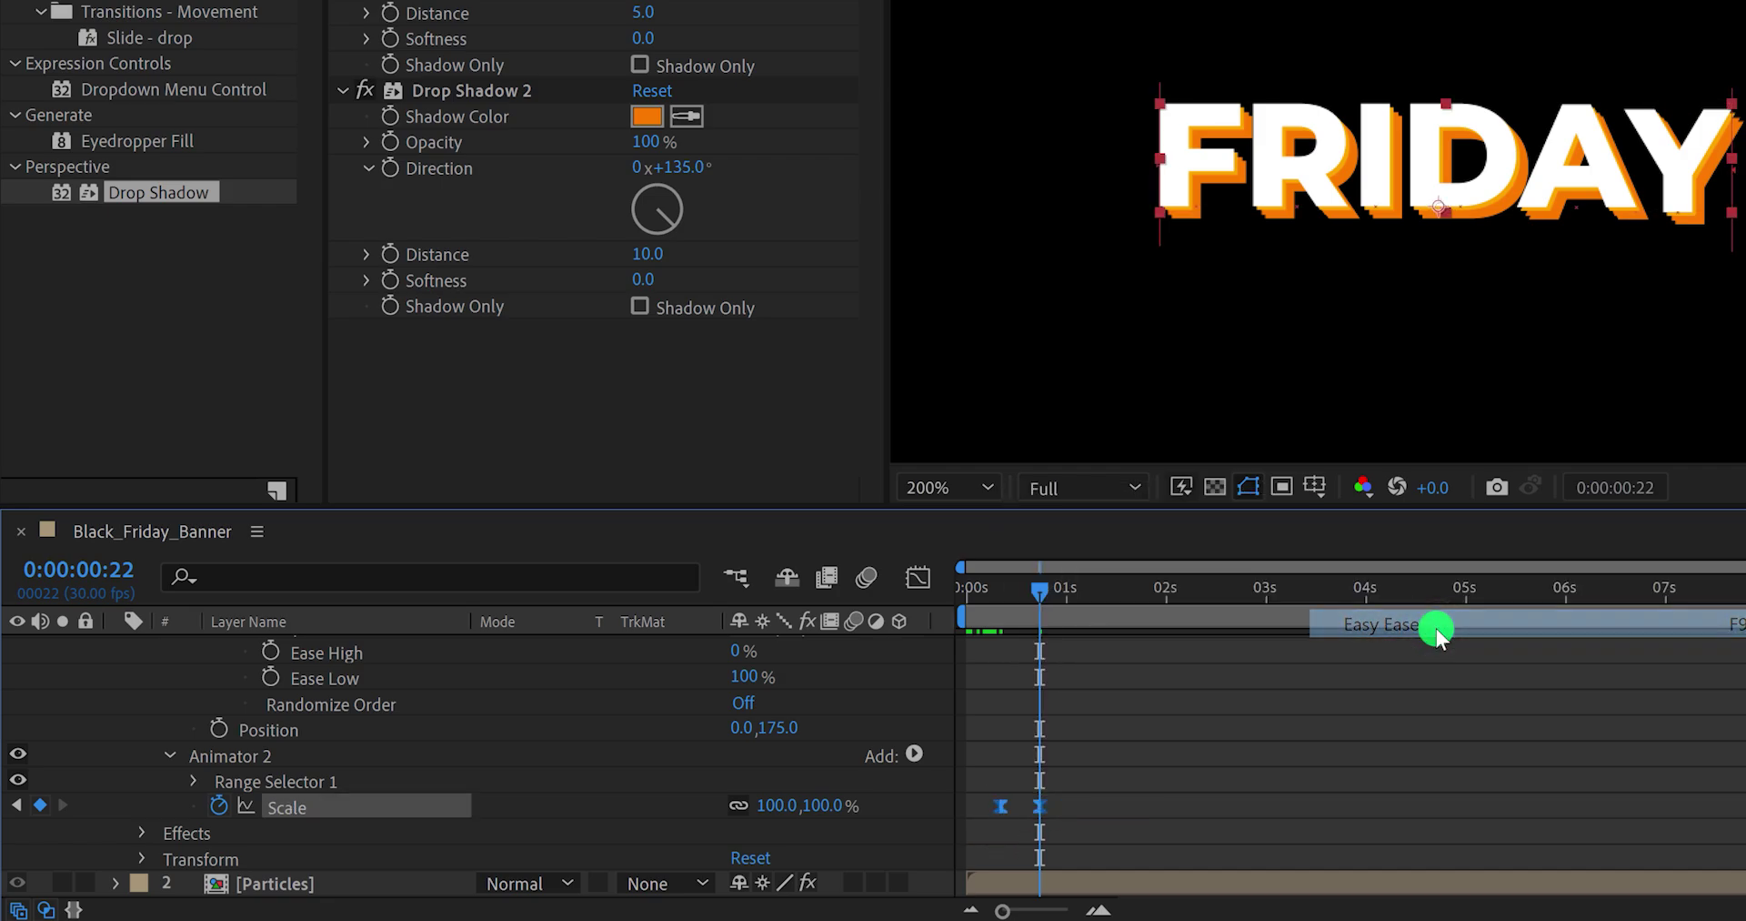
key("space")
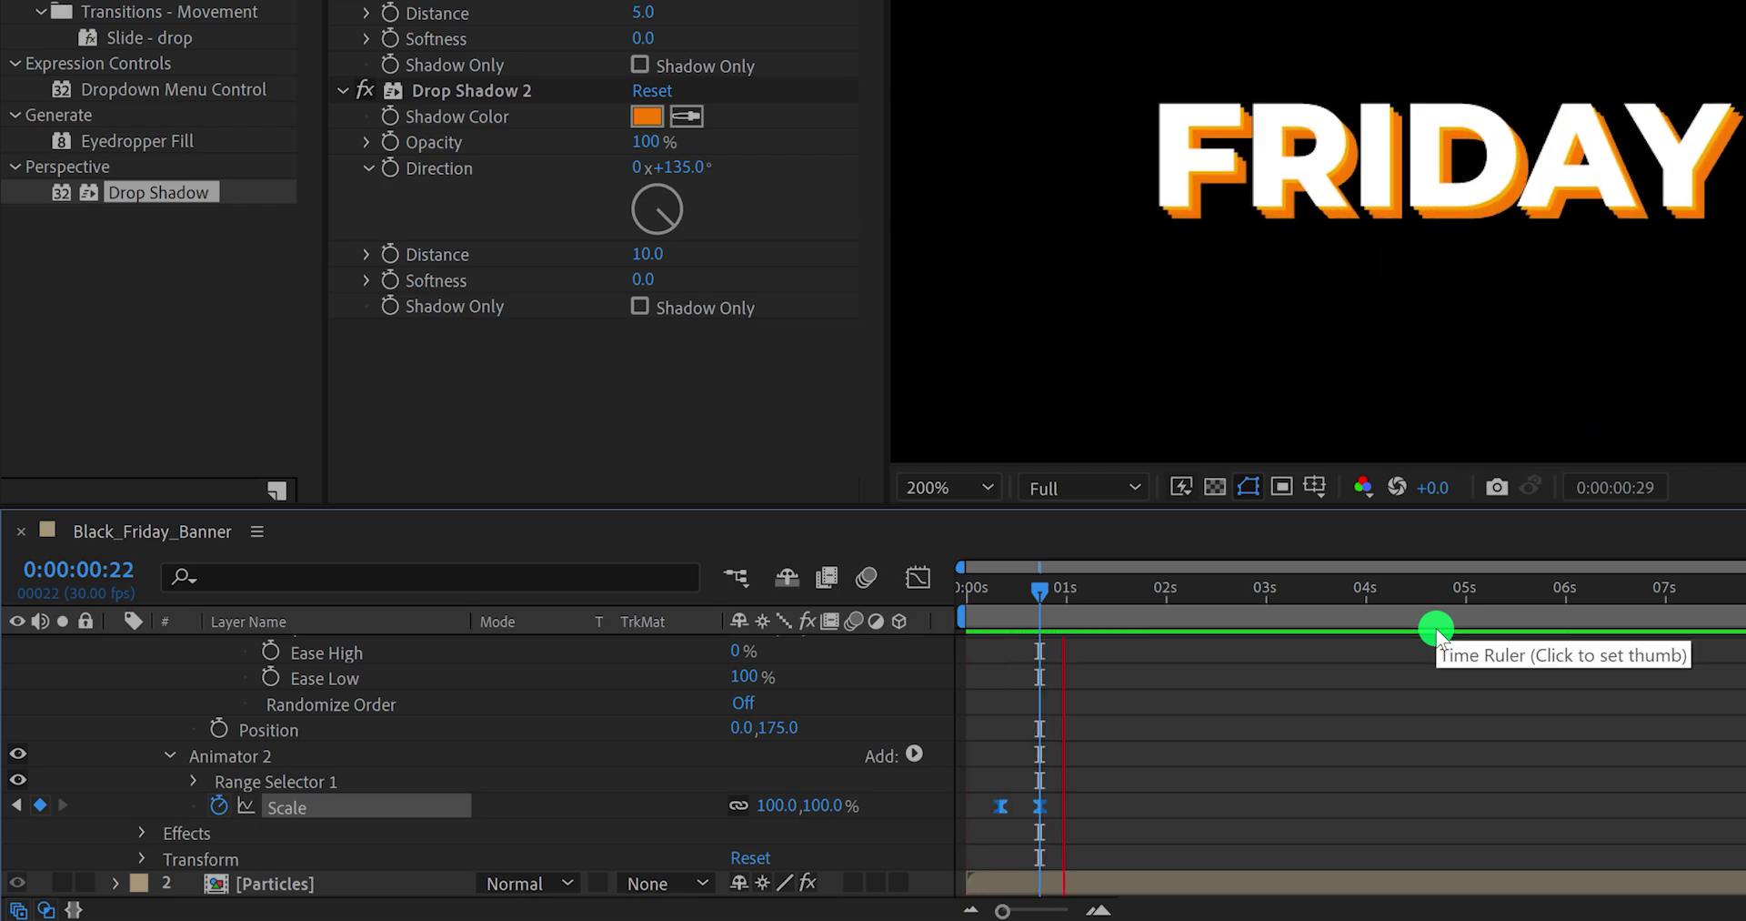
key("space")
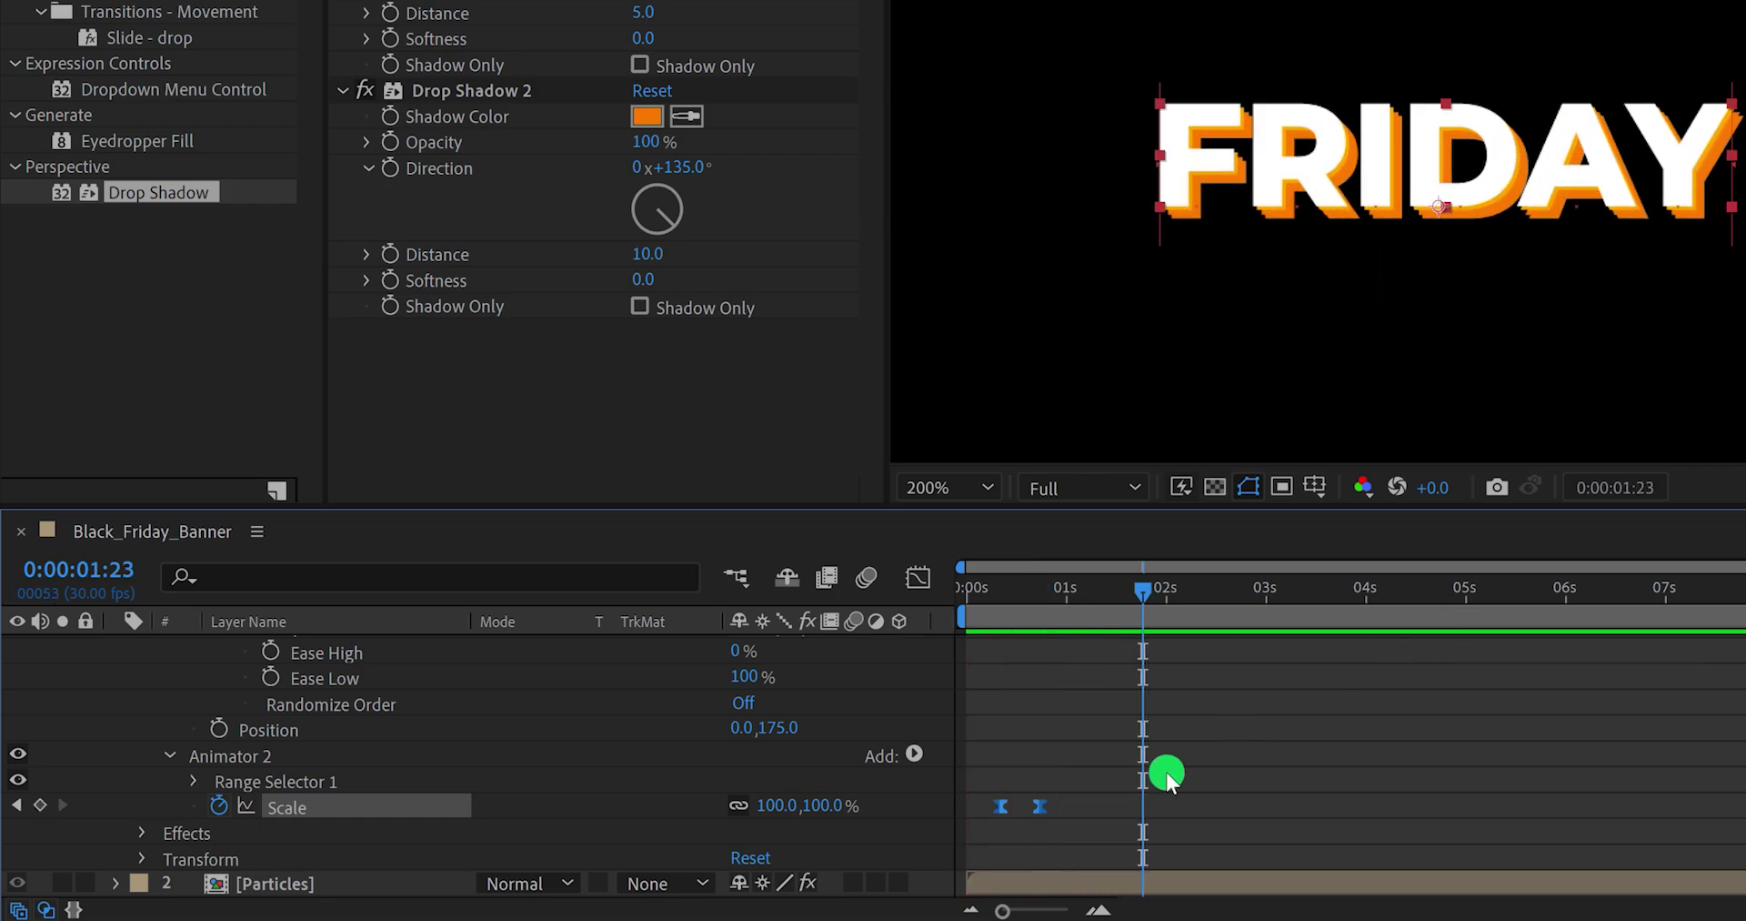
Step: Shift both Scale keyframes of the friday layer about 7 frames earlier and preview the text animation
left_click_drag(1037, 810, 1014, 808)
left_click(1046, 795)
key("space")
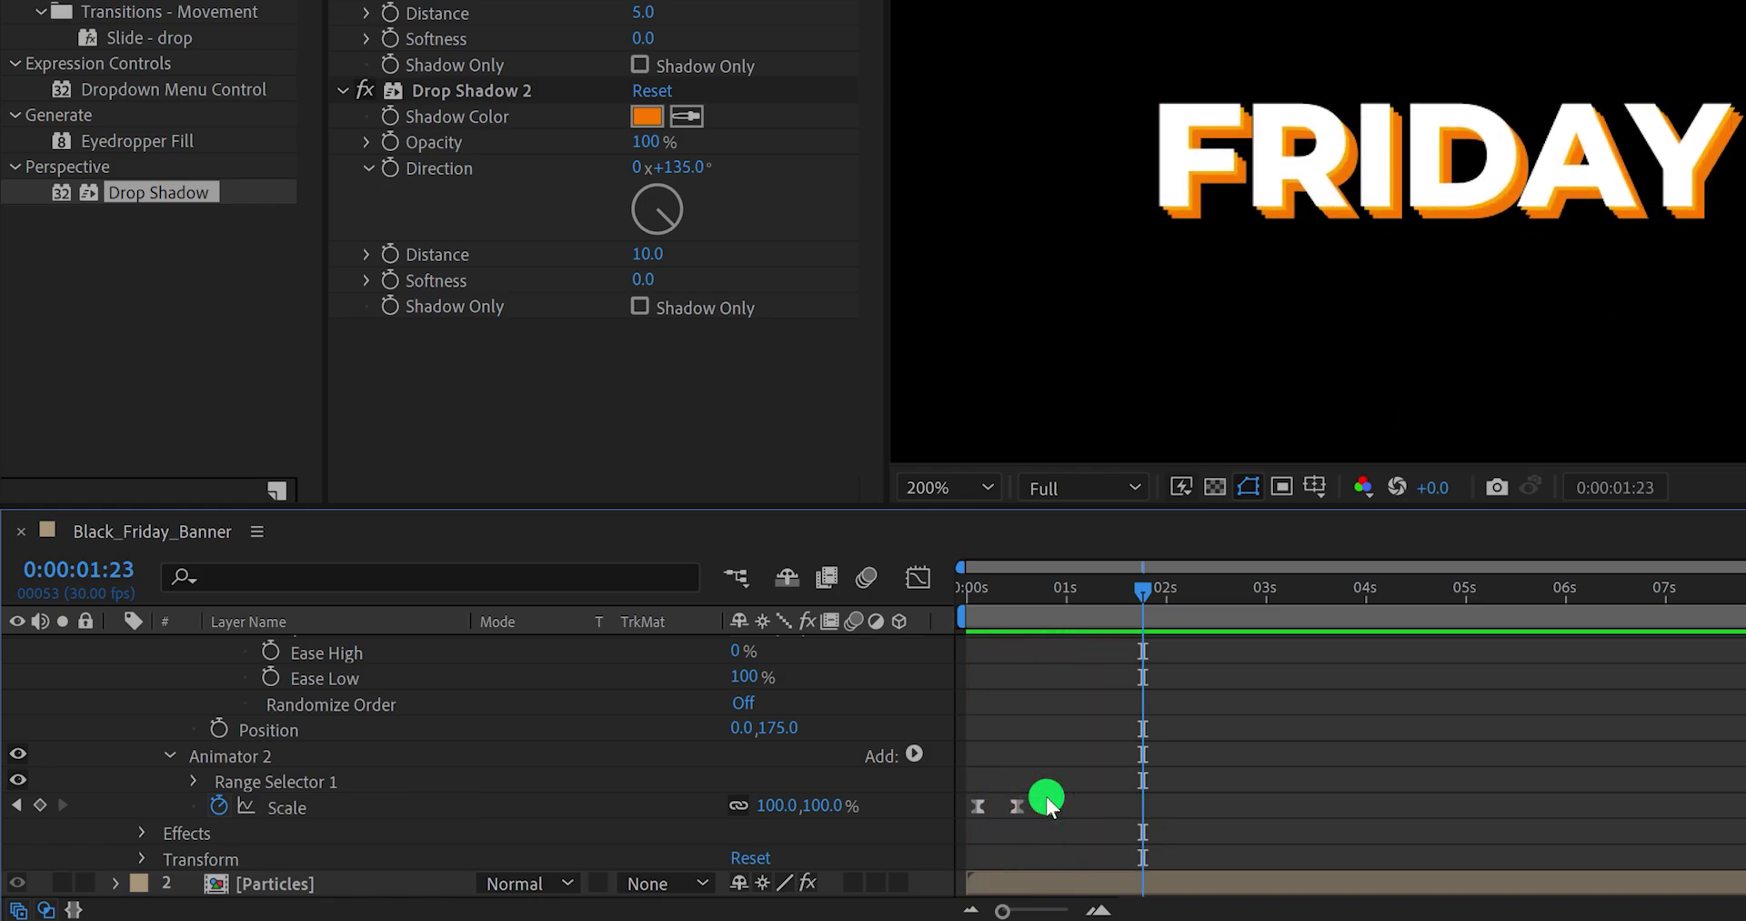
key("space")
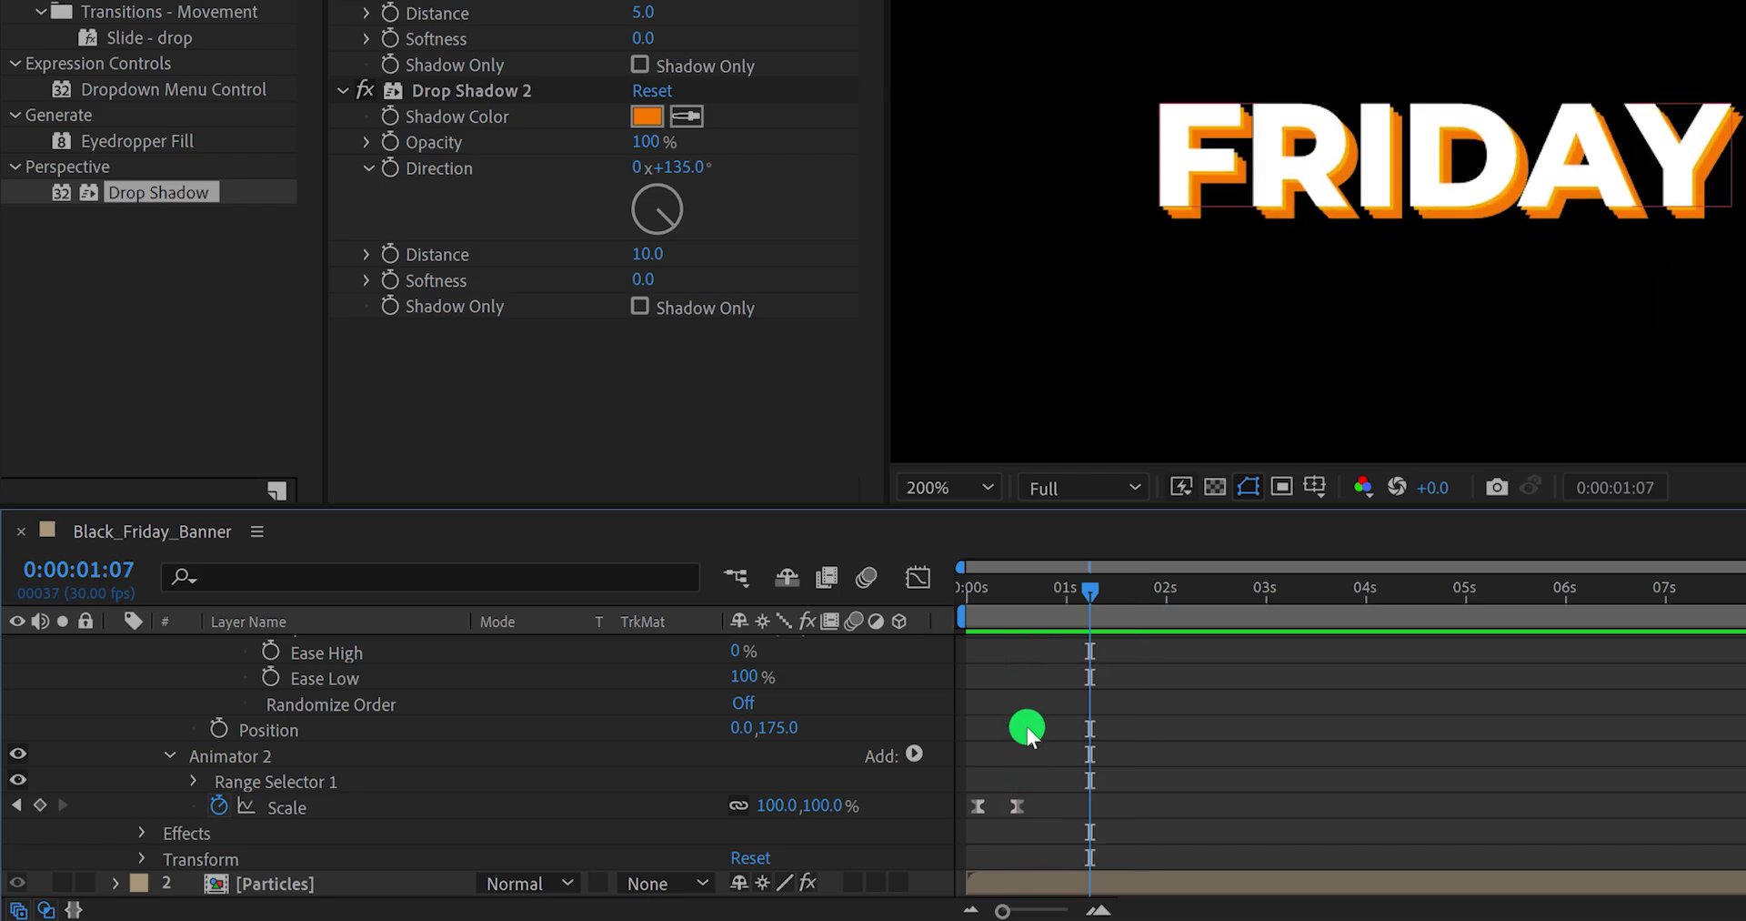
Step: Collapse the friday layer, duplicate it, and nudge the copy straight up until it sits just above the original text
scroll(937, 702, "up", 8)
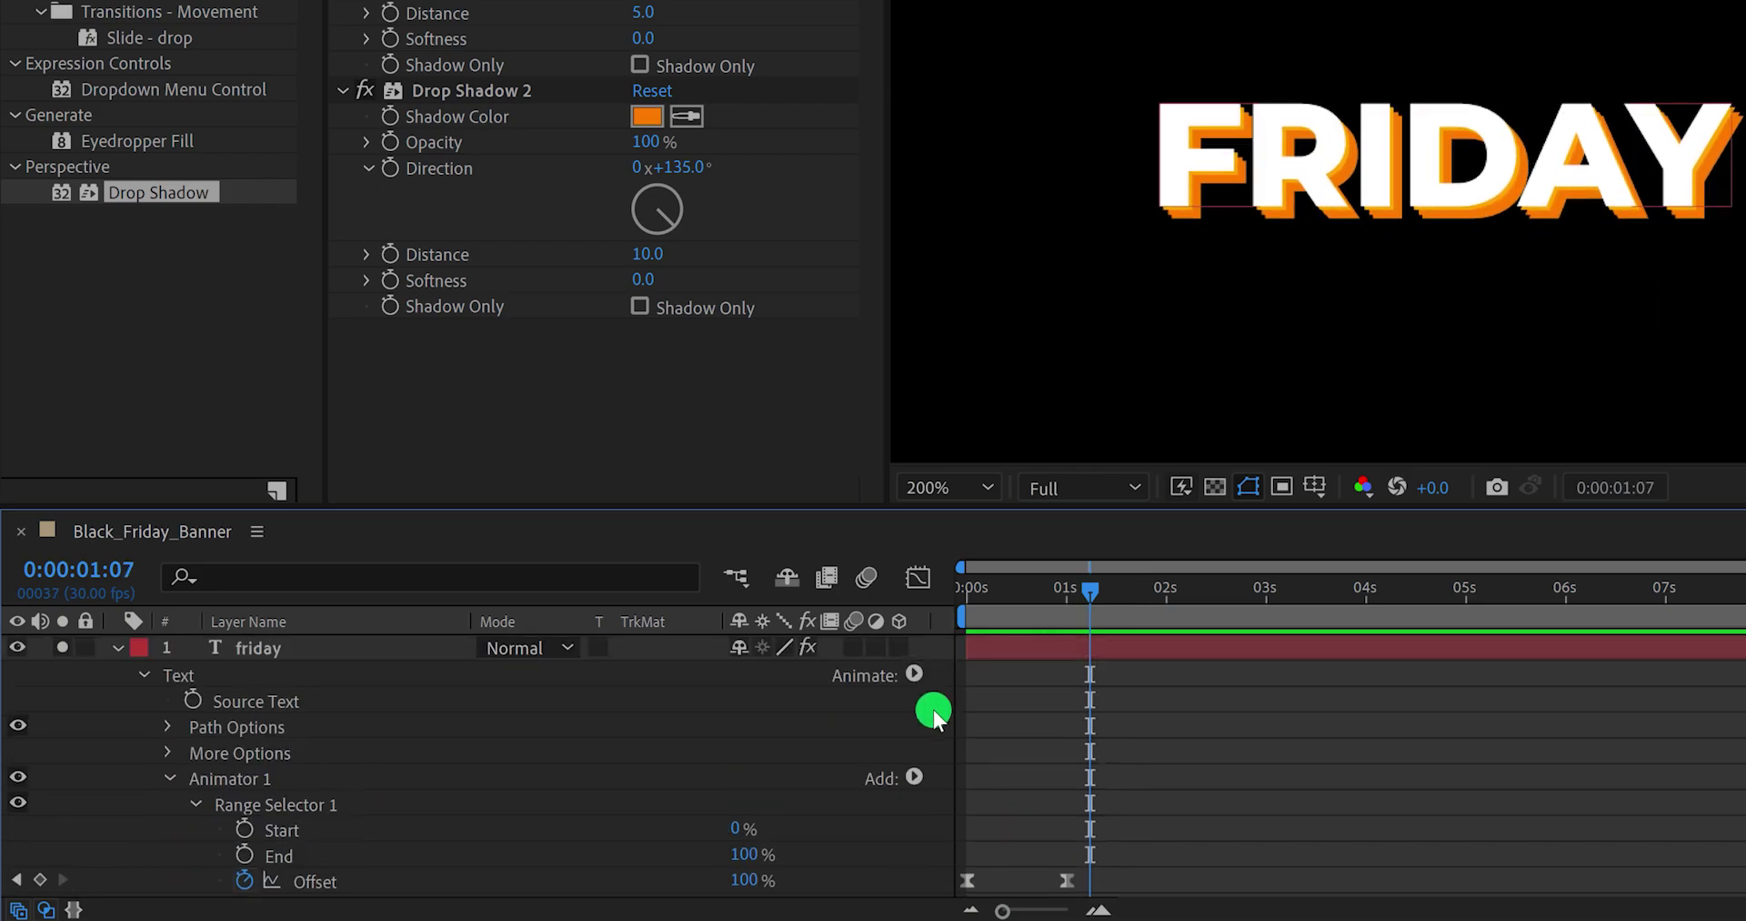
left_click(119, 648)
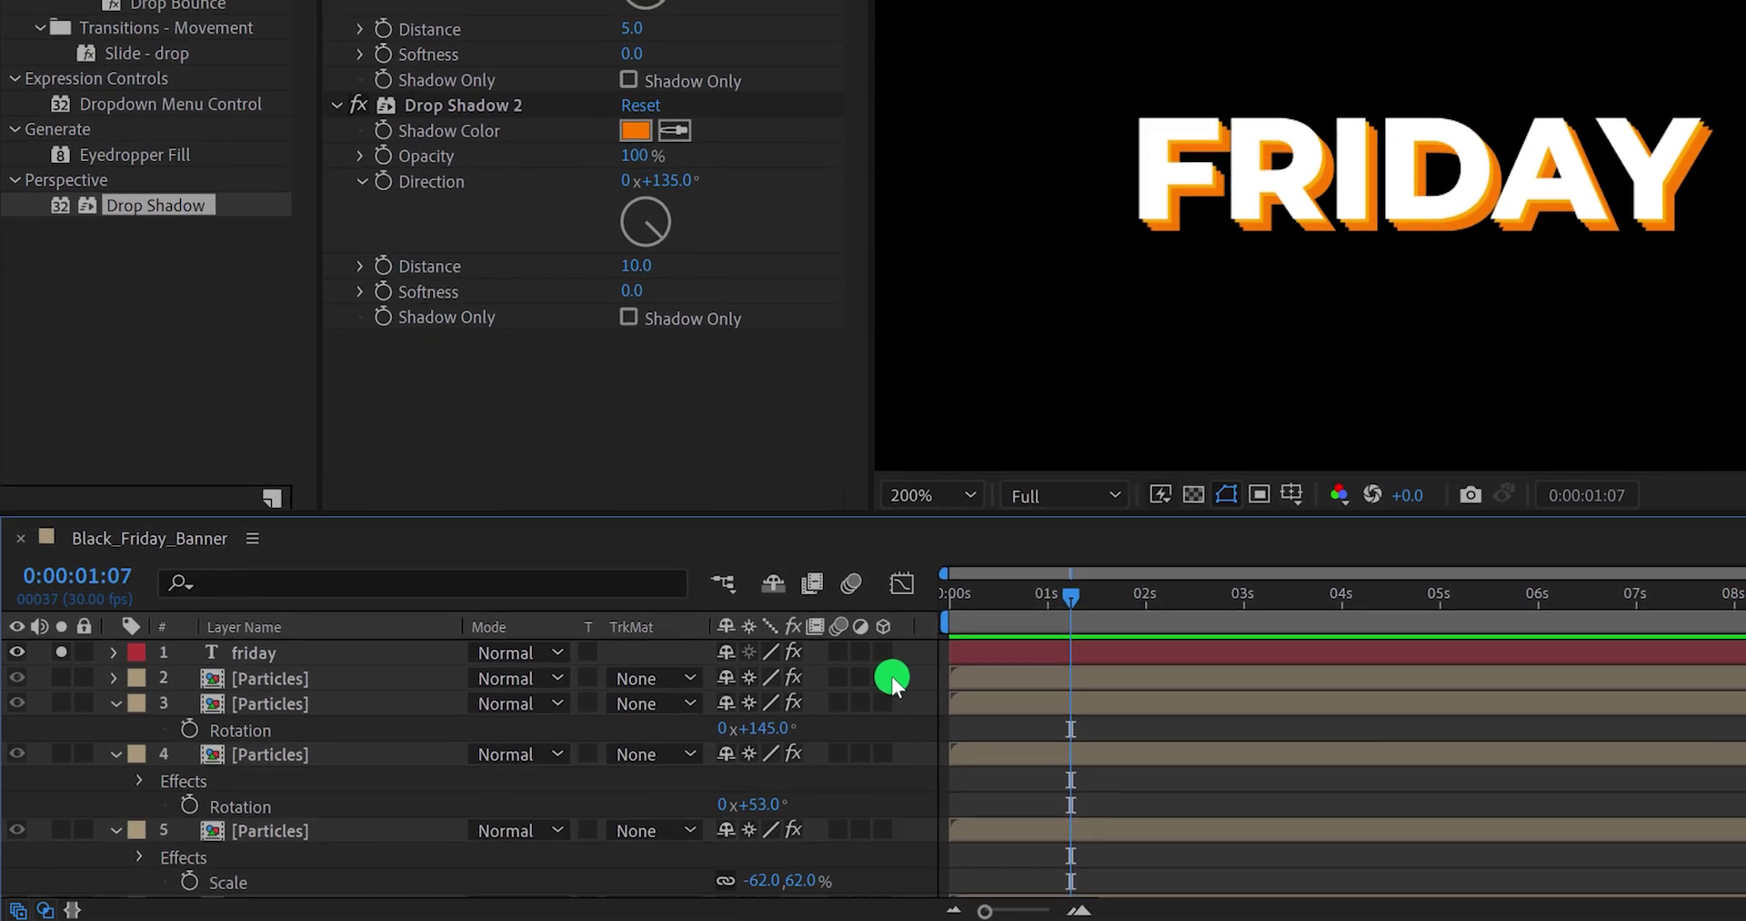
left_click(283, 654)
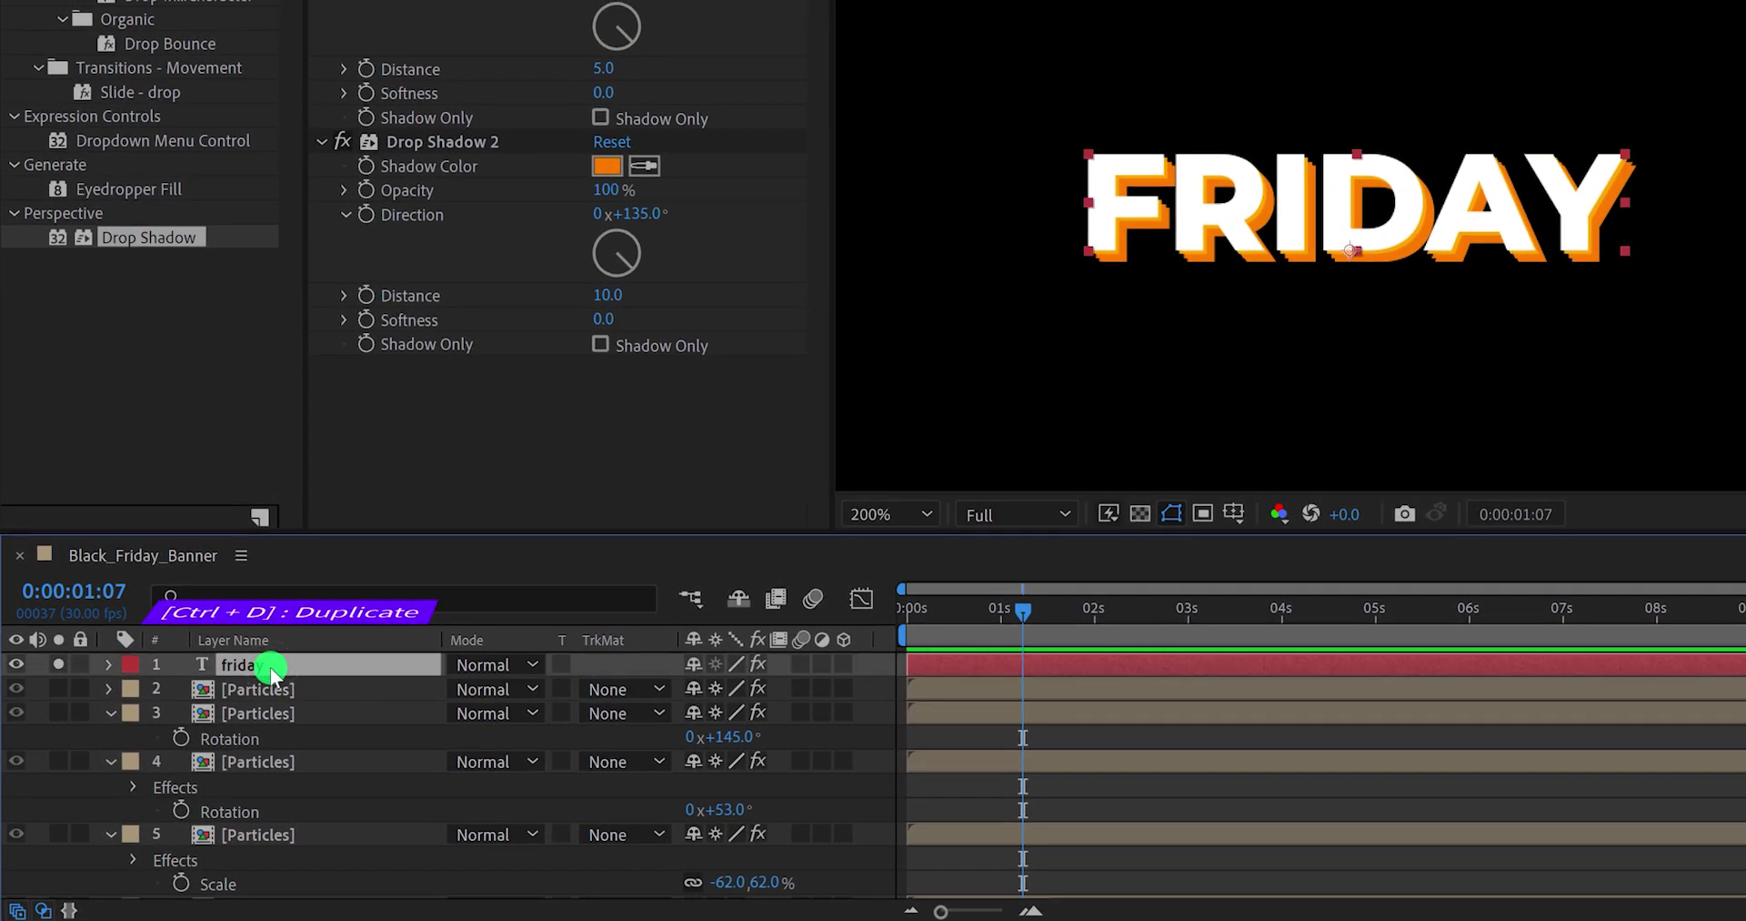
key("ctrl+d")
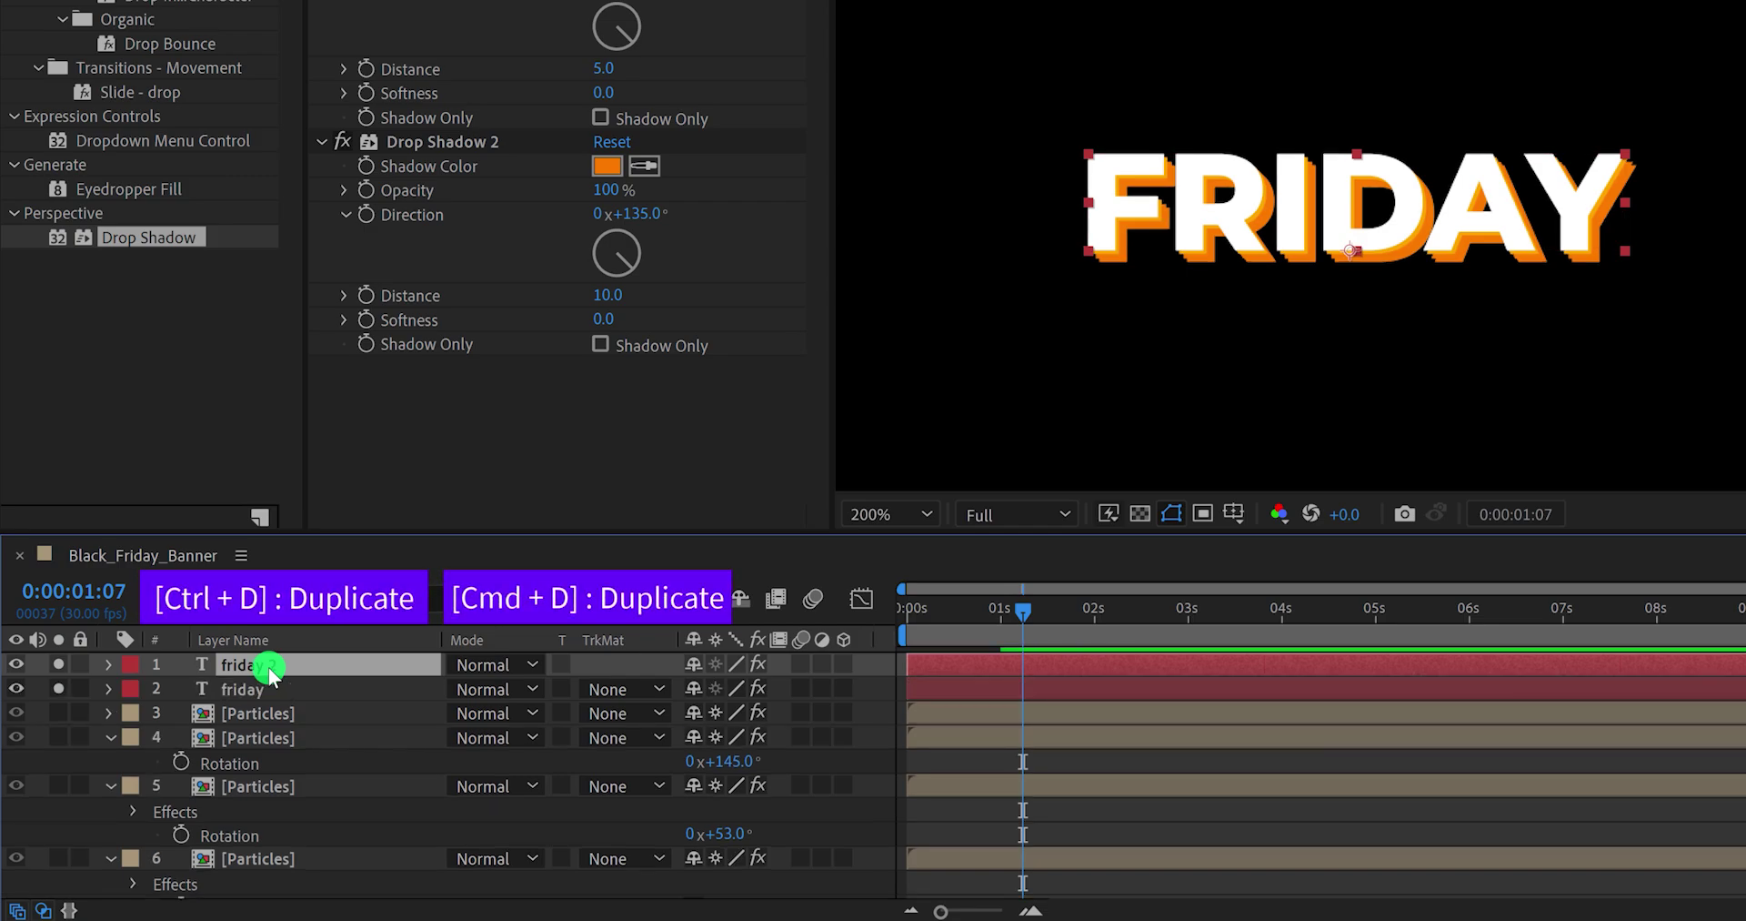
key("Up")
key("Up")
key("Up")
key("Up")
key("Up")
key("Up")
key("Up")
key("Up")
key("Up")
key("Up")
key("Up")
key("Up")
key("Up")
key("Up")
key("Up")
key("Up")
key("Up")
key("Up")
key("Up")
key("Up")
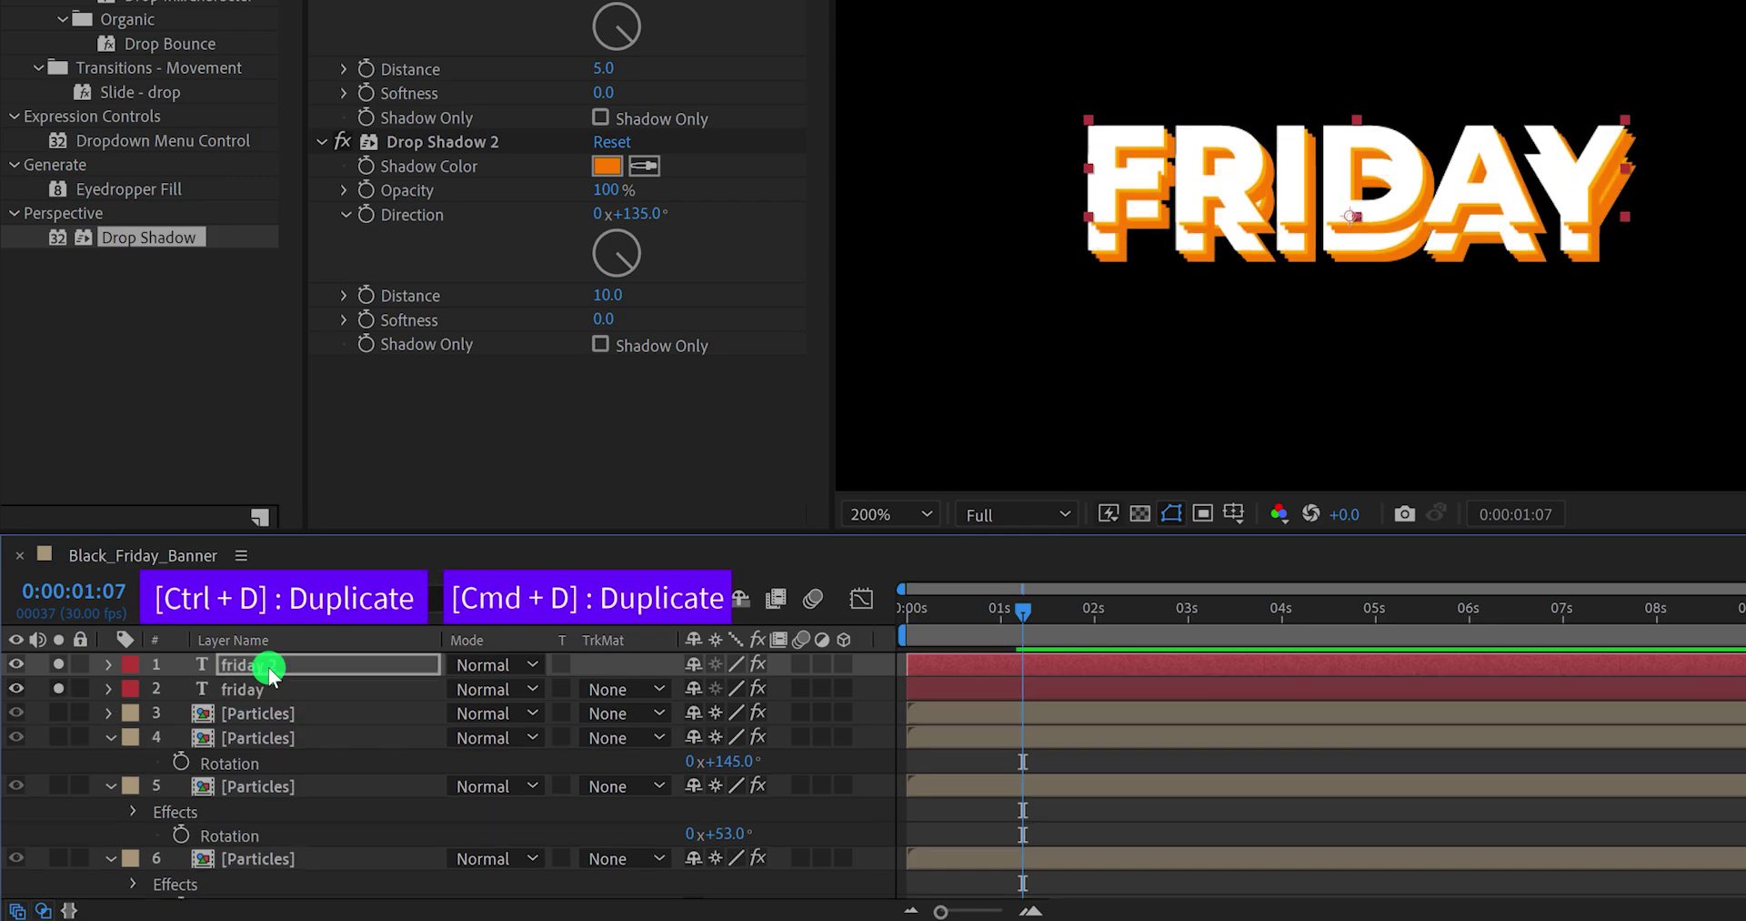
key("Up")
key("Up")
key("Up")
key("Up")
key("Up")
key("Up")
key("Up")
key("Up")
key("Up")
key("Up")
key("Up")
key("Up")
key("Up")
key("Up")
key("Up")
key("Up")
key("Up")
key("Up")
key("Up")
key("Up")
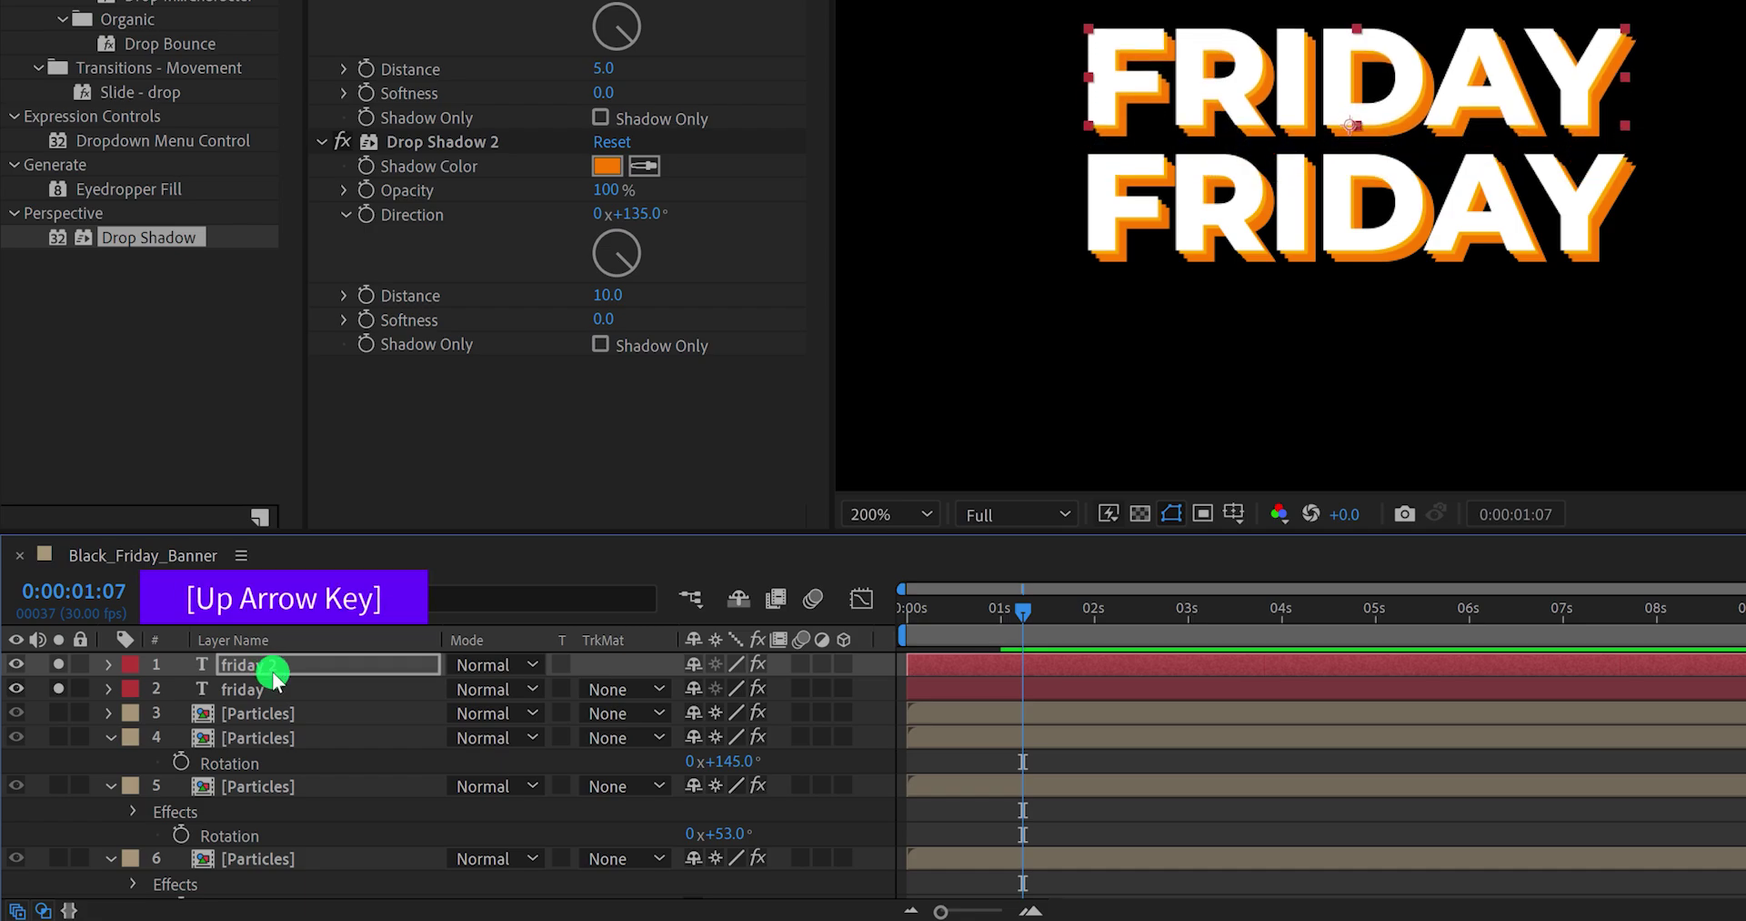
Step: Replace the duplicated text's wording with "Black"
left_click(205, 665)
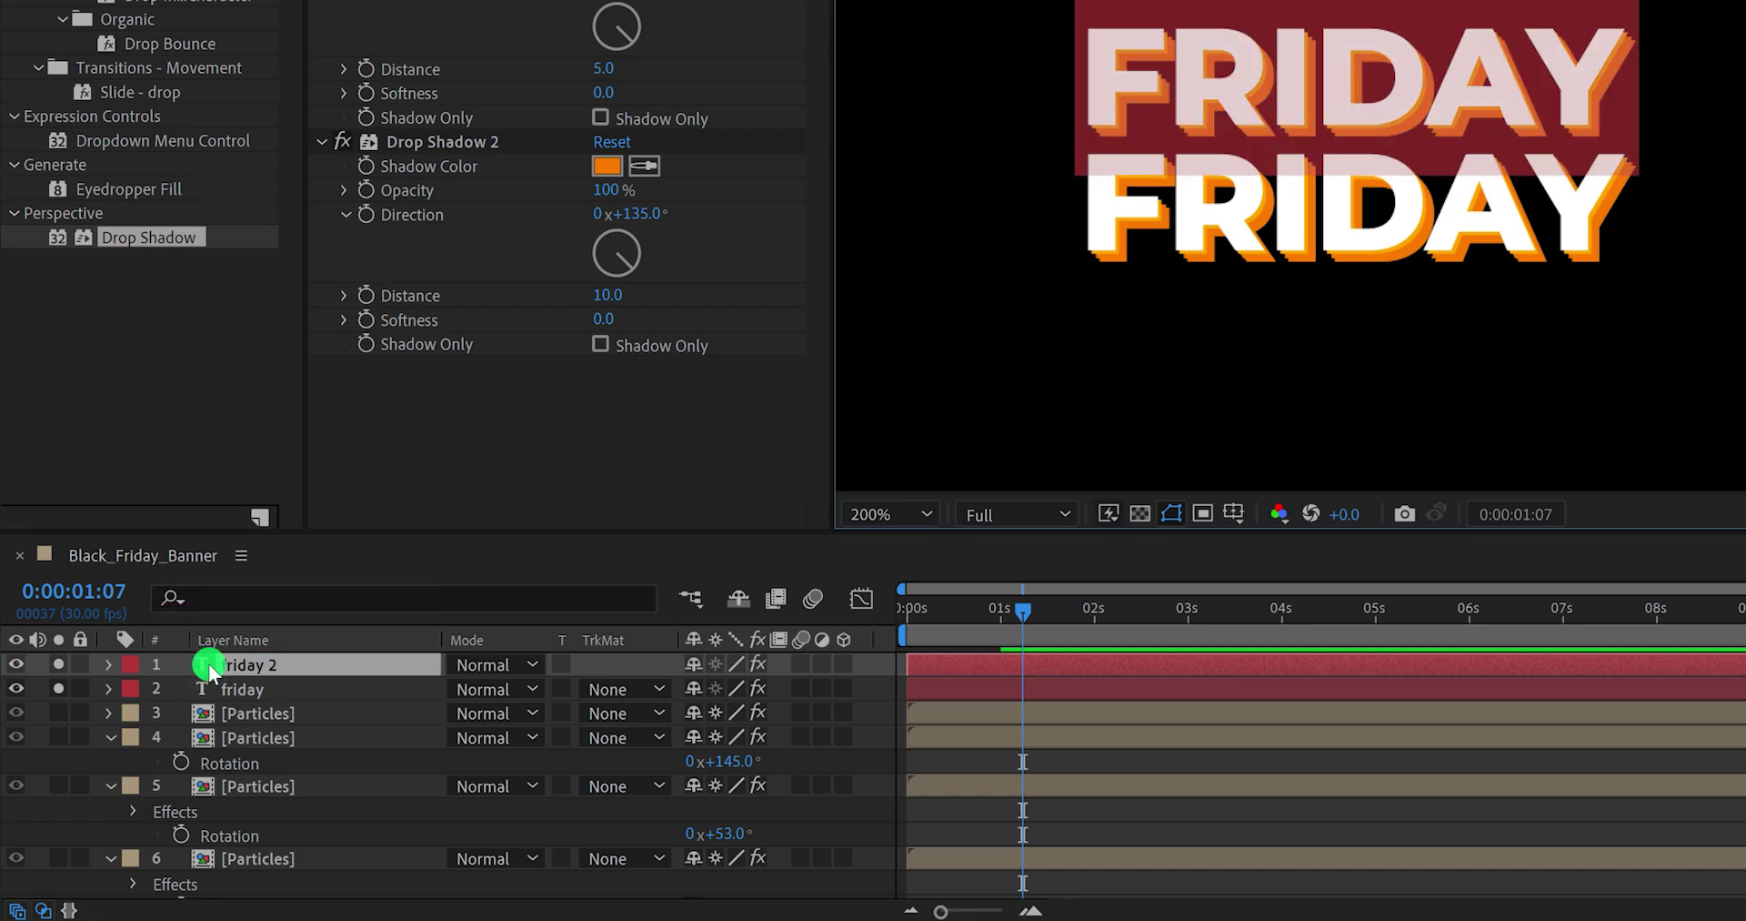
type("Black")
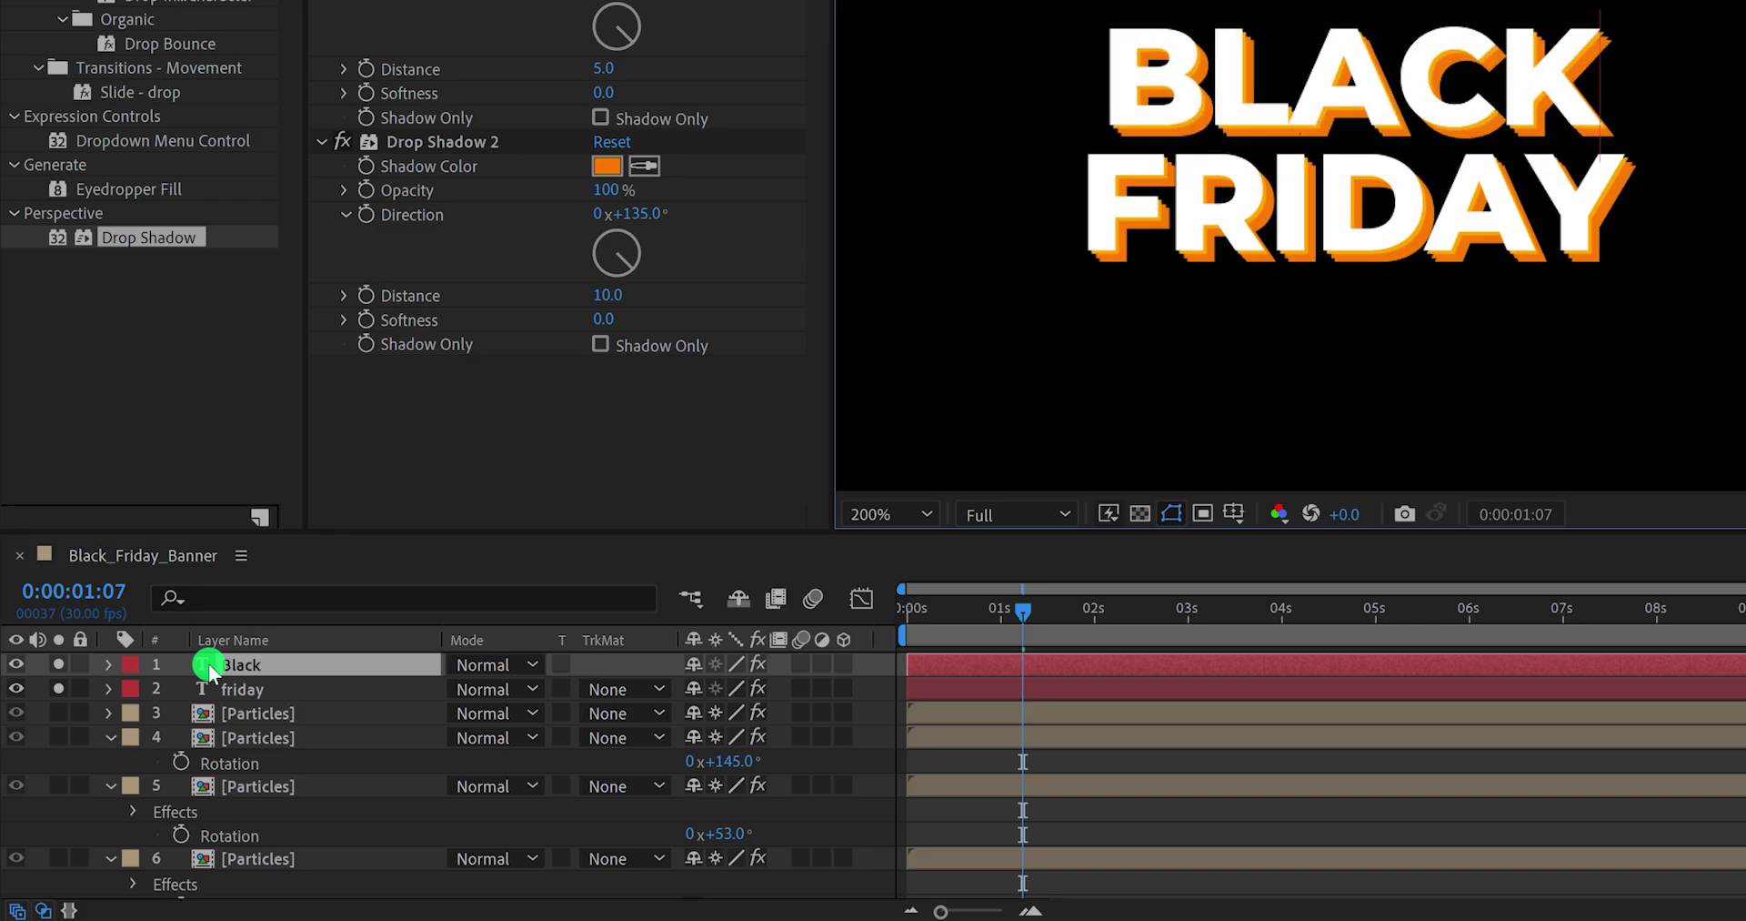
key("Escape")
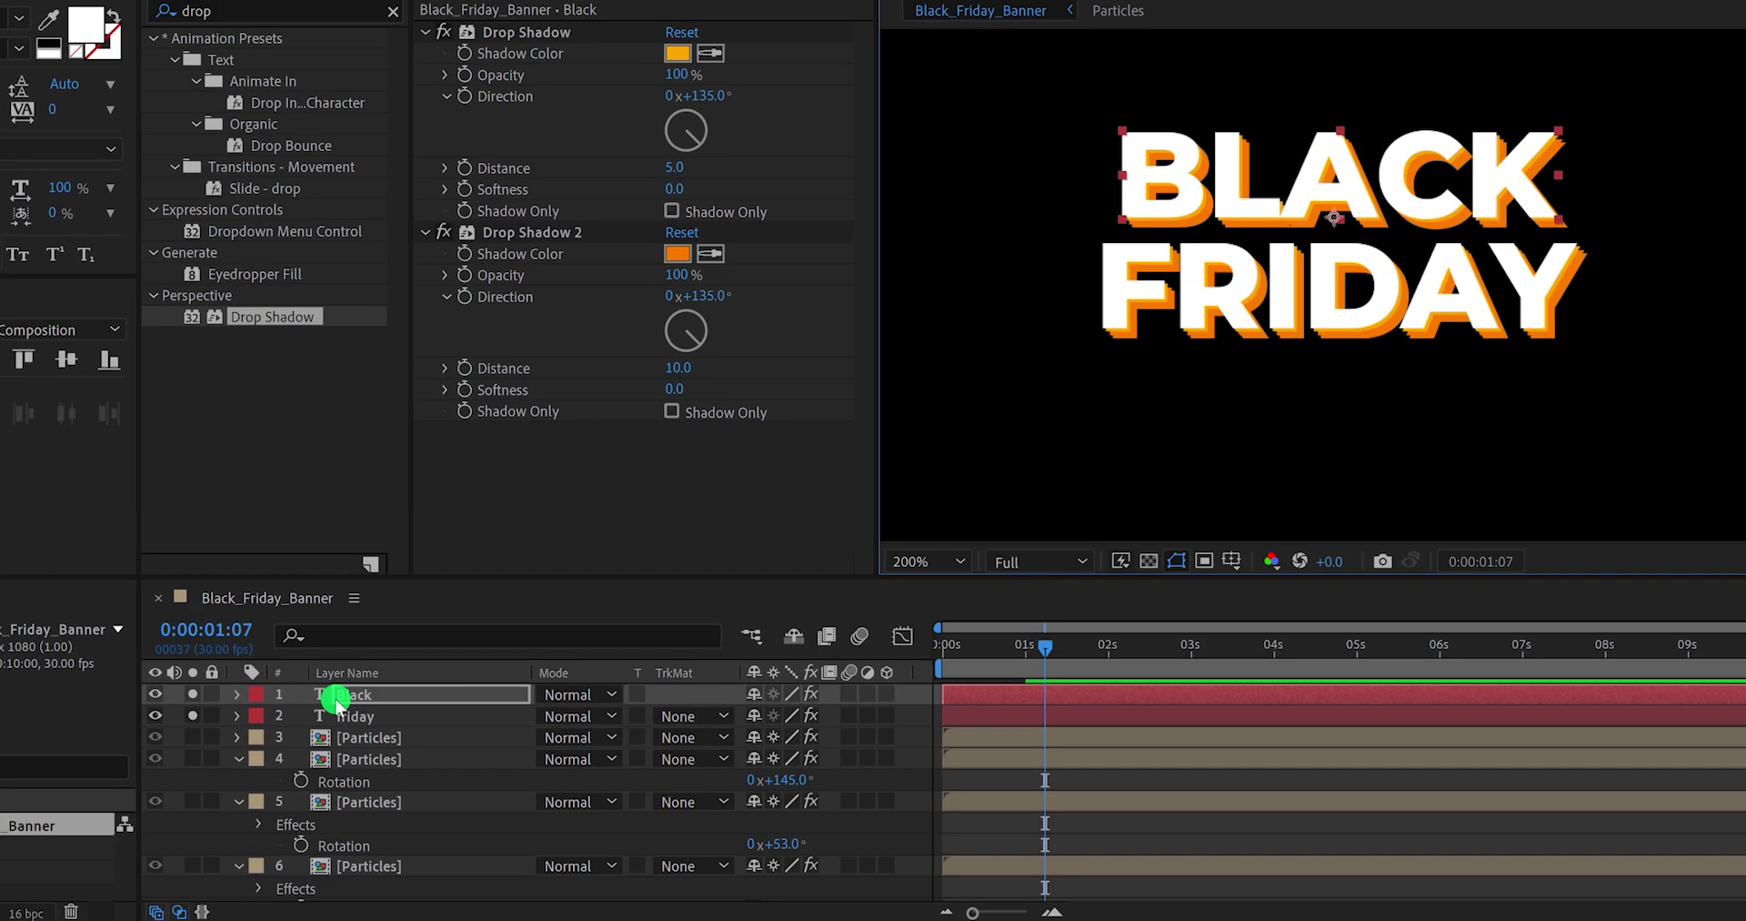
Step: Set the Black text's font size to 70 px and its fill color to near-black #141414
left_click(82, 165)
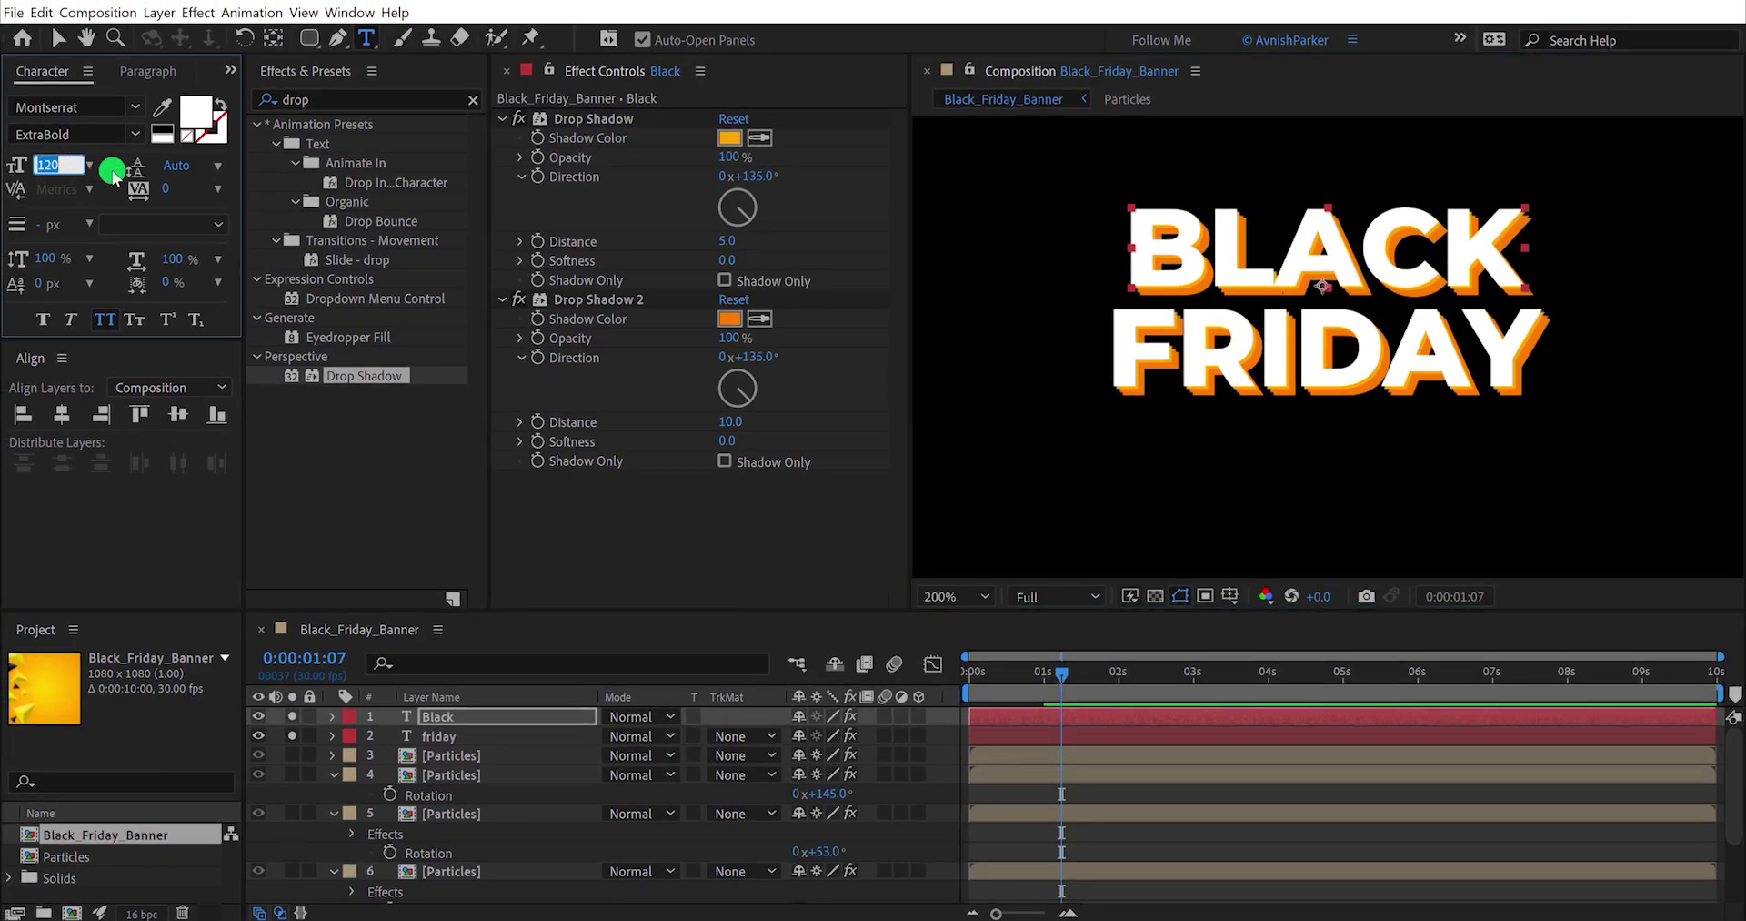
type("70")
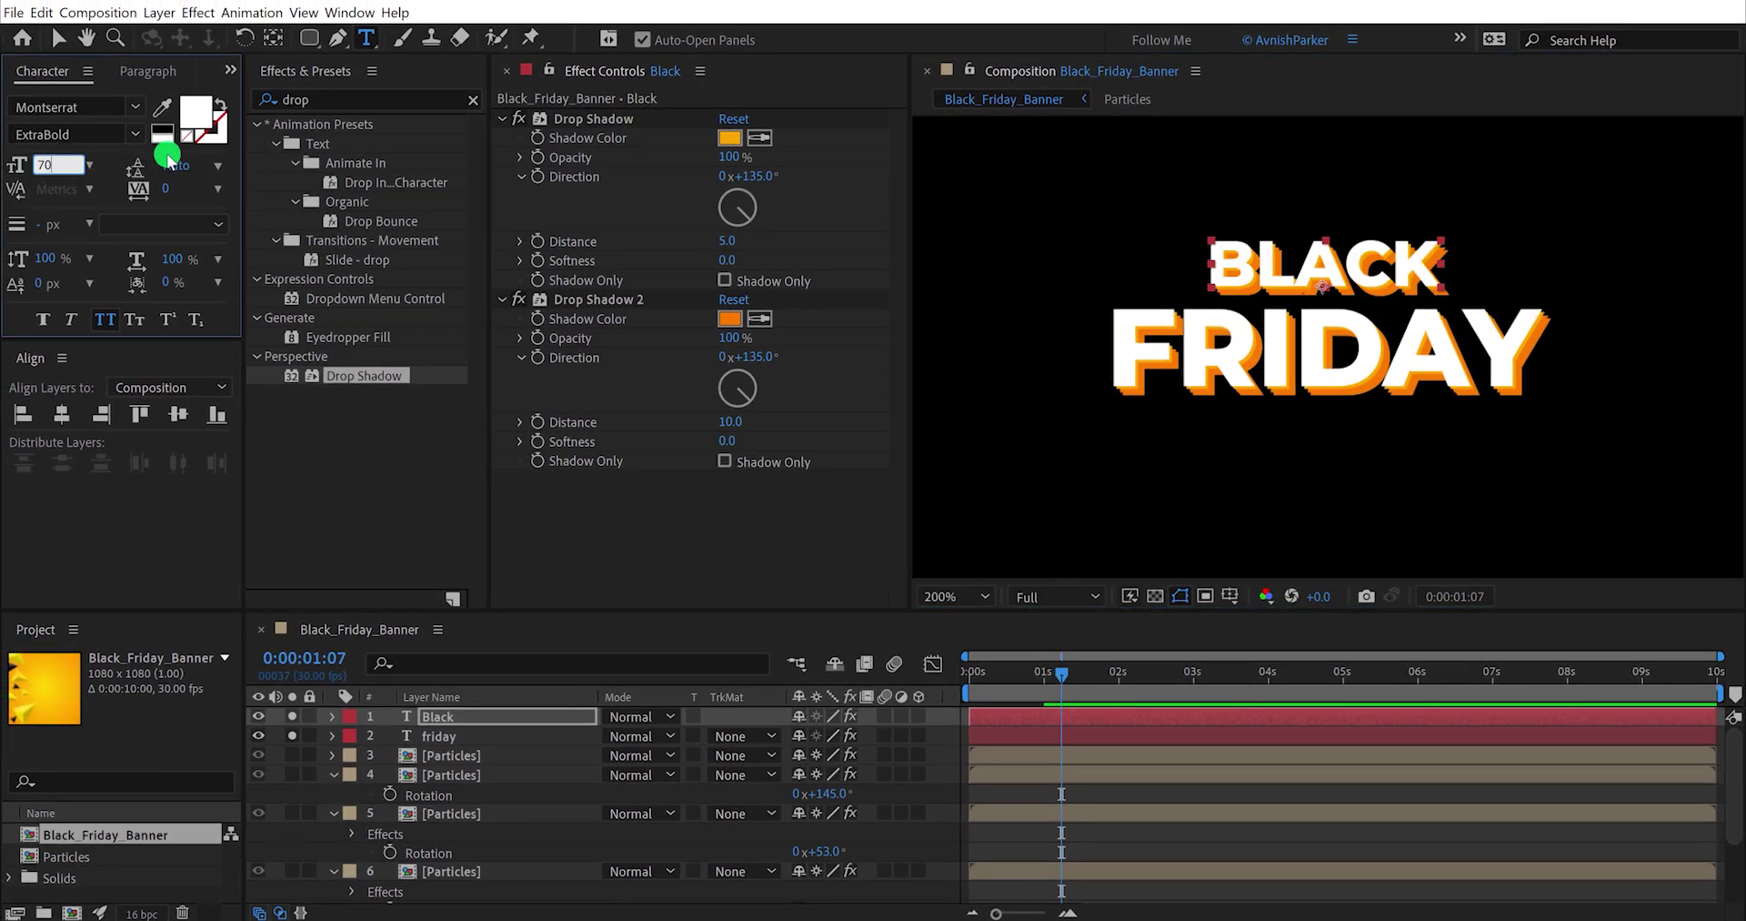
left_click(193, 116)
left_click(640, 435)
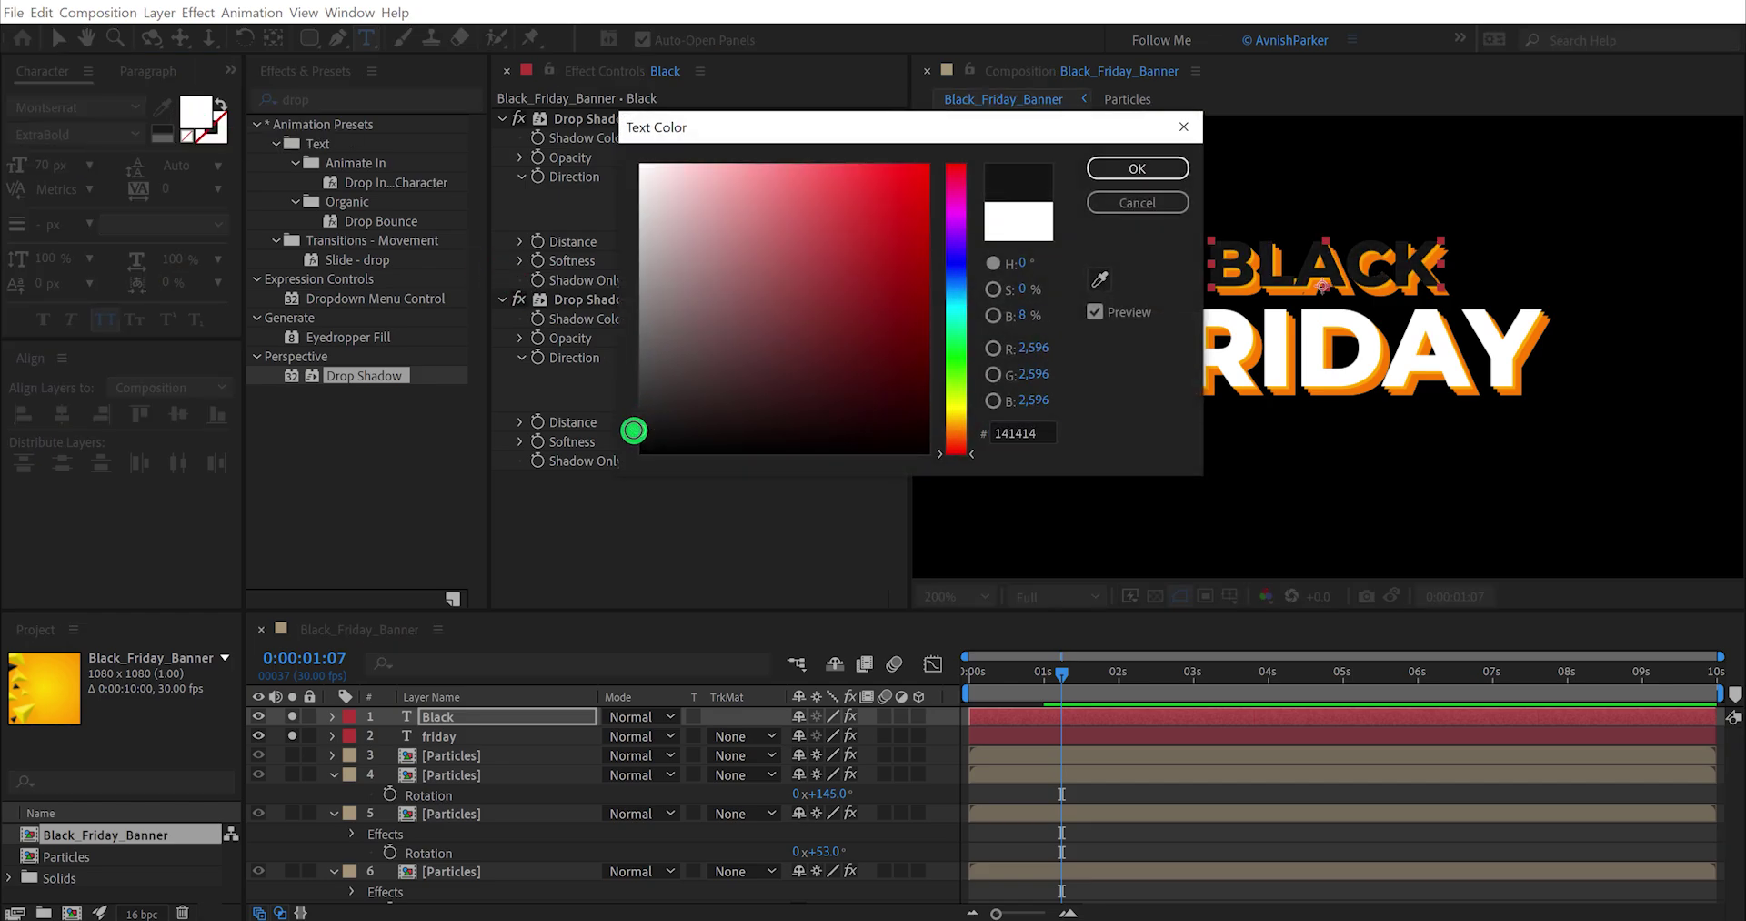
left_click(1137, 168)
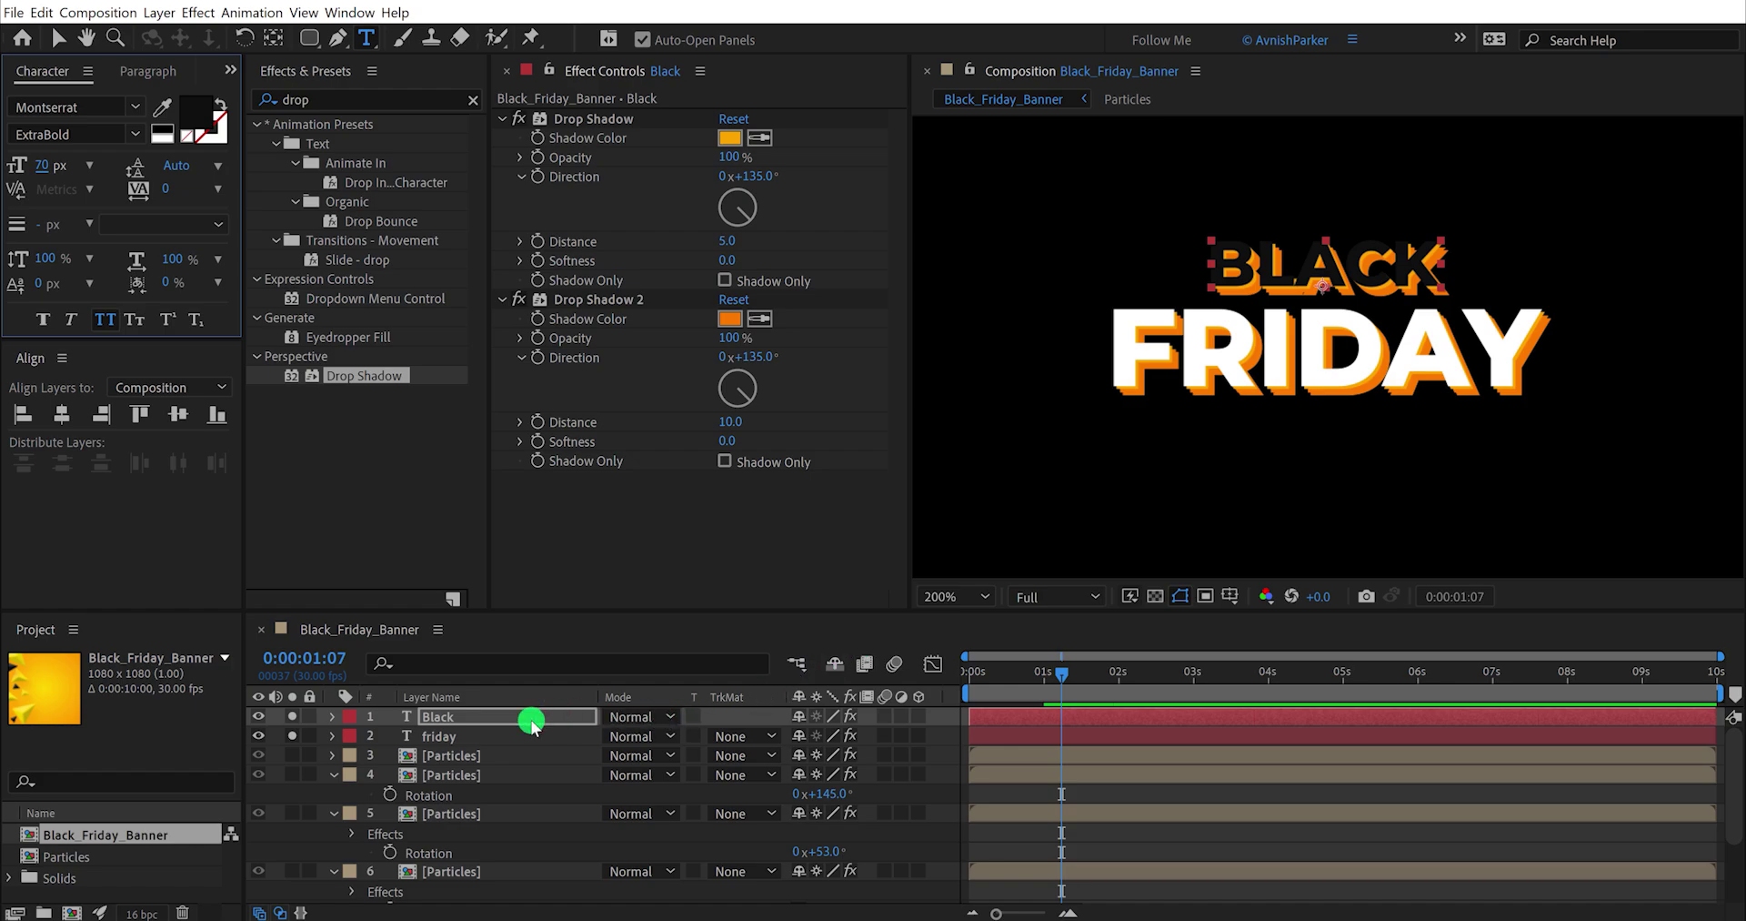
Step: Solo the Background layer so the gradient shows behind the text
scroll(452, 829, "down", 3)
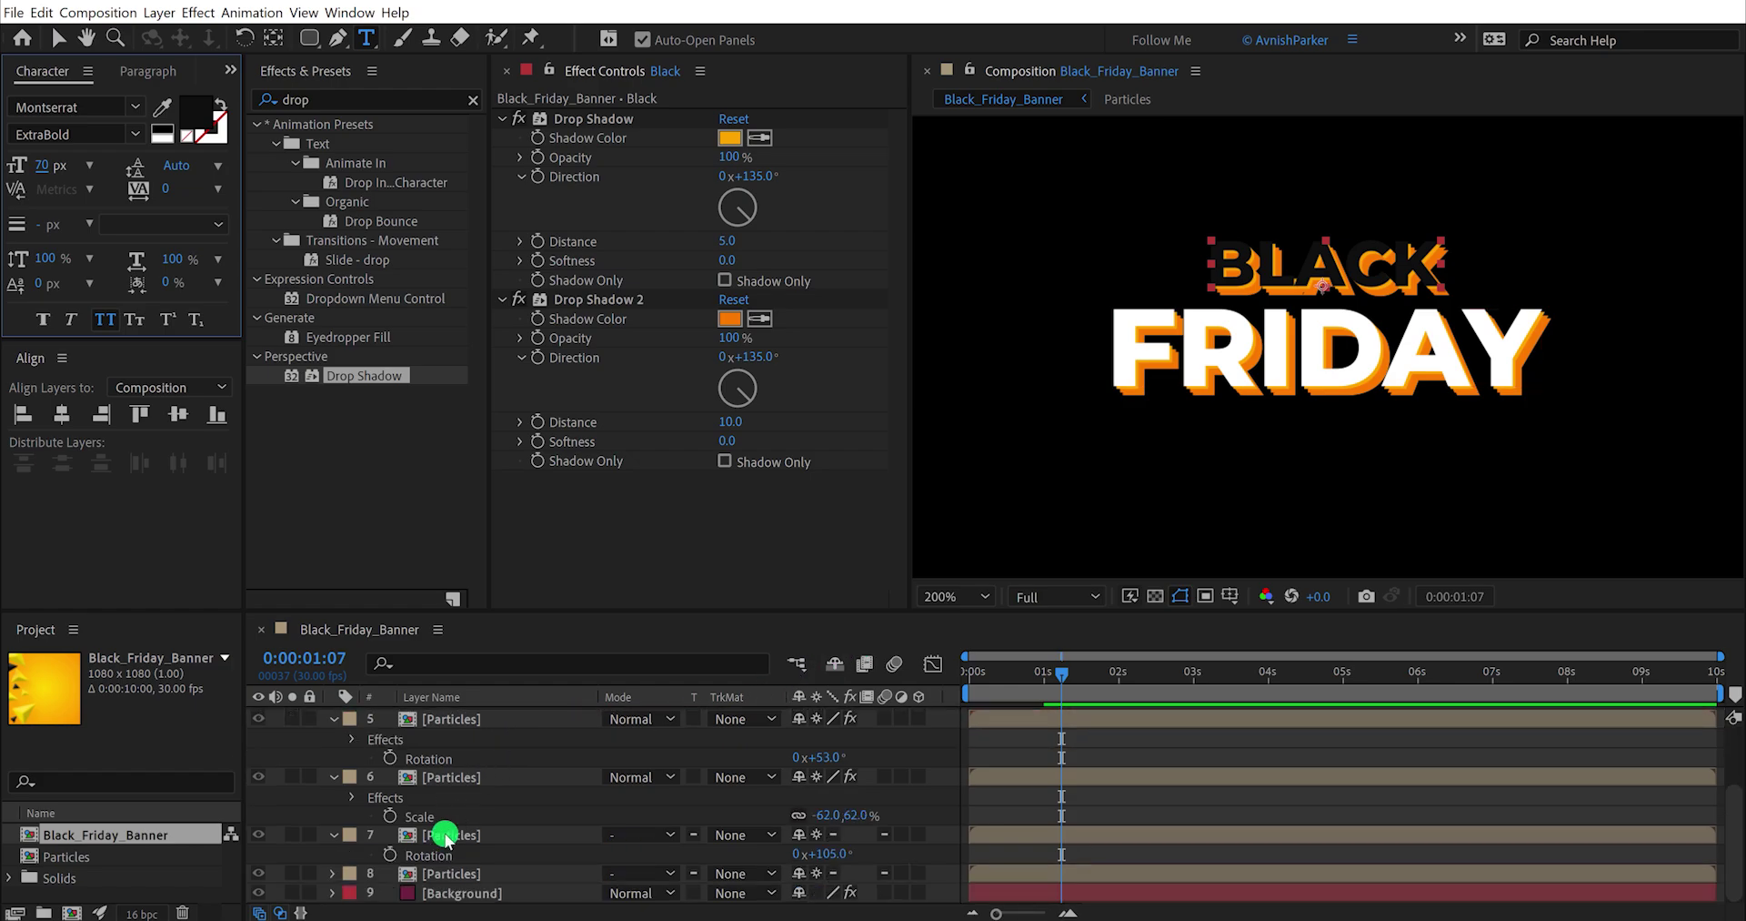
left_click(292, 896)
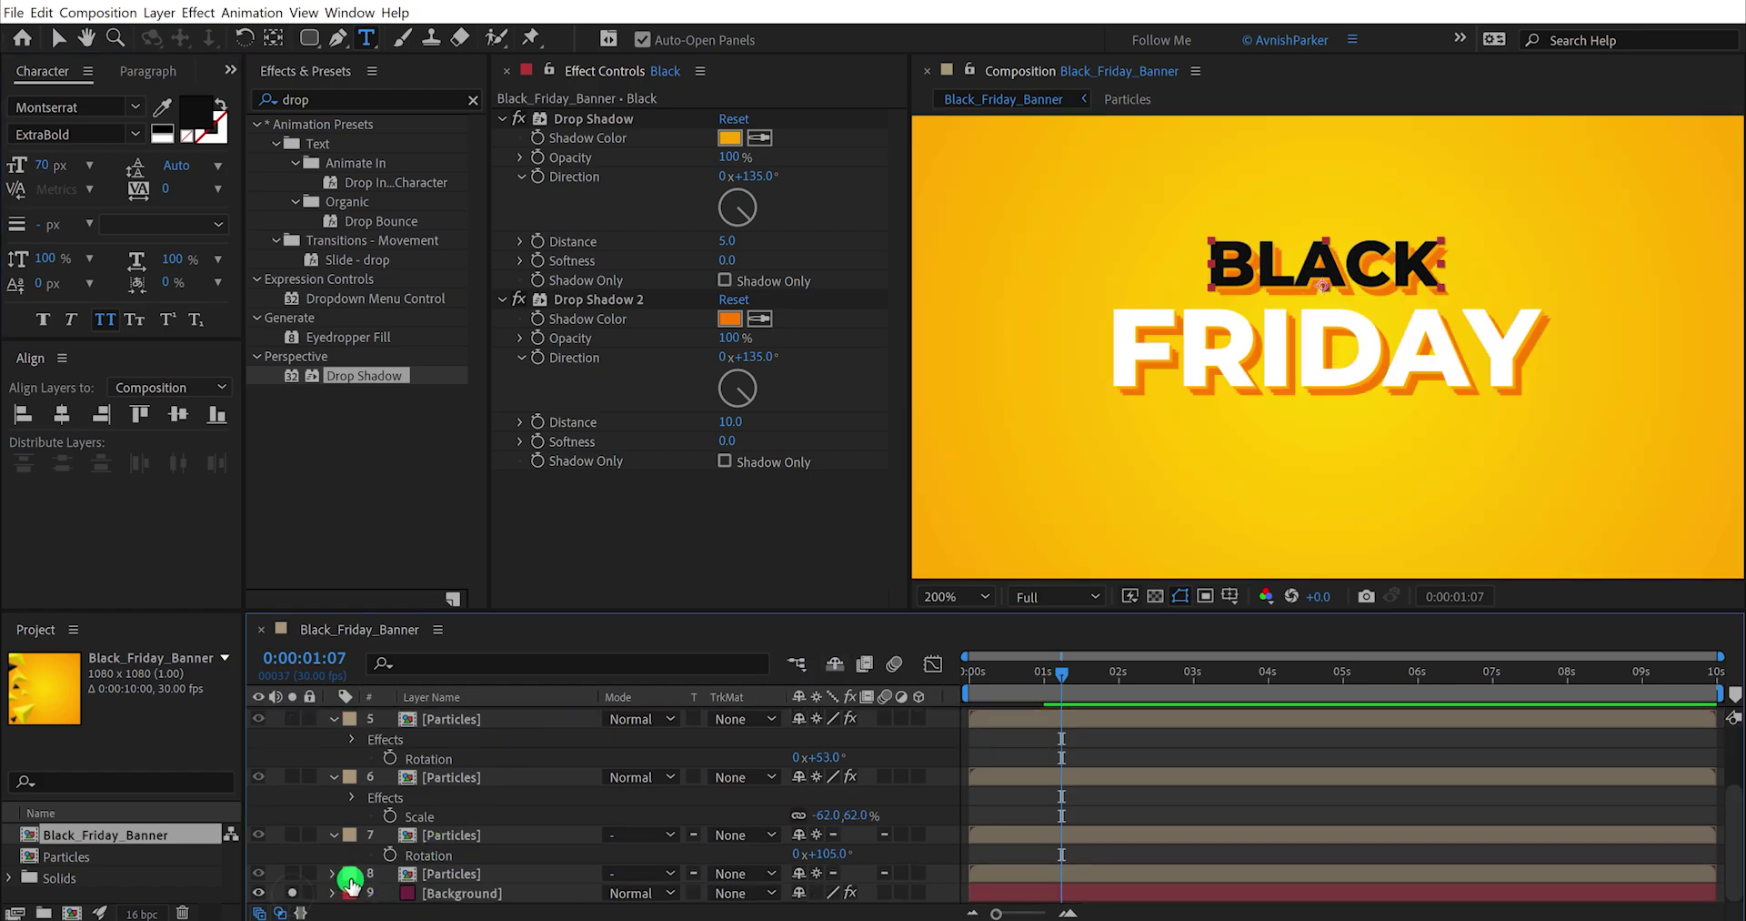
scroll(480, 828, "up", 3)
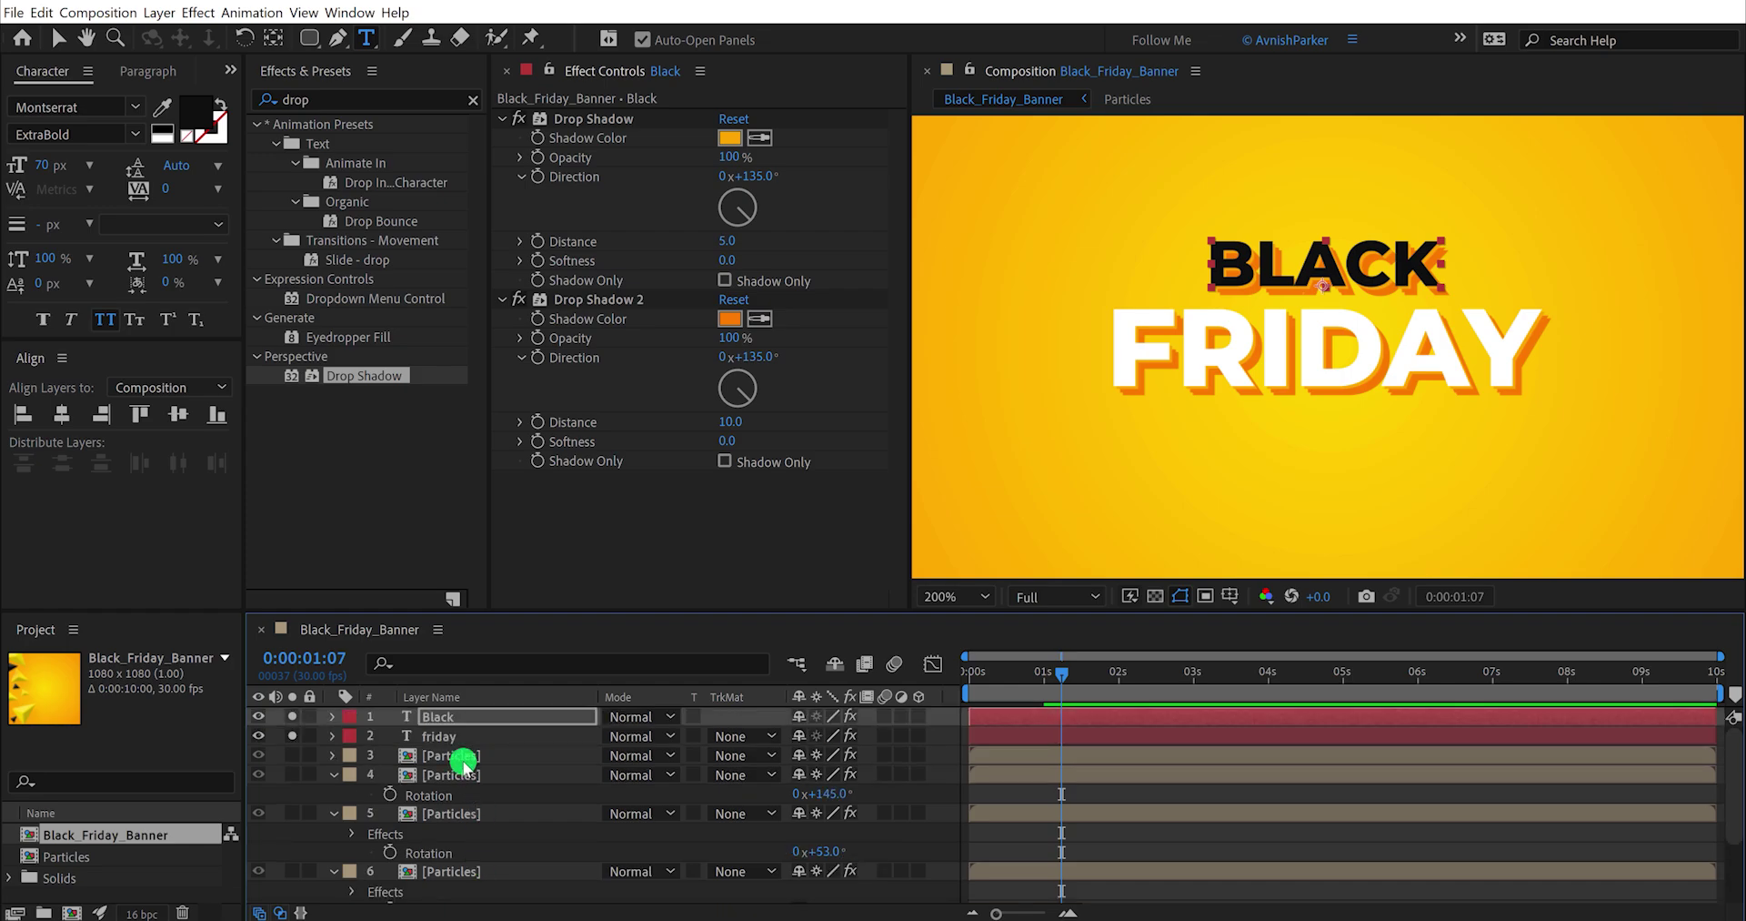
Step: Change the Black text's fill color to dark gray #1C1C1C
left_click(196, 122)
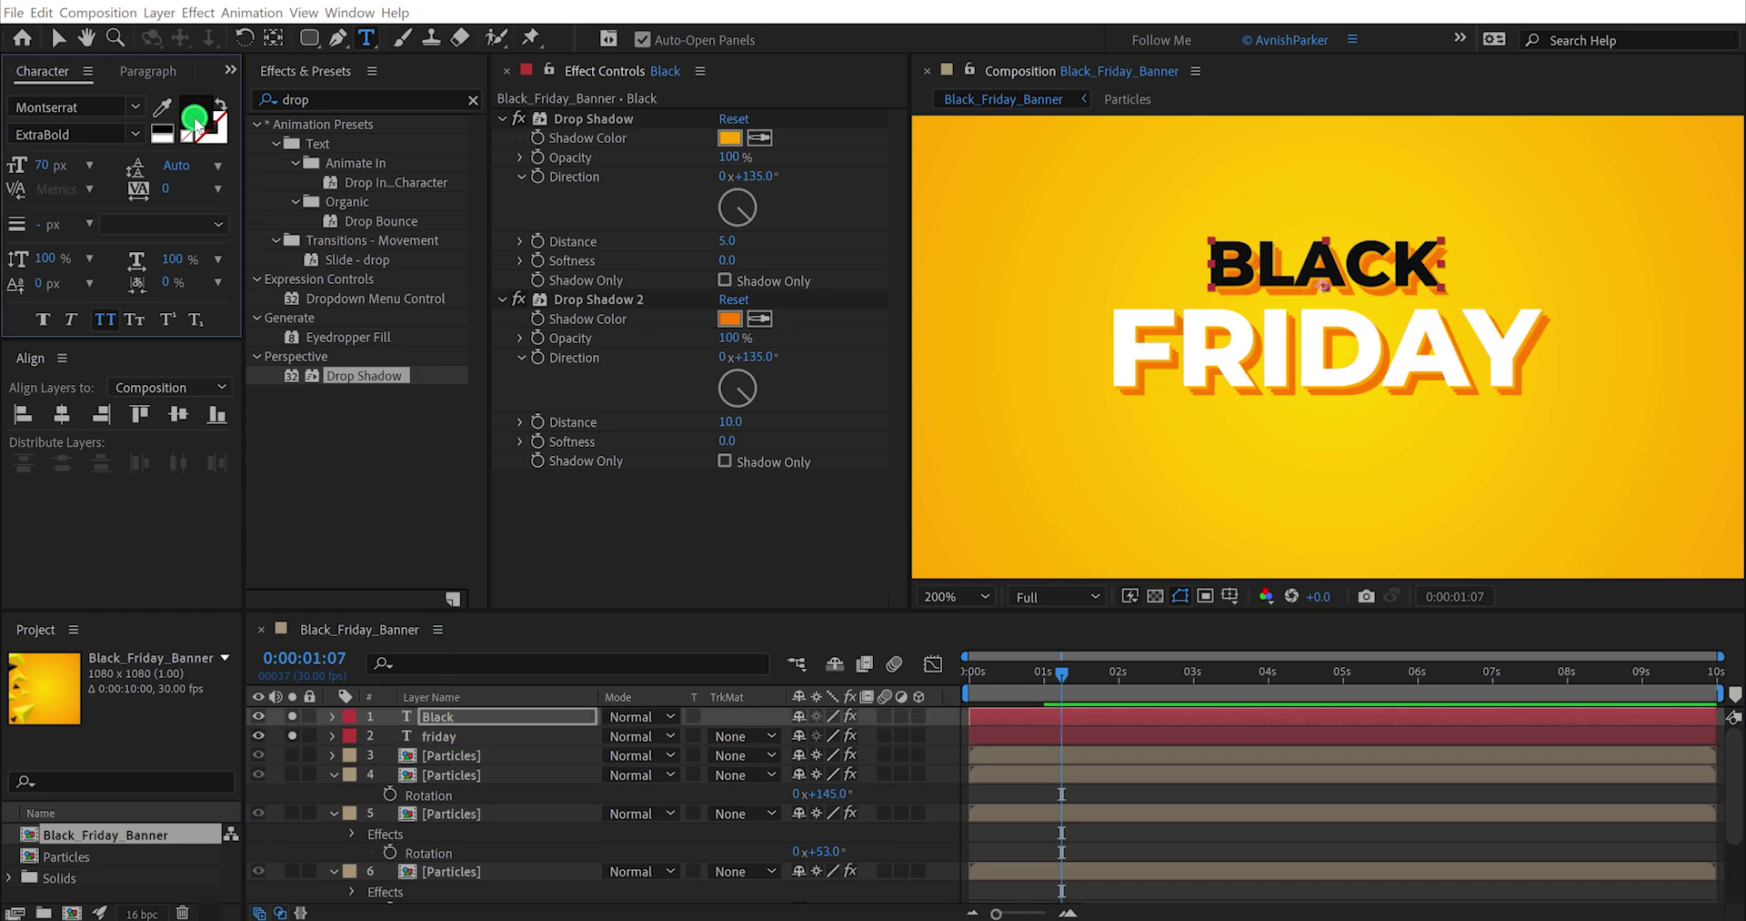
left_click(628, 423)
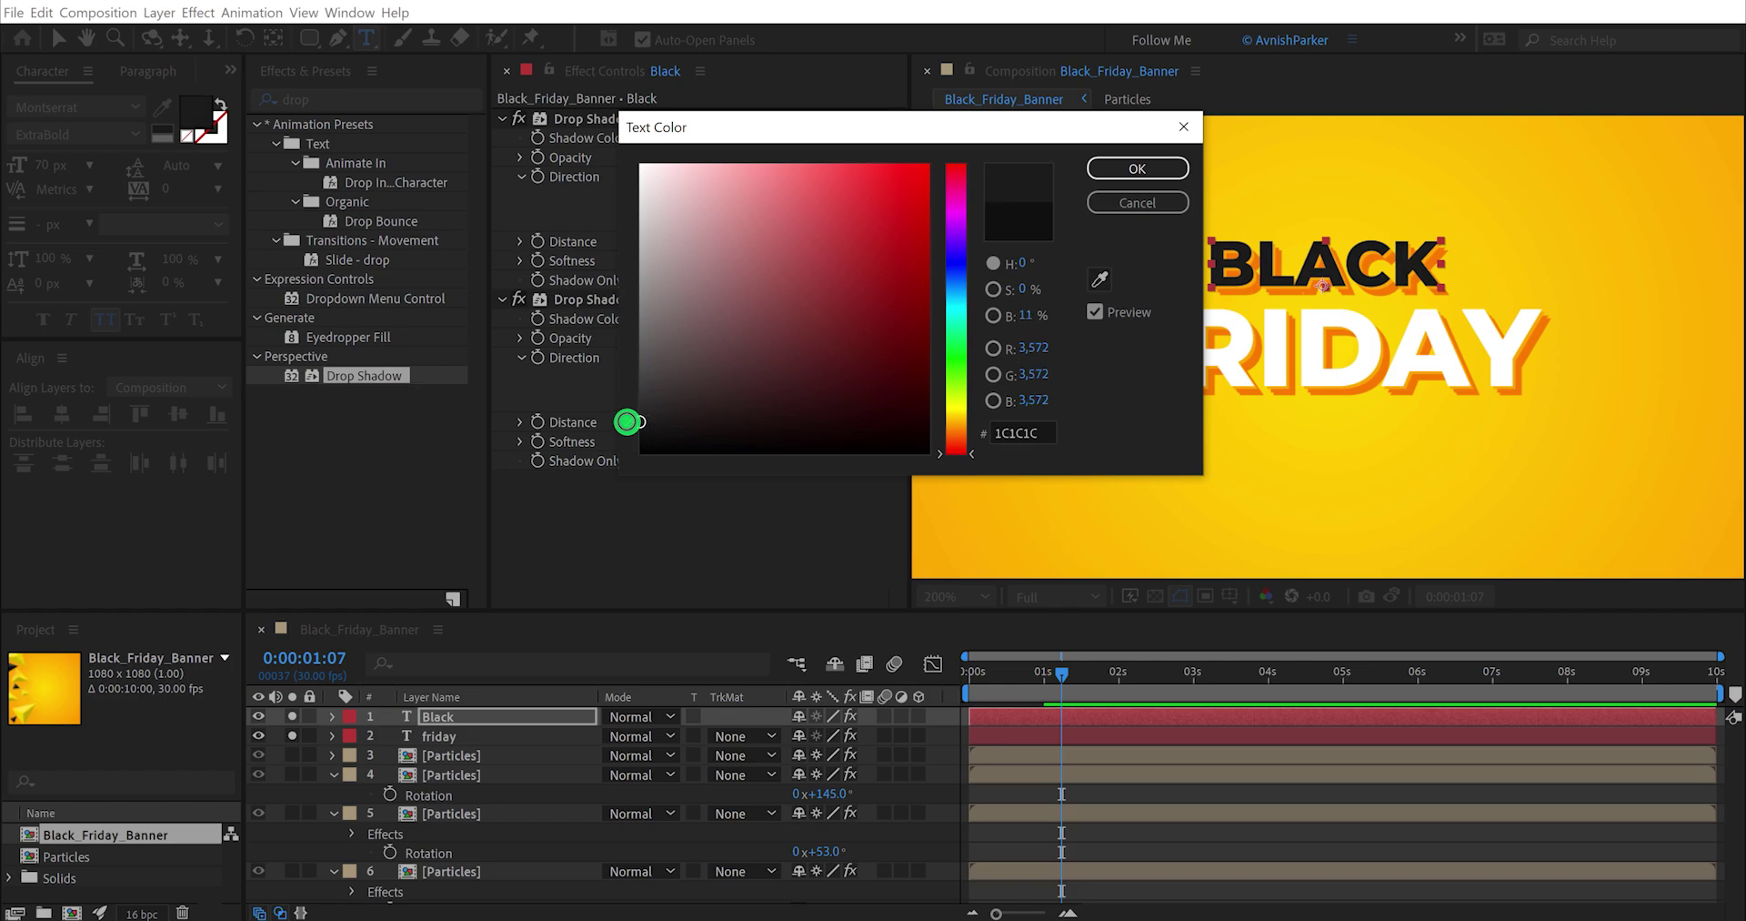
left_click(1114, 168)
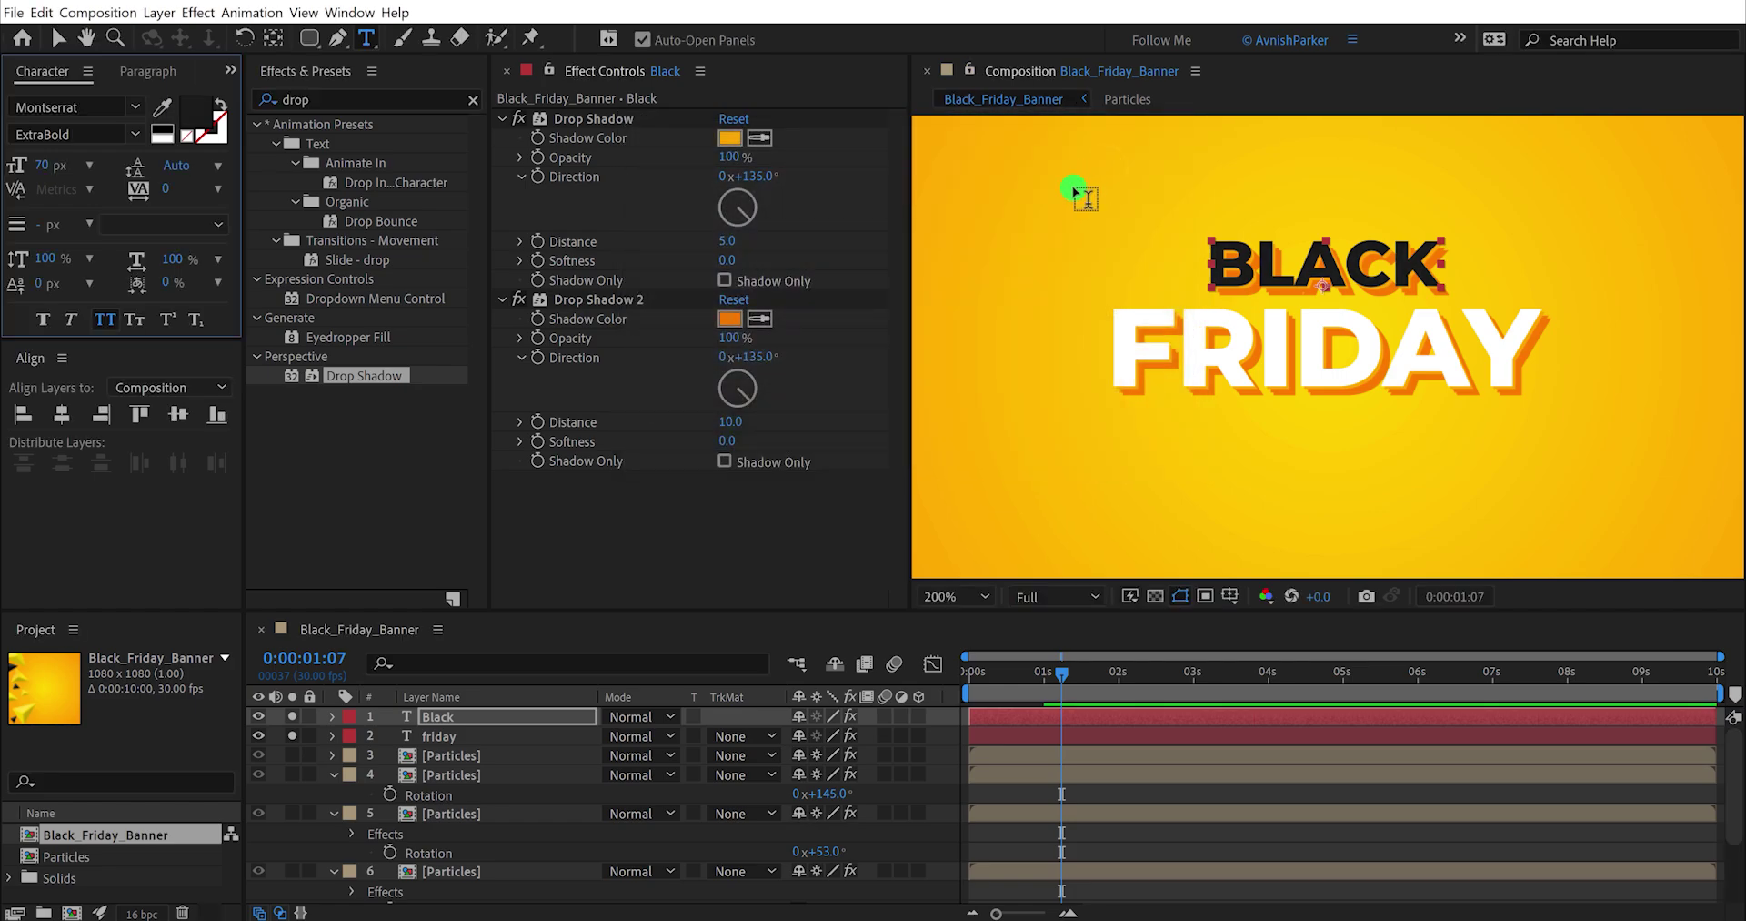
Step: Nudge the Black text down closer to FRIDAY and enlarge it to 90 px, toggling Drop Shadow 2 off and back on
left_click(517, 307)
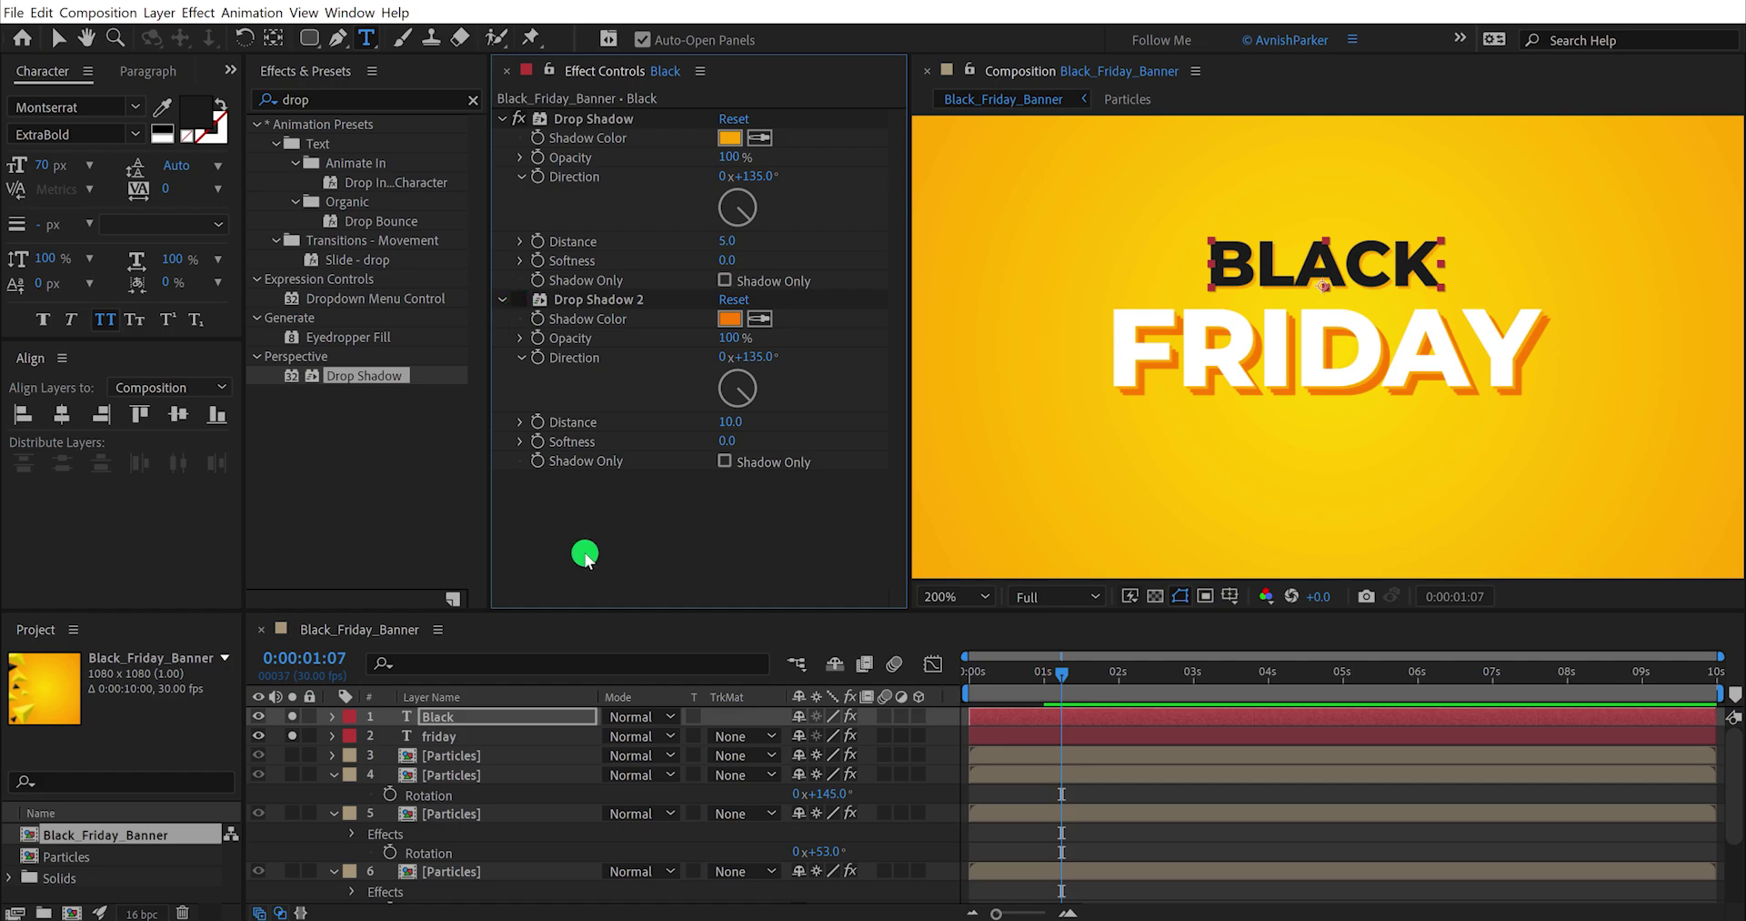
left_click(549, 719)
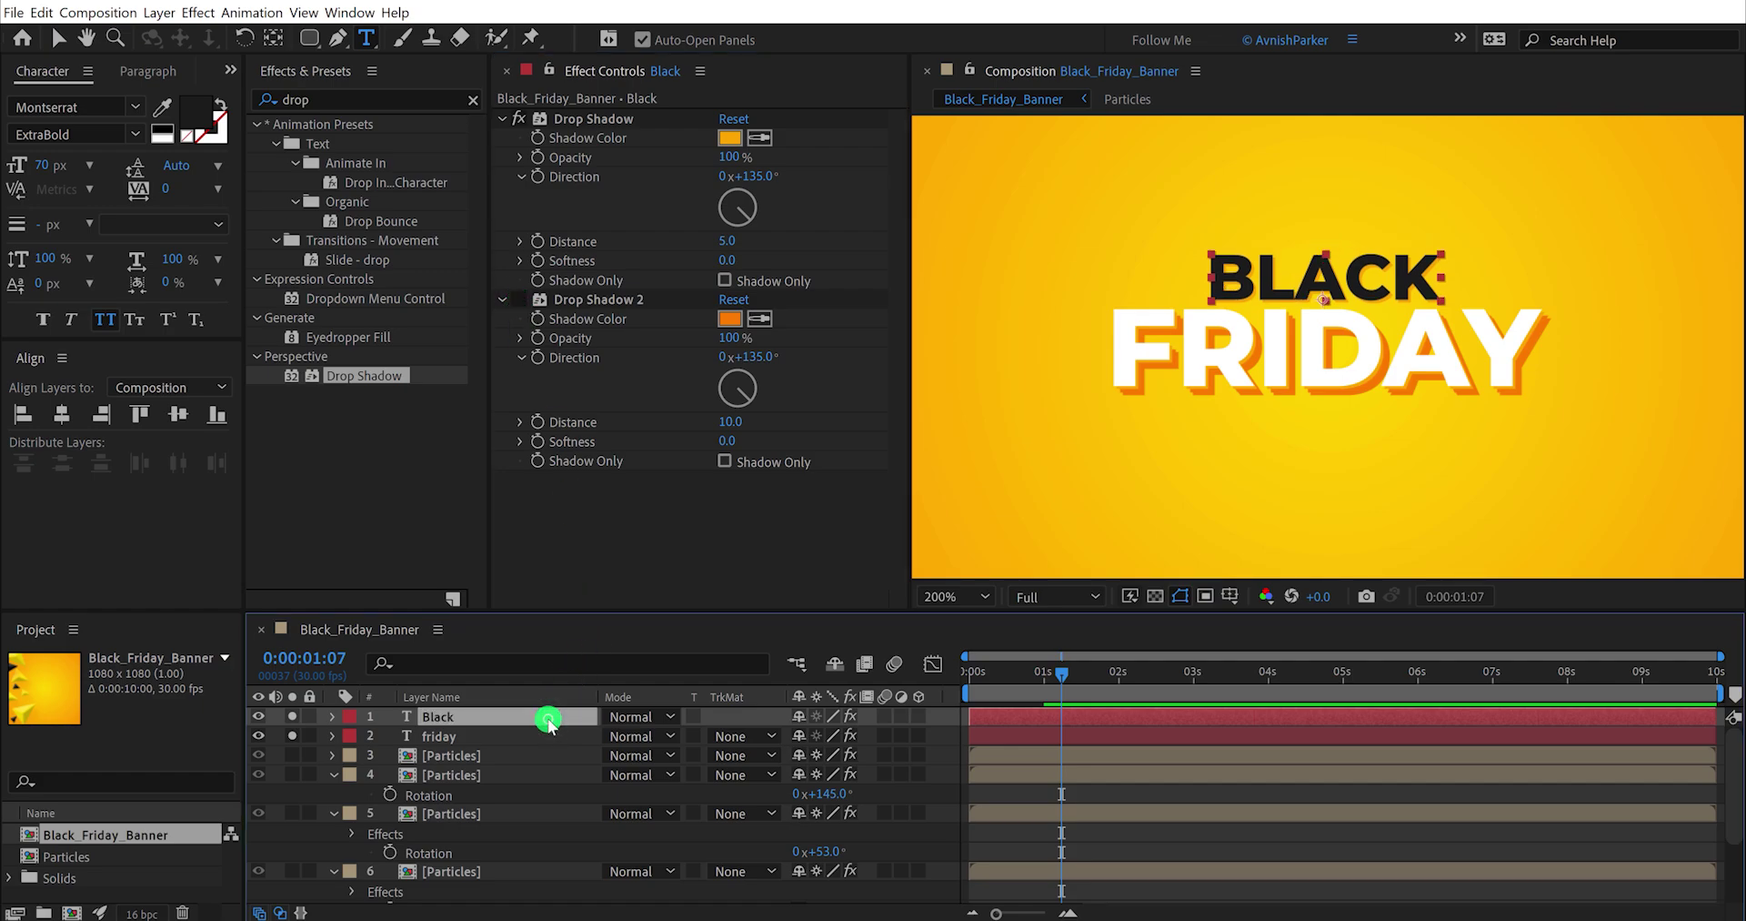
left_click_drag(43, 165, 78, 167)
left_click(518, 302)
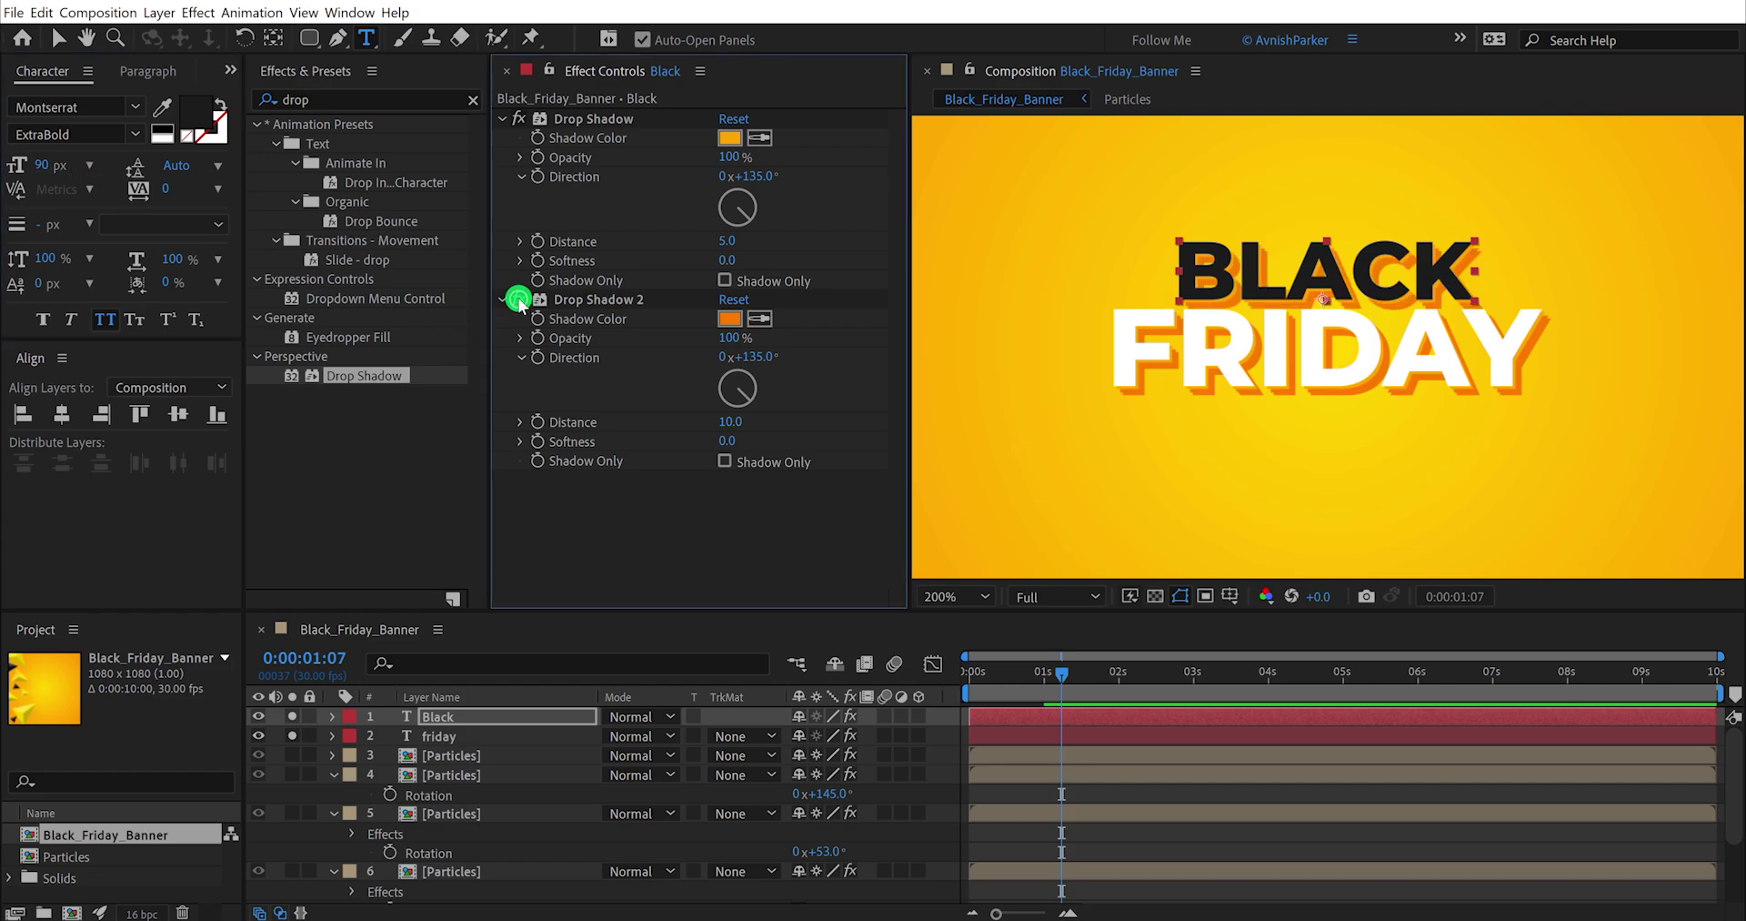
Step: Duplicate the Black layer, move the copy below FRIDAY, and set its font size to 48 px
left_click(551, 716)
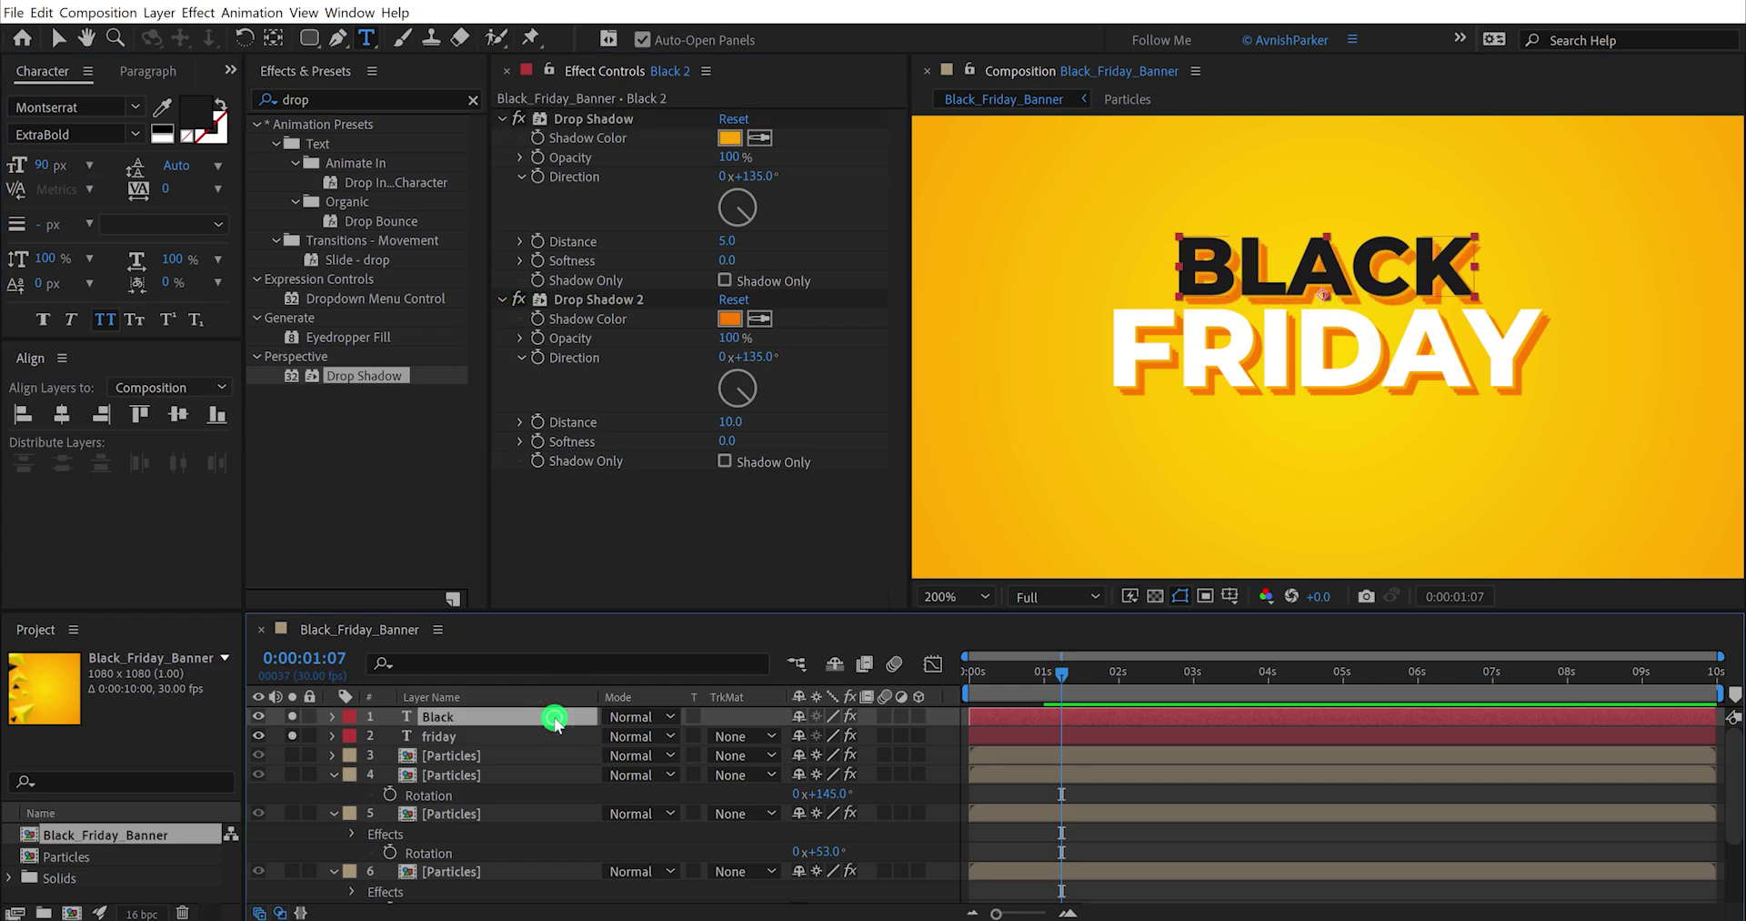
key("ctrl+d")
key("shift+Down")
key("shift+Down")
key("shift+Down")
key("shift+Down")
key("shift+Down")
key("shift+Down")
key("shift+Down")
key("shift+Down")
left_click(89, 165)
left_click(85, 363)
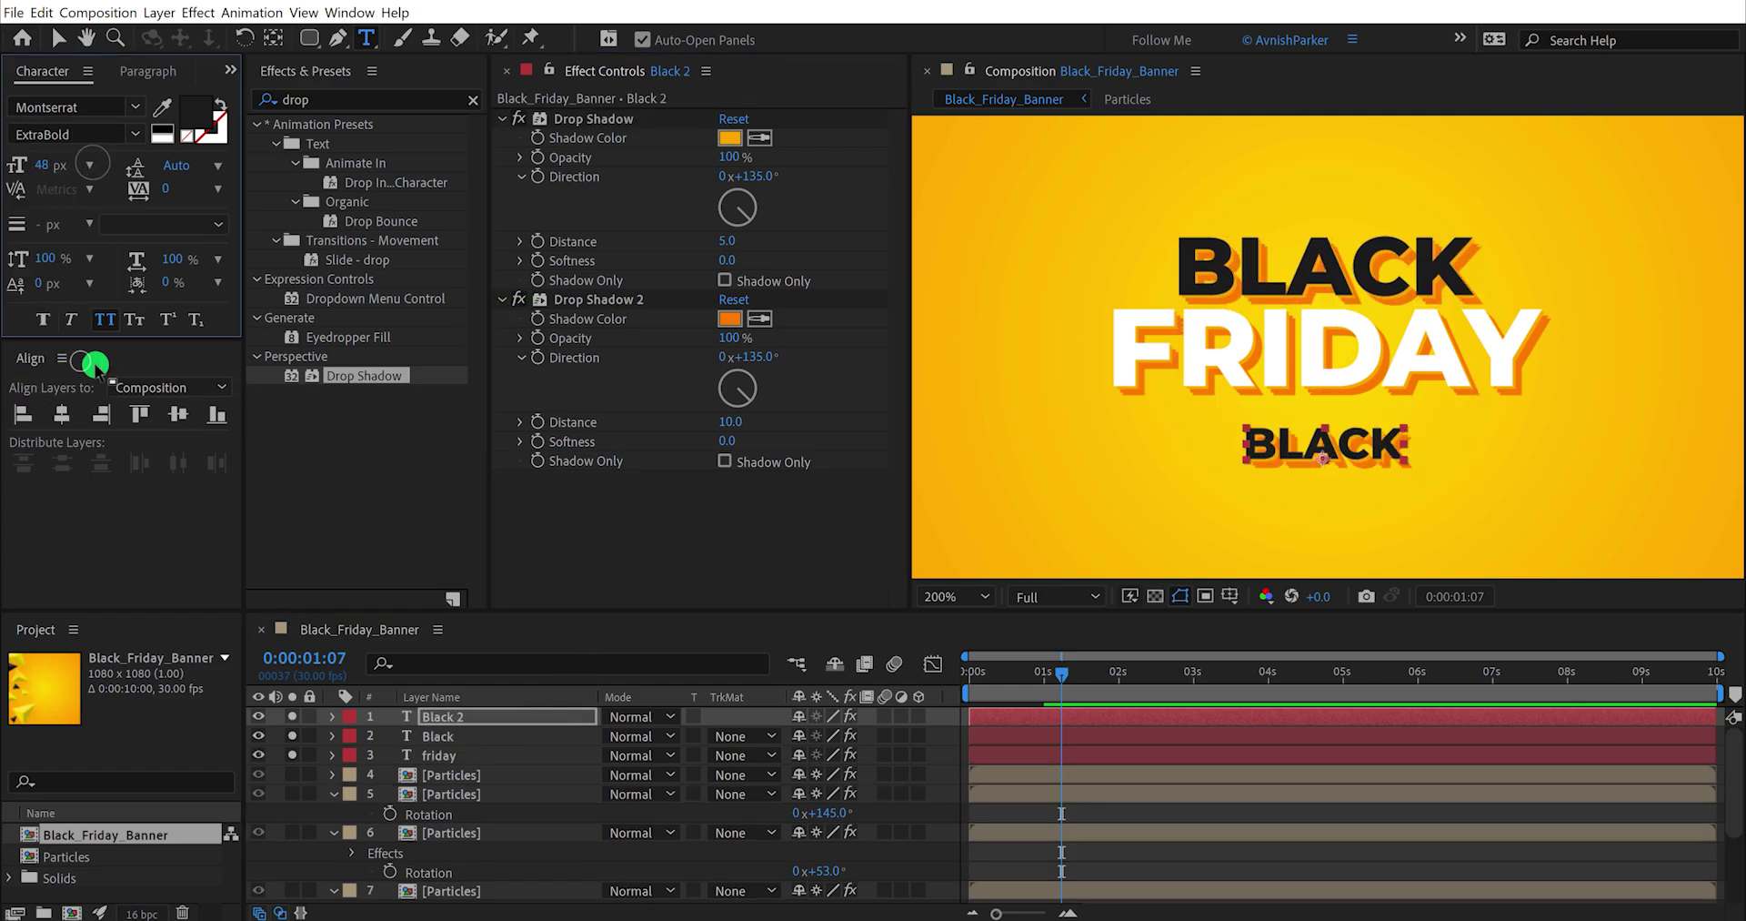
Step: Change the copied text to "flat 70% Off" with Drop Shadow 2 turned off, placed just beneath FRIDAY
double_click(518, 717)
type("flat 70% Off")
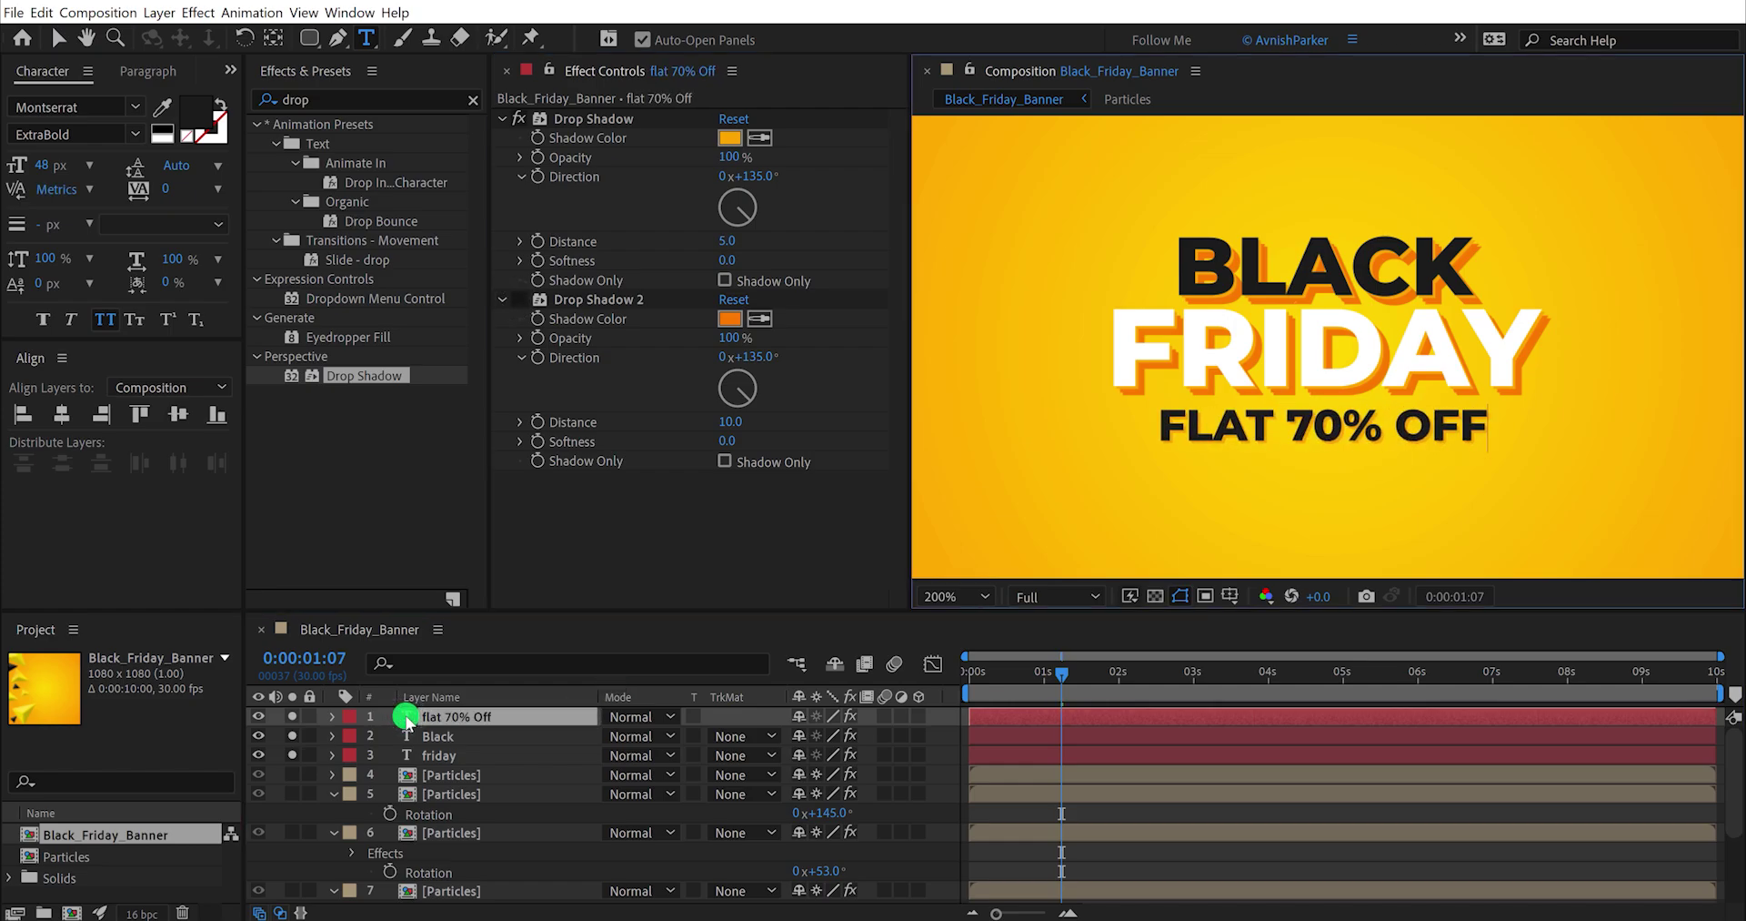
key("Escape")
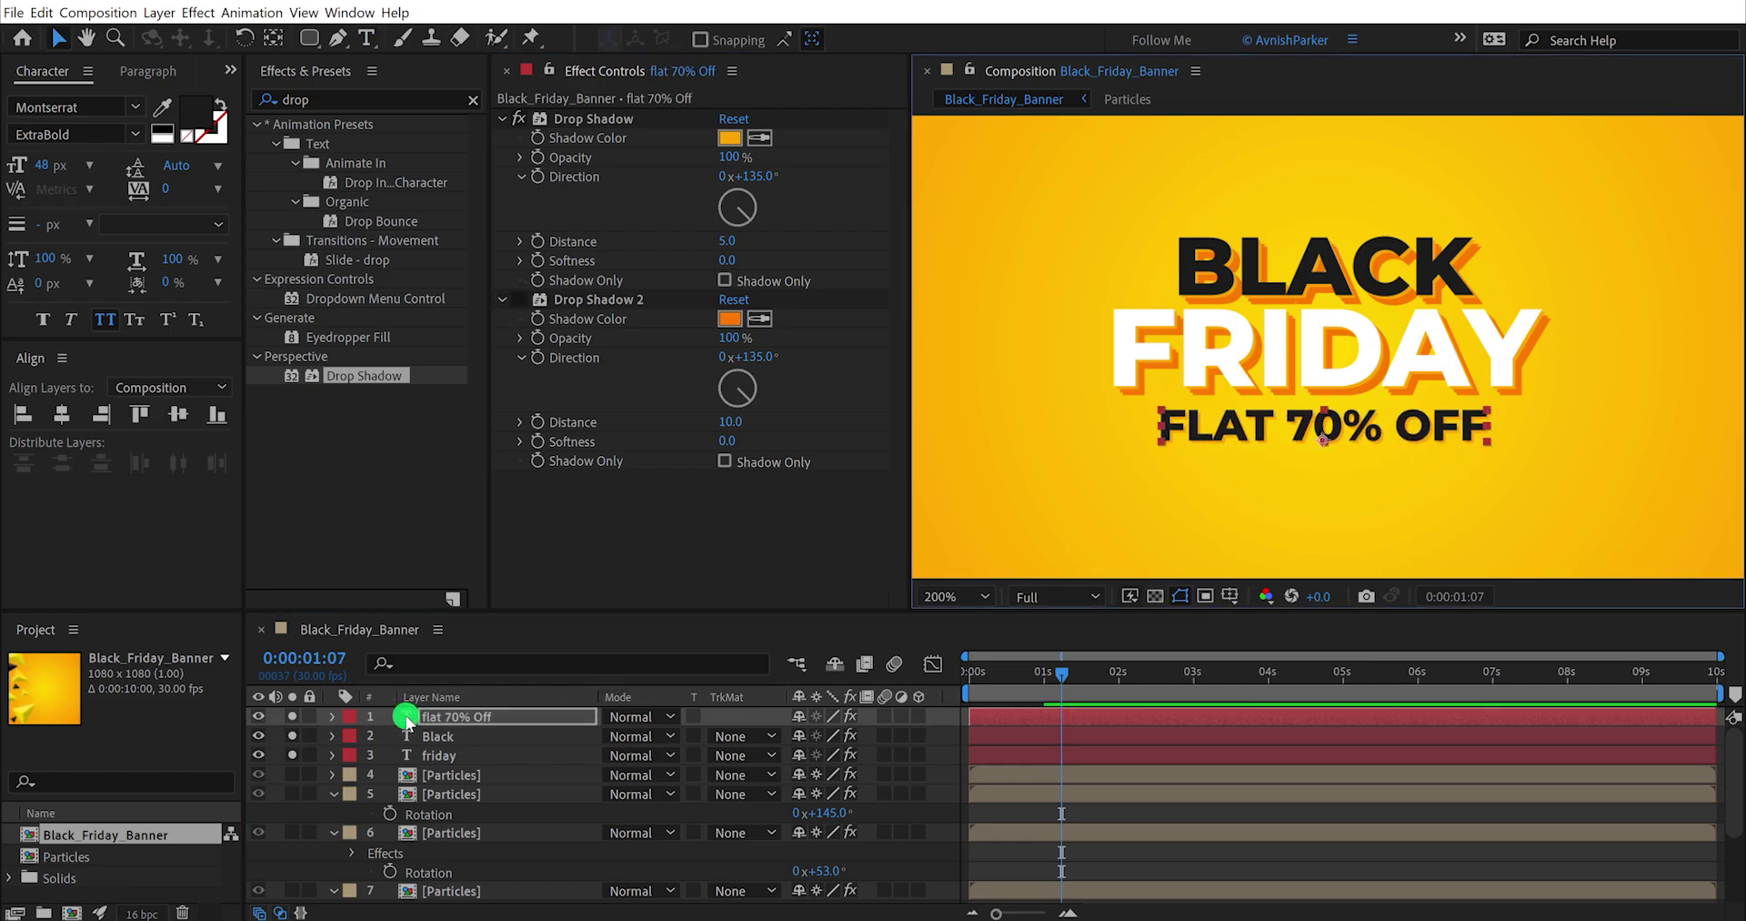
Step: Reveal all keyframes of the flat 70% Off, Black and friday layers together
left_click(436, 742, "shift")
left_click(440, 754, "shift")
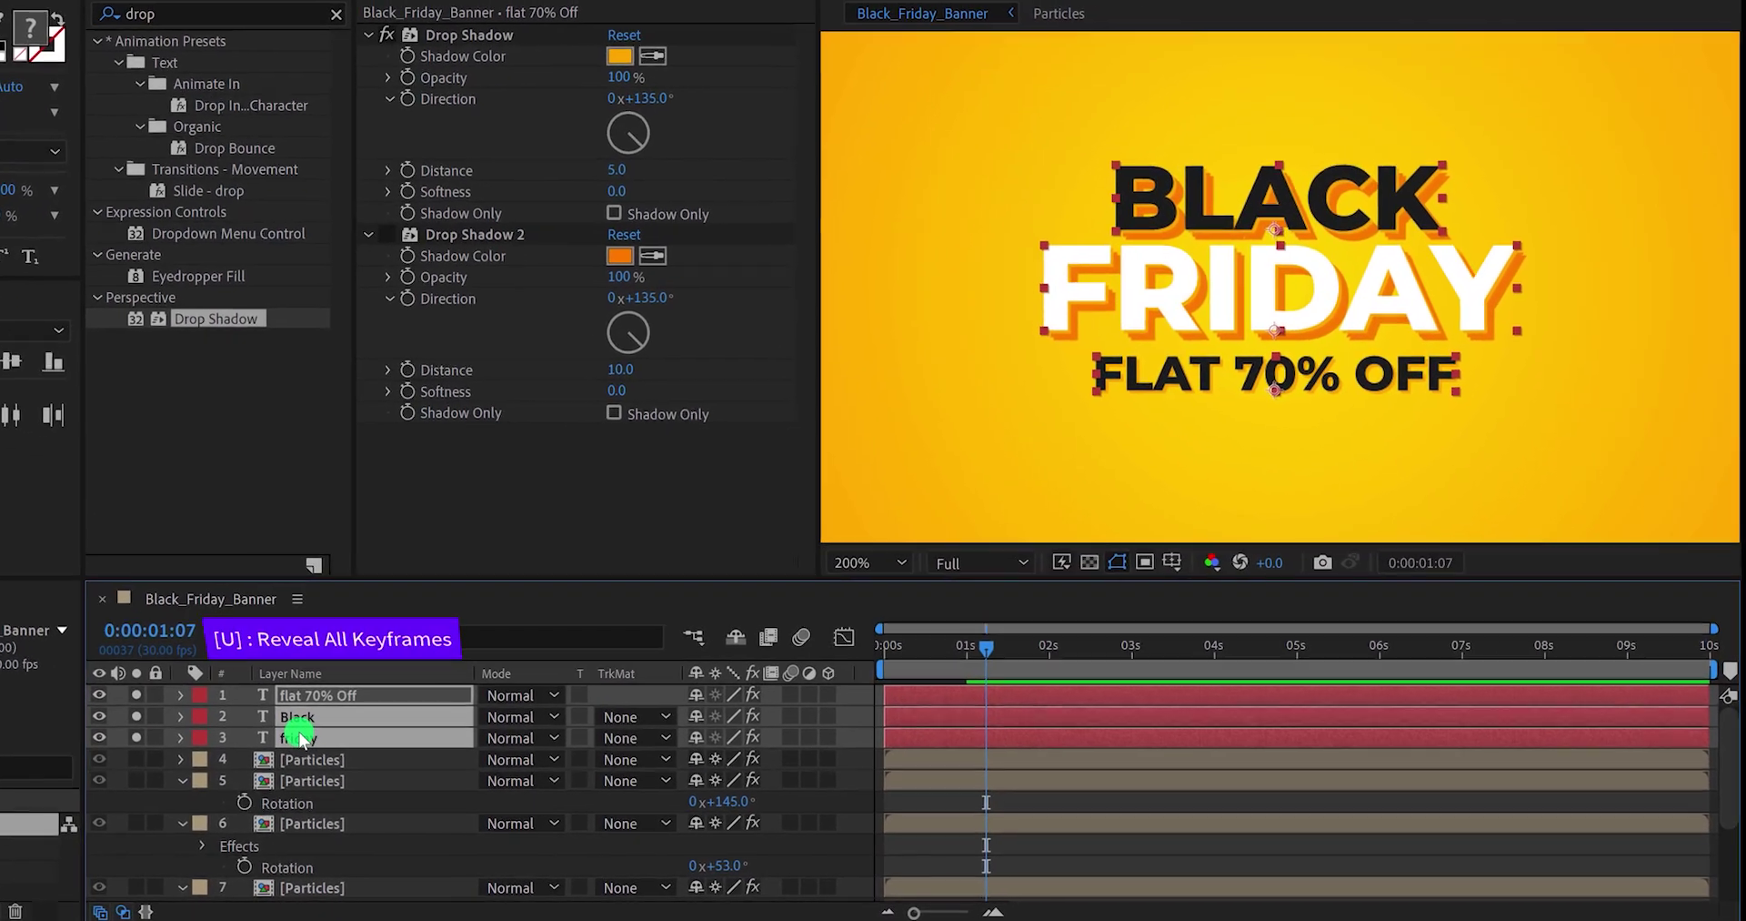
key("u")
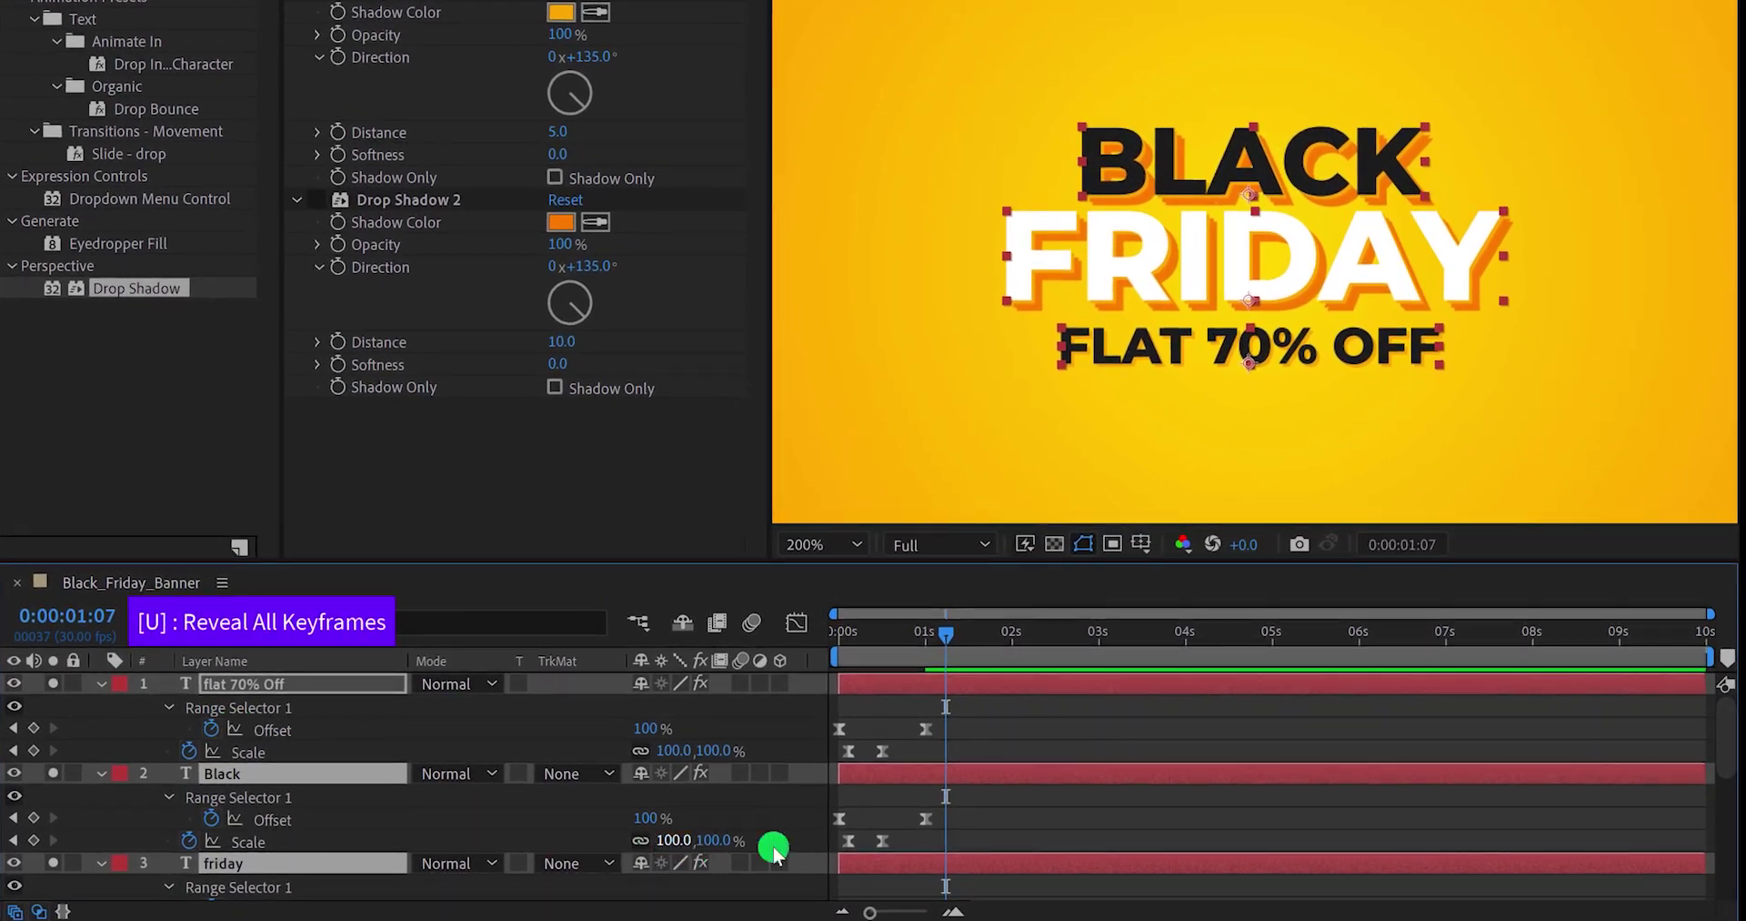
left_click(979, 727)
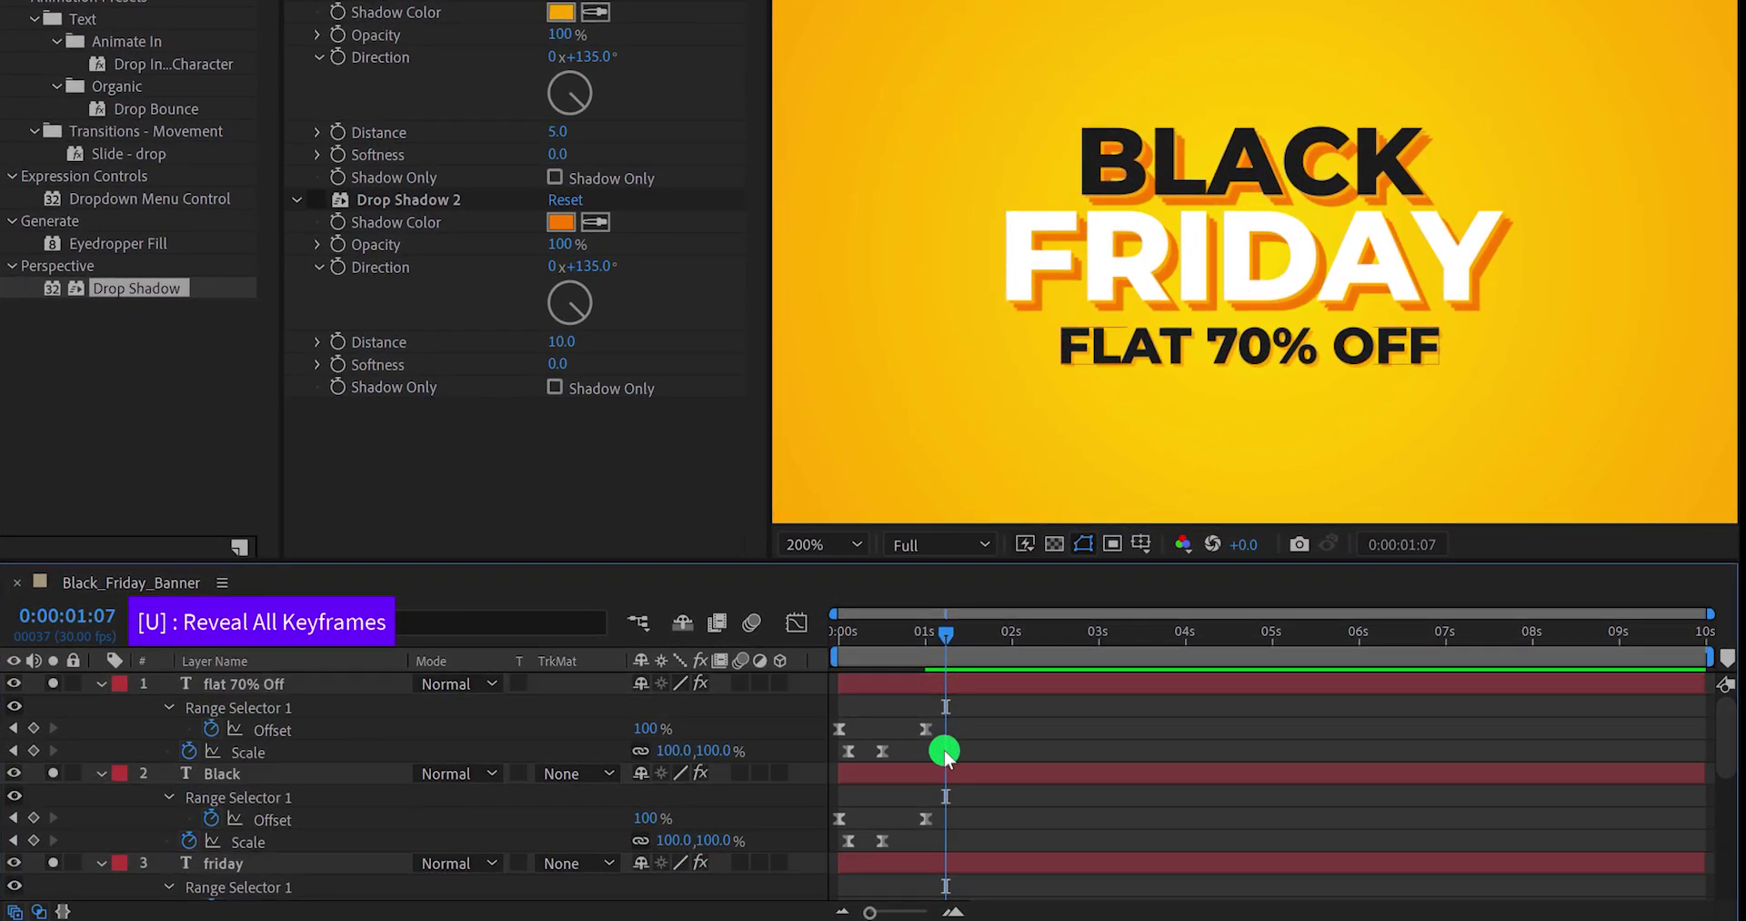
Step: Place the friday layer above Black, stagger friday and flat 70% Off to start successively after Black, and preview the result
left_click(868, 771)
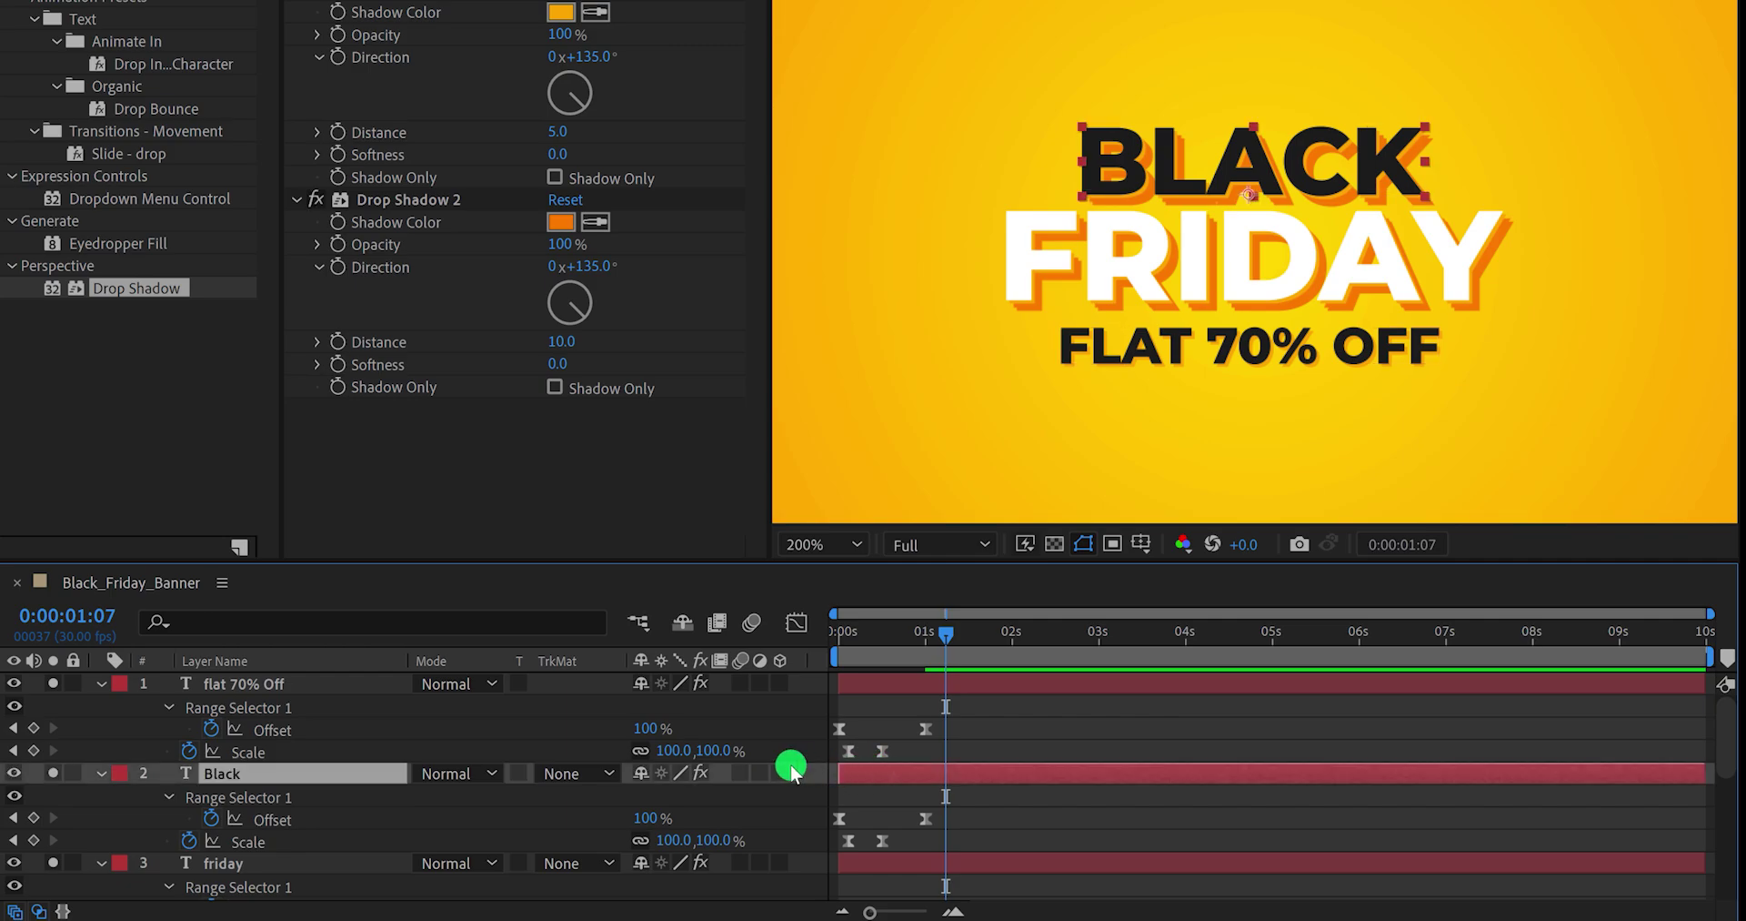
left_click_drag(254, 862, 263, 774)
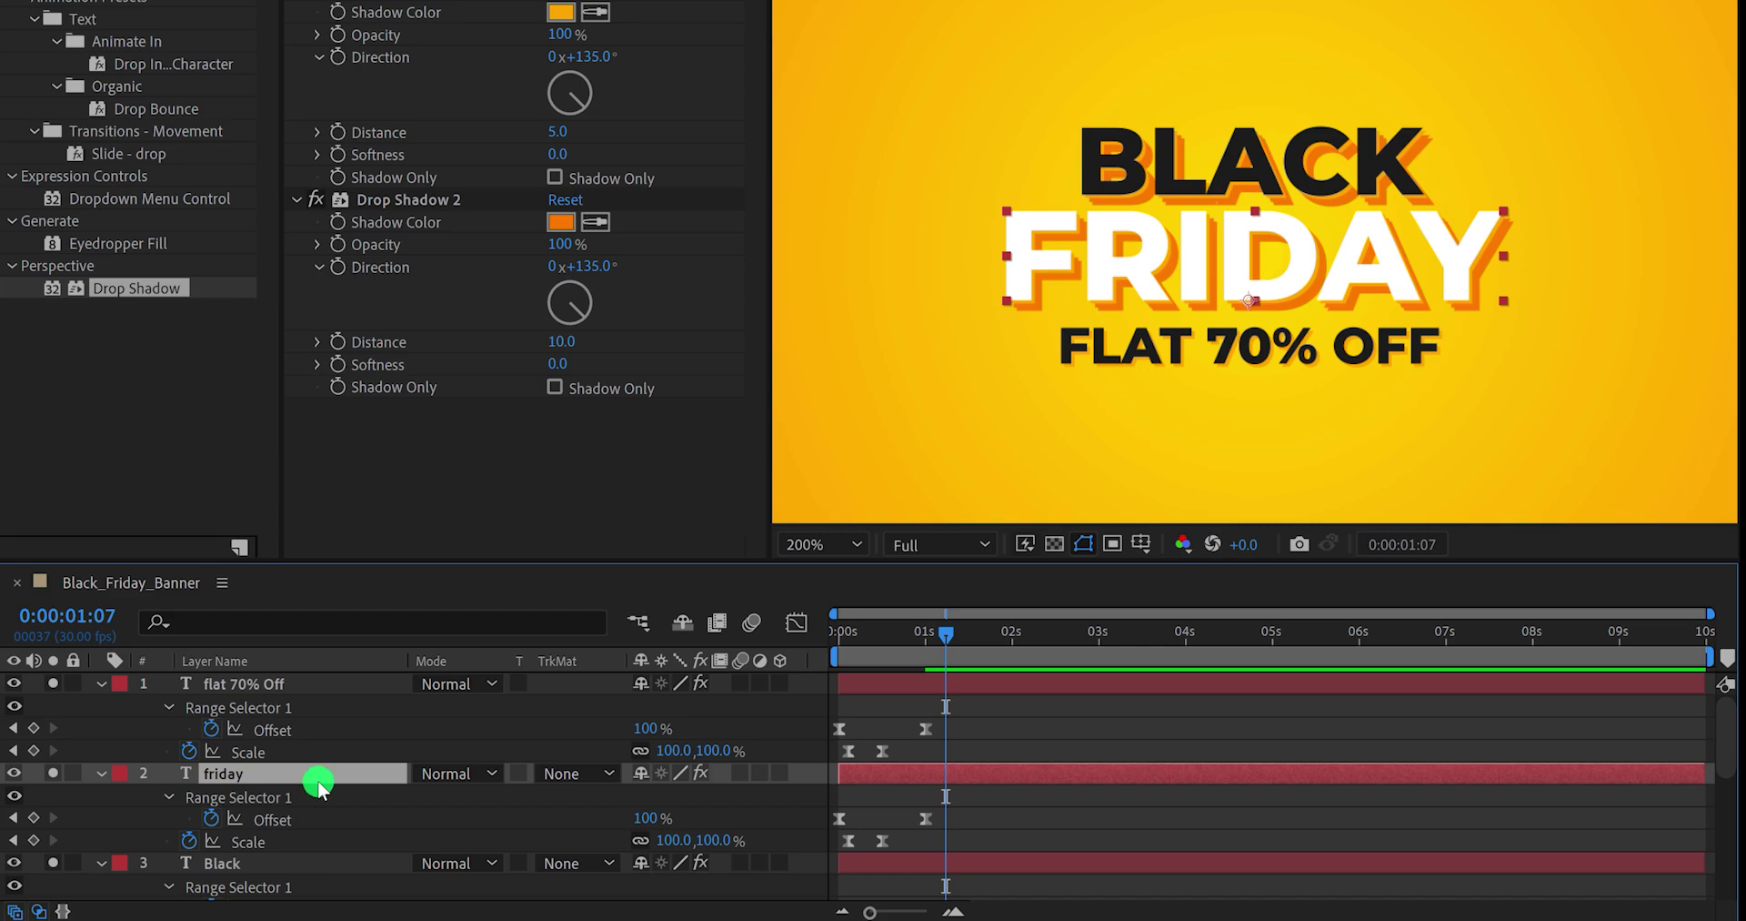
left_click_drag(856, 777, 880, 690)
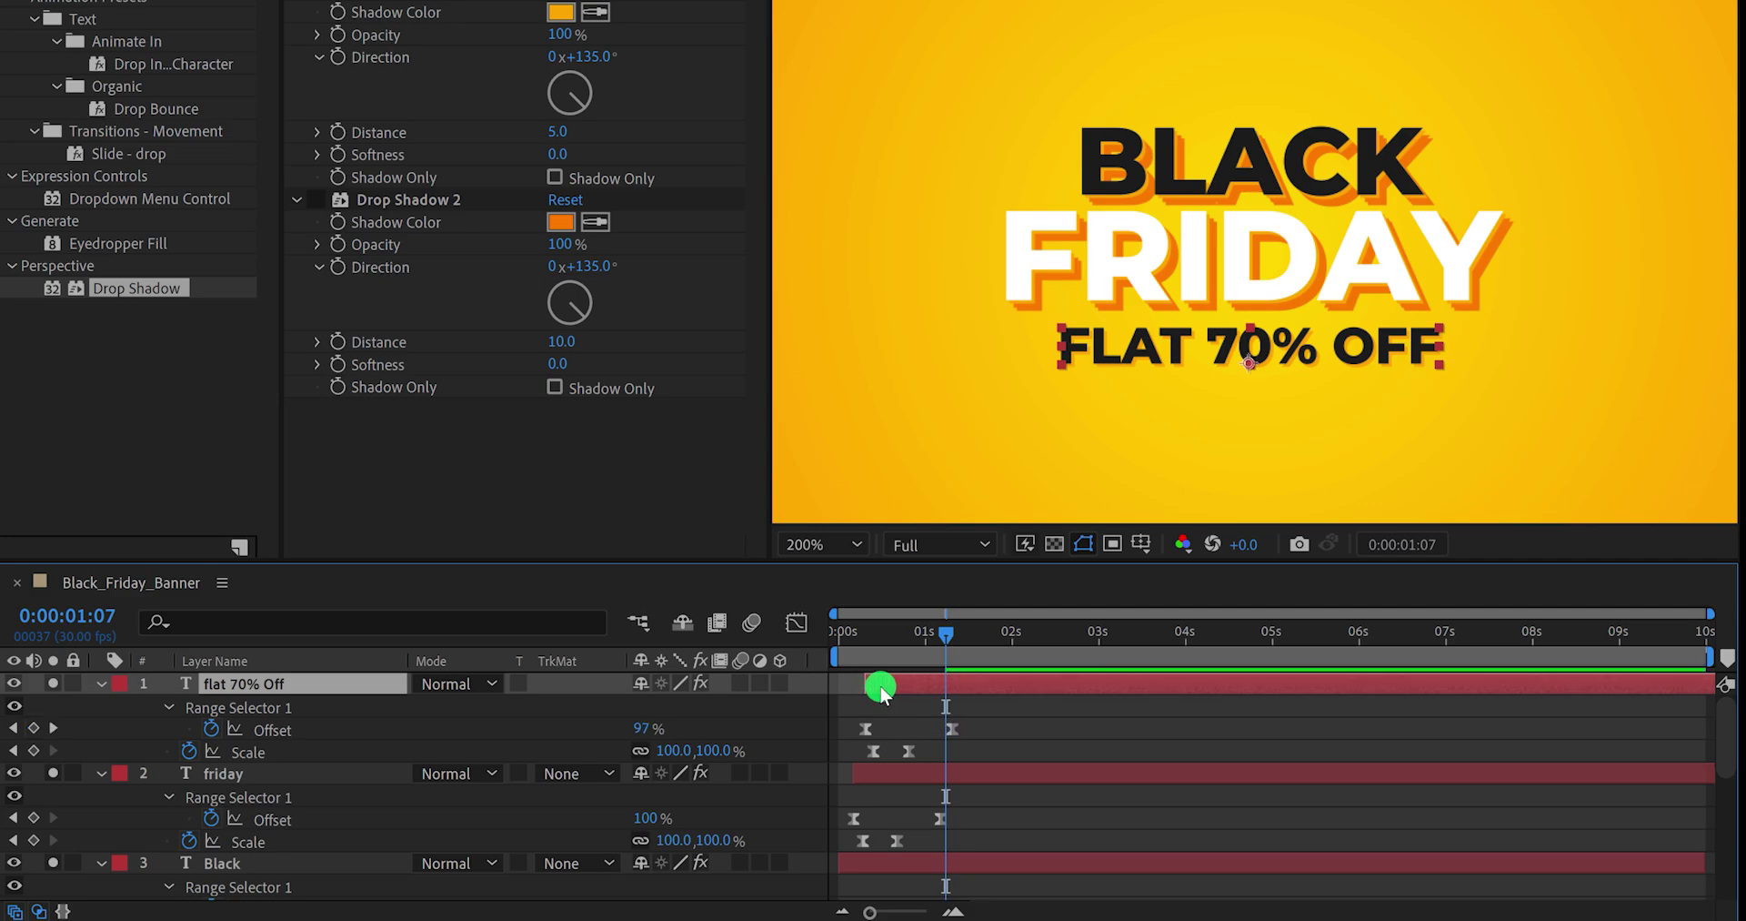
key("space")
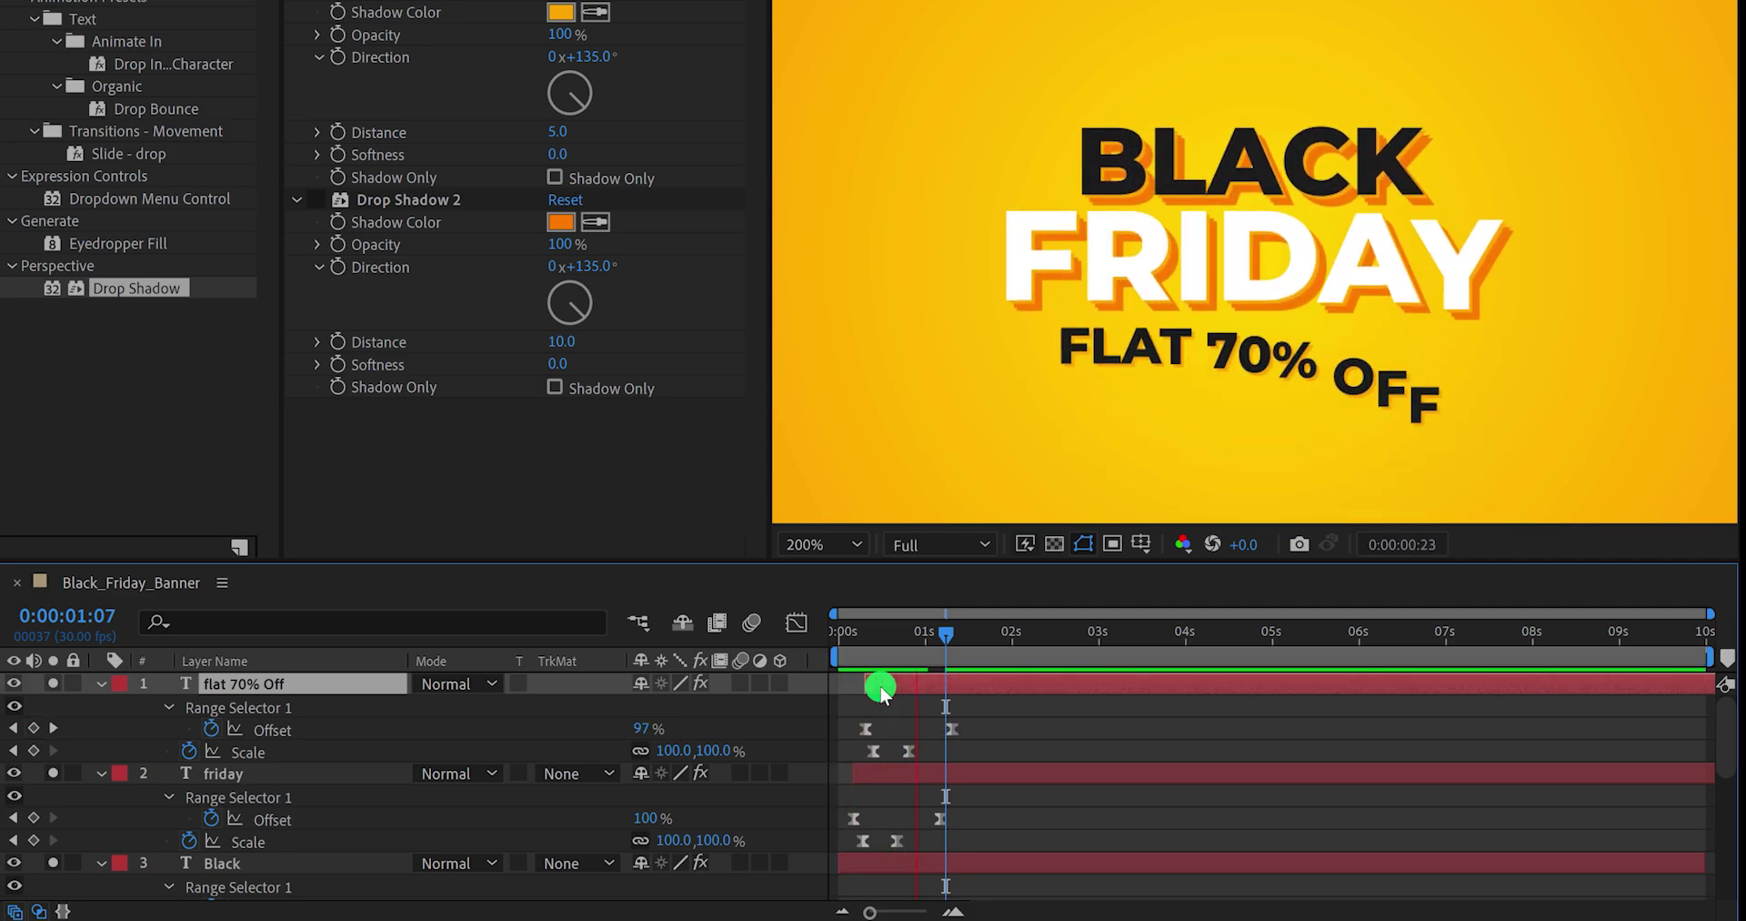
Step: Delay the flat 70% Off layer a little more so it starts at about half a second, and preview the text animation
key("space")
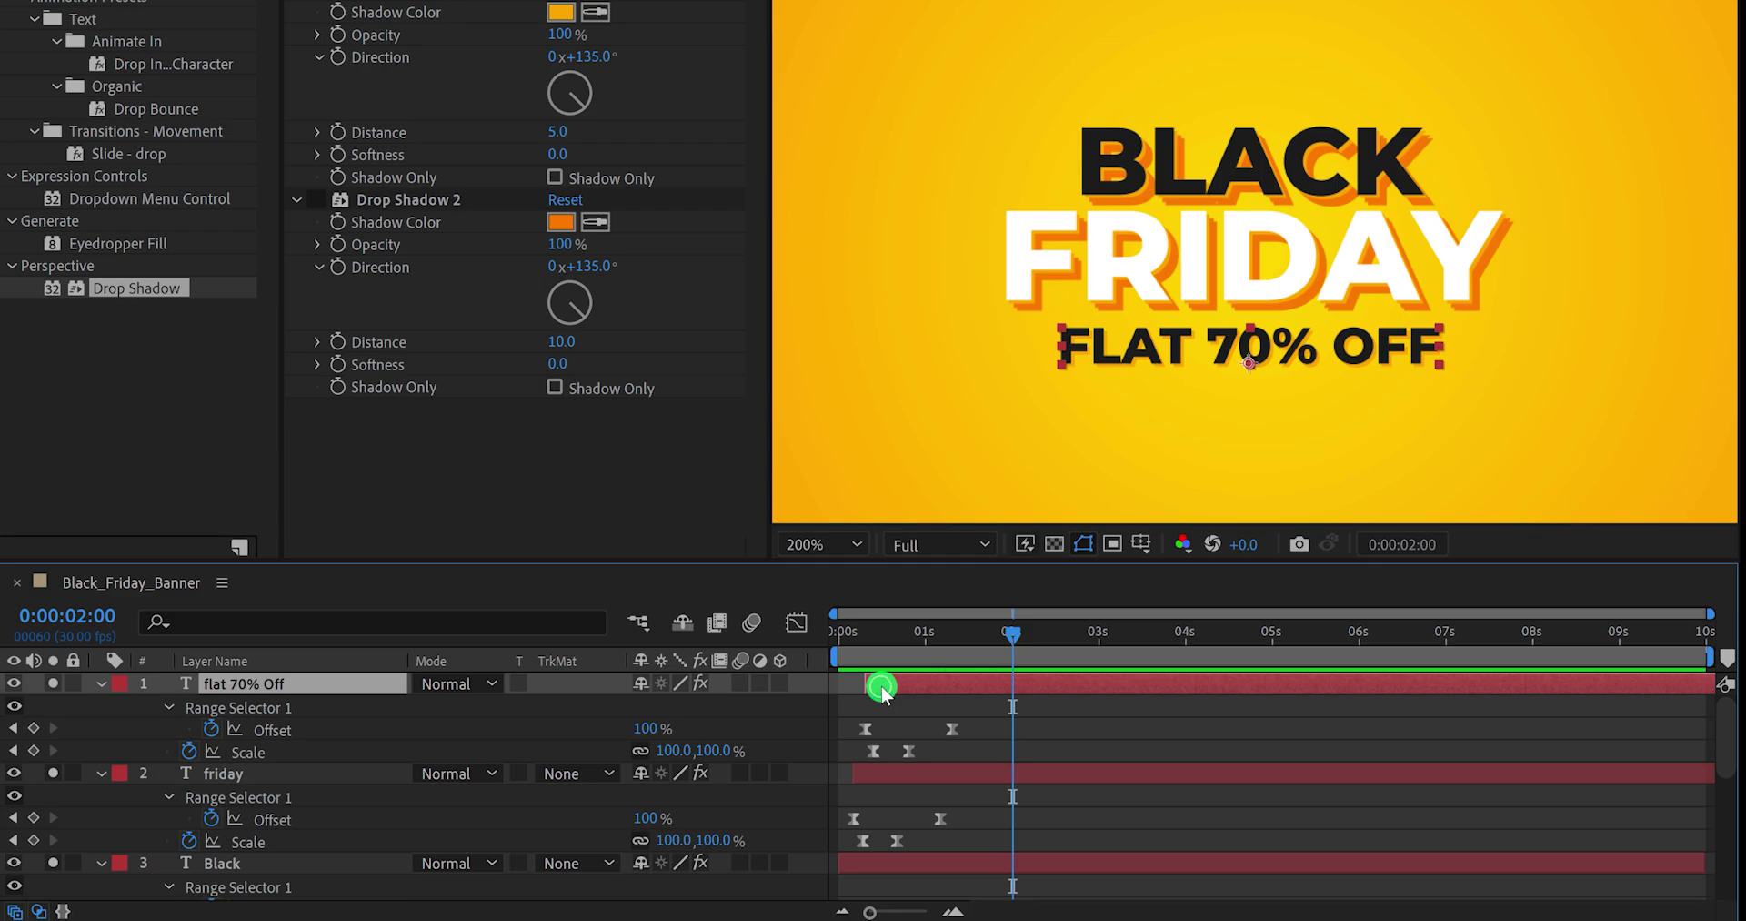
left_click_drag(887, 691, 894, 693)
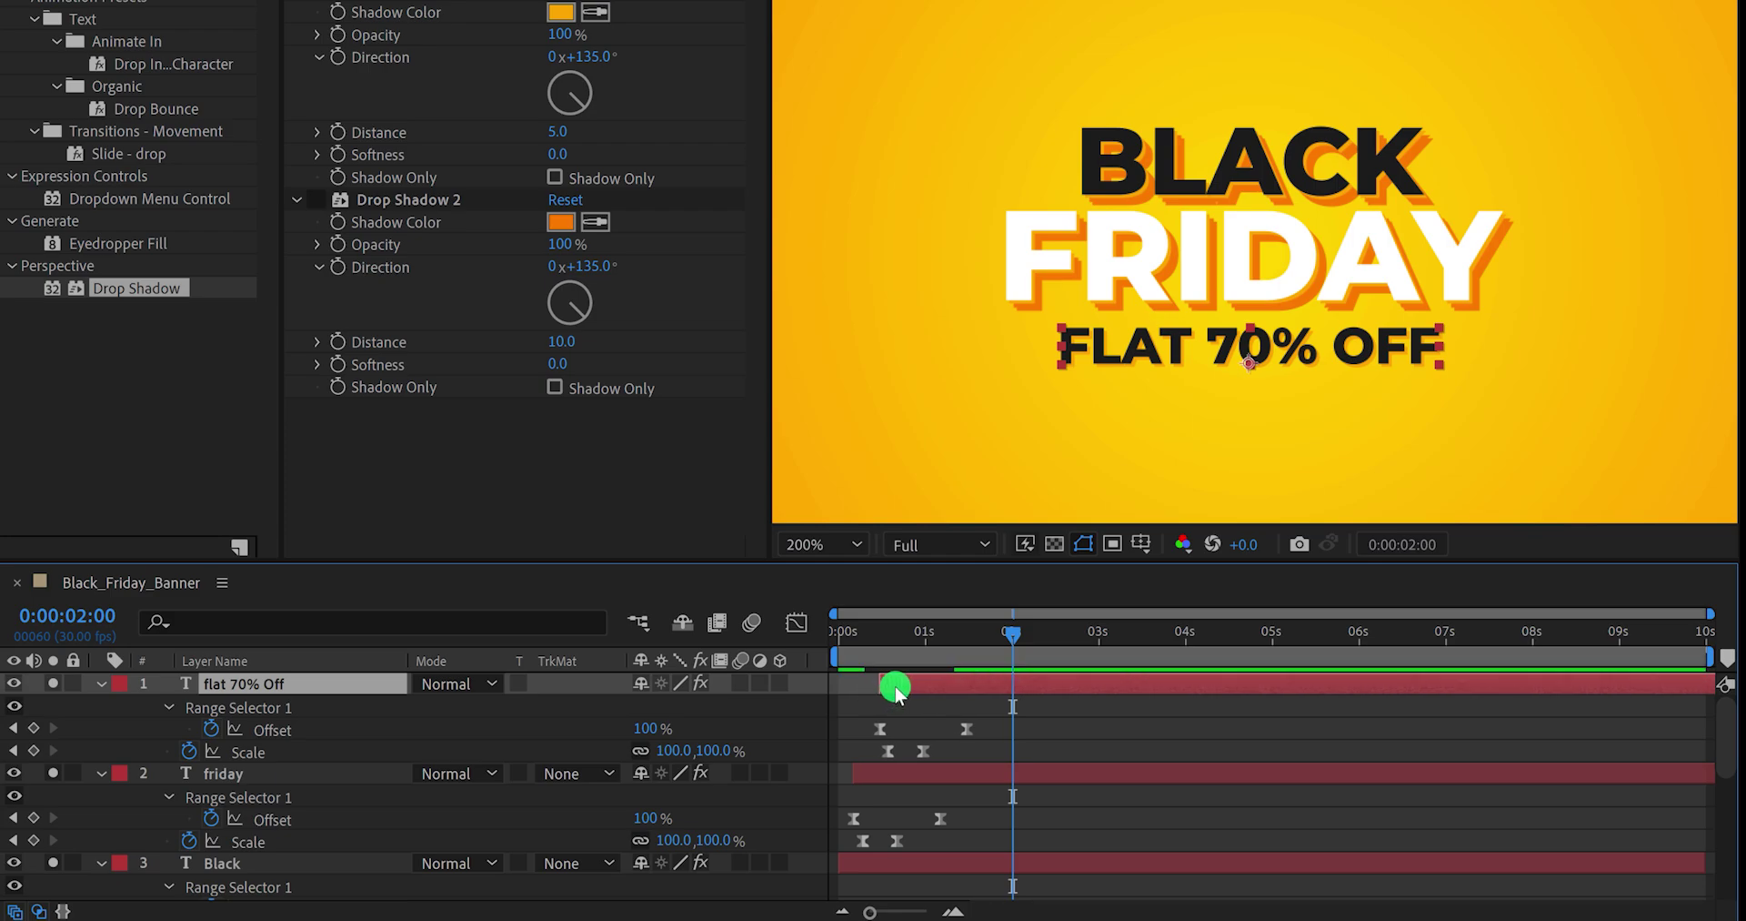
key("space")
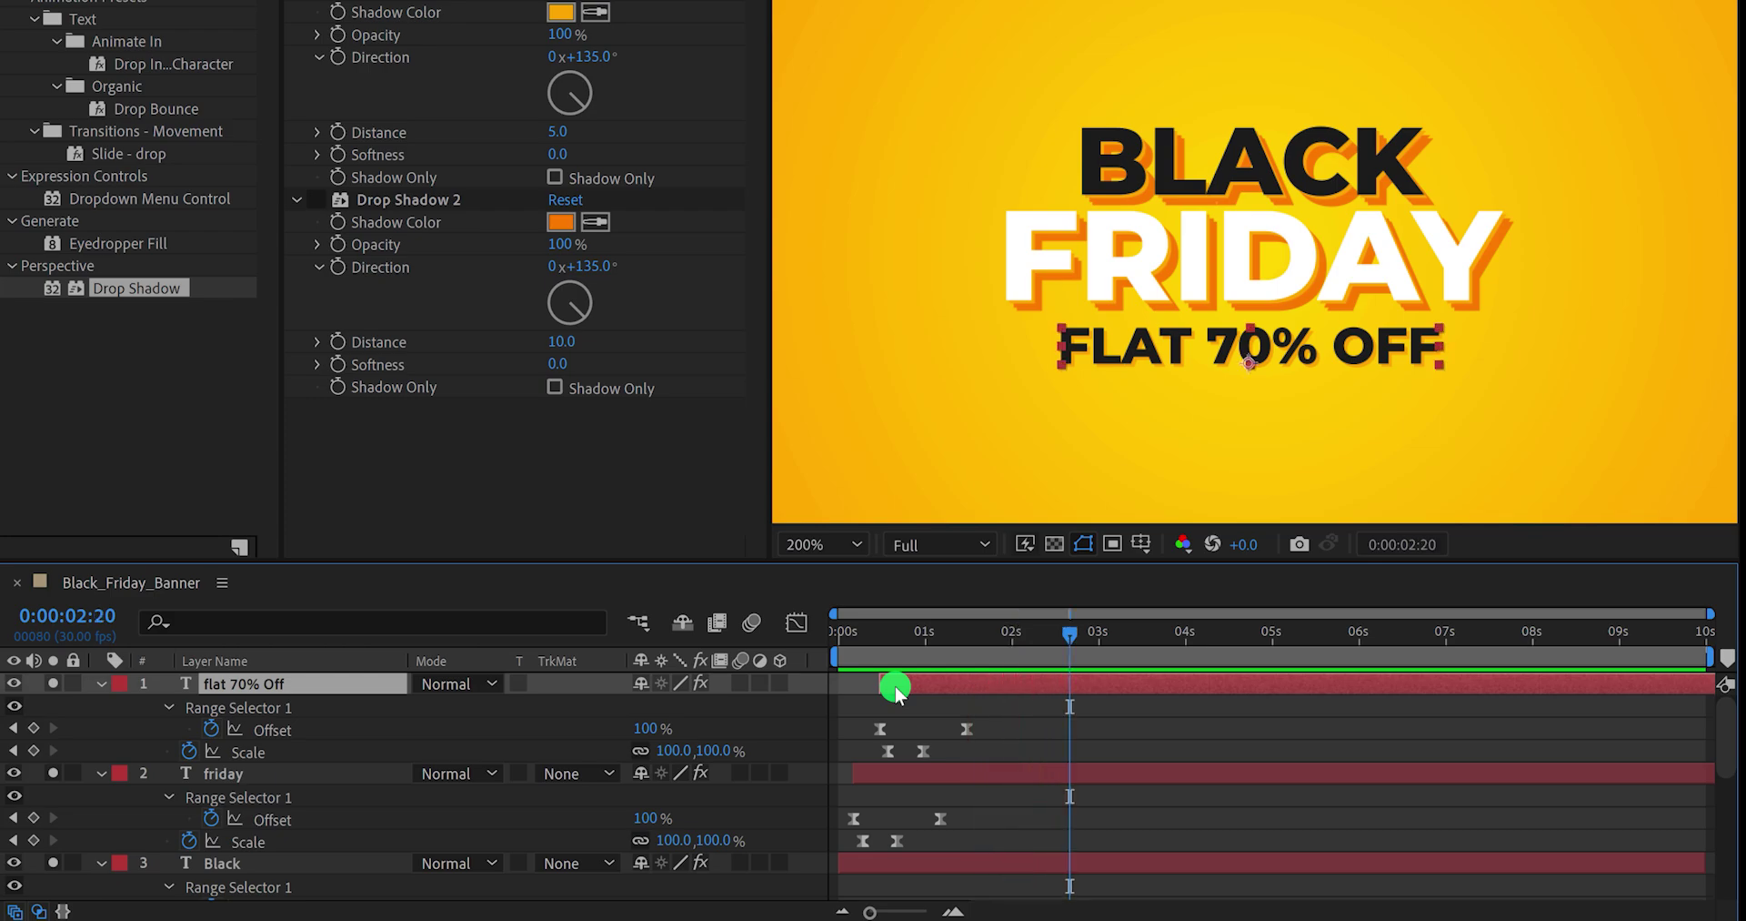
key("space")
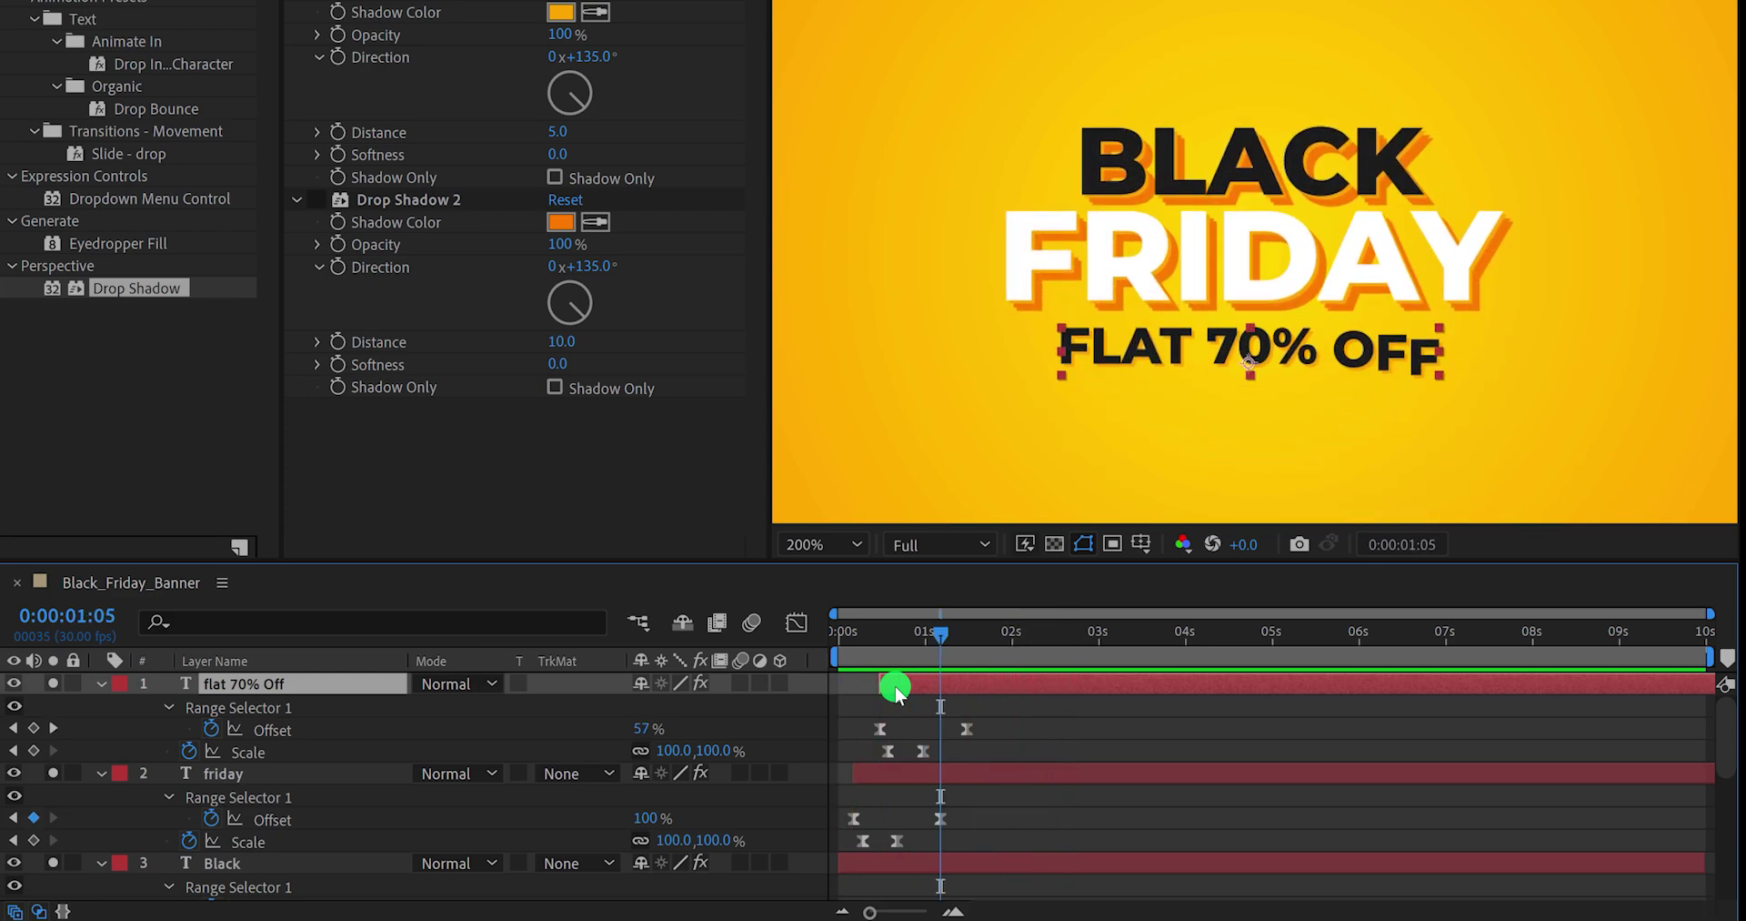
Step: Collapse the three text layers' properties and enable motion blur on every layer in the composition
left_click(543, 725)
left_click(102, 684)
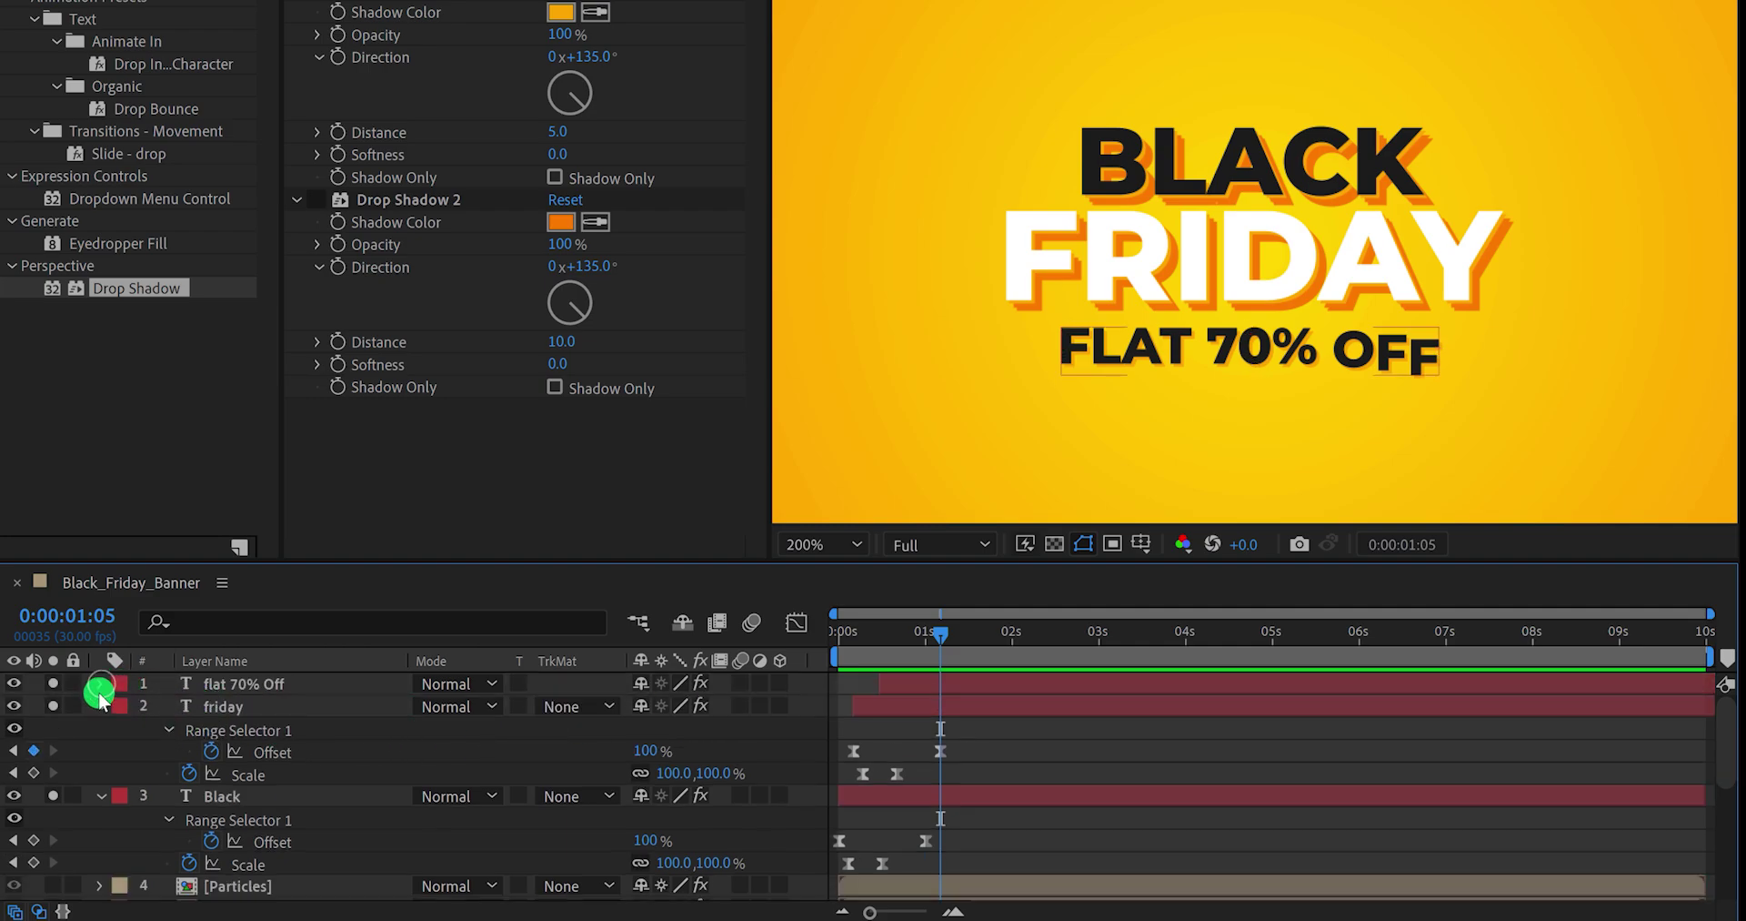
left_click(99, 706)
left_click(100, 728)
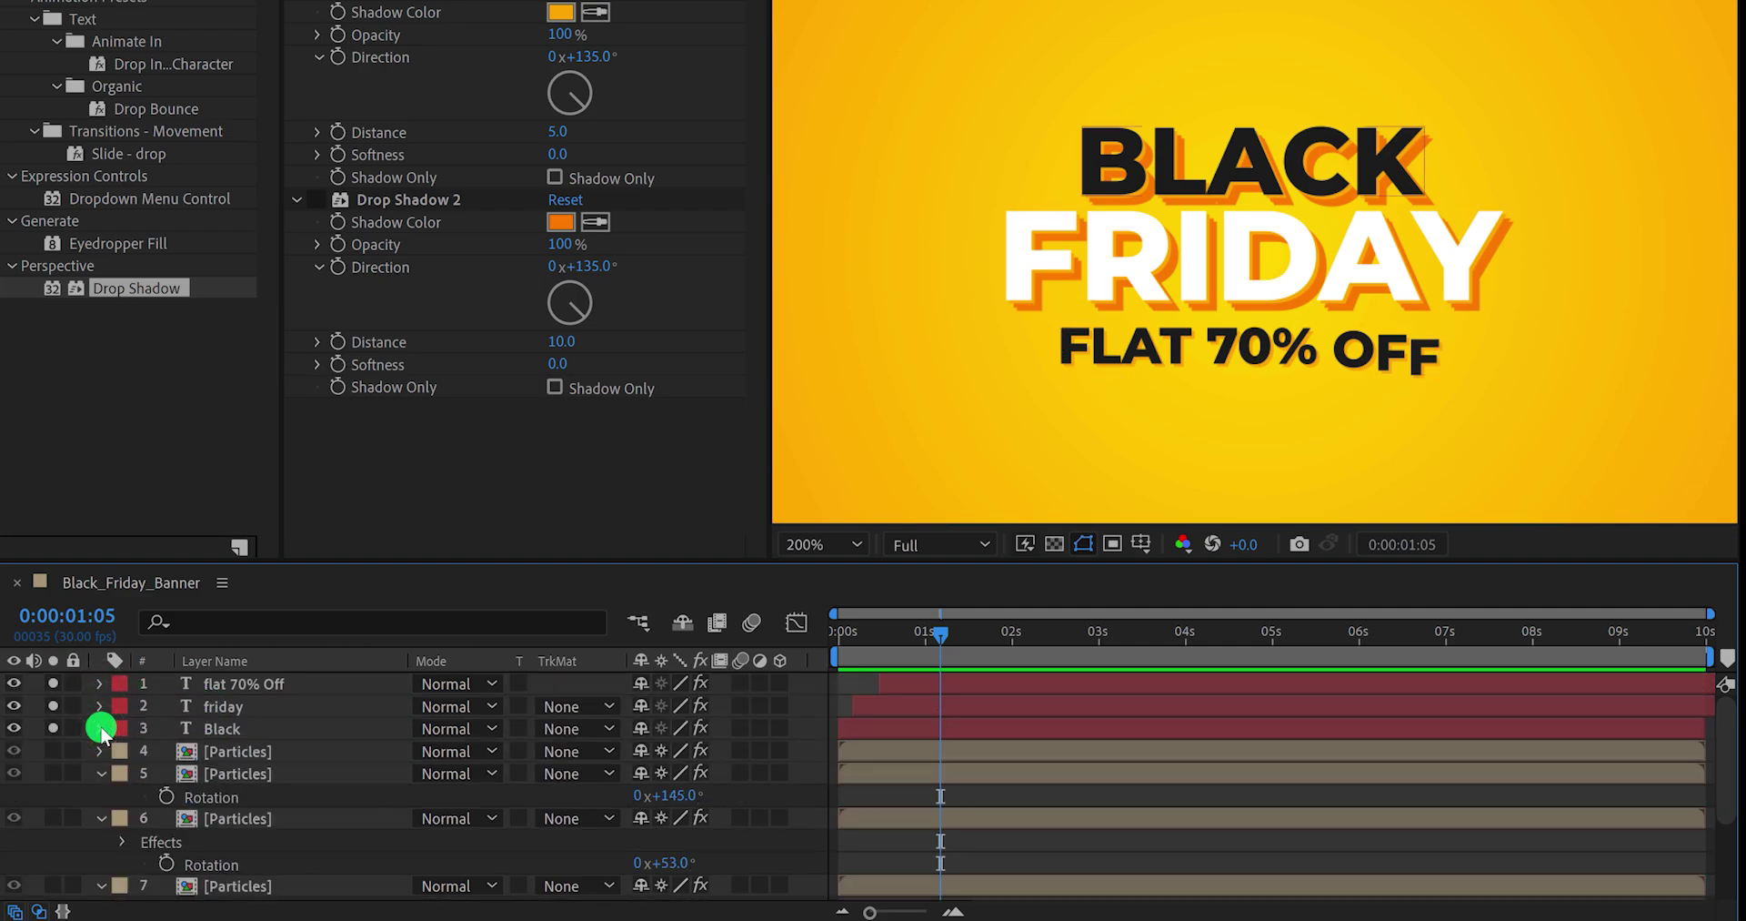
left_click(741, 682)
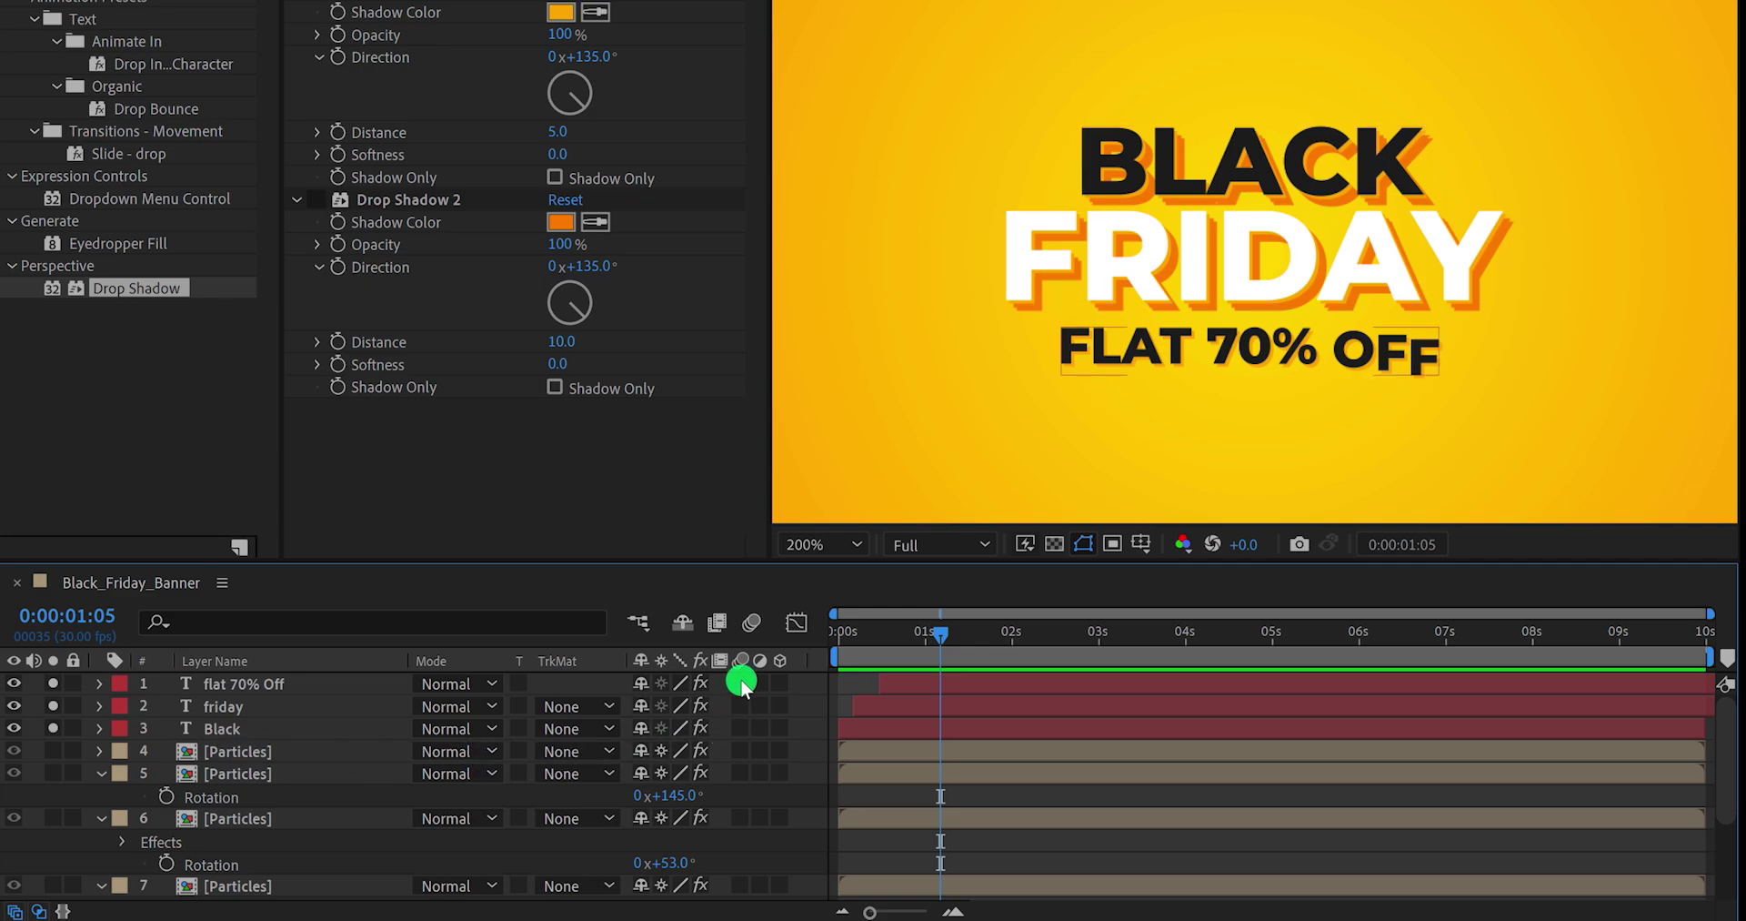
key("ctrl+a")
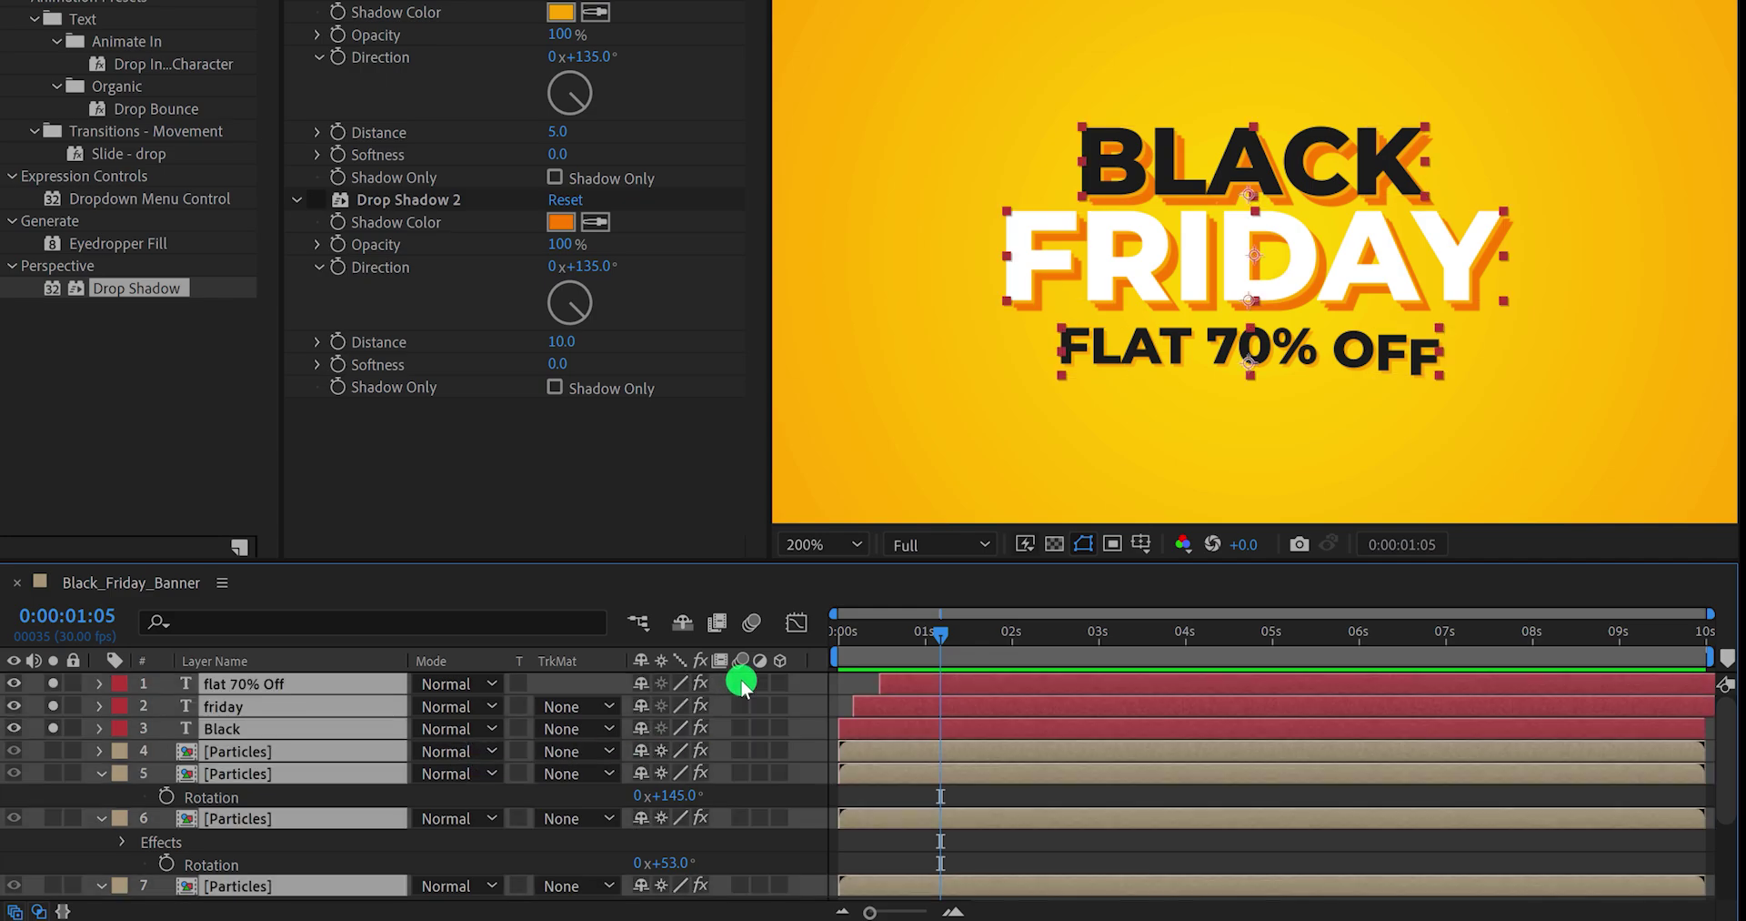
left_click(742, 682)
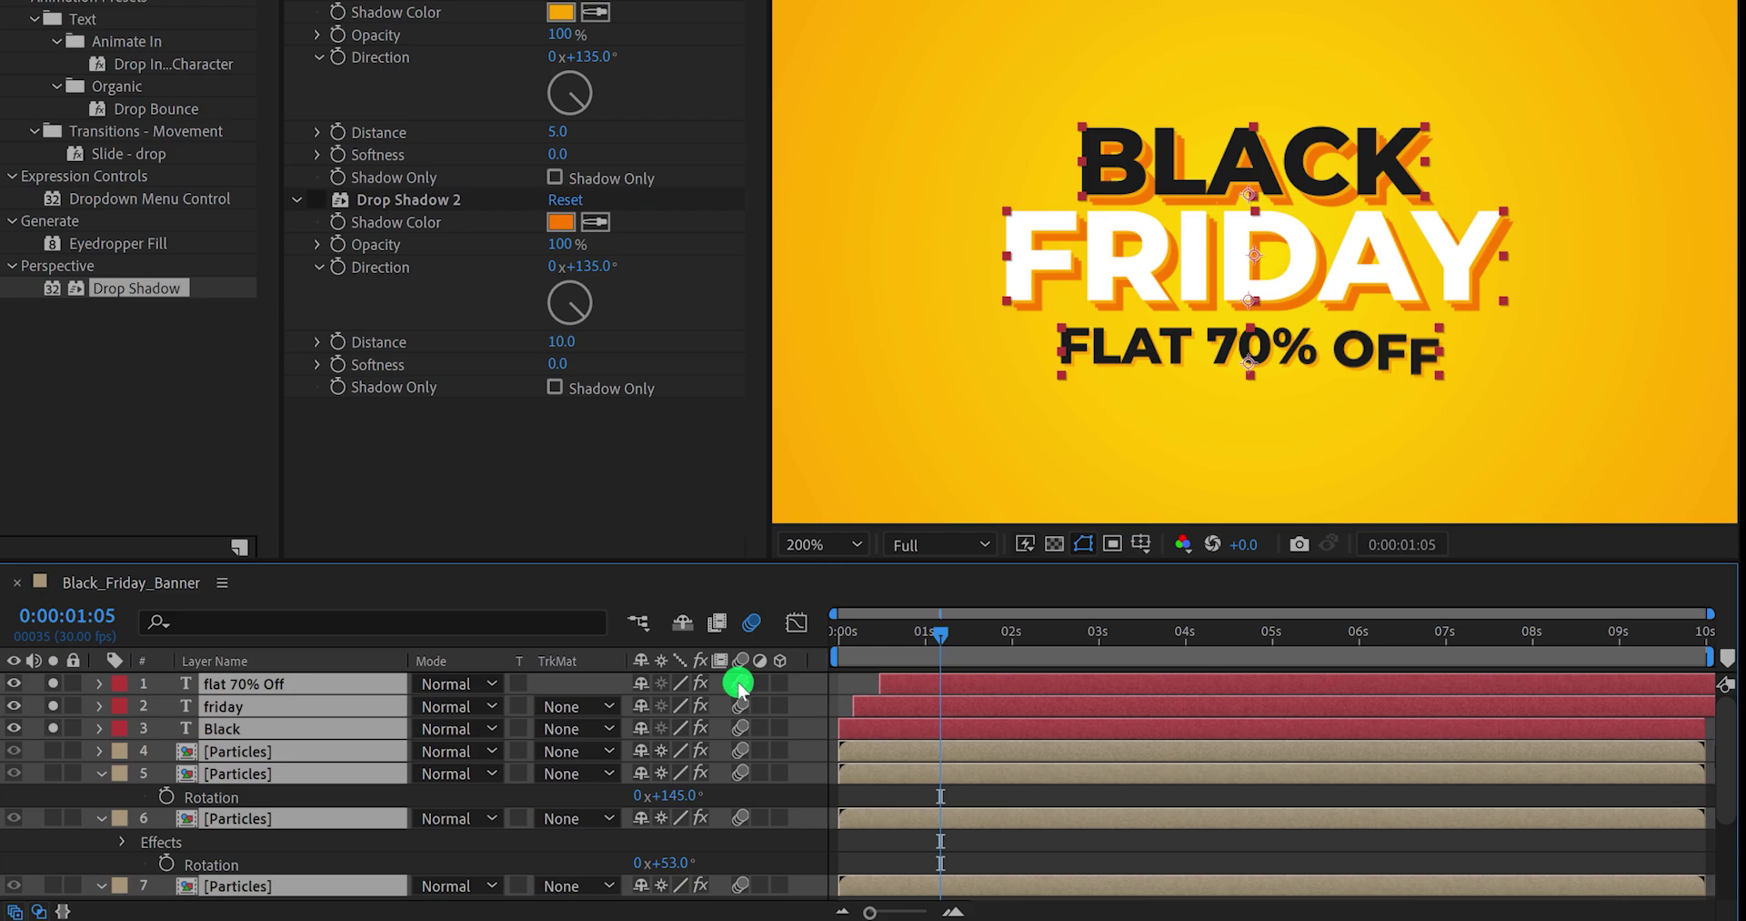
Step: Turn off solo on the text layers and view the whole composition with Fit up to 100% at 0:00:03:03
left_click(52, 684)
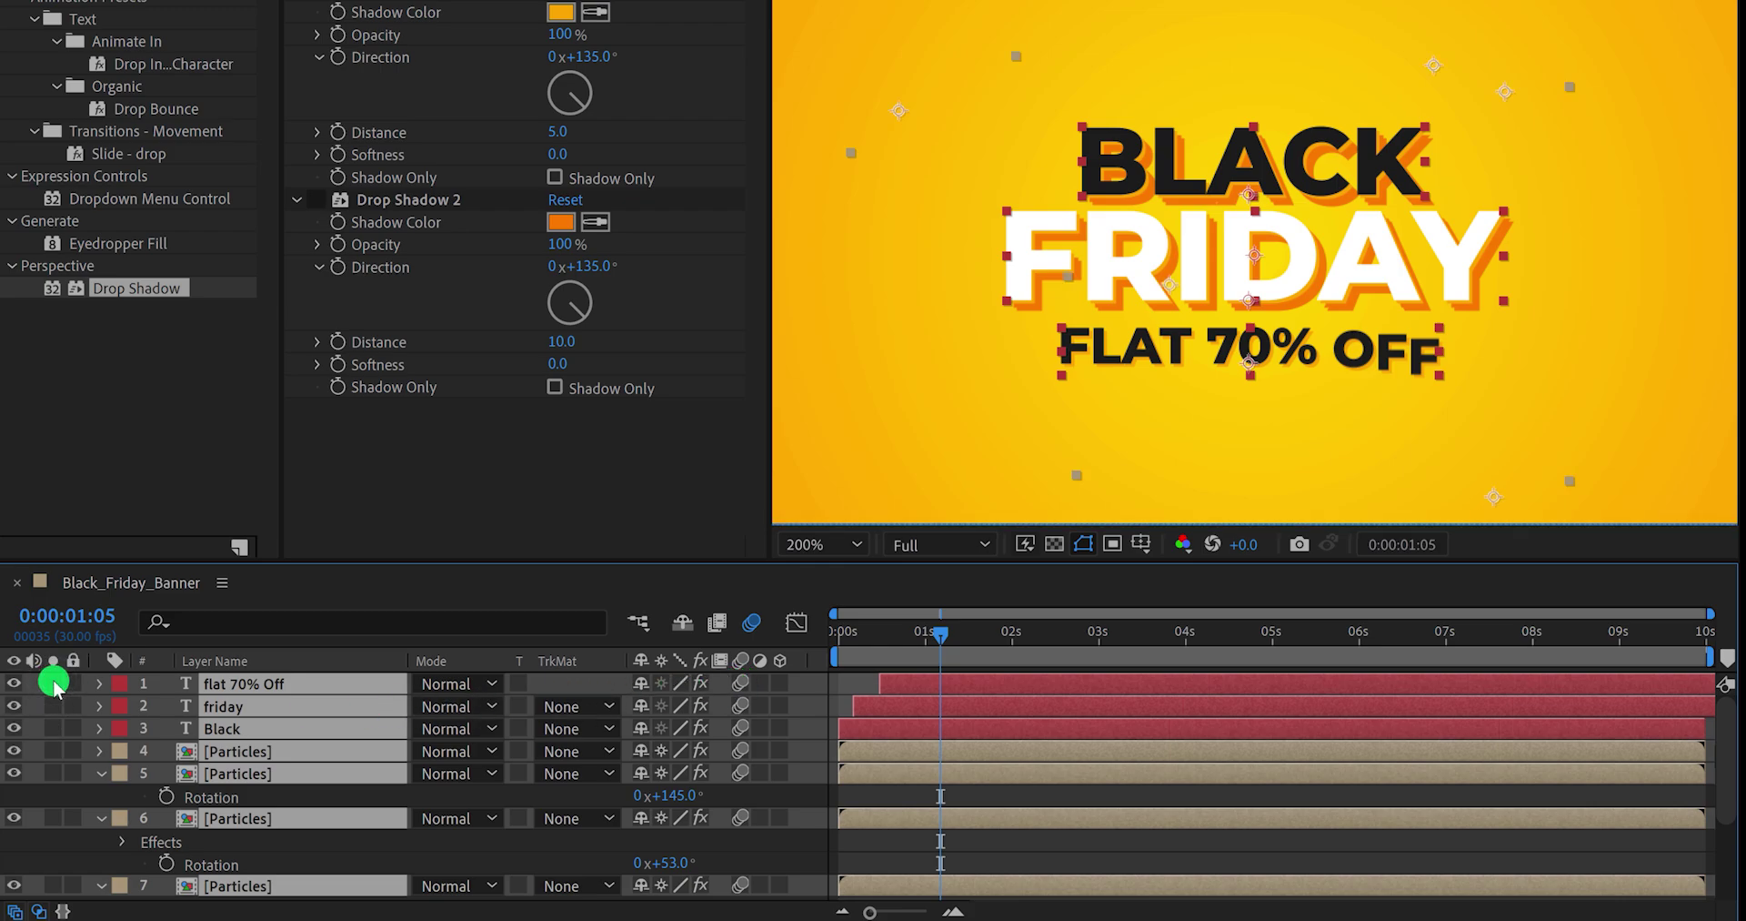
left_click(167, 705)
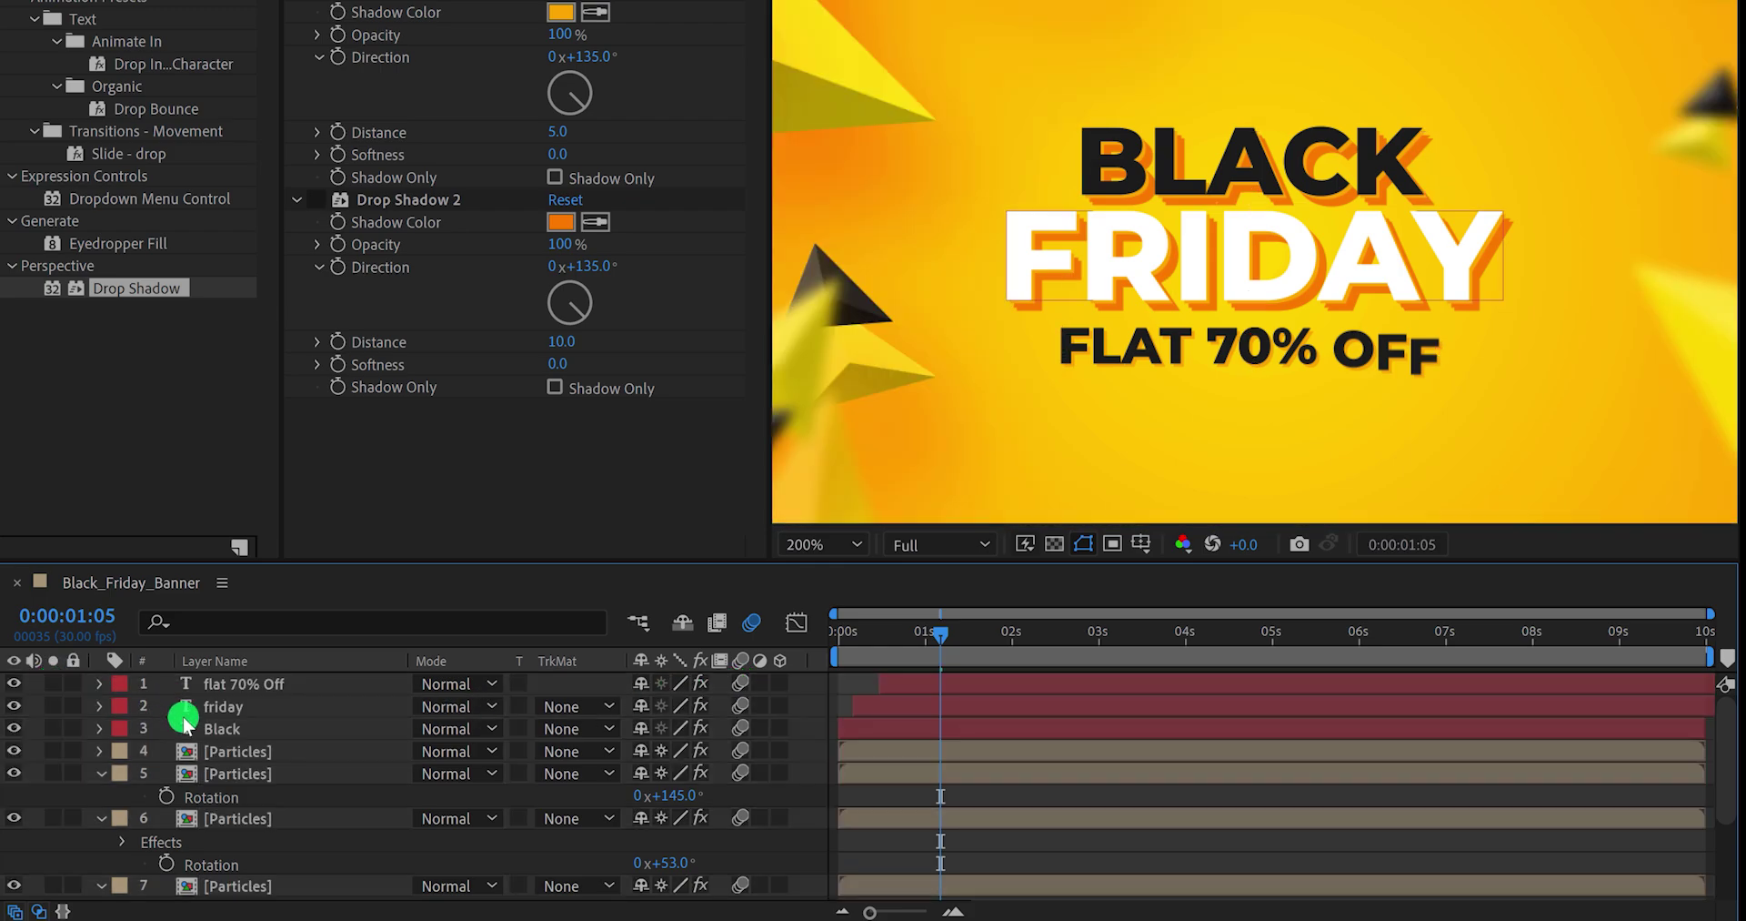
left_click(820, 551)
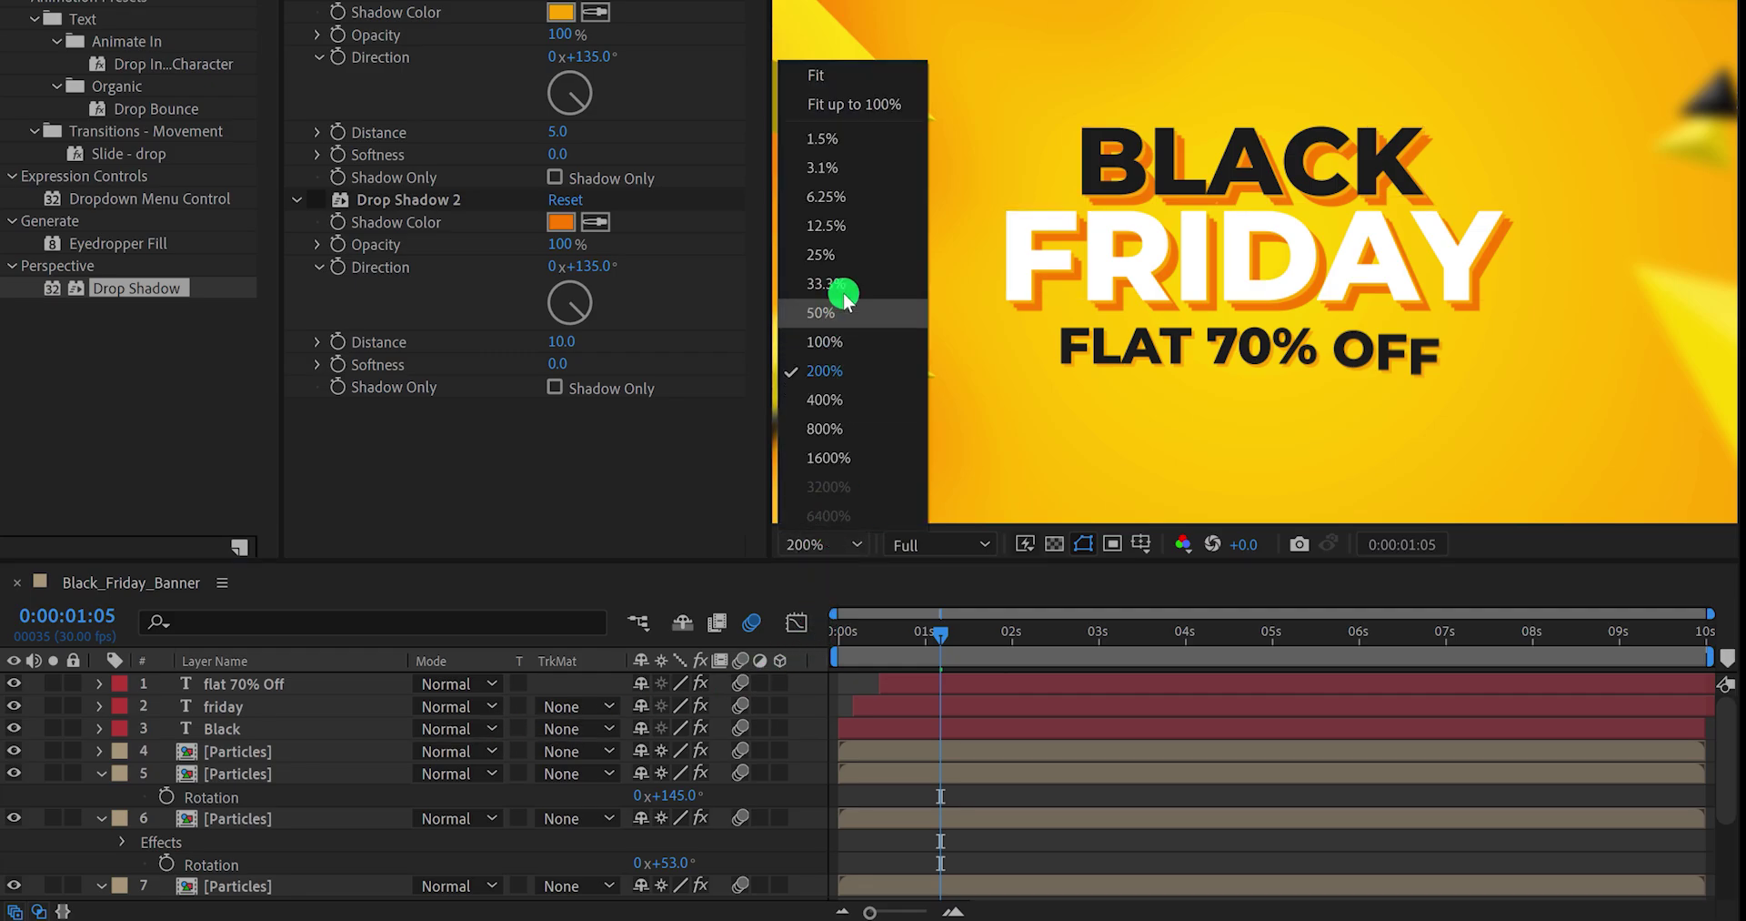
left_click(850, 106)
left_click_drag(999, 624, 1137, 652)
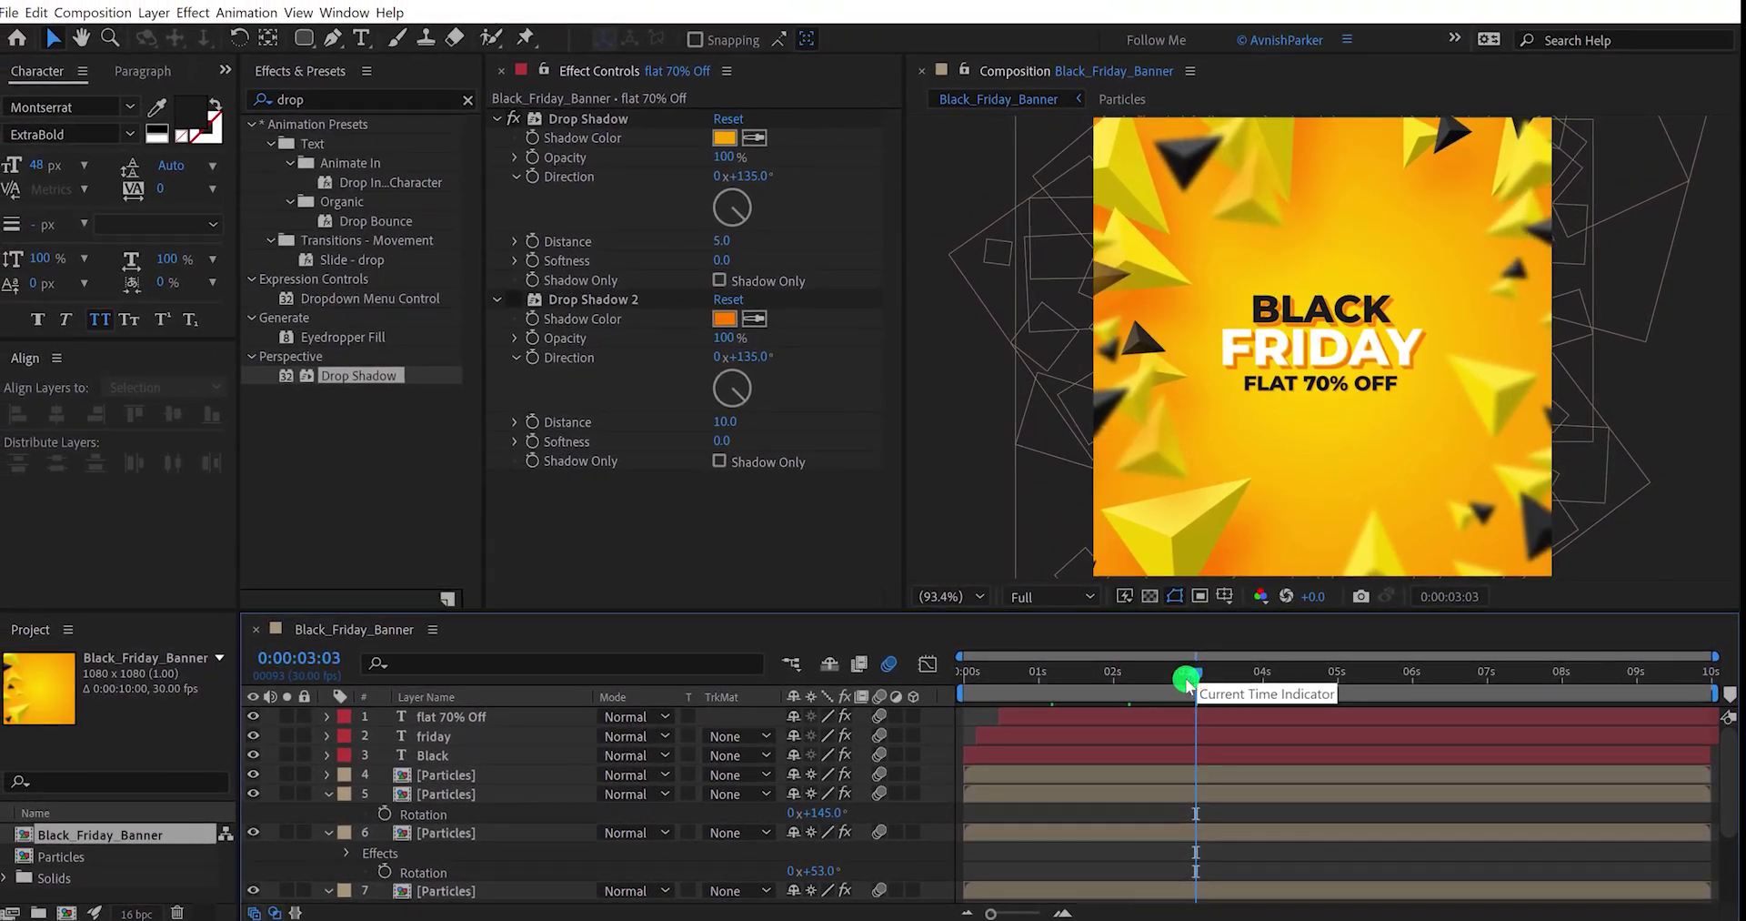
Step: Enlarge the FRIDAY text, set BLACK's font size to 119 px, and space BLACK and FLAT 70% OFF clear of FRIDAY
left_click(439, 737)
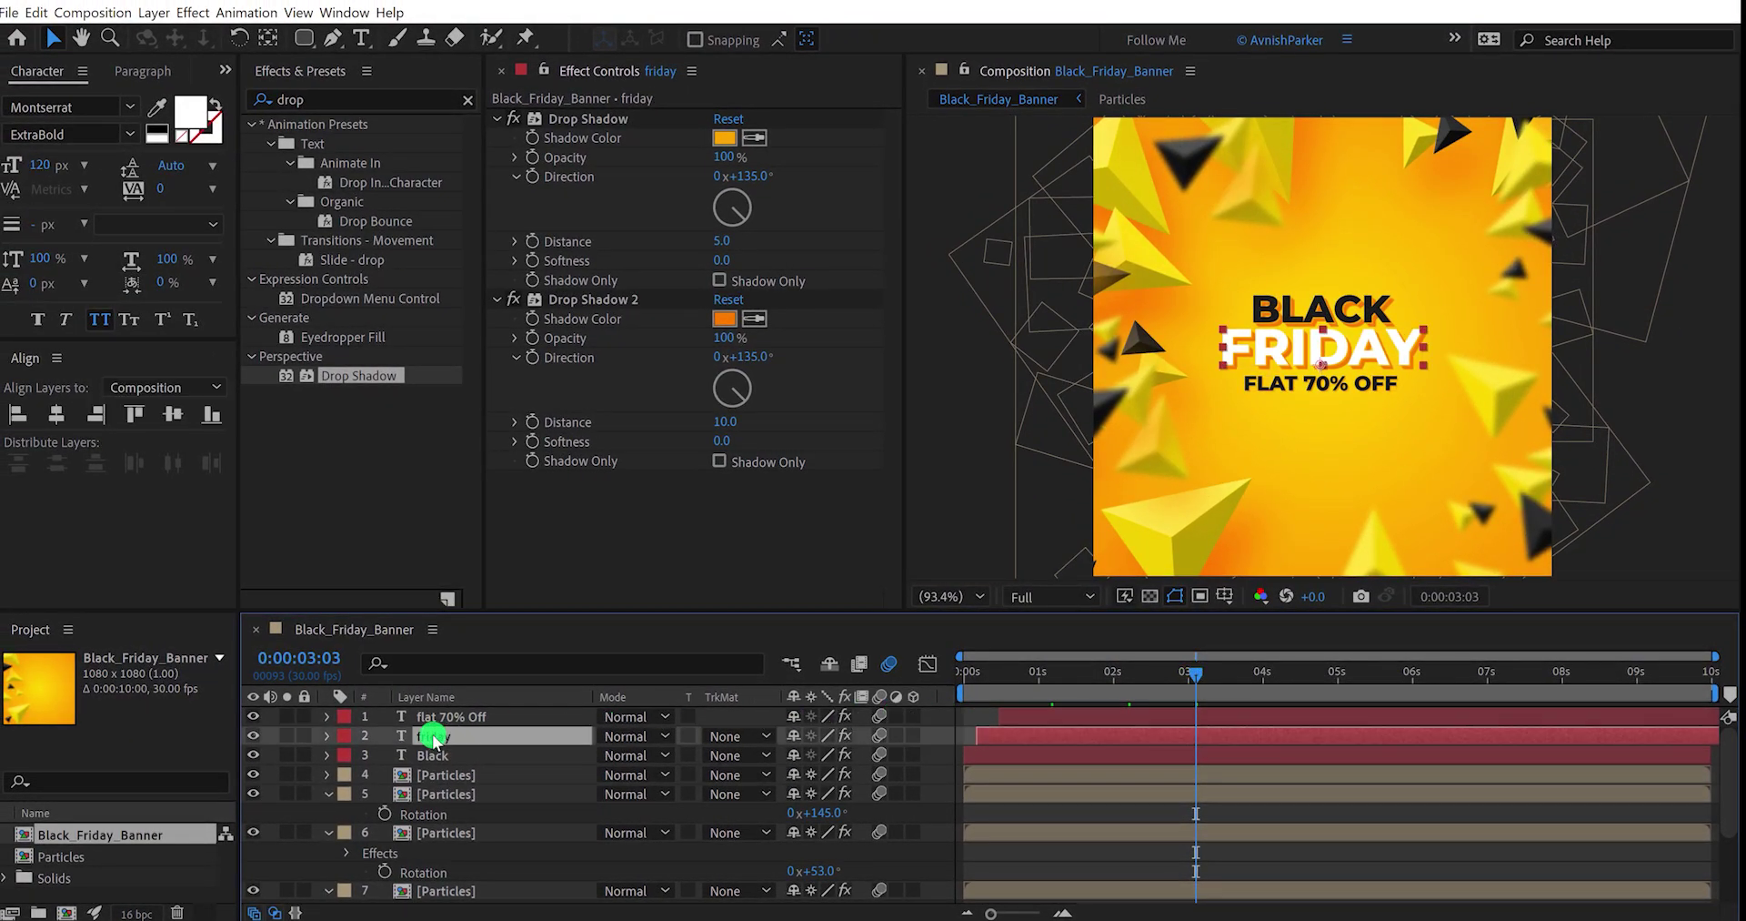
mouse_move(47, 168)
left_mouse_down()
mouse_move(120, 164)
mouse_move(79, 165)
left_mouse_up()
left_click(433, 755)
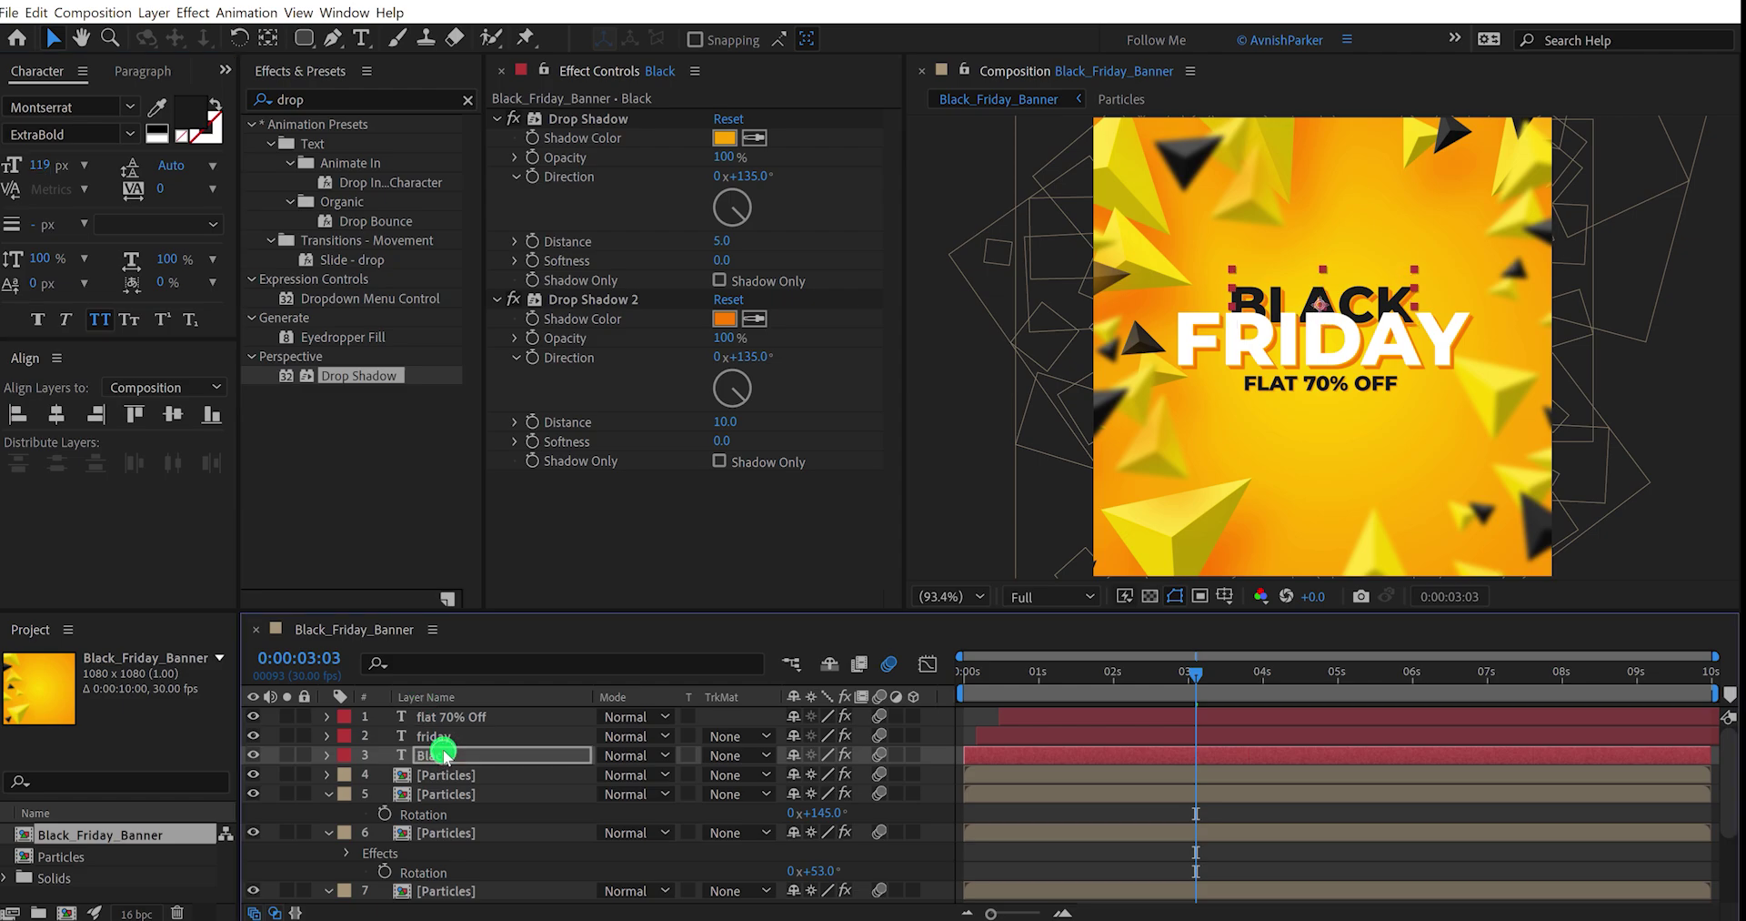
left_click(432, 716)
left_click(455, 754, "shift")
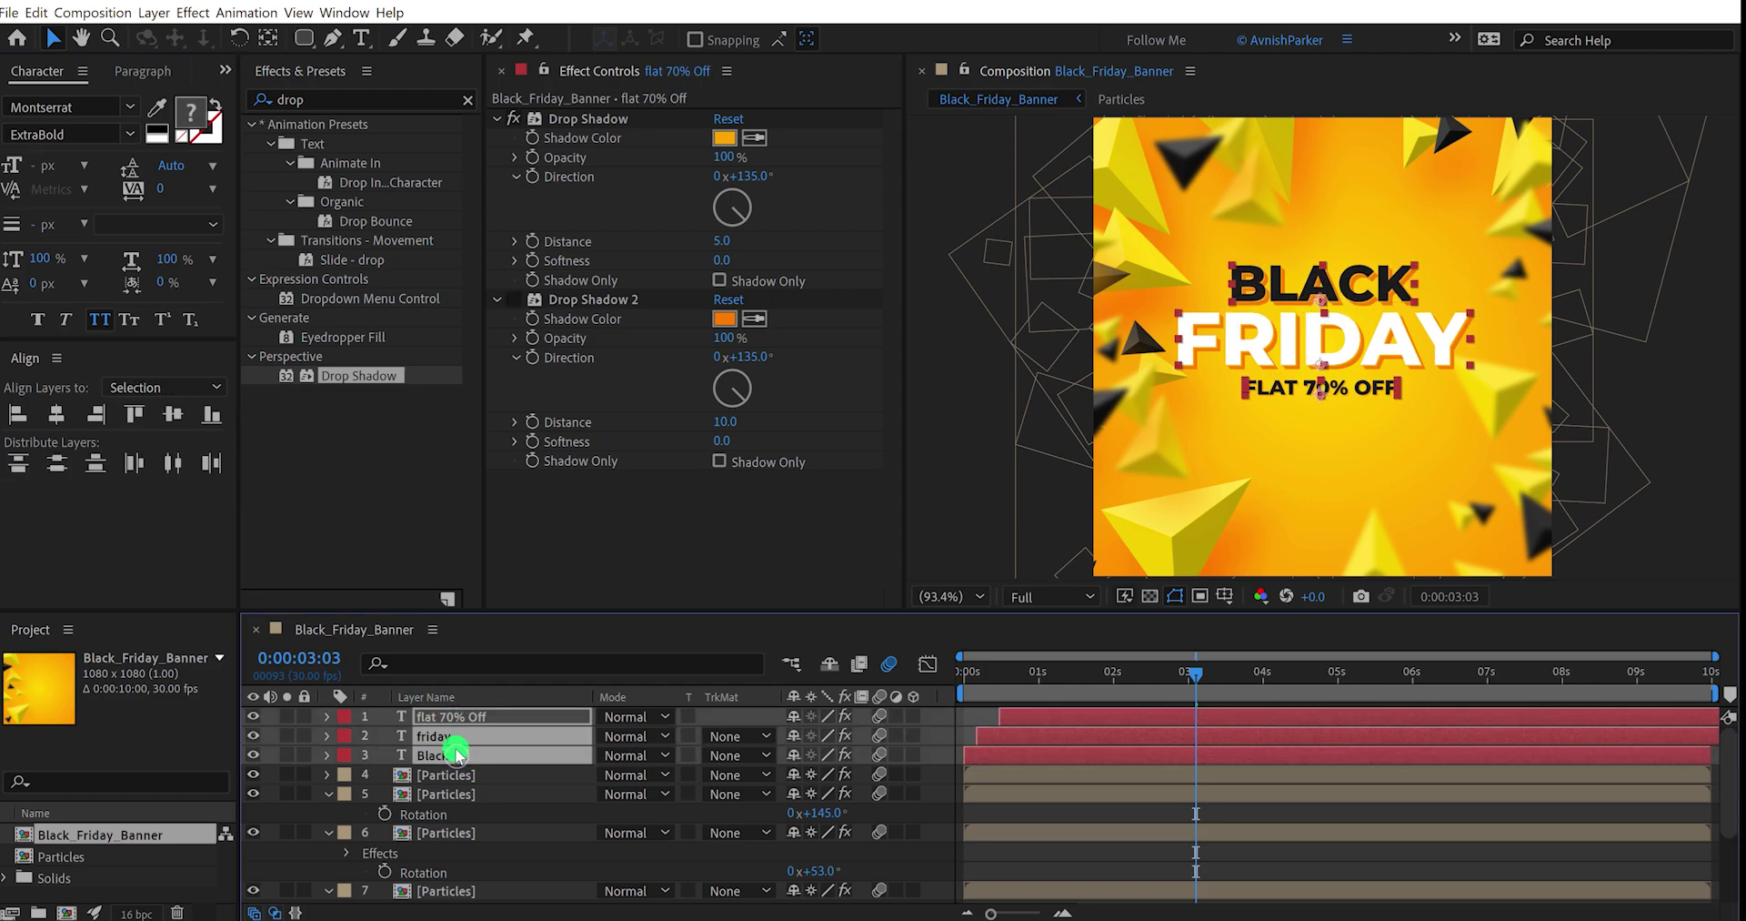
Step: Shift the three text layers together in time so Black starts at 0:00:00:15, keeping their stagger
left_click(988, 753)
left_click(1019, 712, "shift")
left_click(1001, 739)
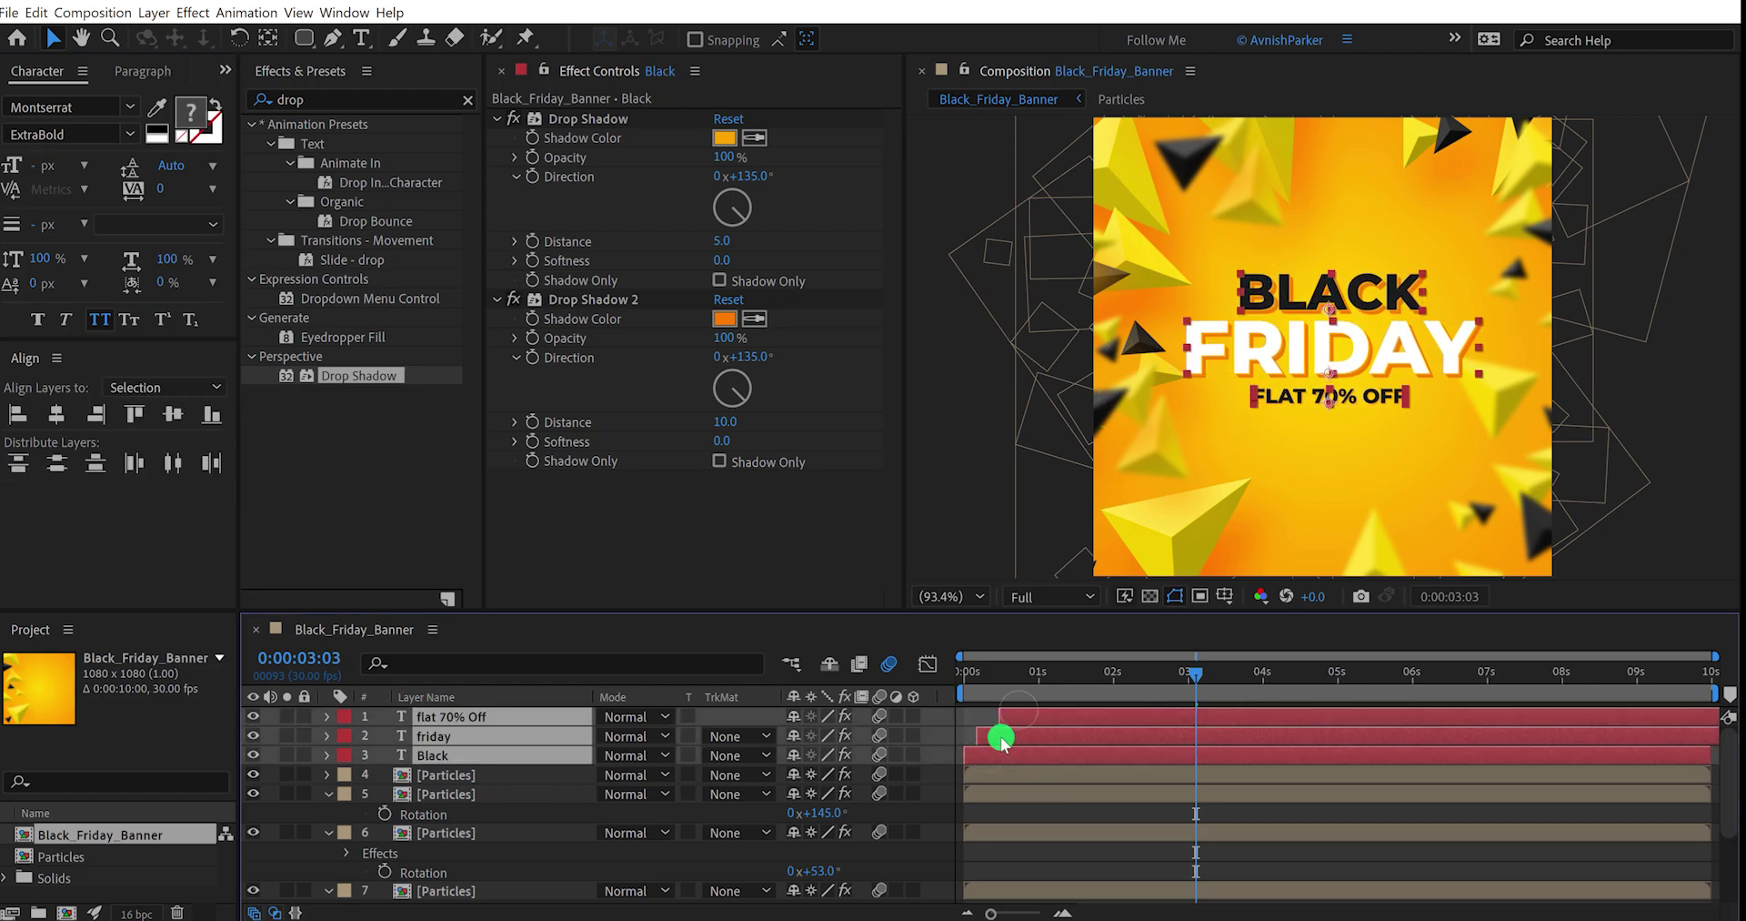
left_click(1001, 673)
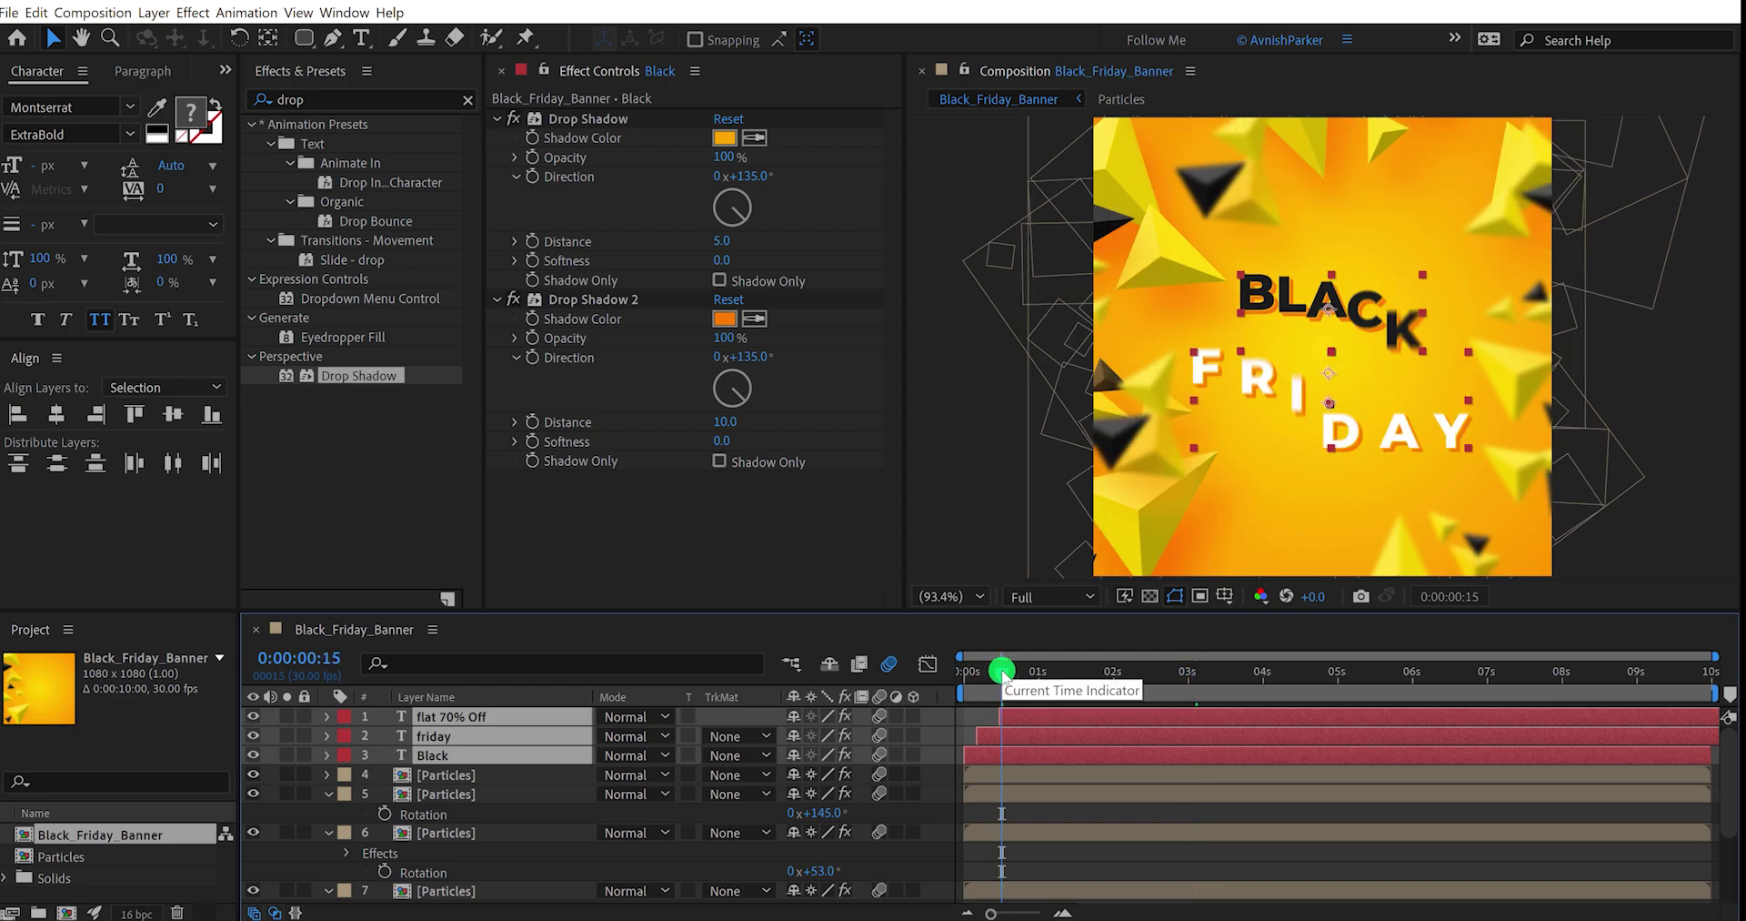
left_click_drag(991, 758, 1011, 759)
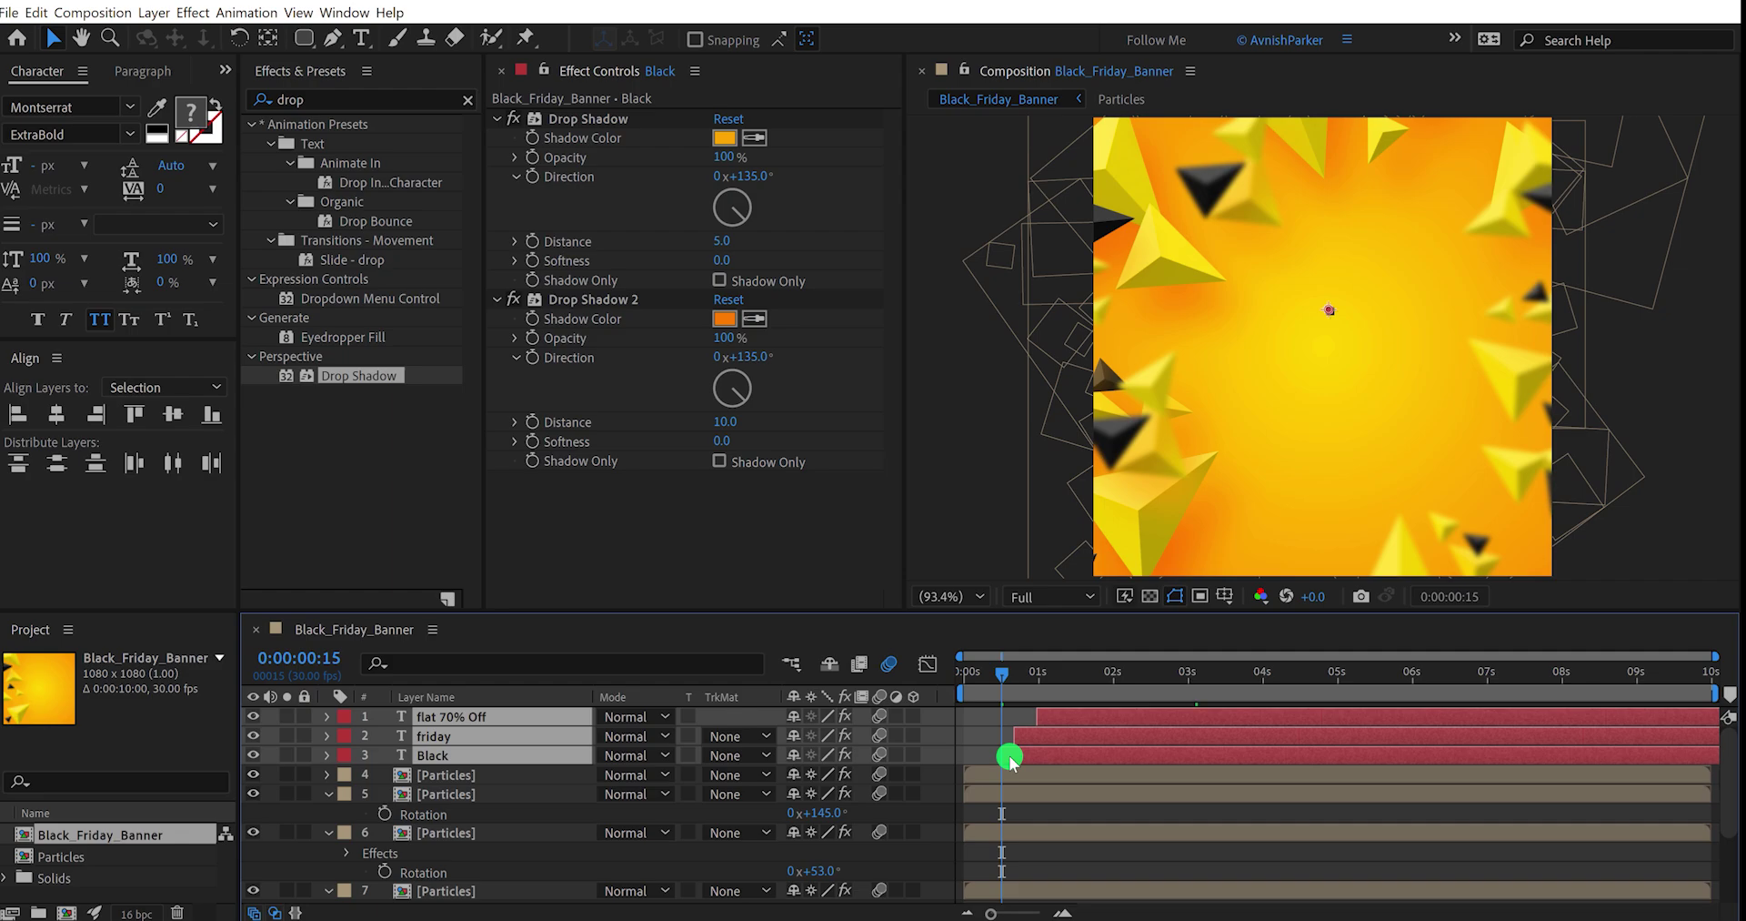
Step: Open the Particles composition and add Position keyframes to all eight particle layers at 0:00:00:15
left_click(989, 776)
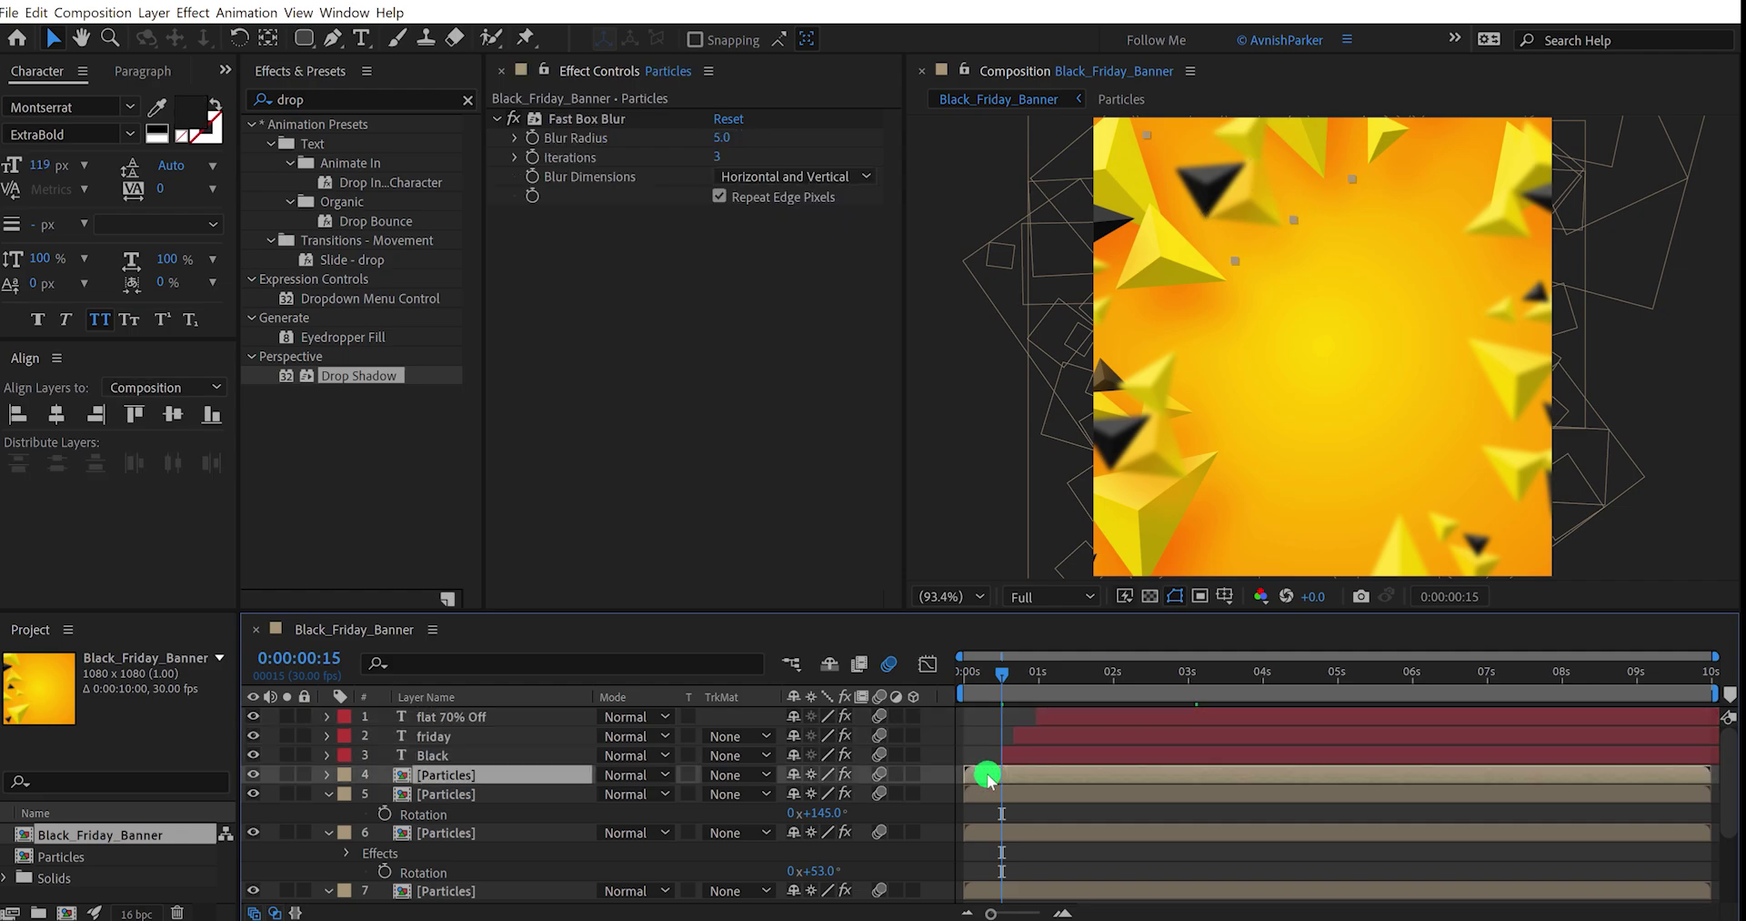
double_click(989, 774)
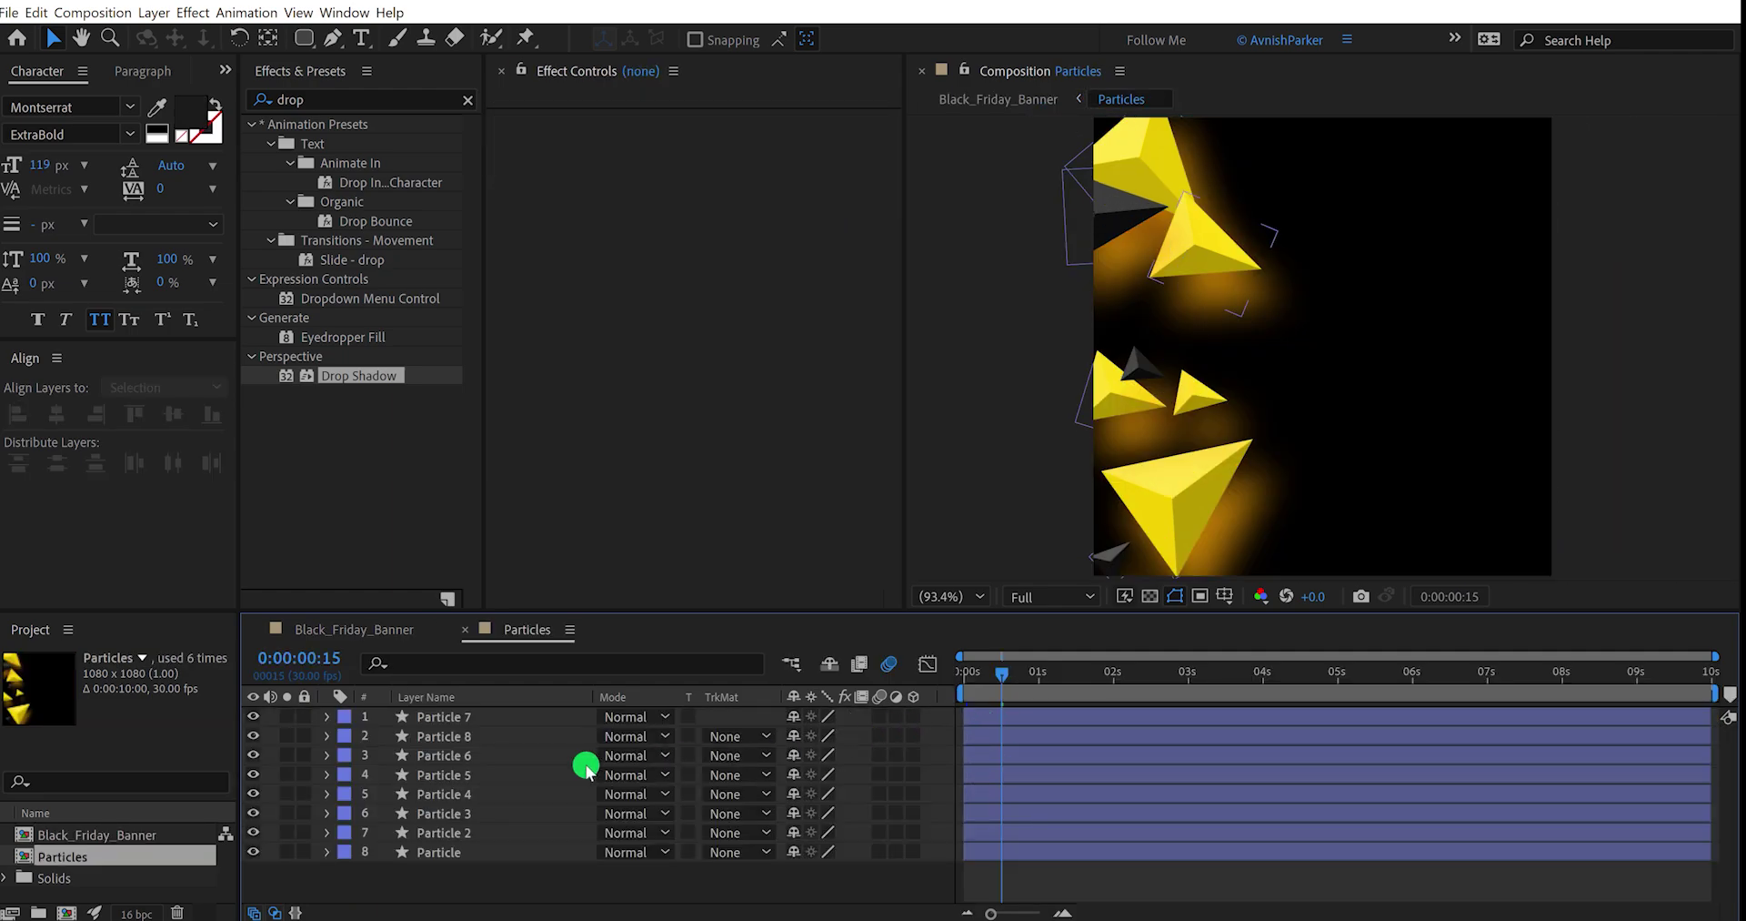
left_click_drag(478, 879, 471, 721)
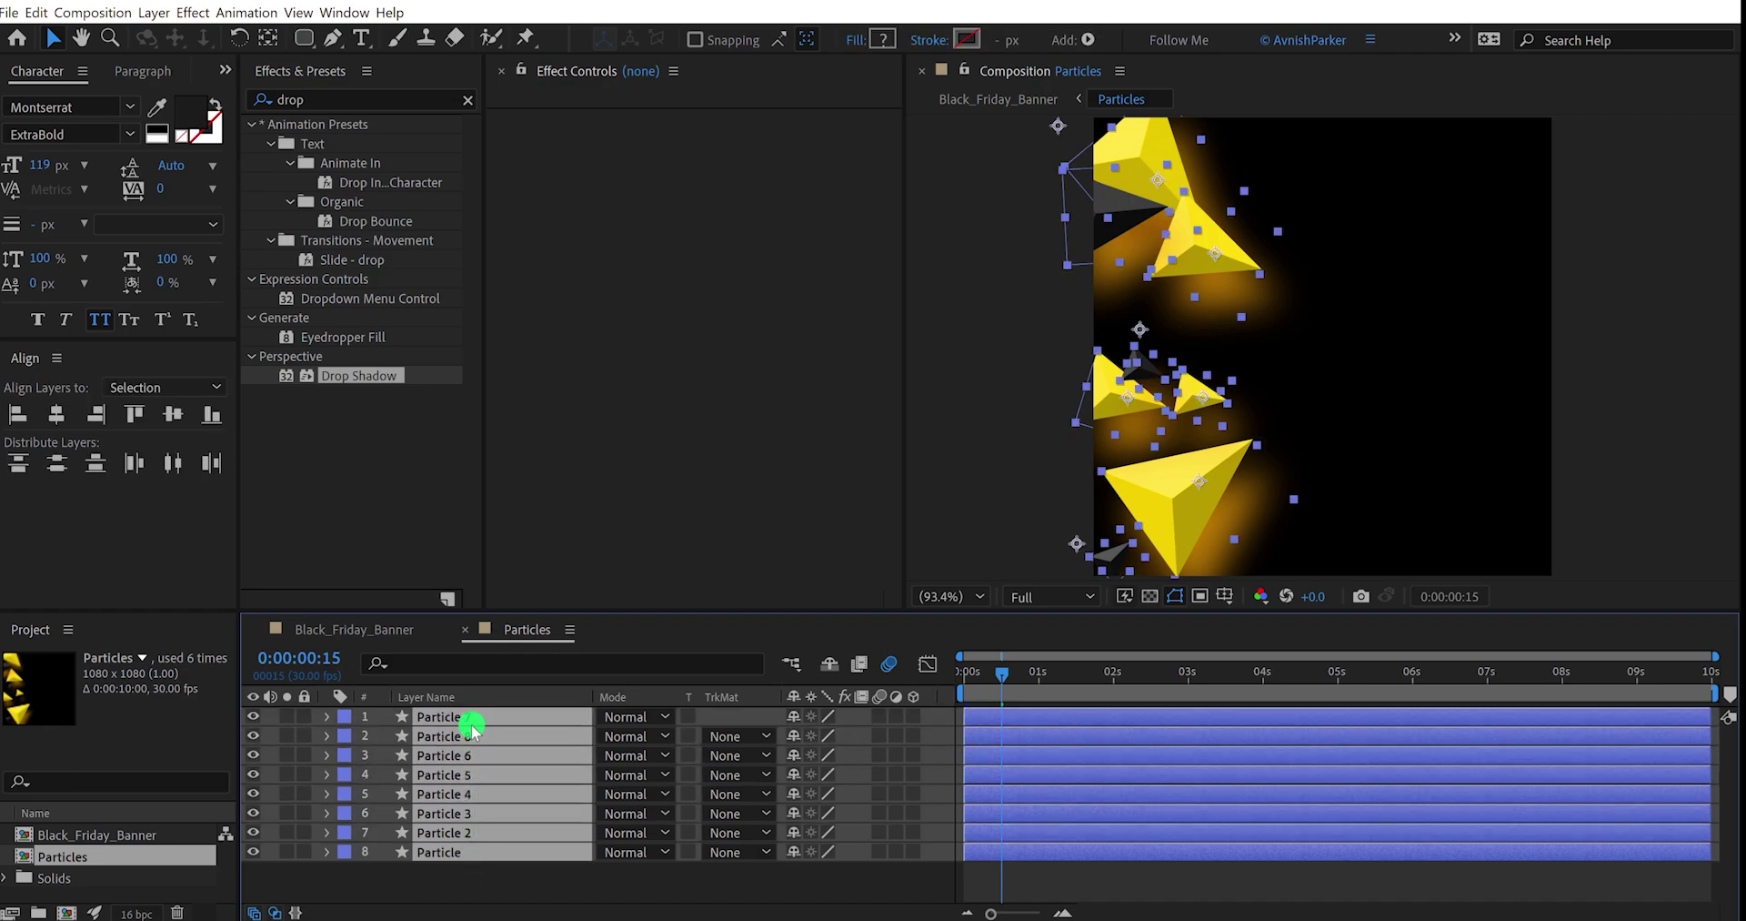
key("p")
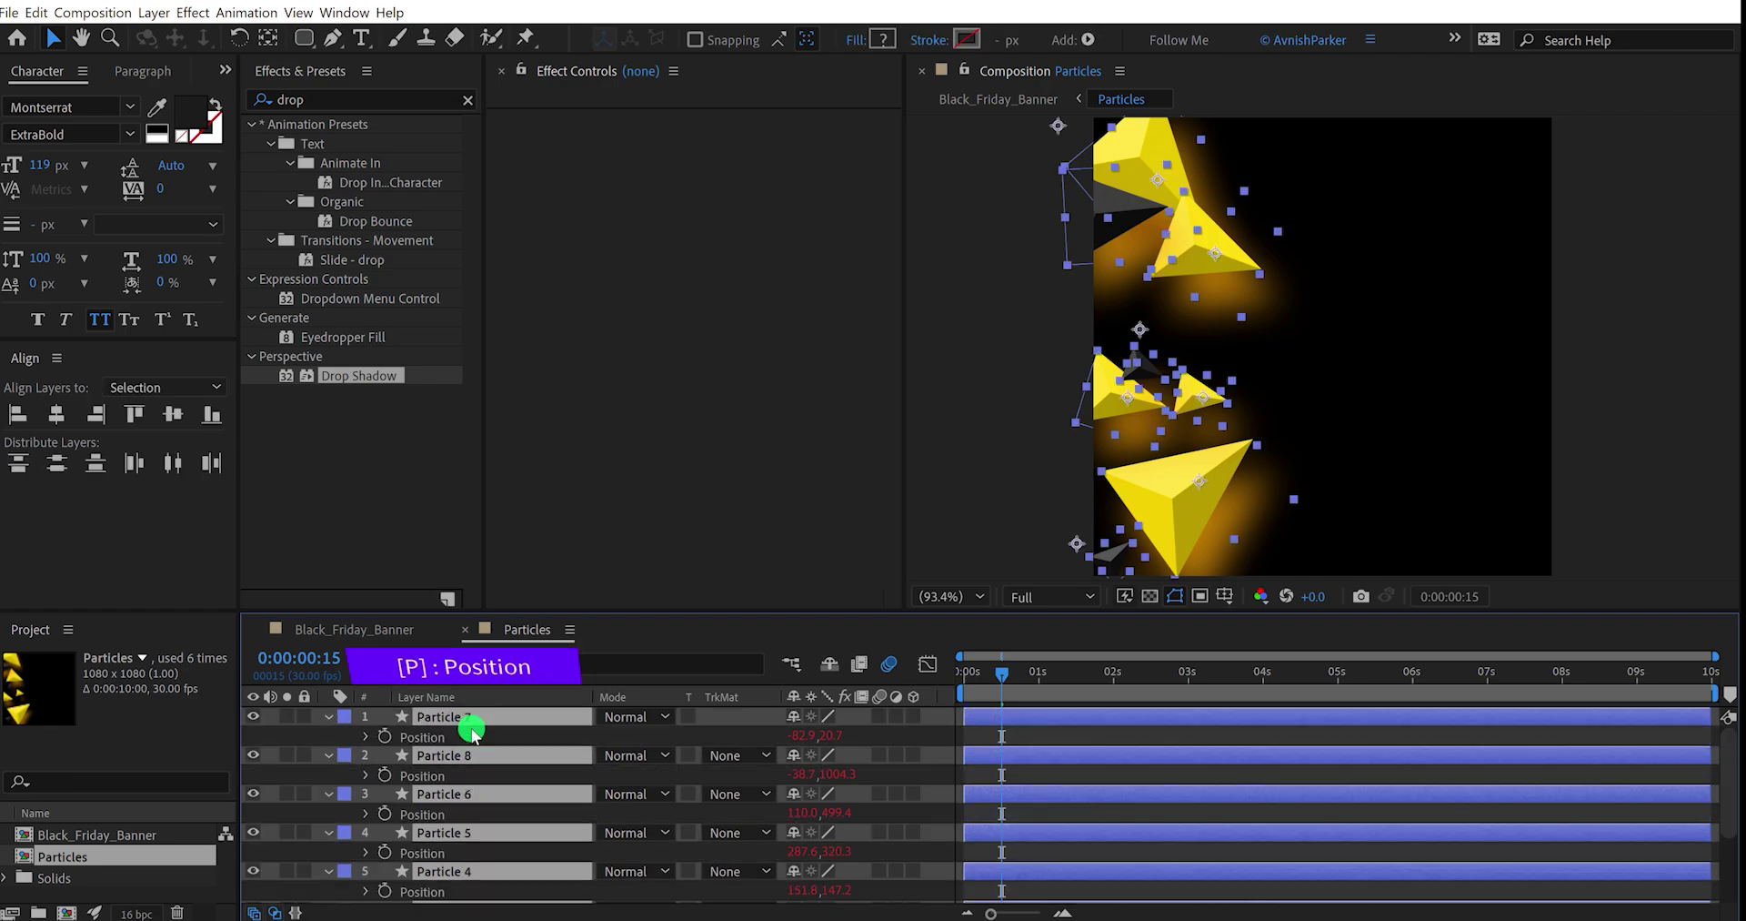
left_click(384, 737)
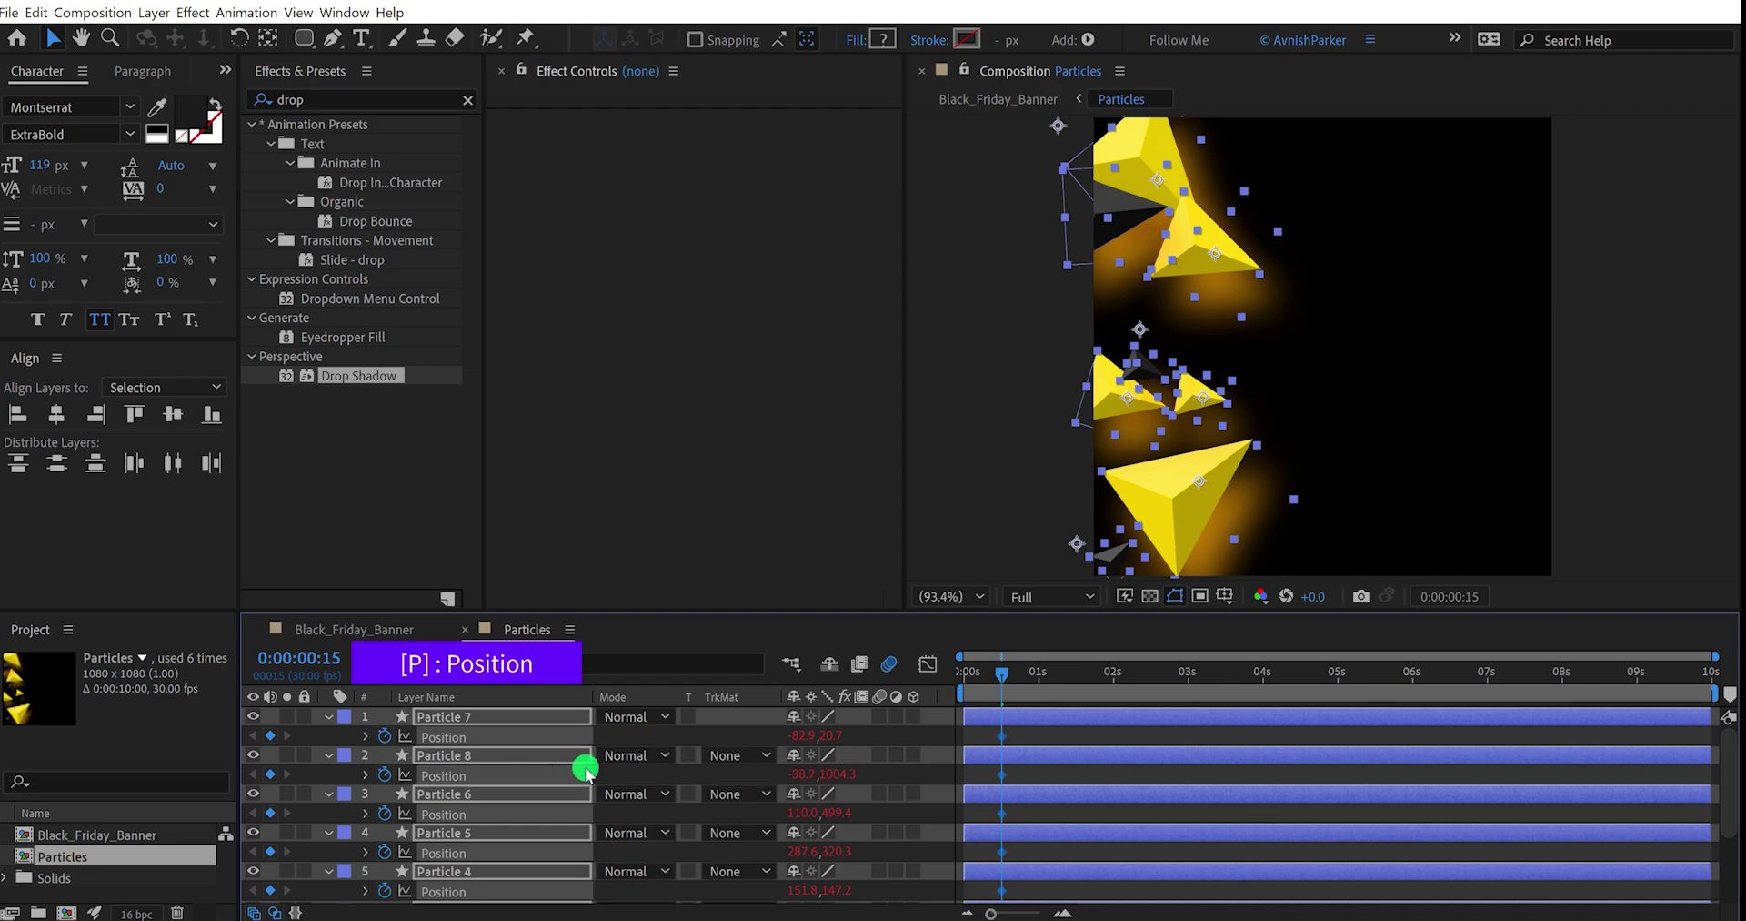
Step: At 0:00:00:00, move every particle into one overlapping cluster near the middle of the Particles composition
left_click_drag(999, 673, 962, 683)
left_click(1028, 738)
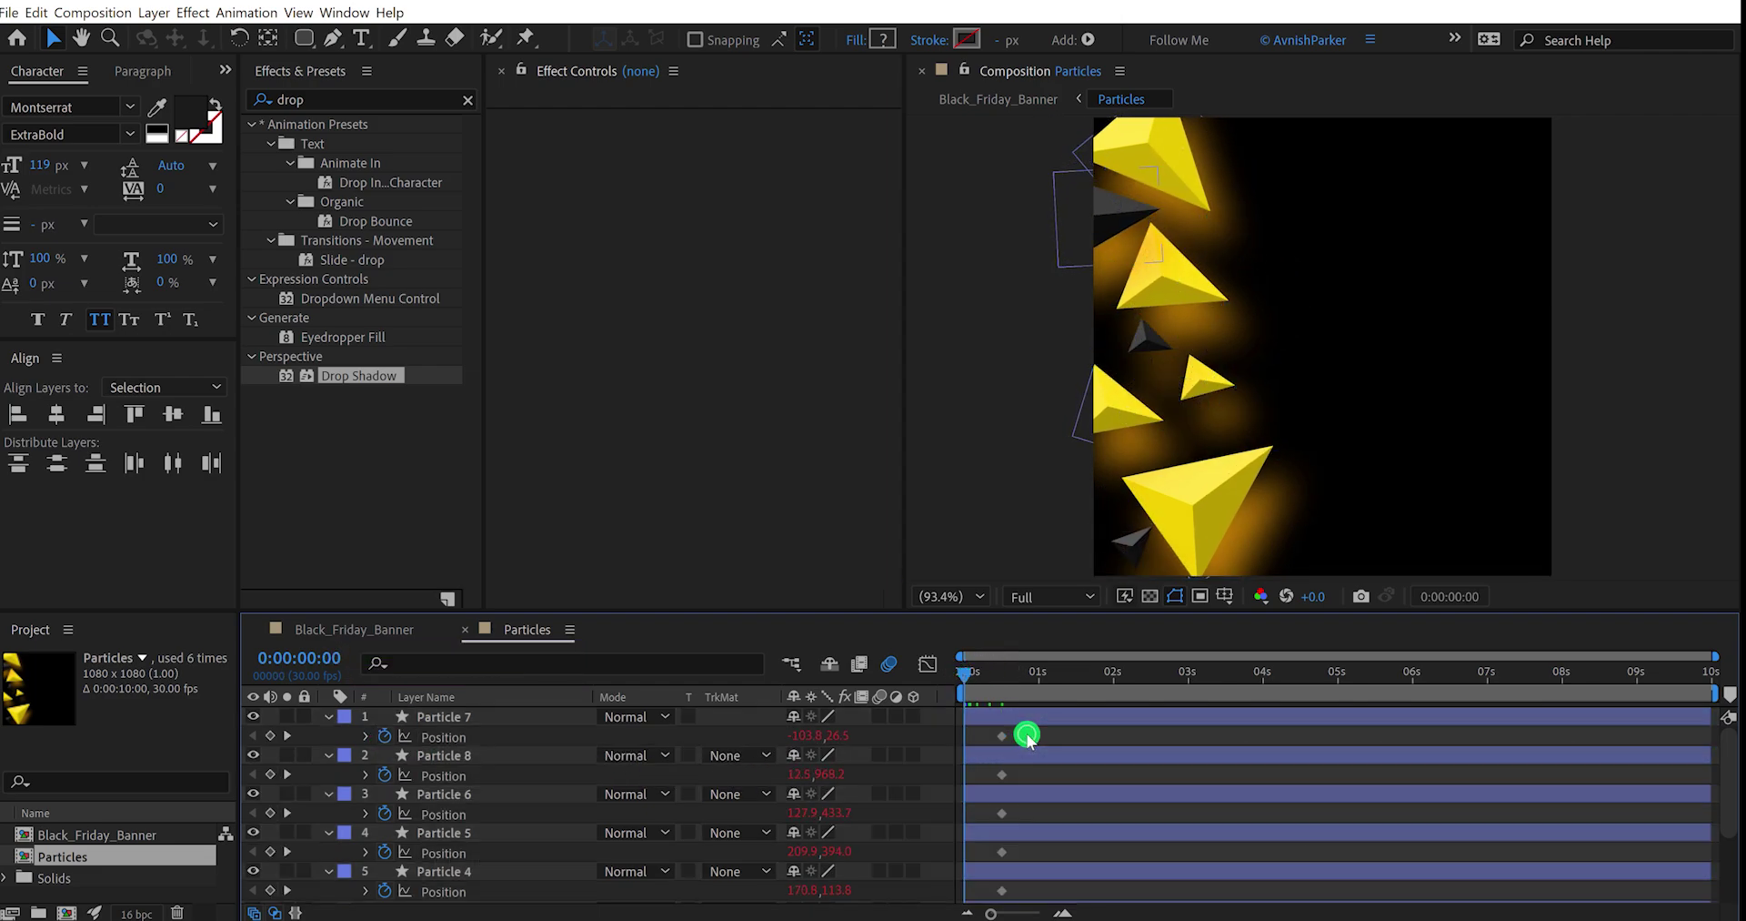
left_click_drag(1219, 505, 1281, 371)
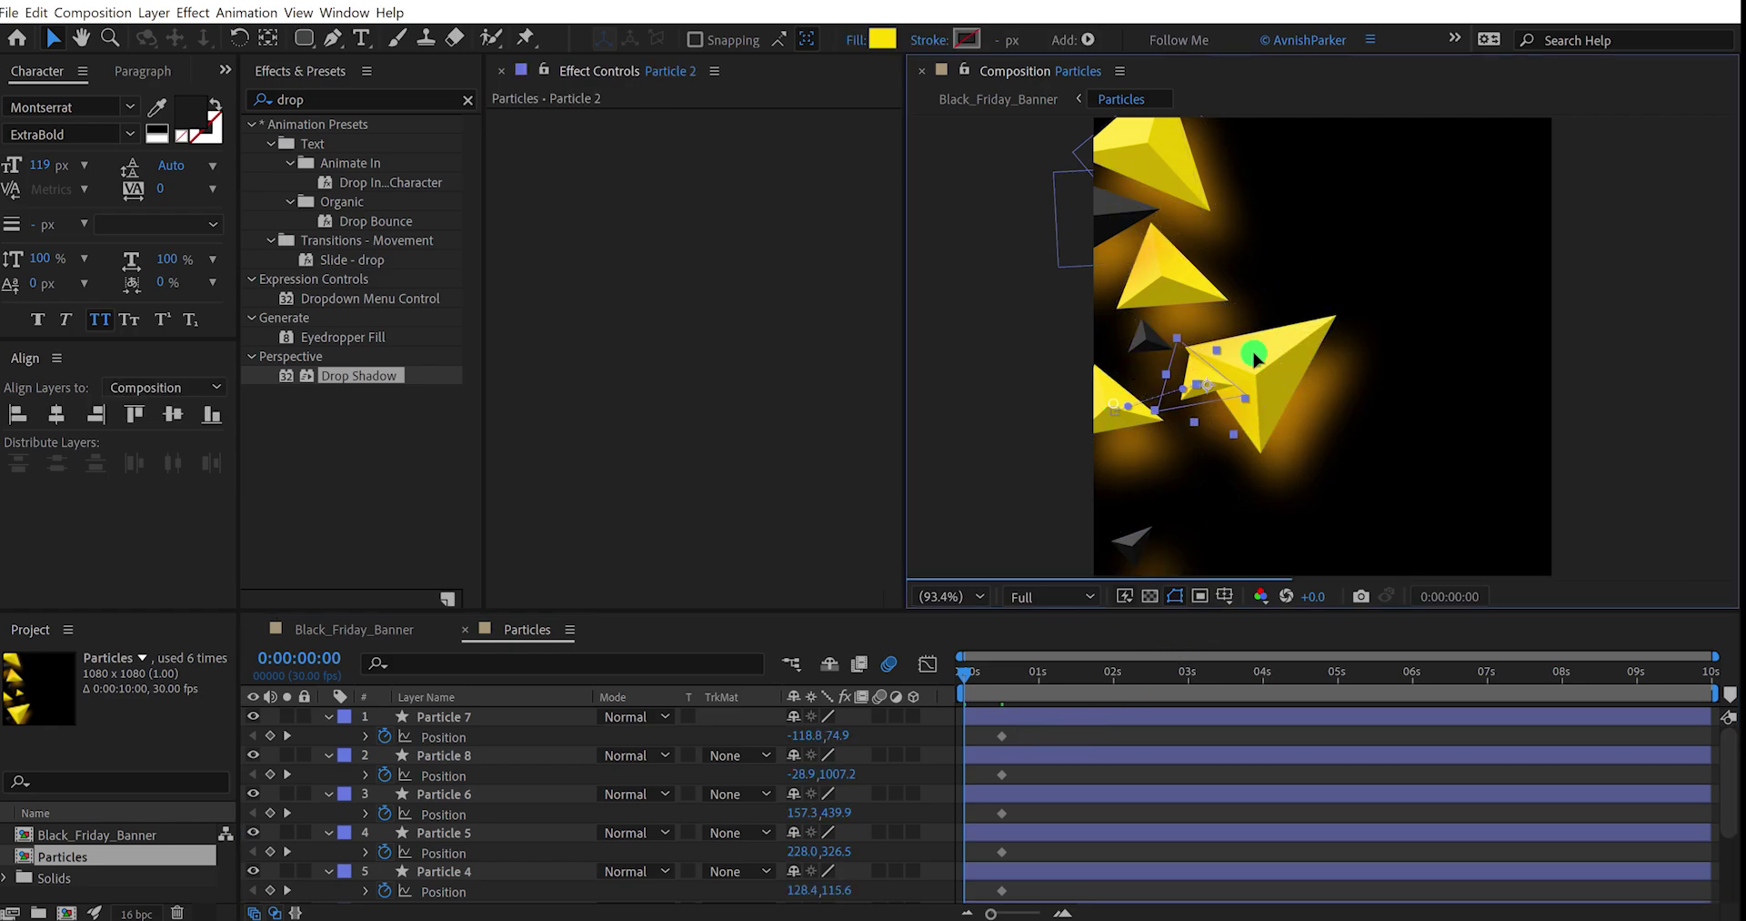
left_click_drag(1132, 541, 1292, 346)
left_click_drag(1151, 334, 1268, 309)
left_click_drag(1169, 278, 1248, 293)
left_click_drag(1127, 214, 1239, 293)
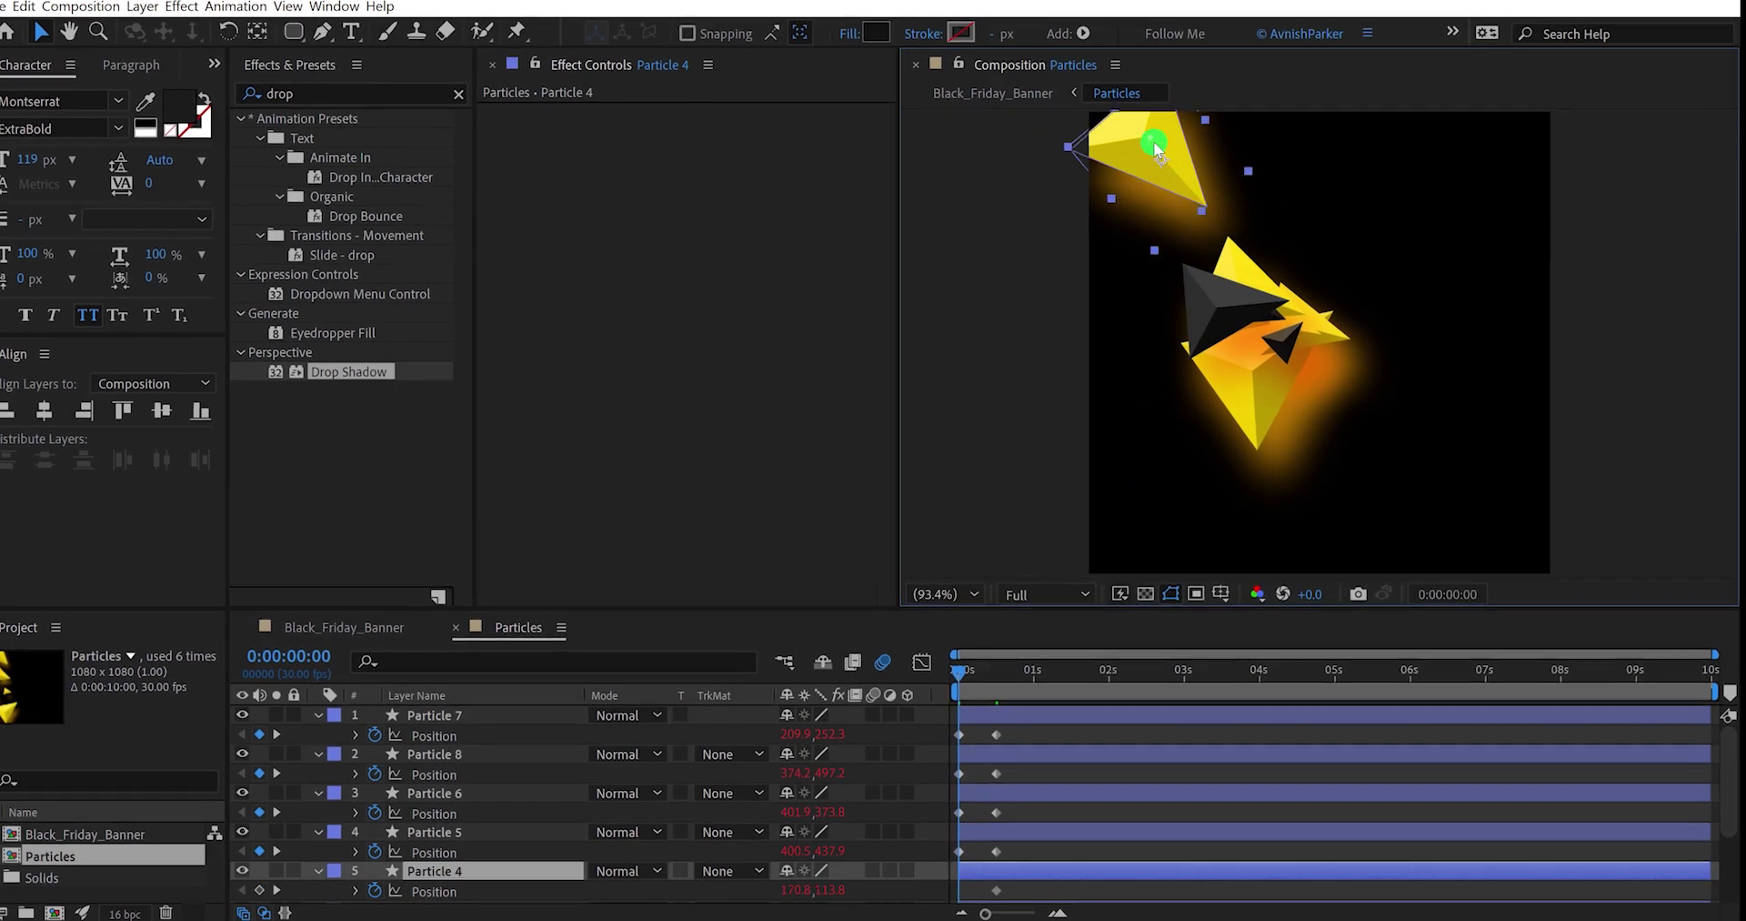
left_click_drag(1153, 141, 1281, 243)
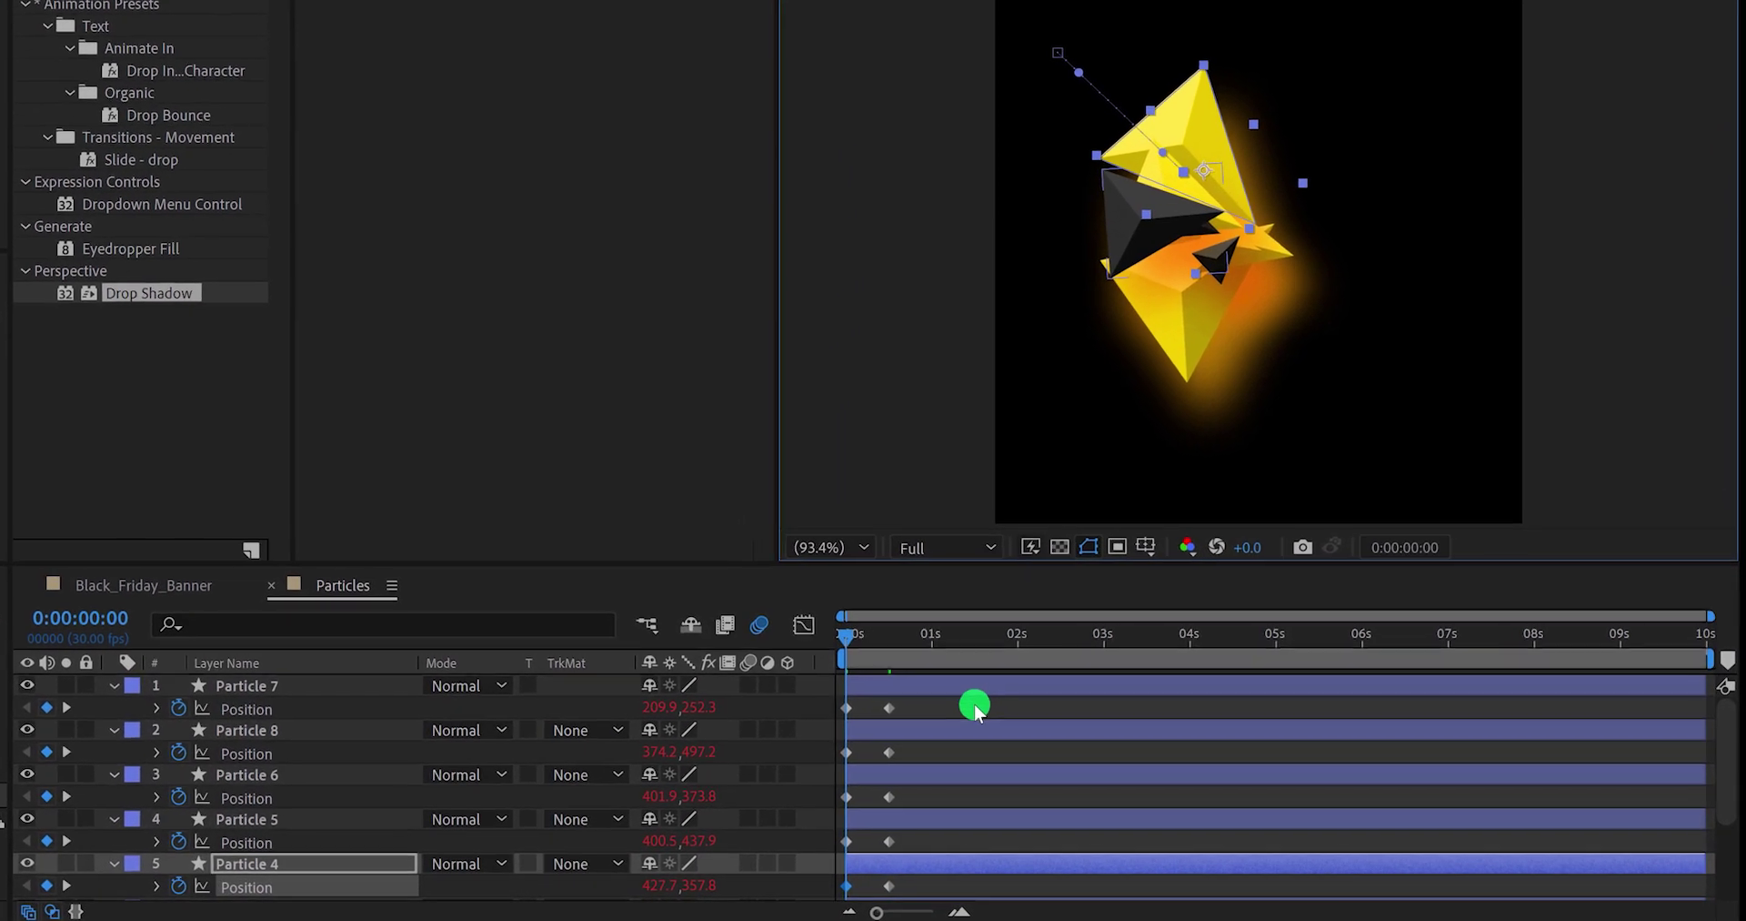
Step: Apply Easy Ease to the start and end Position keyframes of all eight particle layers
left_click_drag(988, 710, 780, 899)
scroll(926, 823, "down", 3)
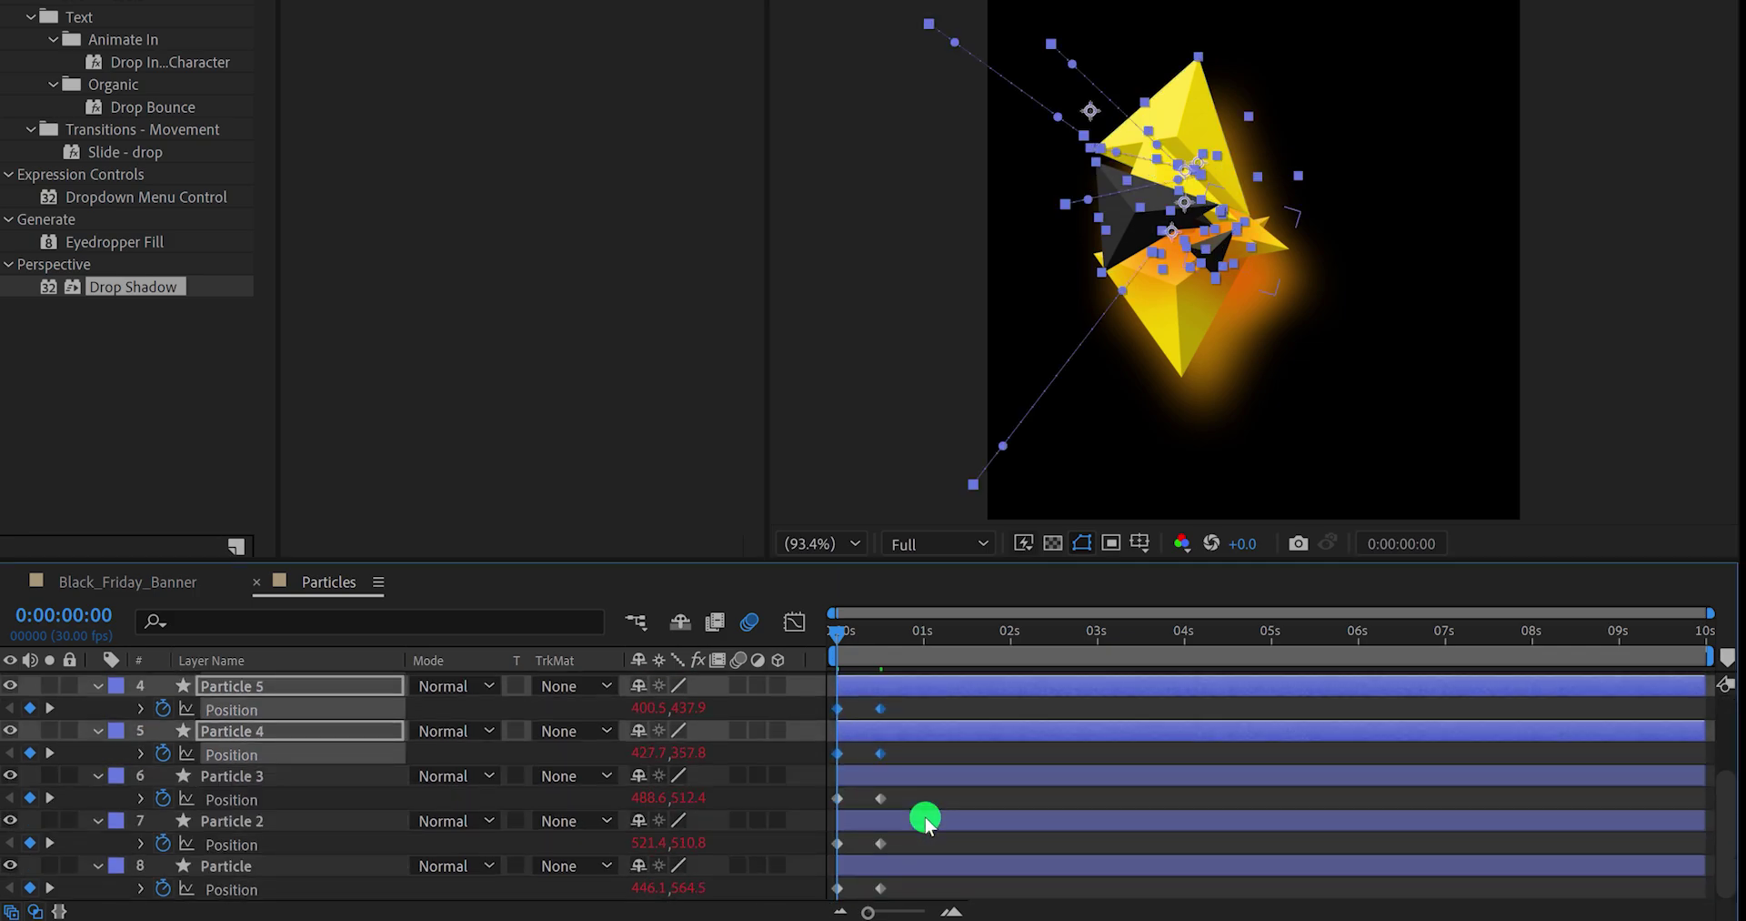
left_click_drag(941, 793, 799, 895)
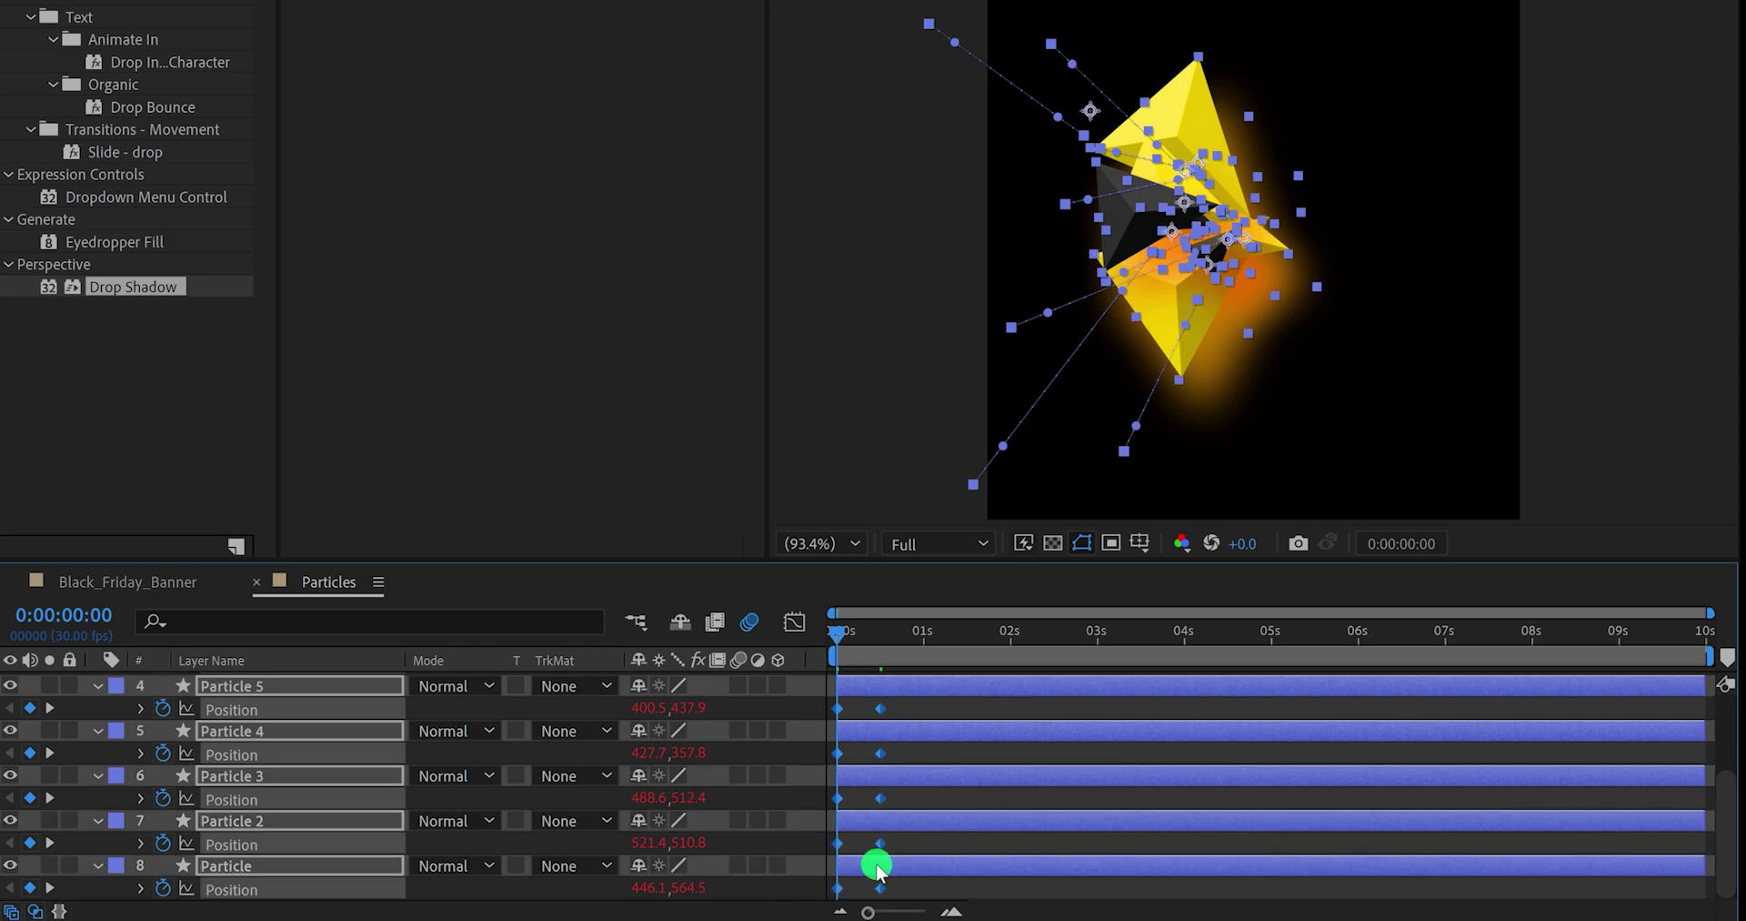
right_click(881, 800)
mouse_move(964, 784)
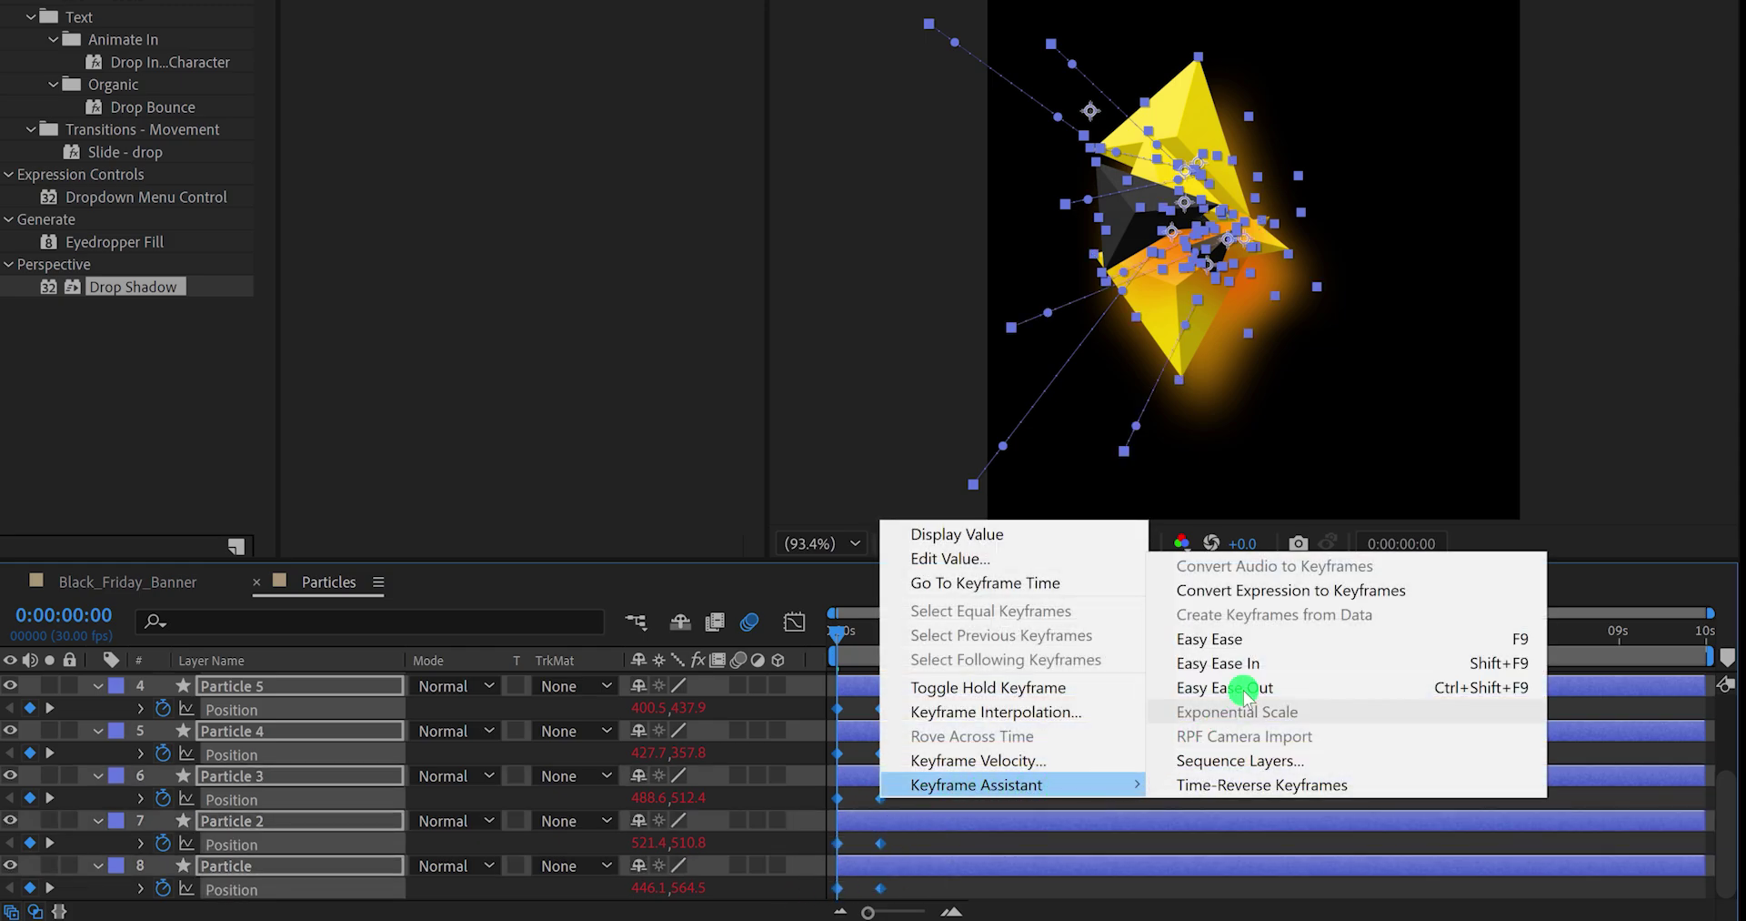
left_click(1253, 638)
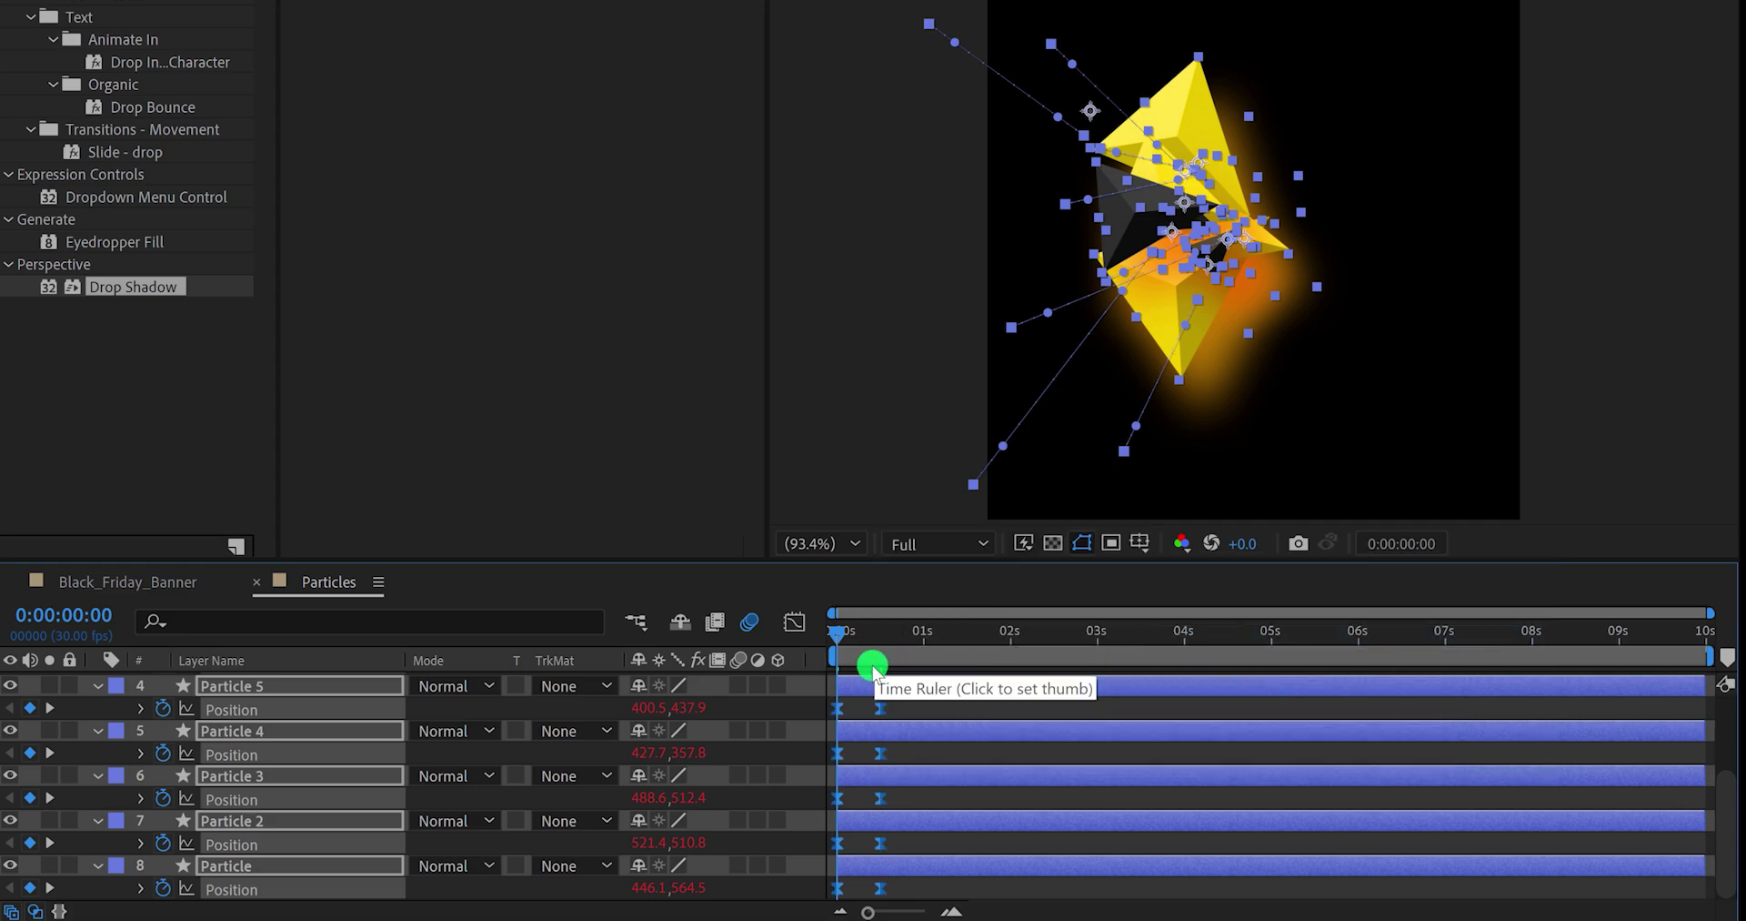
Step: In the speed graph, lengthen the incoming influence of the particles' end Position keyframes for a fast start and long slowdown
left_click(795, 622)
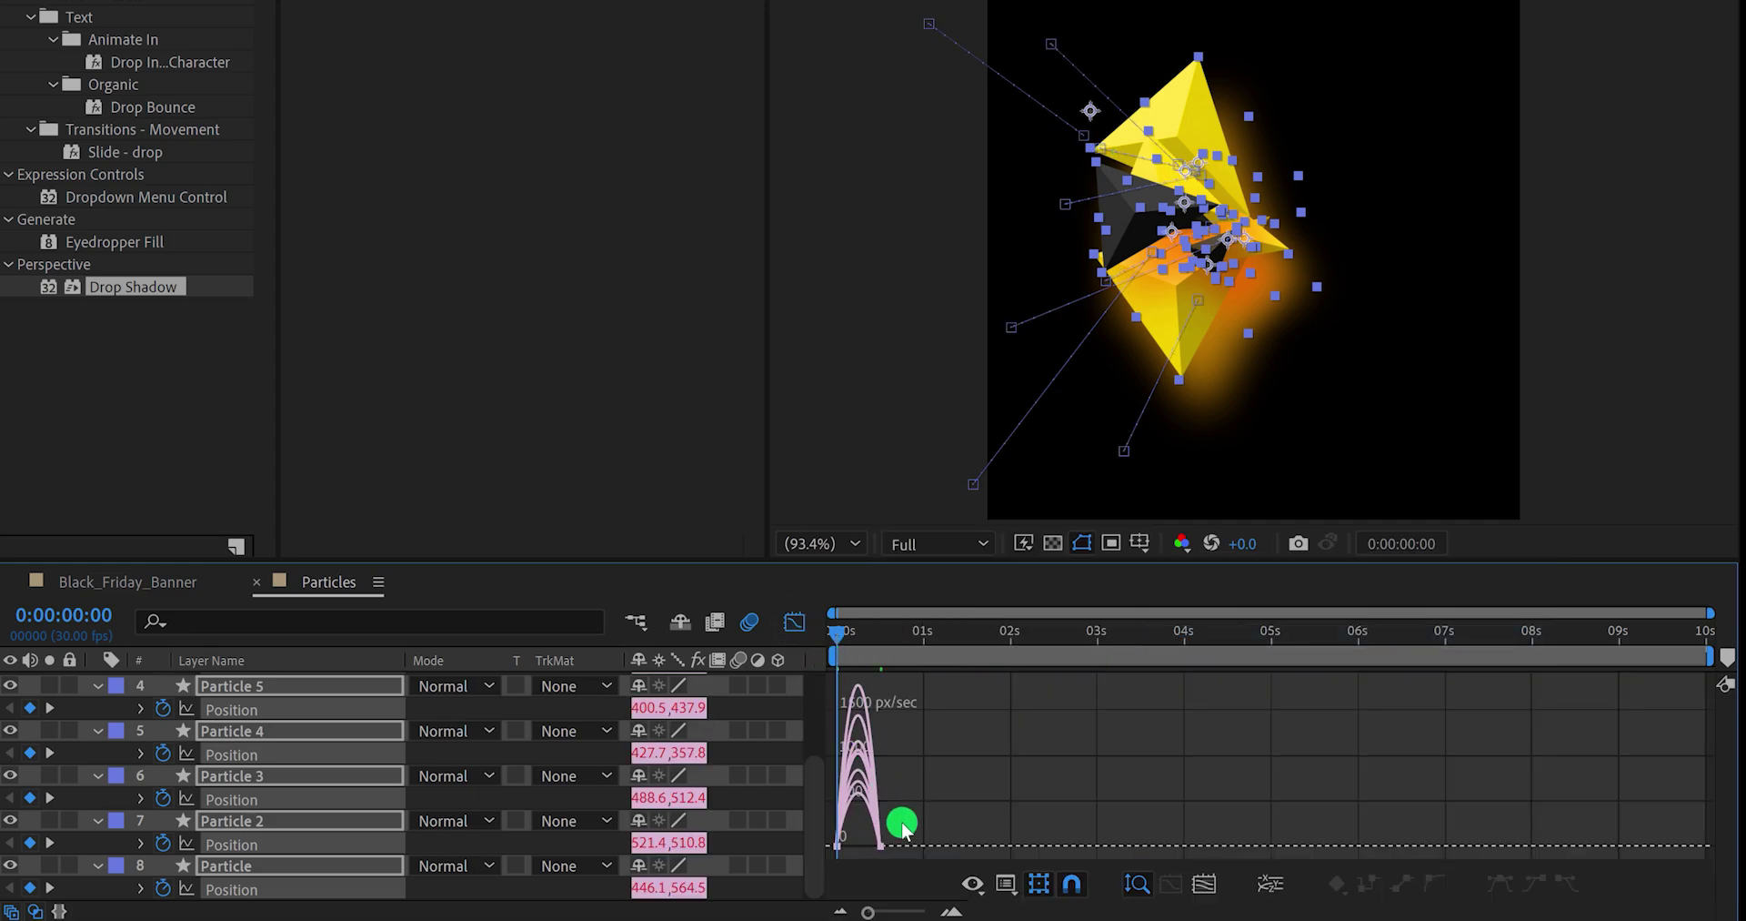
left_click_drag(880, 855, 851, 863)
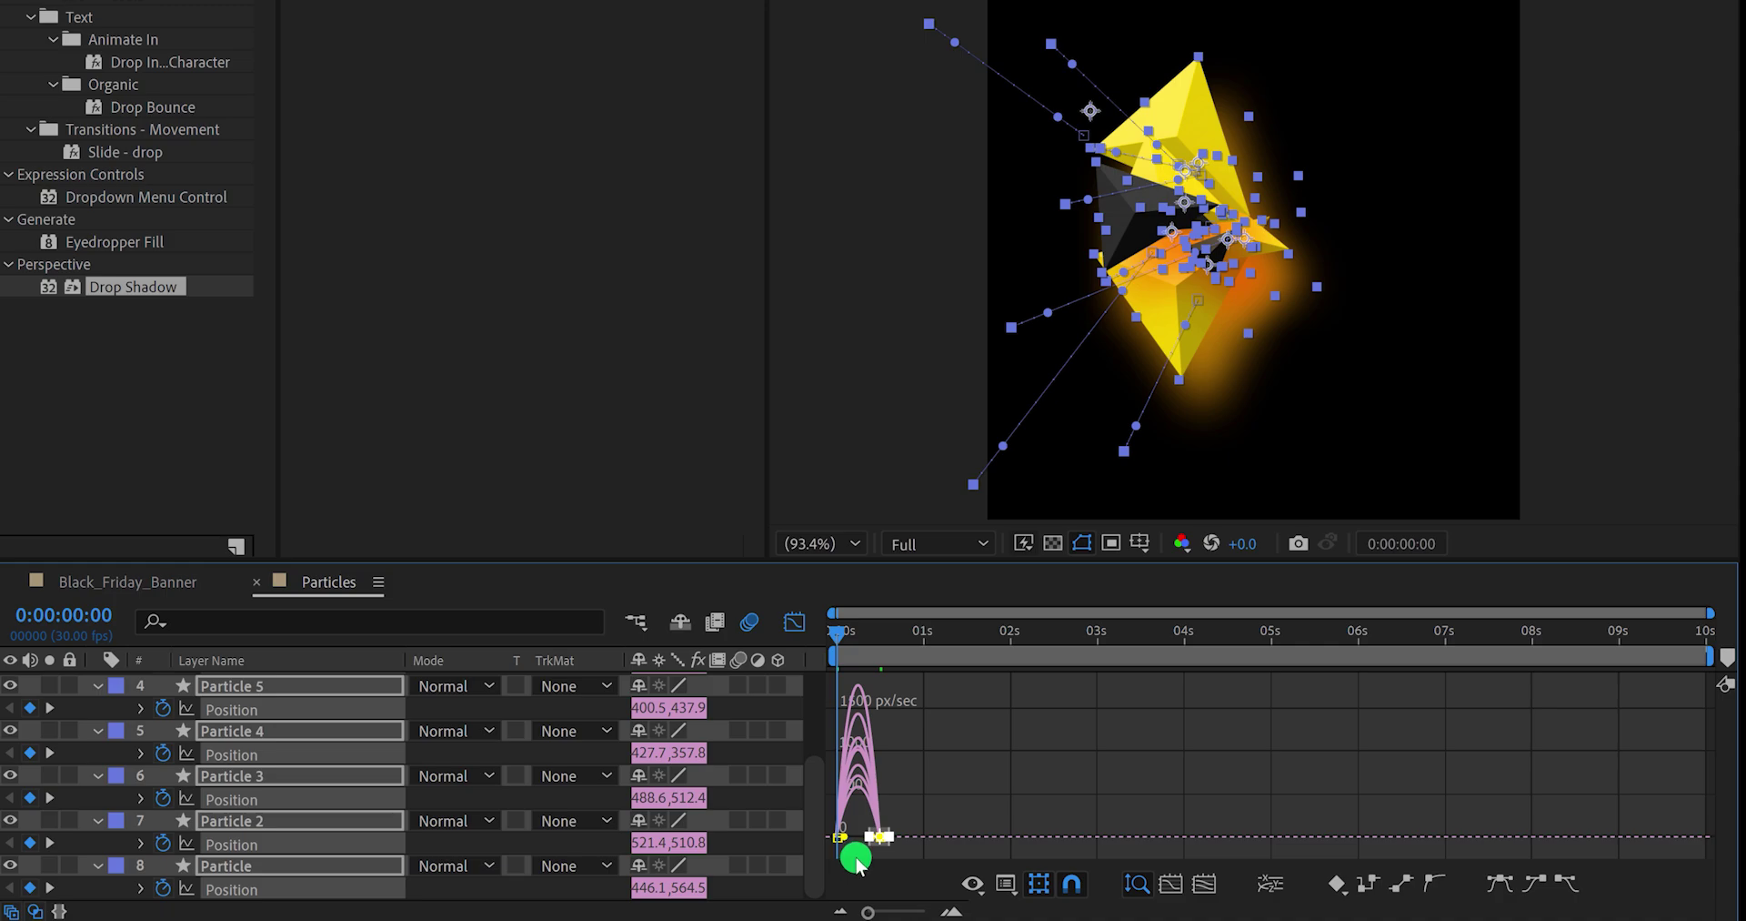
scroll(860, 855, "up", 5)
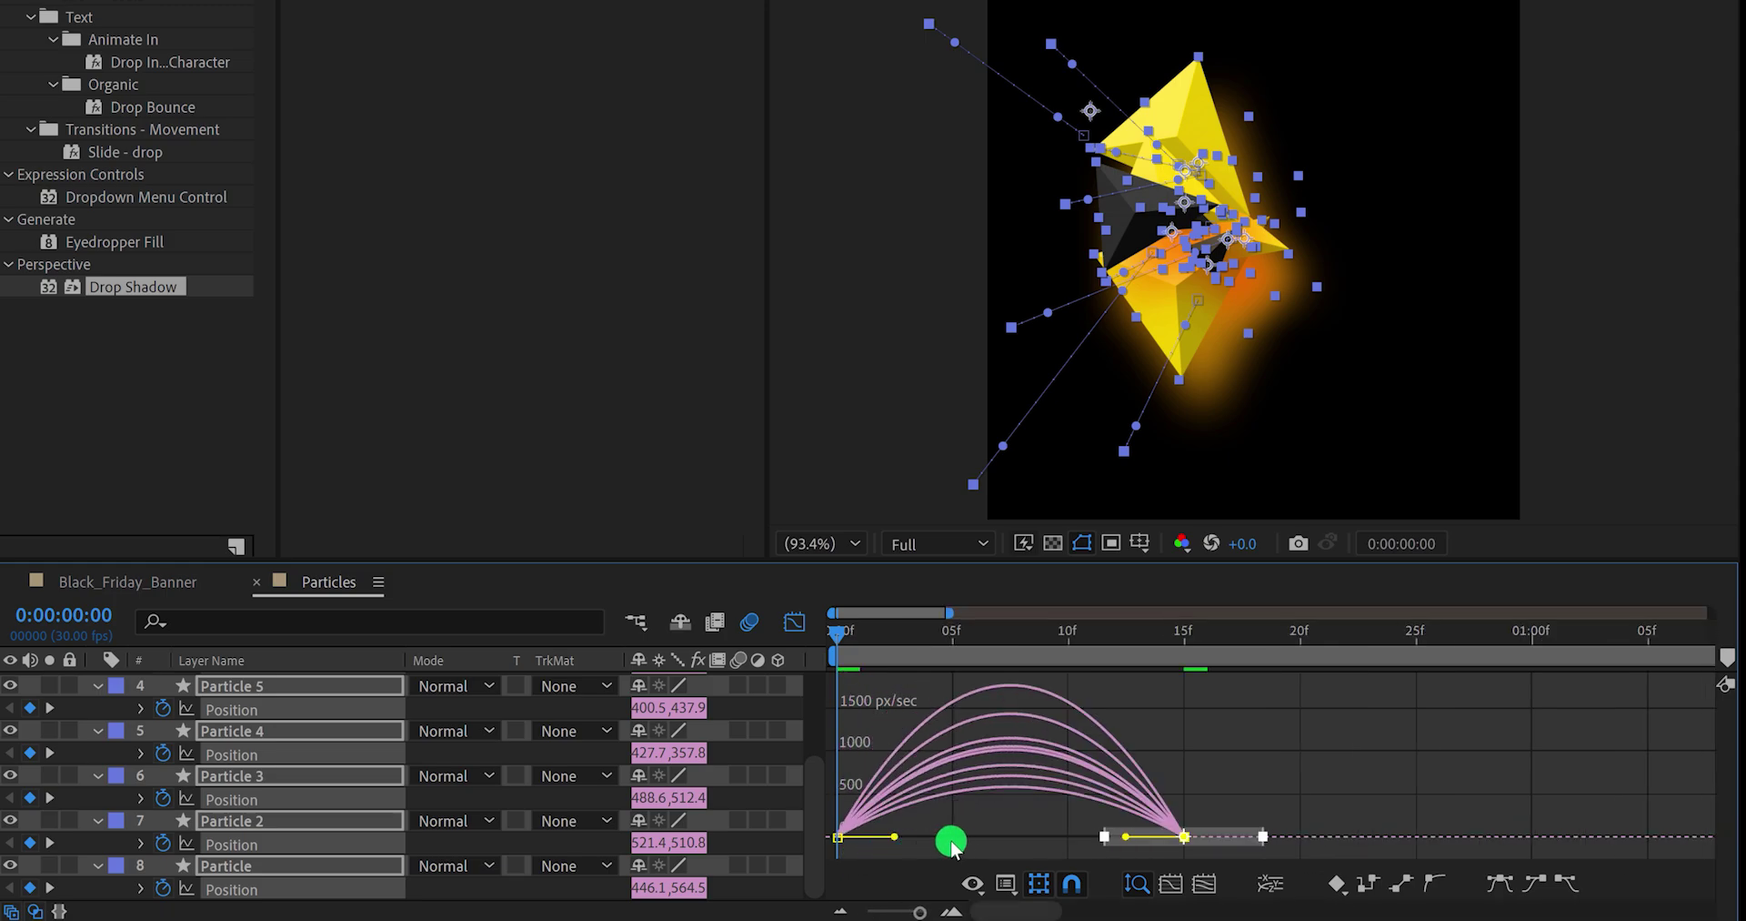
left_click_drag(1126, 837, 1017, 837)
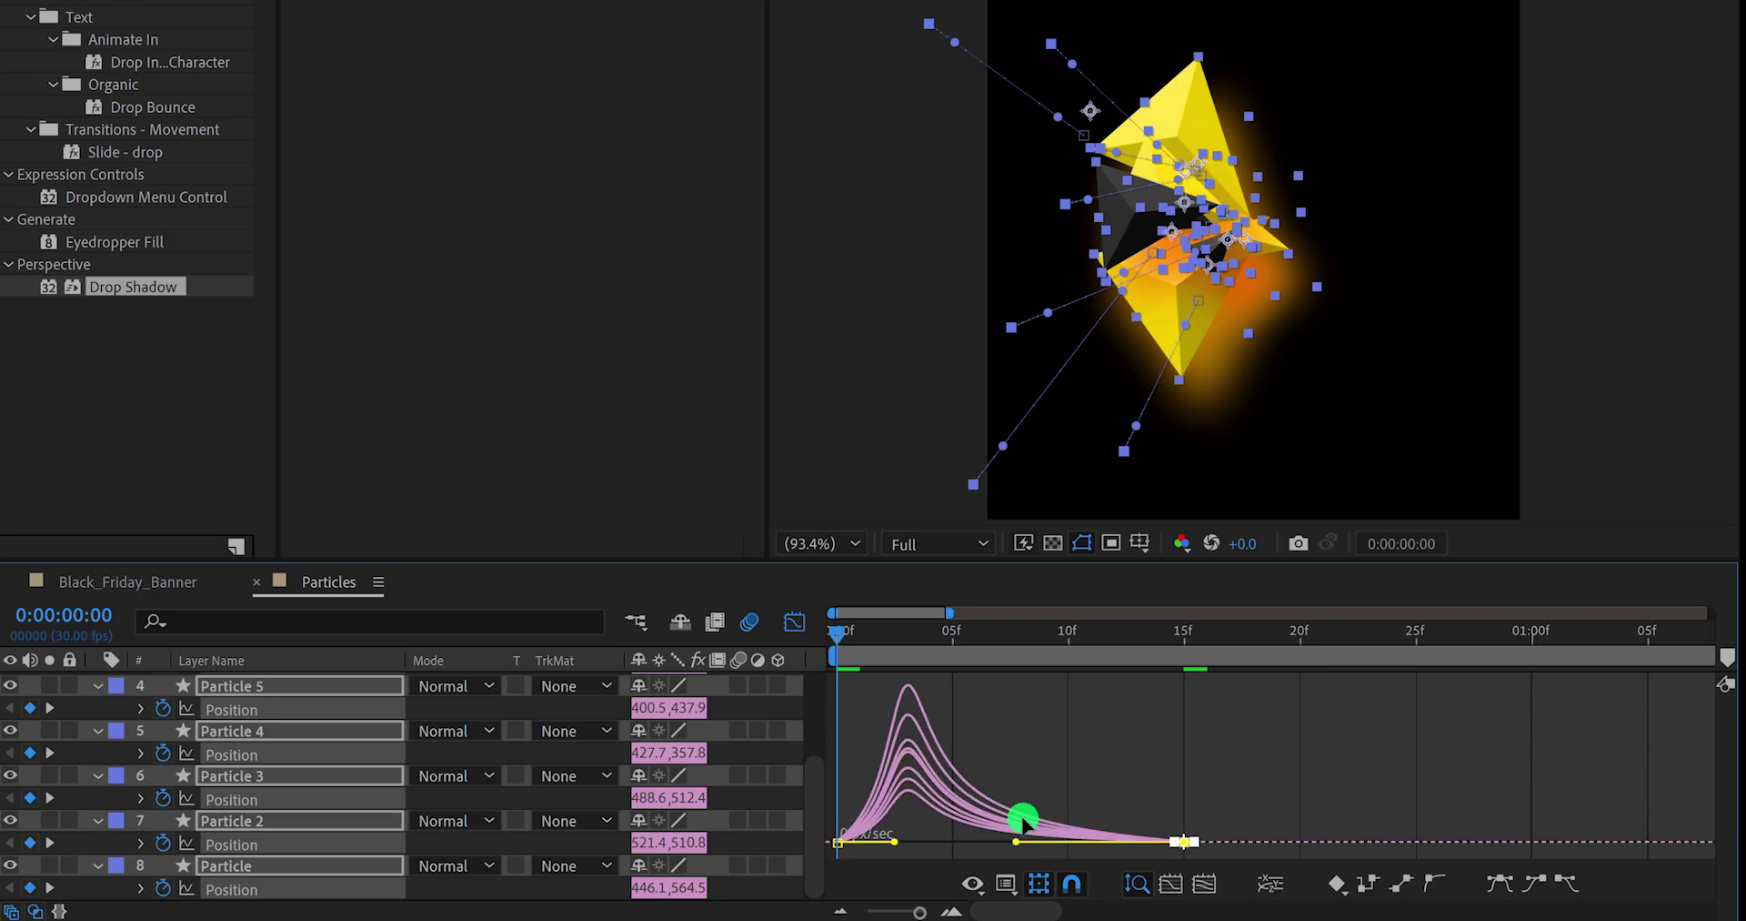
right_click(1018, 735)
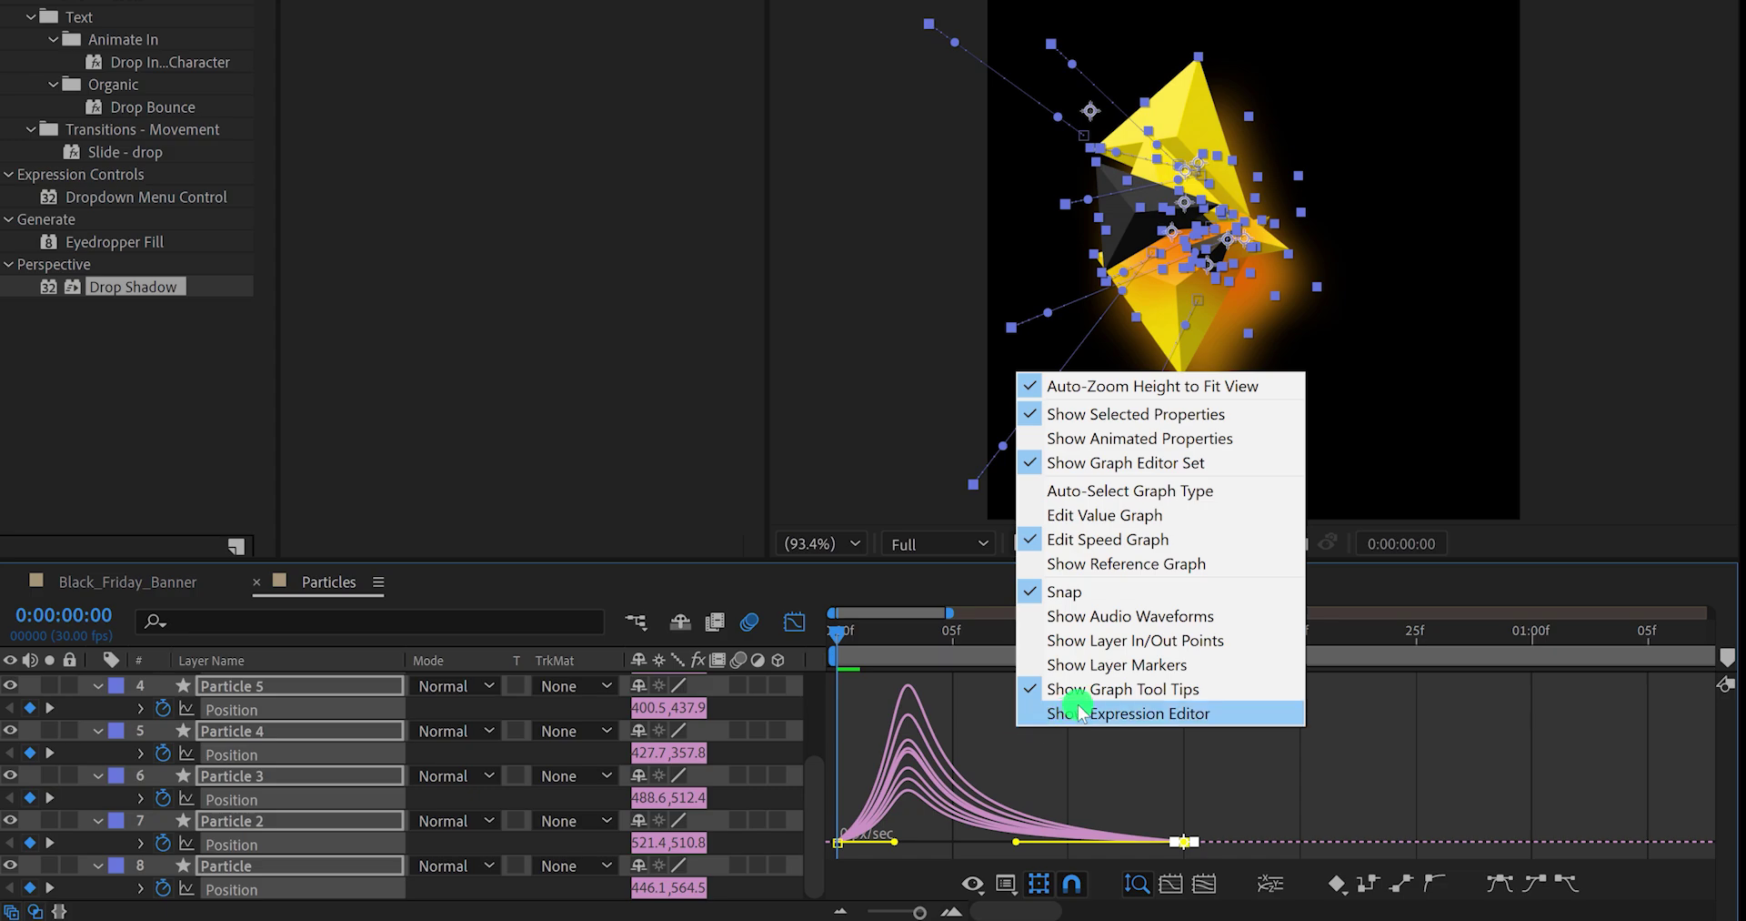
left_click(1150, 541)
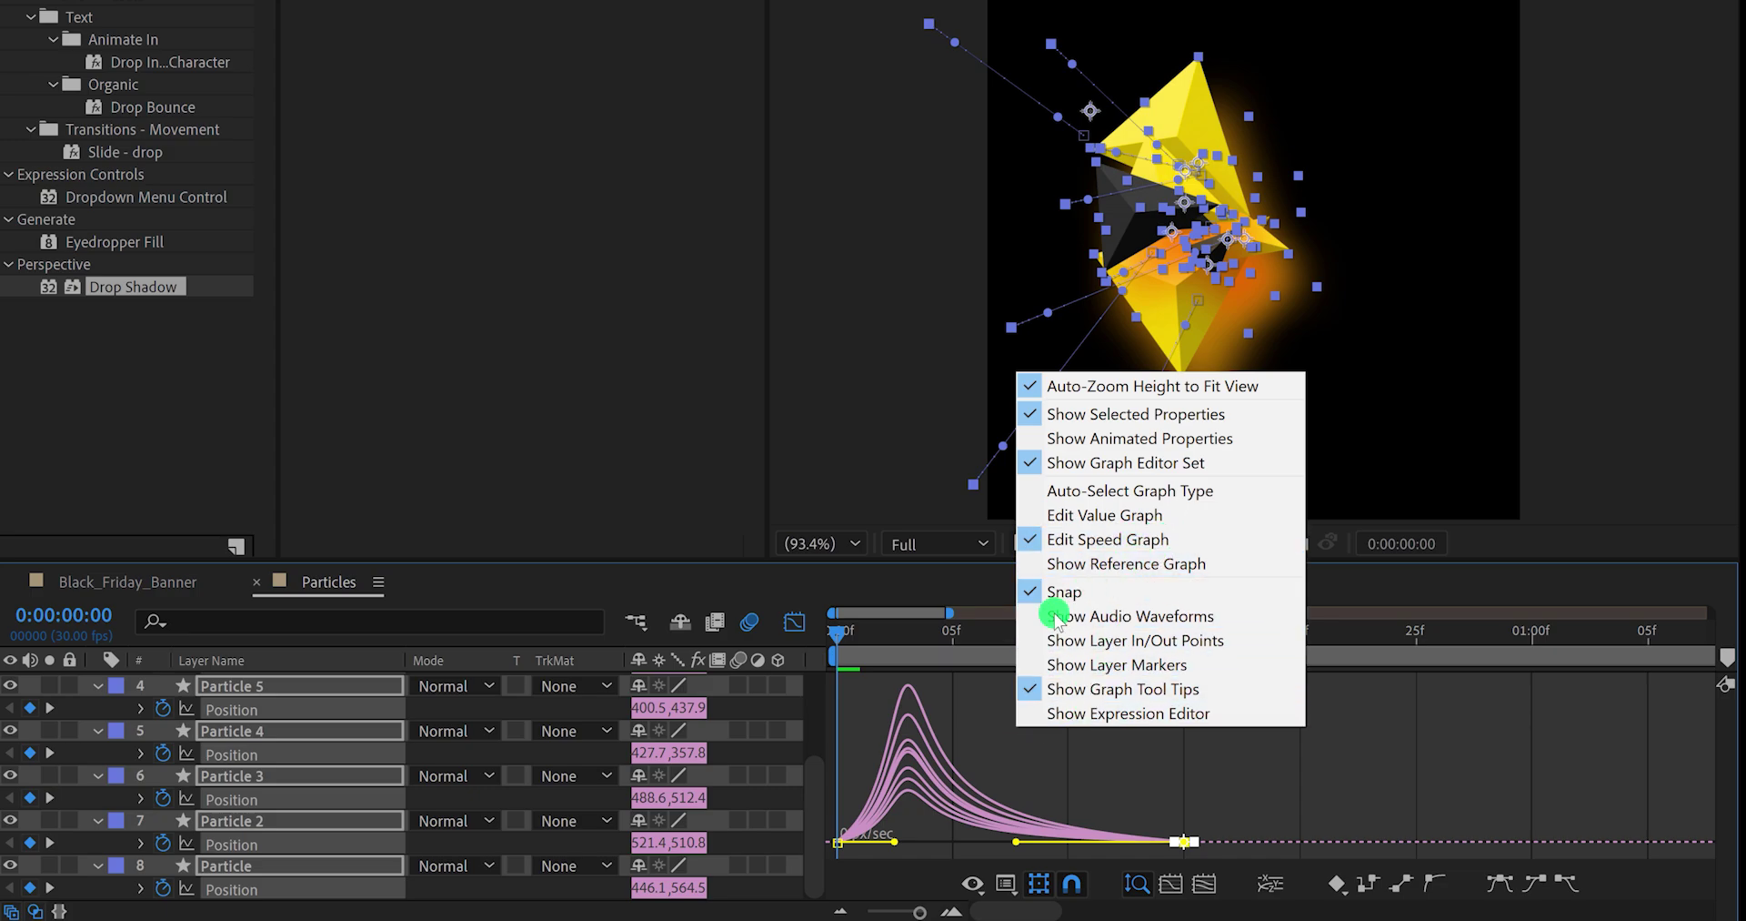
left_click(960, 702)
left_click(892, 671)
Step: Turn on motion blur for all eight particle layers and play back the Black_Friday_Banner composition
left_click(797, 625)
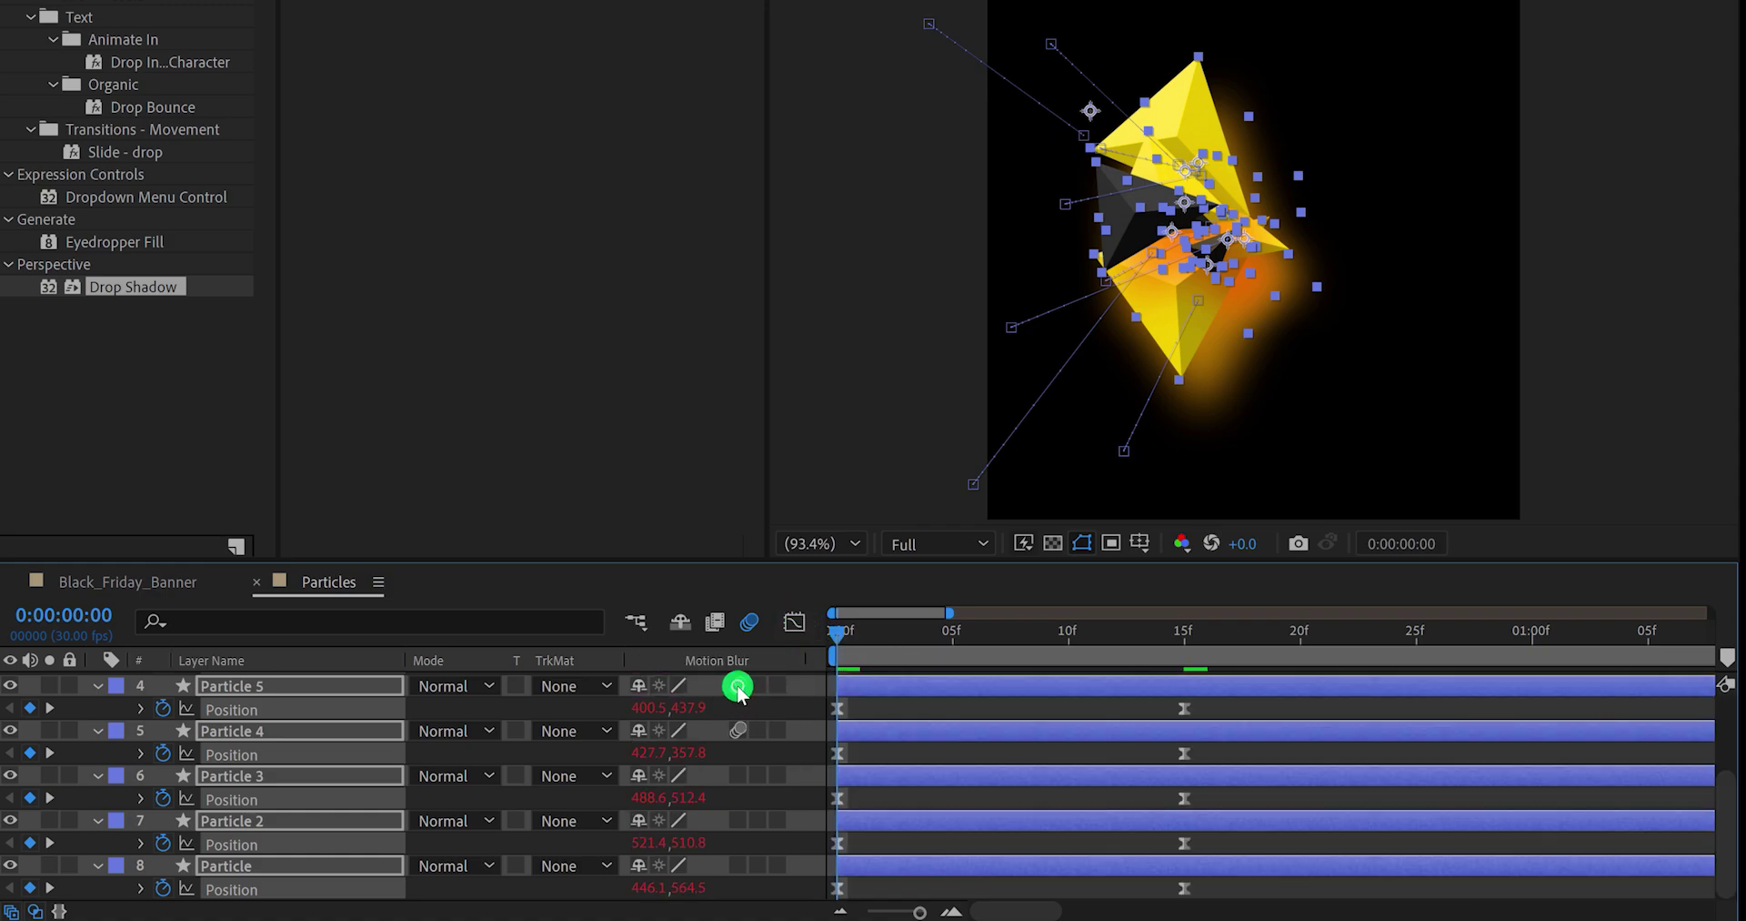
left_click(797, 709)
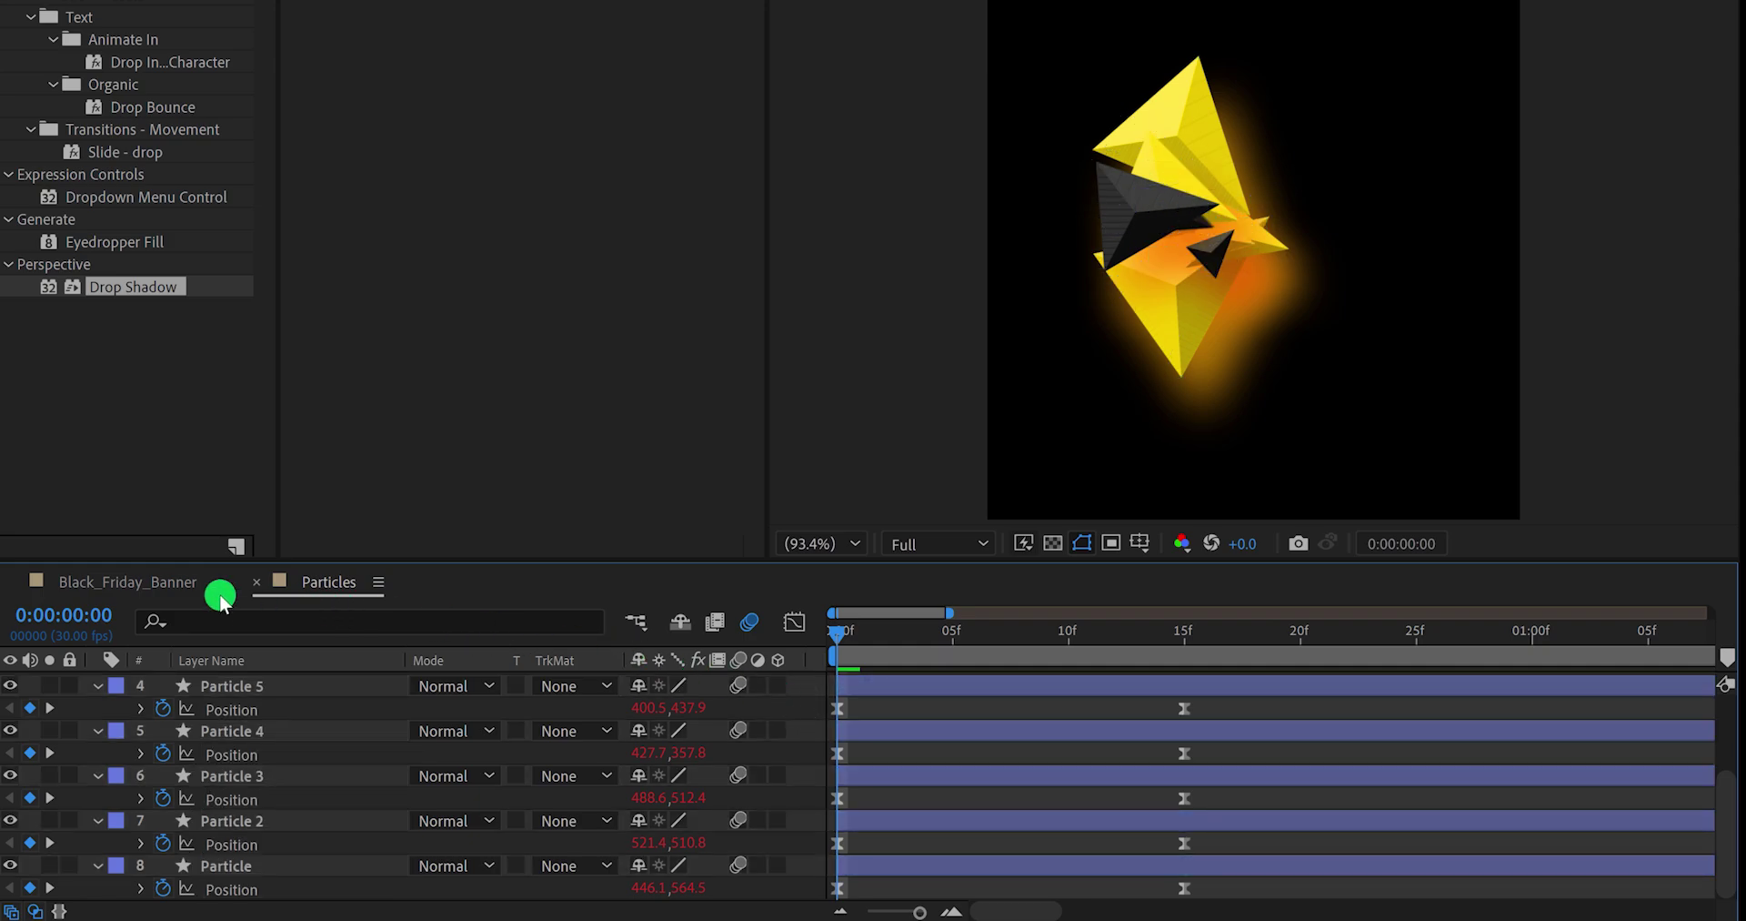
left_click(170, 584)
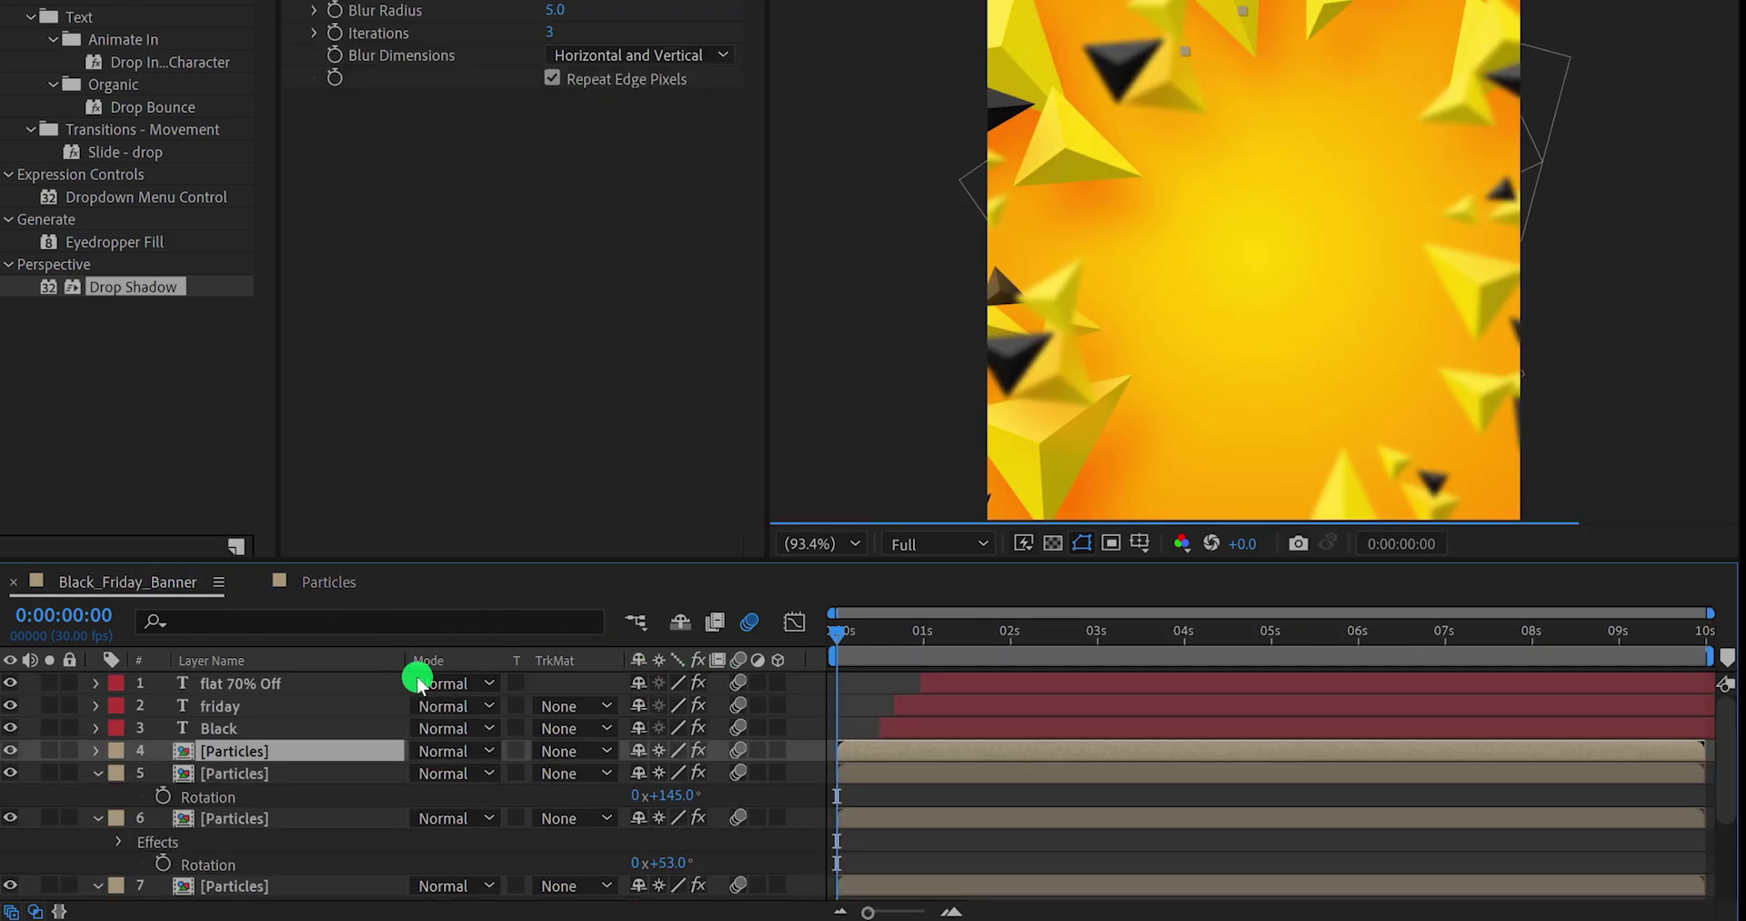
left_click(897, 798)
key("space")
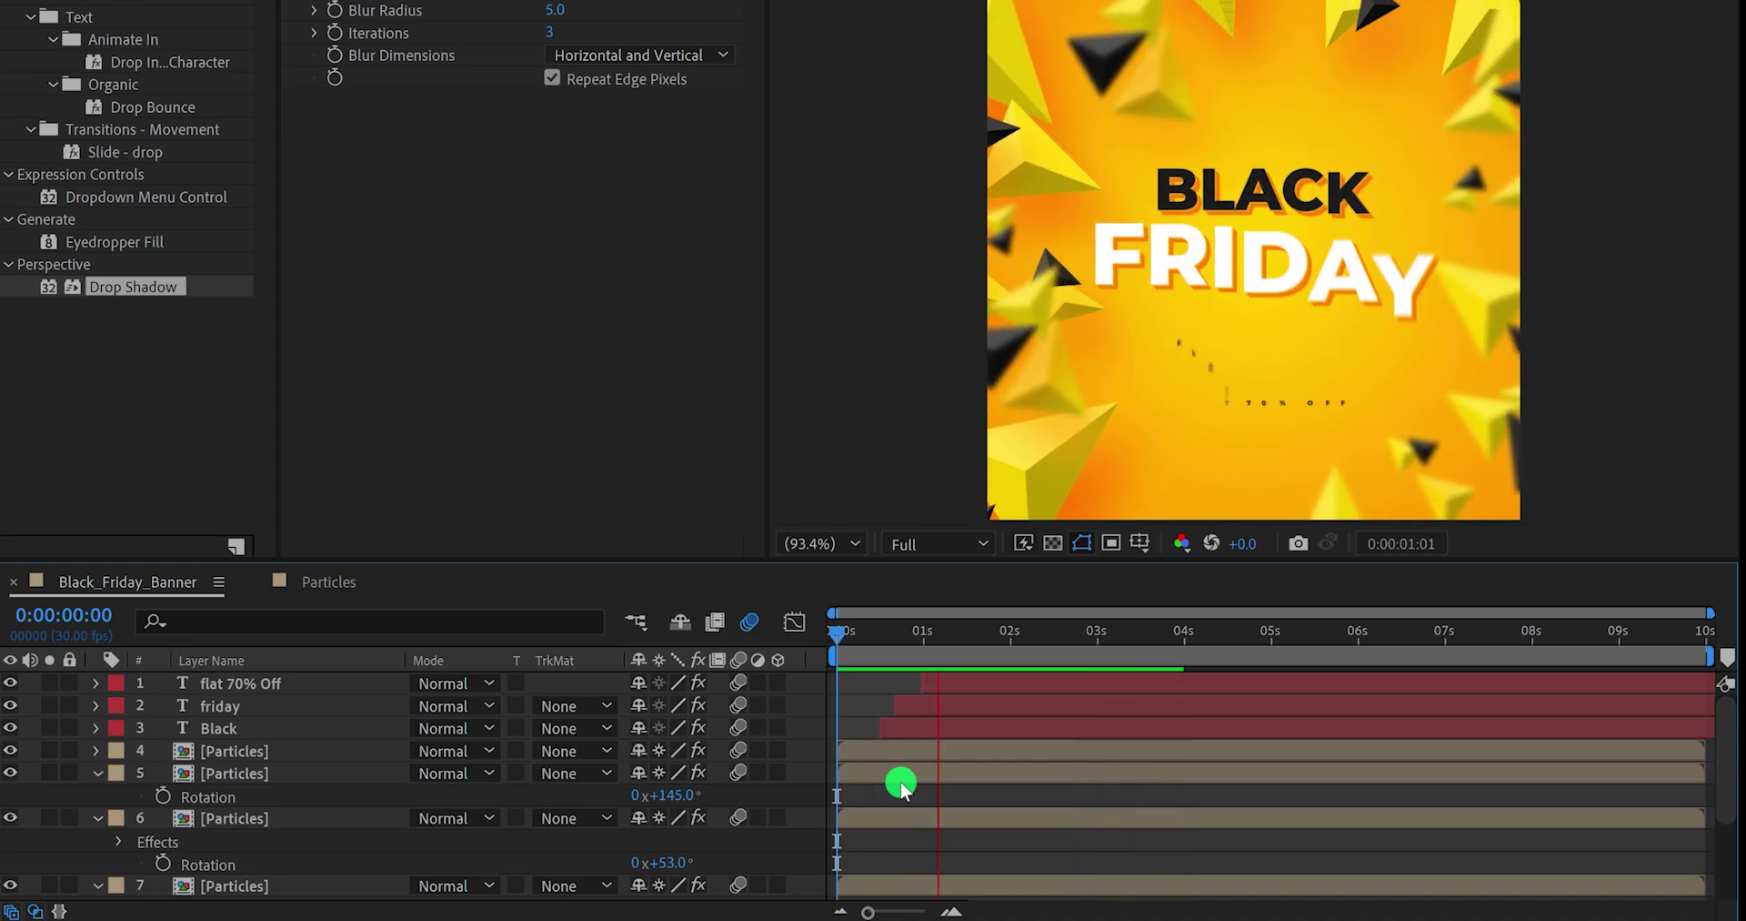
key("space")
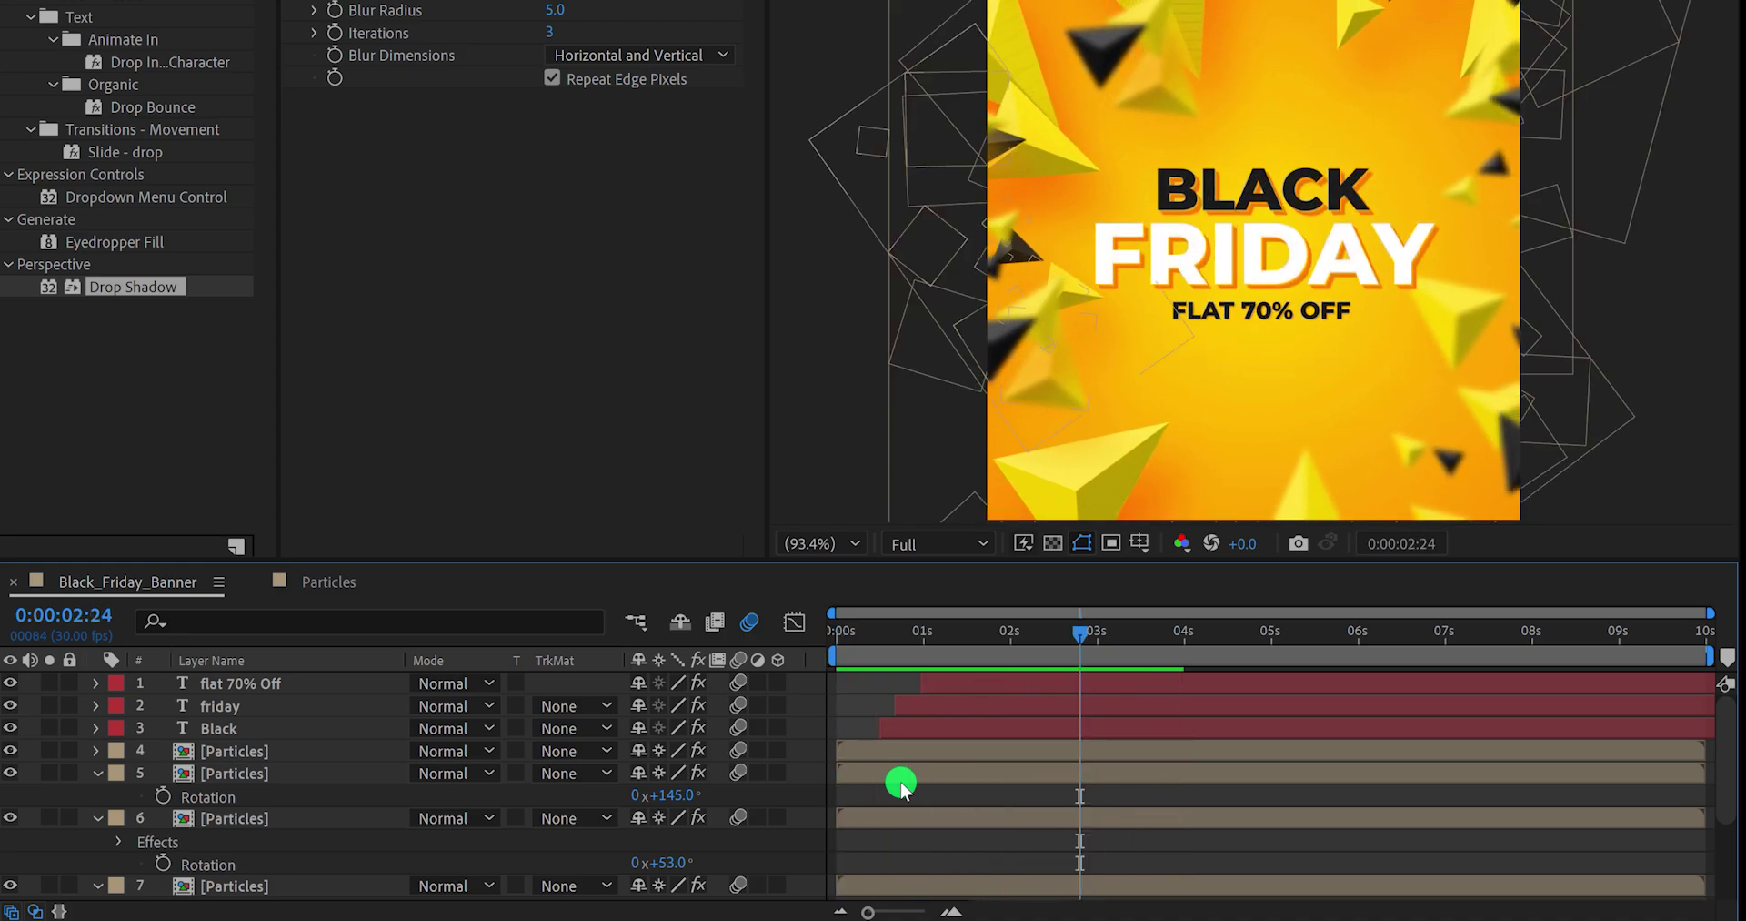
Step: Move the flat 70% Off, friday and Black text layers below all the Particles layers, just above Background
left_click(253, 730)
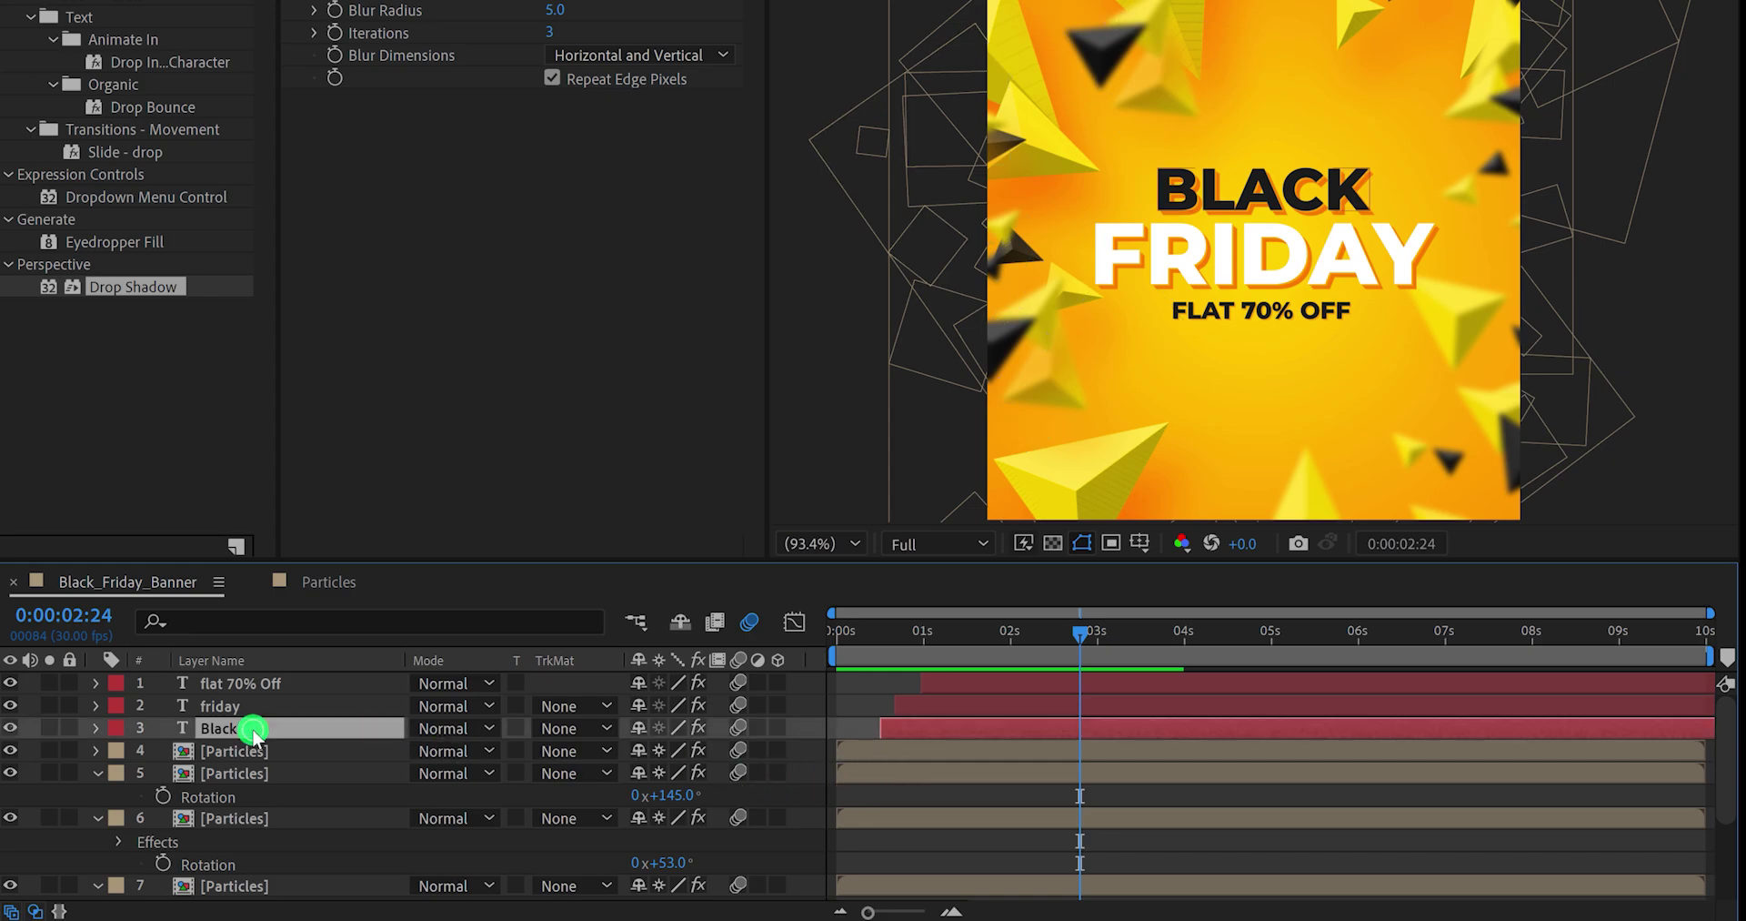
left_click(233, 684, "shift")
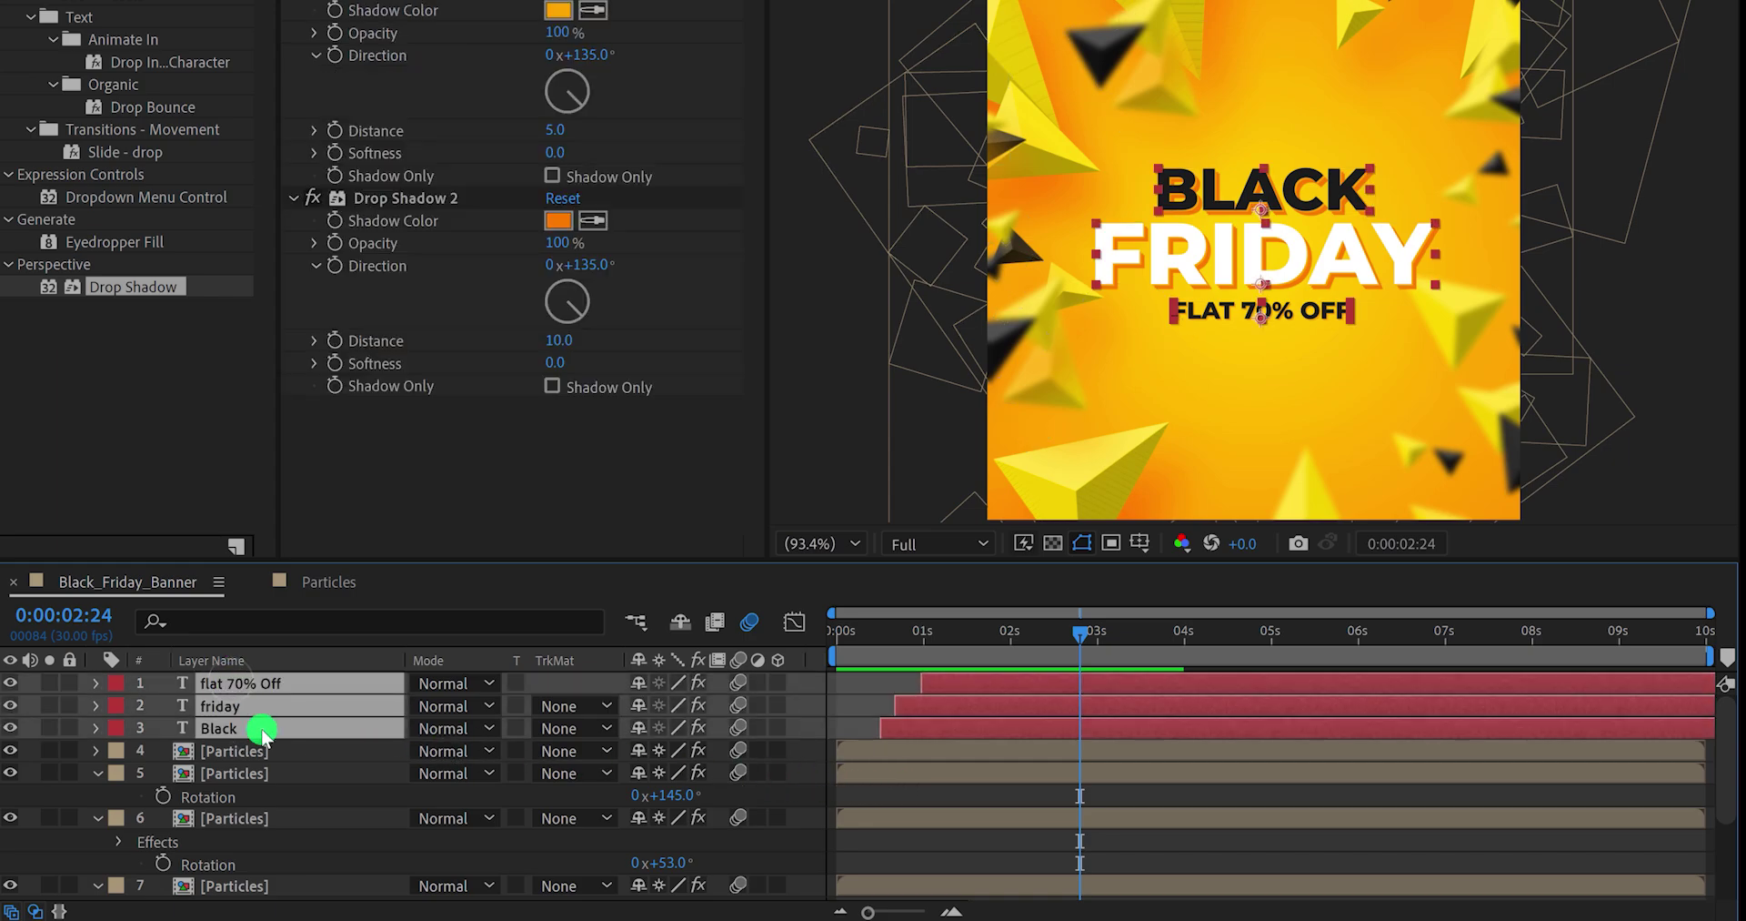
left_click_drag(263, 774, 271, 871)
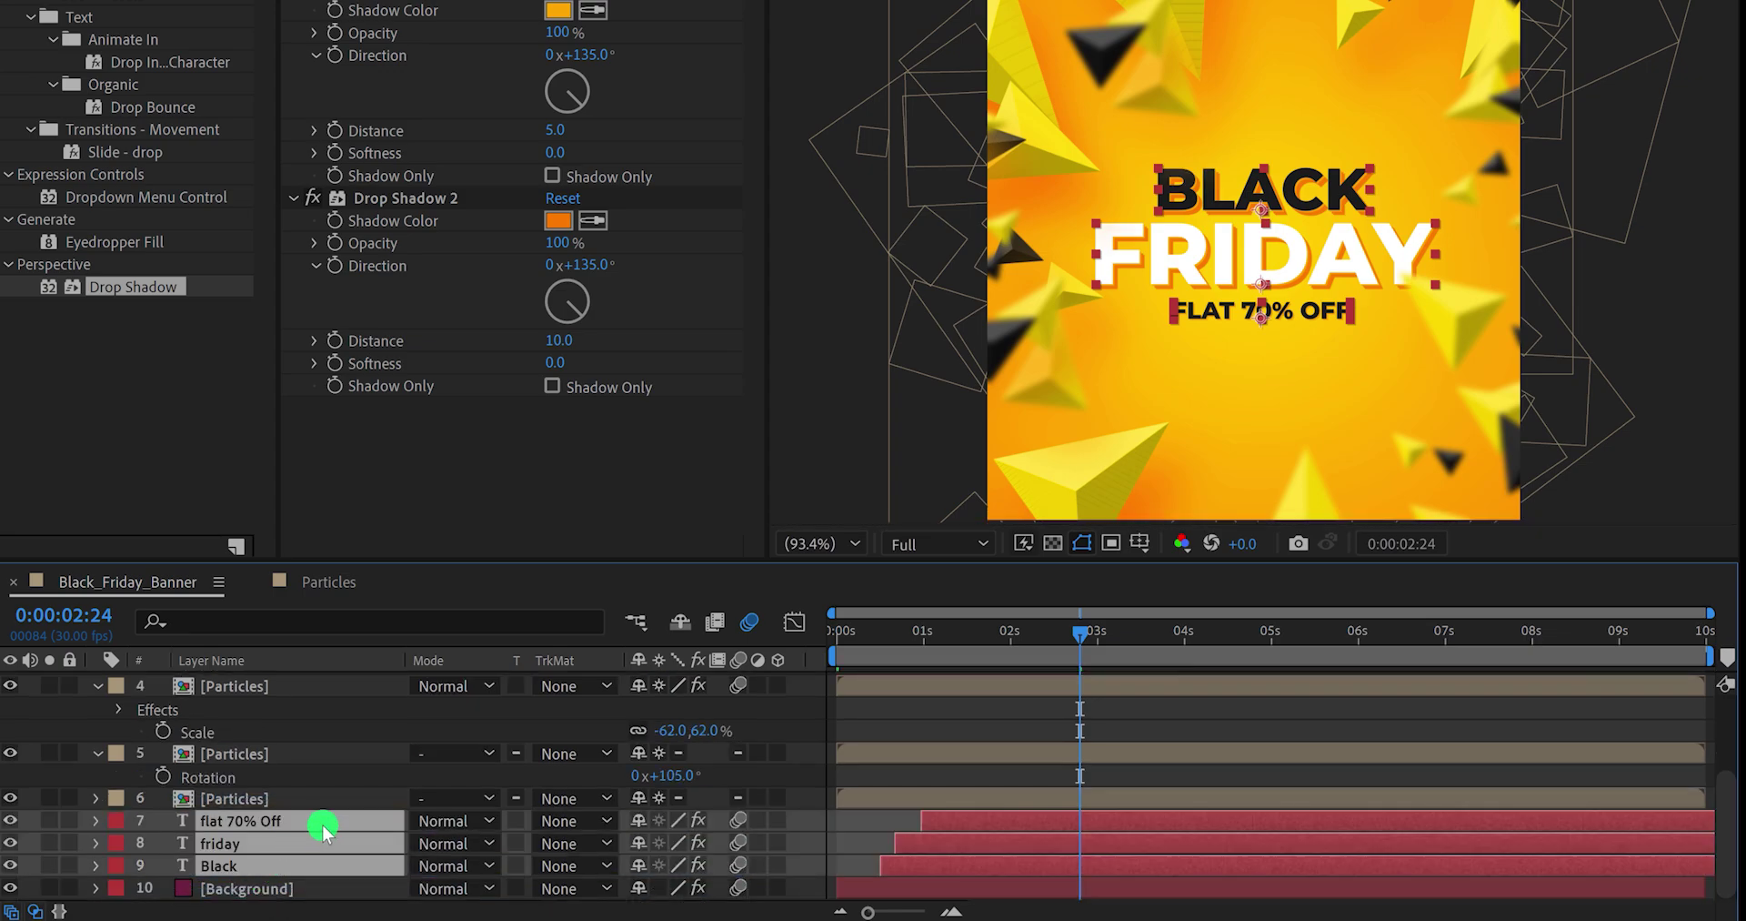
Step: Open the Particles composition and reveal the Position expressions of all particle layers
scroll(318, 823, "up", 3)
double_click(286, 819)
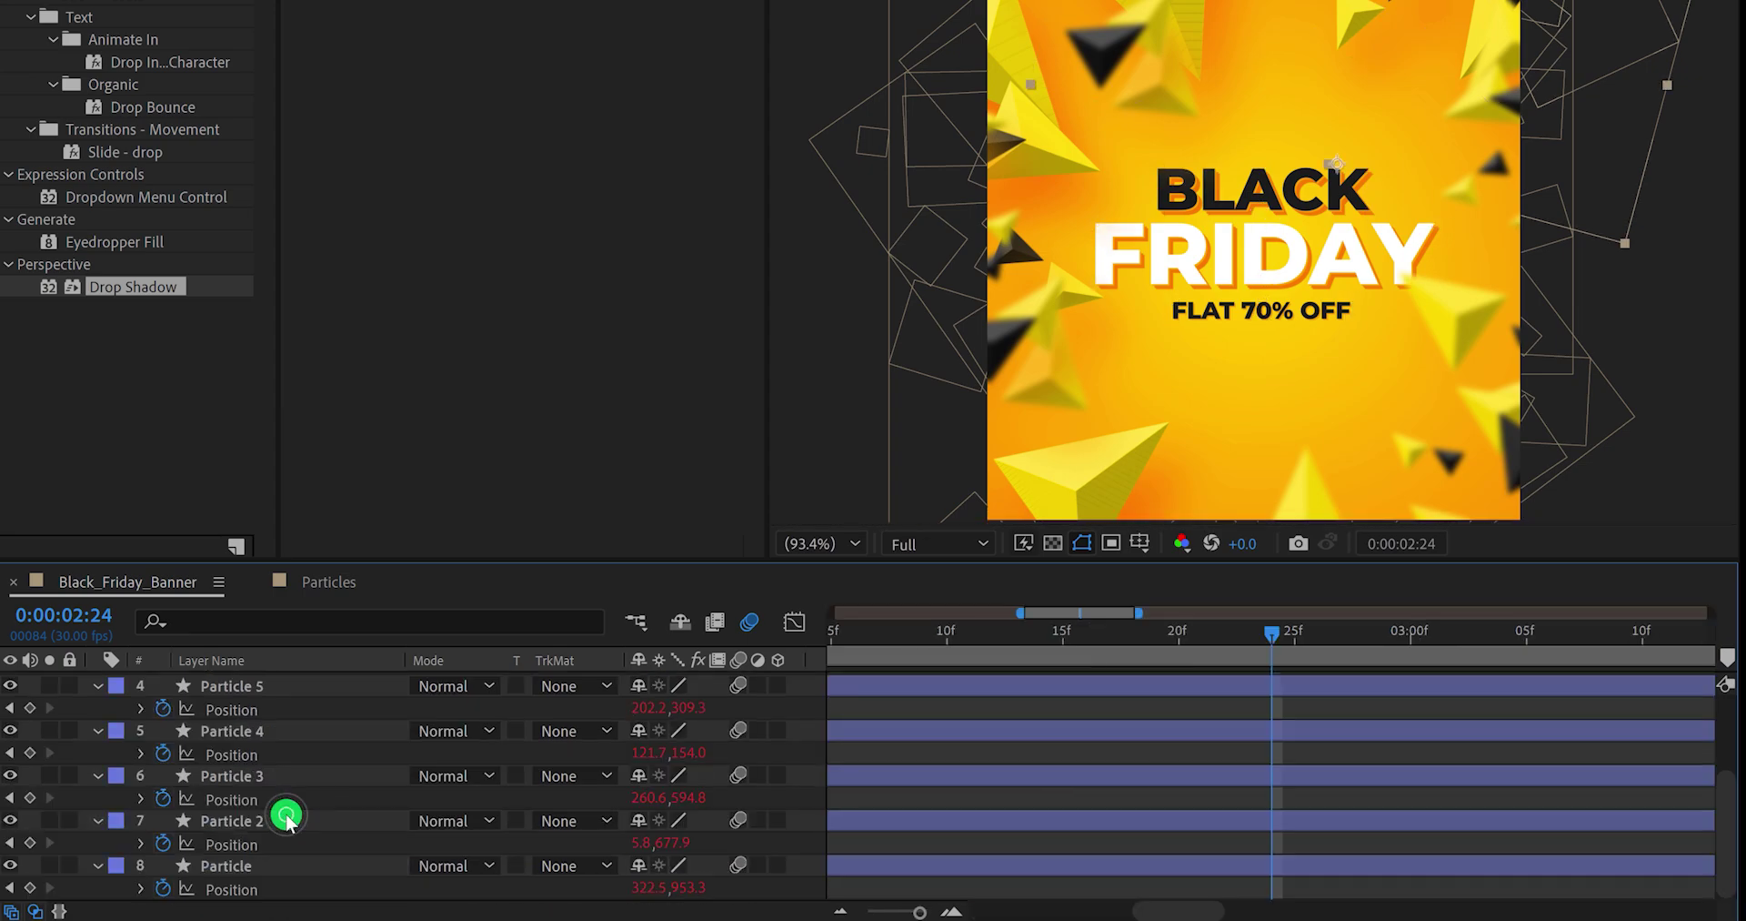
key("e")
key("e")
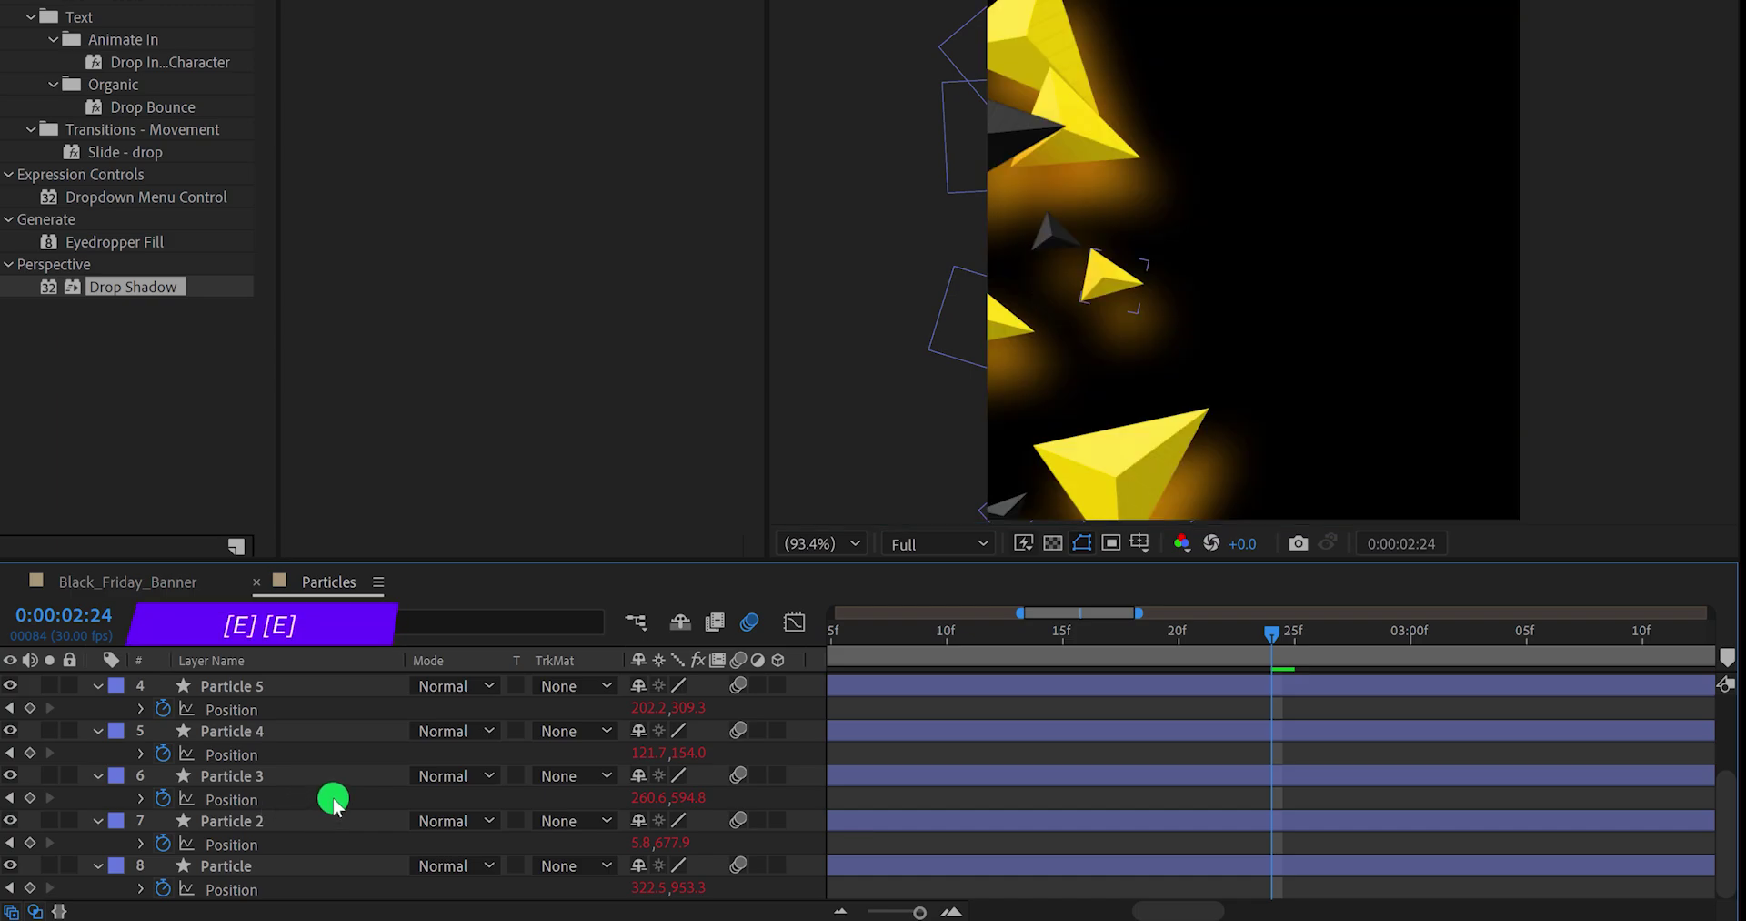
left_click(334, 799)
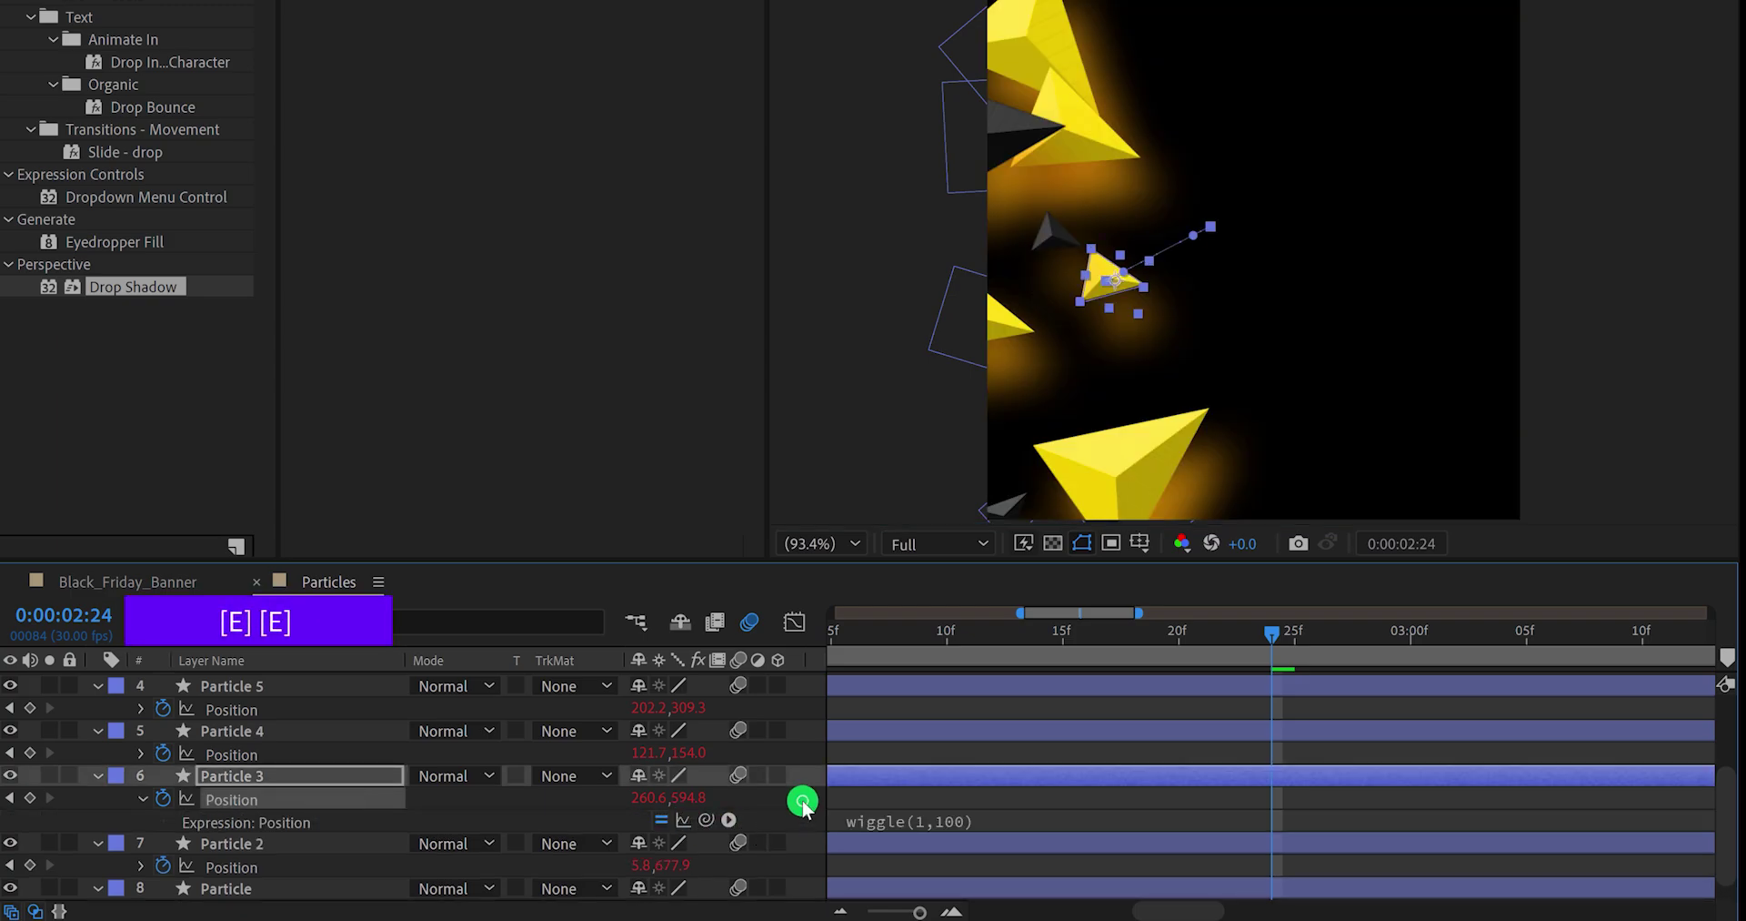
left_click(803, 804)
scroll(802, 804, "up", 4)
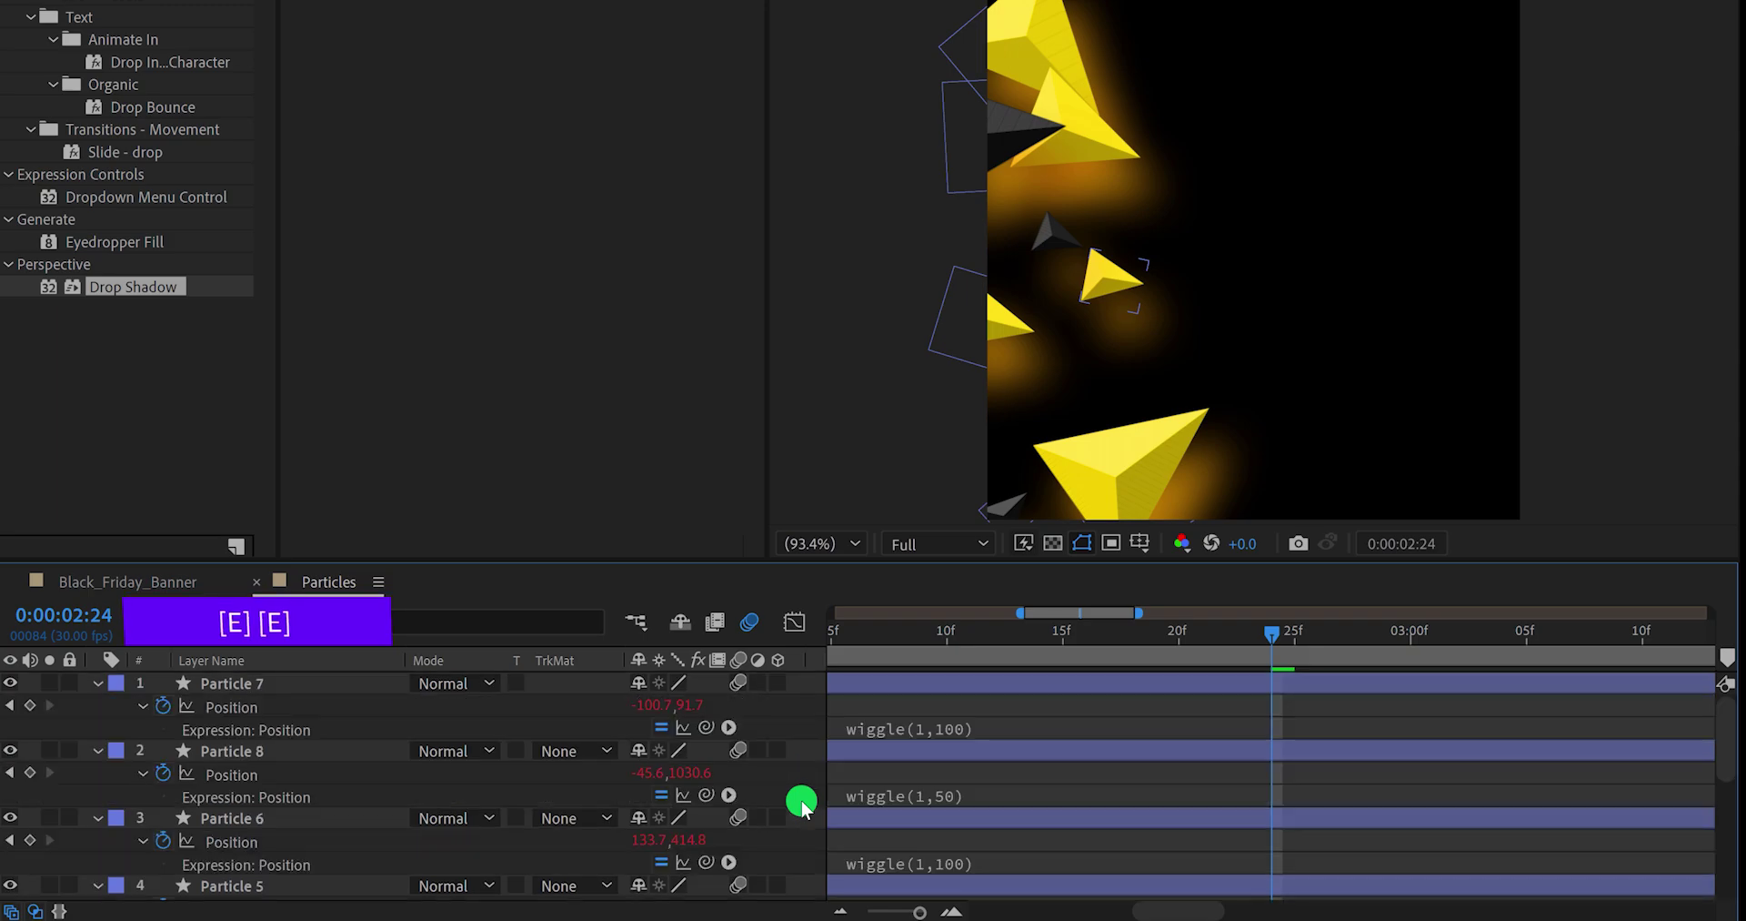
Step: Change the Position expressions of Particle 7 and Particle 8 to wiggle(1,30) and of Particle 6 to wiggle(1,20)
double_click(952, 728)
type("30")
double_click(944, 822)
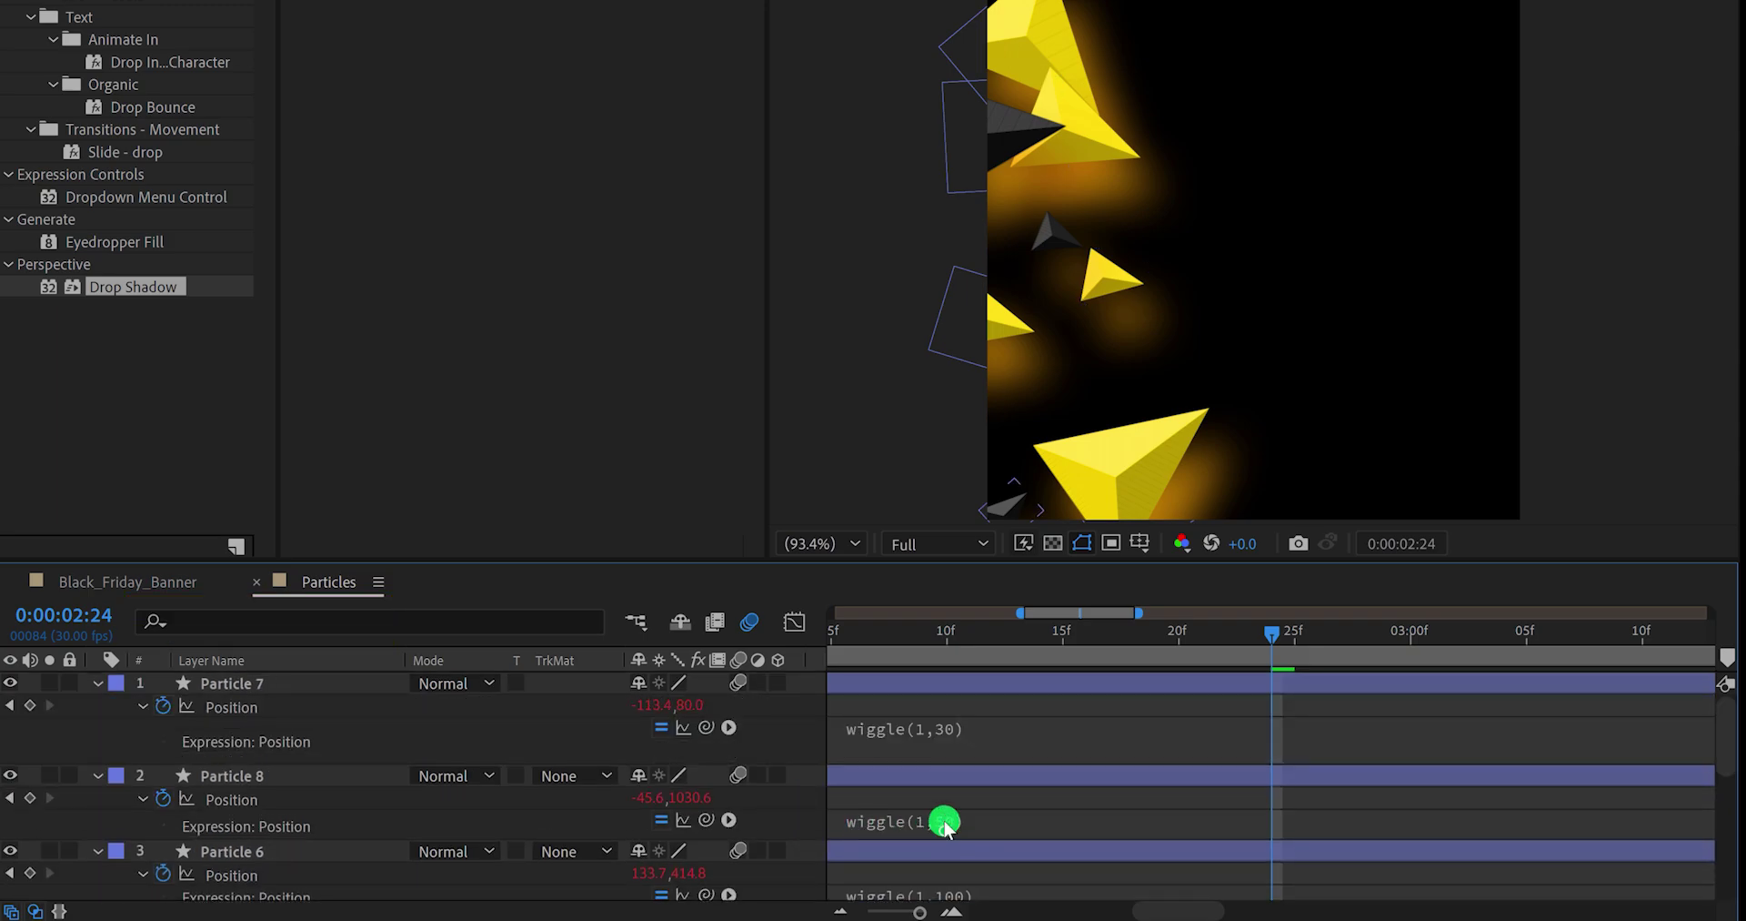
type("30")
left_click(1003, 782)
scroll(1003, 782, "down", 1)
left_click(985, 841)
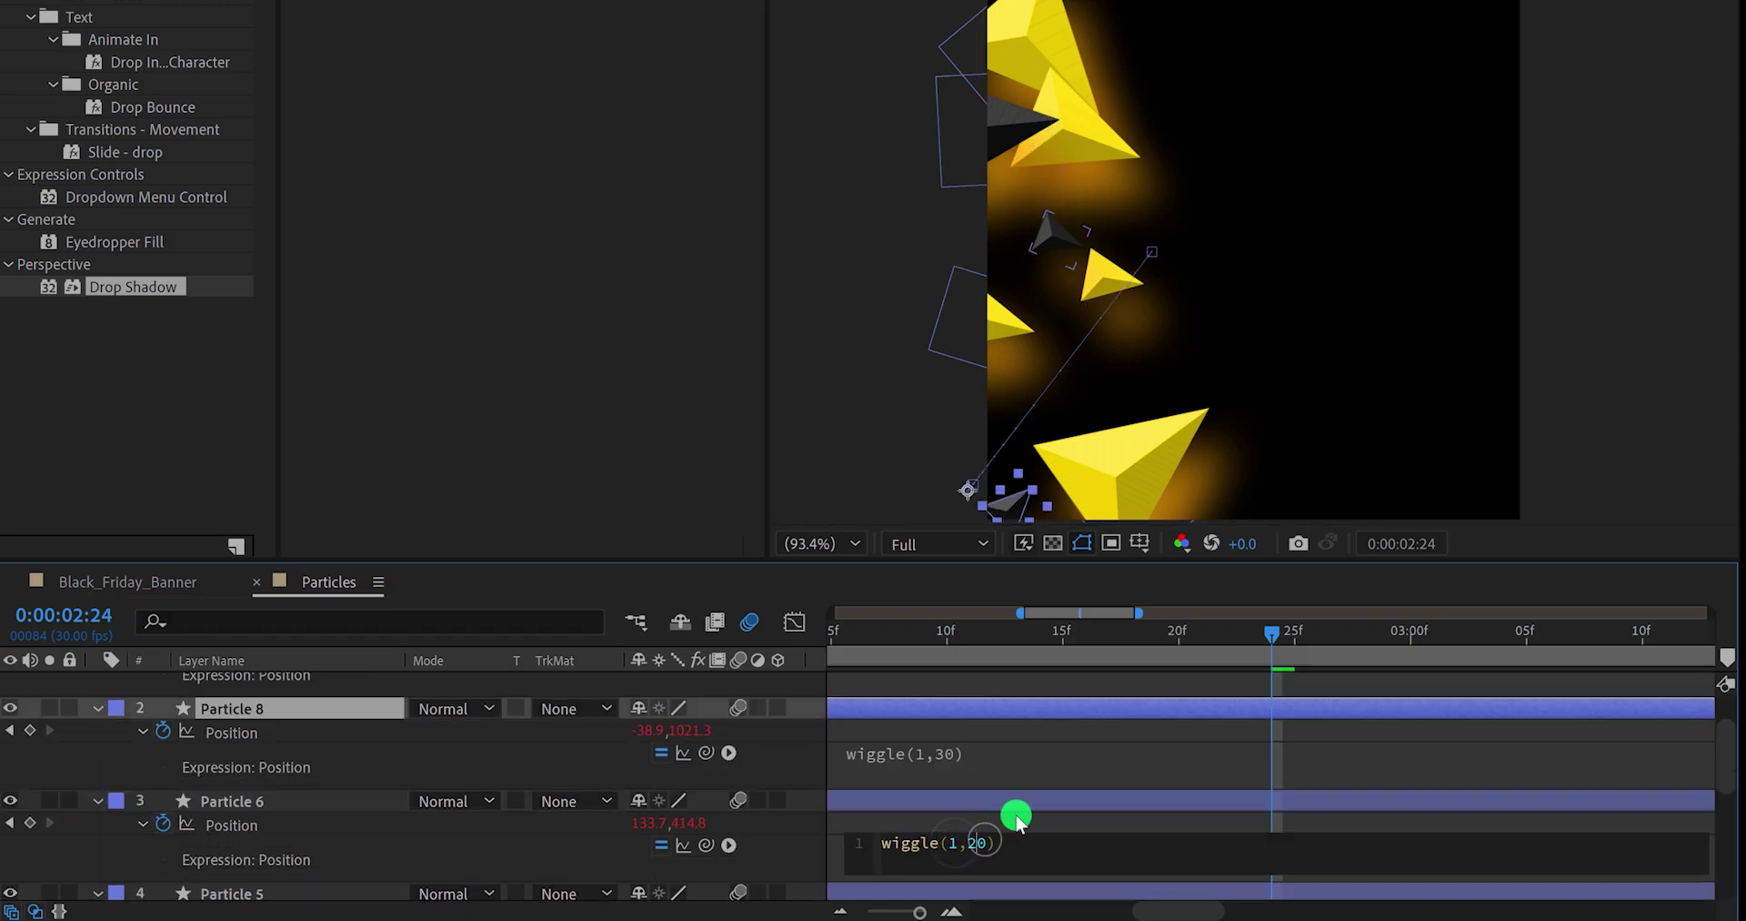
Step: Change the Position expressions of Particle 5, Particle 4, Particle 3, Particle 2 and Particle to wiggle(1,30)
scroll(1008, 806, "down", 2)
left_click(967, 802)
scroll(985, 802, "down", 2)
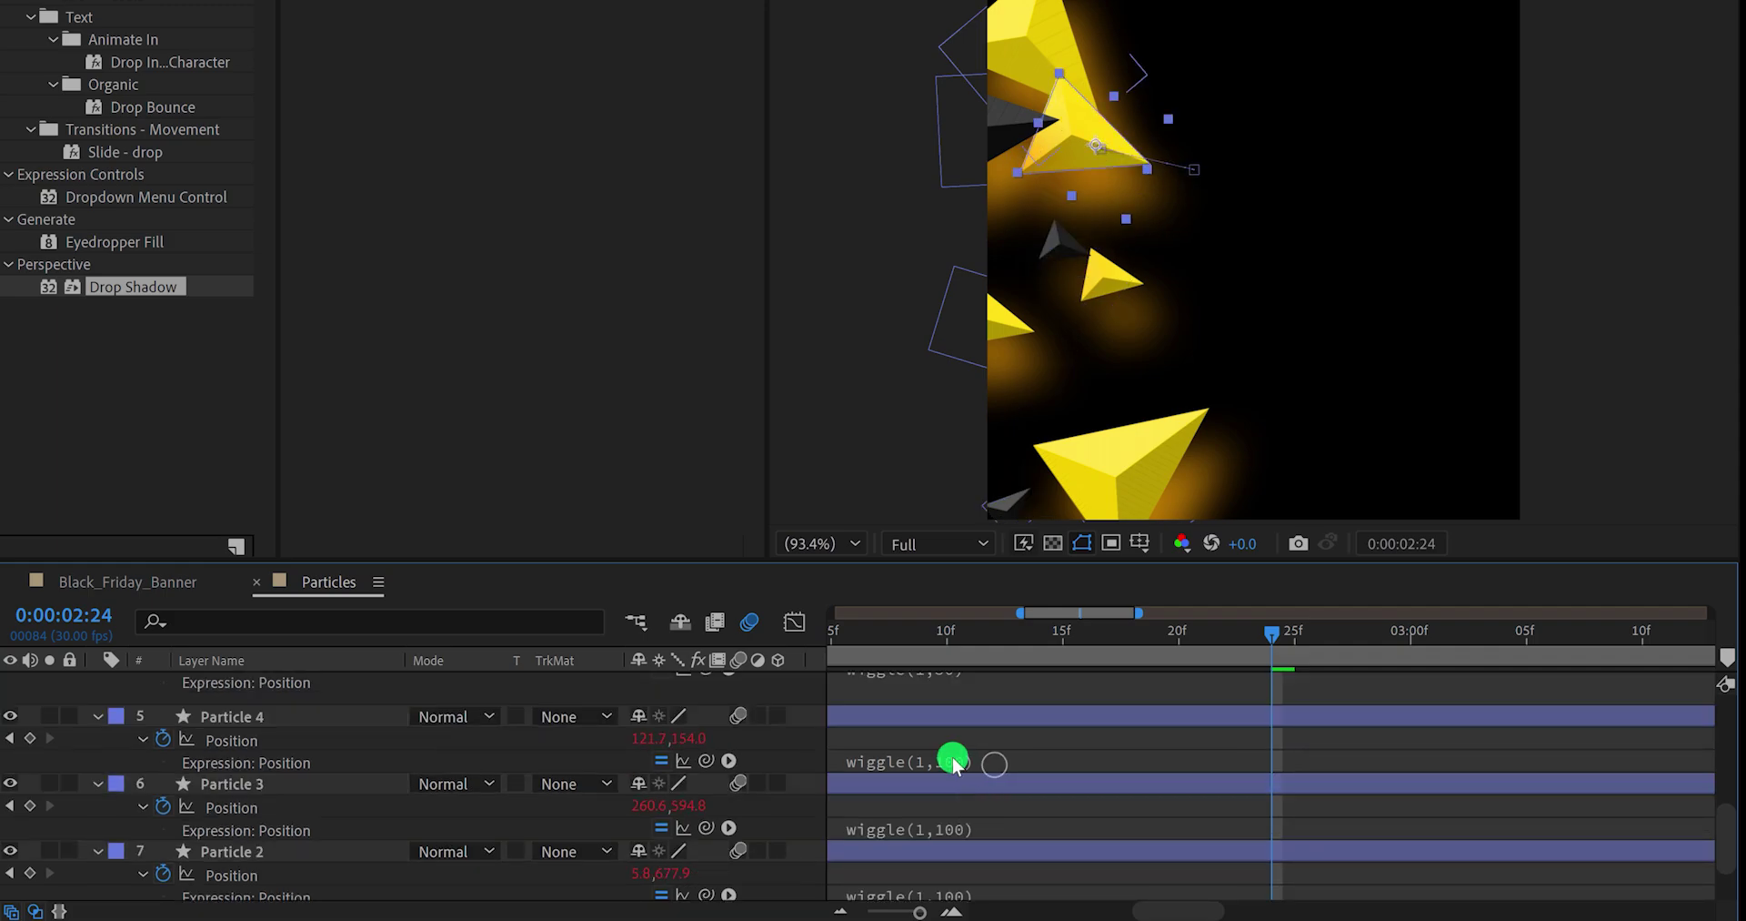
left_click(983, 760)
left_click(986, 852)
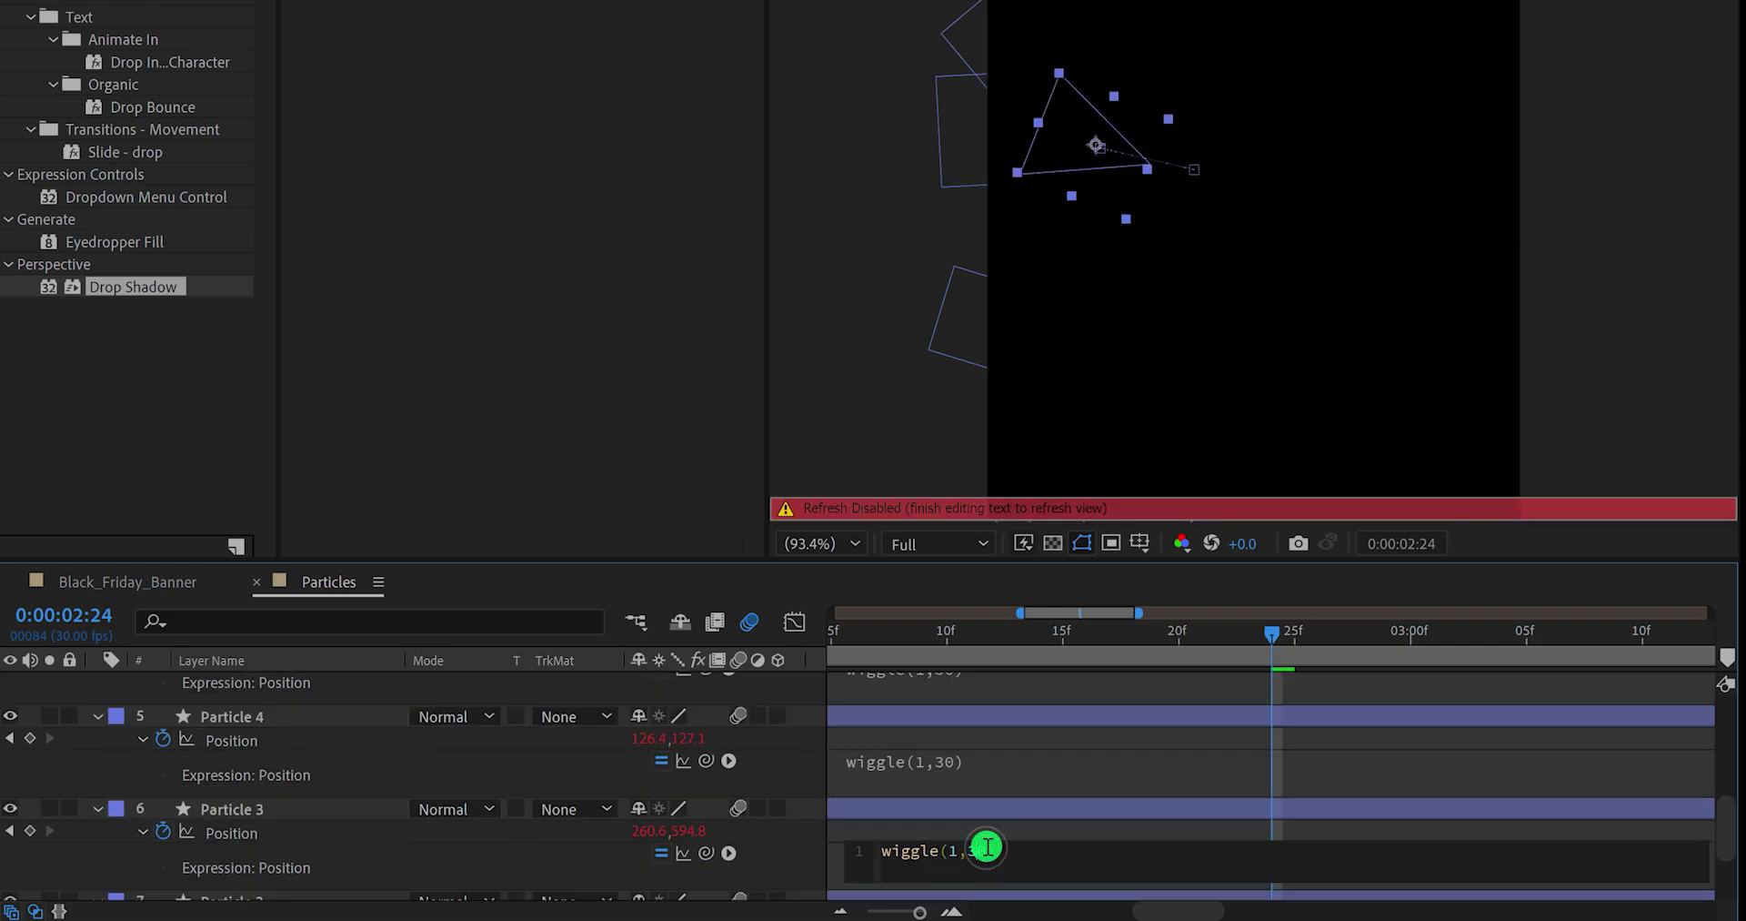
scroll(987, 847, "down", 2)
left_click(980, 818)
scroll(983, 827, "down", 1)
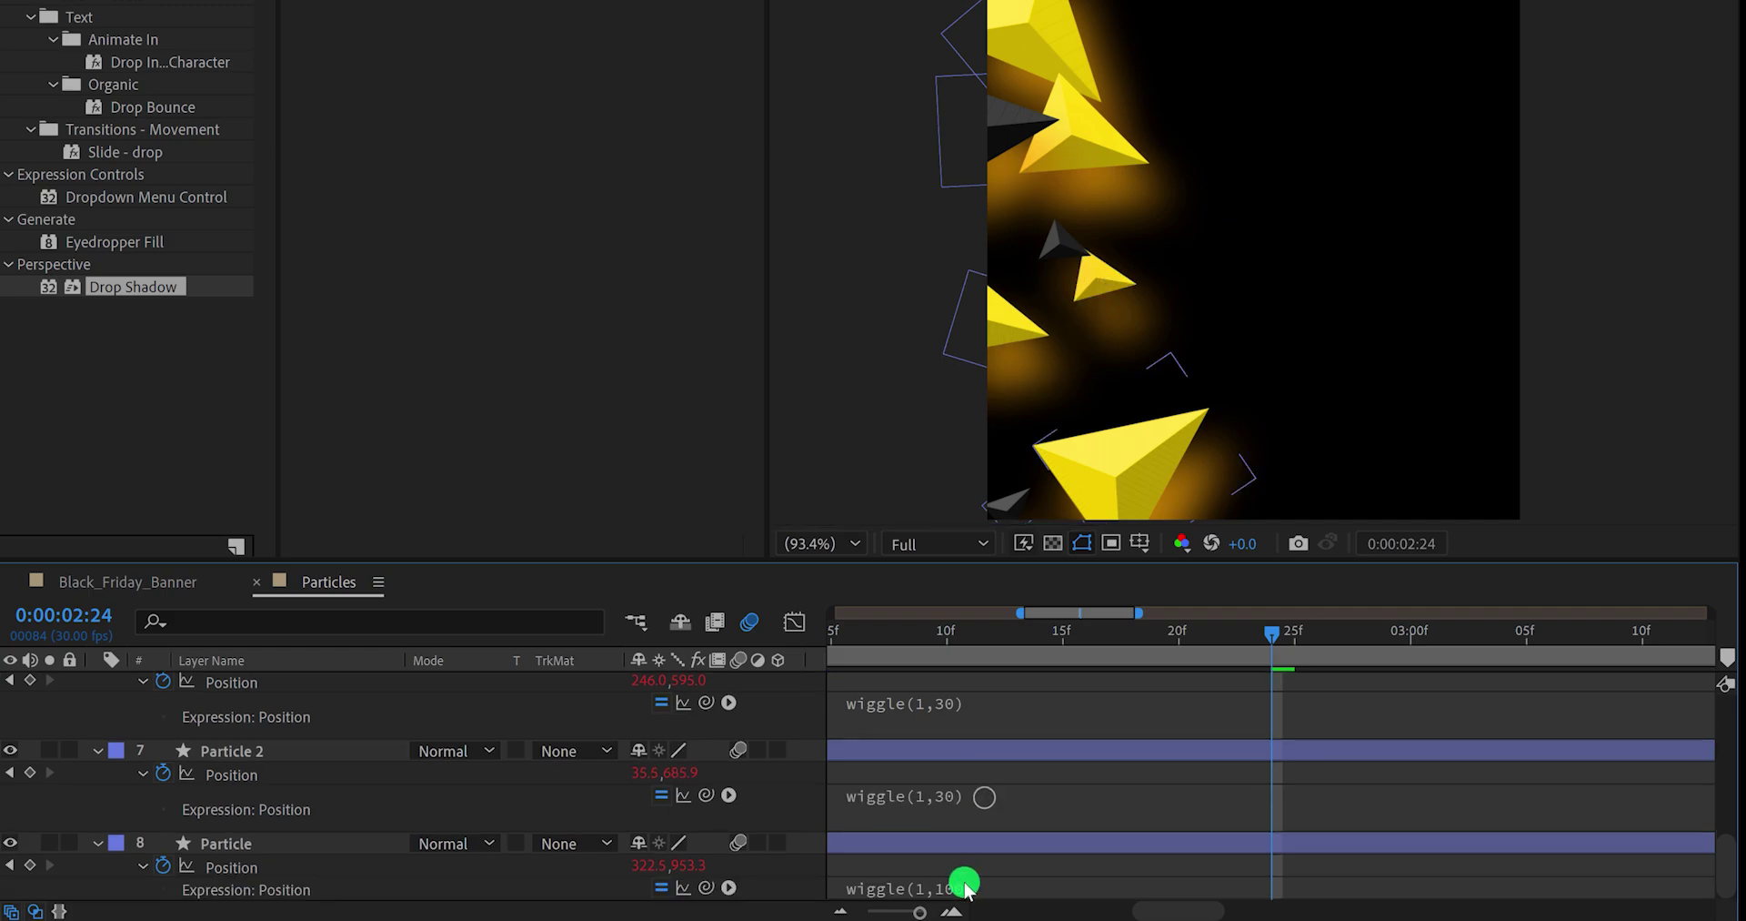
left_click(982, 881)
left_click(982, 836)
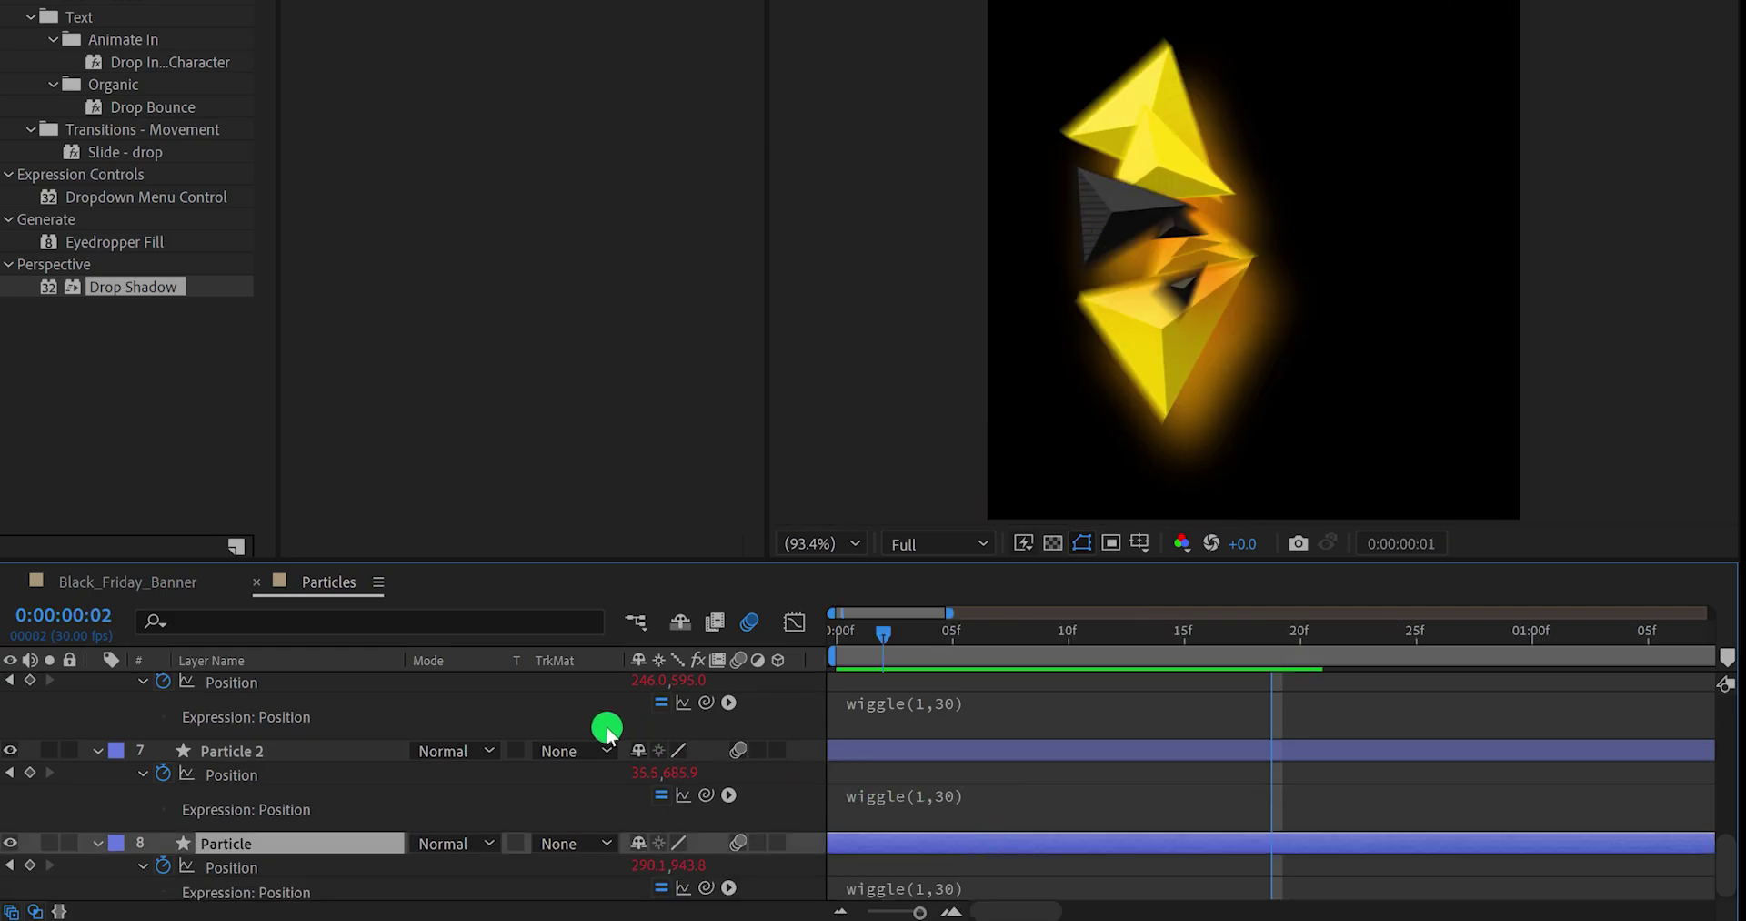
Step: Return to the Black_Friday_Banner composition and play back the animation with the calmer particle wiggle
left_click(172, 583)
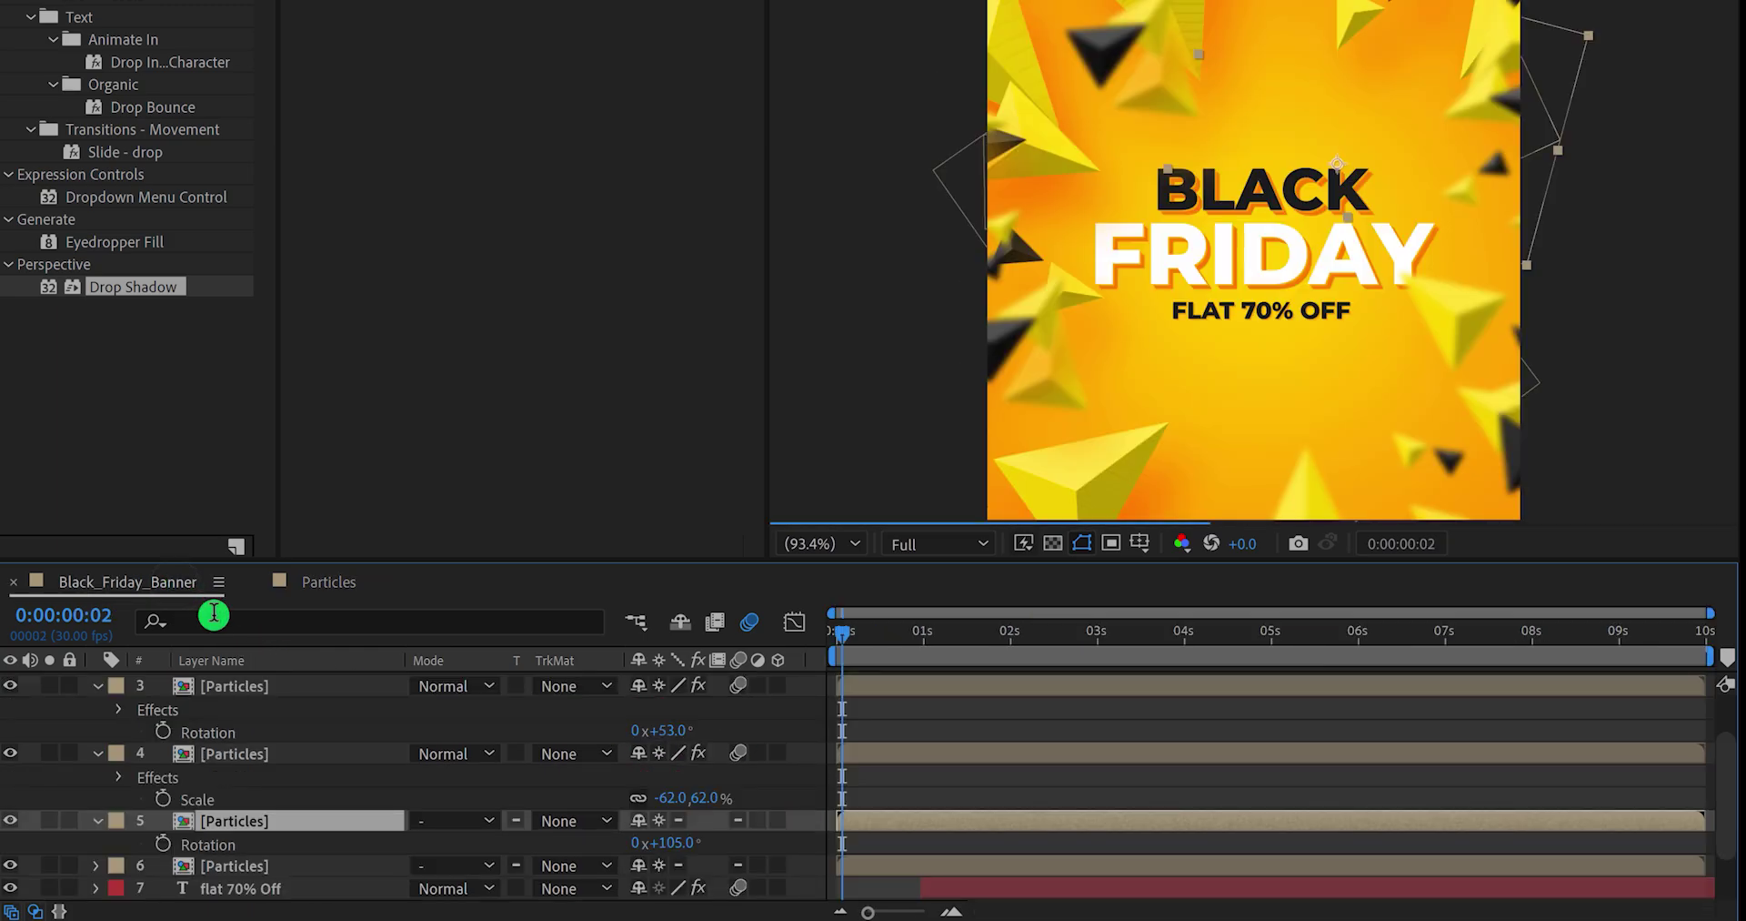
left_click(805, 787)
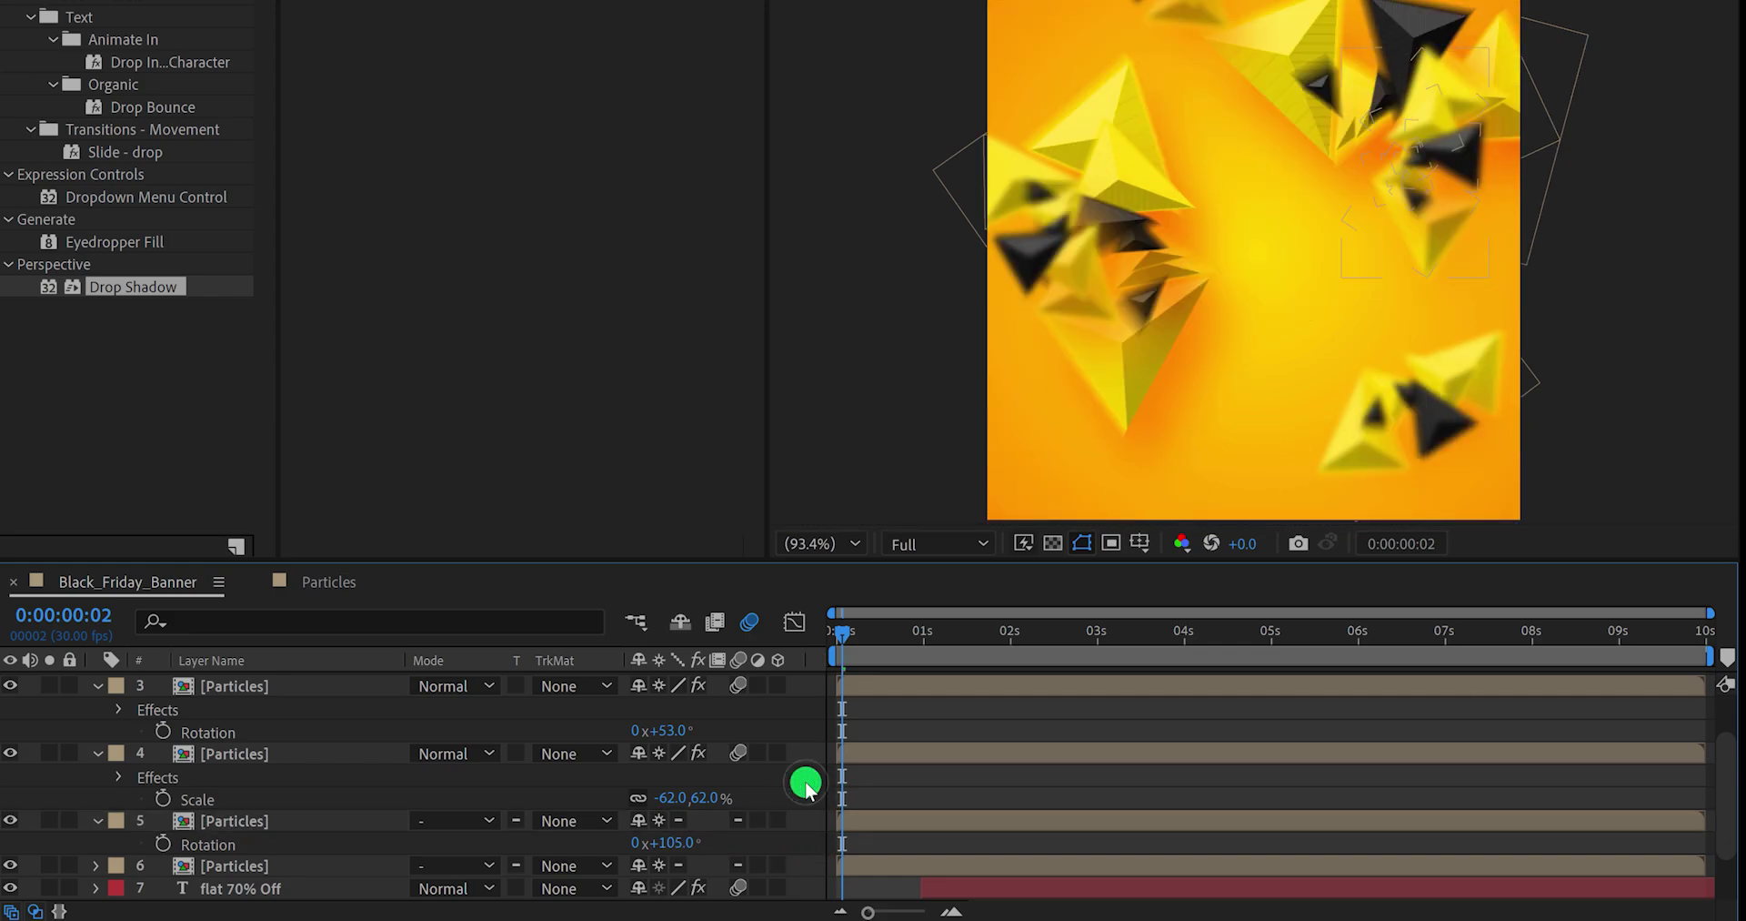
key("space")
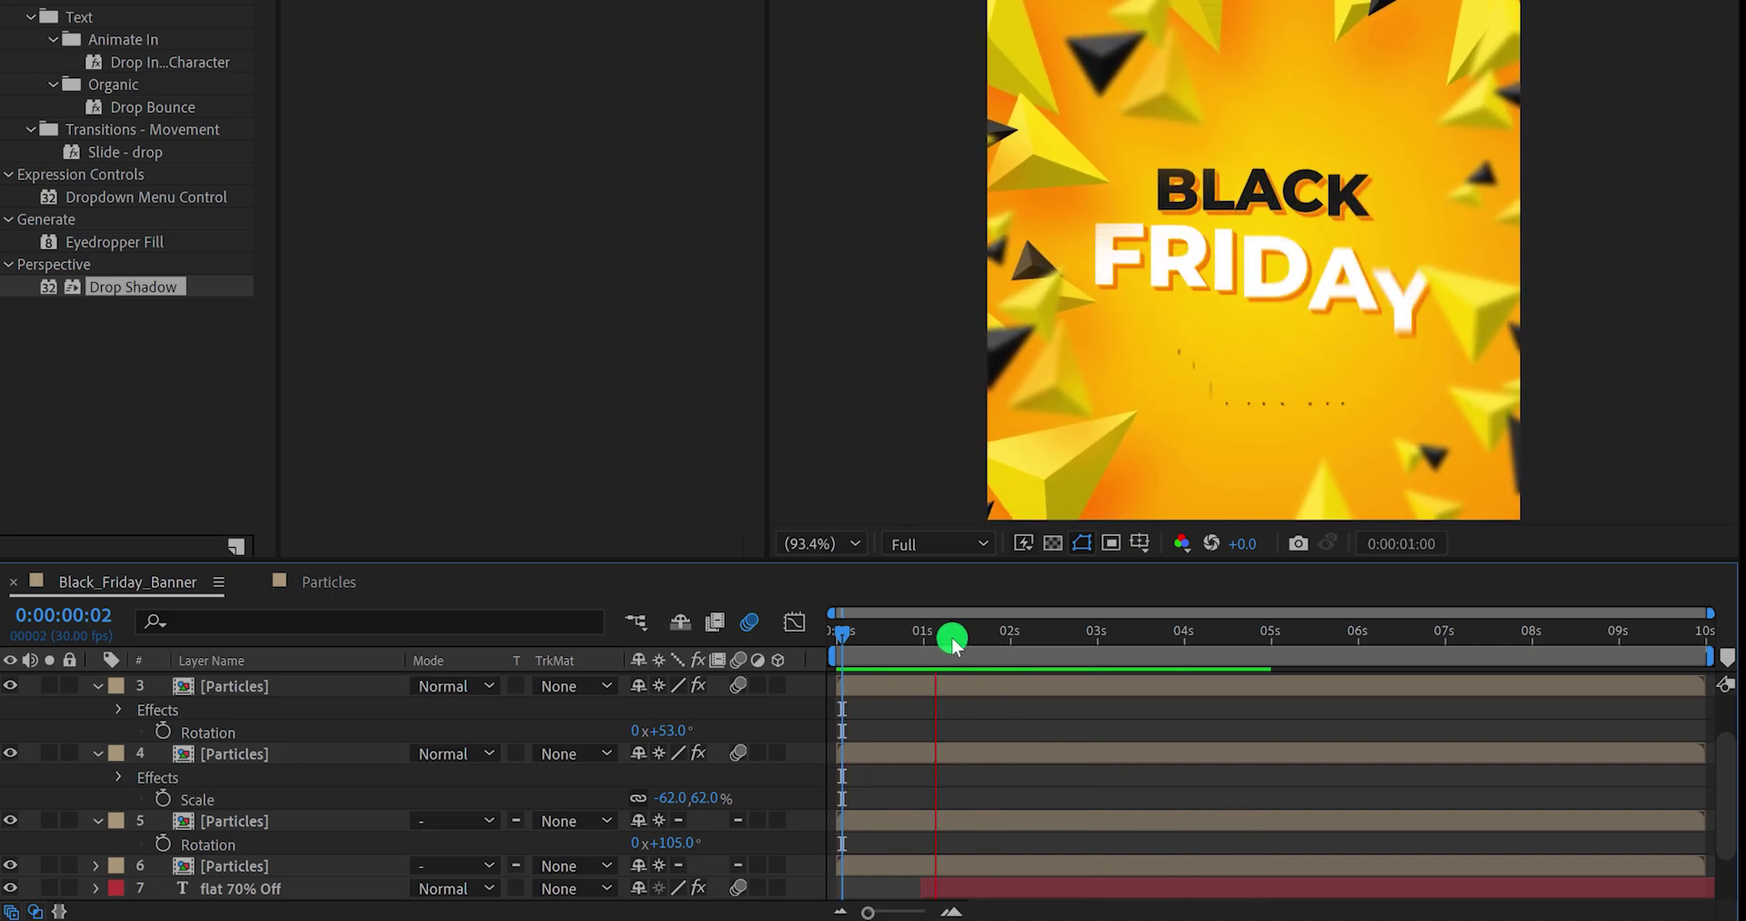
Step: Shift the three text layers earlier together so Black starts at 0:00:00:04, keeping their stagger, and preview the result
left_click(915, 639)
left_click_drag(913, 641, 851, 648)
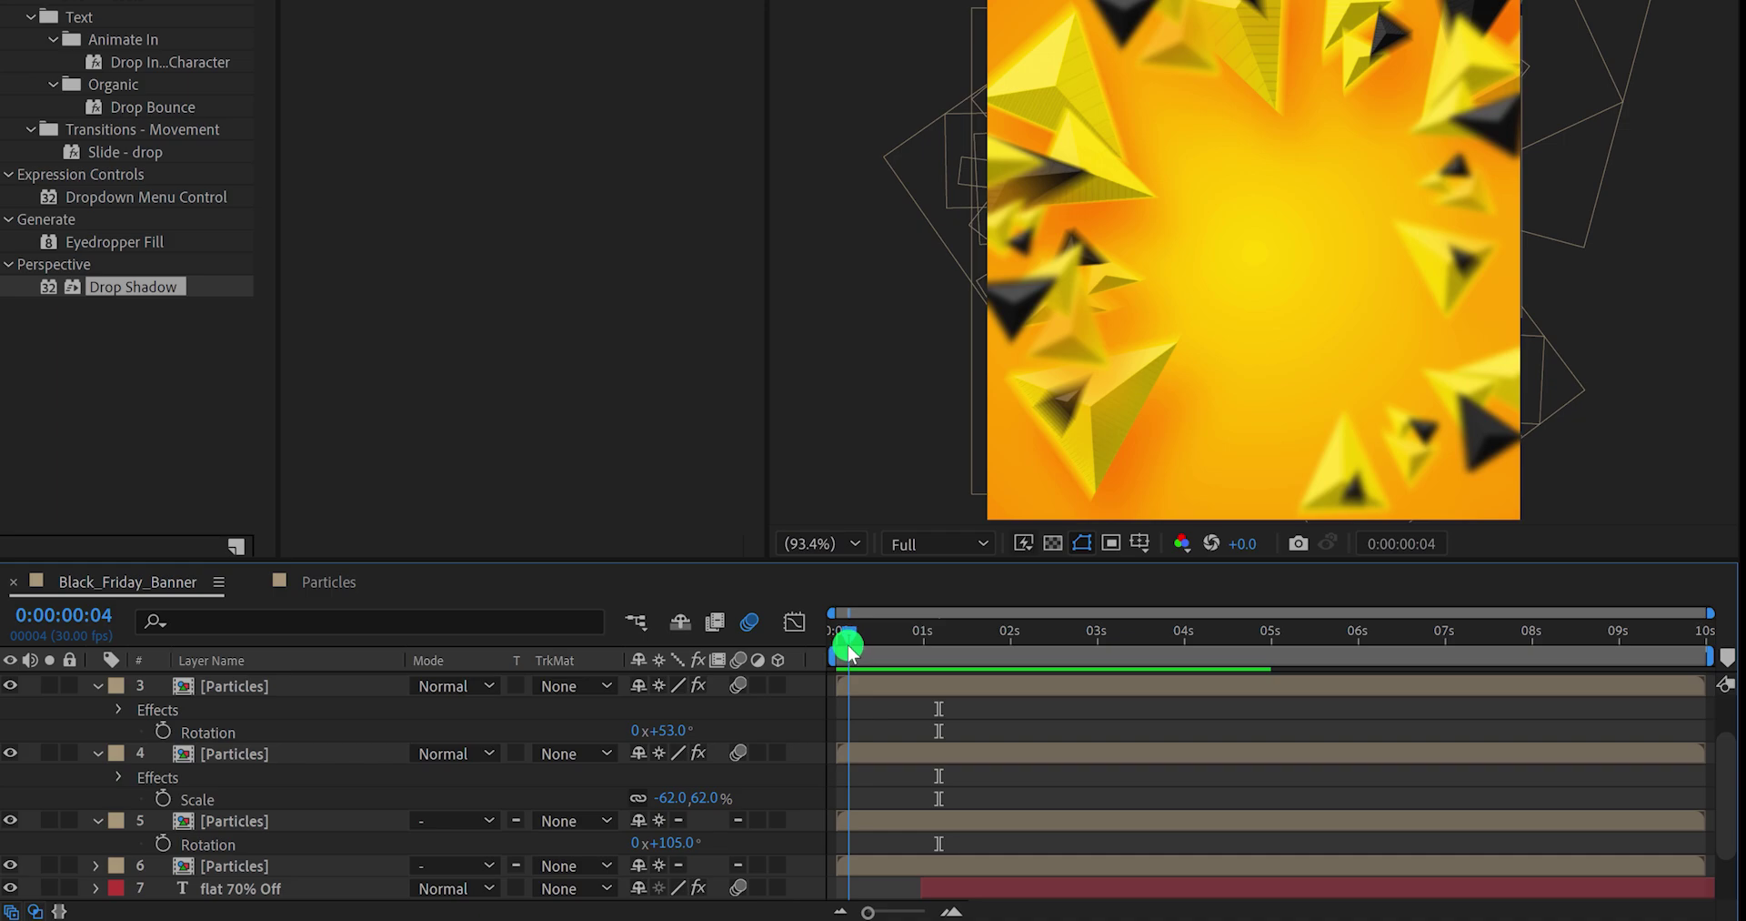
scroll(925, 786, "down", 1)
left_click(894, 865)
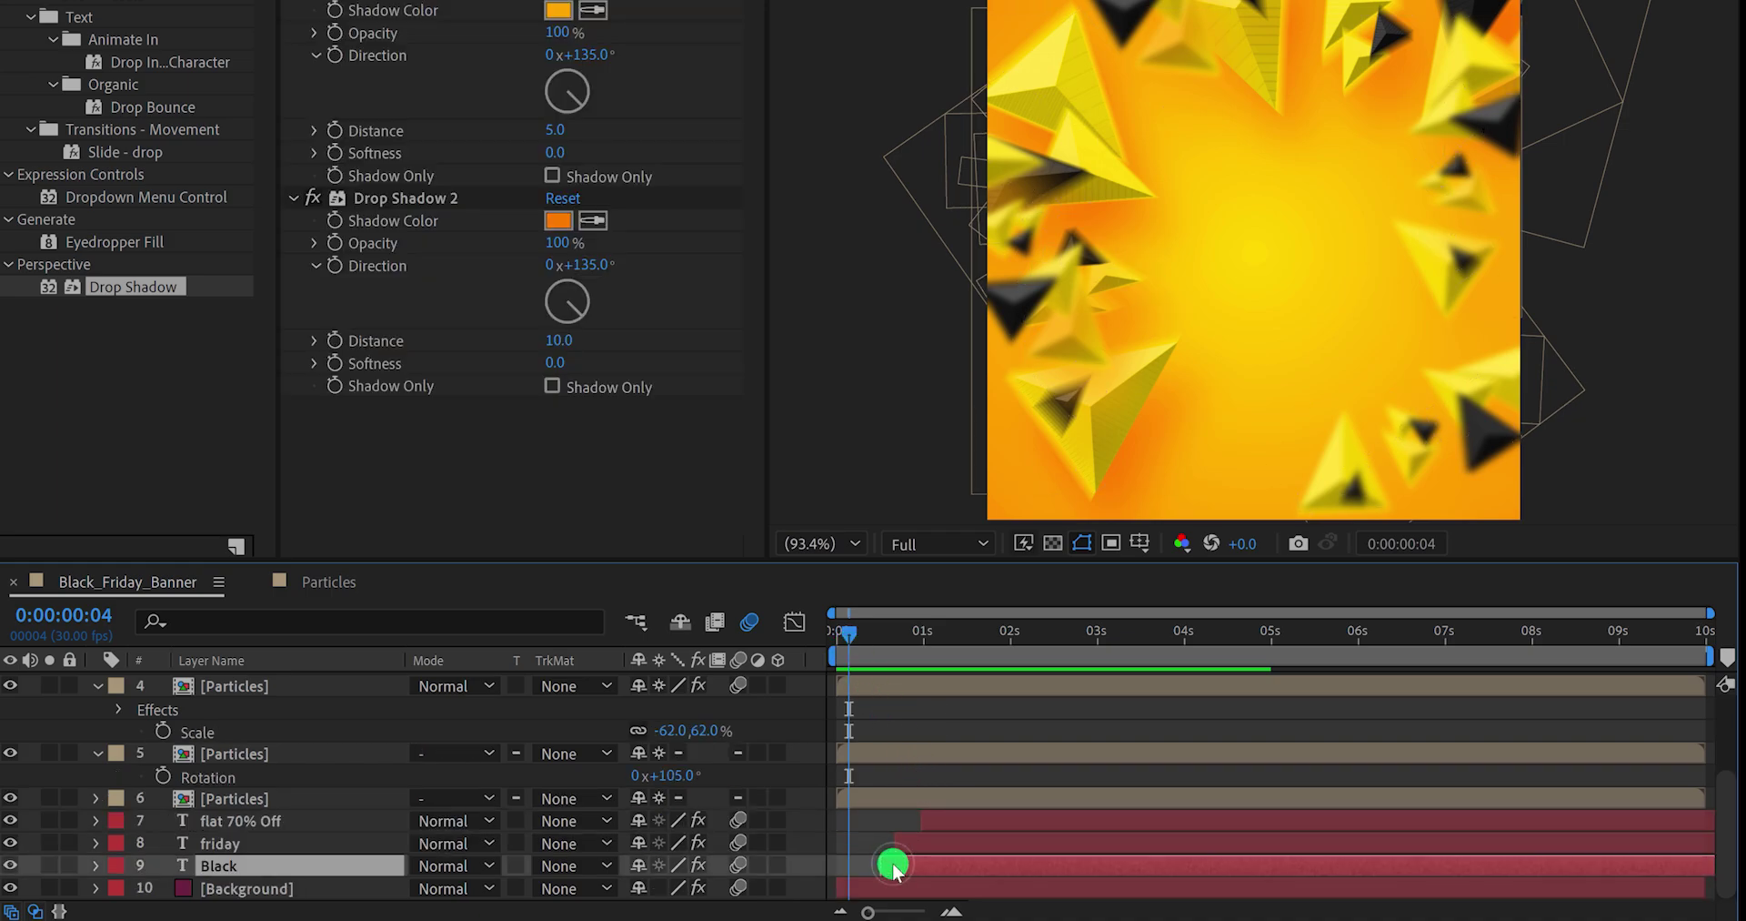
left_click(943, 819, "shift")
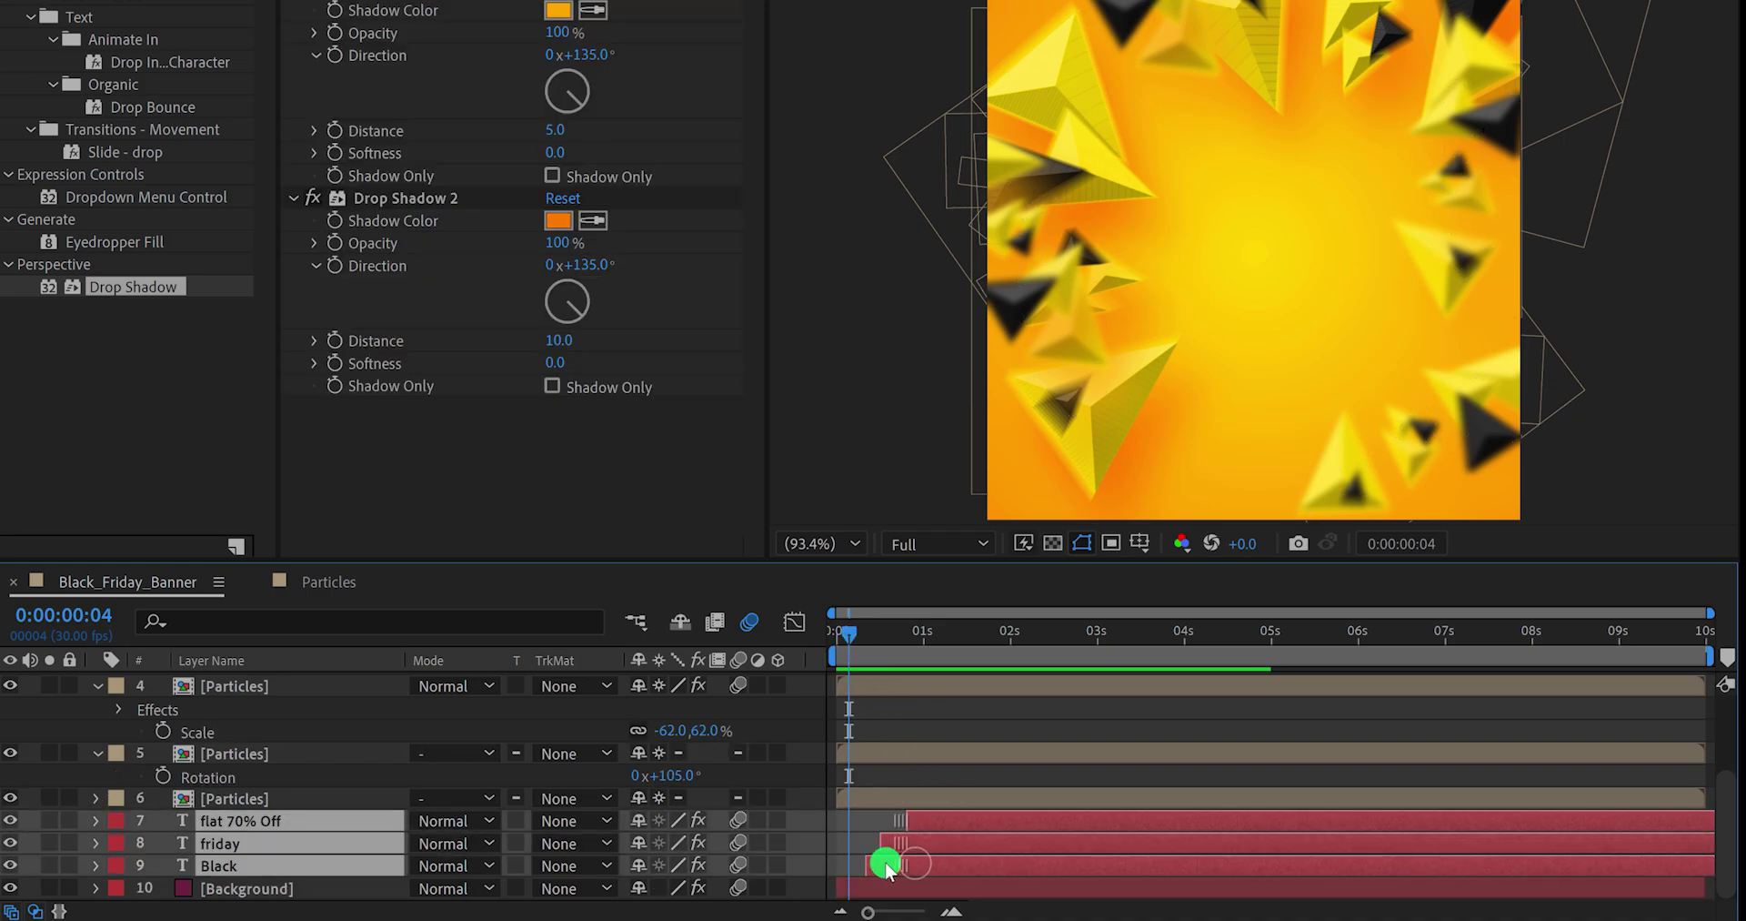
left_click_drag(885, 864, 880, 861)
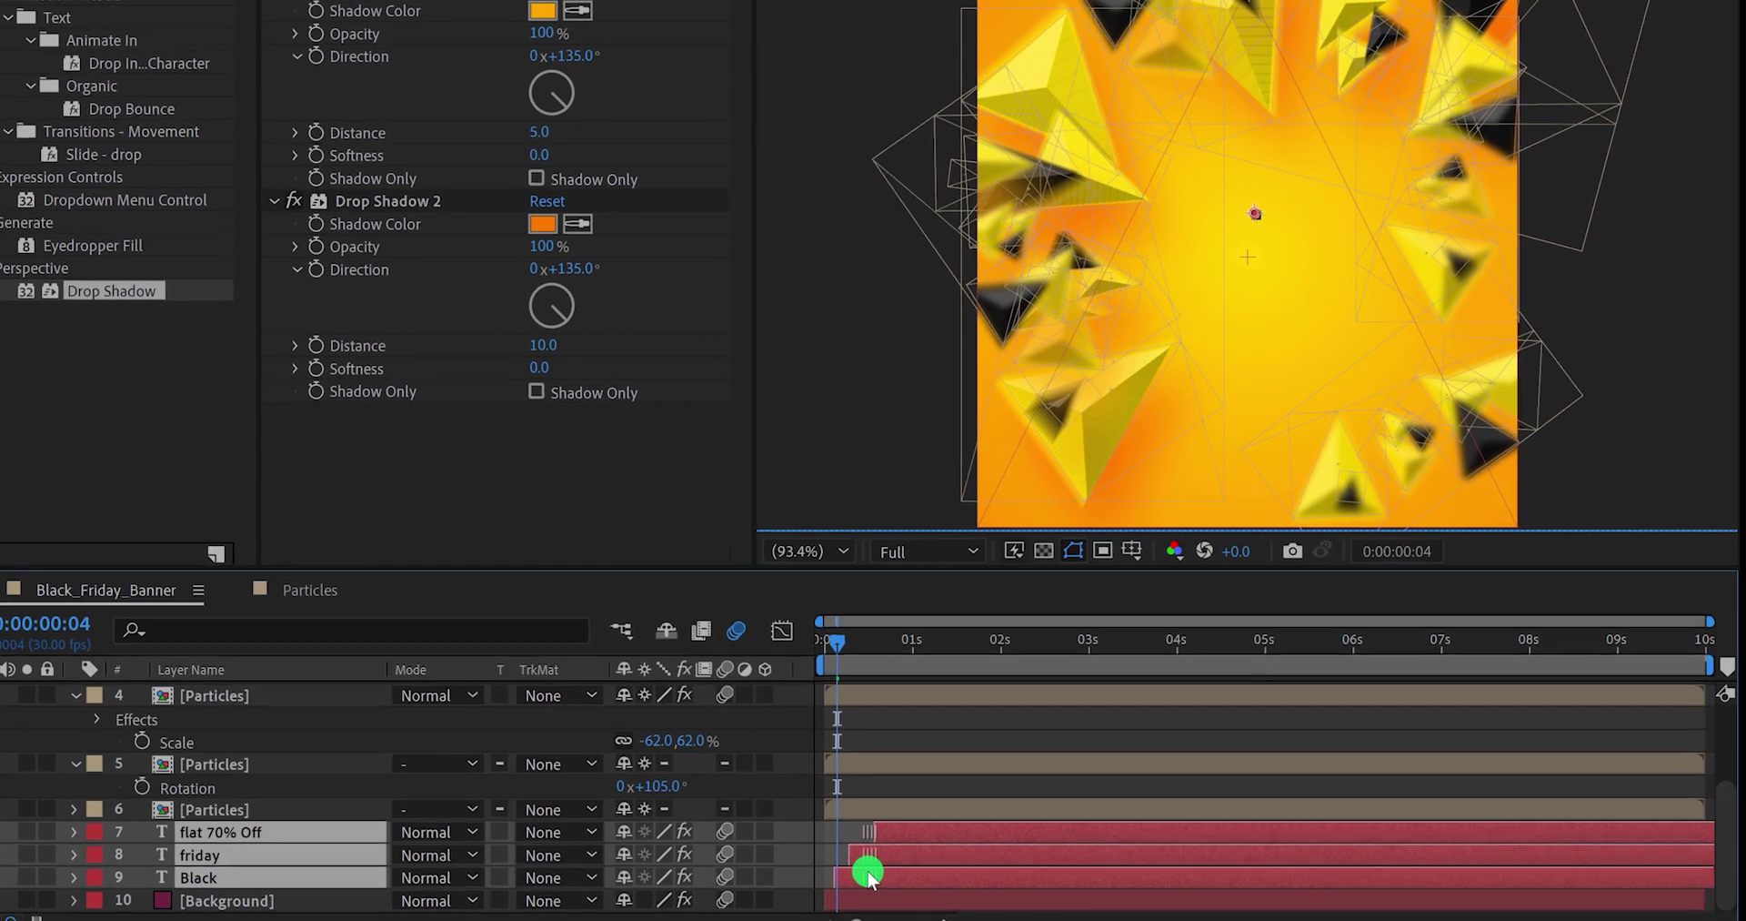
key("space")
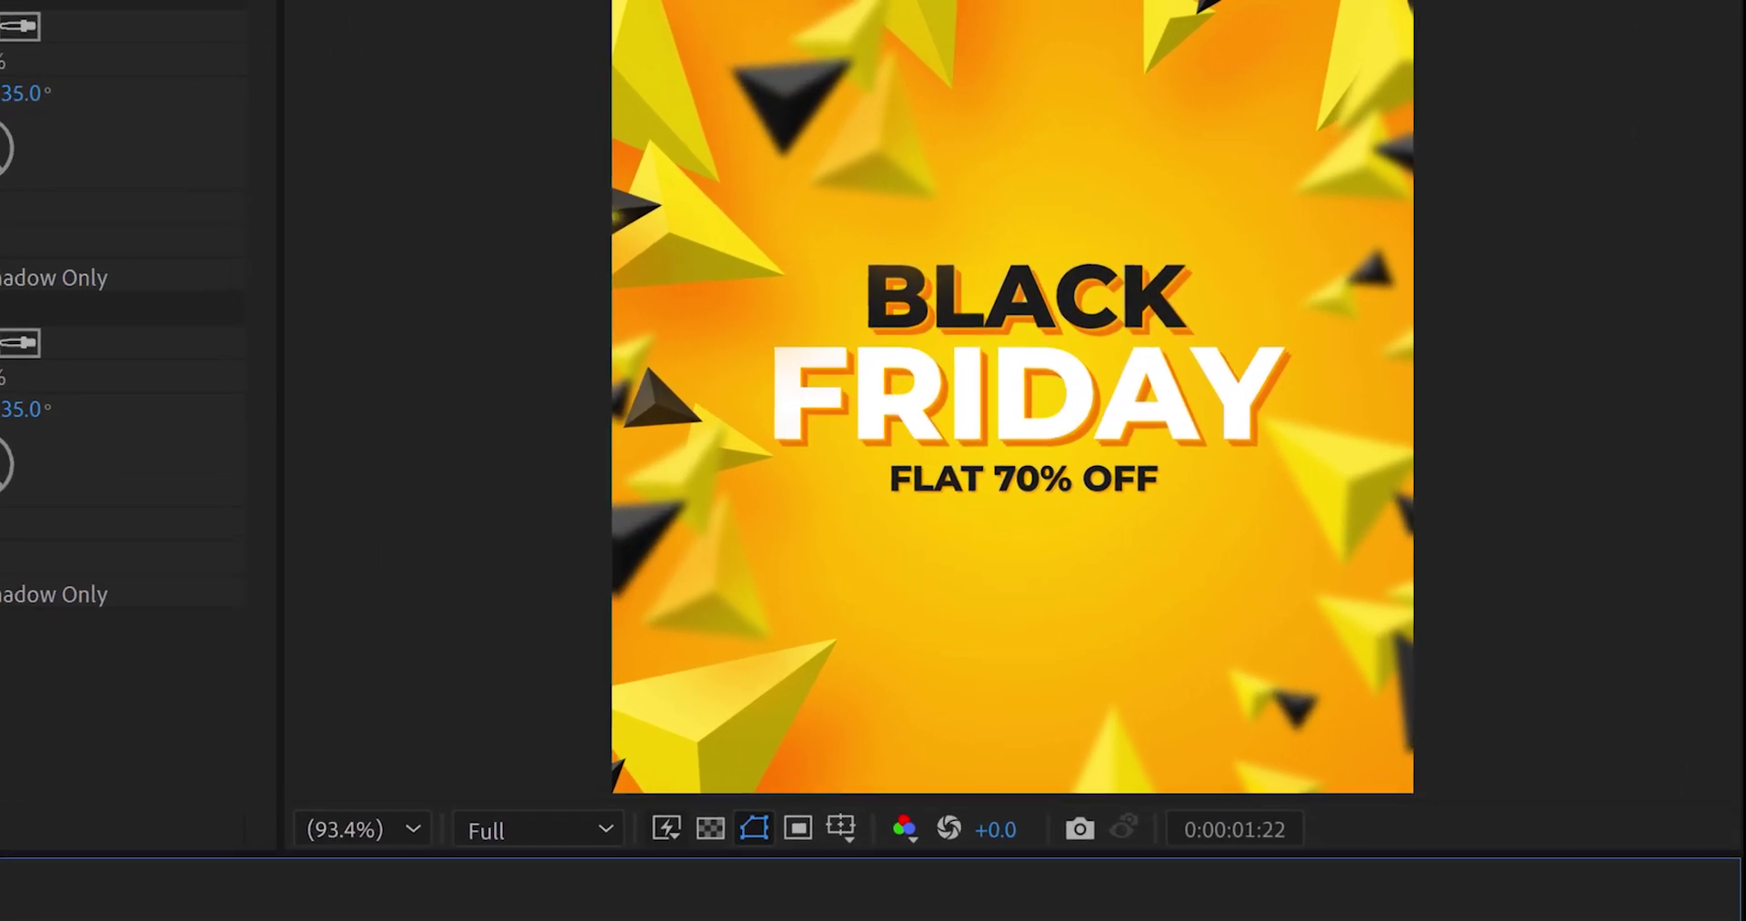